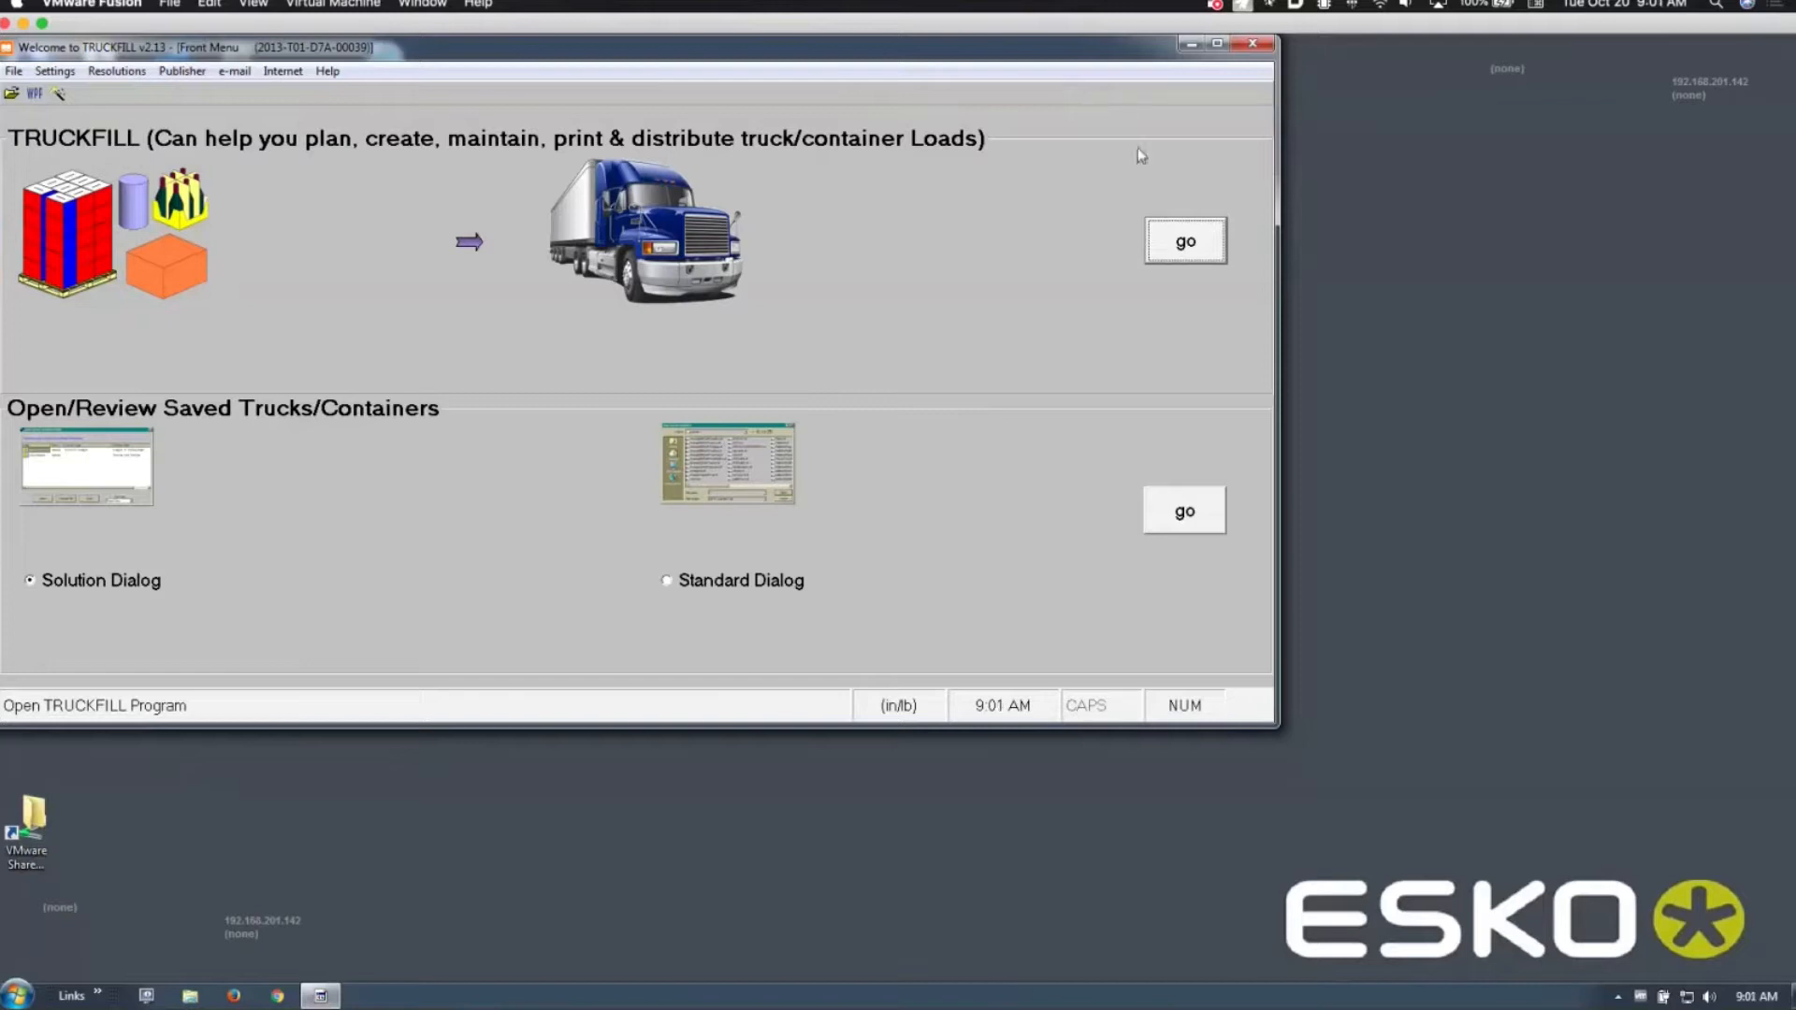
Step: Open the truck/container load planner and review the listed products, including the pallet load's detailed settings, without changing them
{"action": "left_click", "coordinate": [1197, 247]}
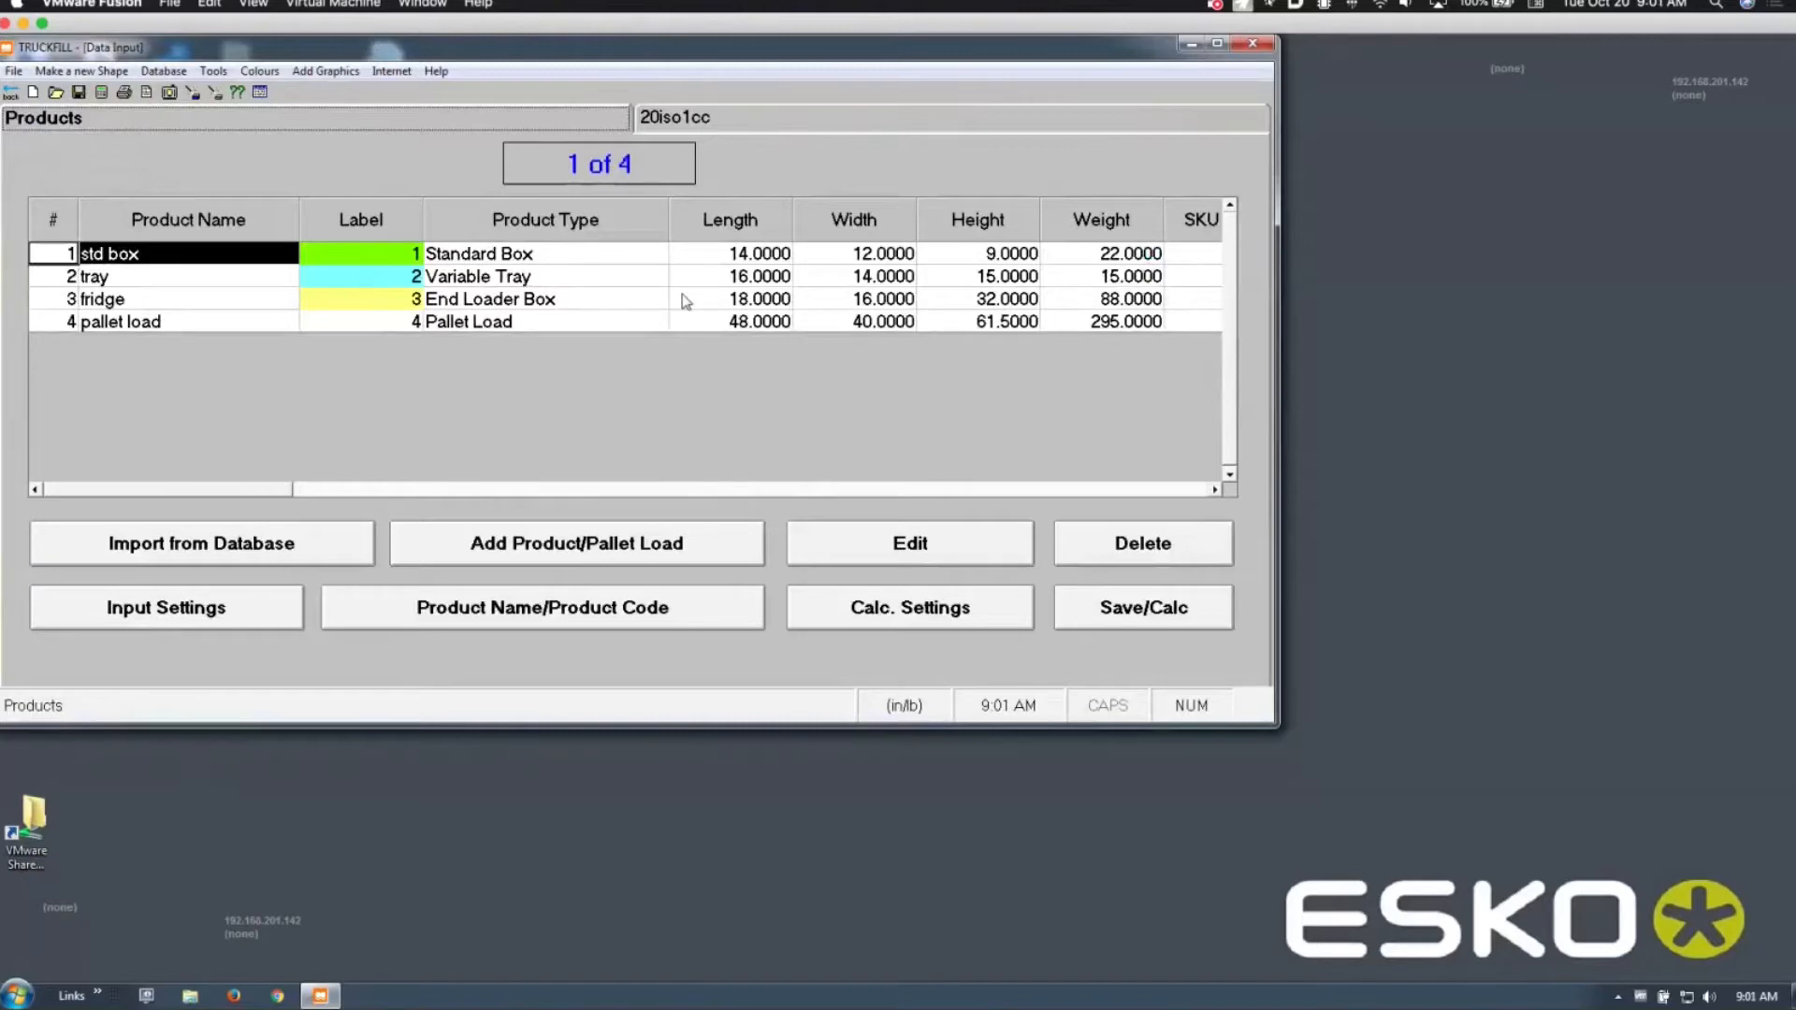
{"action": "left_click", "coordinate": [143, 282]}
{"action": "left_click", "coordinate": [165, 305]}
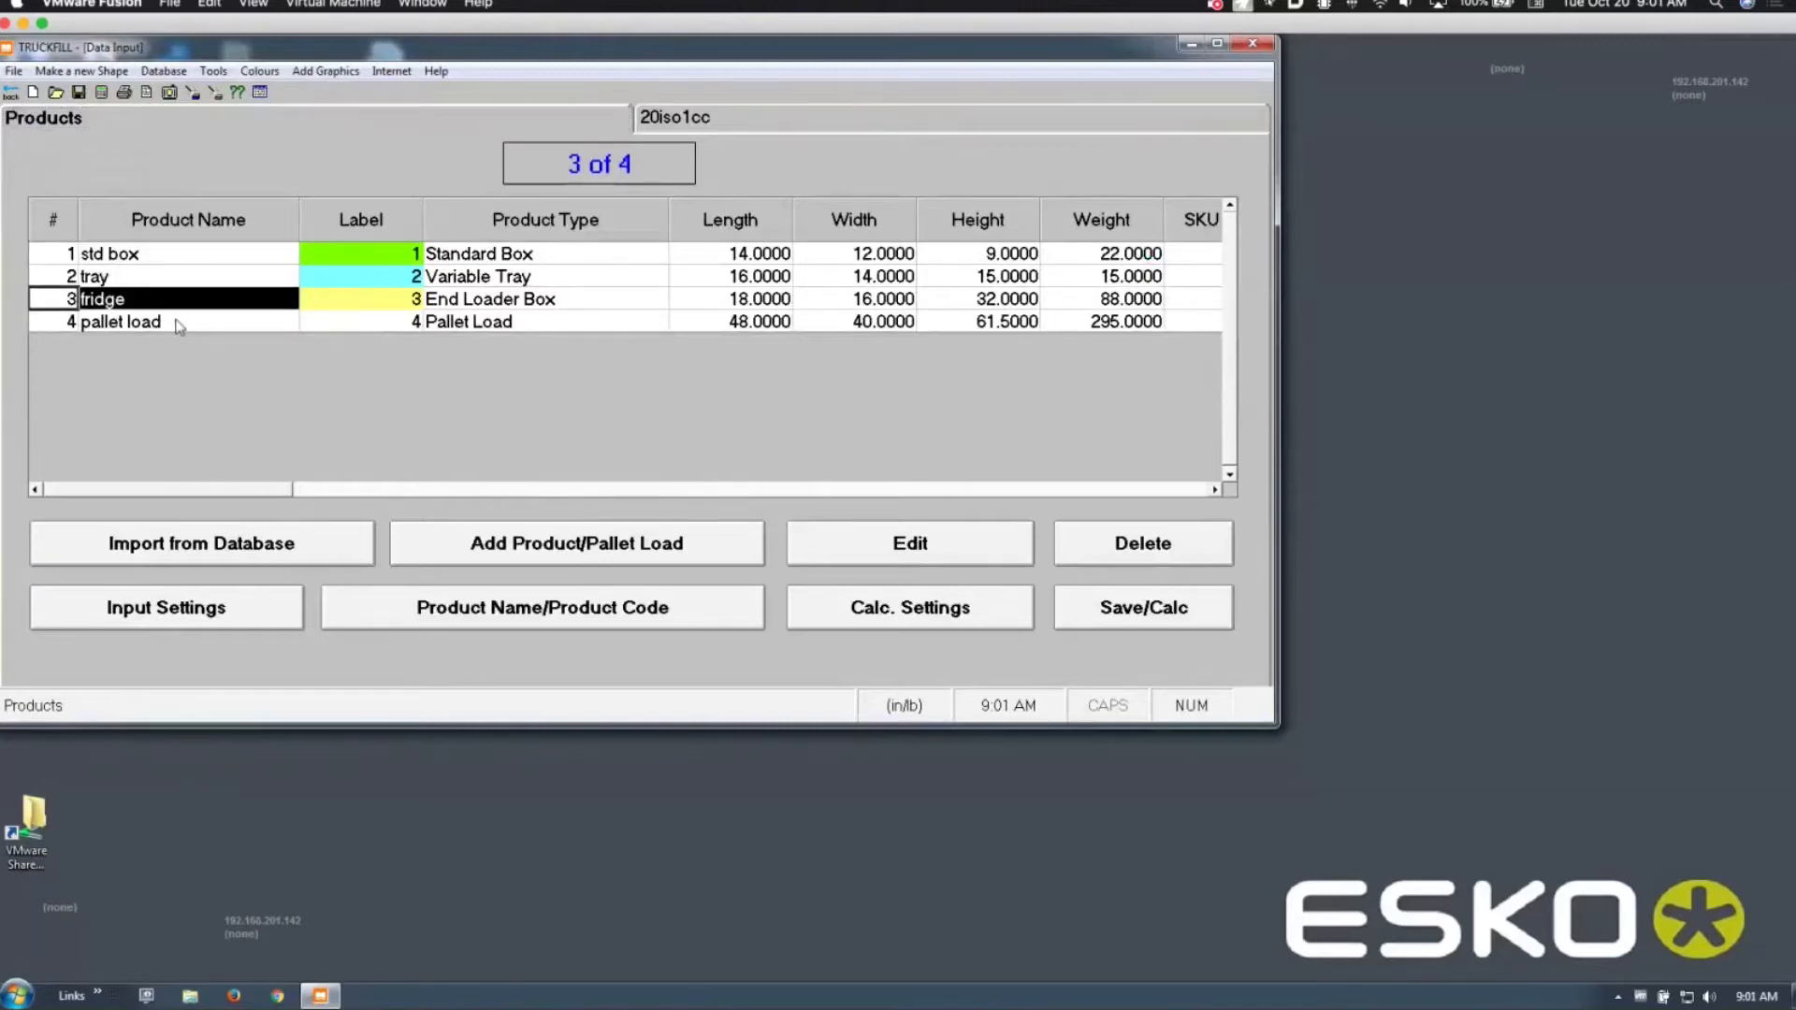
{"action": "left_click", "coordinate": [177, 322]}
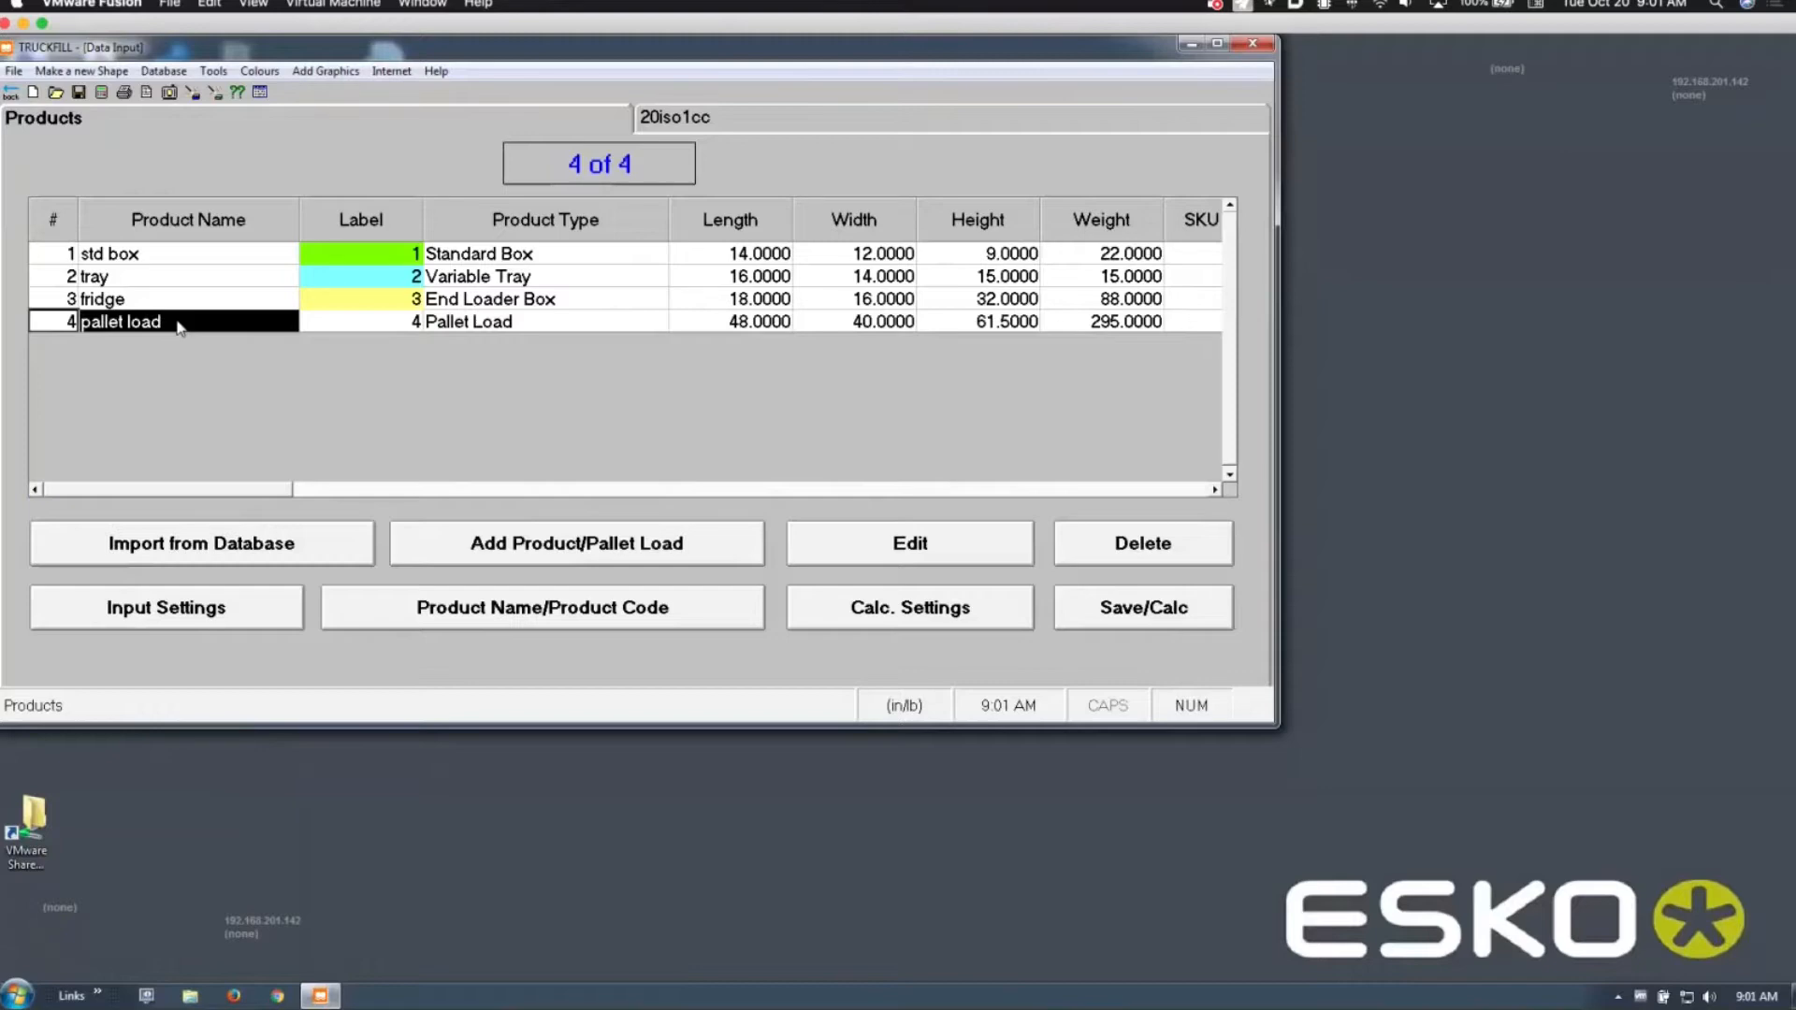
{"action": "double_click", "coordinate": [178, 322]}
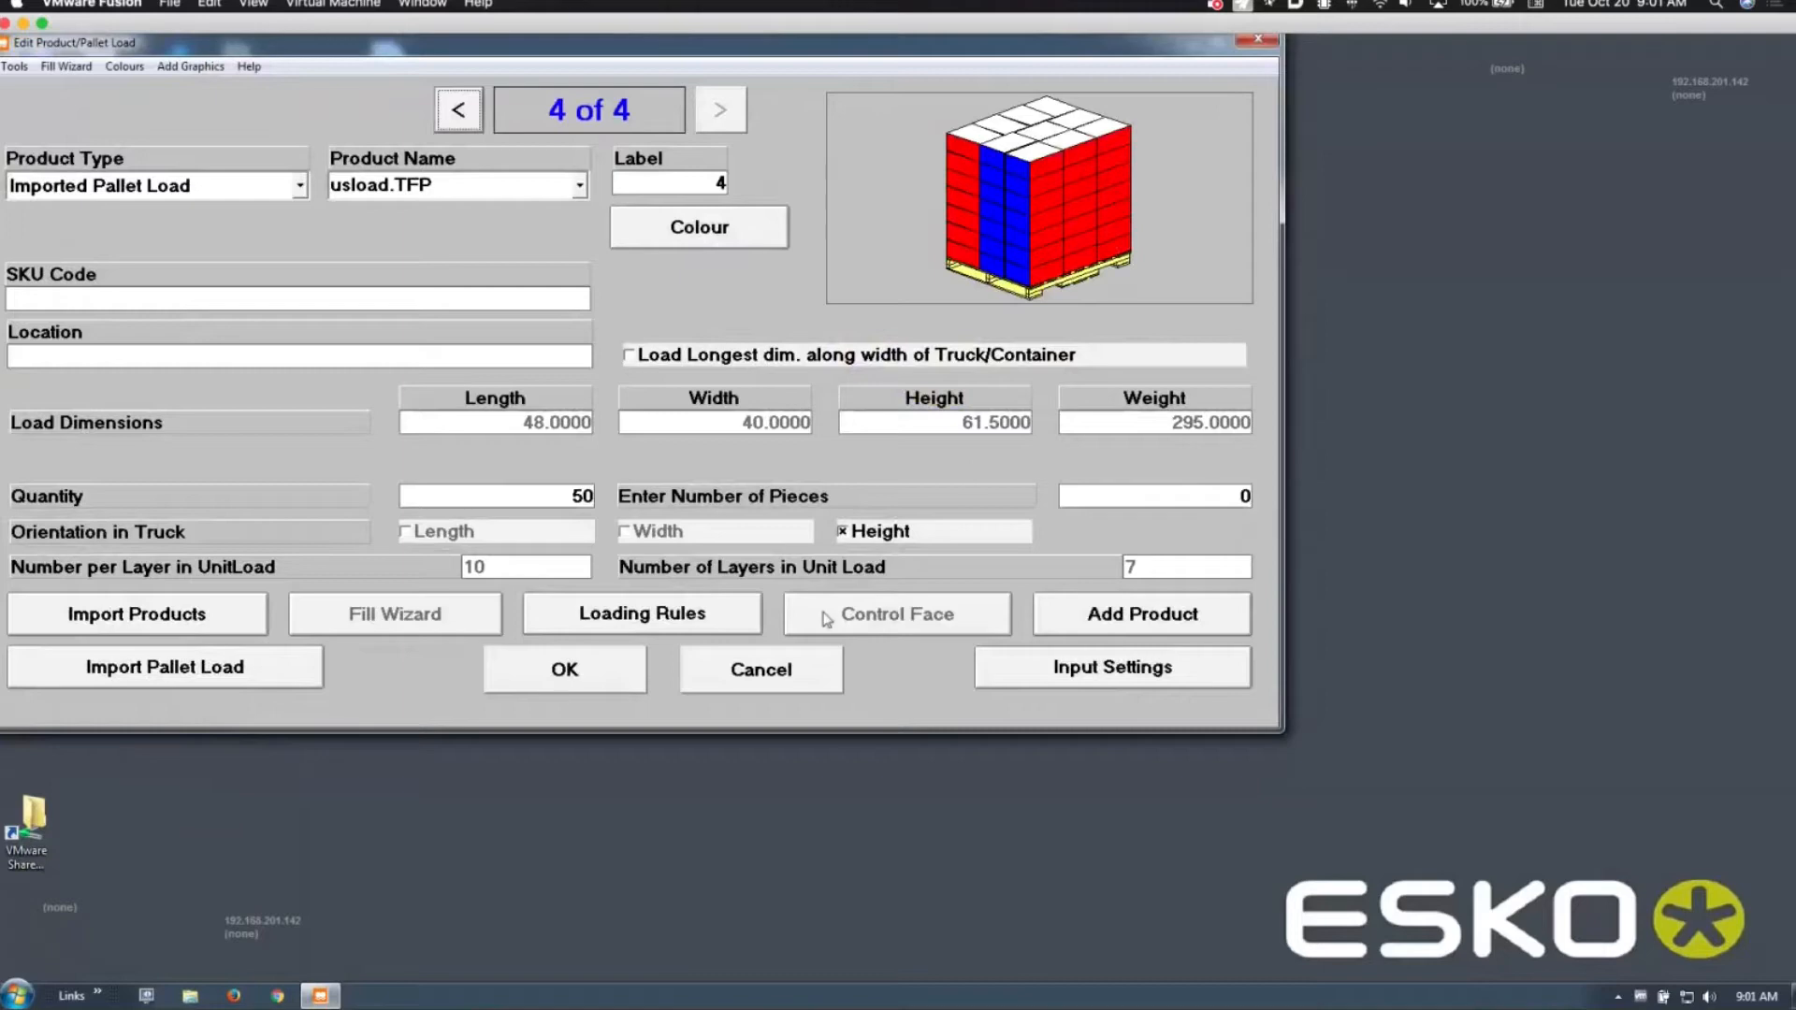
{"action": "left_click", "coordinate": [758, 668]}
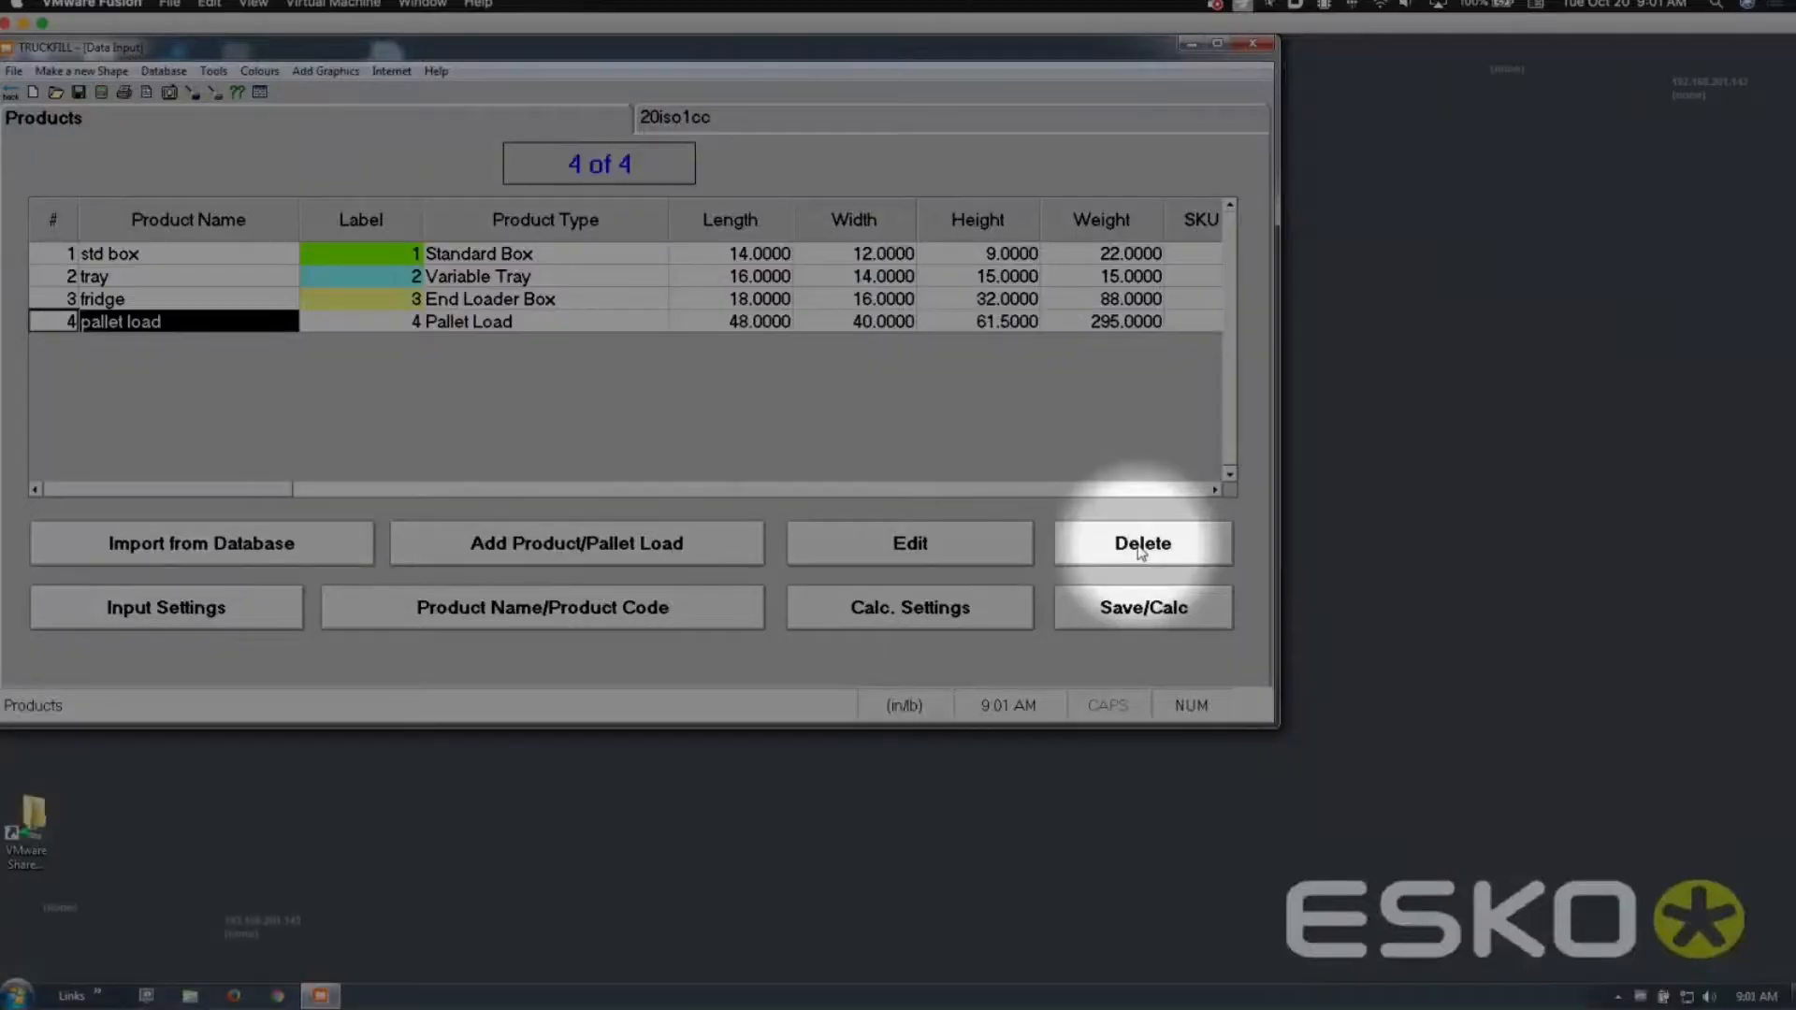
Step: Delete the pallet load from the product list
{"action": "left_click", "coordinate": [1141, 547]}
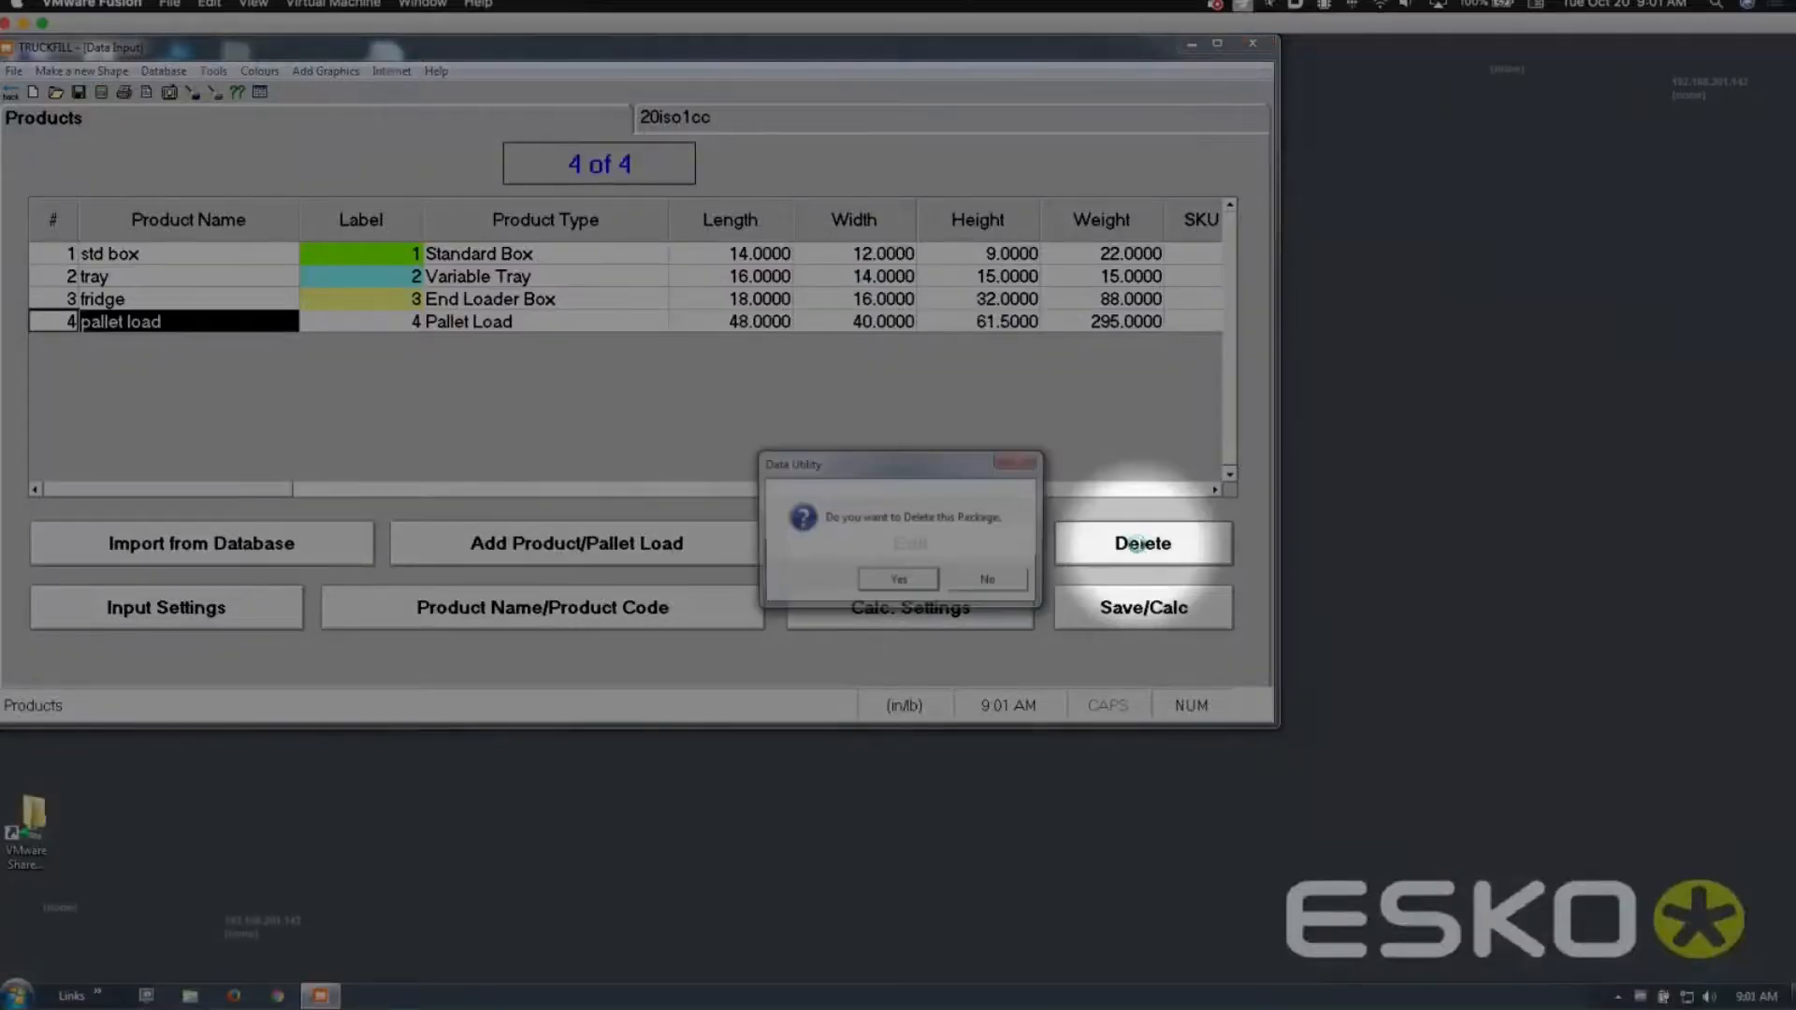
{"action": "left_click", "coordinate": [896, 579]}
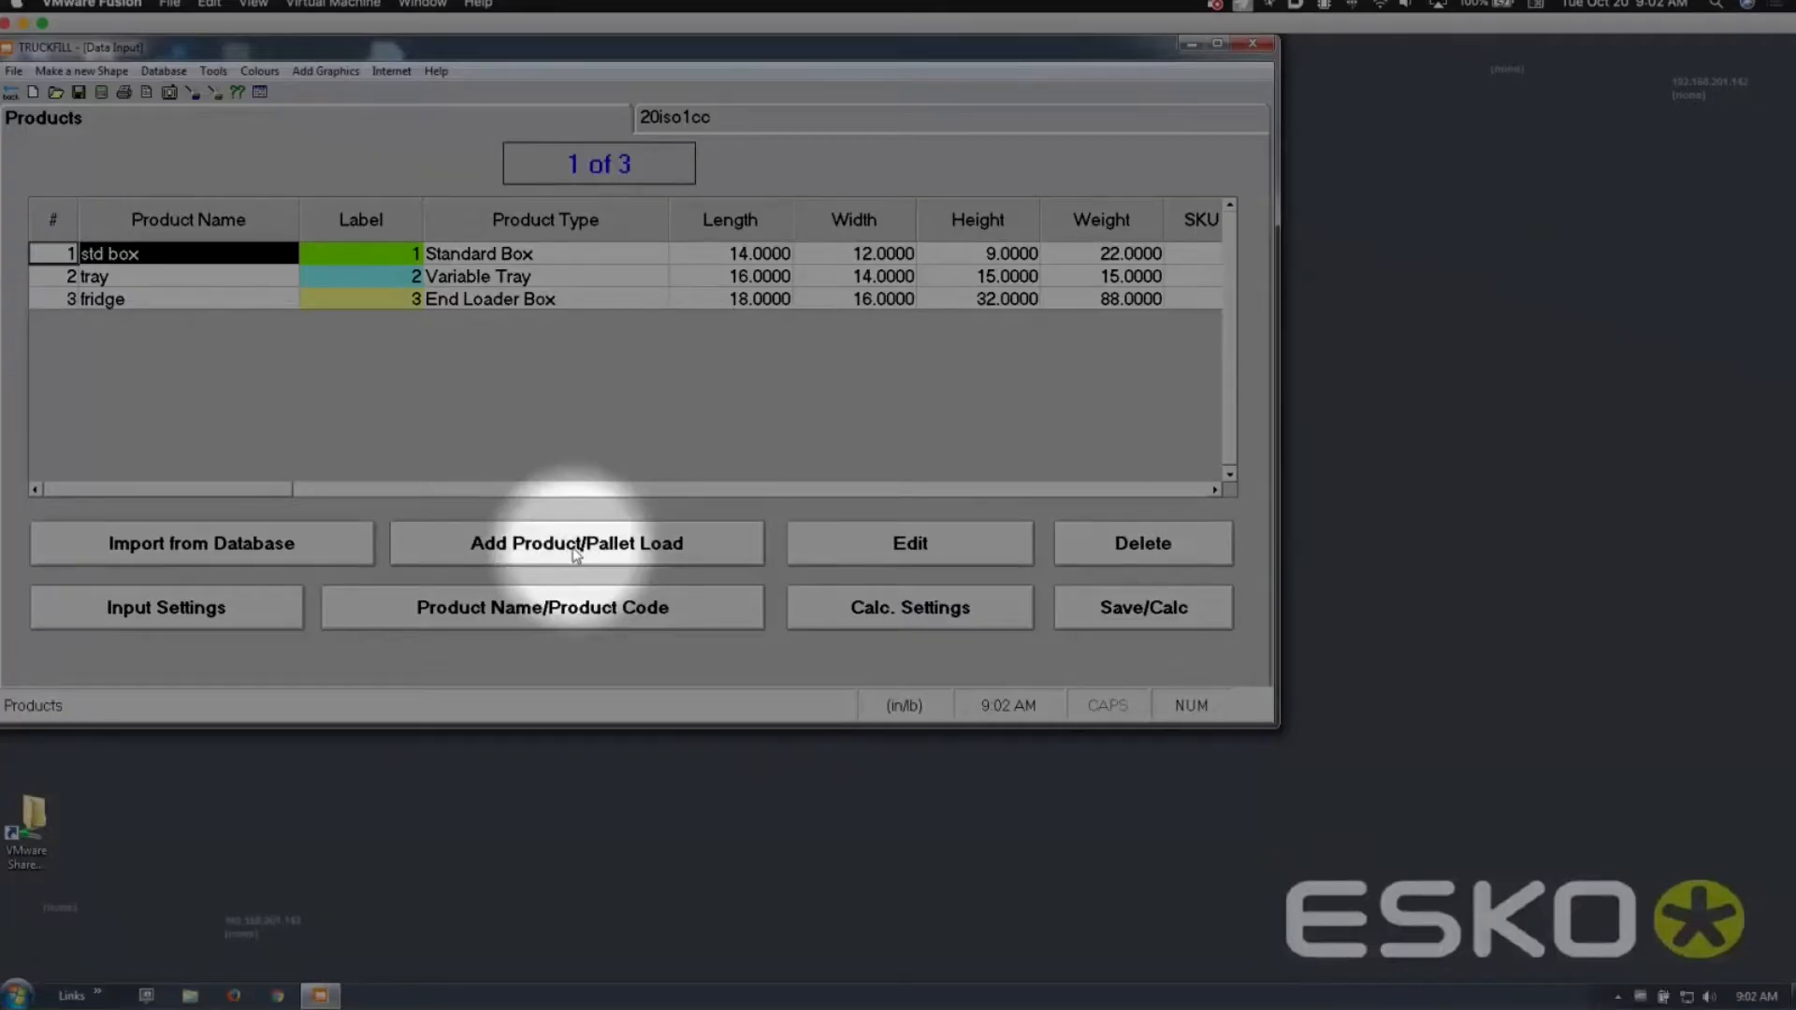
Step: Start a new product/pallet load entry and look through the available product types, keeping Standard Box
{"action": "left_click", "coordinate": [576, 552]}
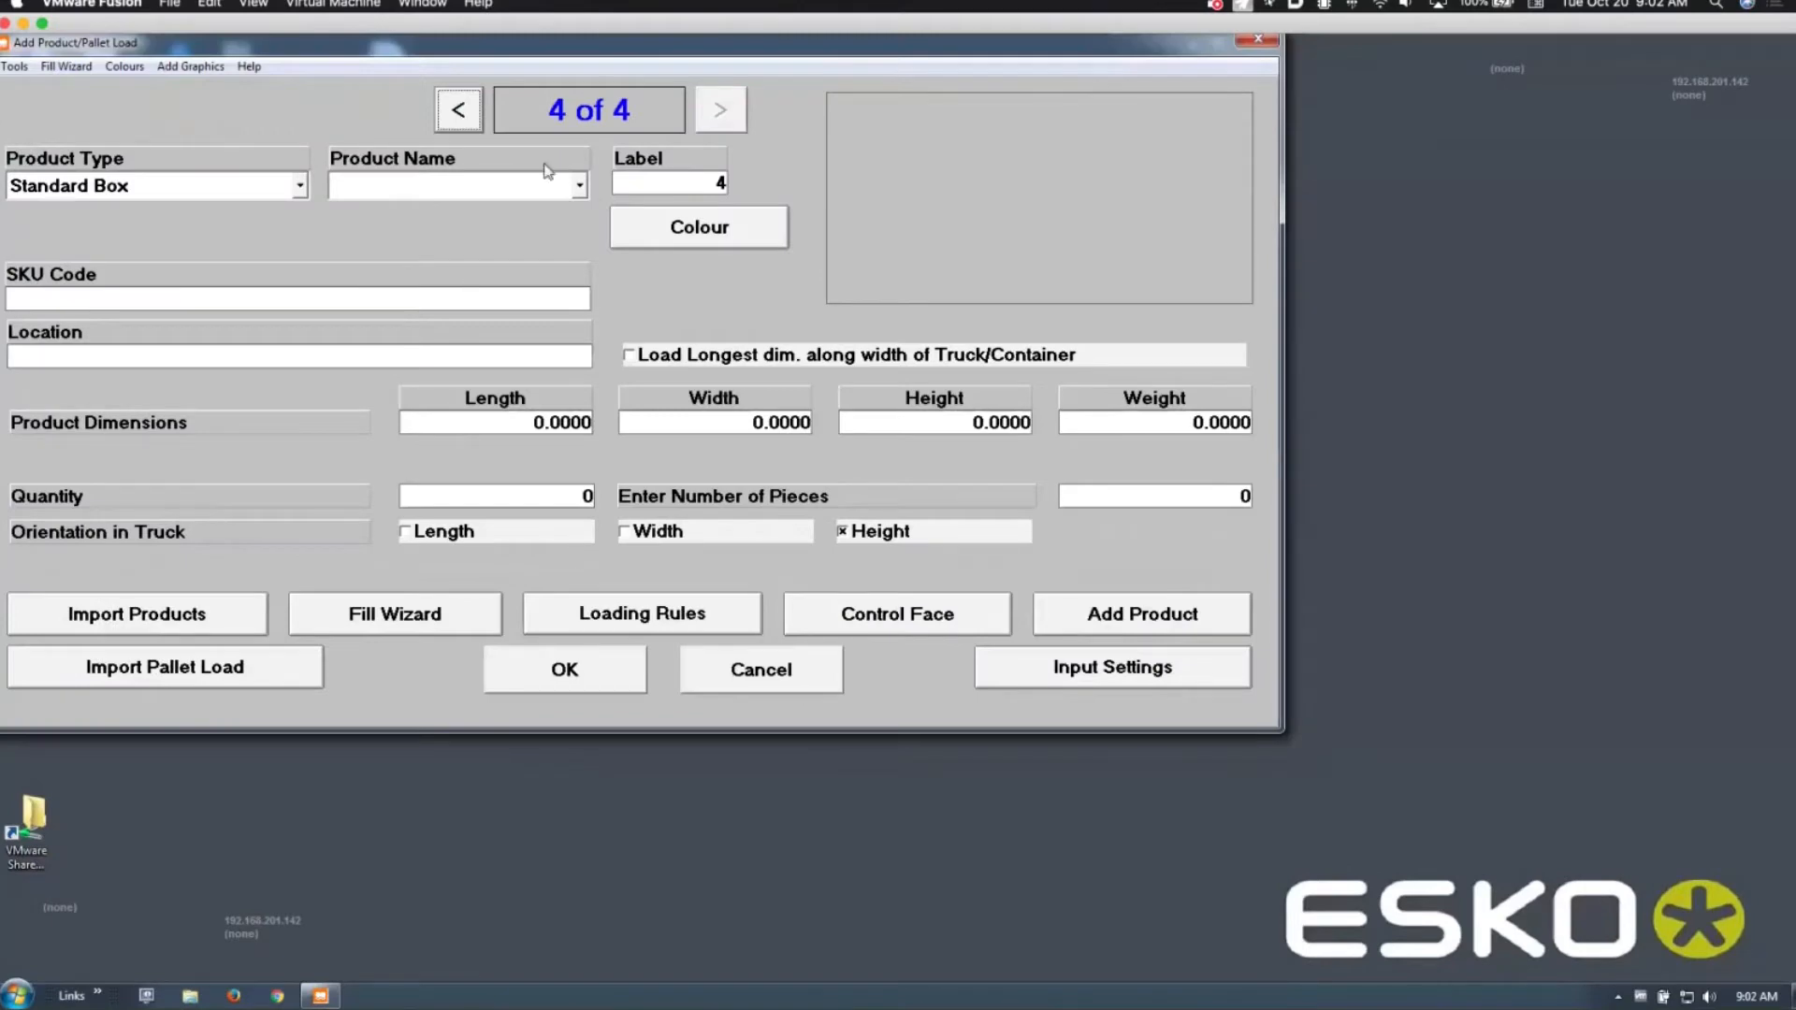
{"action": "left_click", "coordinate": [299, 188]}
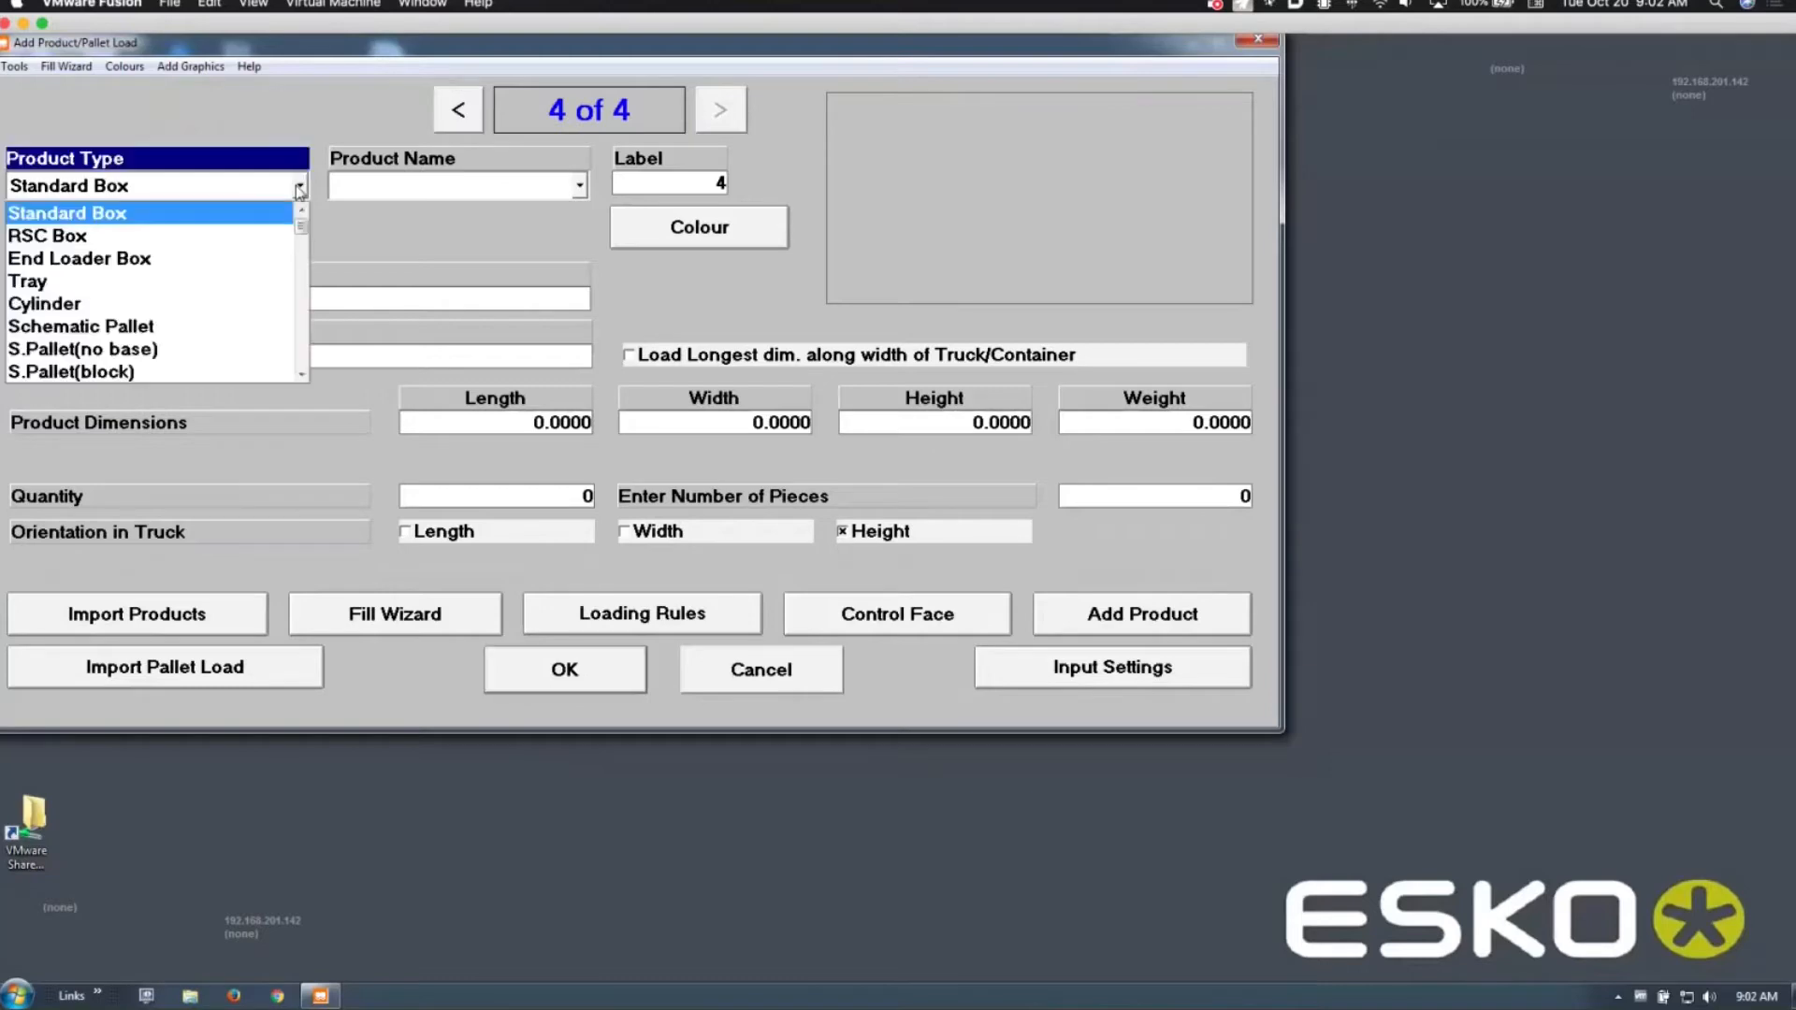
{"action": "mouse_move", "coordinate": [301, 227]}
{"action": "left_mouse_down"}
{"action": "mouse_move", "coordinate": [301, 298]}
{"action": "mouse_move", "coordinate": [301, 210]}
{"action": "left_mouse_up"}
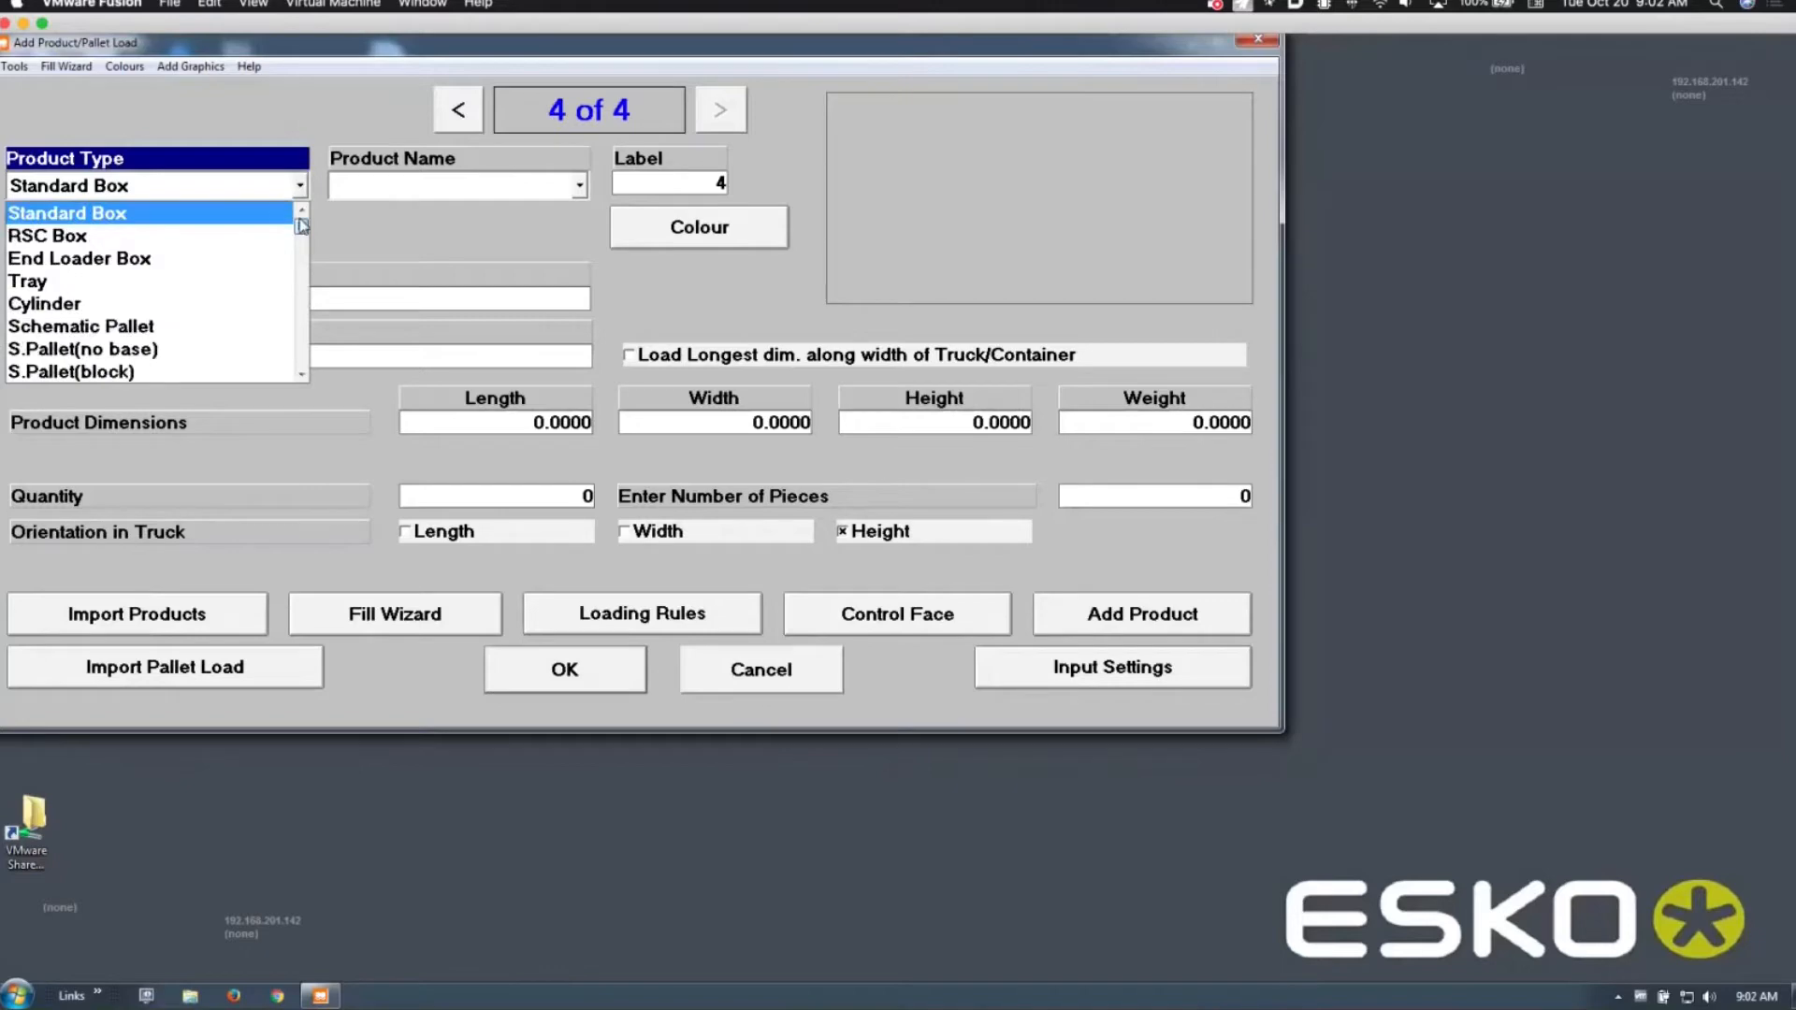
{"action": "left_click", "coordinate": [379, 238]}
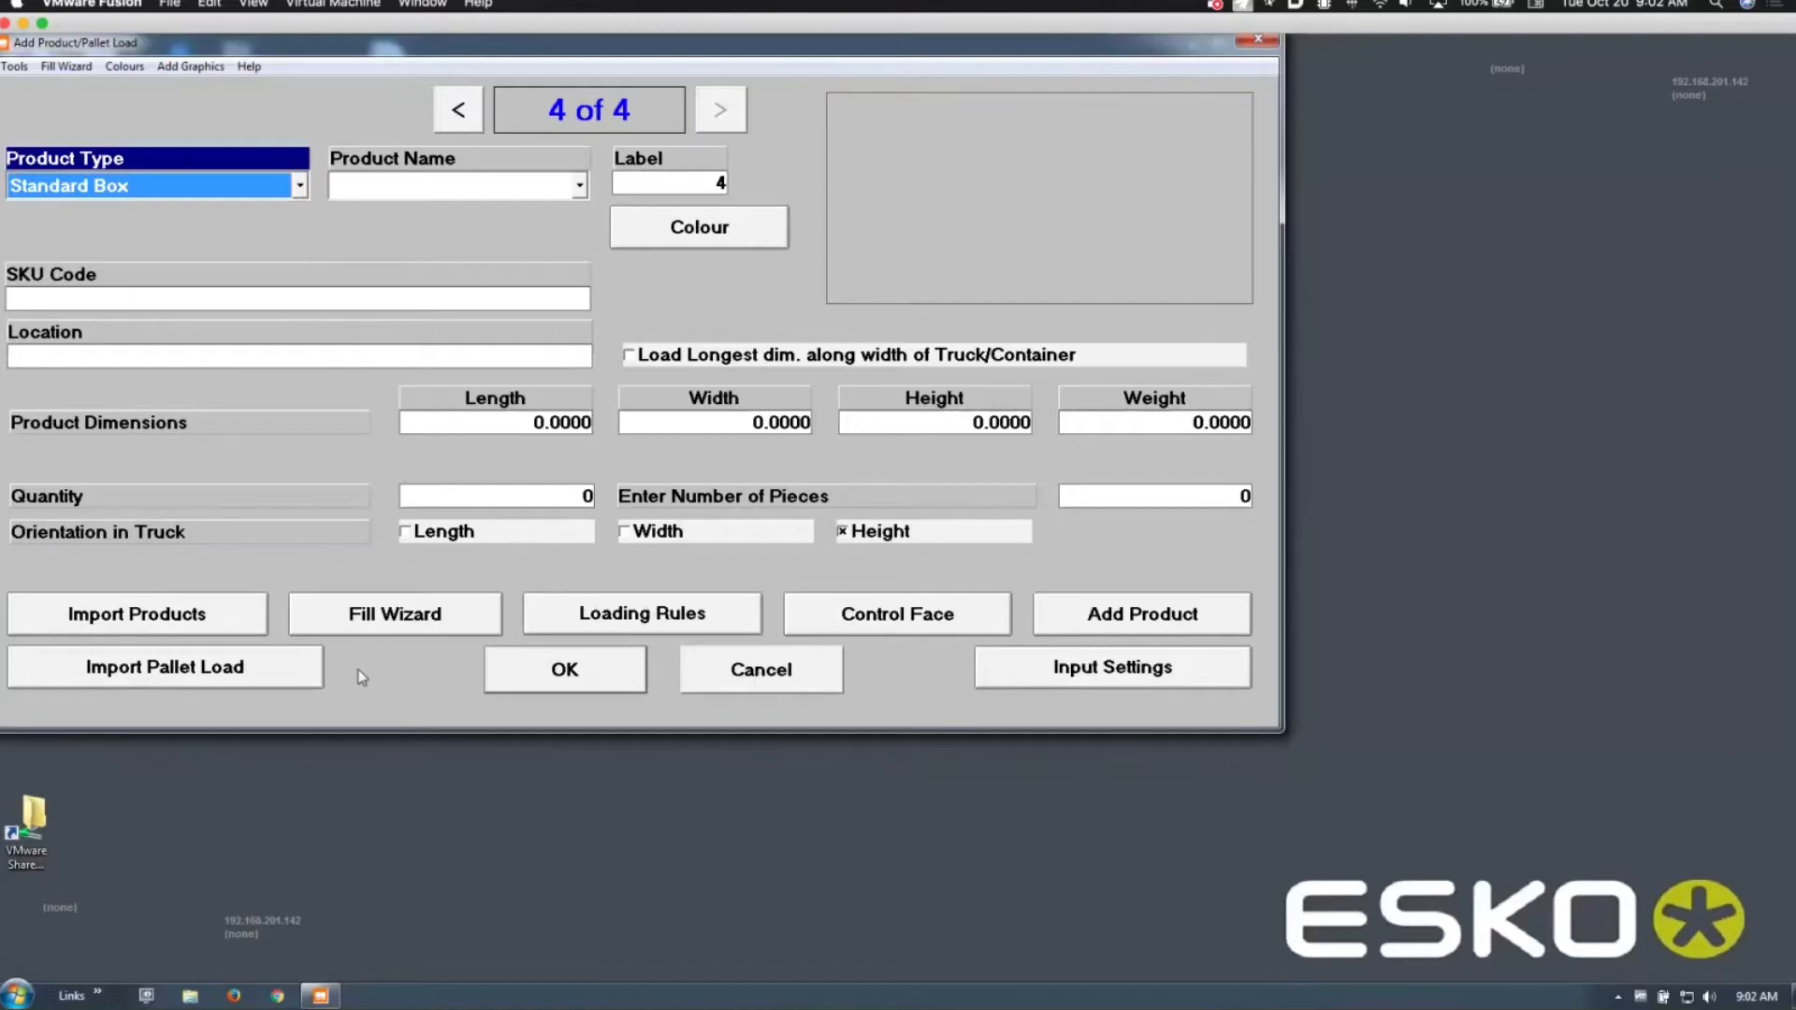
Step: Preview the CAPE3, CAPE3_(1) and CAPE4_(1) loads in the pallet load database, then leave without importing or adding a product
{"action": "left_click", "coordinate": [228, 672]}
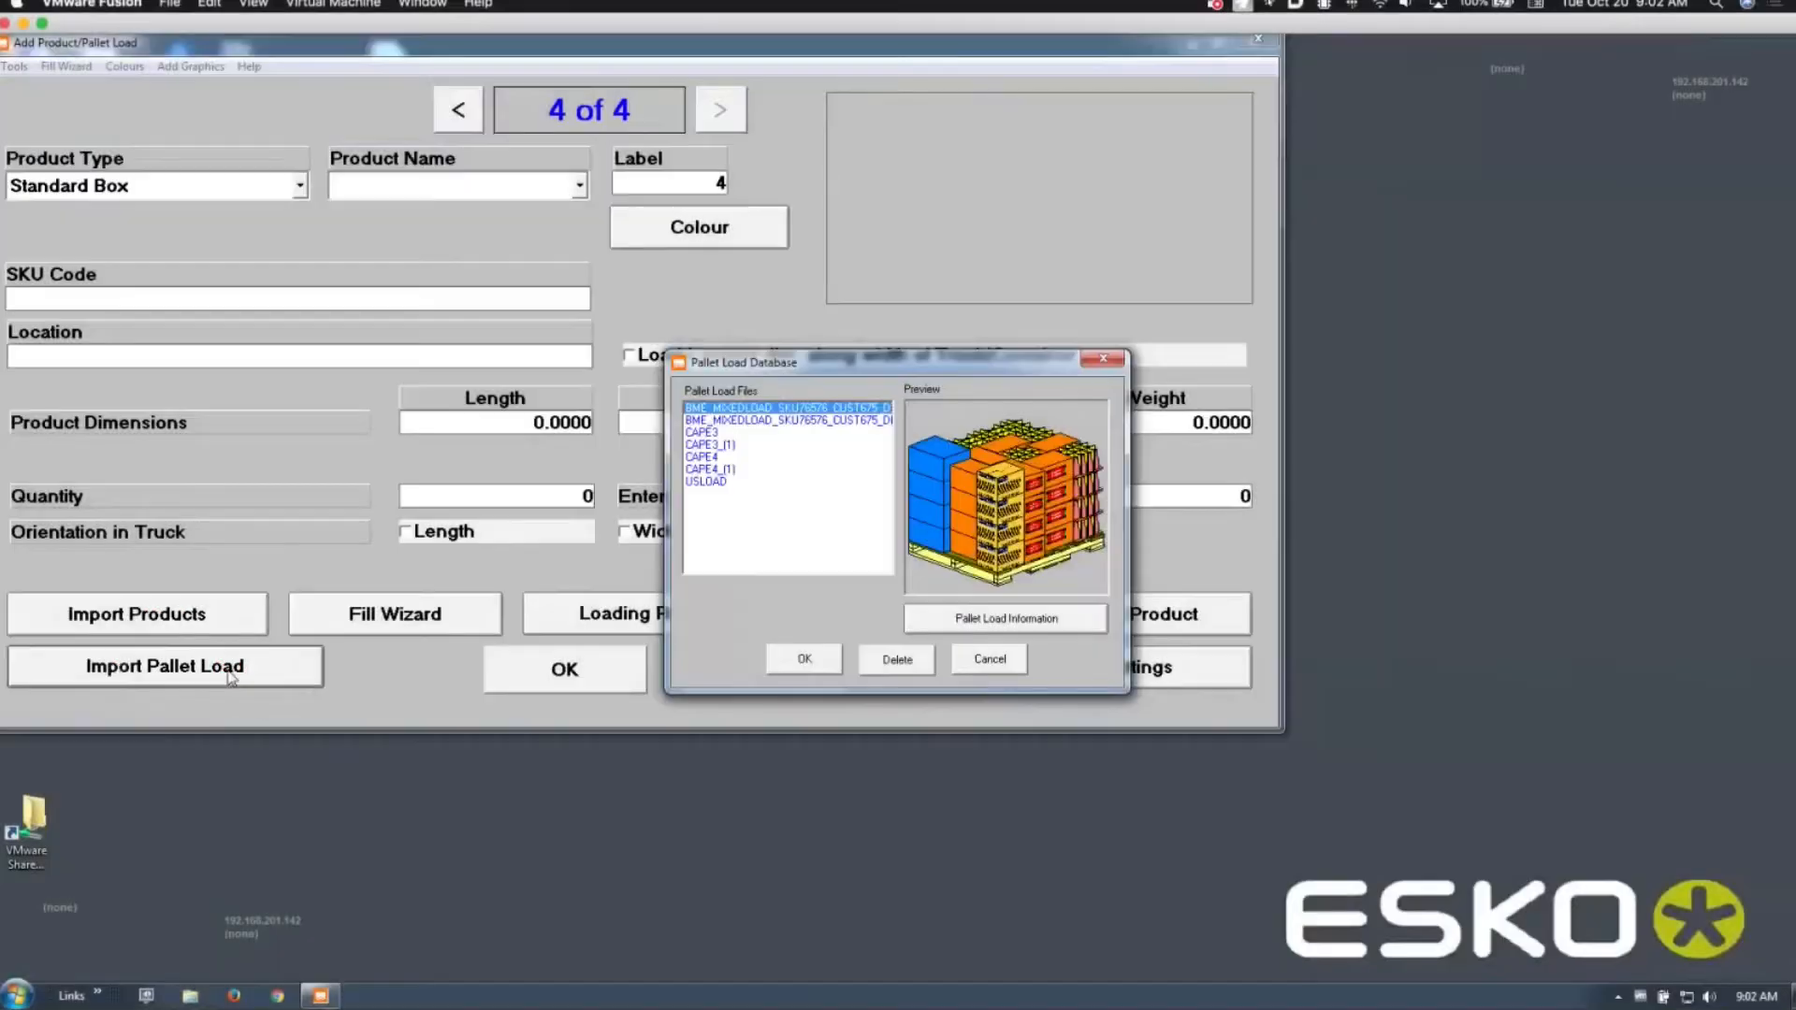
{"action": "left_click", "coordinate": [719, 433]}
{"action": "left_click", "coordinate": [717, 445]}
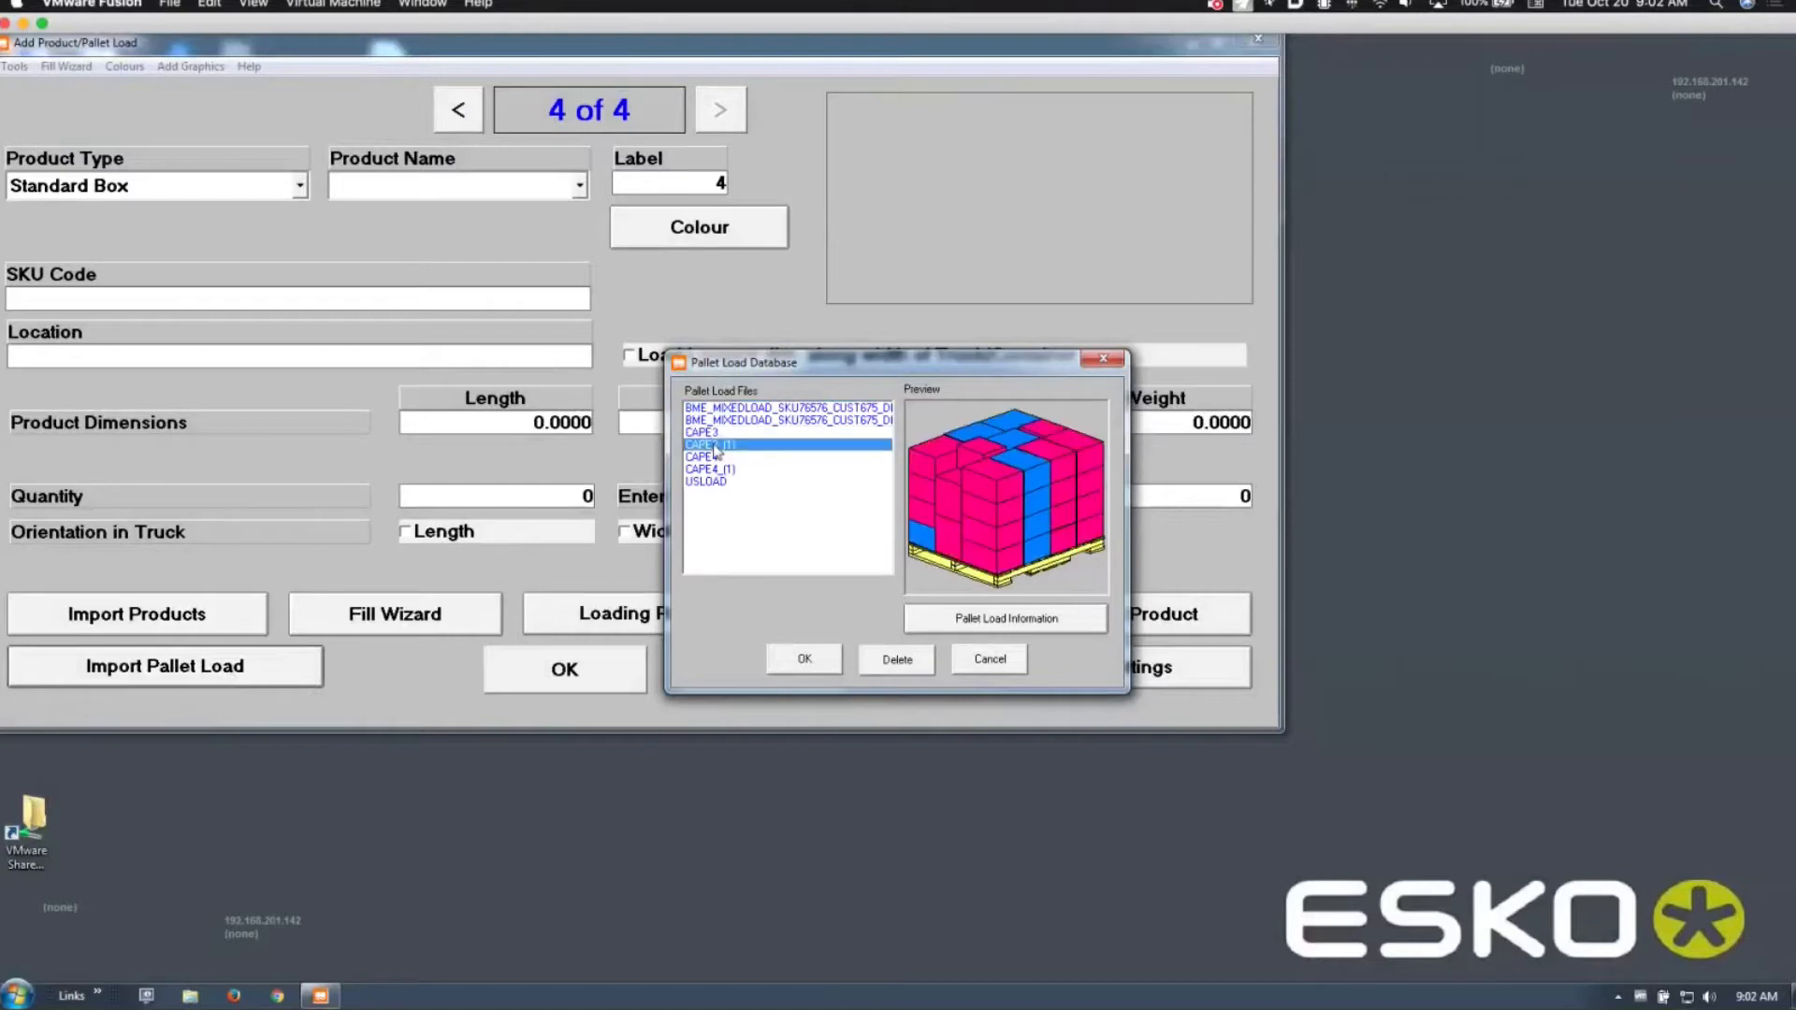
{"action": "left_click", "coordinate": [716, 470]}
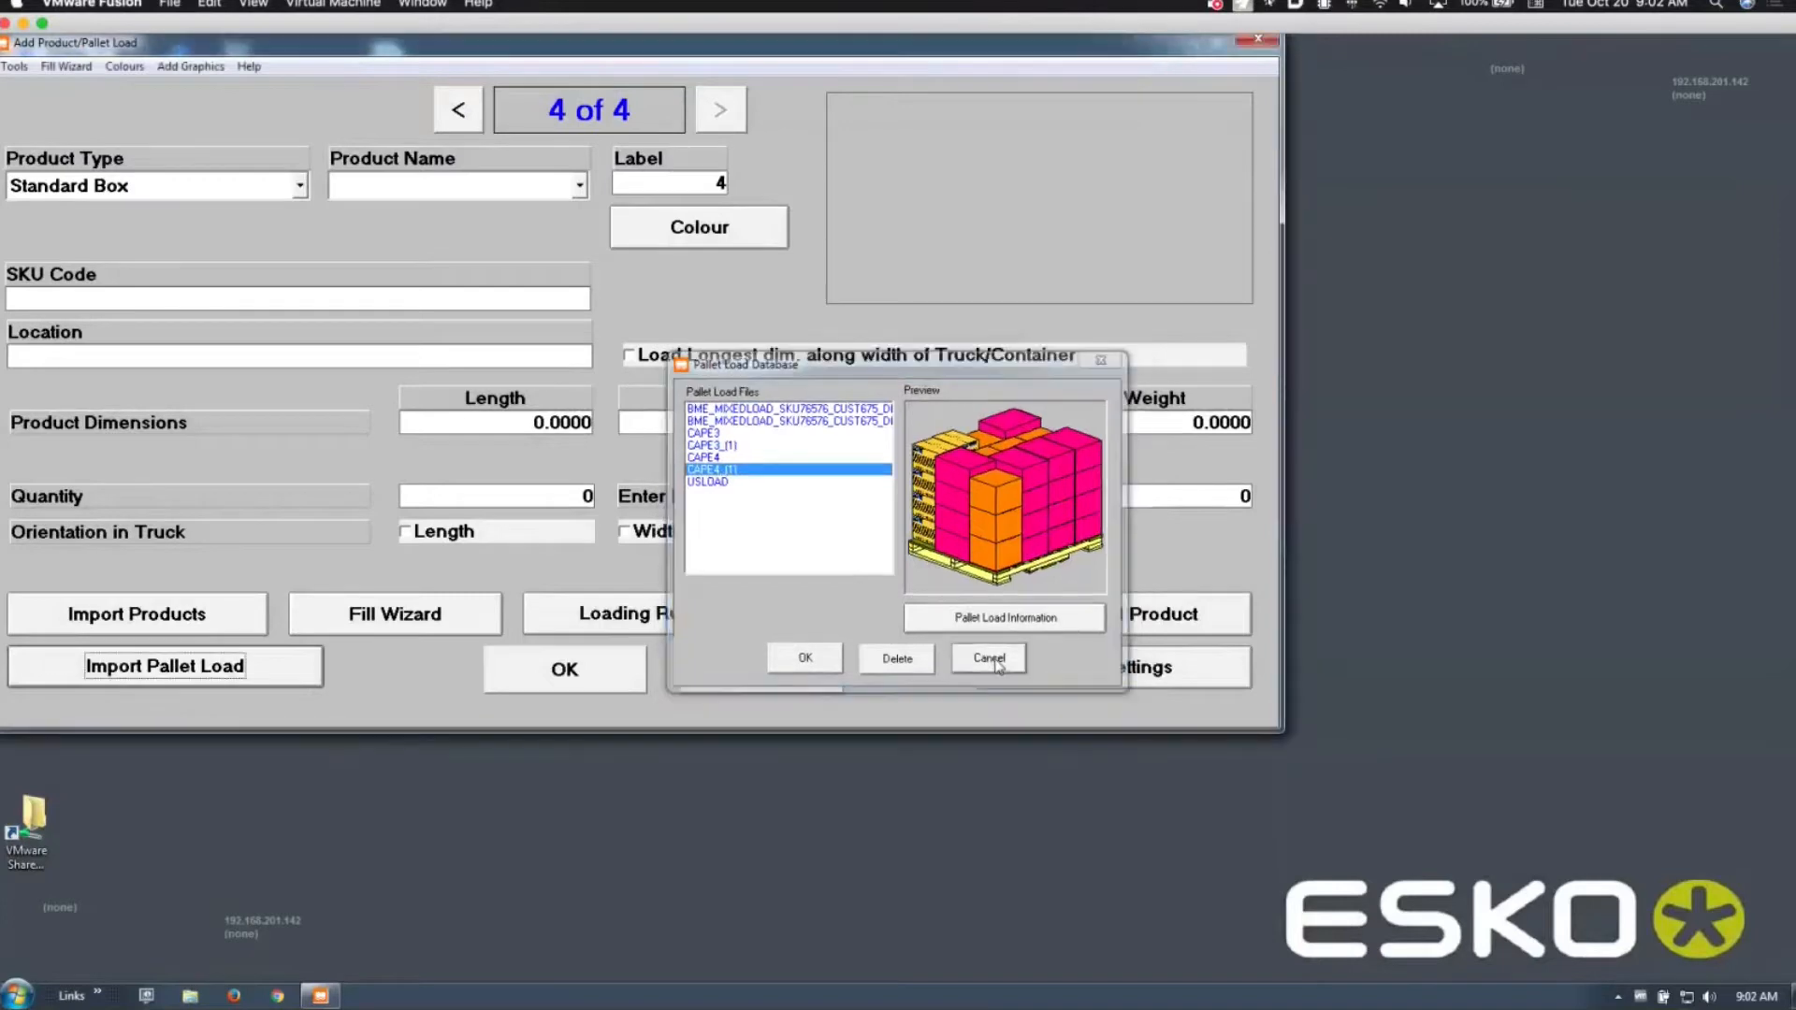
{"action": "left_click", "coordinate": [994, 660]}
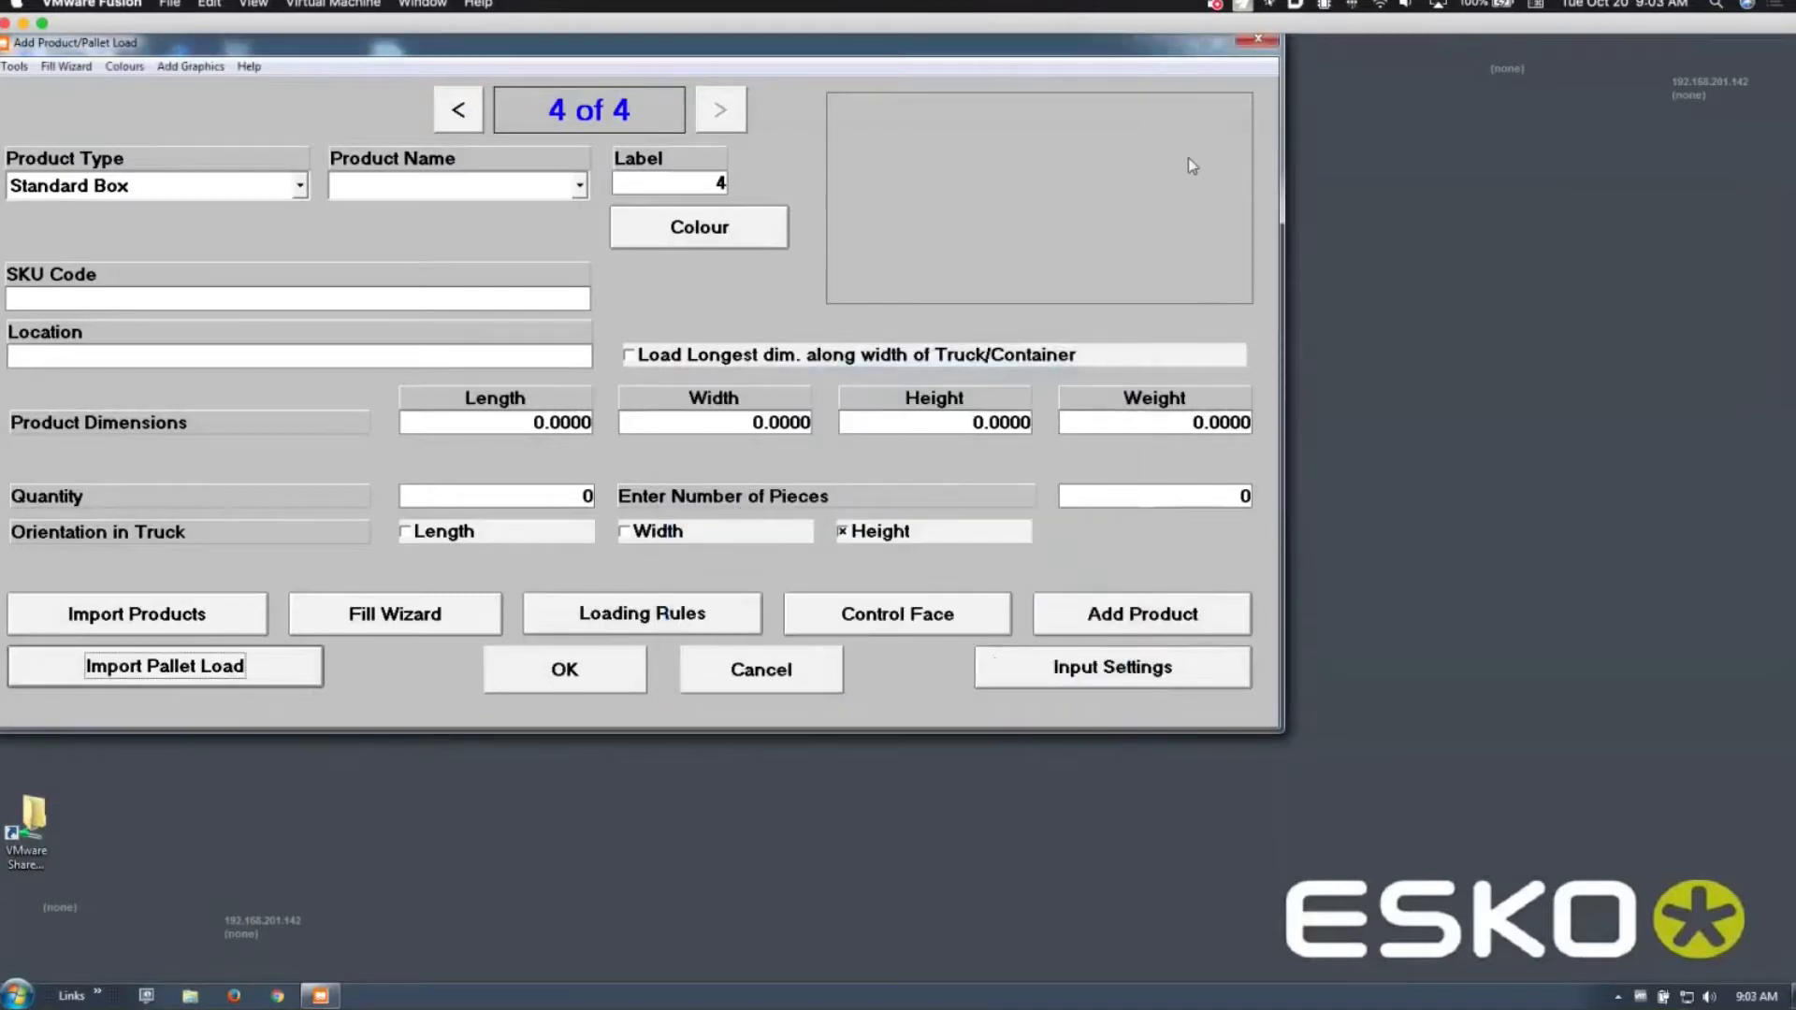
{"action": "left_click", "coordinate": [1252, 45]}
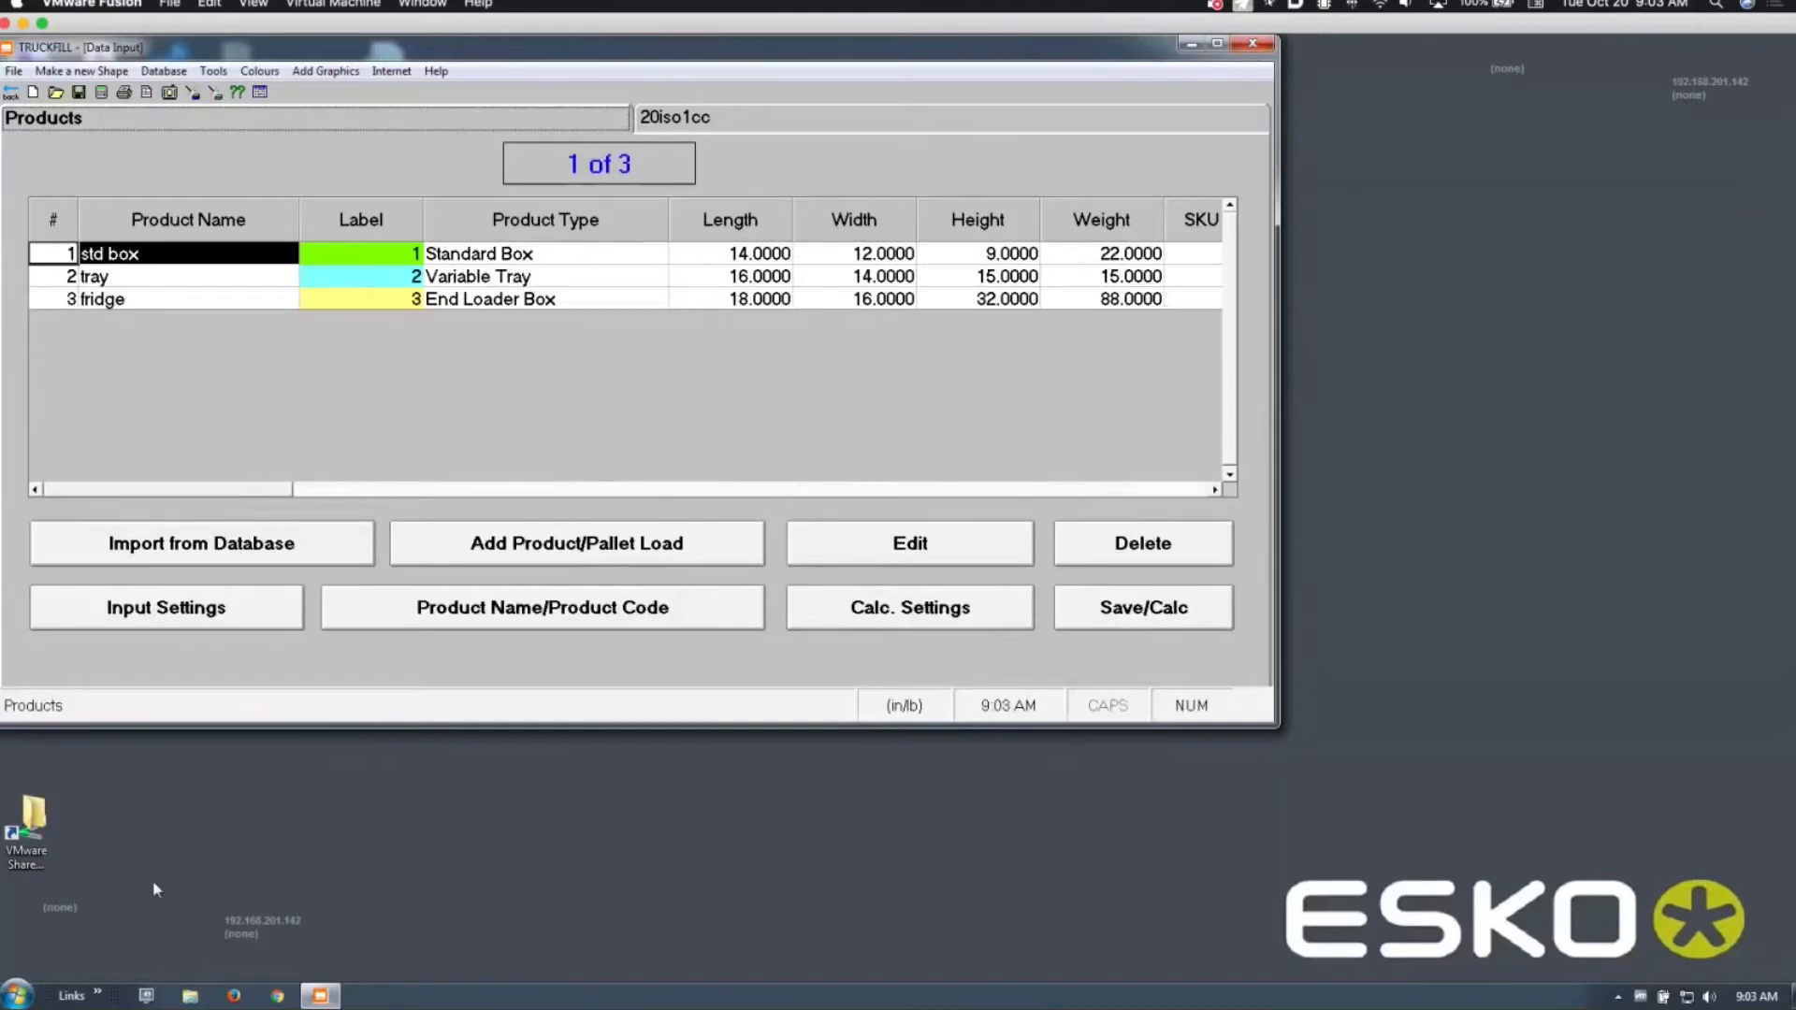
Step: Switch to Cape Pack 18.1 and start the Order Fulfillment program of the Display Pallet (Club-store) group
{"action": "left_click", "coordinate": [17, 993]}
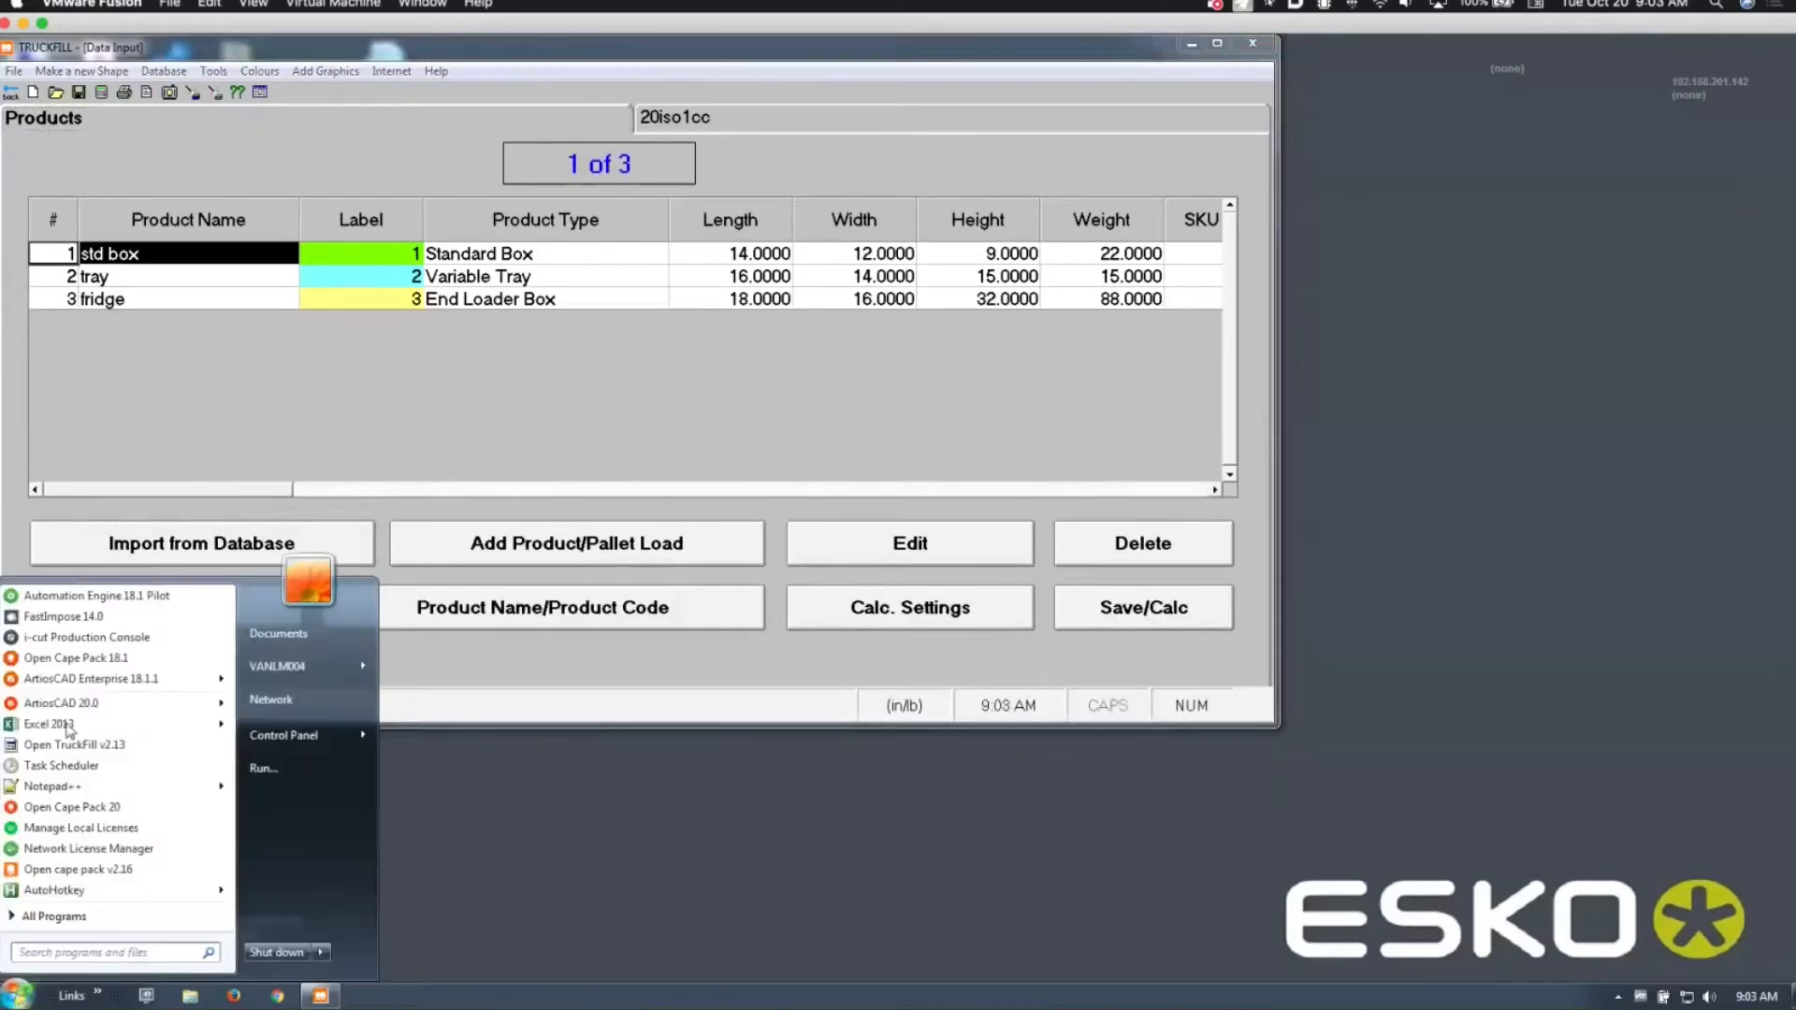
{"action": "left_click", "coordinate": [75, 660]}
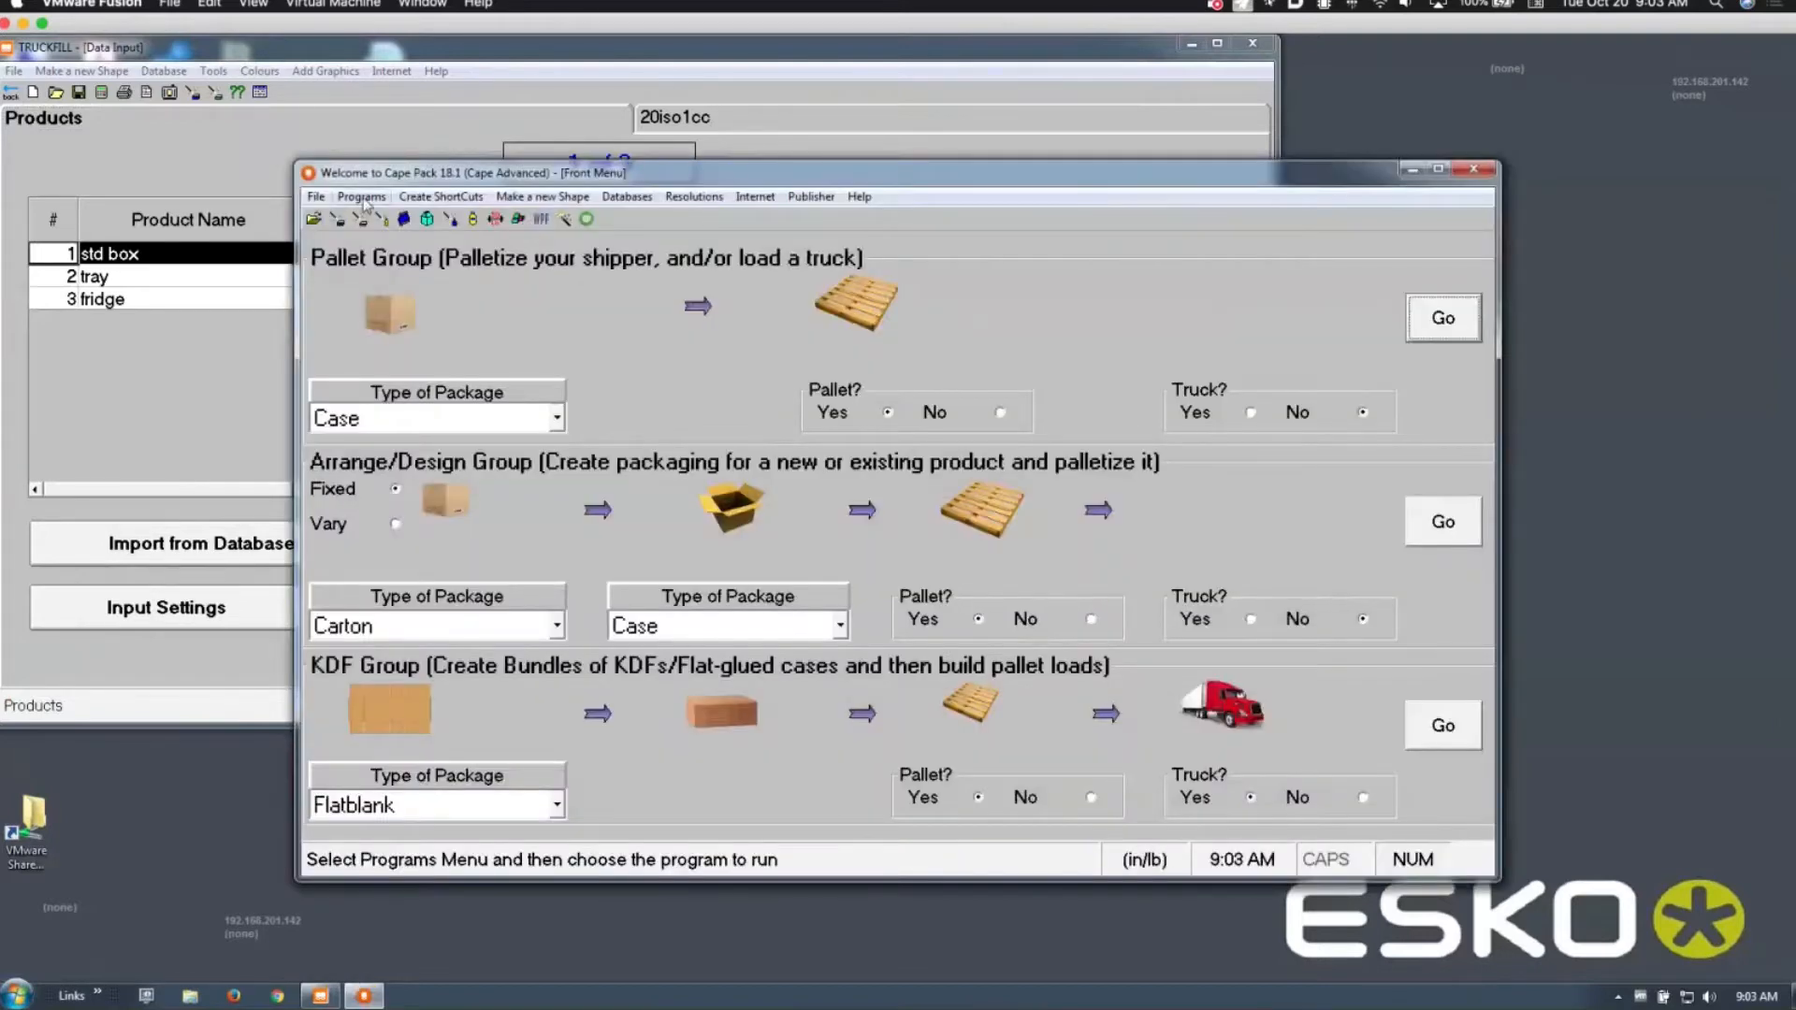
{"action": "left_click", "coordinate": [363, 198]}
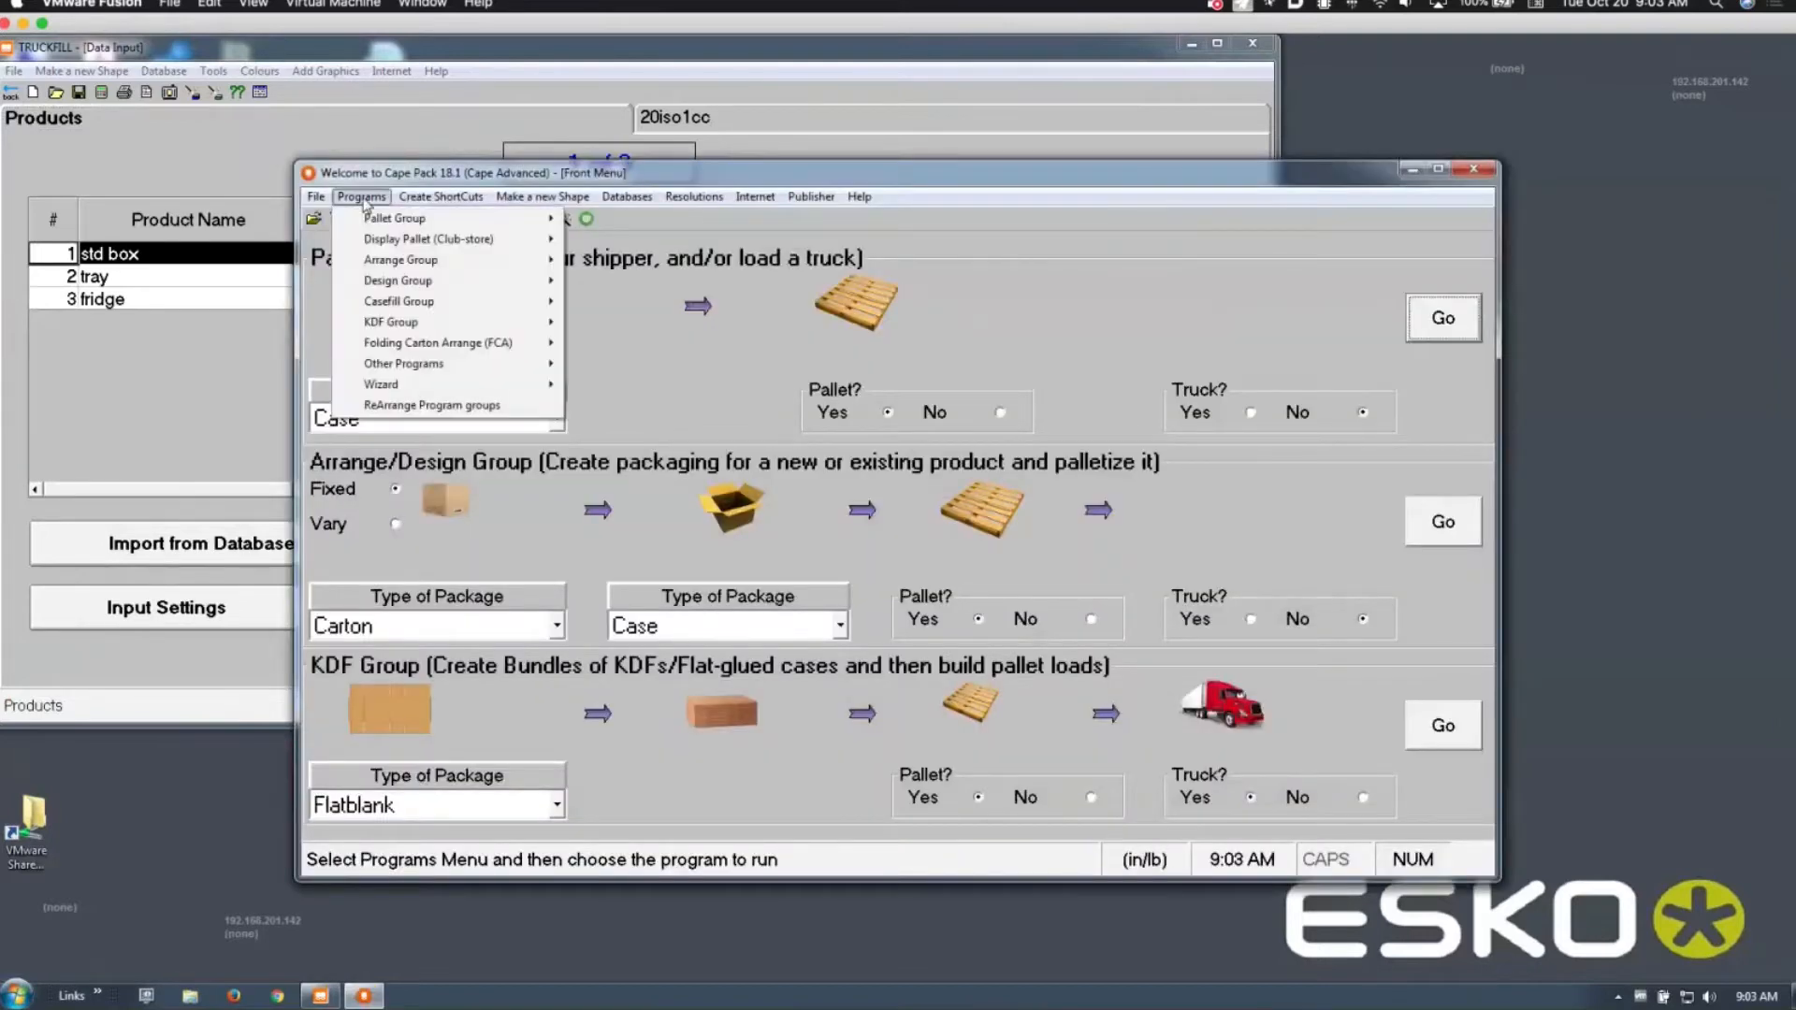
{"action": "mouse_move", "coordinate": [369, 241]}
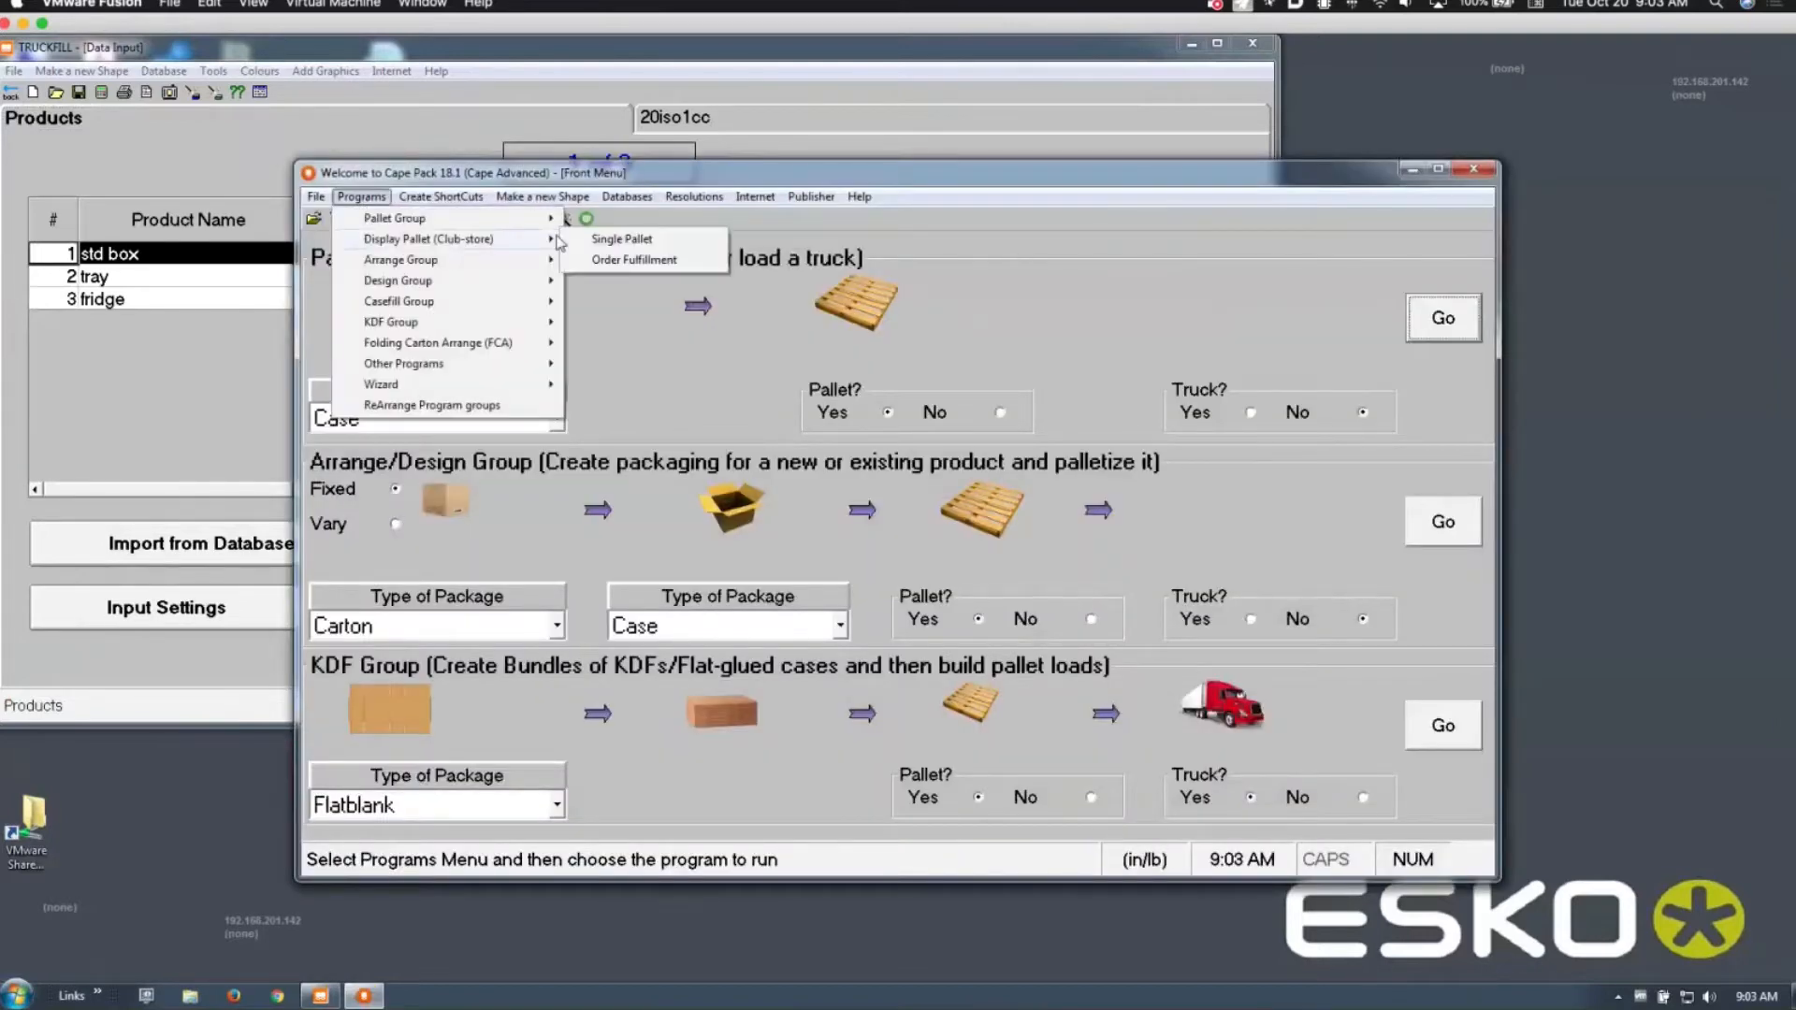
{"action": "left_click", "coordinate": [613, 260]}
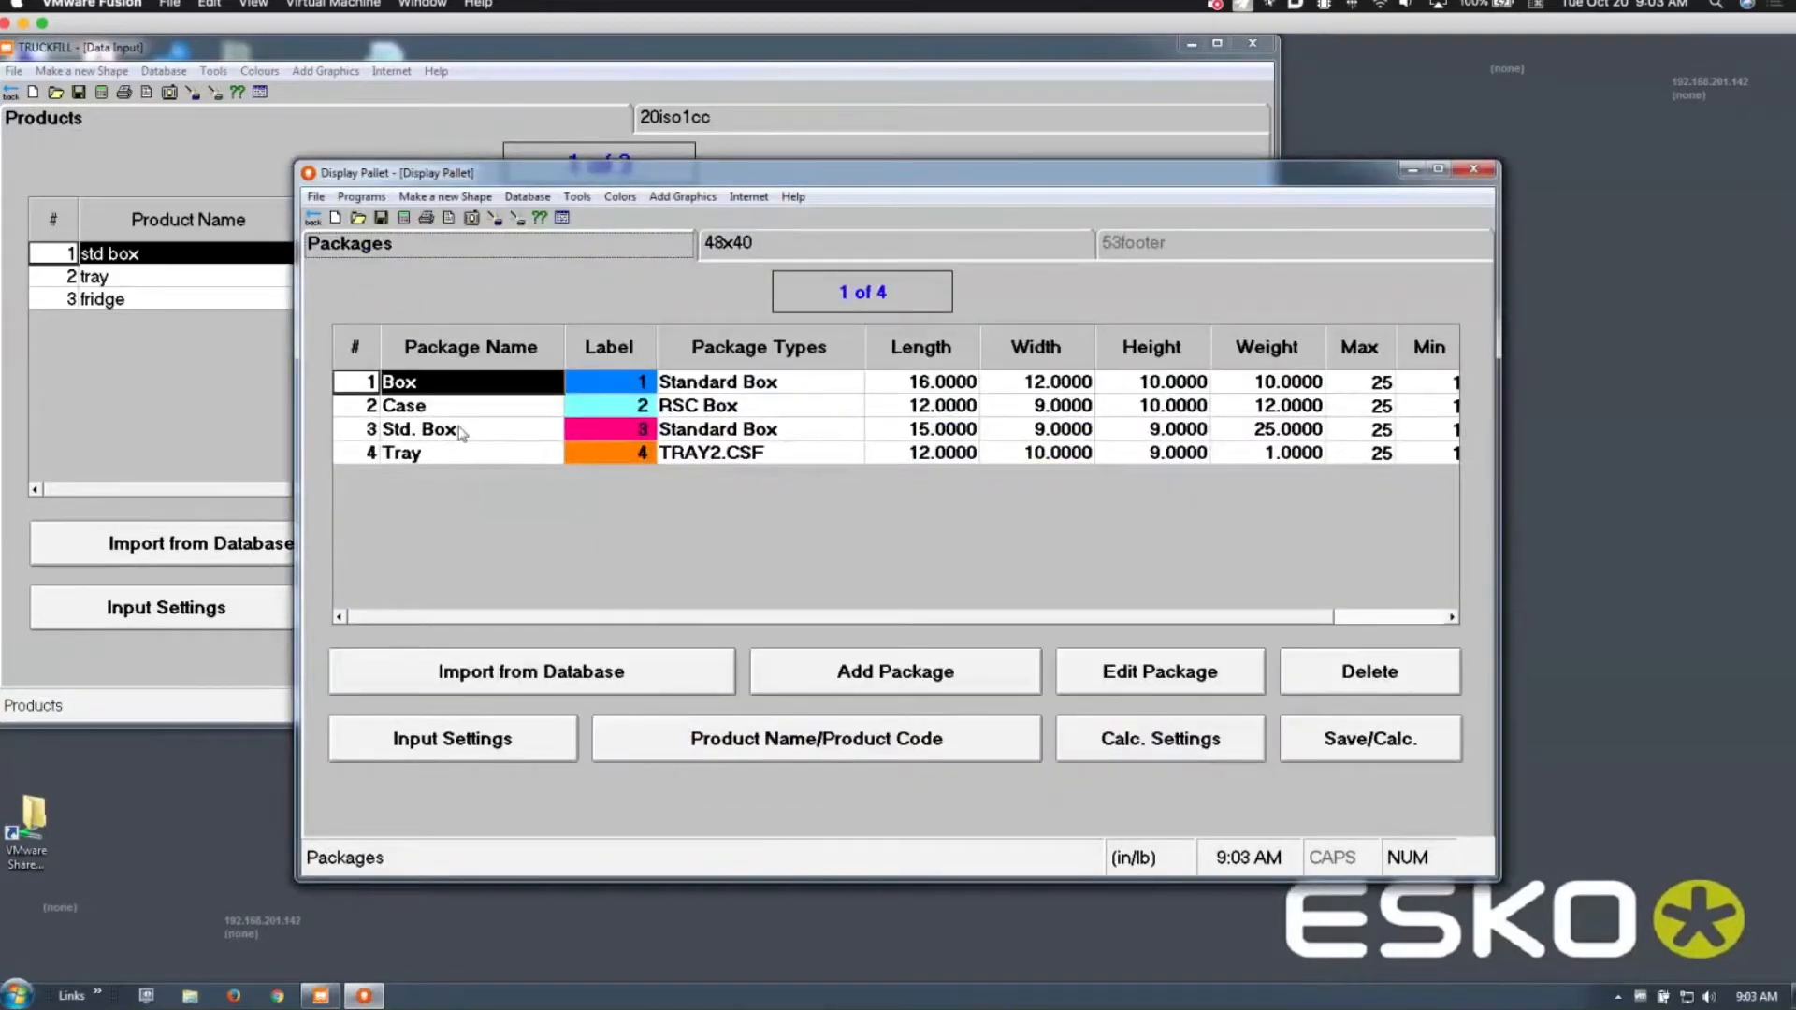
Step: Delete the Tray and Std. Box packages from the display pallet's package list
{"action": "left_click", "coordinate": [461, 455]}
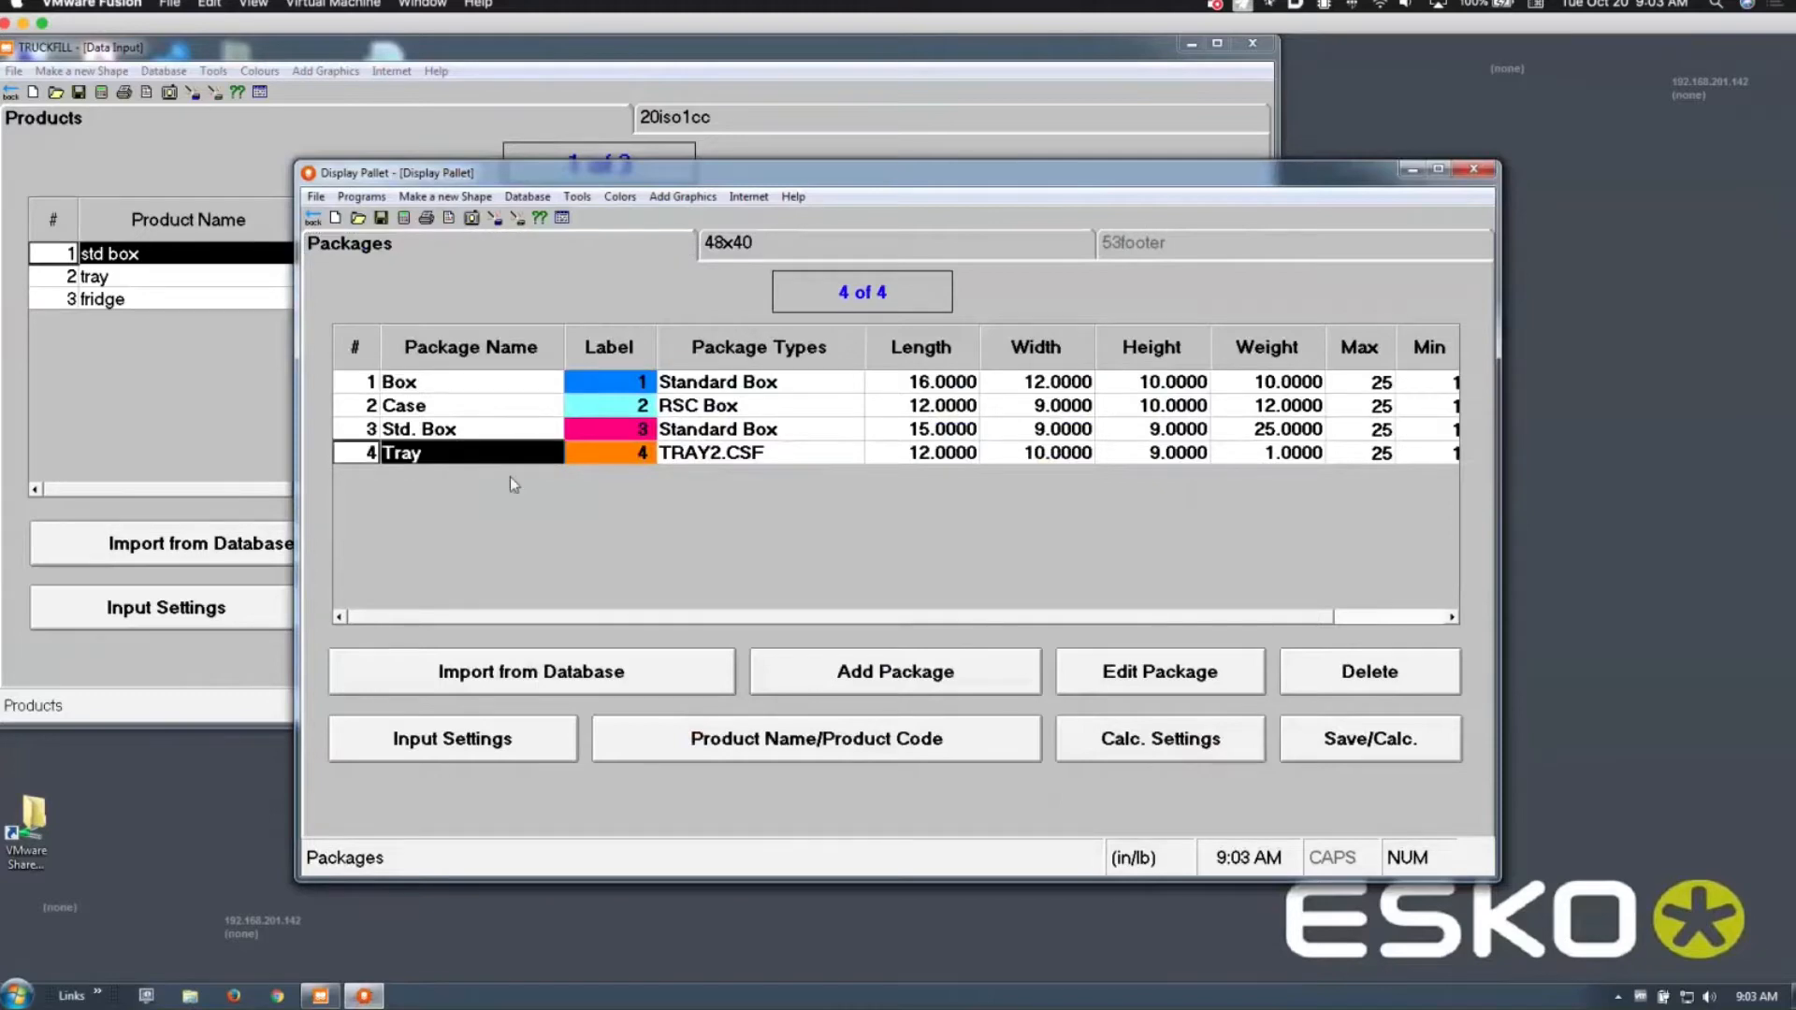
{"action": "left_click", "coordinate": [1296, 697]}
{"action": "left_click", "coordinate": [903, 589]}
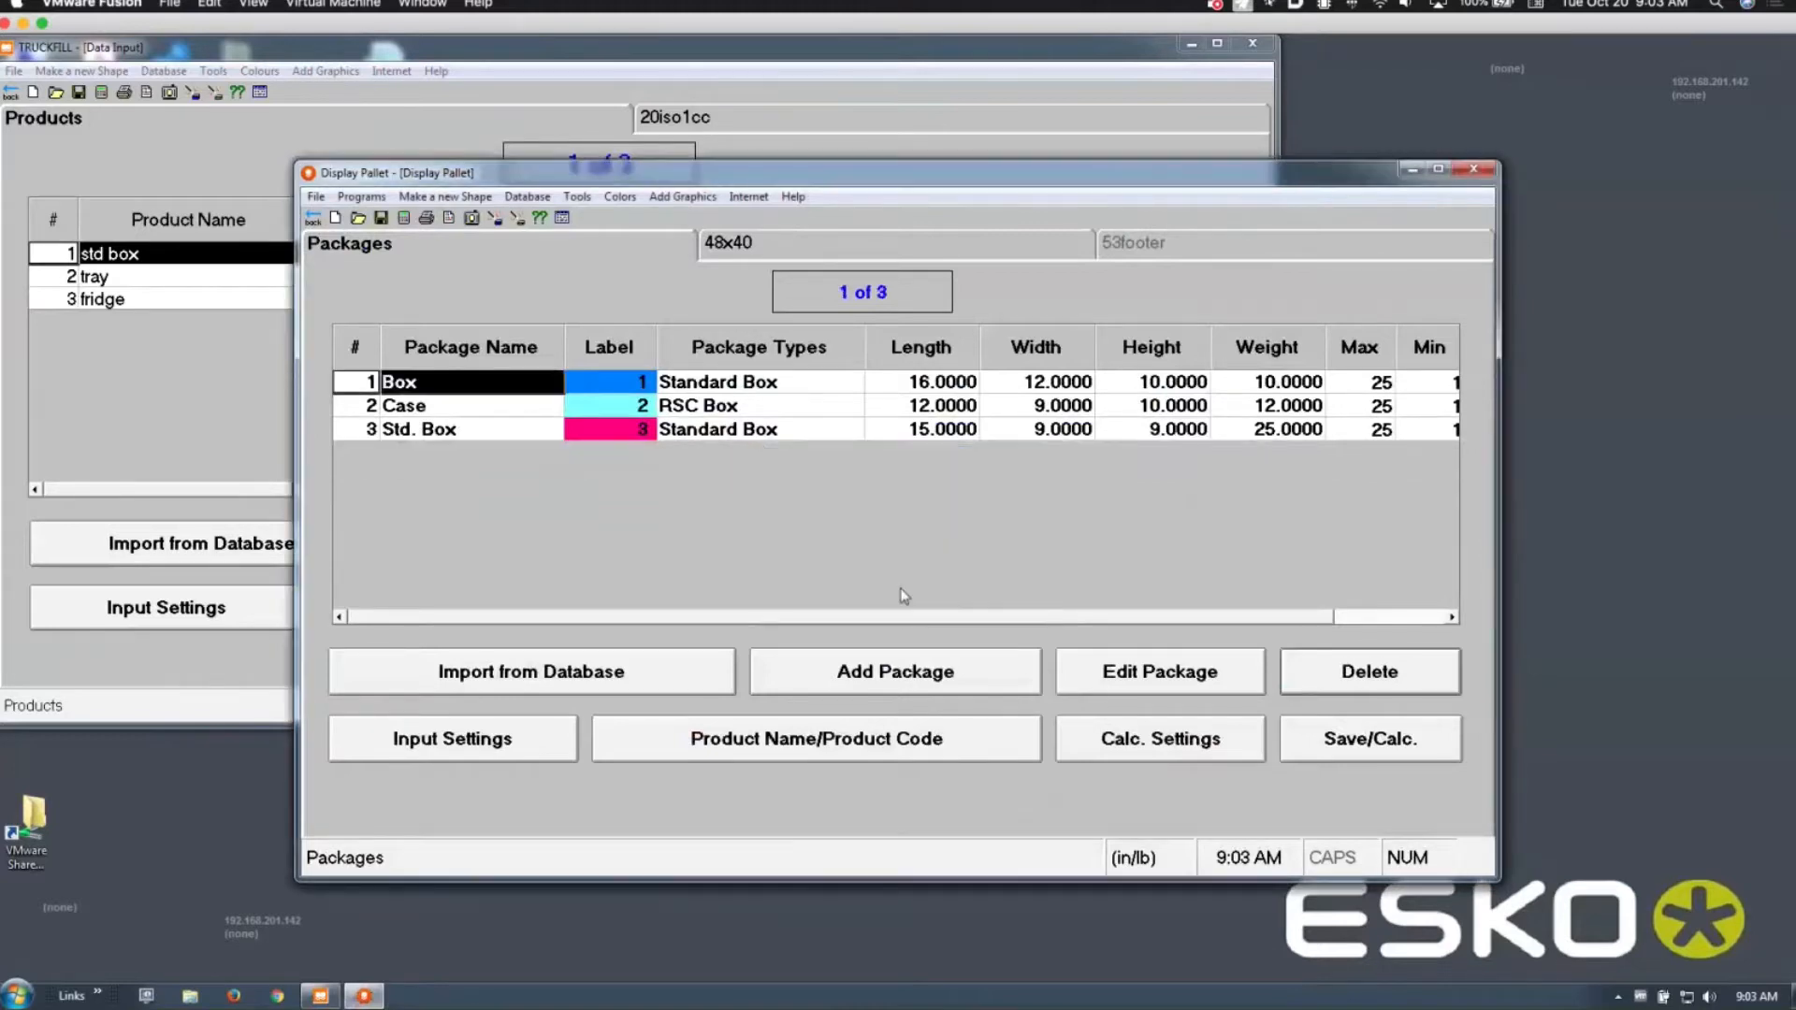
{"action": "left_click", "coordinate": [466, 429]}
{"action": "left_click", "coordinate": [1341, 679]}
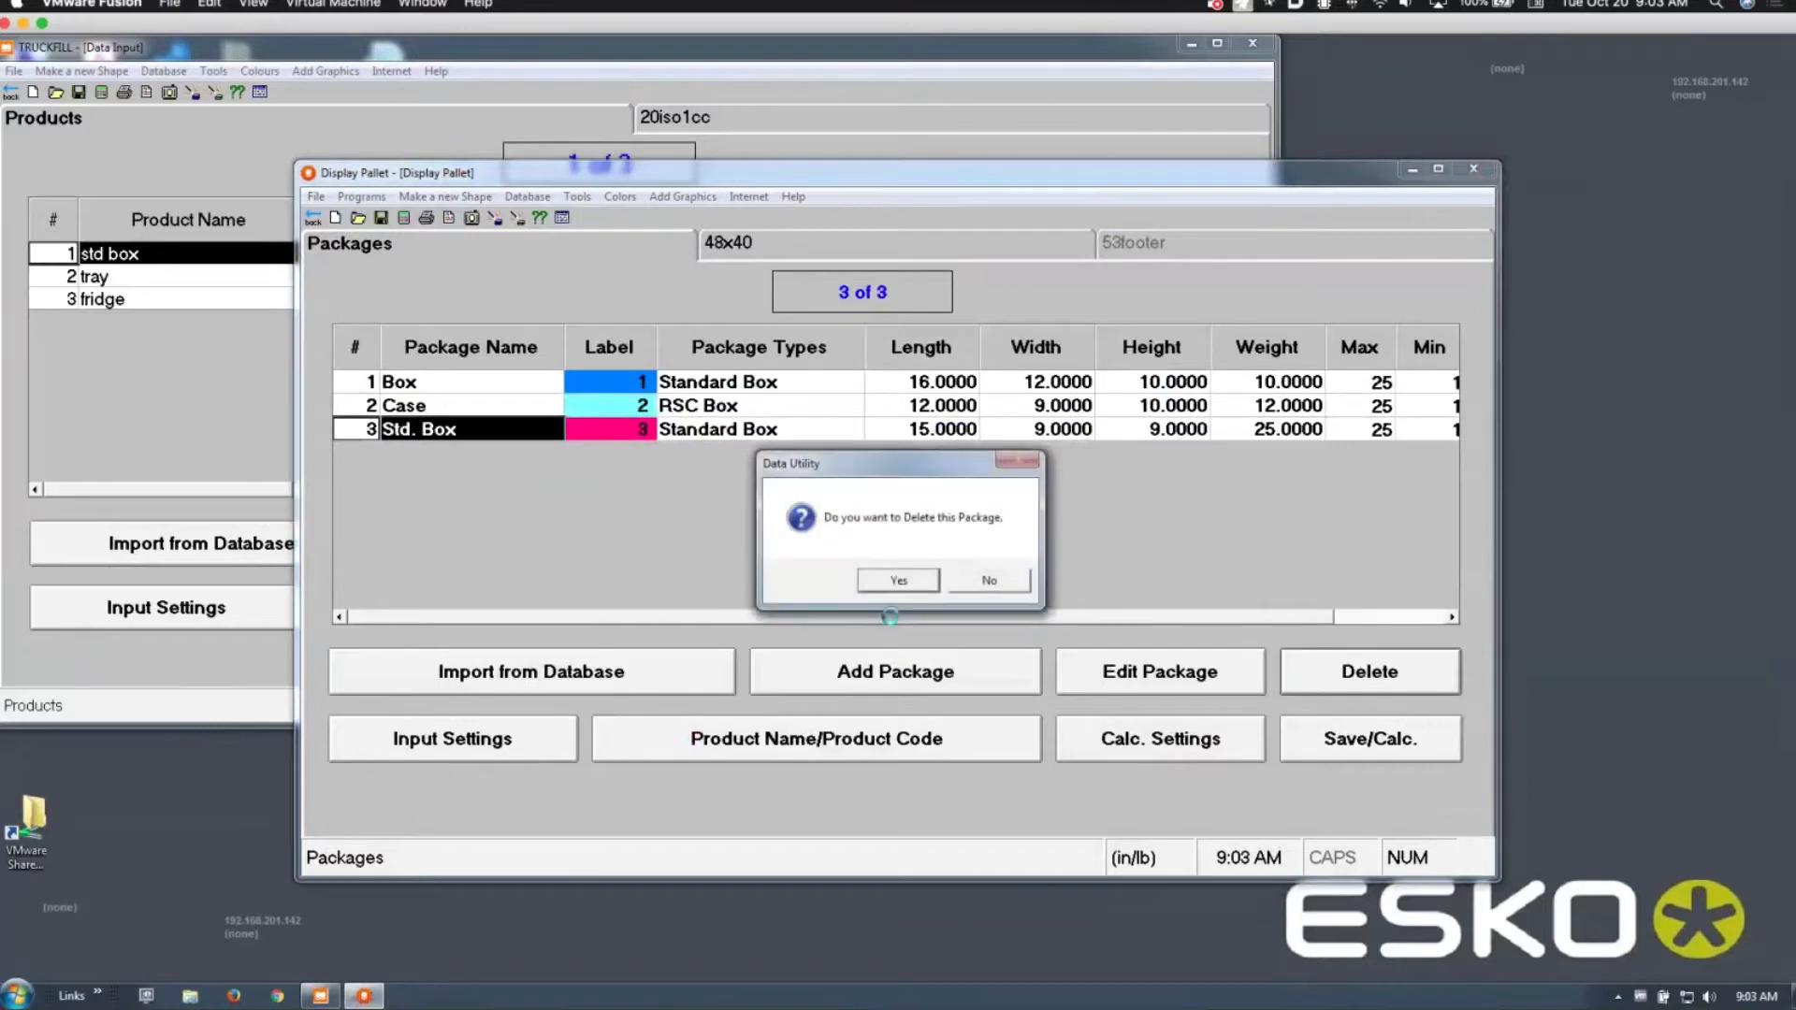
{"action": "left_click", "coordinate": [888, 579]}
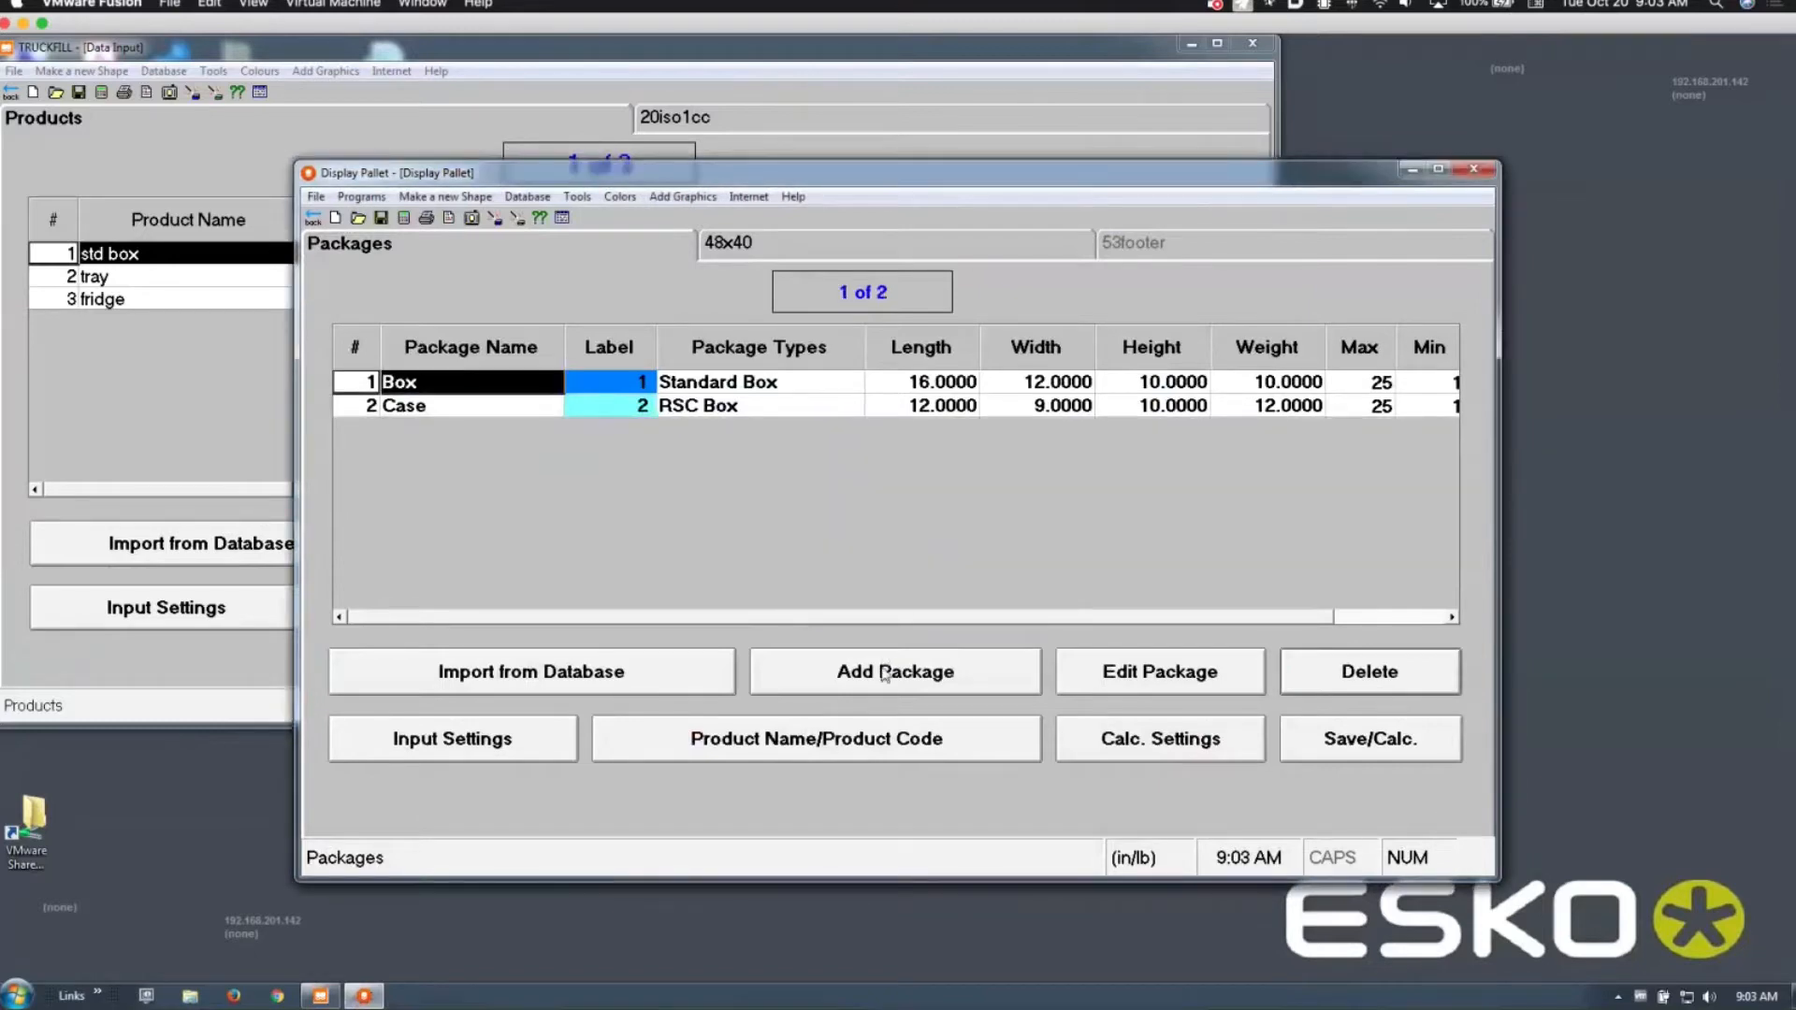
Step: Start a new package of type FEFCO 0201.csf and name it 201
{"action": "left_click", "coordinate": [885, 673]}
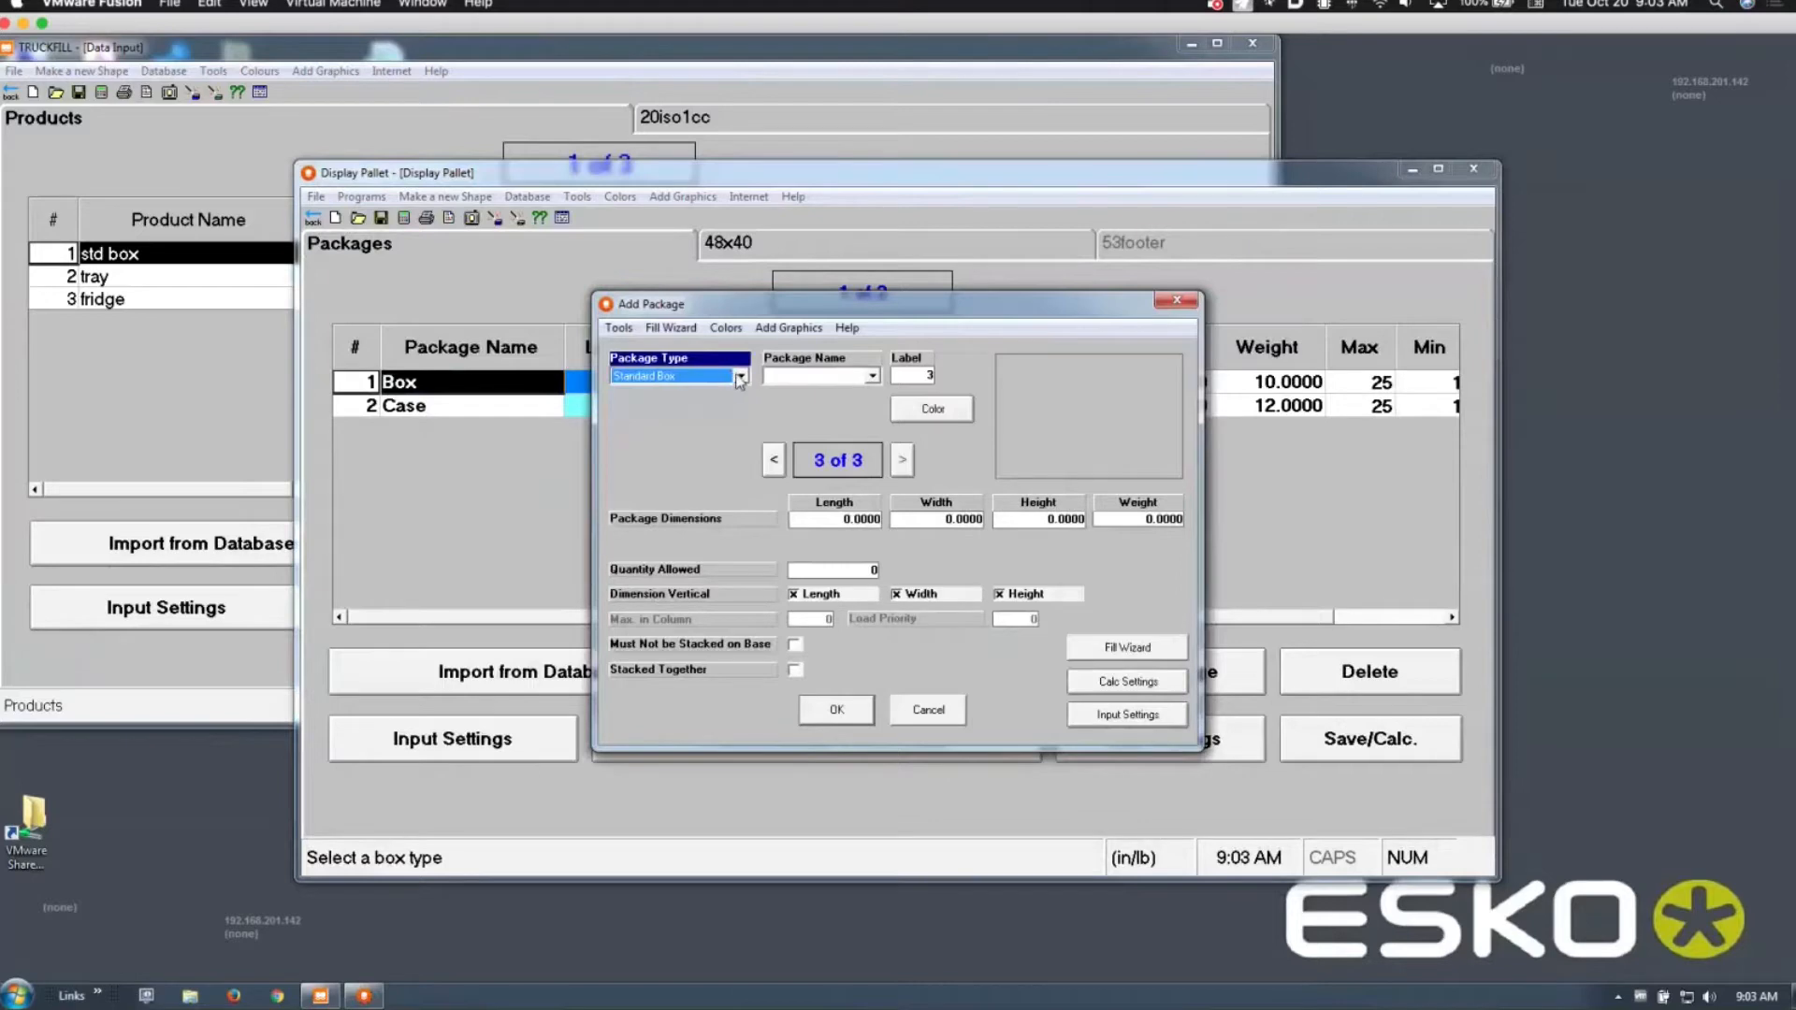
{"action": "scroll", "coordinate": [740, 381], "scroll_direction": "down", "scroll_amount": 3}
{"action": "key", "text": "Down"}
{"action": "left_click", "coordinate": [796, 374]}
{"action": "type", "text": "201"}
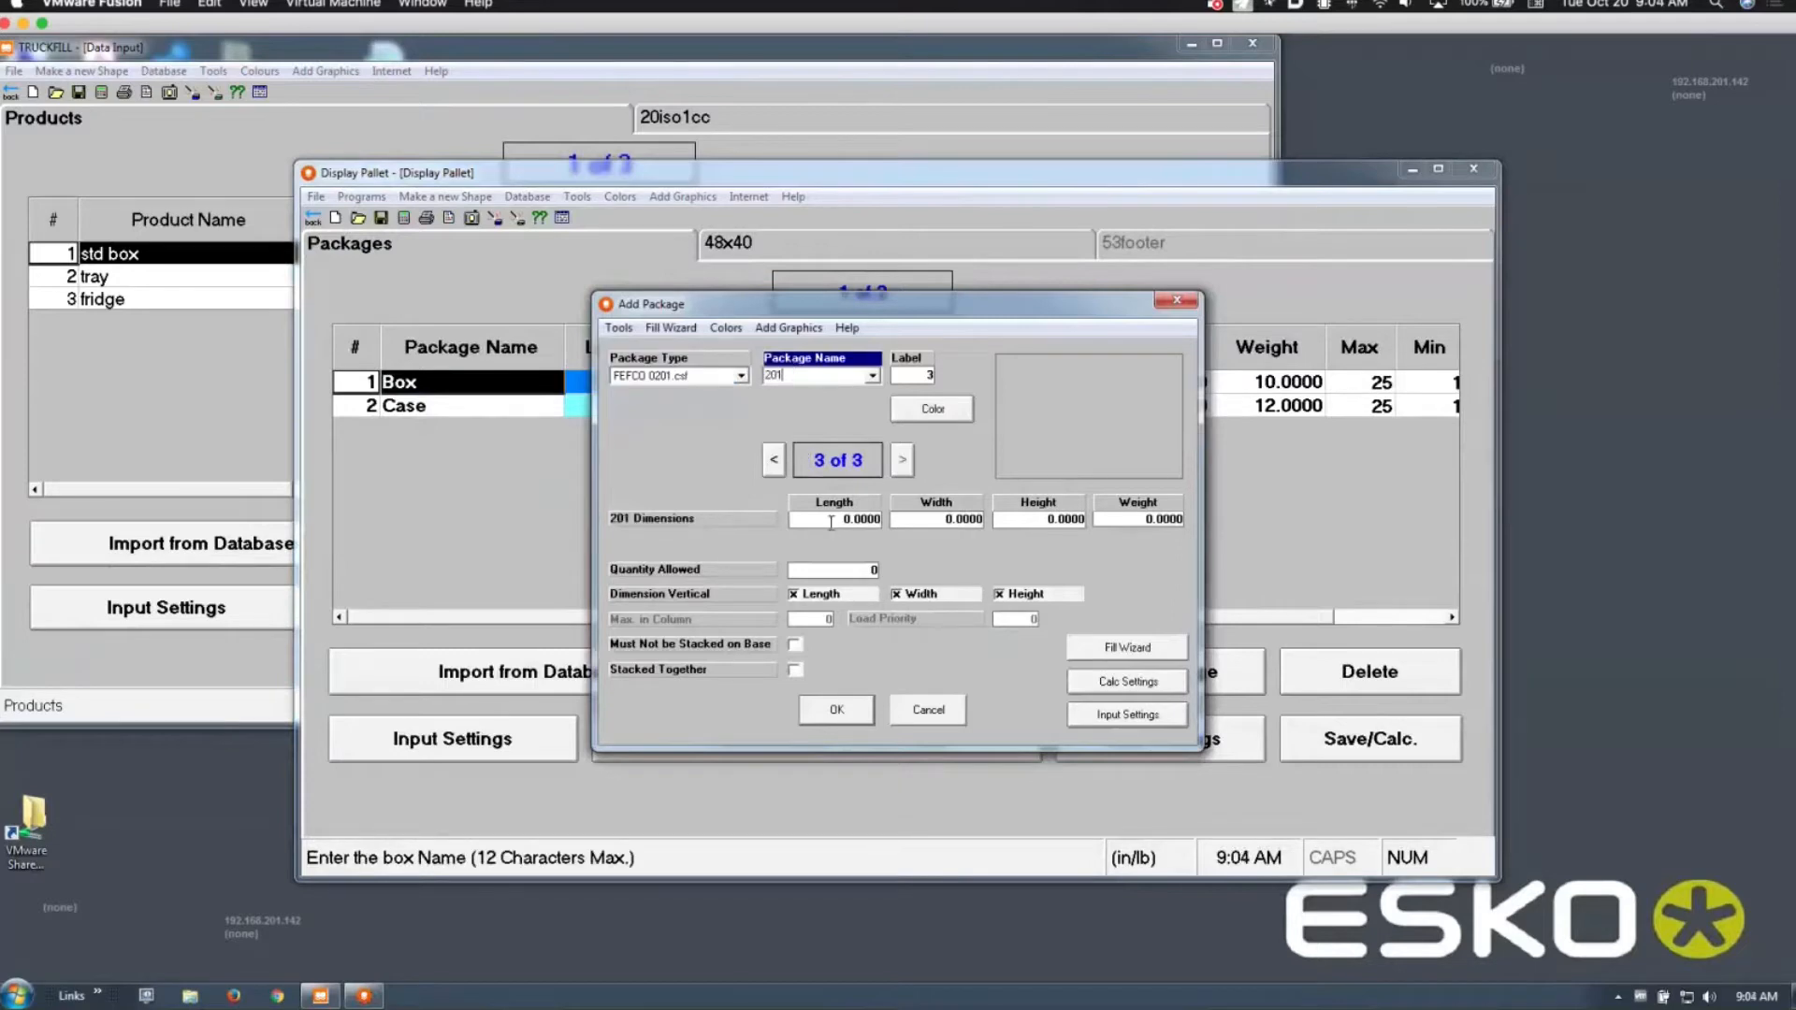
Step: Set package 201 to 12 in length, width and height, weight 10 lb and quantity 20, and add it to the list
{"action": "left_click", "coordinate": [831, 520]}
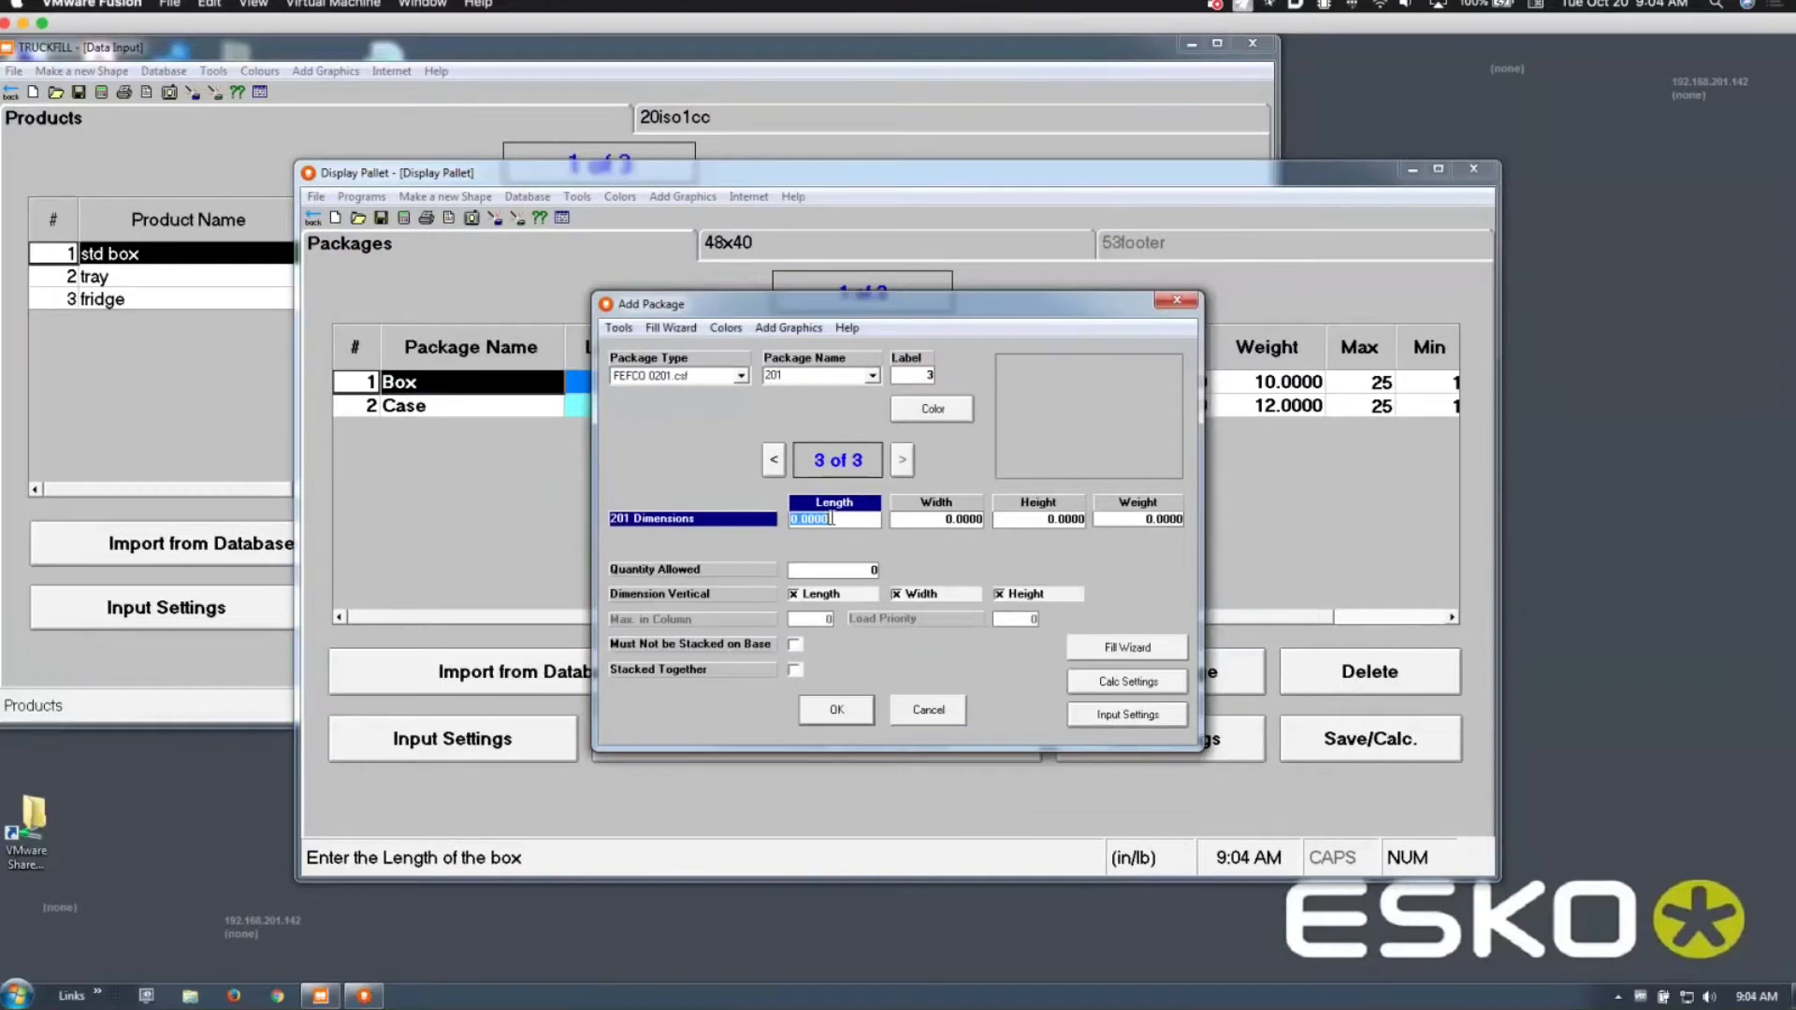
{"action": "type", "text": "12"}
{"action": "key", "text": "Tab"}
{"action": "type", "text": "12"}
{"action": "key", "text": "Tab"}
{"action": "type", "text": "12"}
{"action": "key", "text": "Tab"}
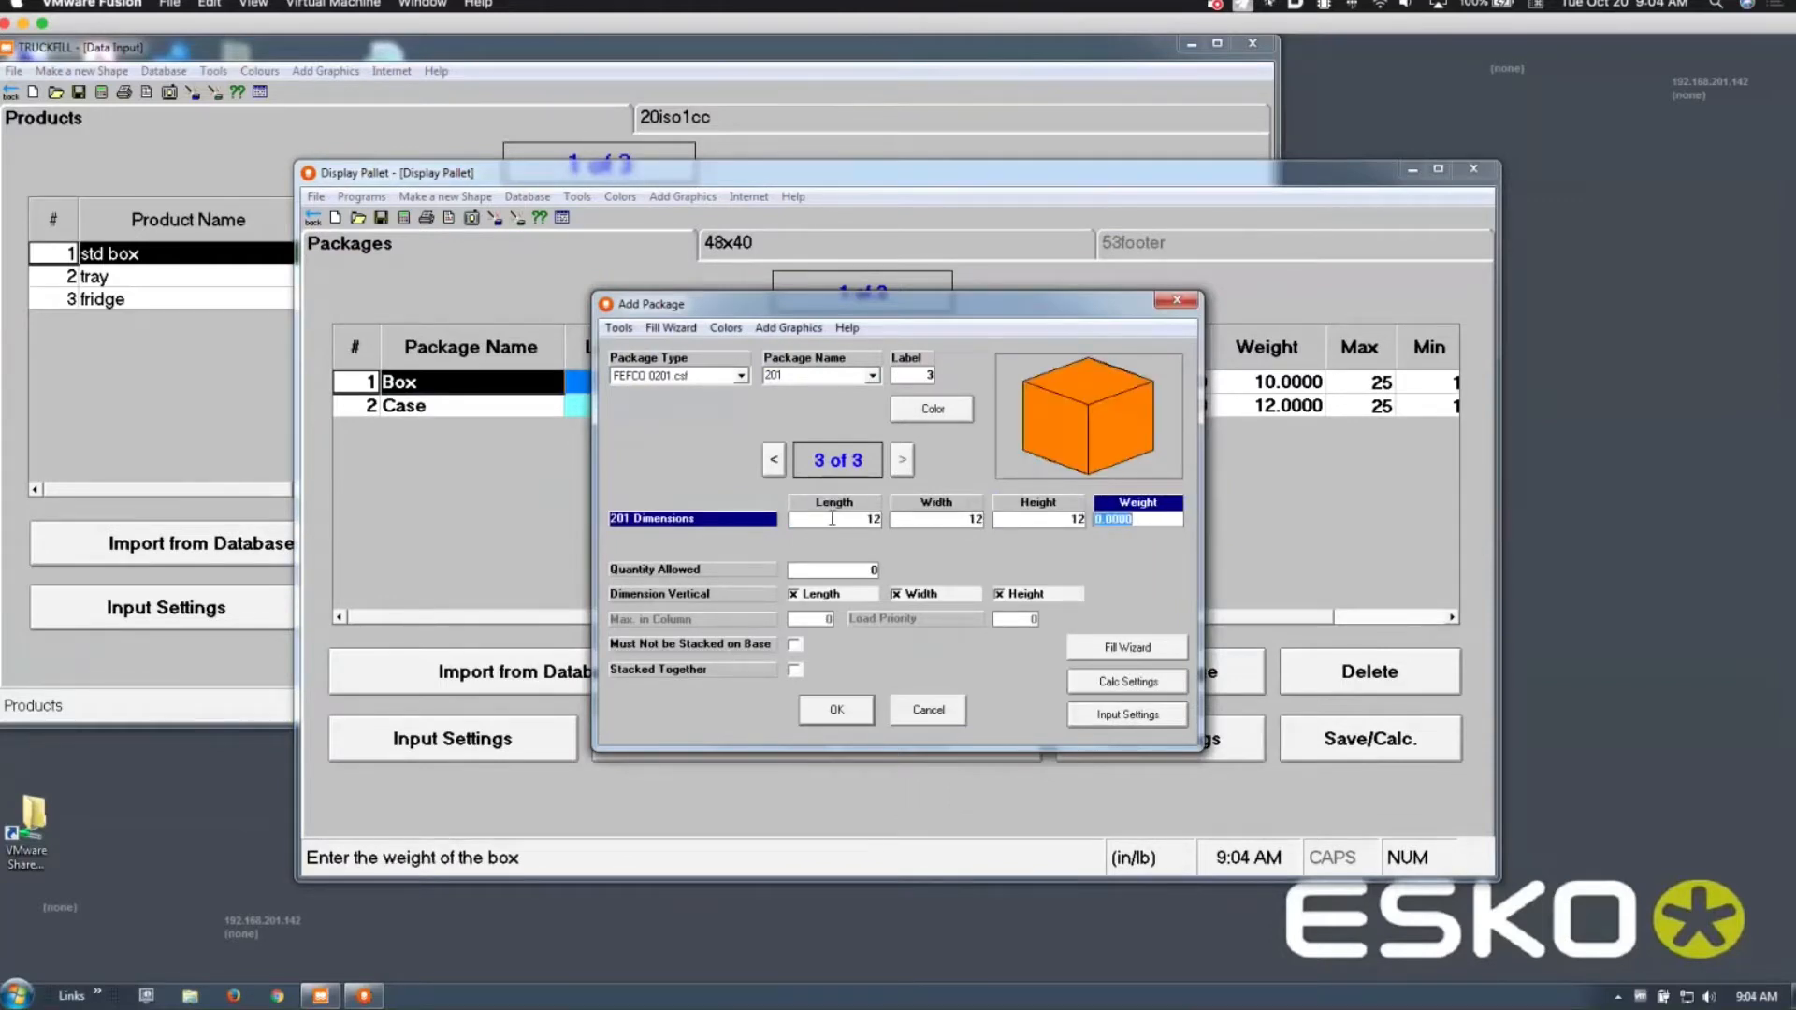
{"action": "type", "text": "10"}
{"action": "key", "text": "Tab"}
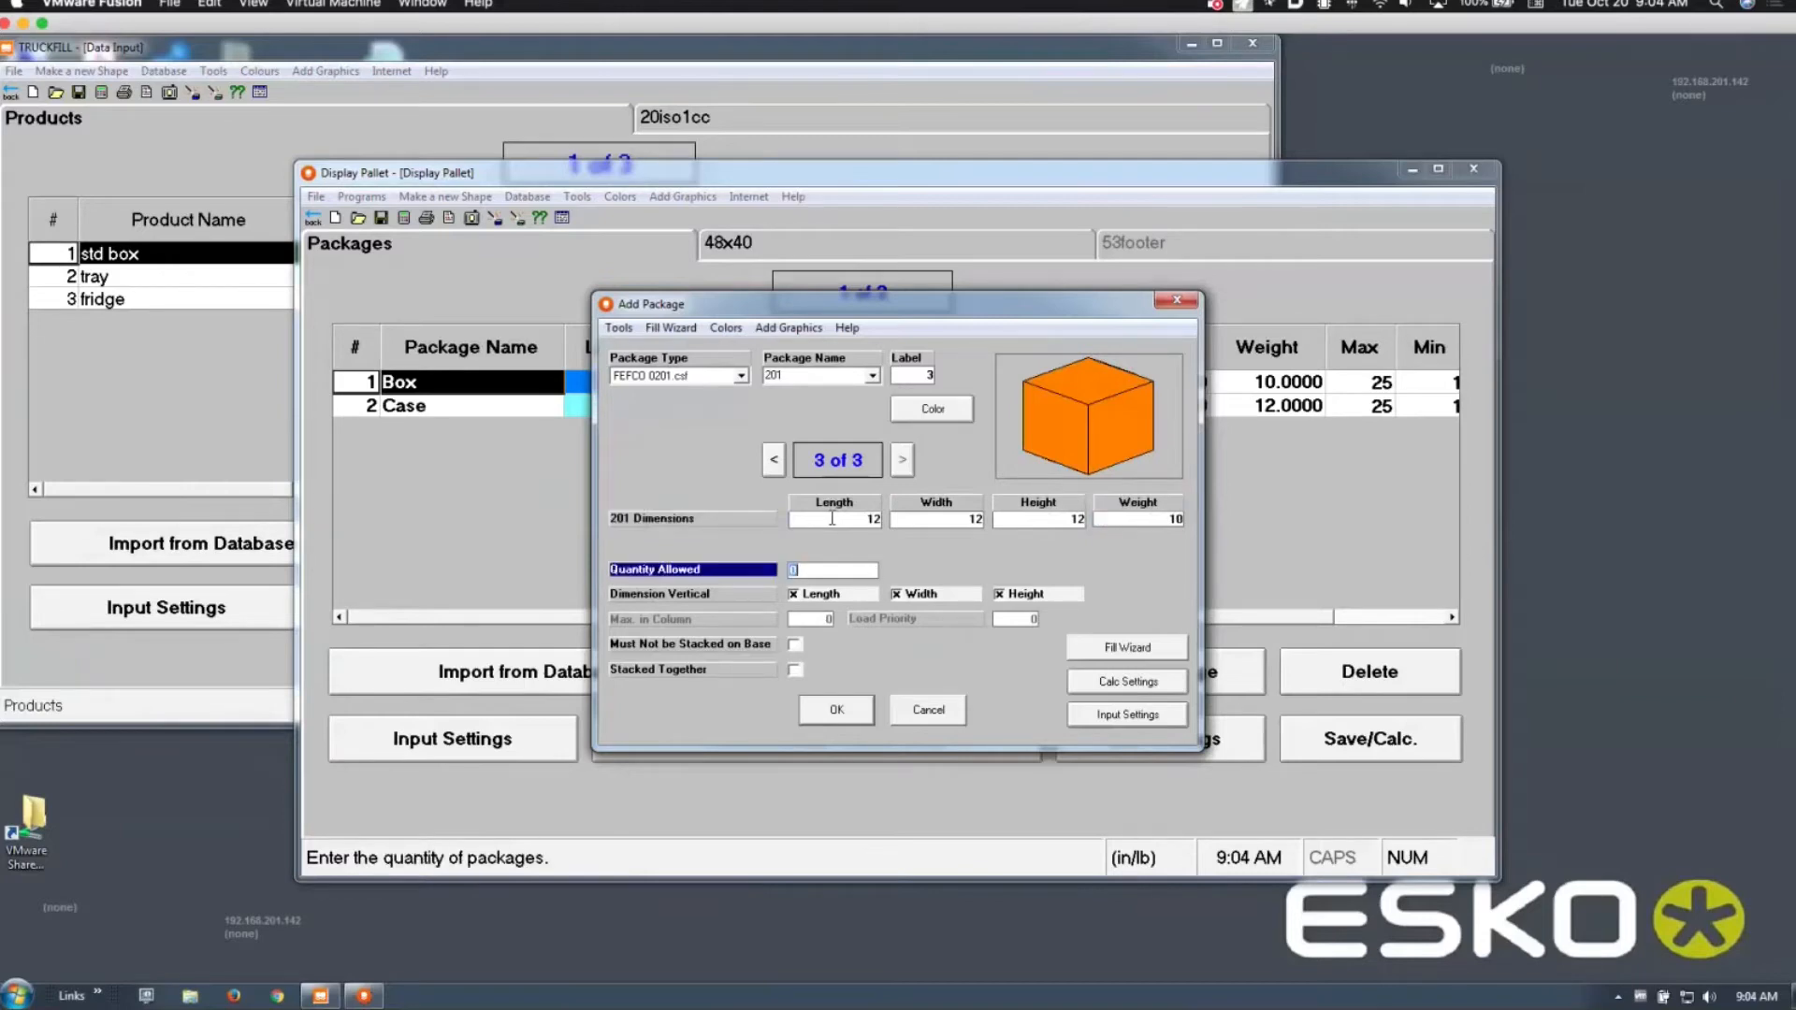
{"action": "type", "text": "20"}
{"action": "key", "text": "Tab"}
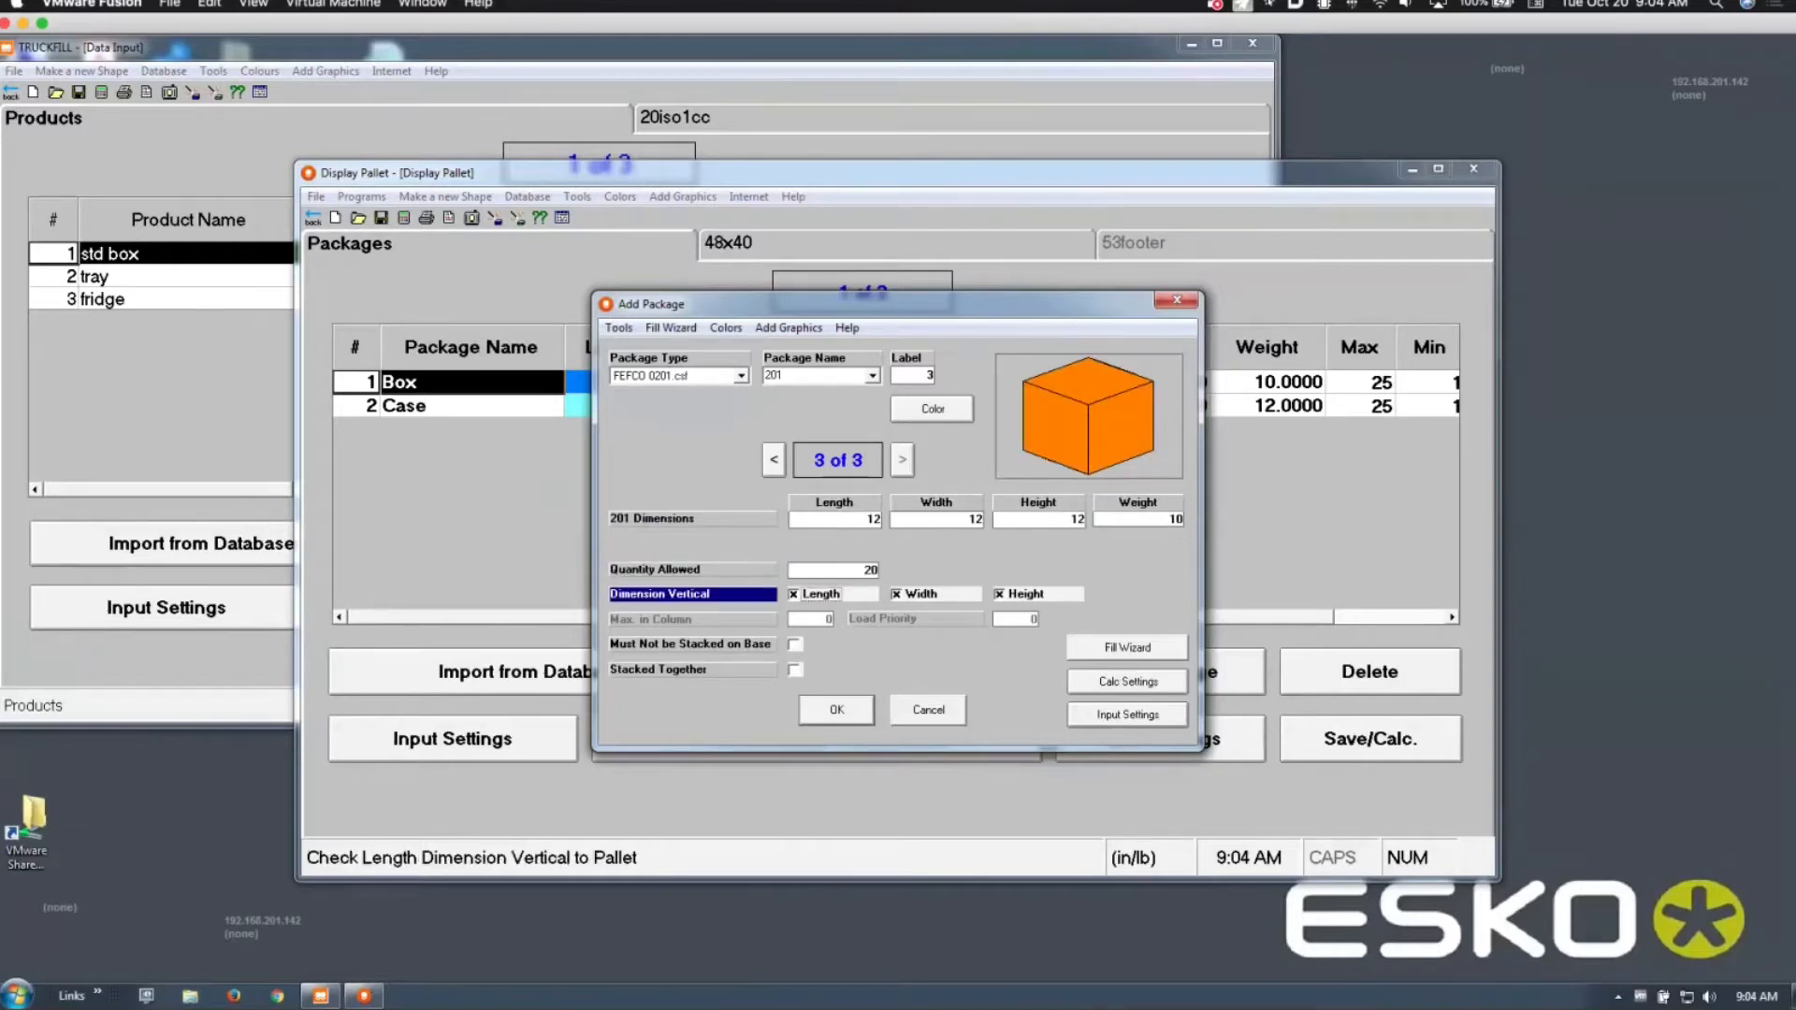
{"action": "left_click", "coordinate": [835, 710]}
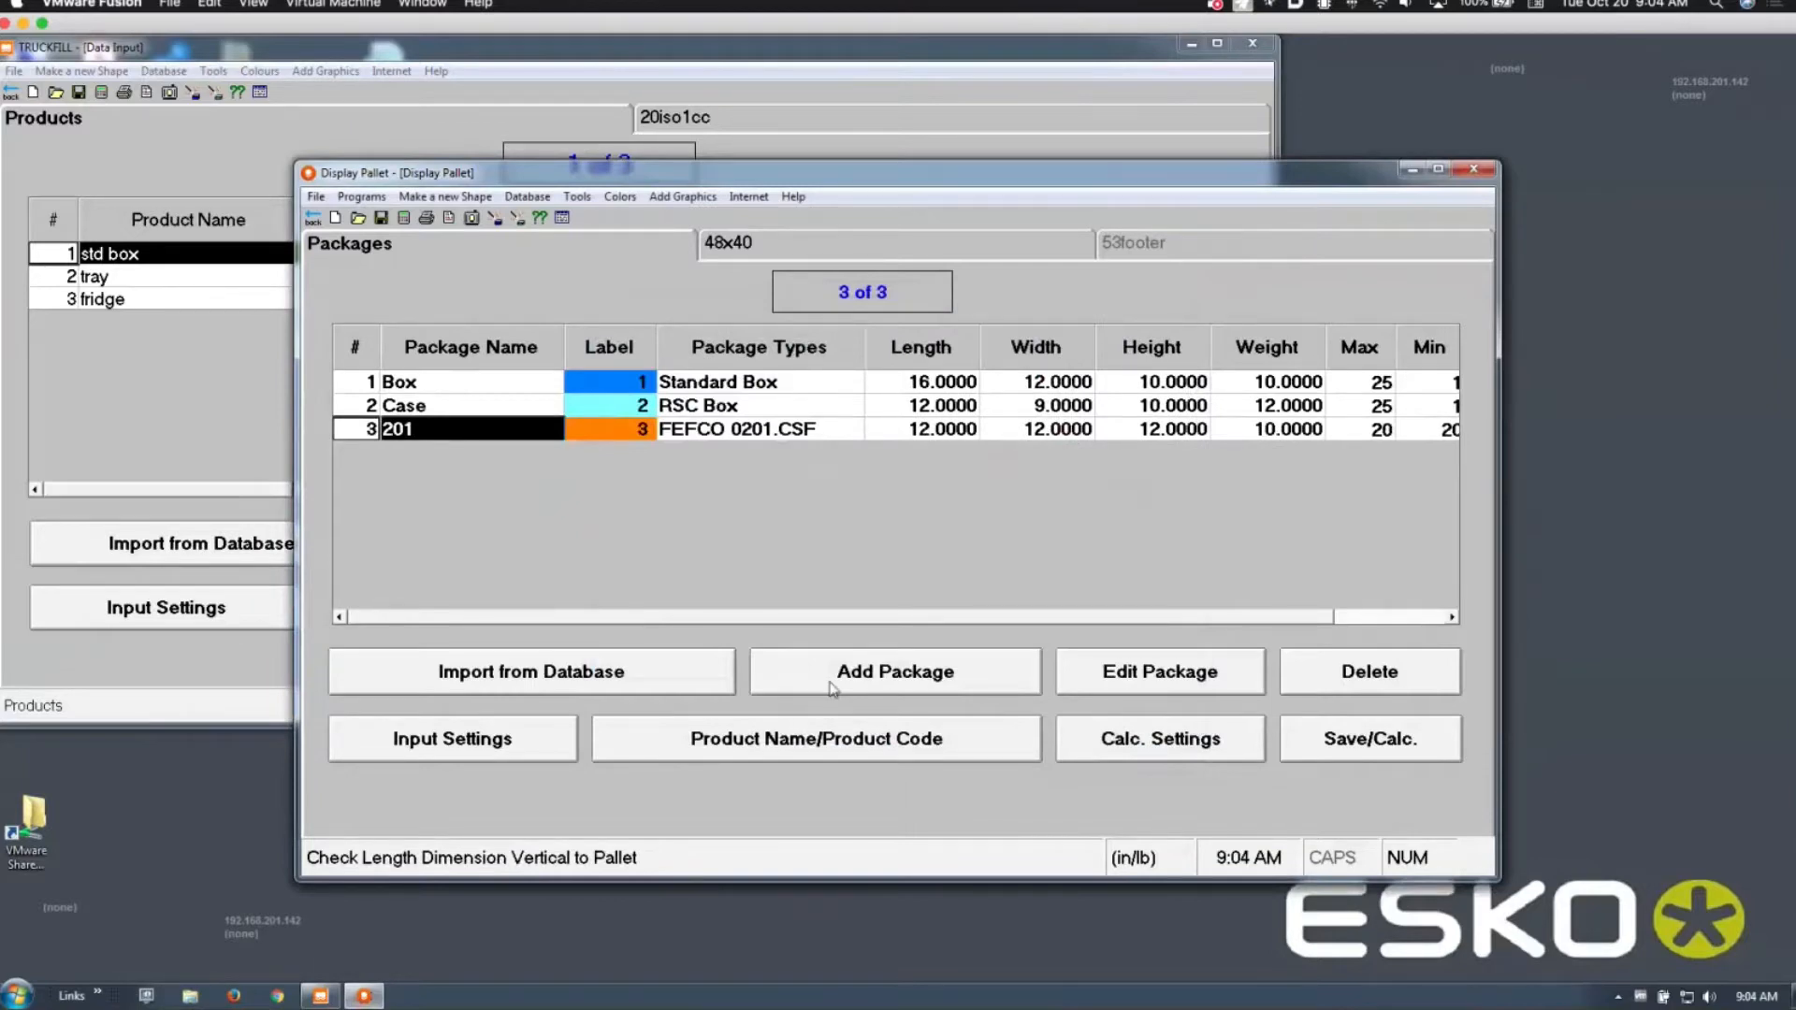
Step: Start another package of type F0406.csf and name it 406
{"action": "left_click", "coordinate": [831, 689]}
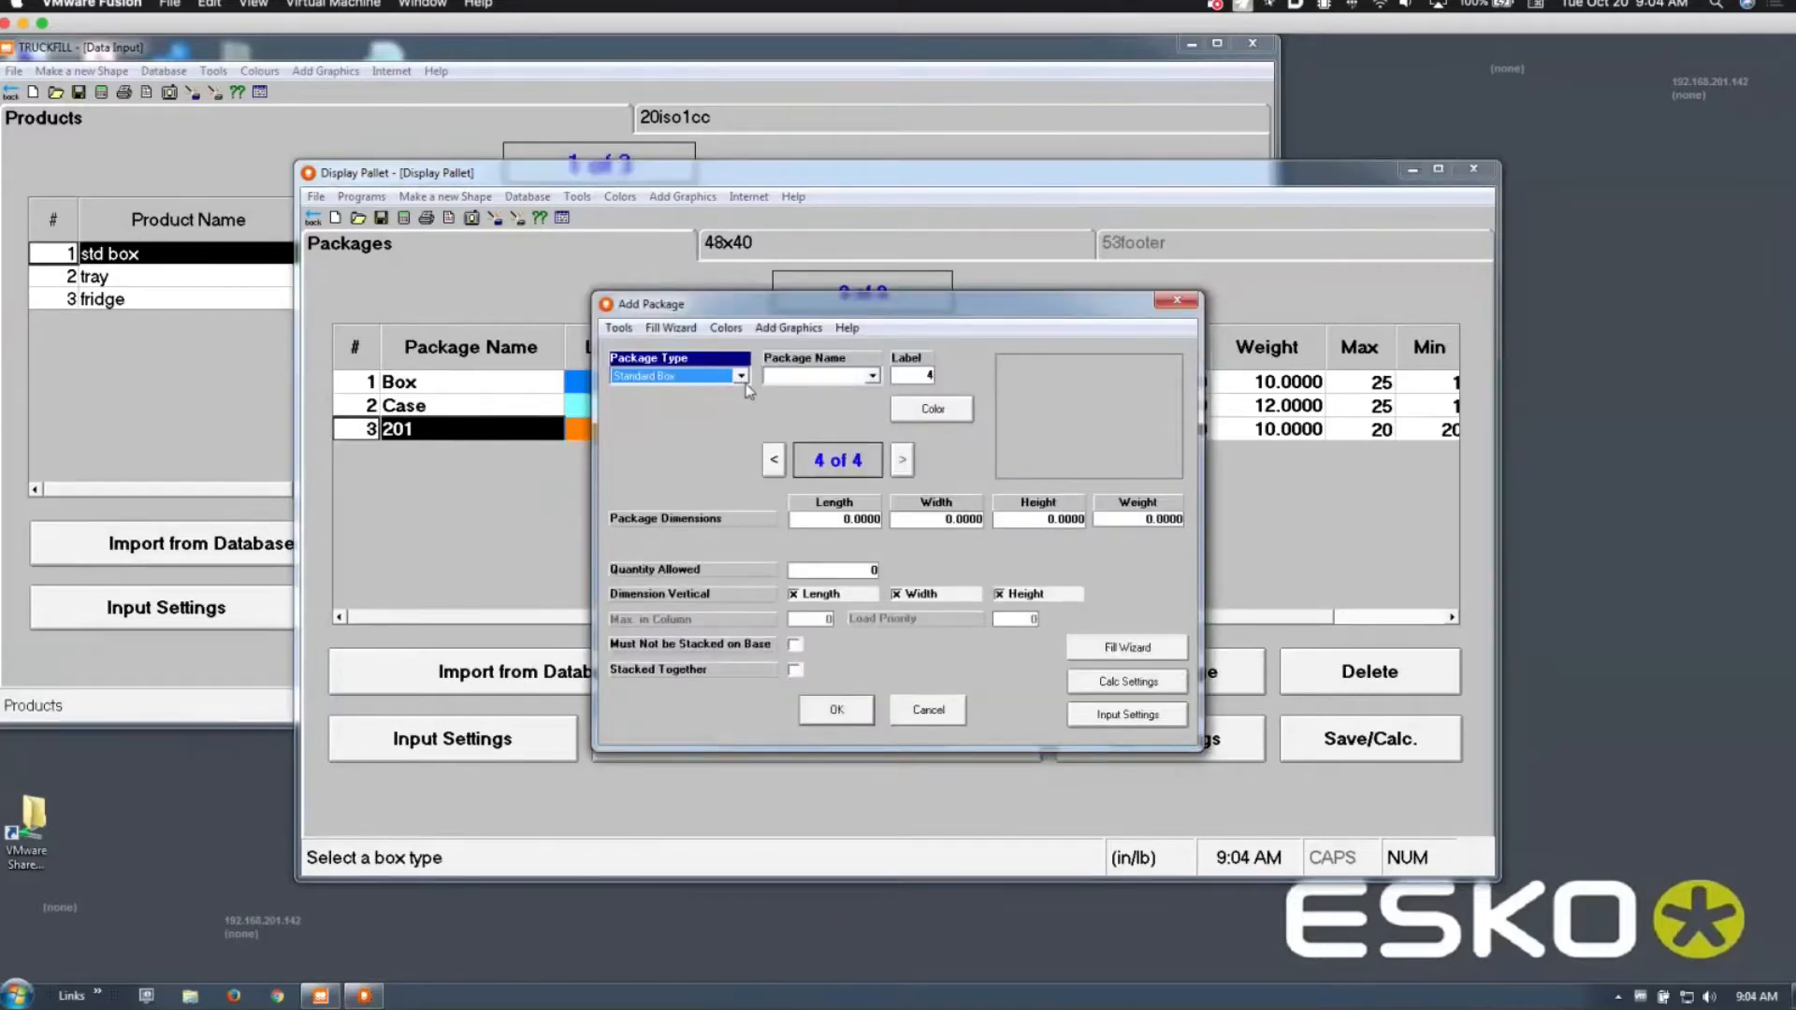
{"action": "scroll", "coordinate": [744, 383], "scroll_direction": "down", "scroll_amount": 2}
{"action": "key", "text": "Tab"}
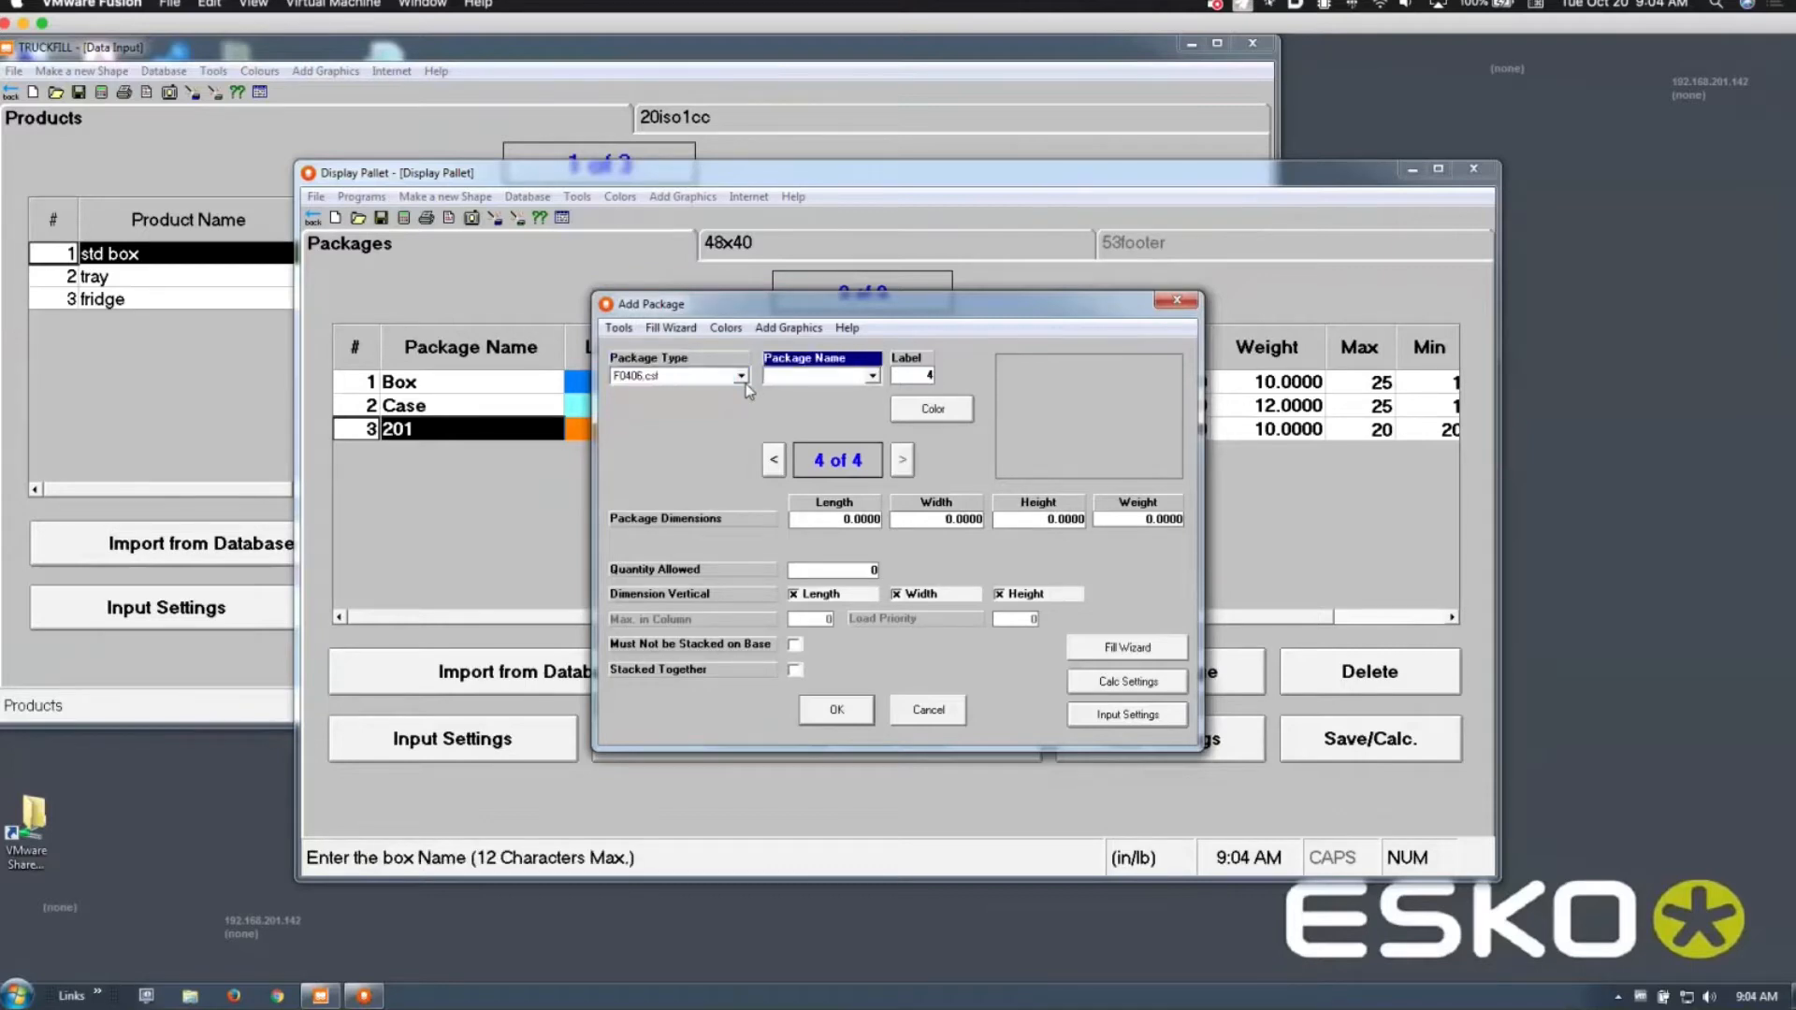
{"action": "type", "text": "406"}
{"action": "key", "text": "Tab"}
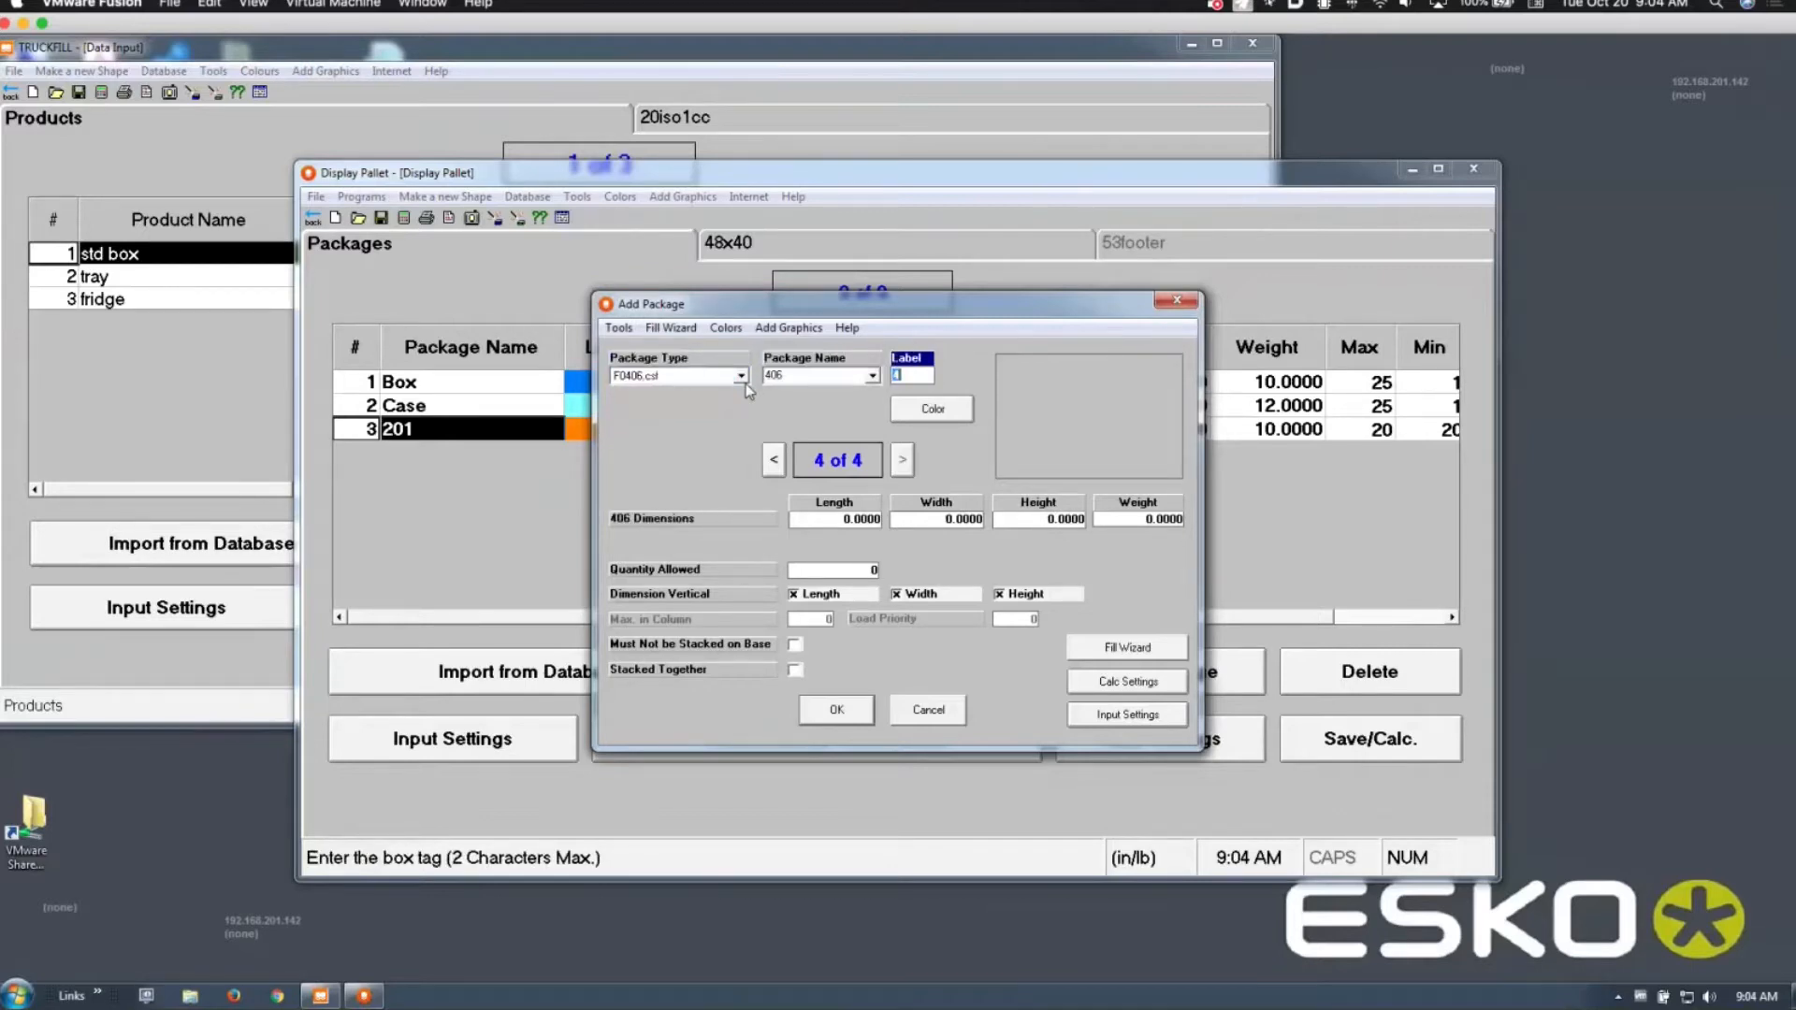
Step: Set package 406 to 16 in length, 12 in width and 10 in height, with weight 15 lb and quantity 20
{"action": "key", "text": "Tab"}
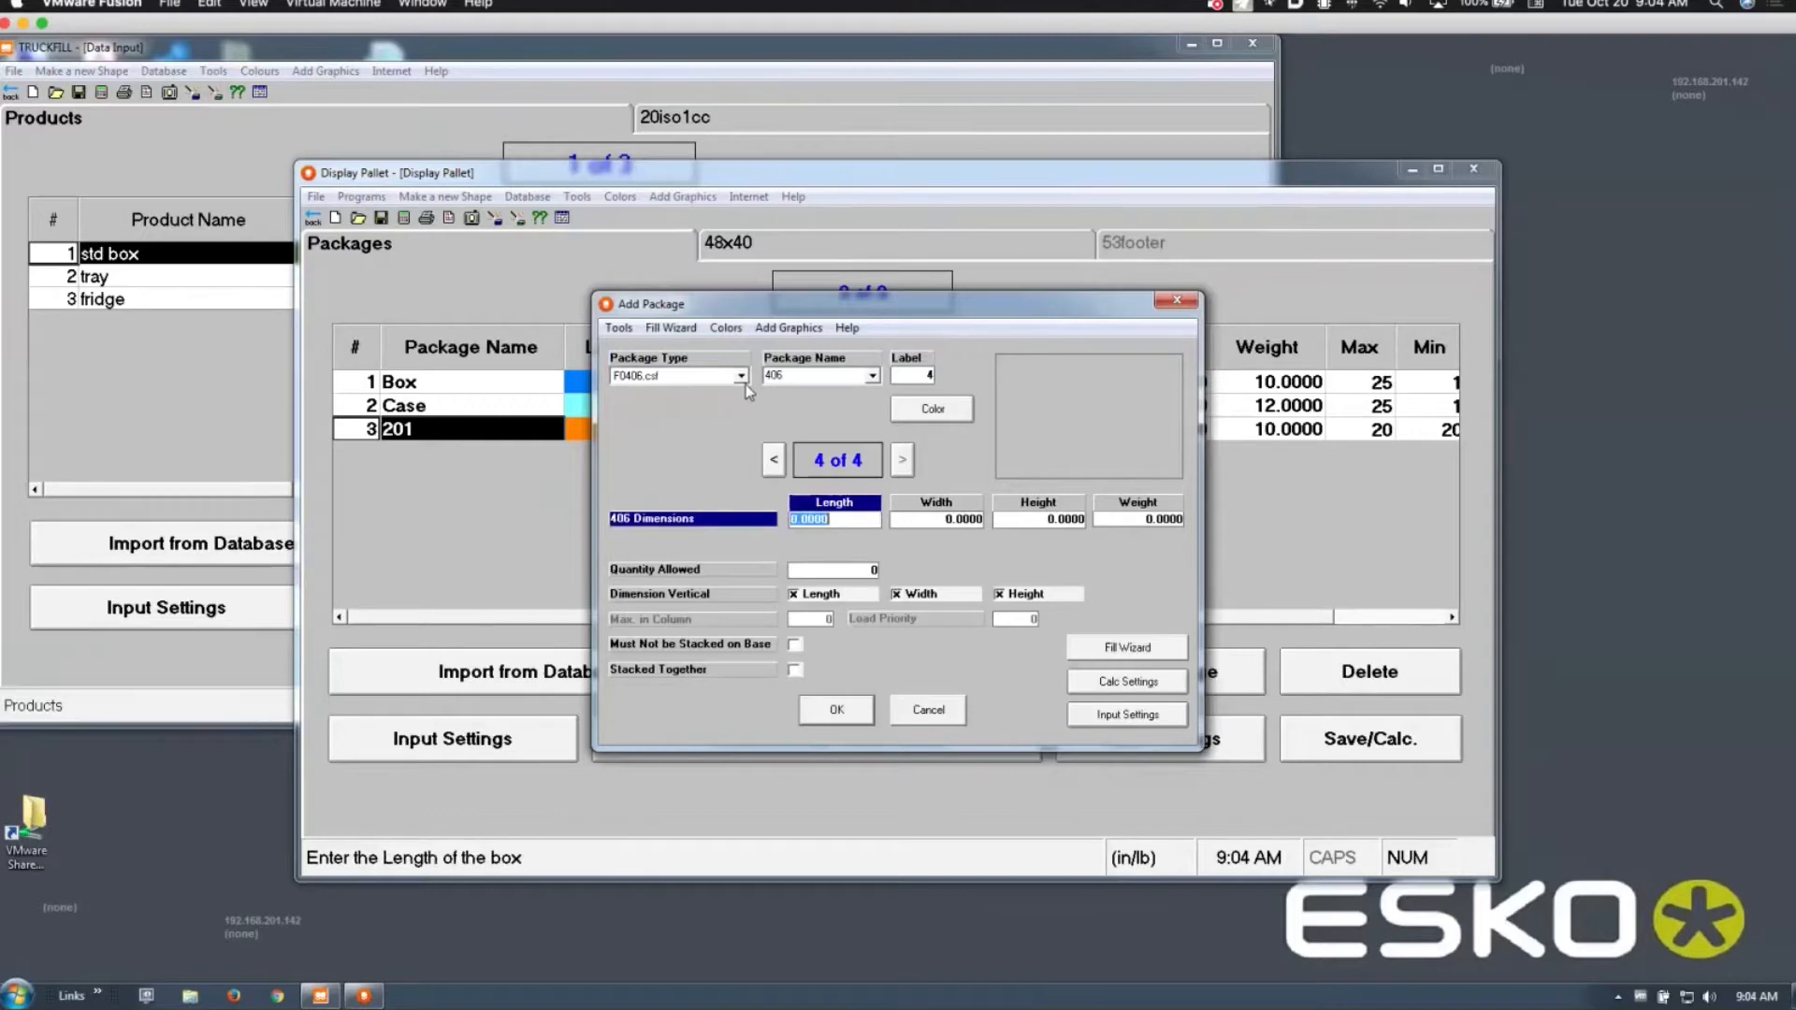
{"action": "type", "text": "16"}
{"action": "key", "text": "Tab"}
{"action": "type", "text": "121"}
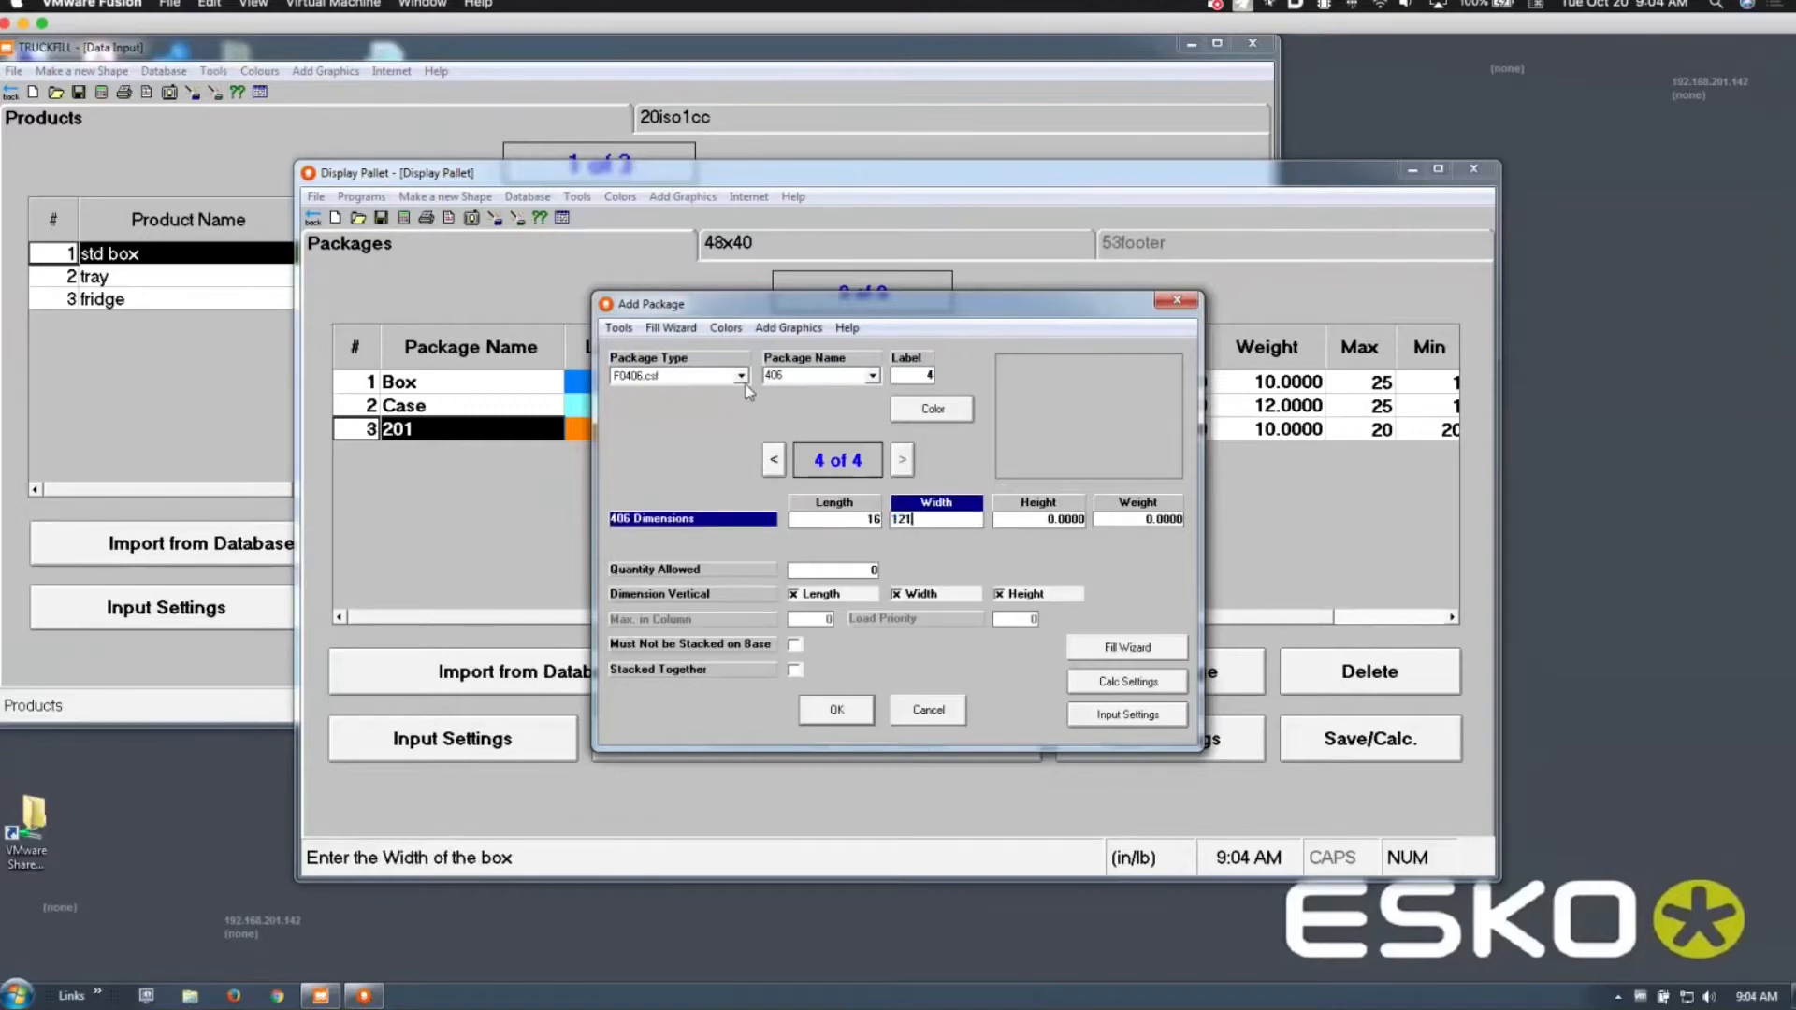
{"action": "key", "text": "Tab"}
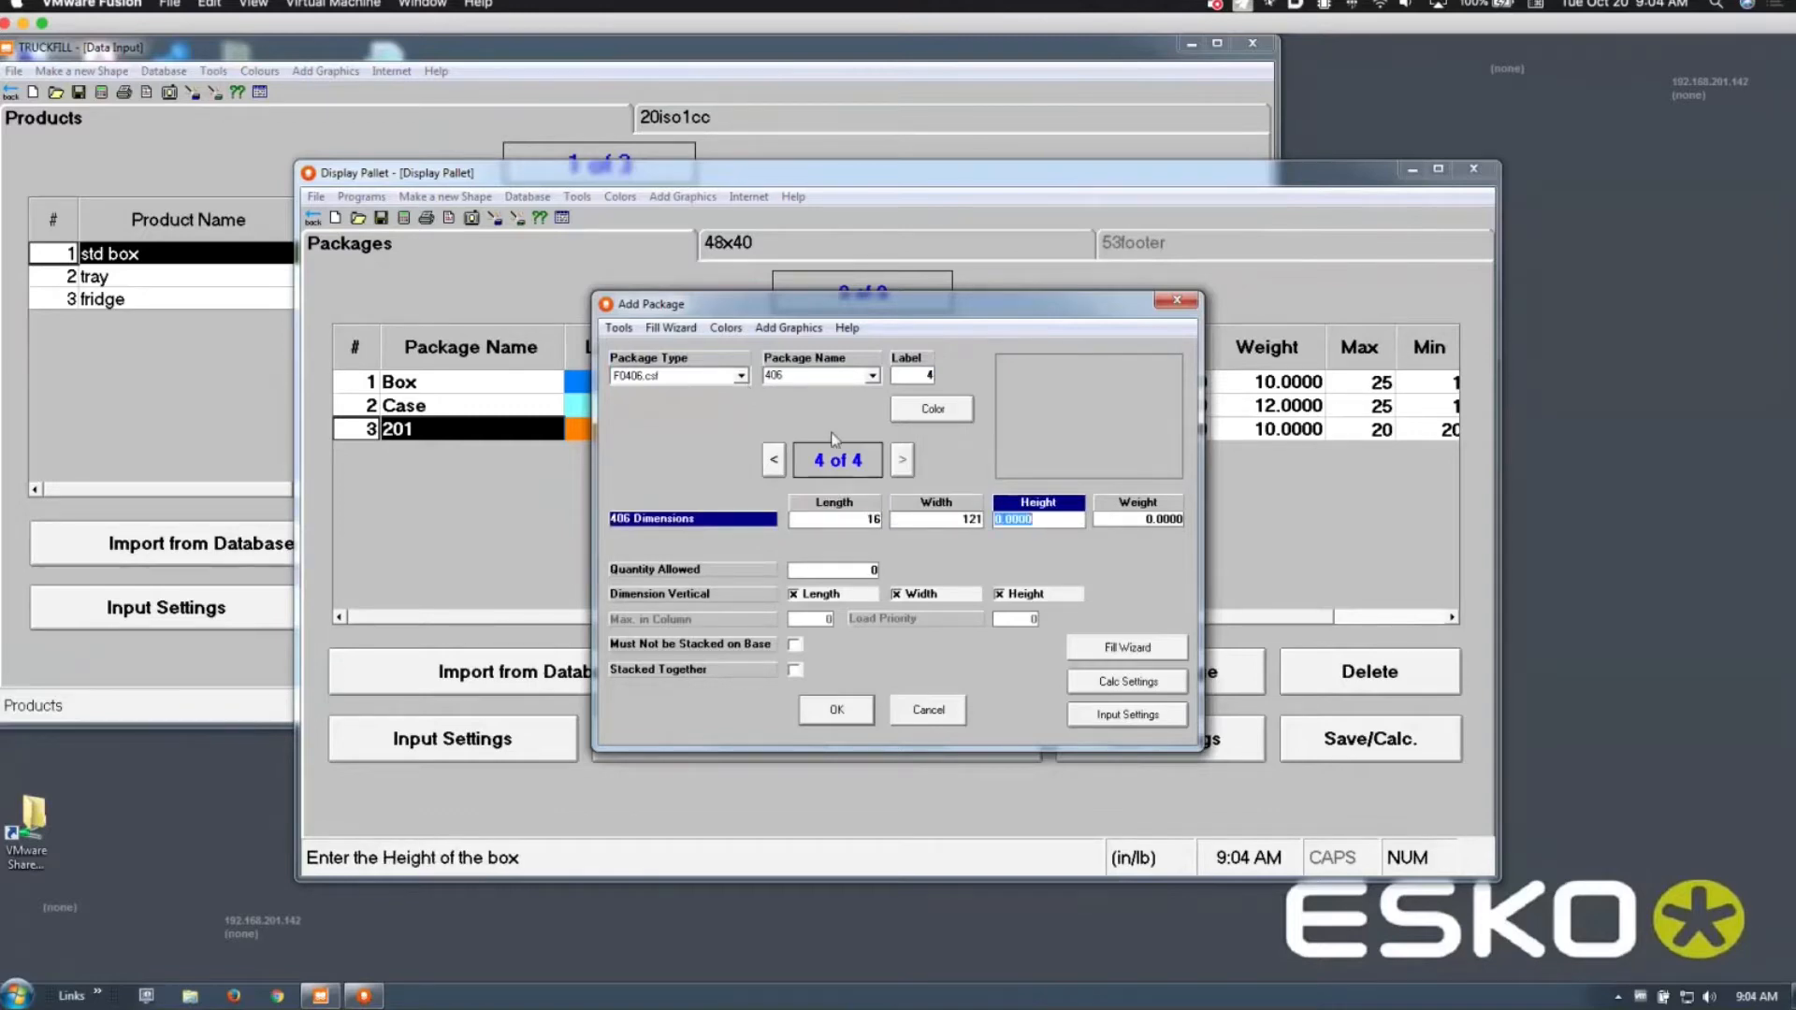
{"action": "left_click", "coordinate": [967, 520]}
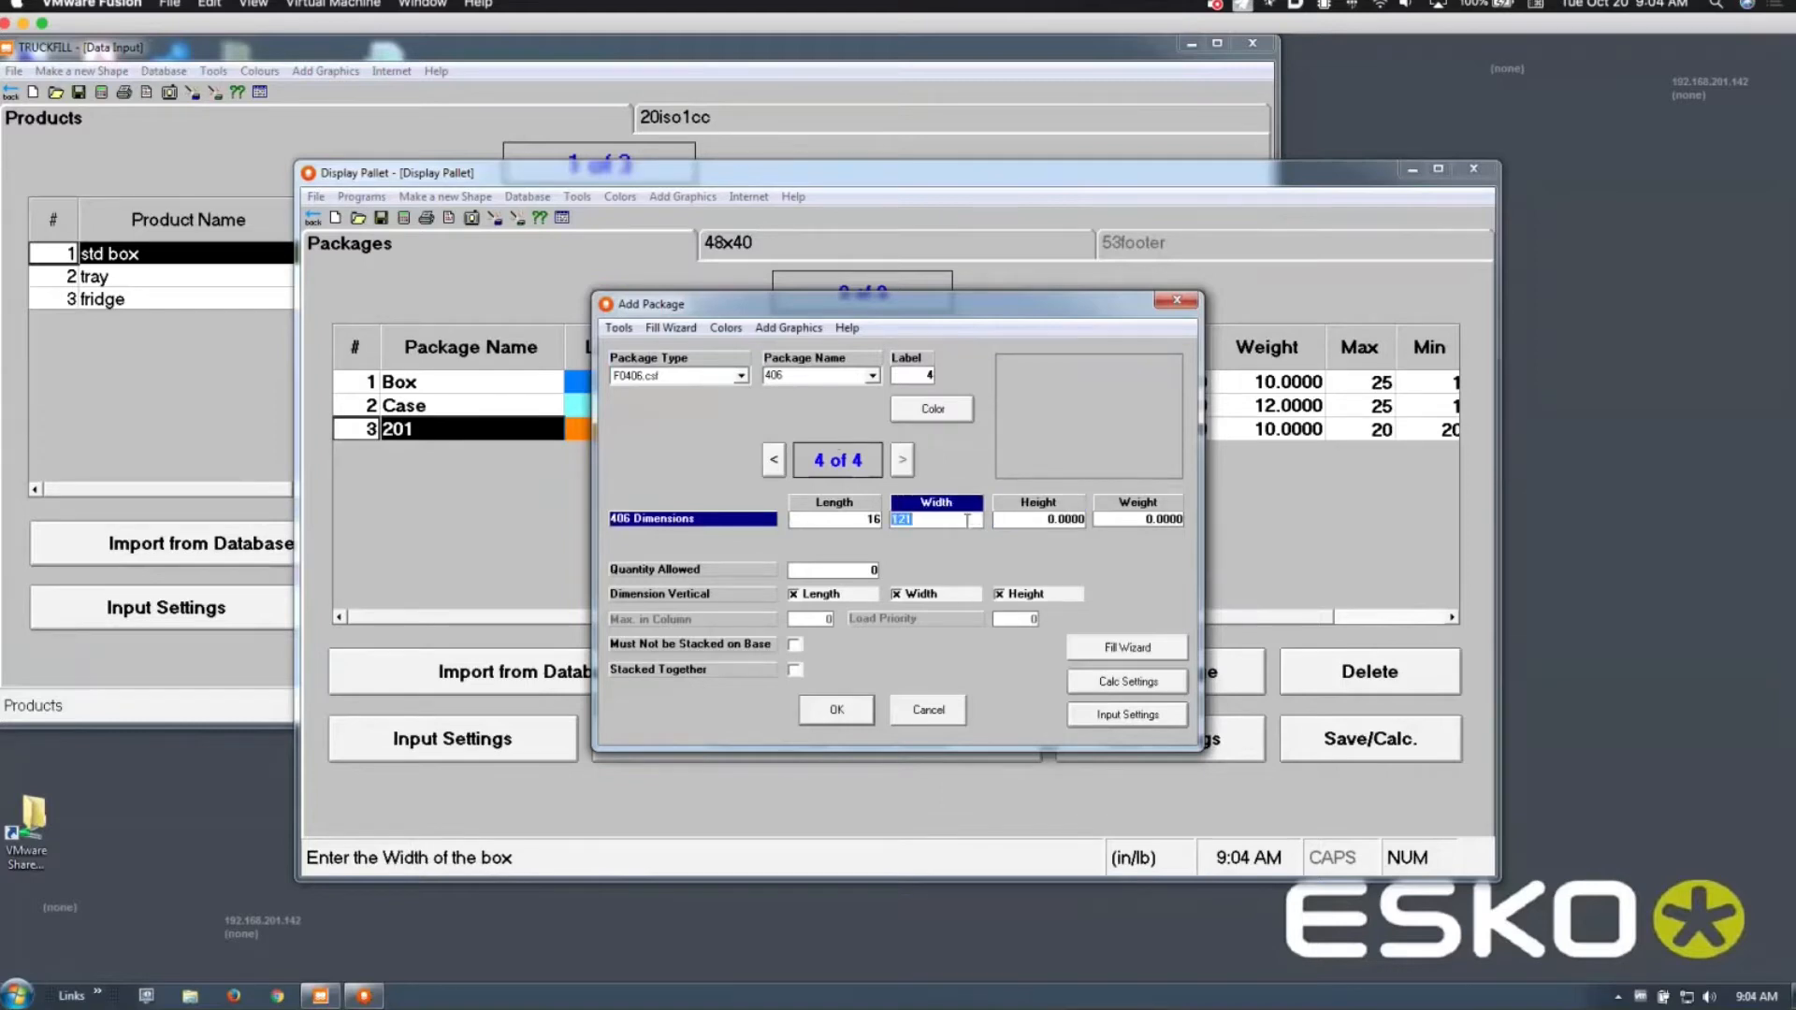
{"action": "type", "text": "12"}
{"action": "key", "text": "Tab"}
{"action": "type", "text": "10"}
{"action": "key", "text": "Tab"}
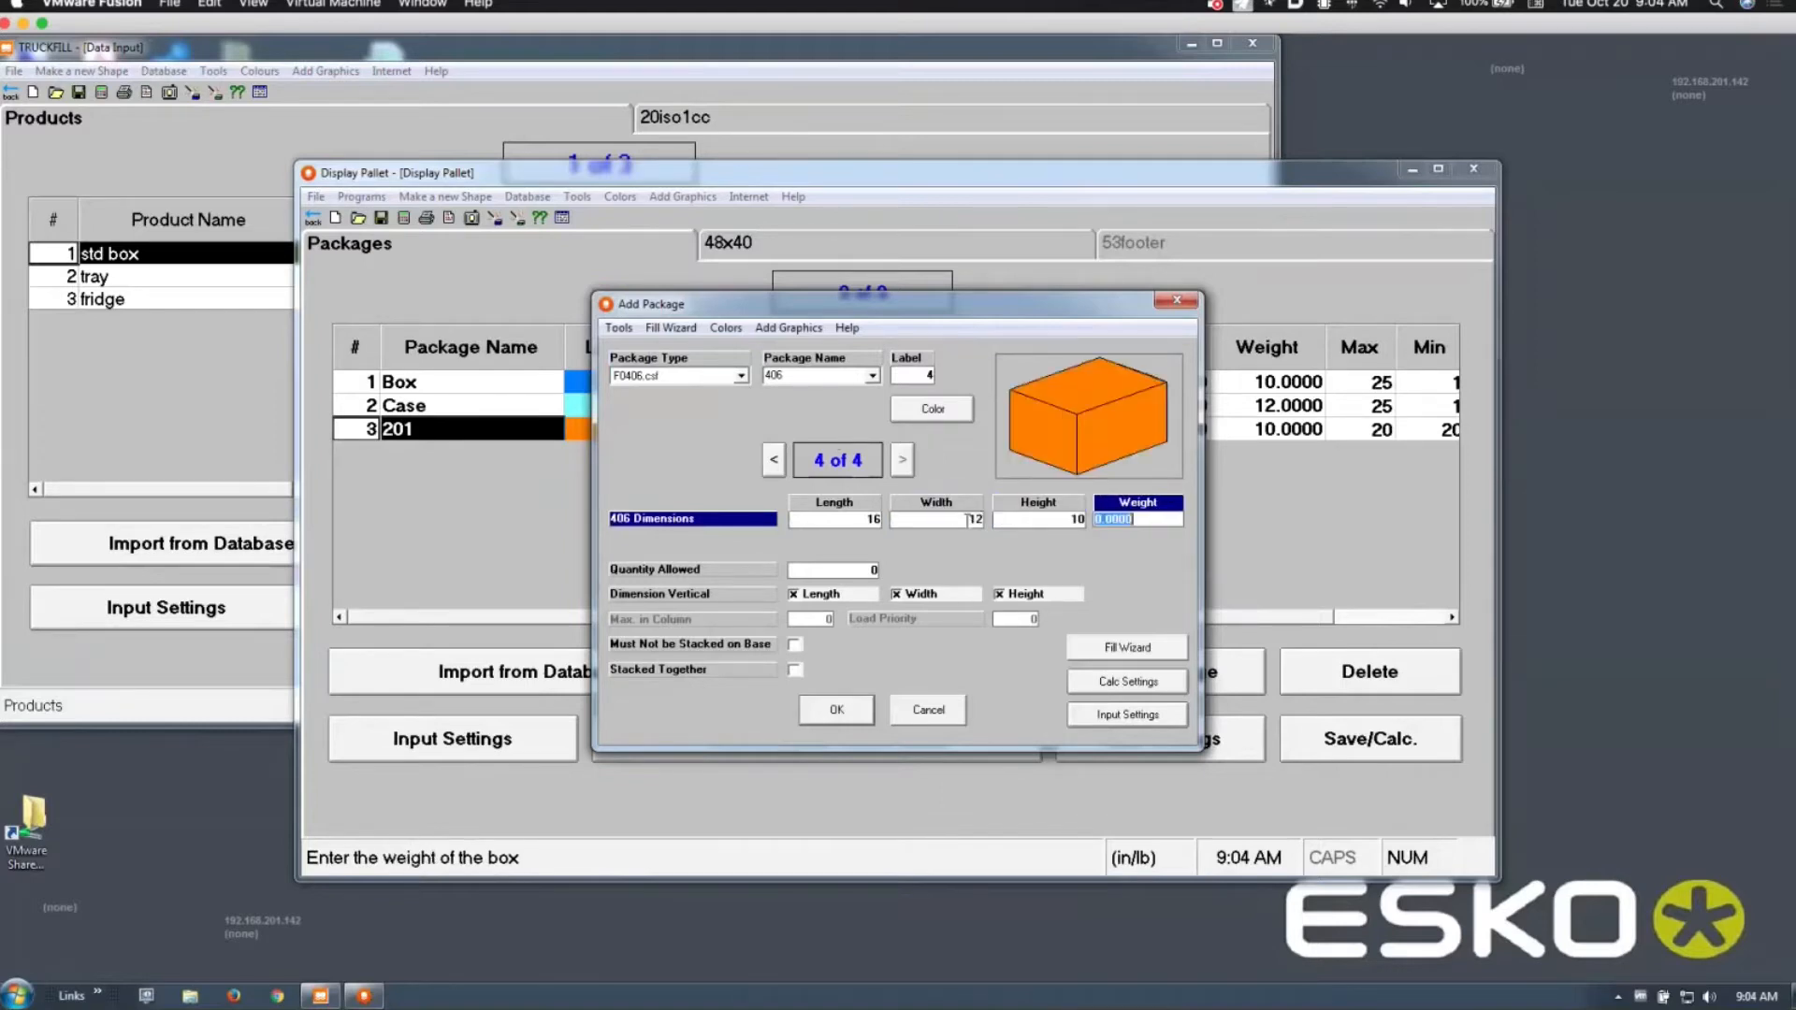
{"action": "type", "text": "15"}
{"action": "key", "text": "Tab"}
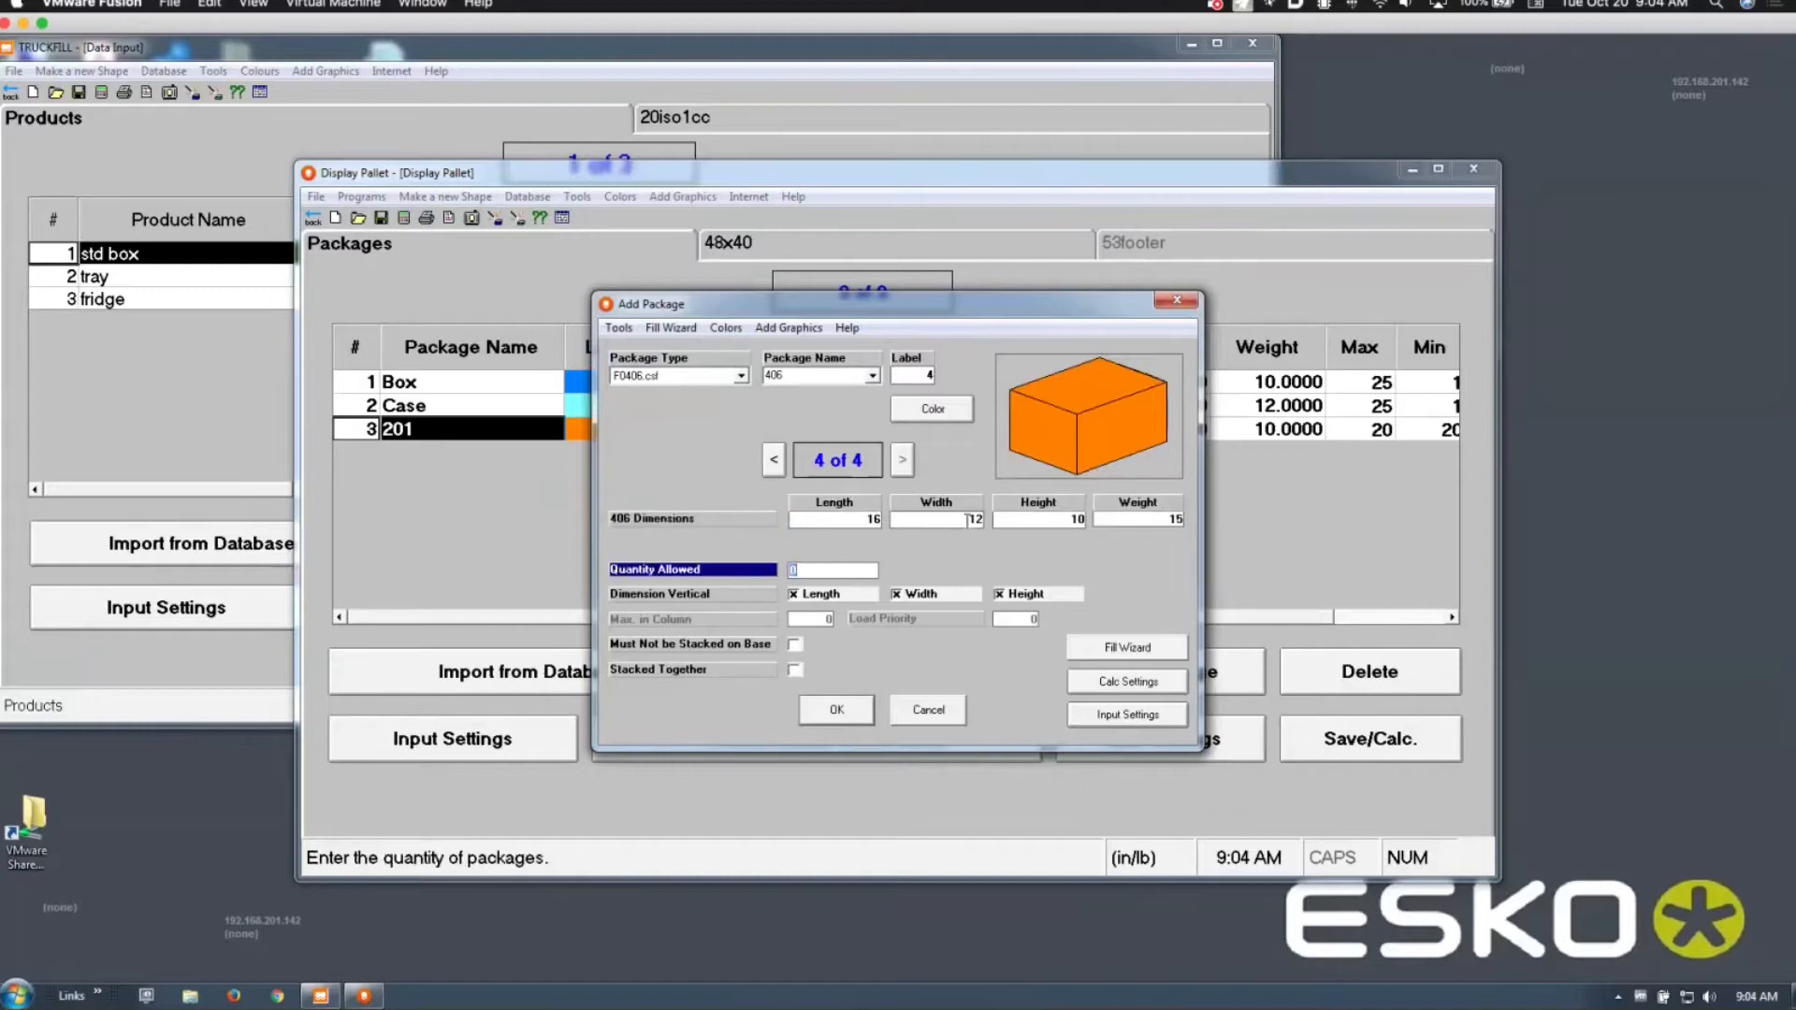
{"action": "type", "text": "20"}
Step: Give package 406 a magenta-pink color and add it to the package list
{"action": "left_click_drag", "start_coordinate": [911, 305], "coordinate": [1049, 429]}
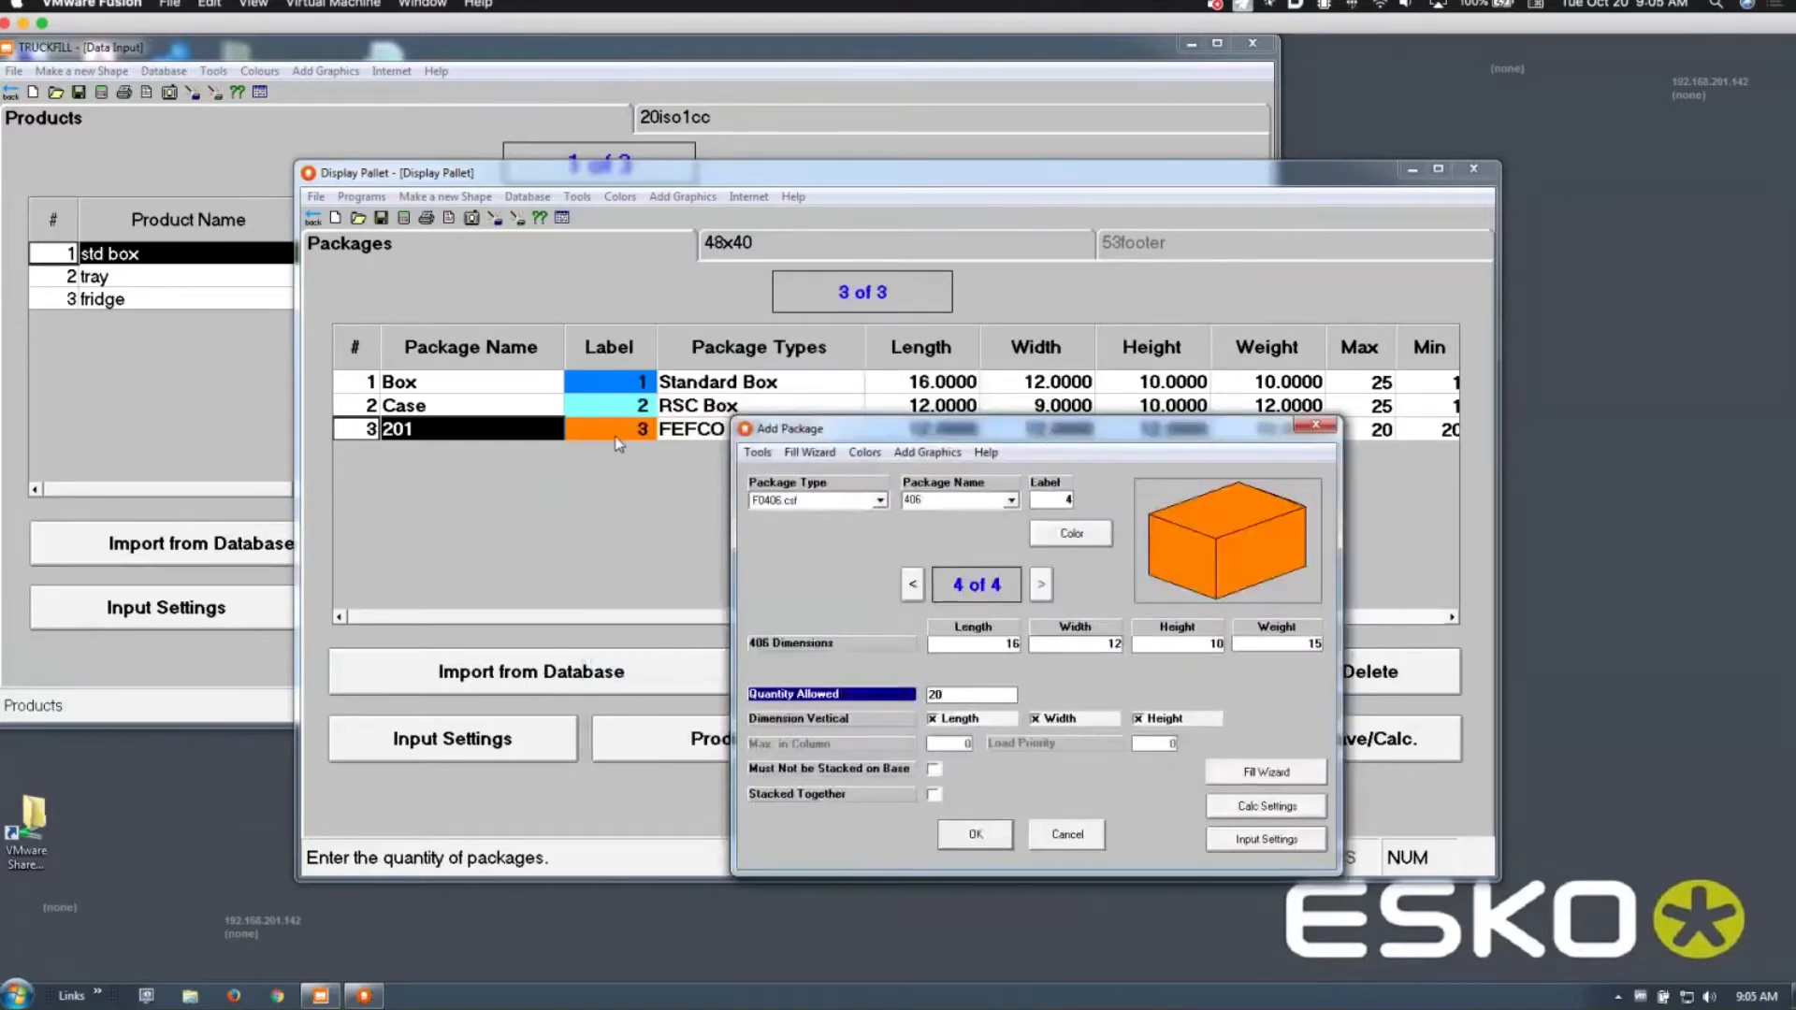
{"action": "left_click", "coordinate": [1073, 534]}
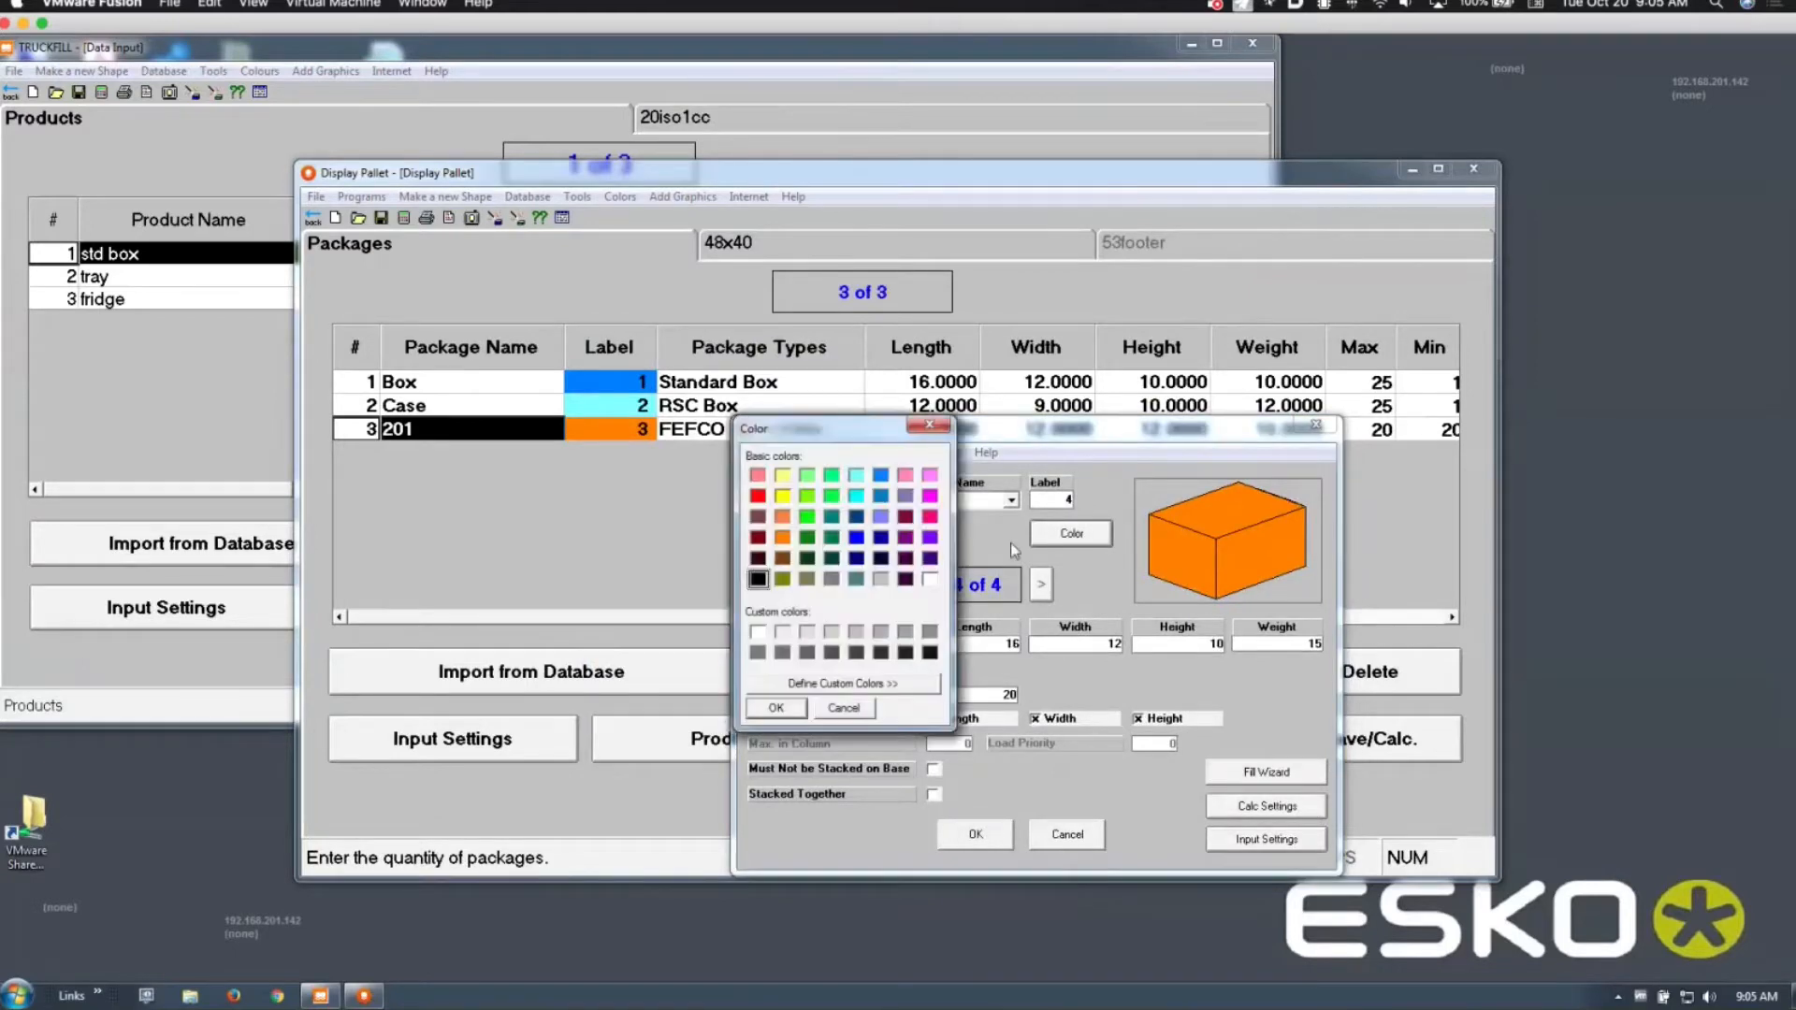
{"action": "left_click", "coordinate": [929, 516]}
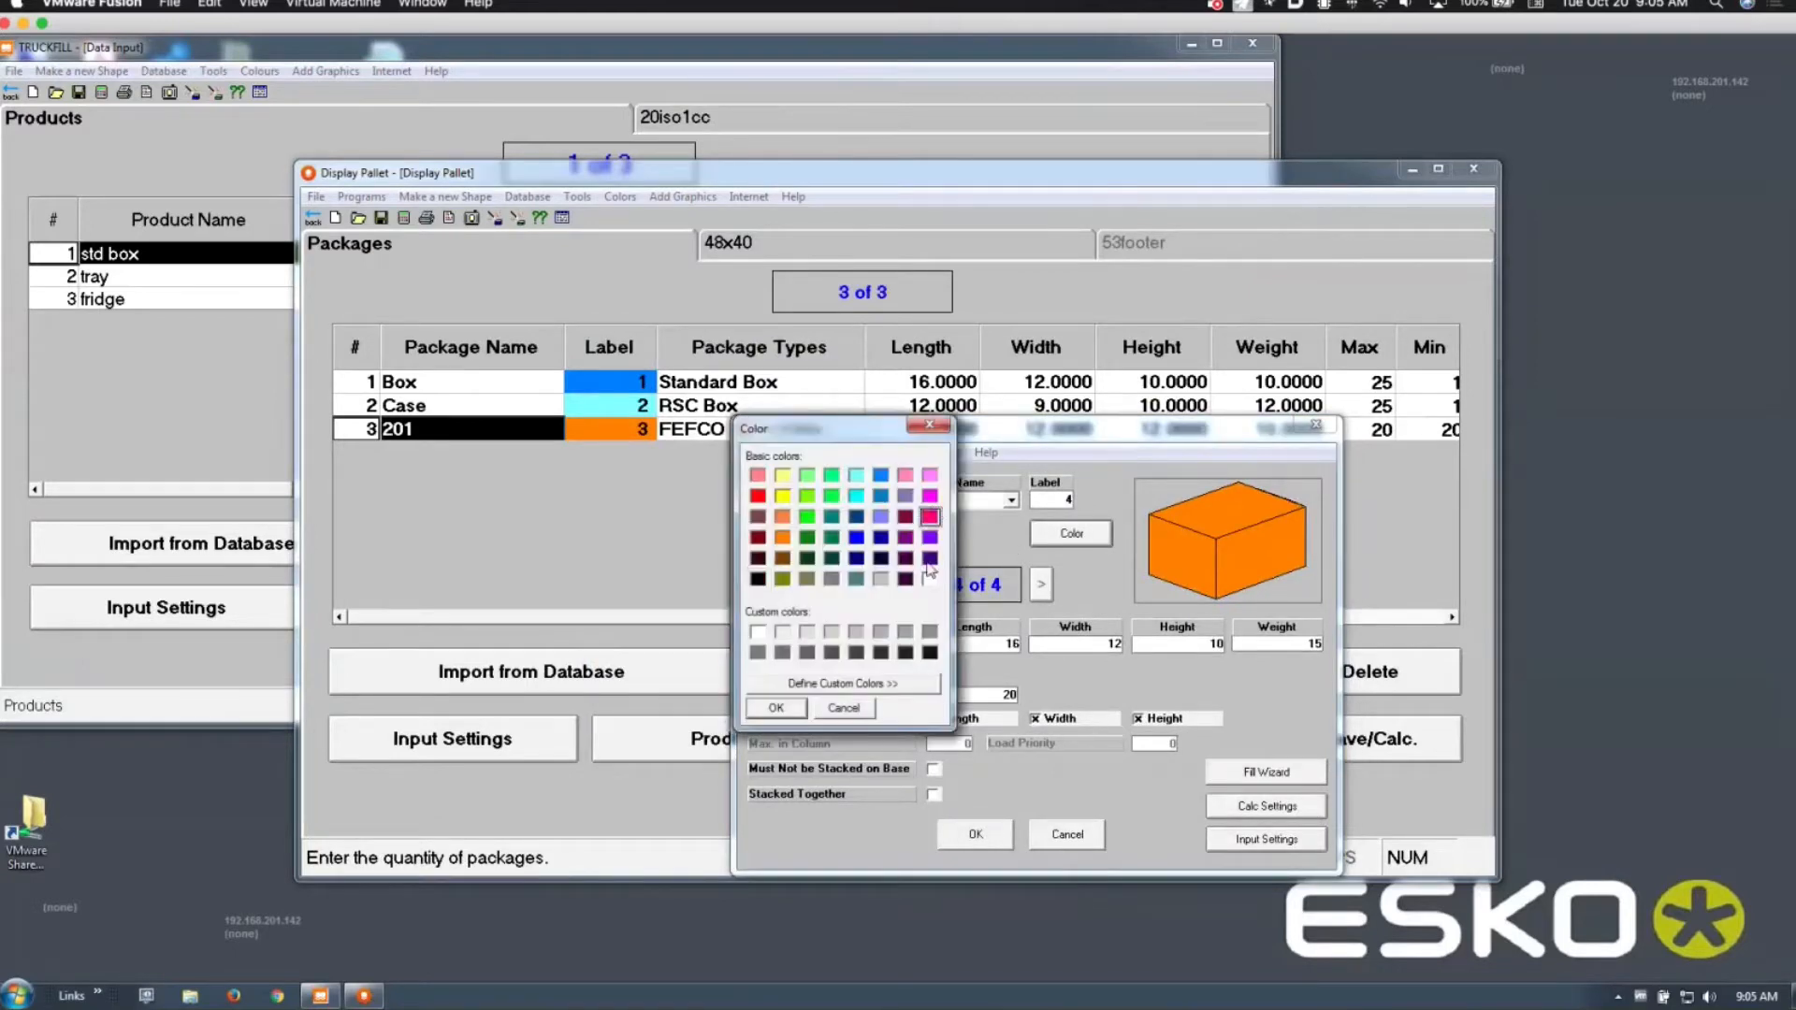
{"action": "left_click", "coordinate": [775, 708]}
{"action": "left_click", "coordinate": [962, 831]}
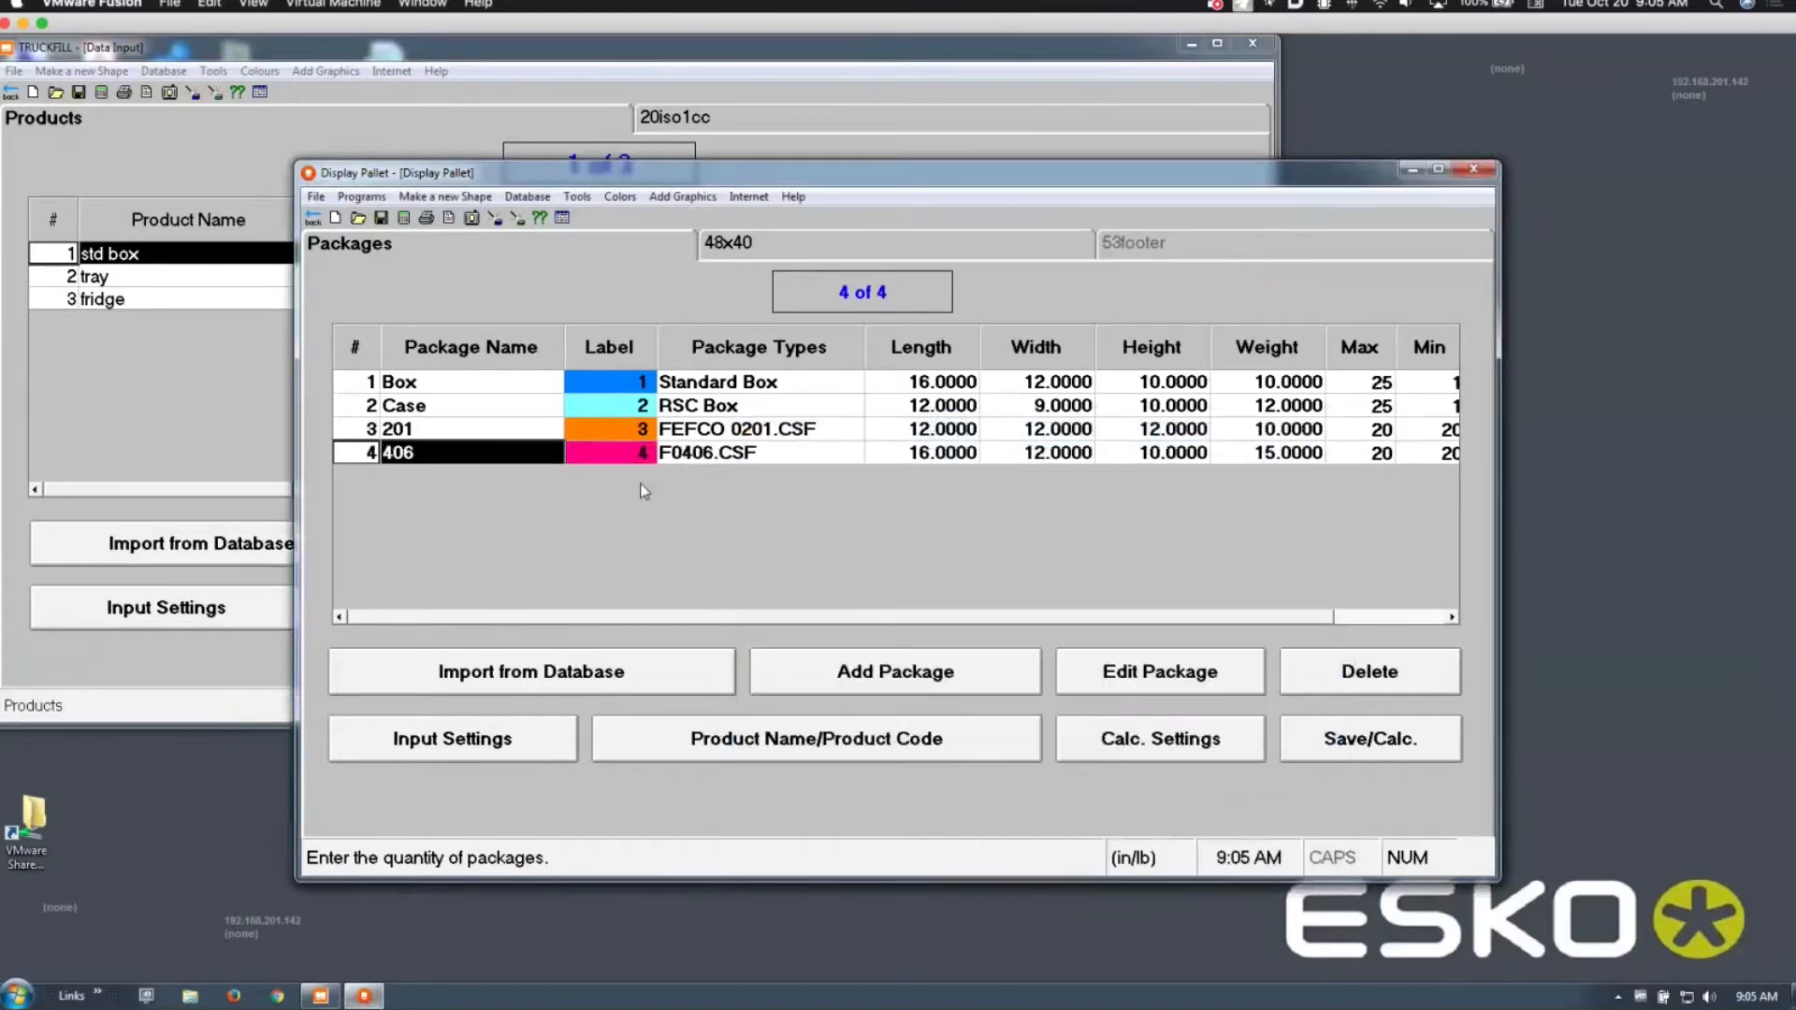
Step: Check the 48x40 pallet settings, then calculate the mixed load and review each pallet solution before returning to the input data
{"action": "left_click", "coordinate": [813, 259]}
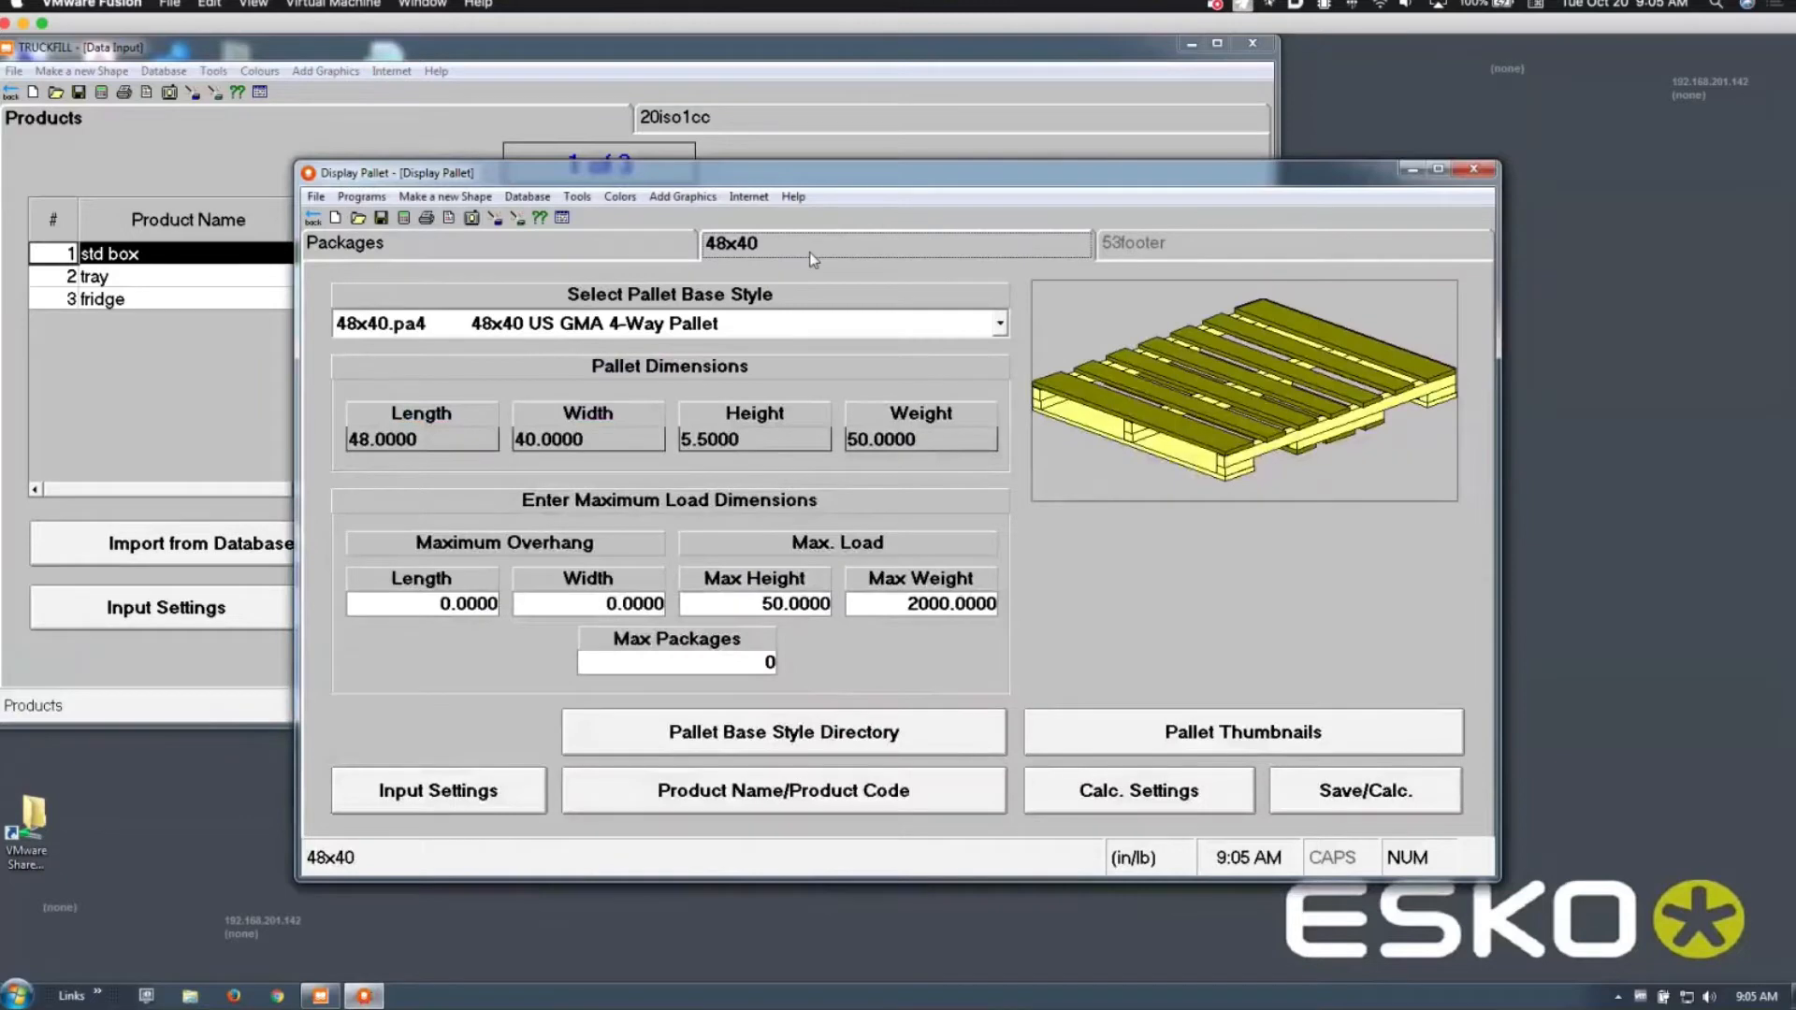
{"action": "left_click", "coordinate": [615, 248]}
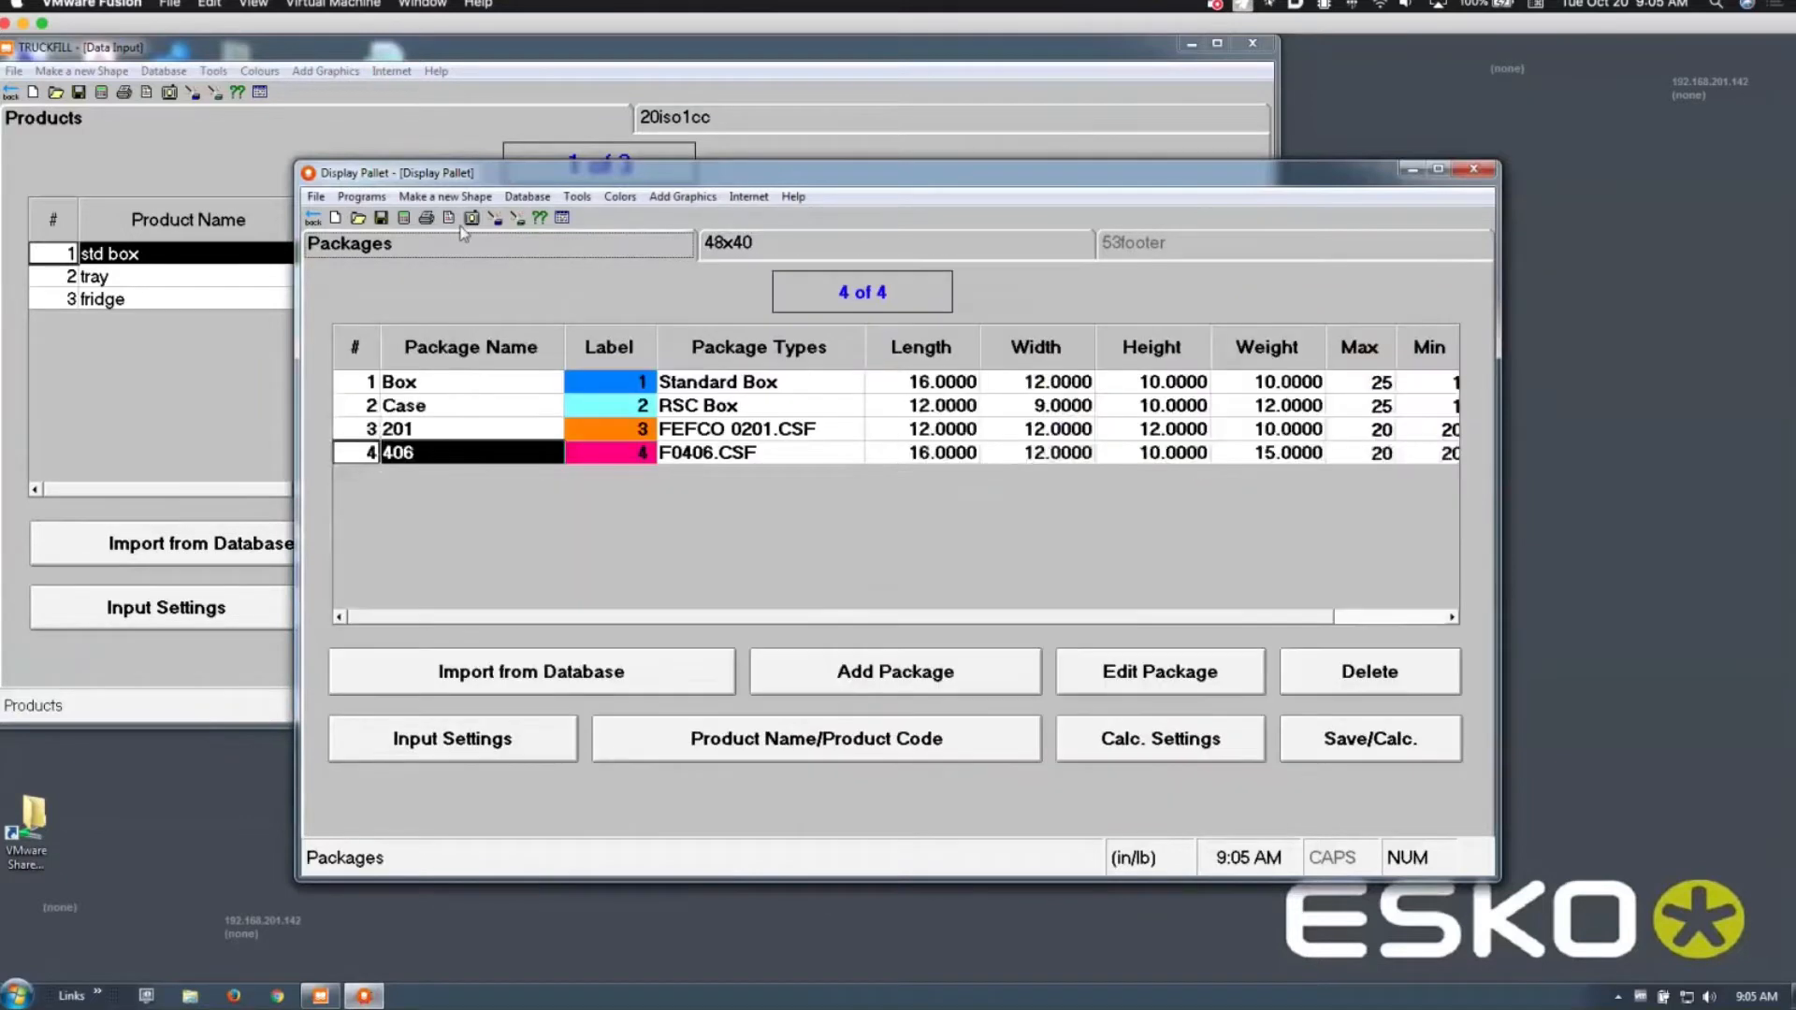
{"action": "left_click", "coordinate": [404, 218]}
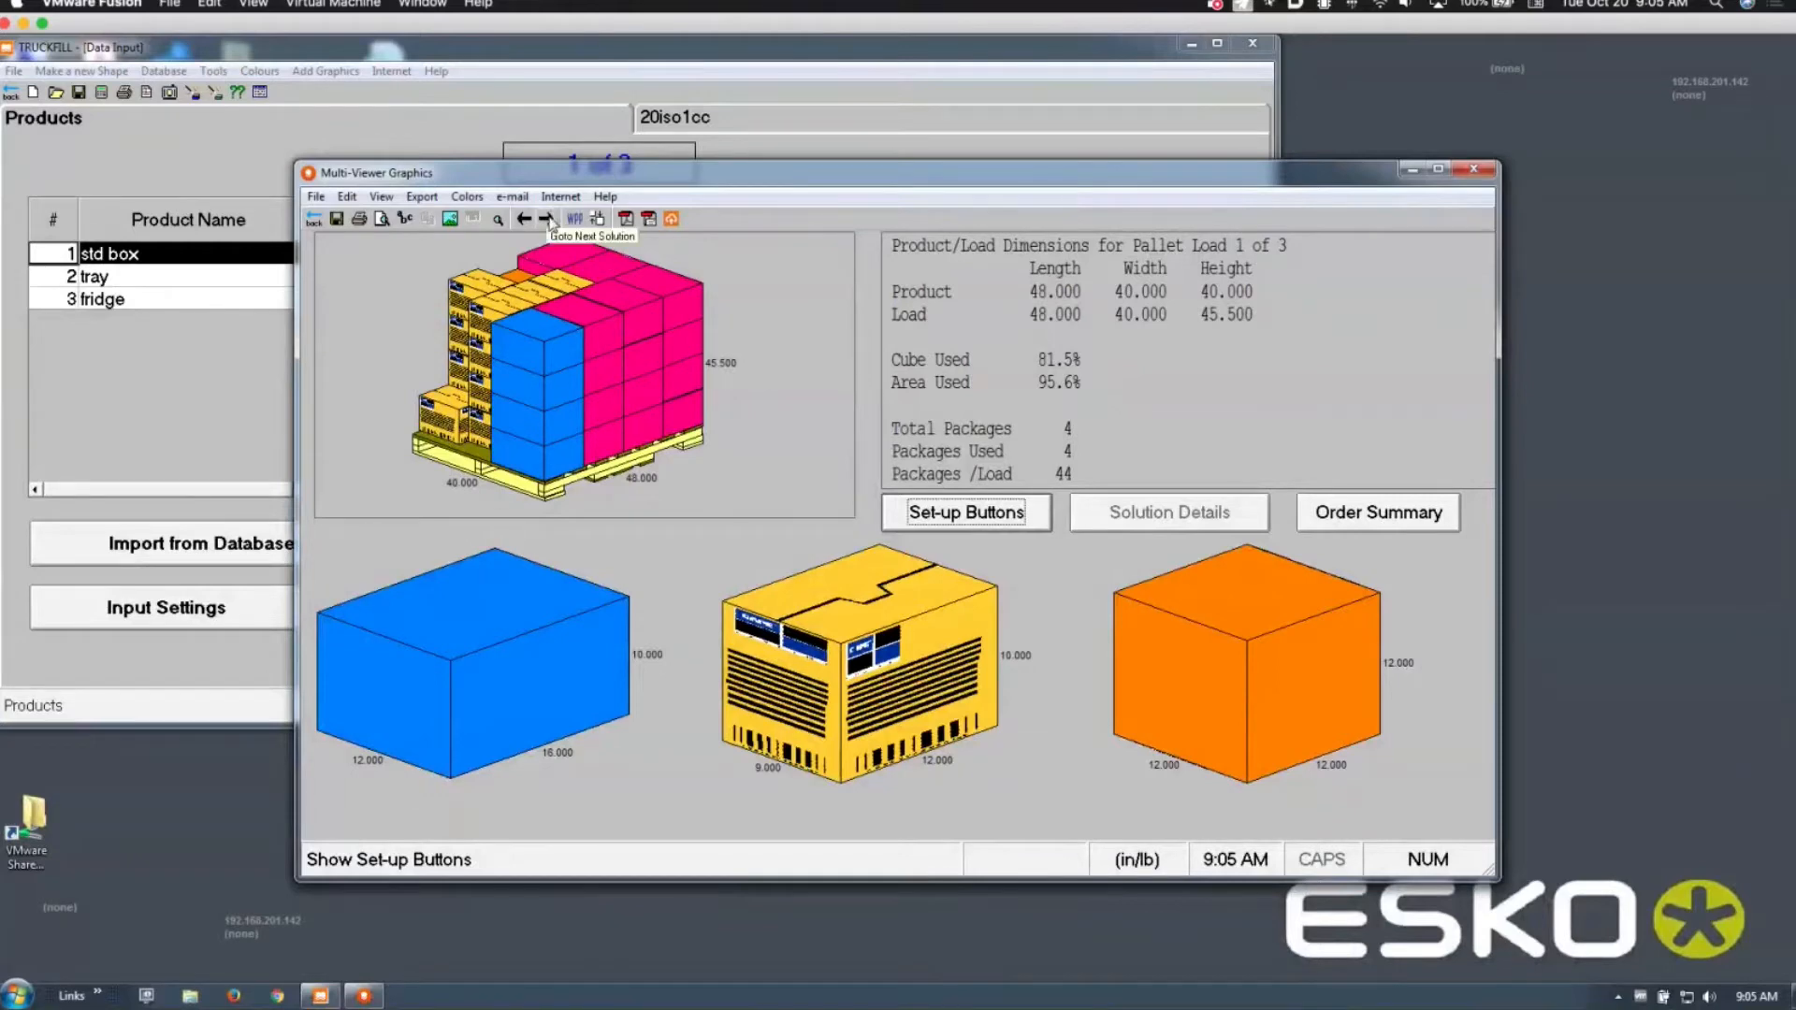
{"action": "left_click", "coordinate": [548, 220]}
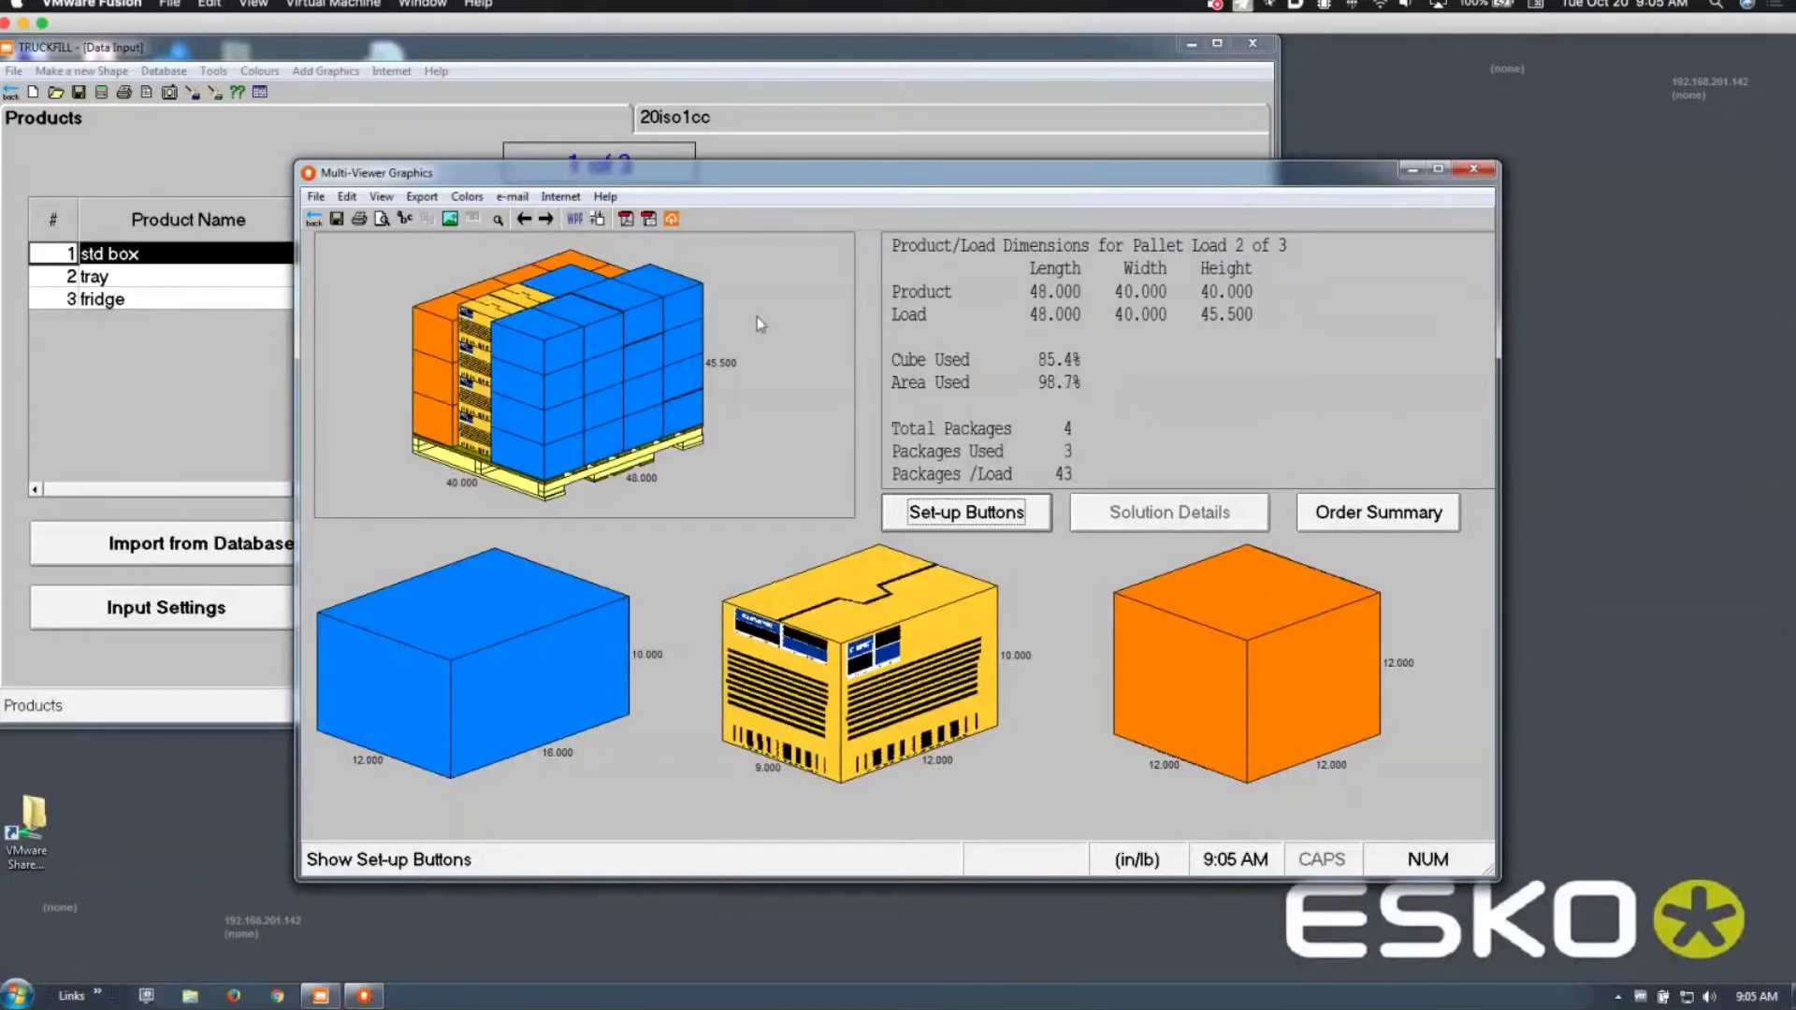
{"action": "left_click", "coordinate": [549, 222]}
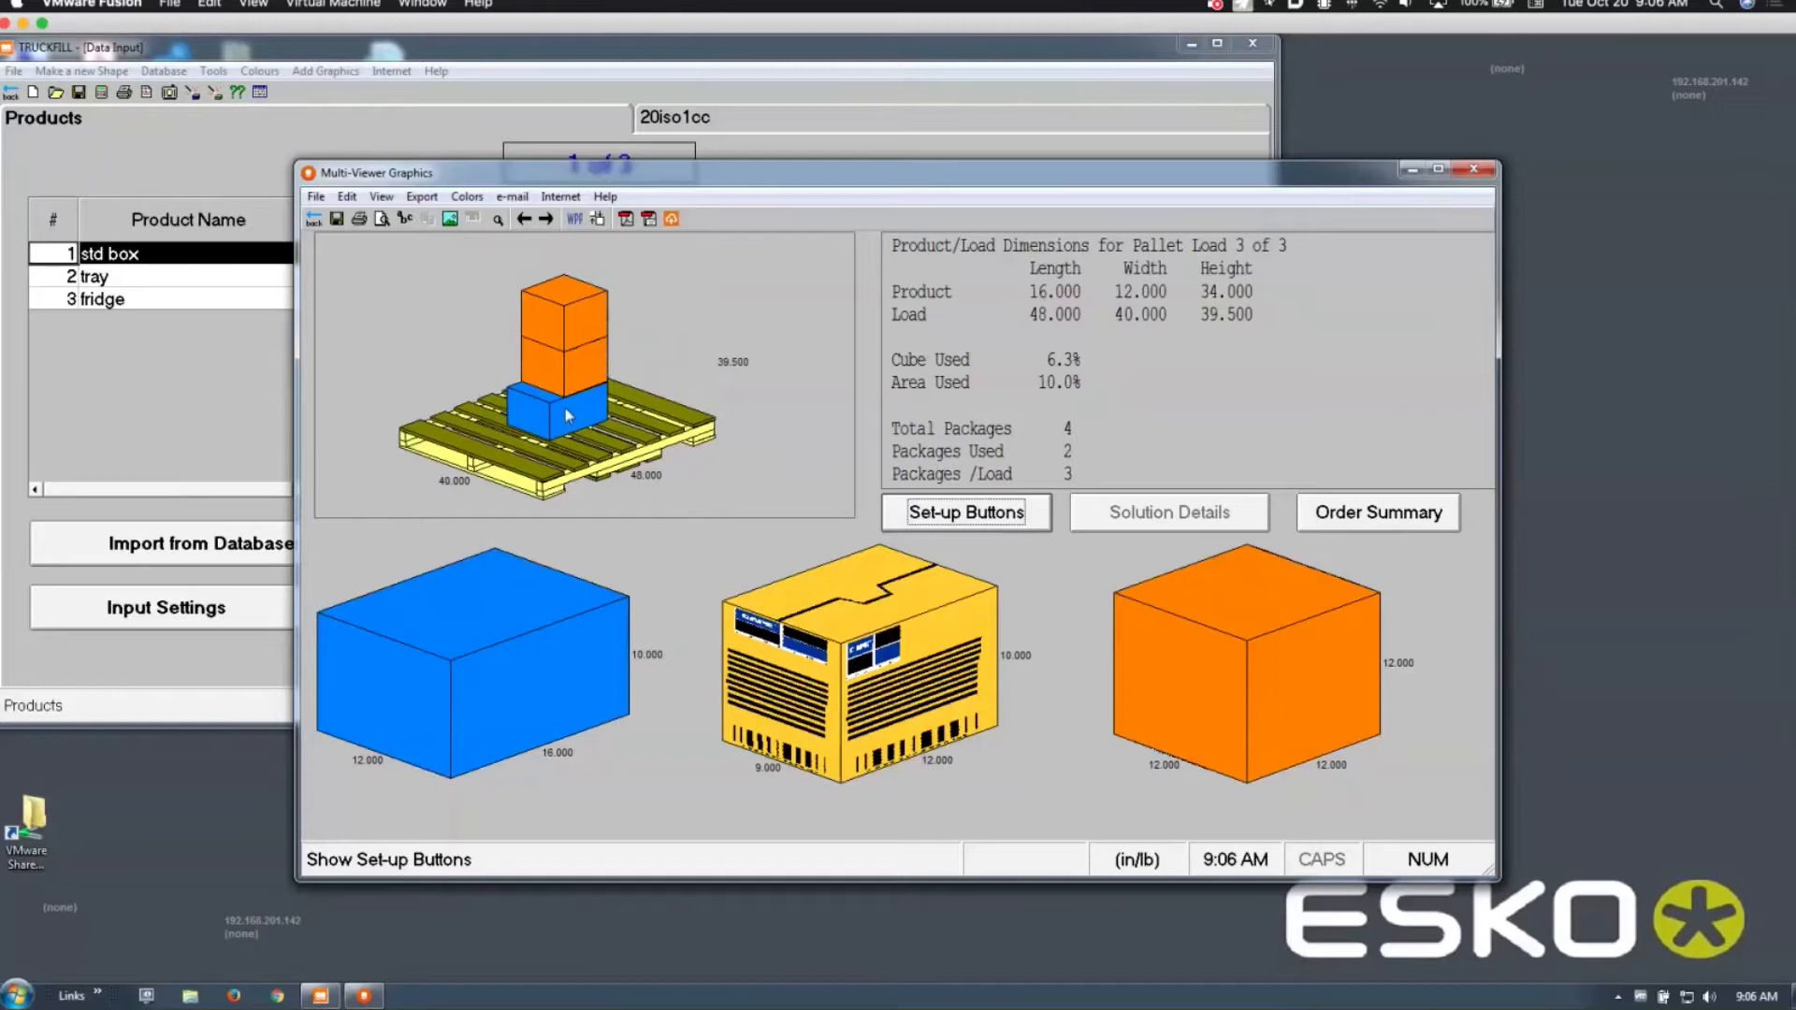
{"action": "left_click", "coordinate": [314, 219]}
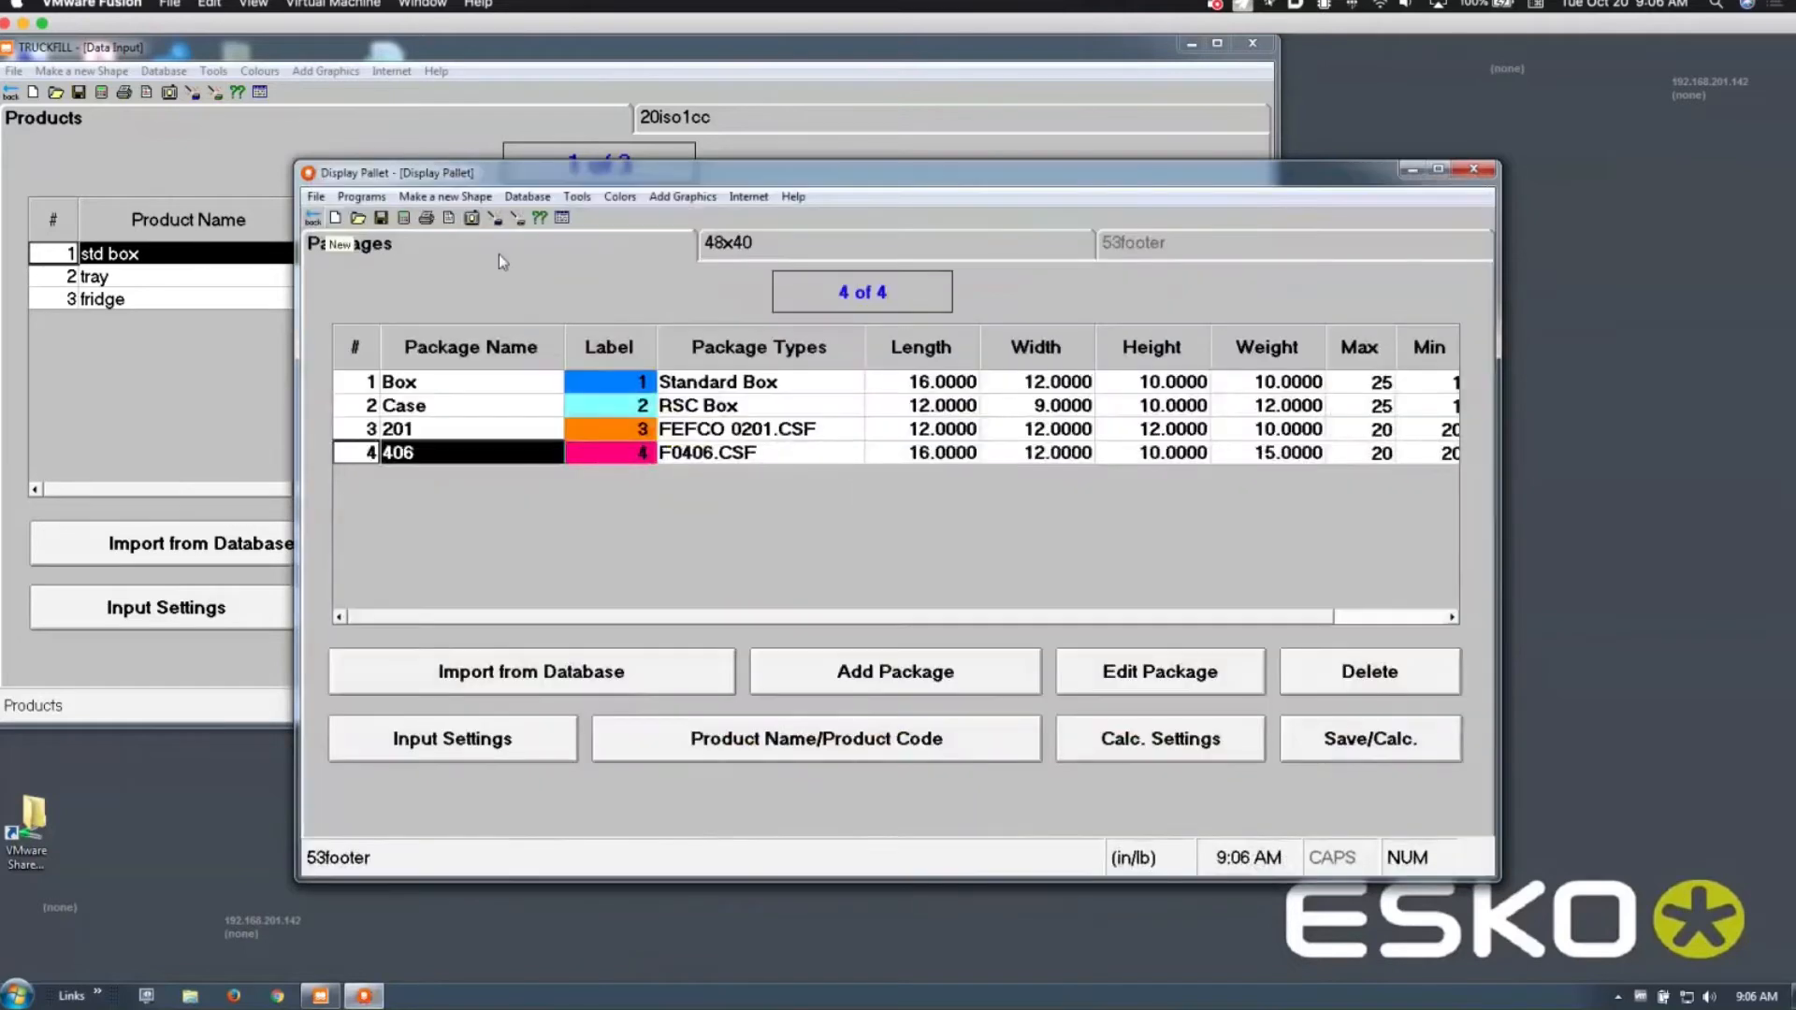
Step: Set the 48x40 pallet's maximum overhang to 1 in for length and width, and recalculate the mixed pallet loads
{"action": "left_click", "coordinate": [786, 243]}
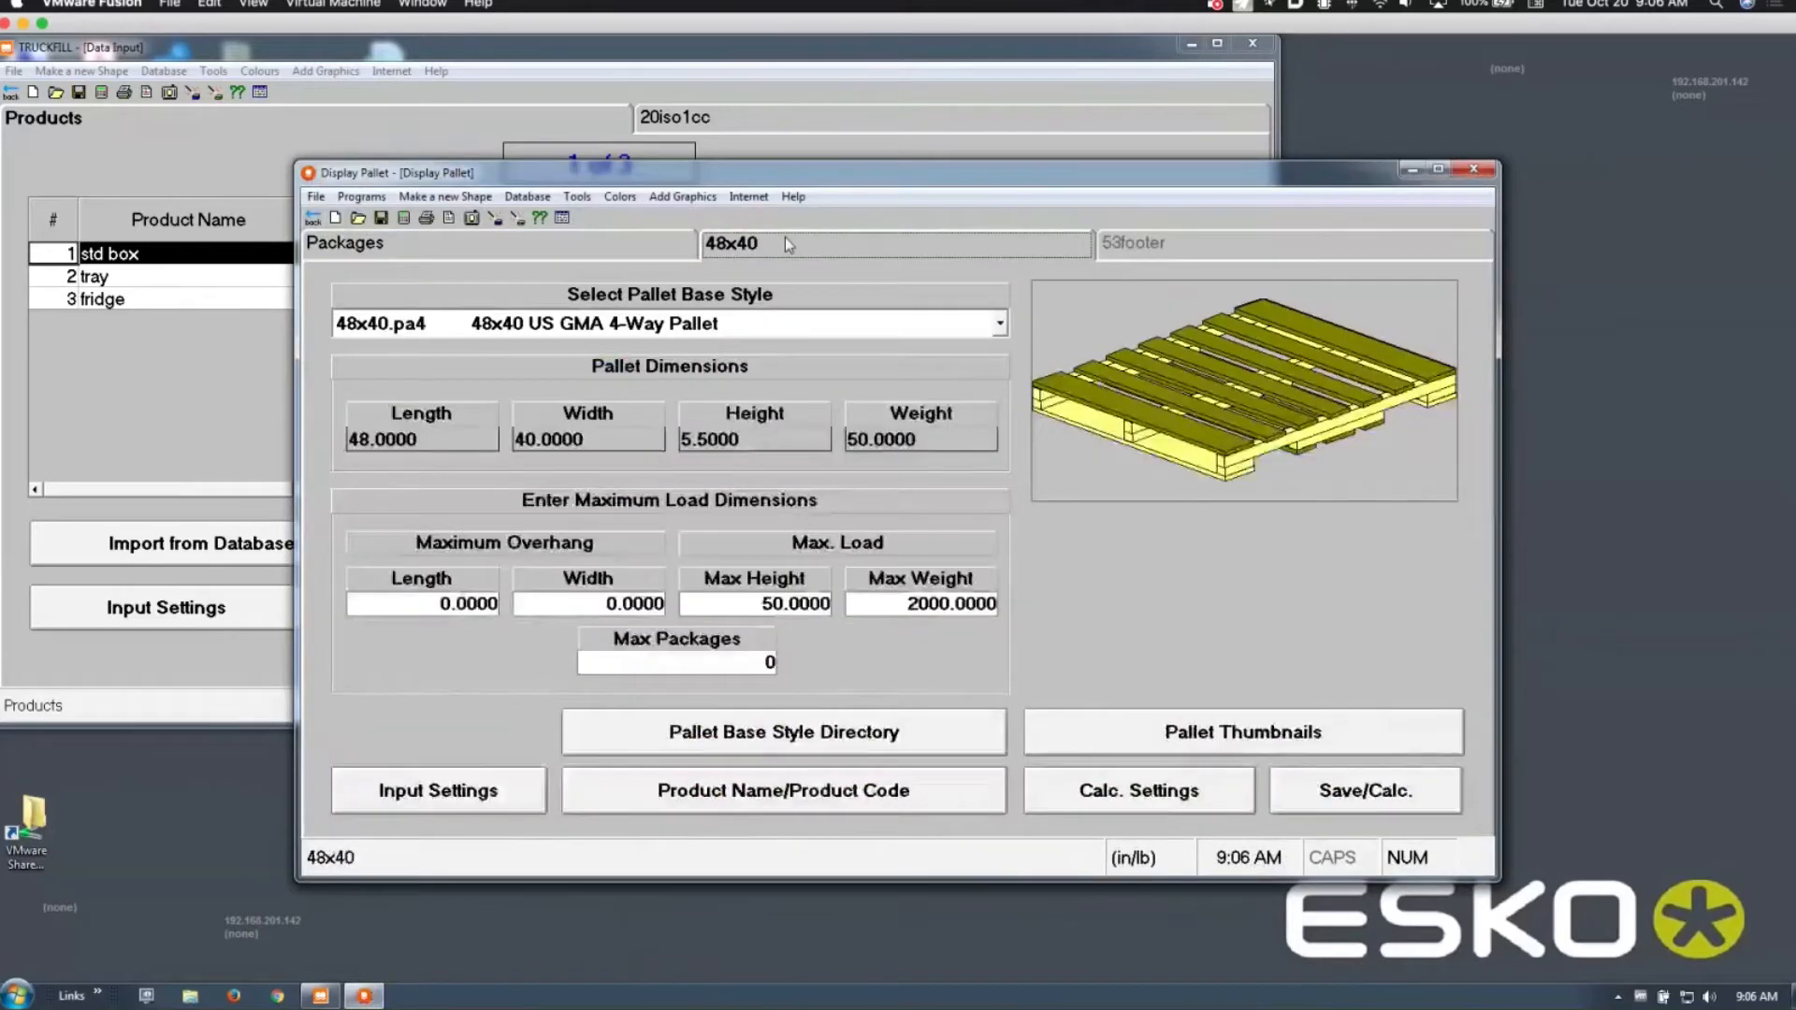
{"action": "left_click", "coordinate": [478, 604]}
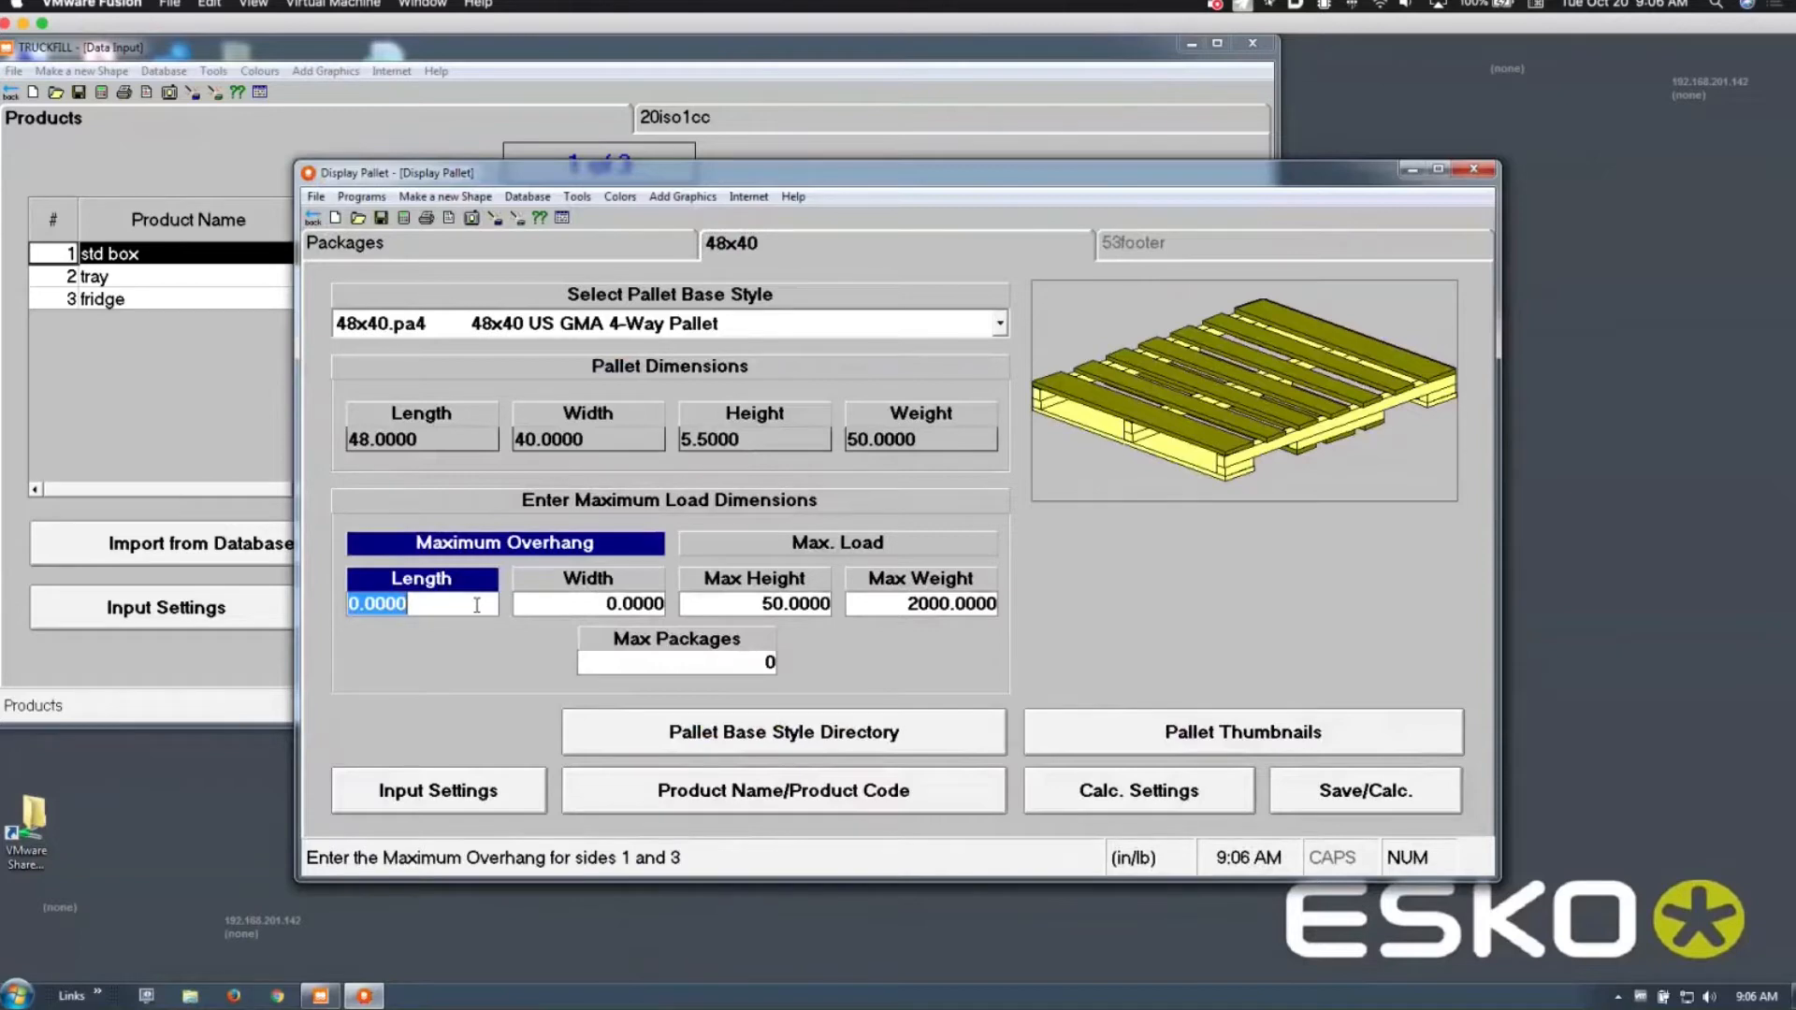
{"action": "type", "text": "1"}
{"action": "key", "text": "Tab"}
{"action": "type", "text": "1"}
{"action": "key", "text": "Tab"}
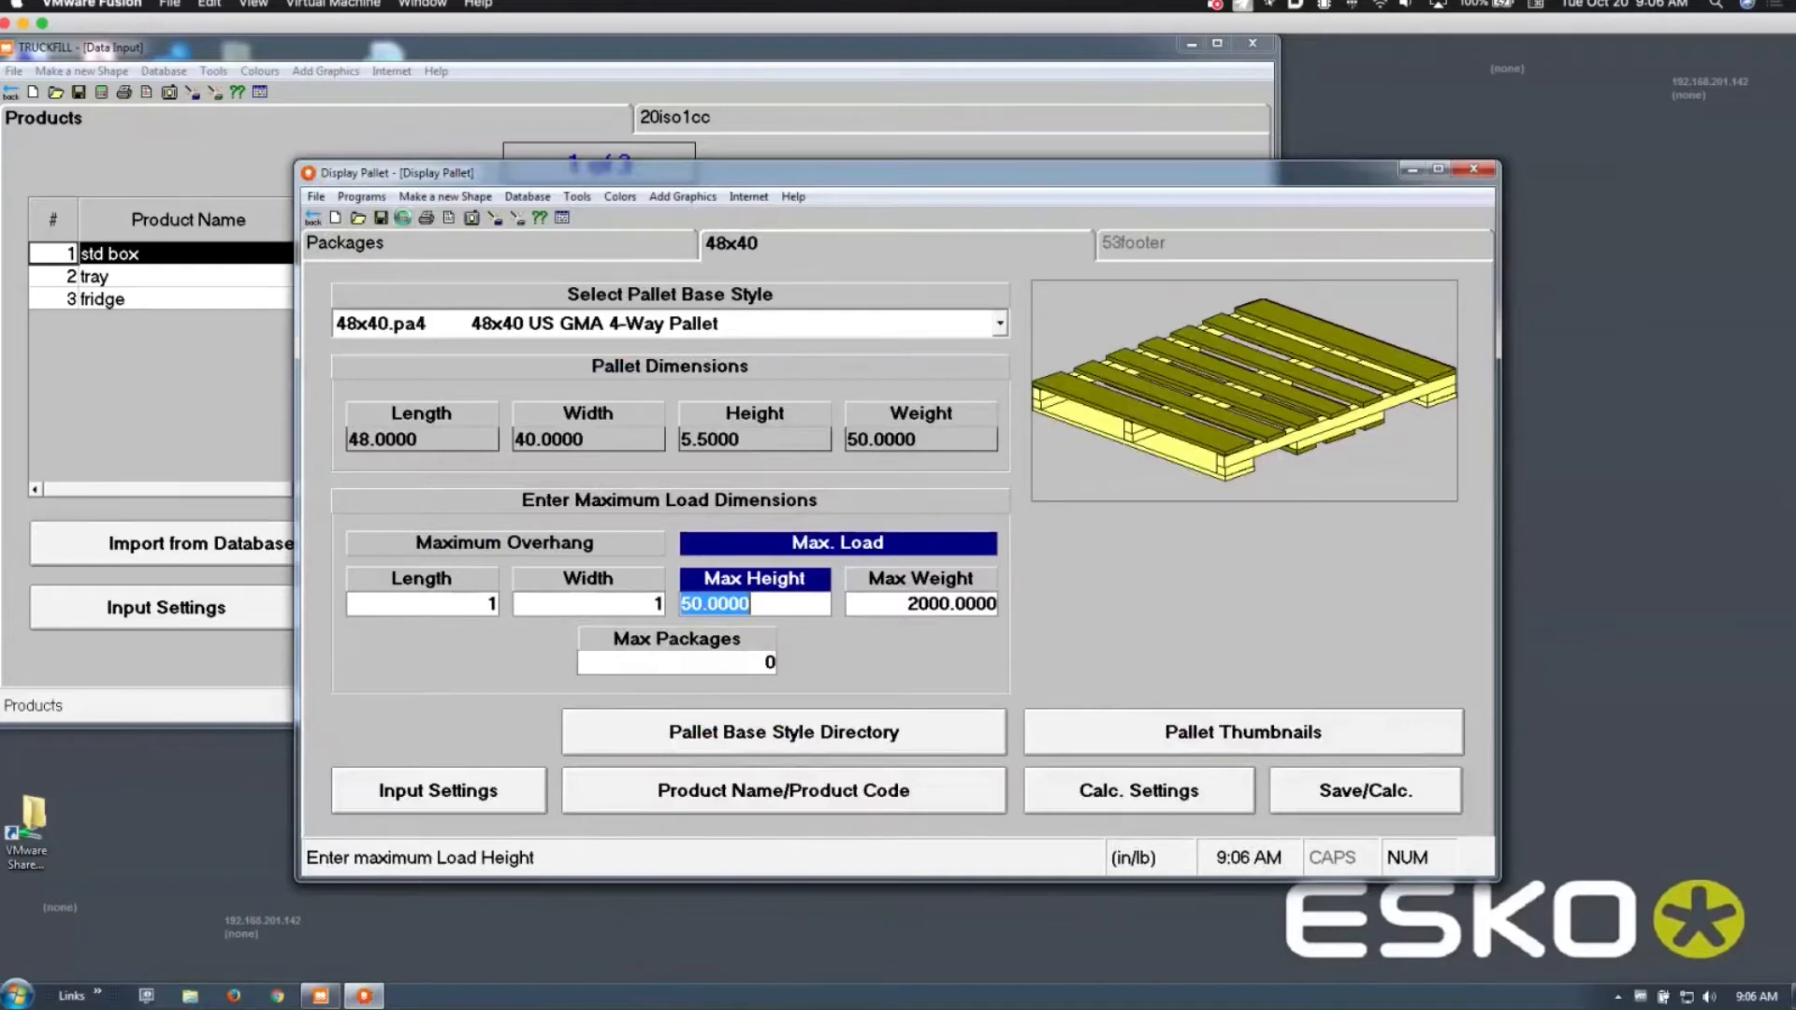
{"action": "left_click", "coordinate": [403, 218]}
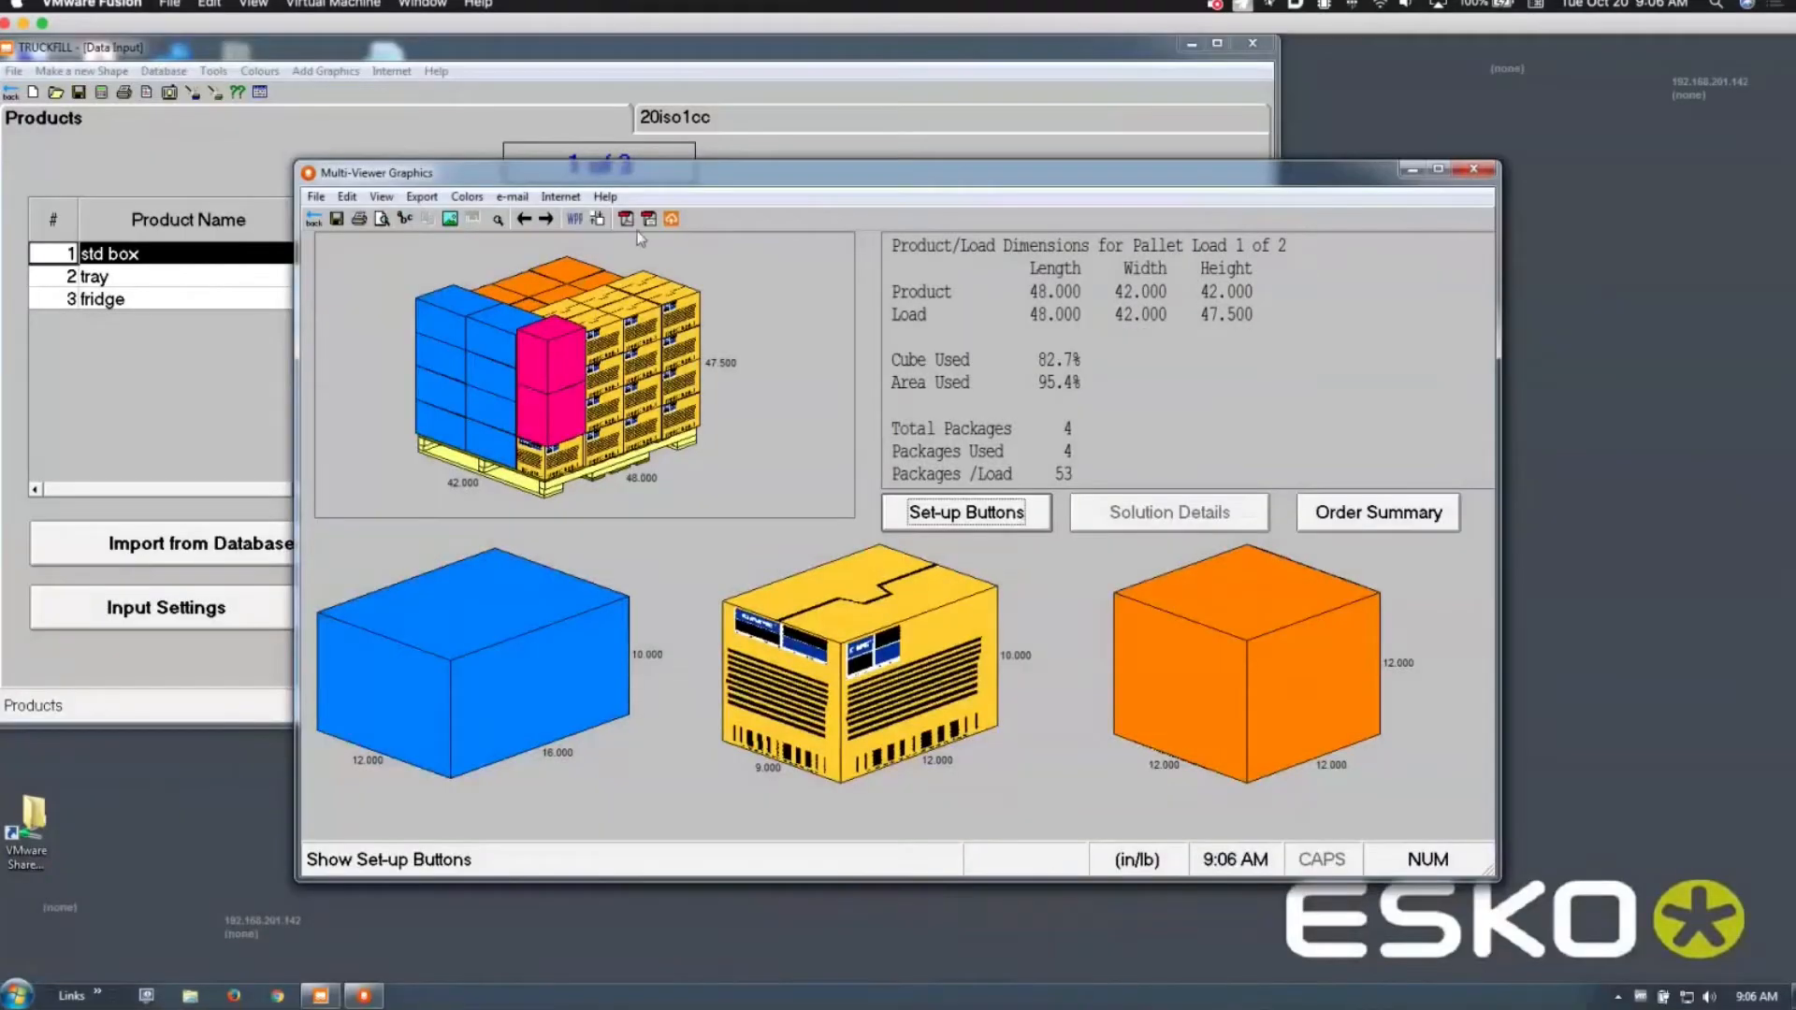
{"action": "left_click", "coordinate": [548, 221]}
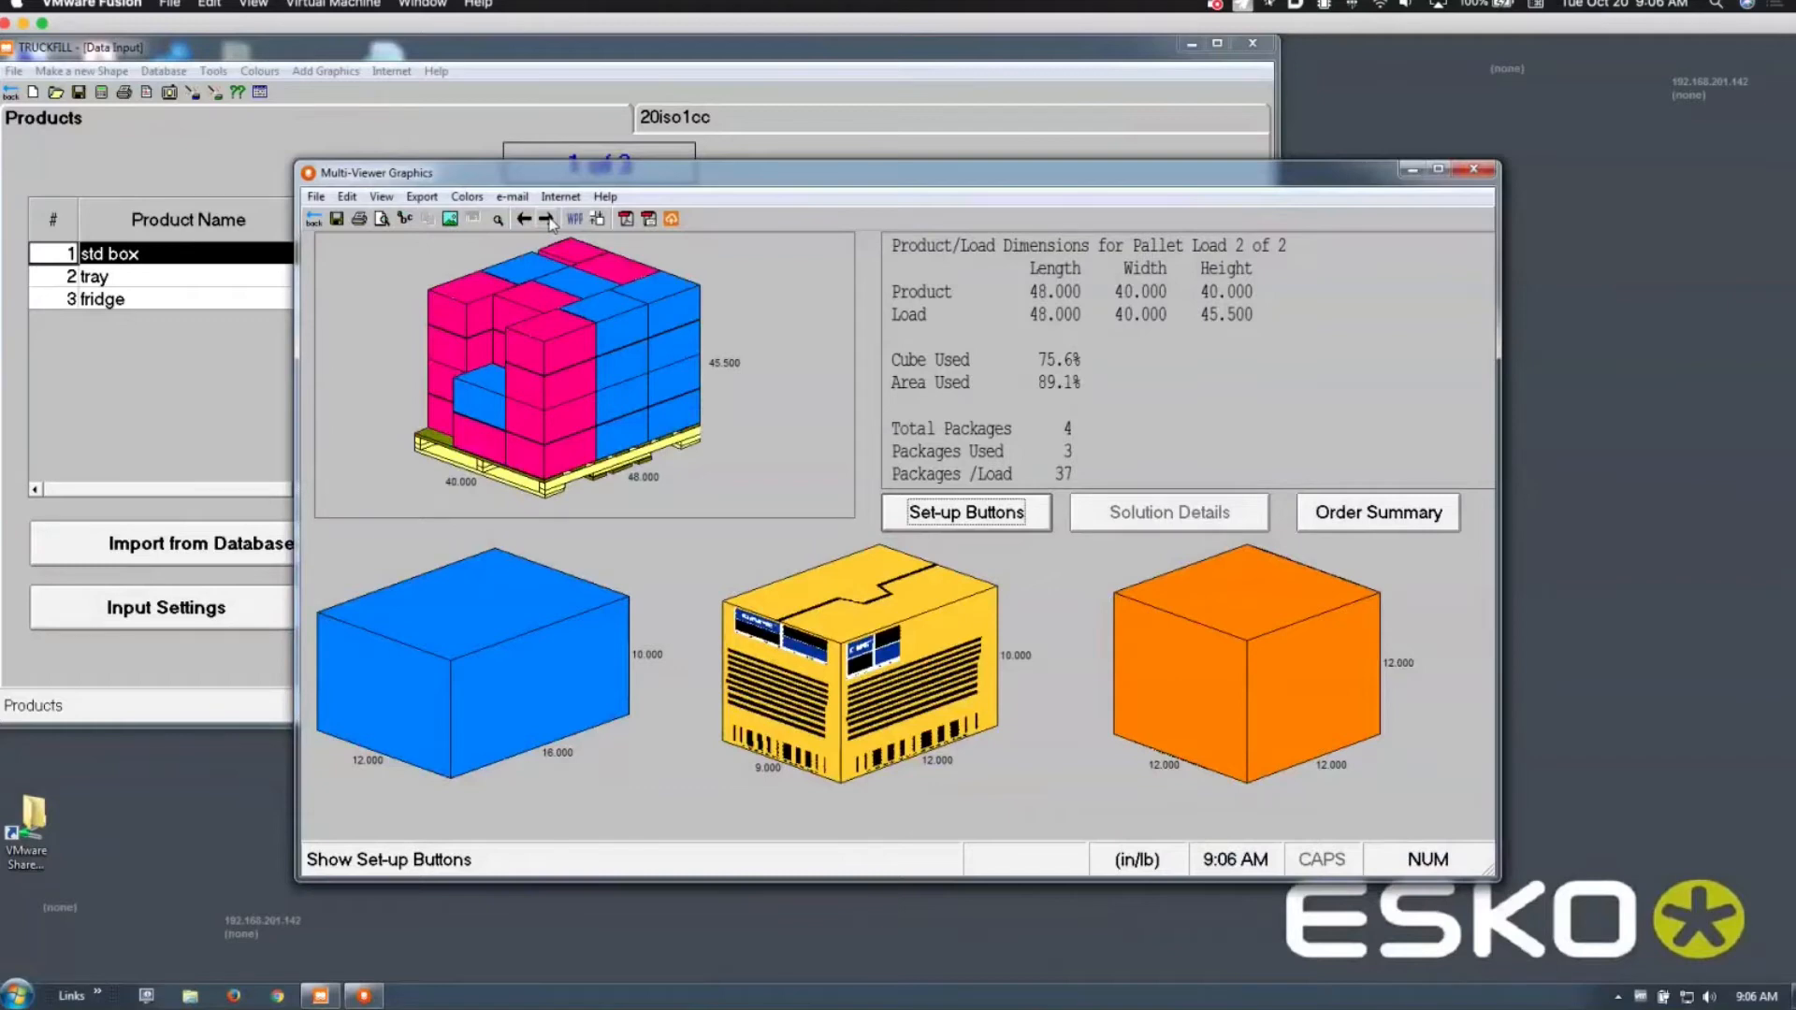
Step: Save the graphics solution as a Cape Load file named 5 in the private folder
{"action": "left_click", "coordinate": [316, 197]}
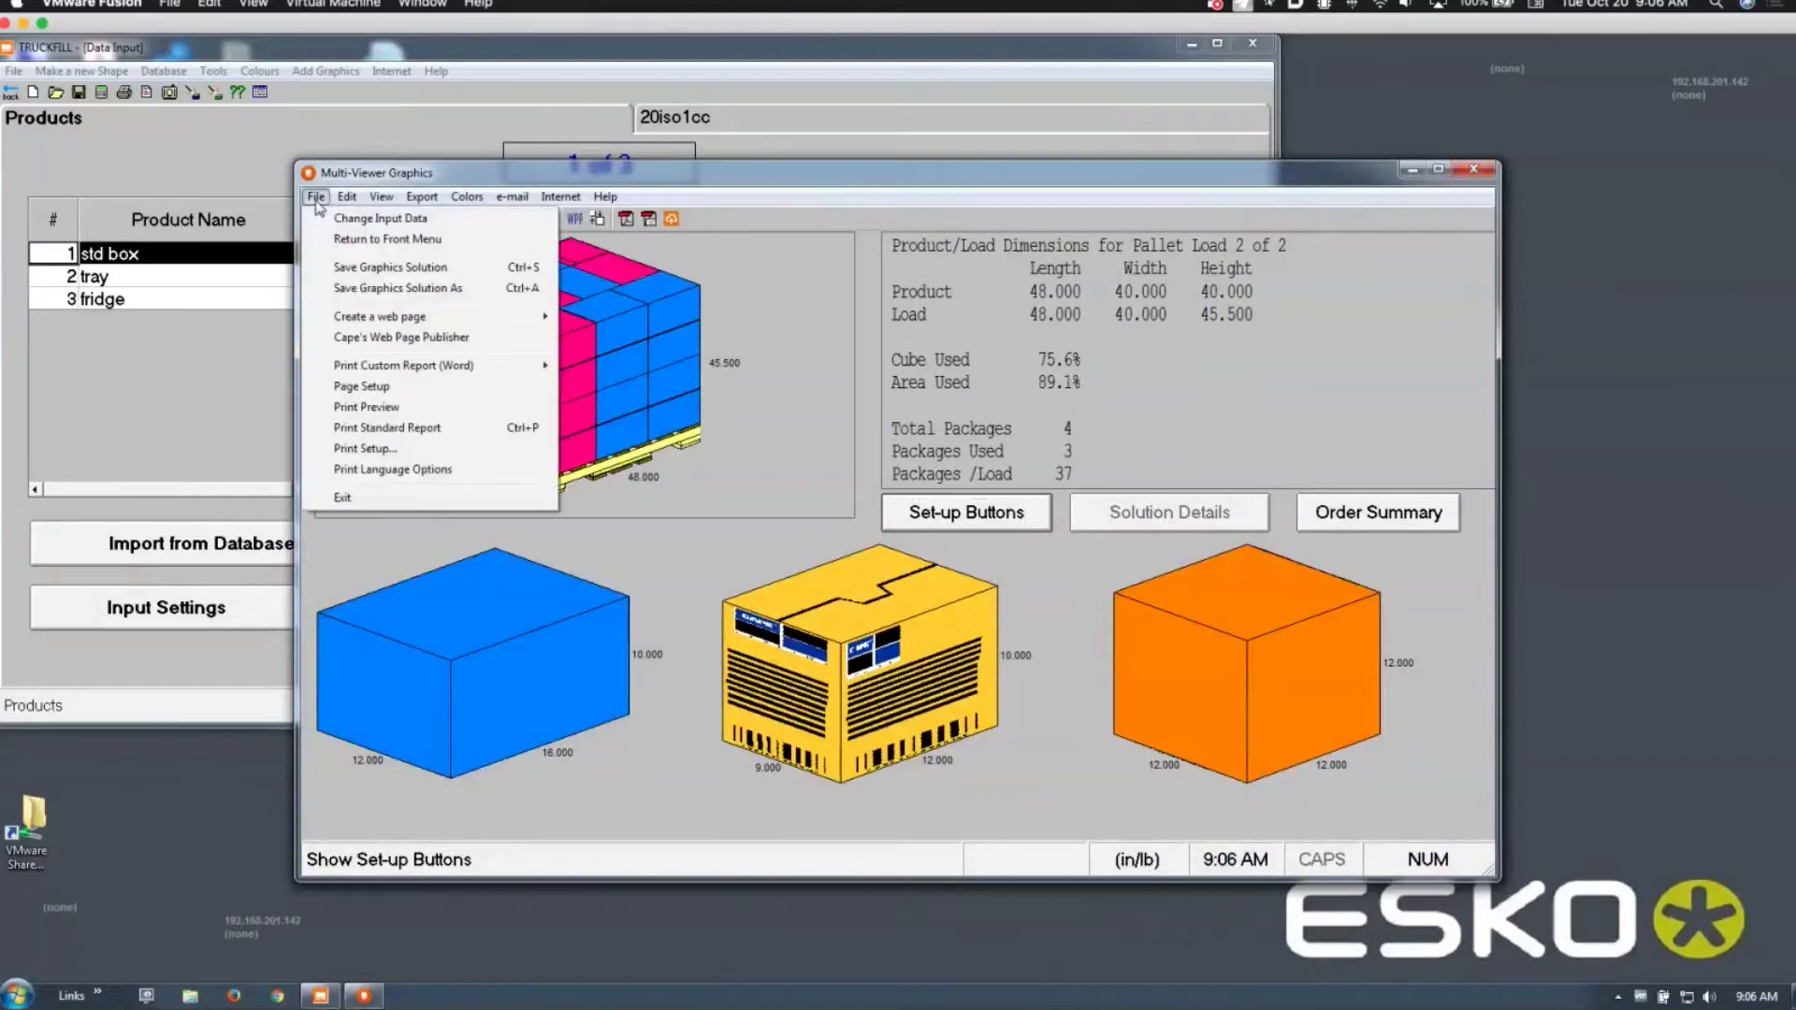
{"action": "left_click", "coordinate": [376, 290]}
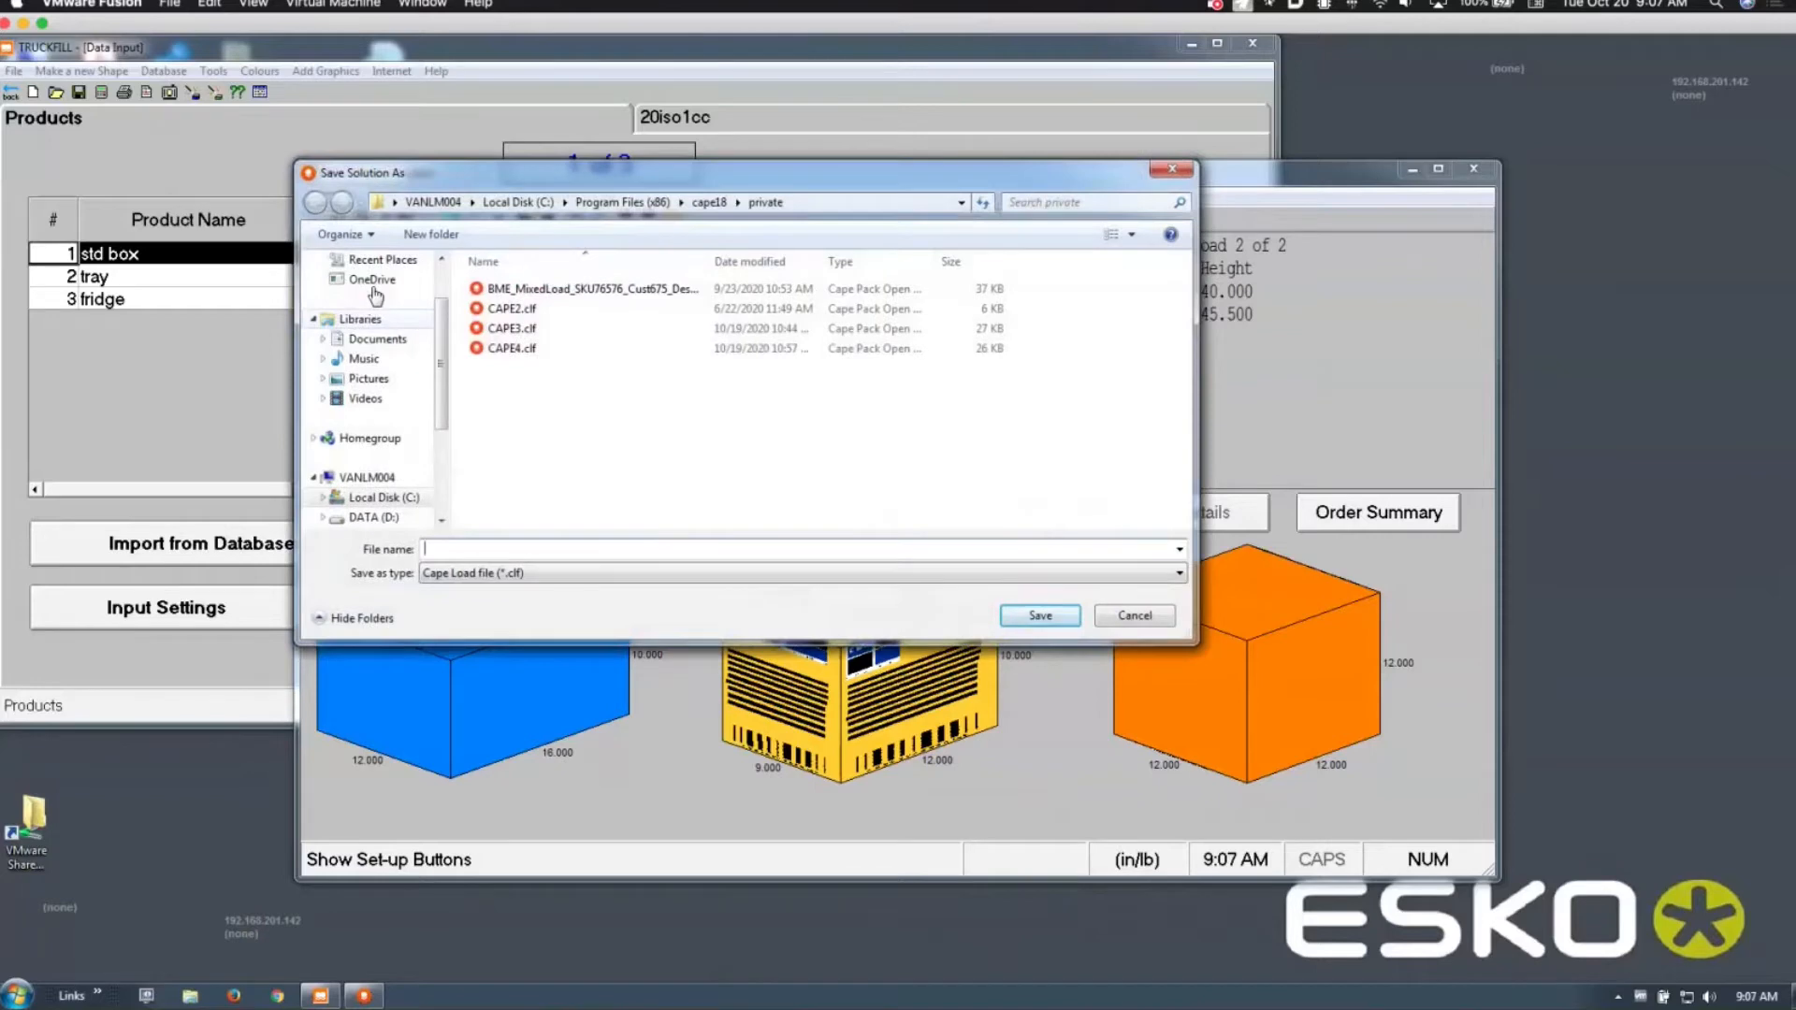
{"action": "type", "text": "5"}
{"action": "left_click", "coordinate": [1039, 615]}
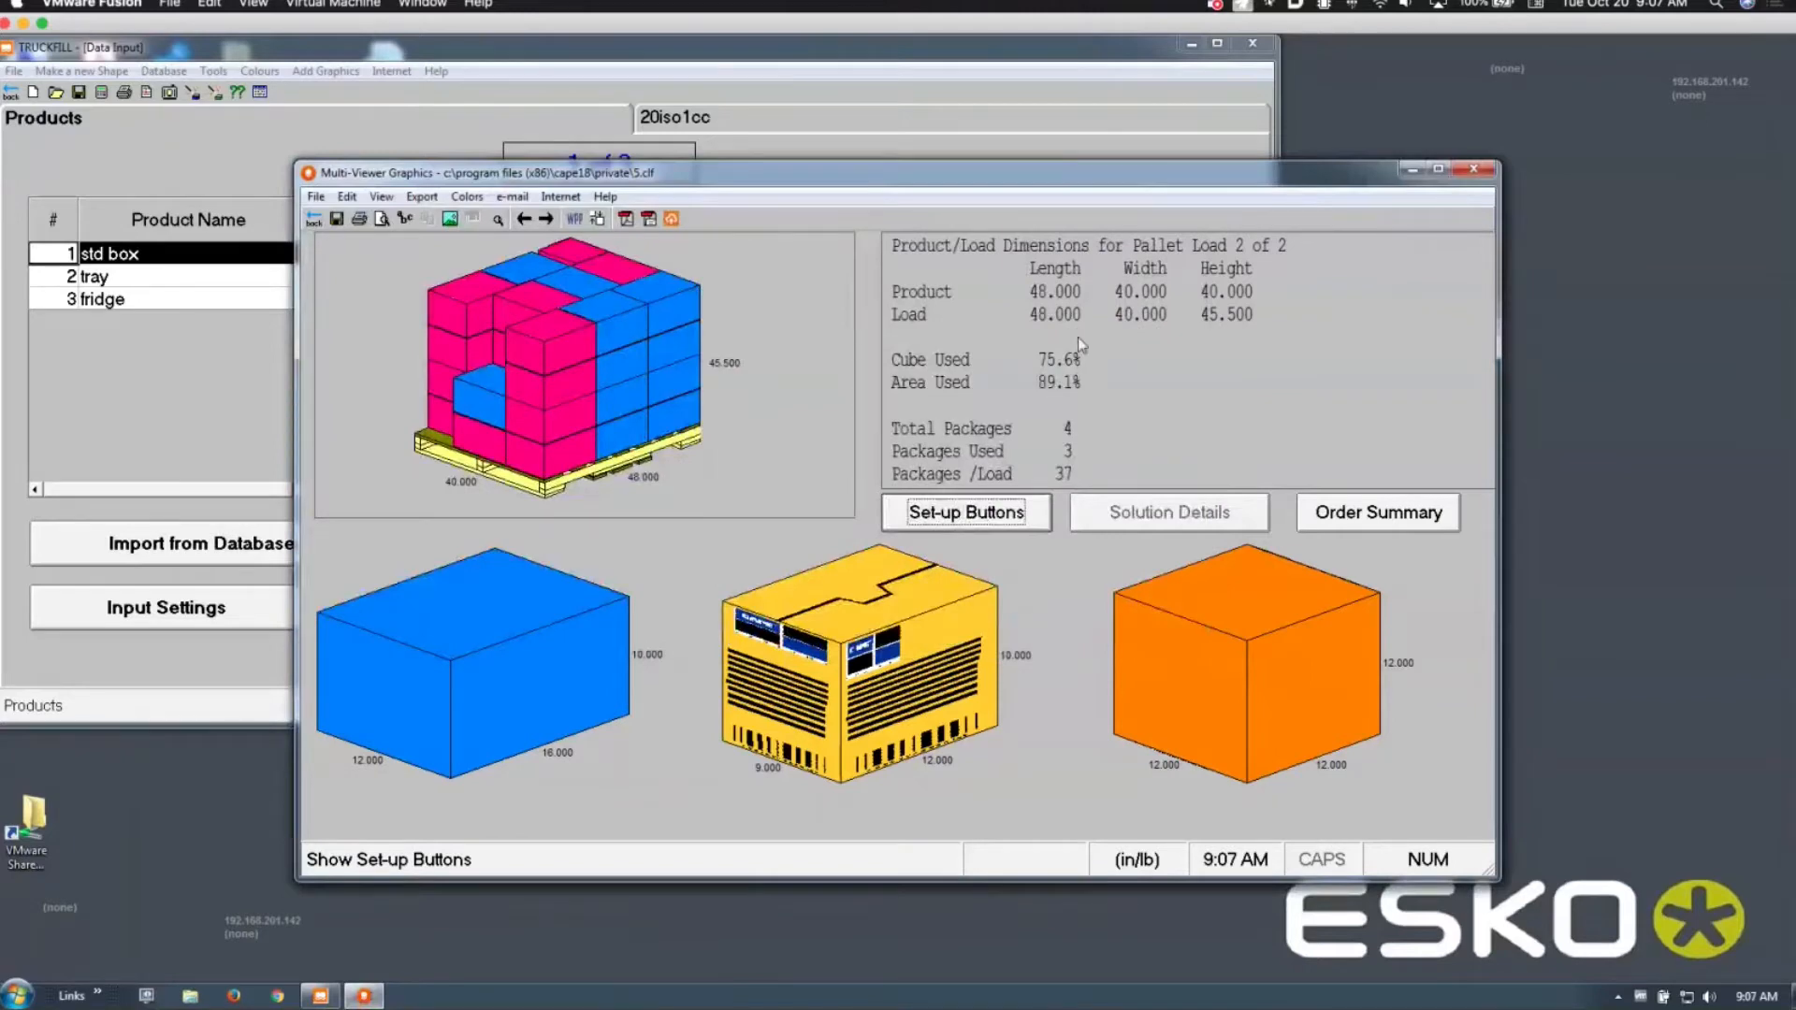
Step: Switch to TRUCKFILL and import the order fulfilment file 5.clf into the database
{"action": "left_click", "coordinate": [603, 52]}
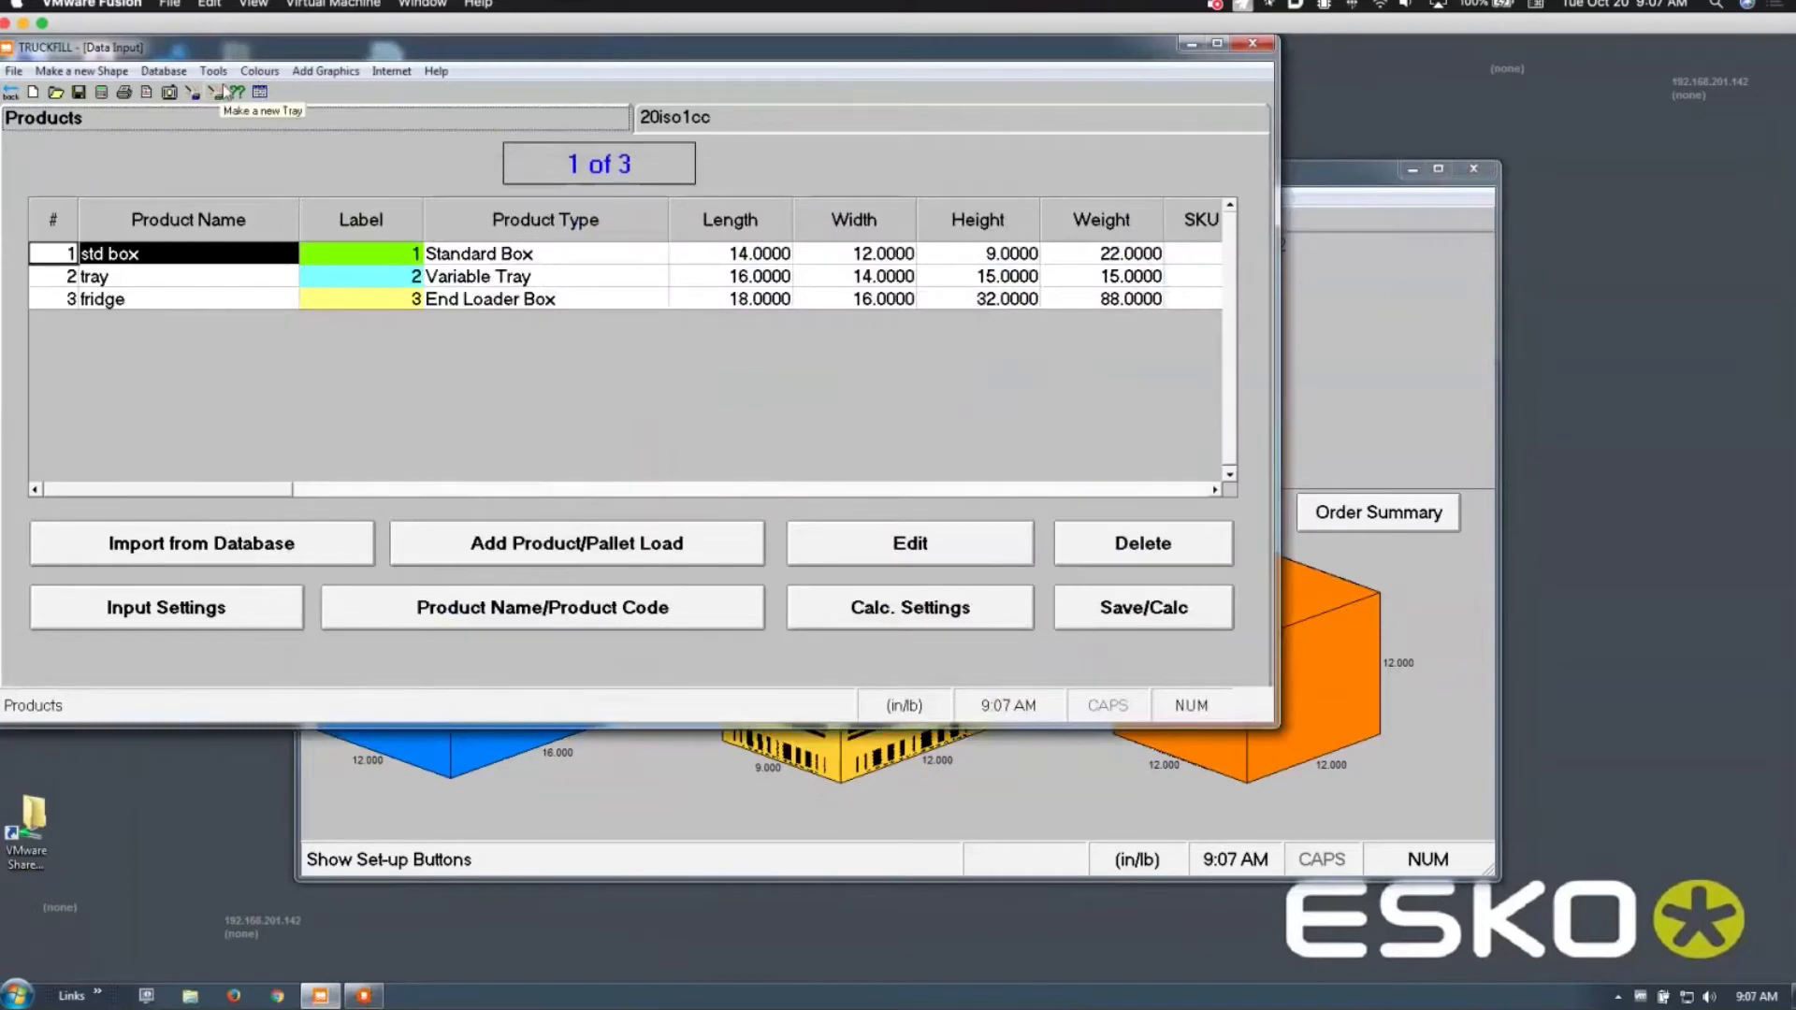
{"action": "left_click", "coordinate": [159, 74]}
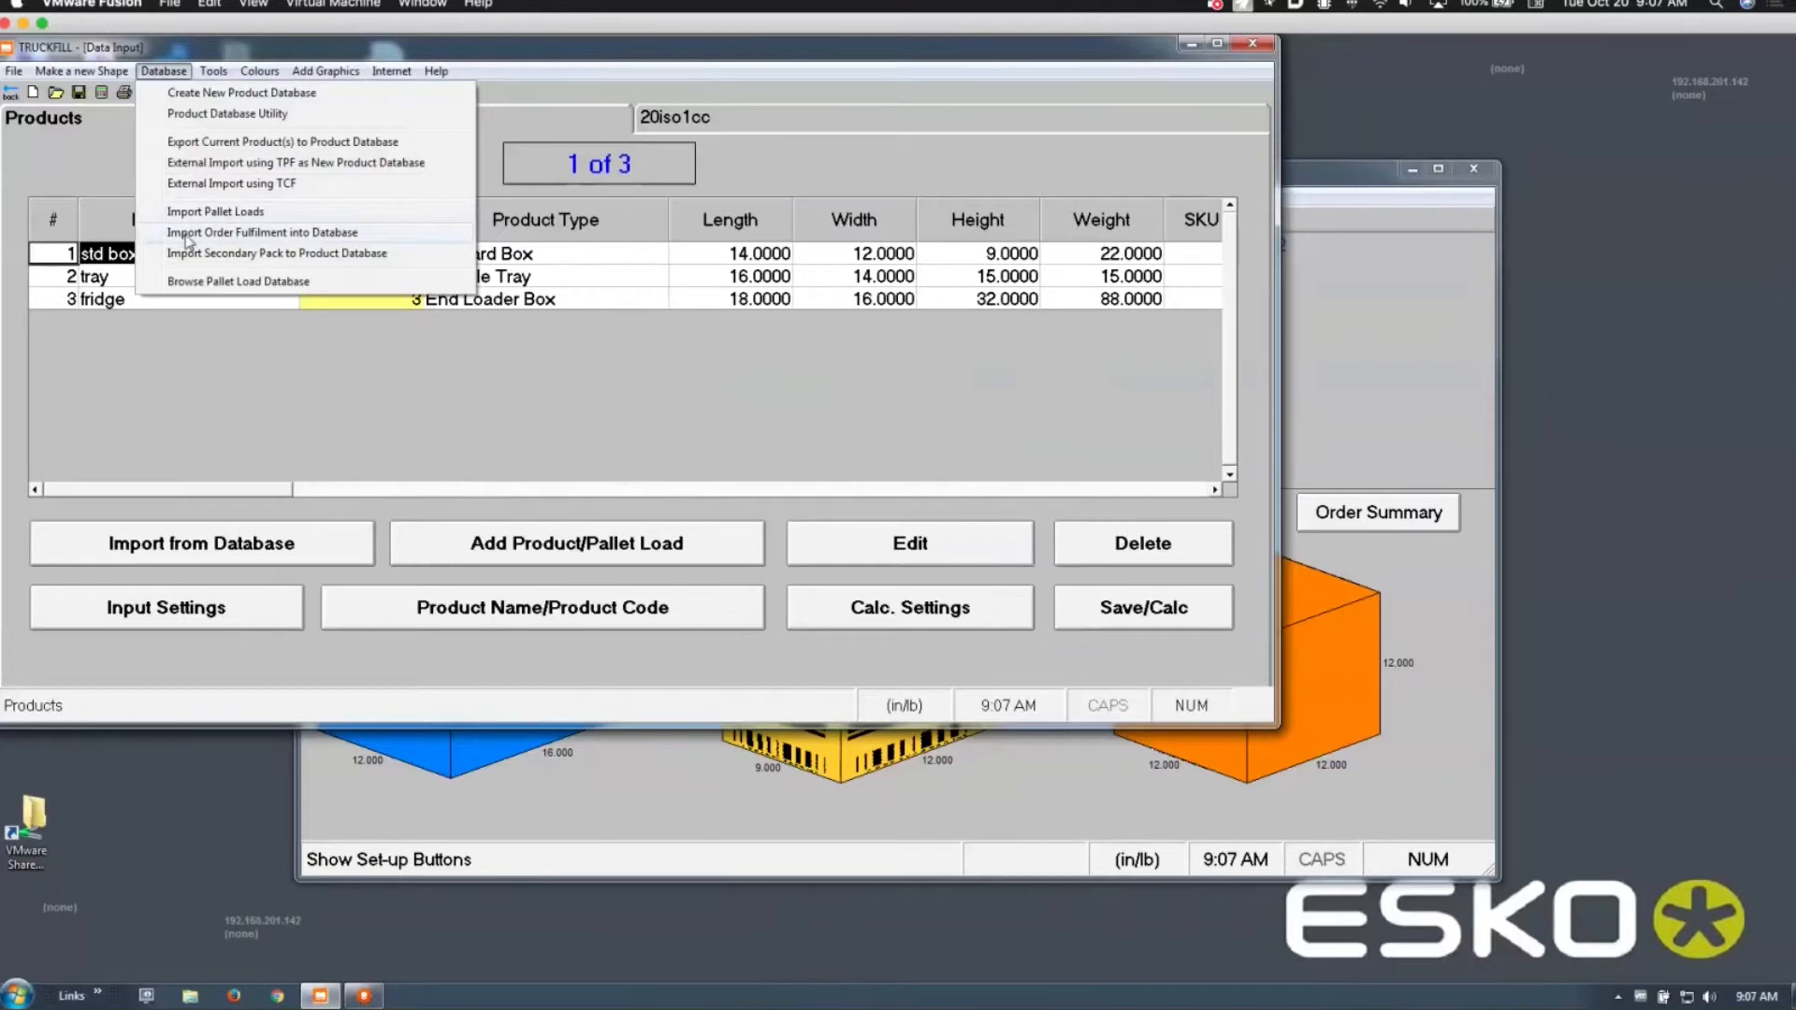
{"action": "left_click", "coordinate": [189, 233]}
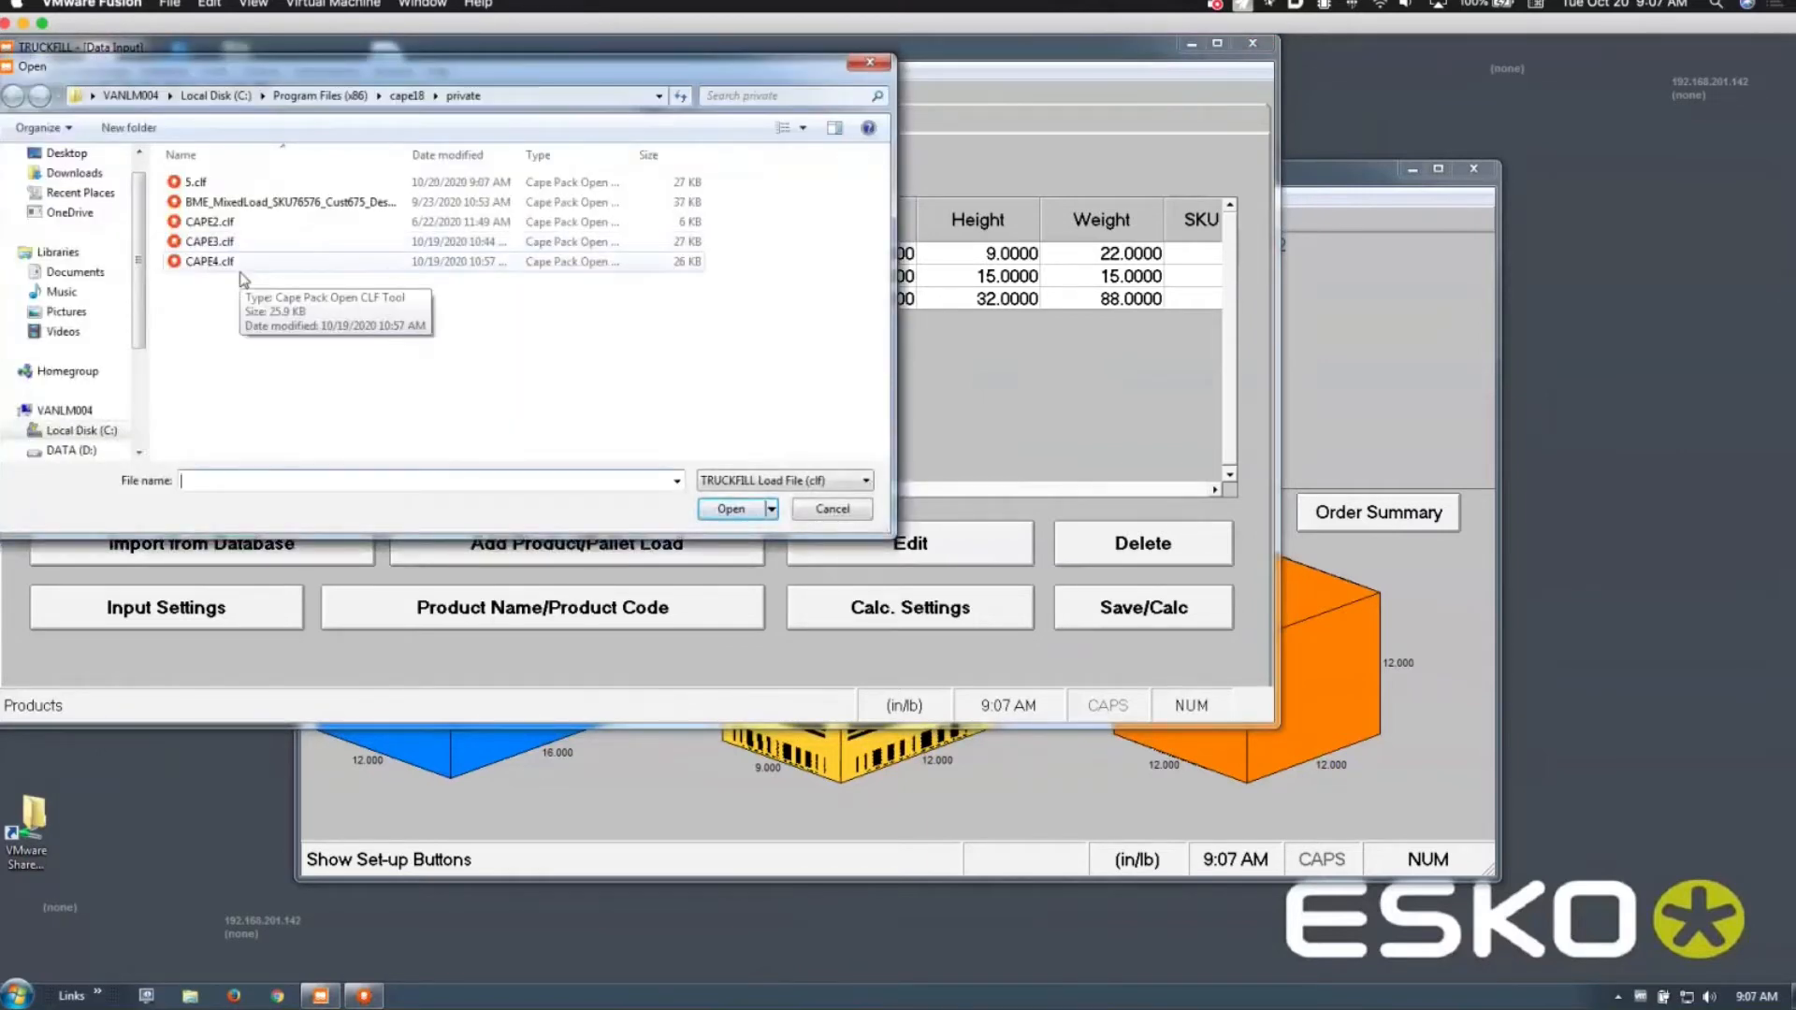
{"action": "left_click", "coordinate": [233, 190]}
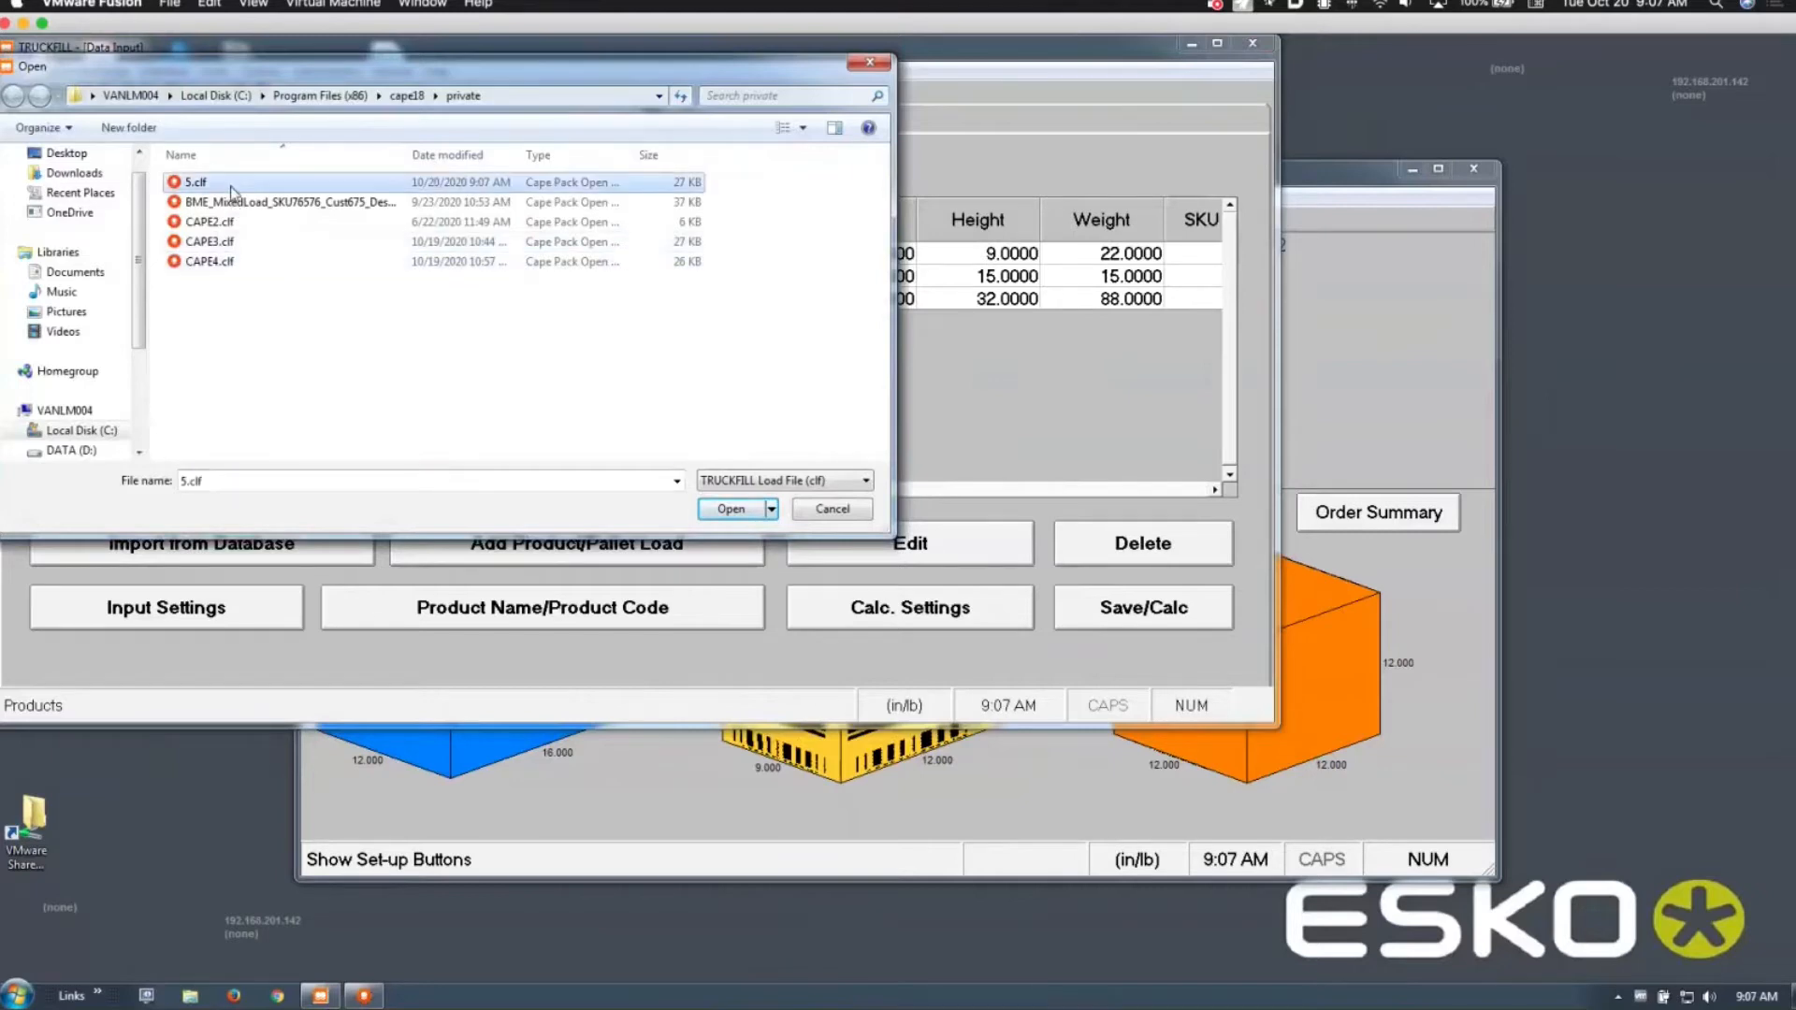
{"action": "left_click", "coordinate": [729, 513]}
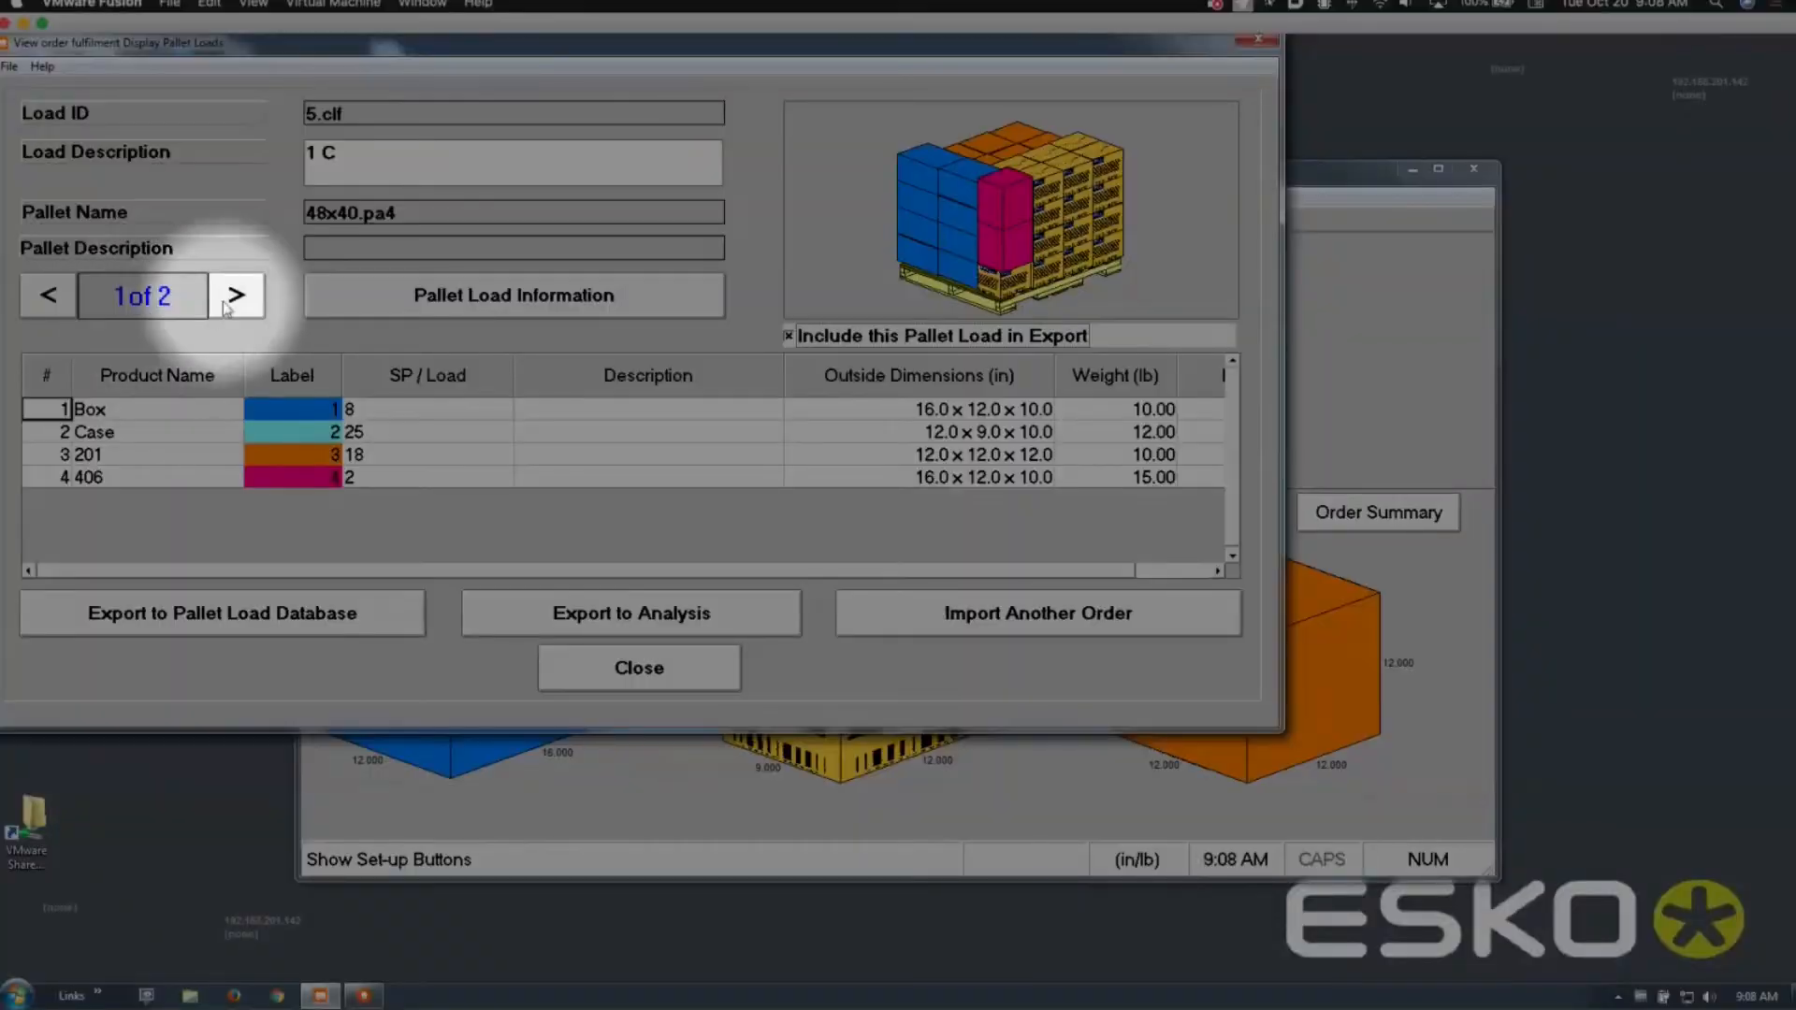
Step: View the second pallet load of 5.clf and export the order's loads to the pallet load database while closing the import
{"action": "left_click", "coordinate": [225, 304]}
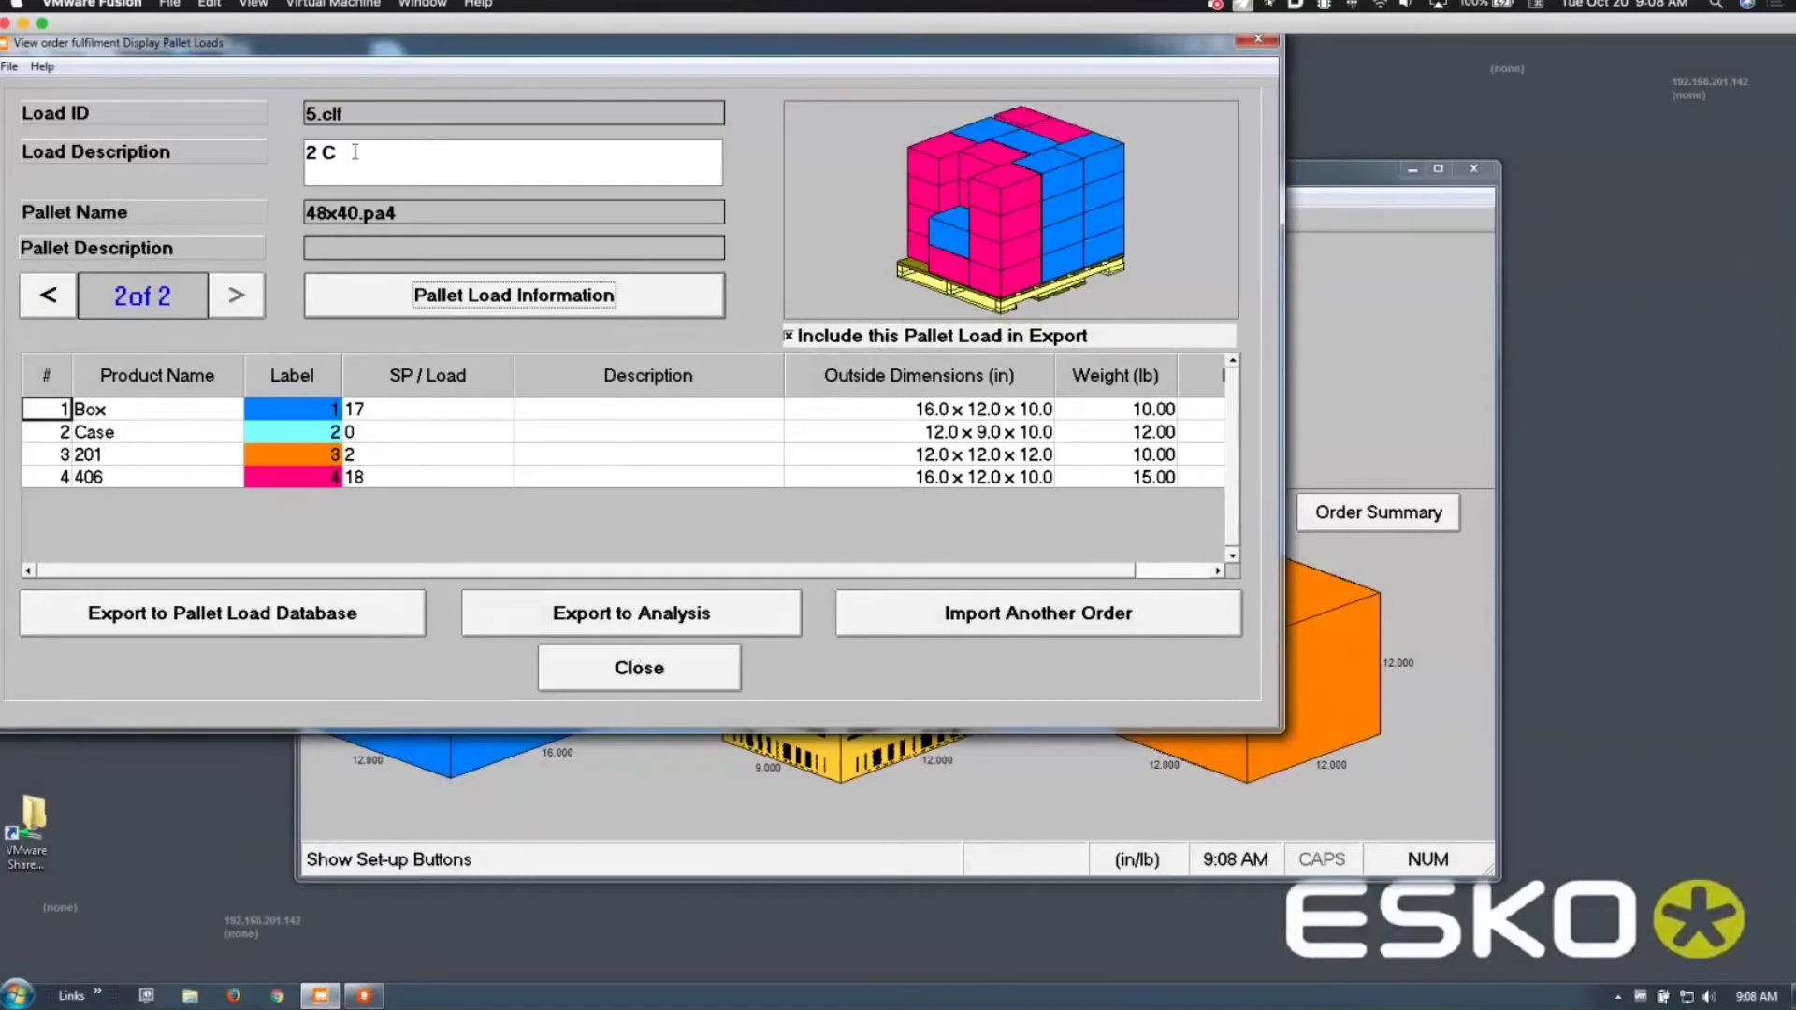
{"action": "left_click", "coordinate": [619, 674]}
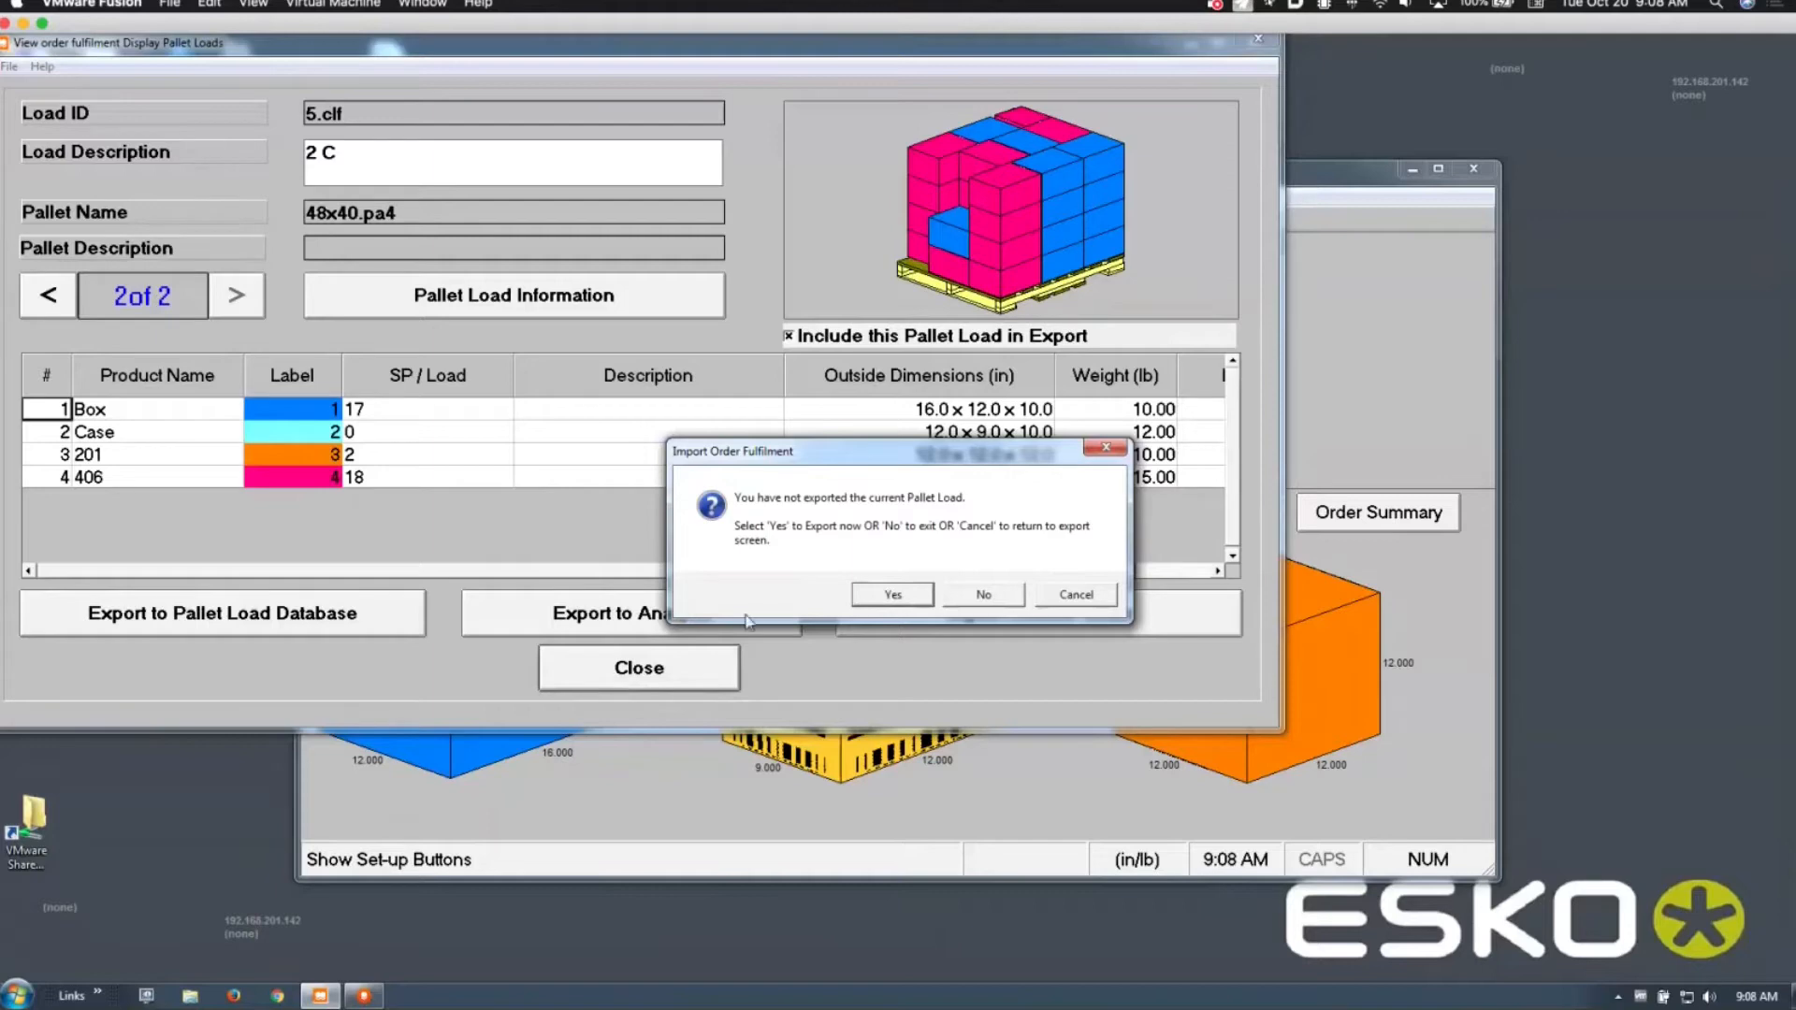
{"action": "left_click", "coordinate": [870, 597]}
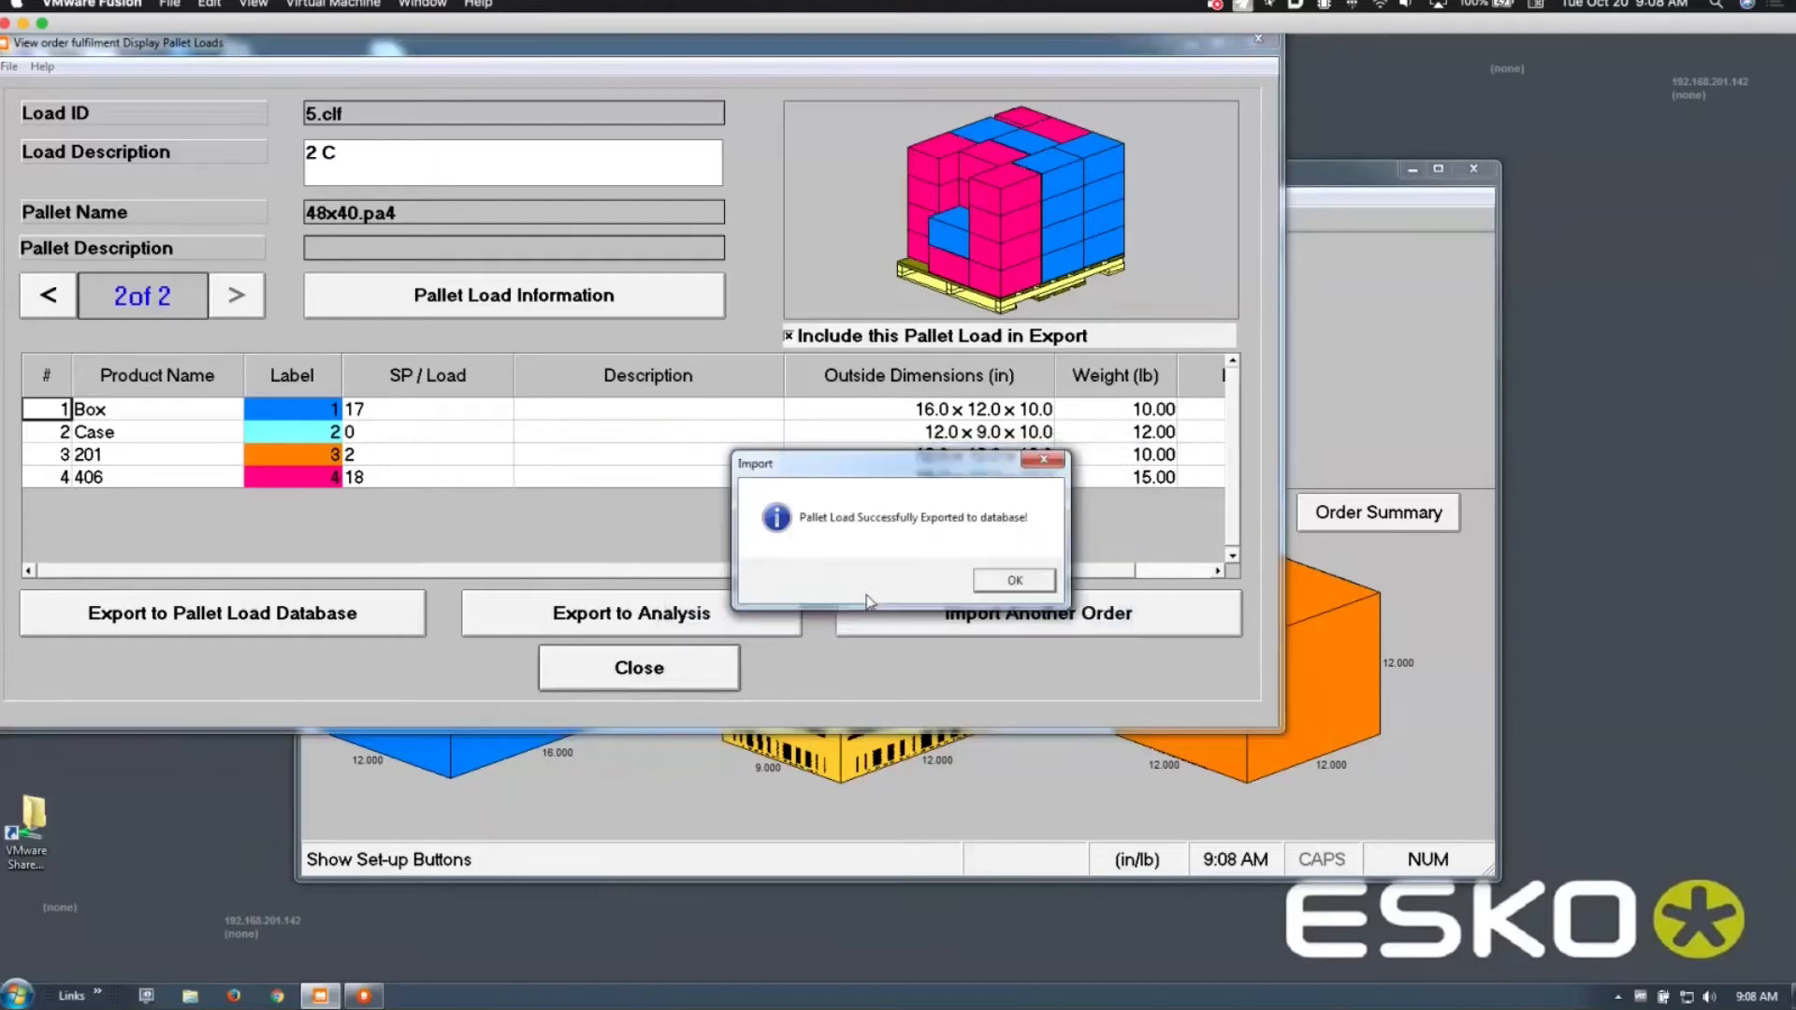
{"action": "left_click", "coordinate": [986, 584]}
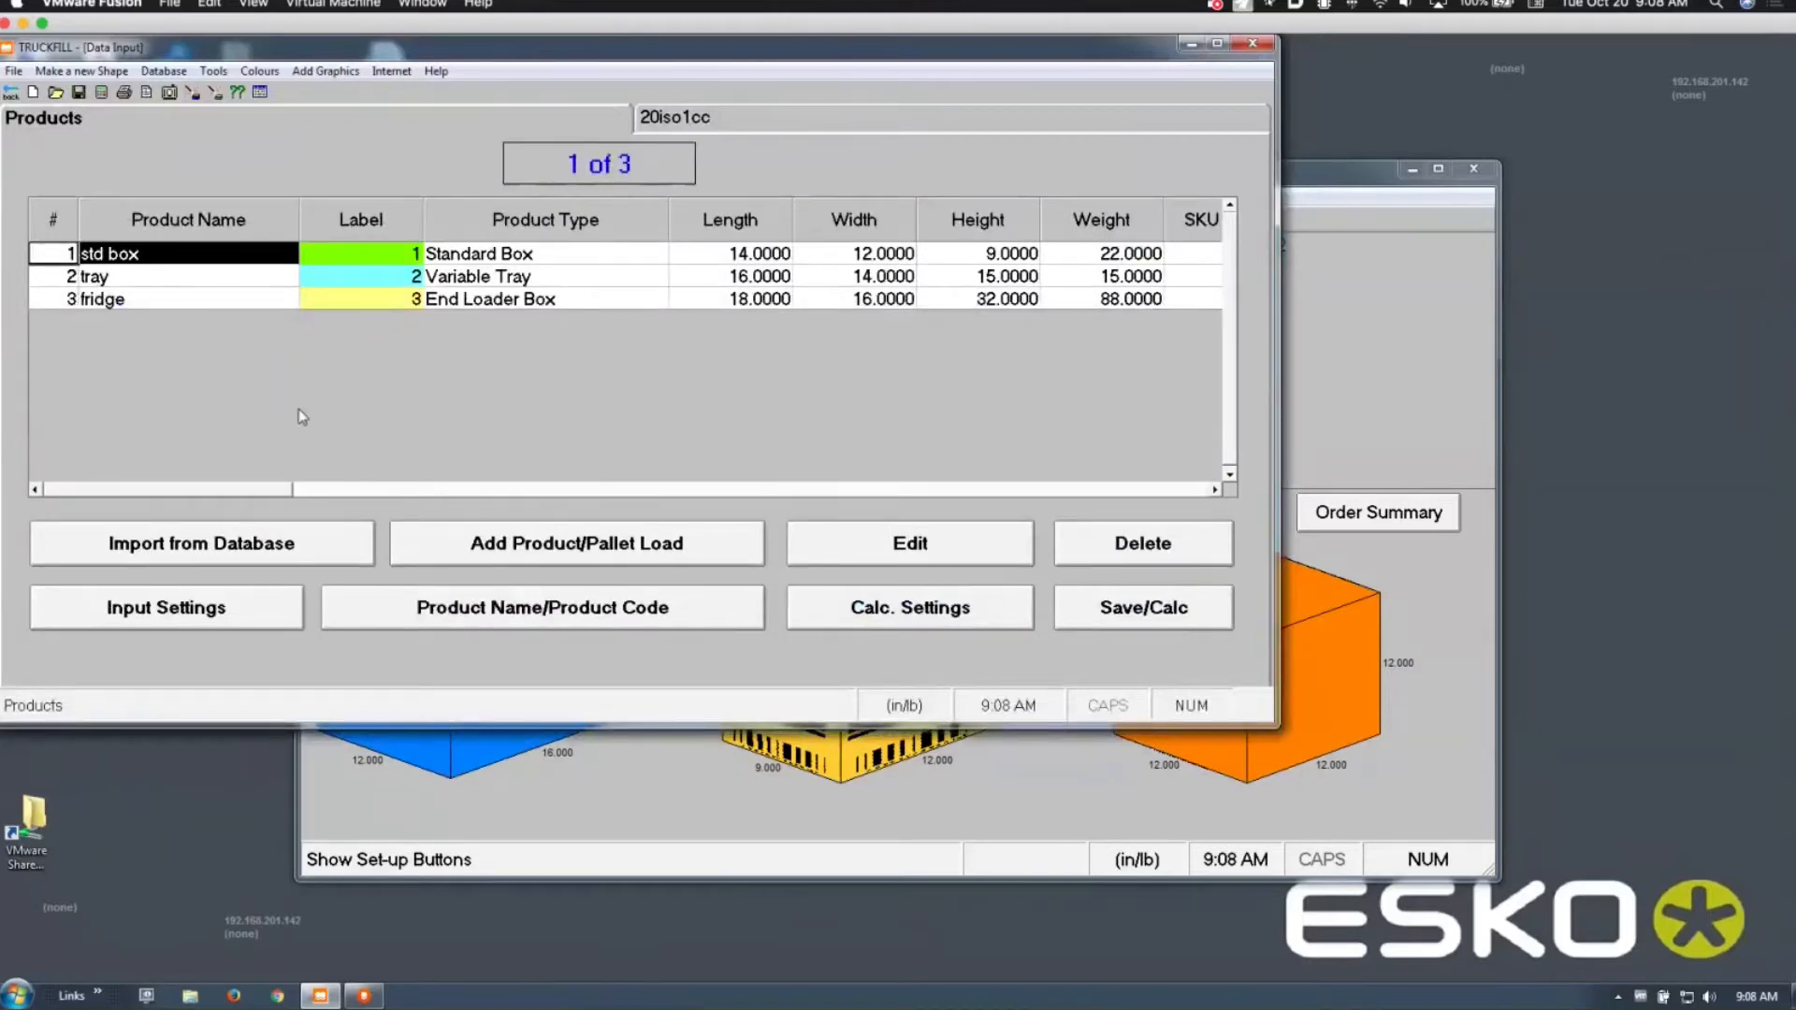
Step: Add the imported pallet load 5 from the pallet load database as a product with a quantity of 10
{"action": "left_click", "coordinate": [565, 556]}
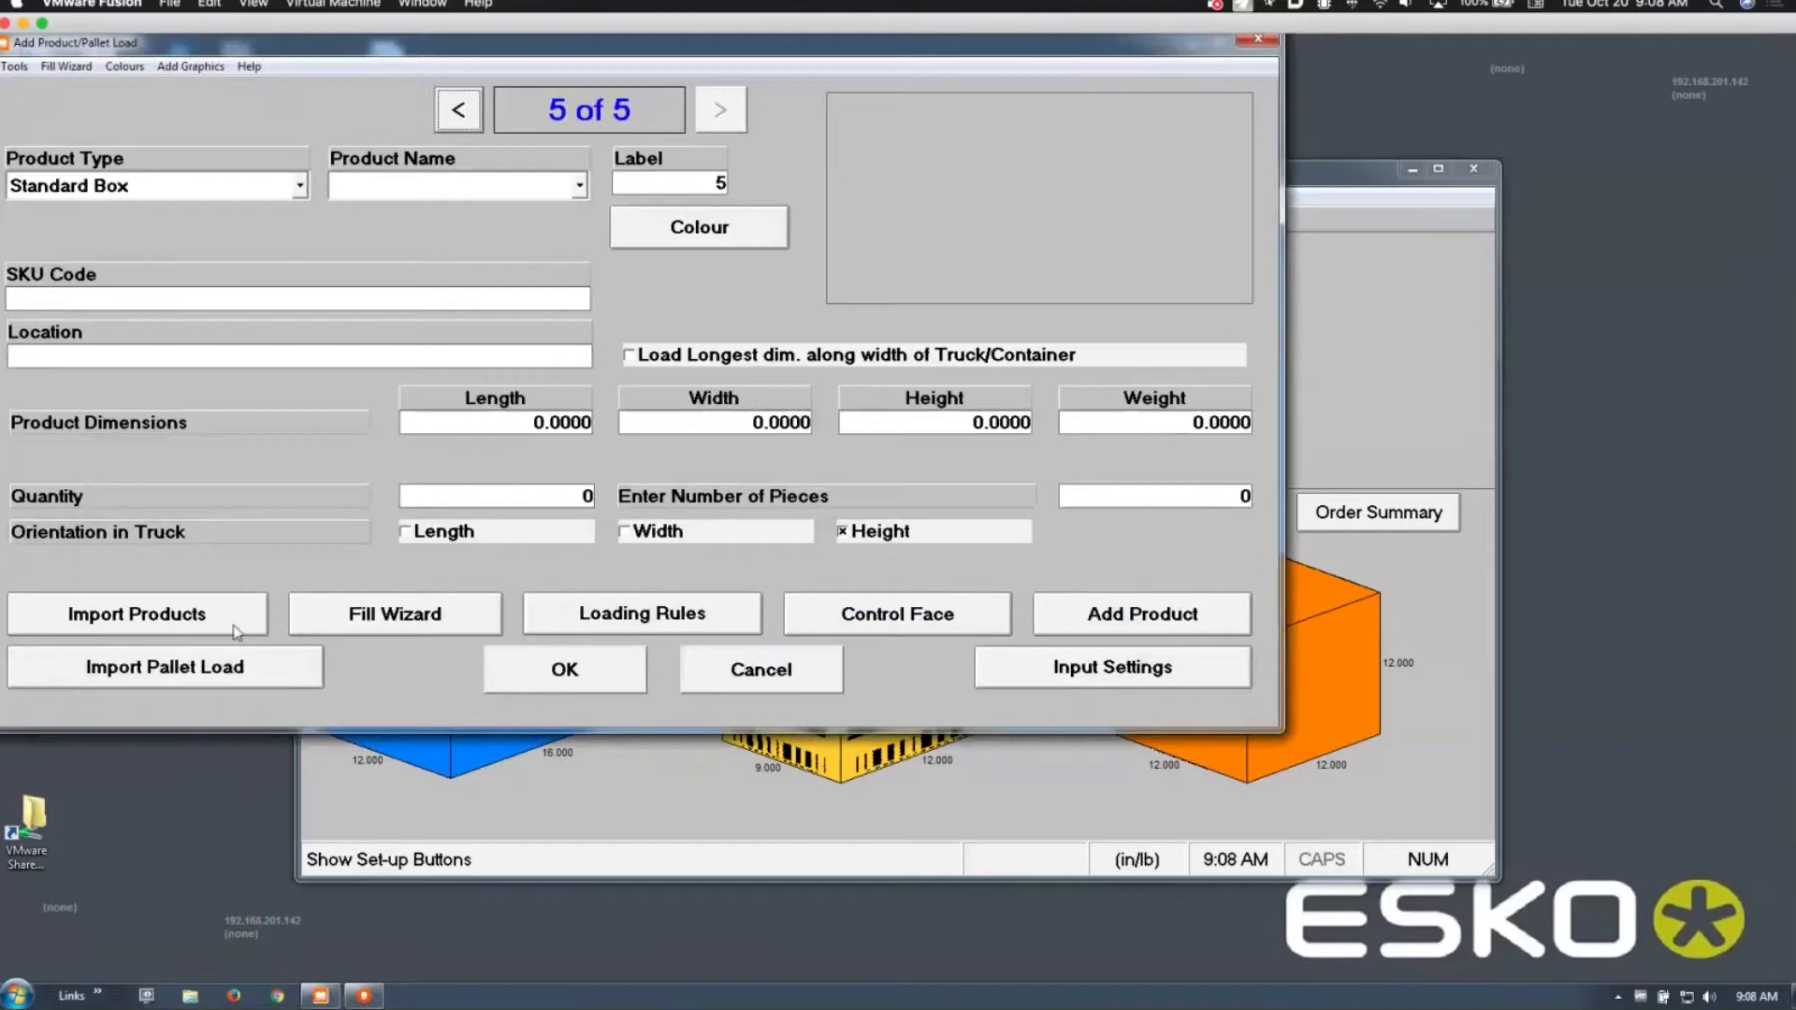
{"action": "left_click", "coordinate": [240, 675]}
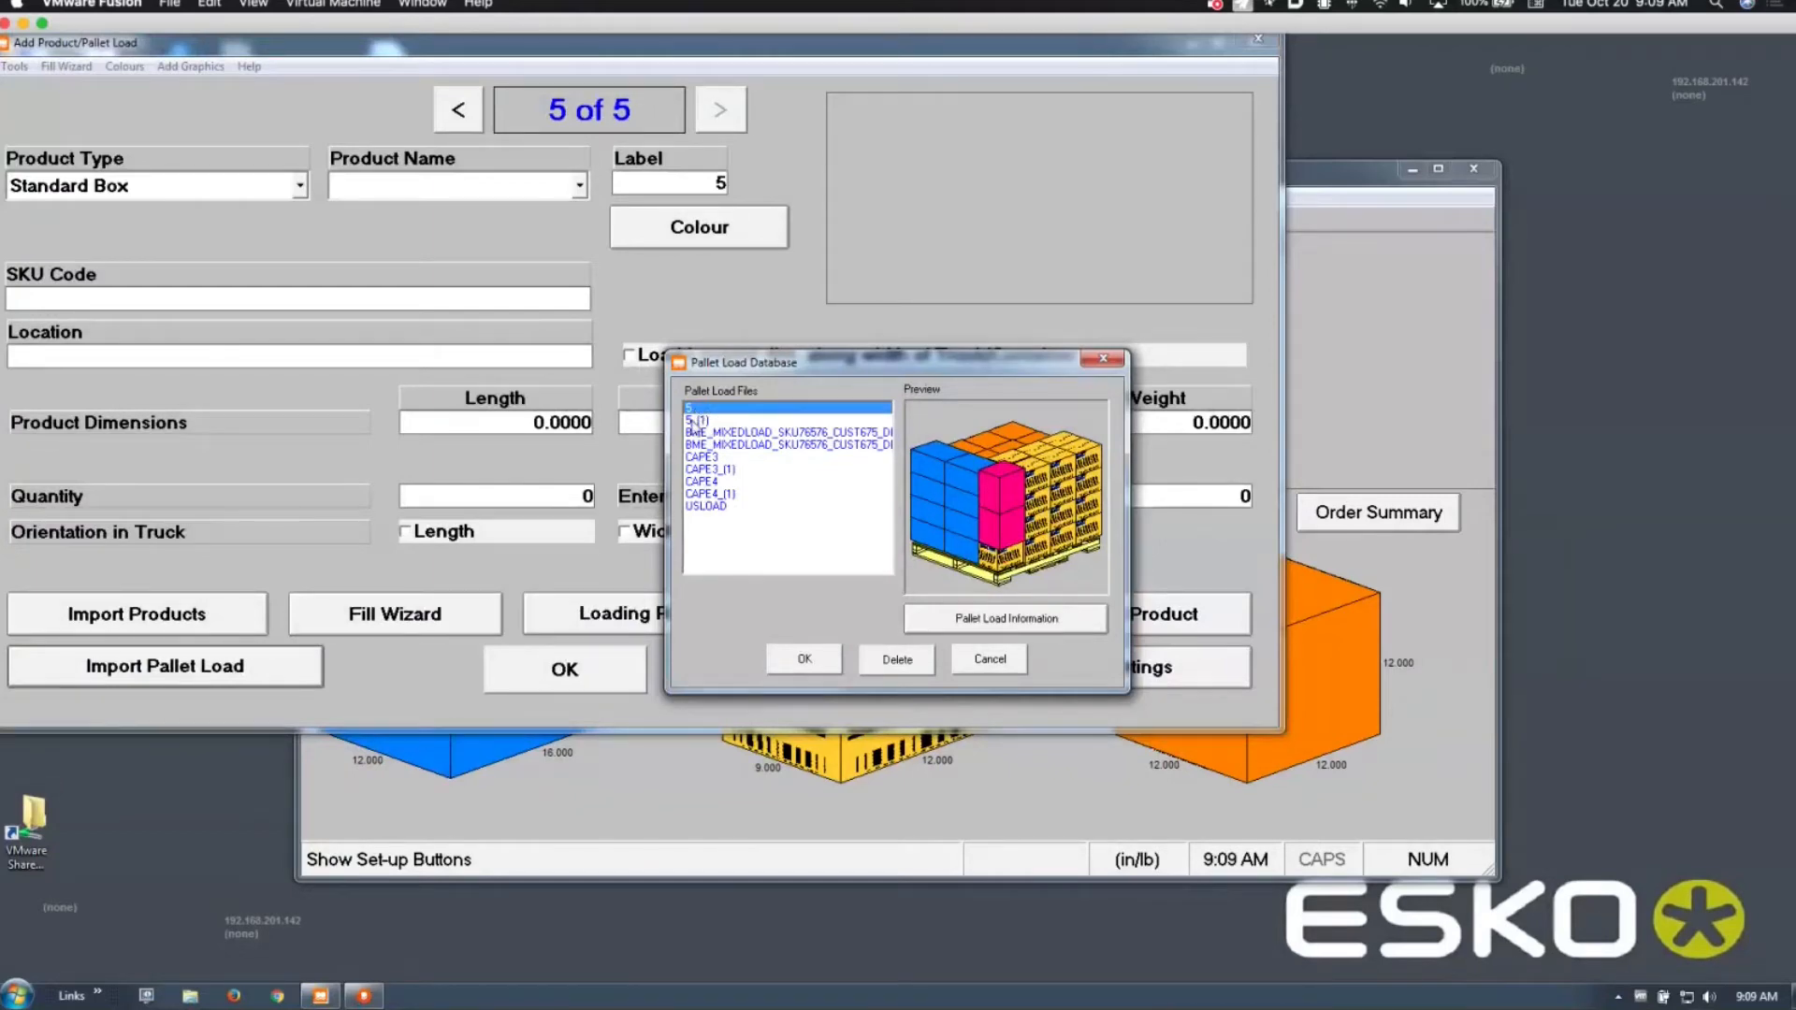
{"action": "left_click", "coordinate": [694, 420]}
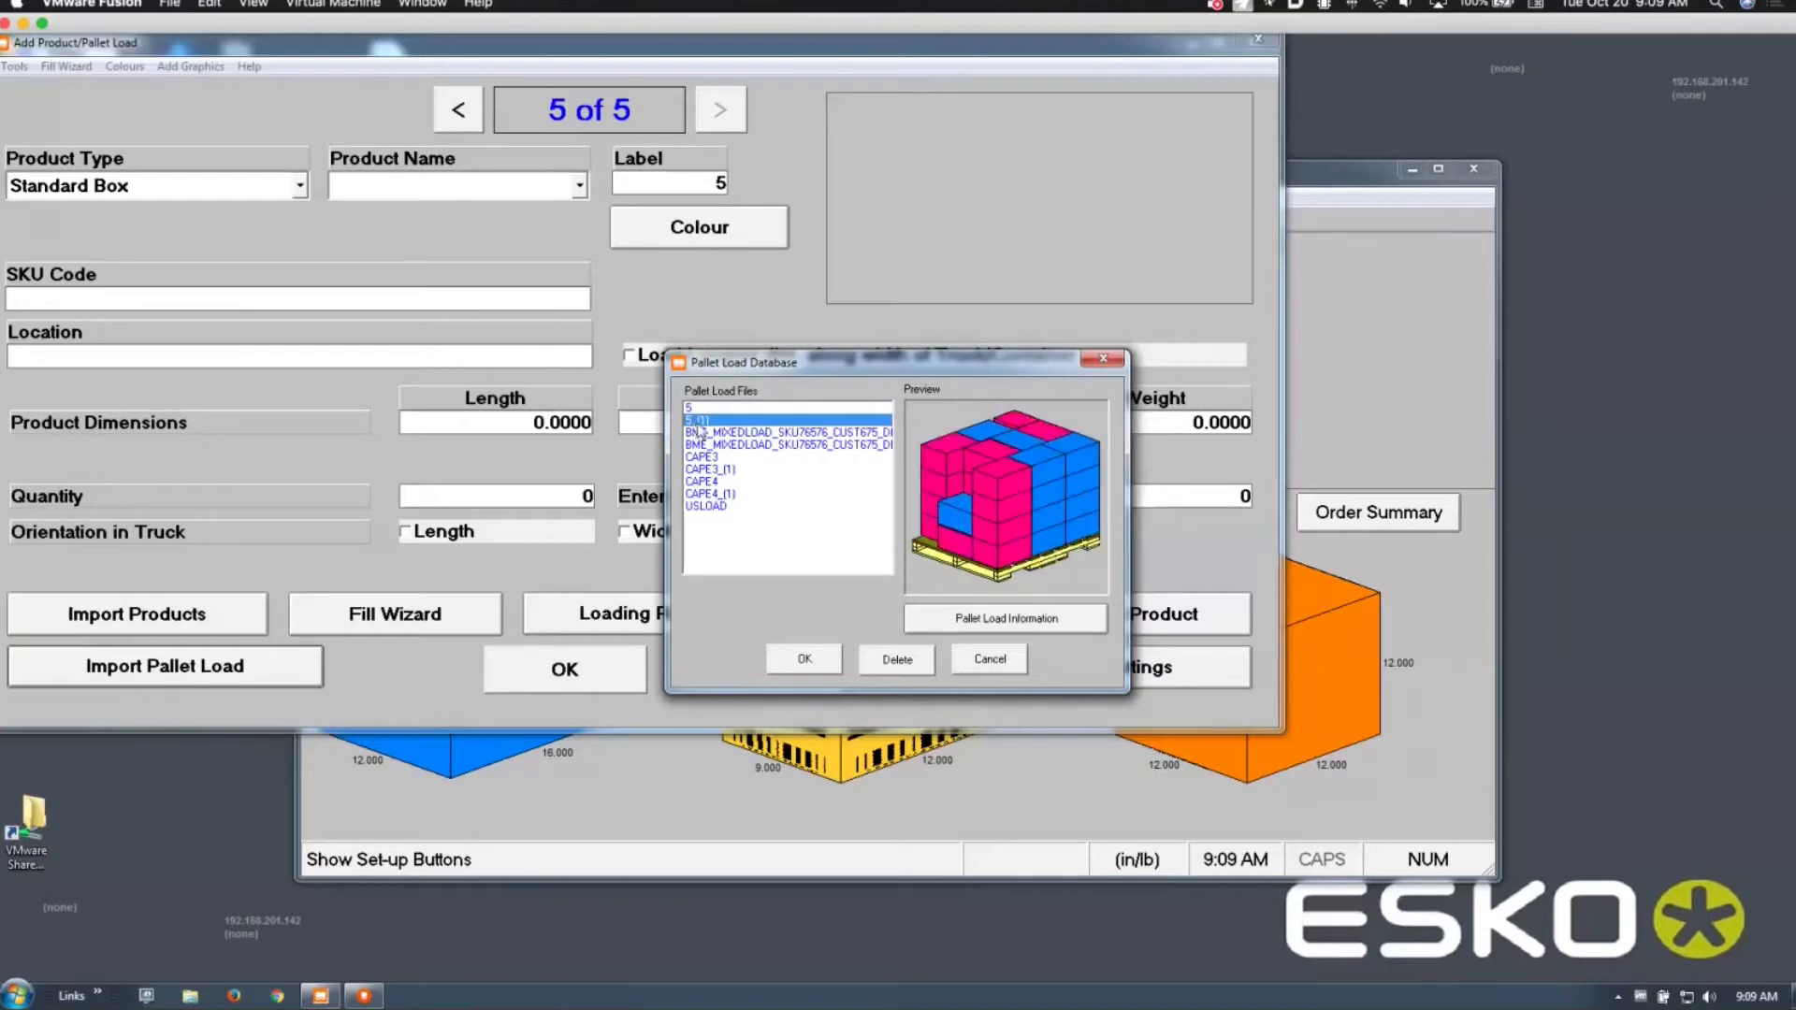
{"action": "left_click", "coordinate": [702, 409]}
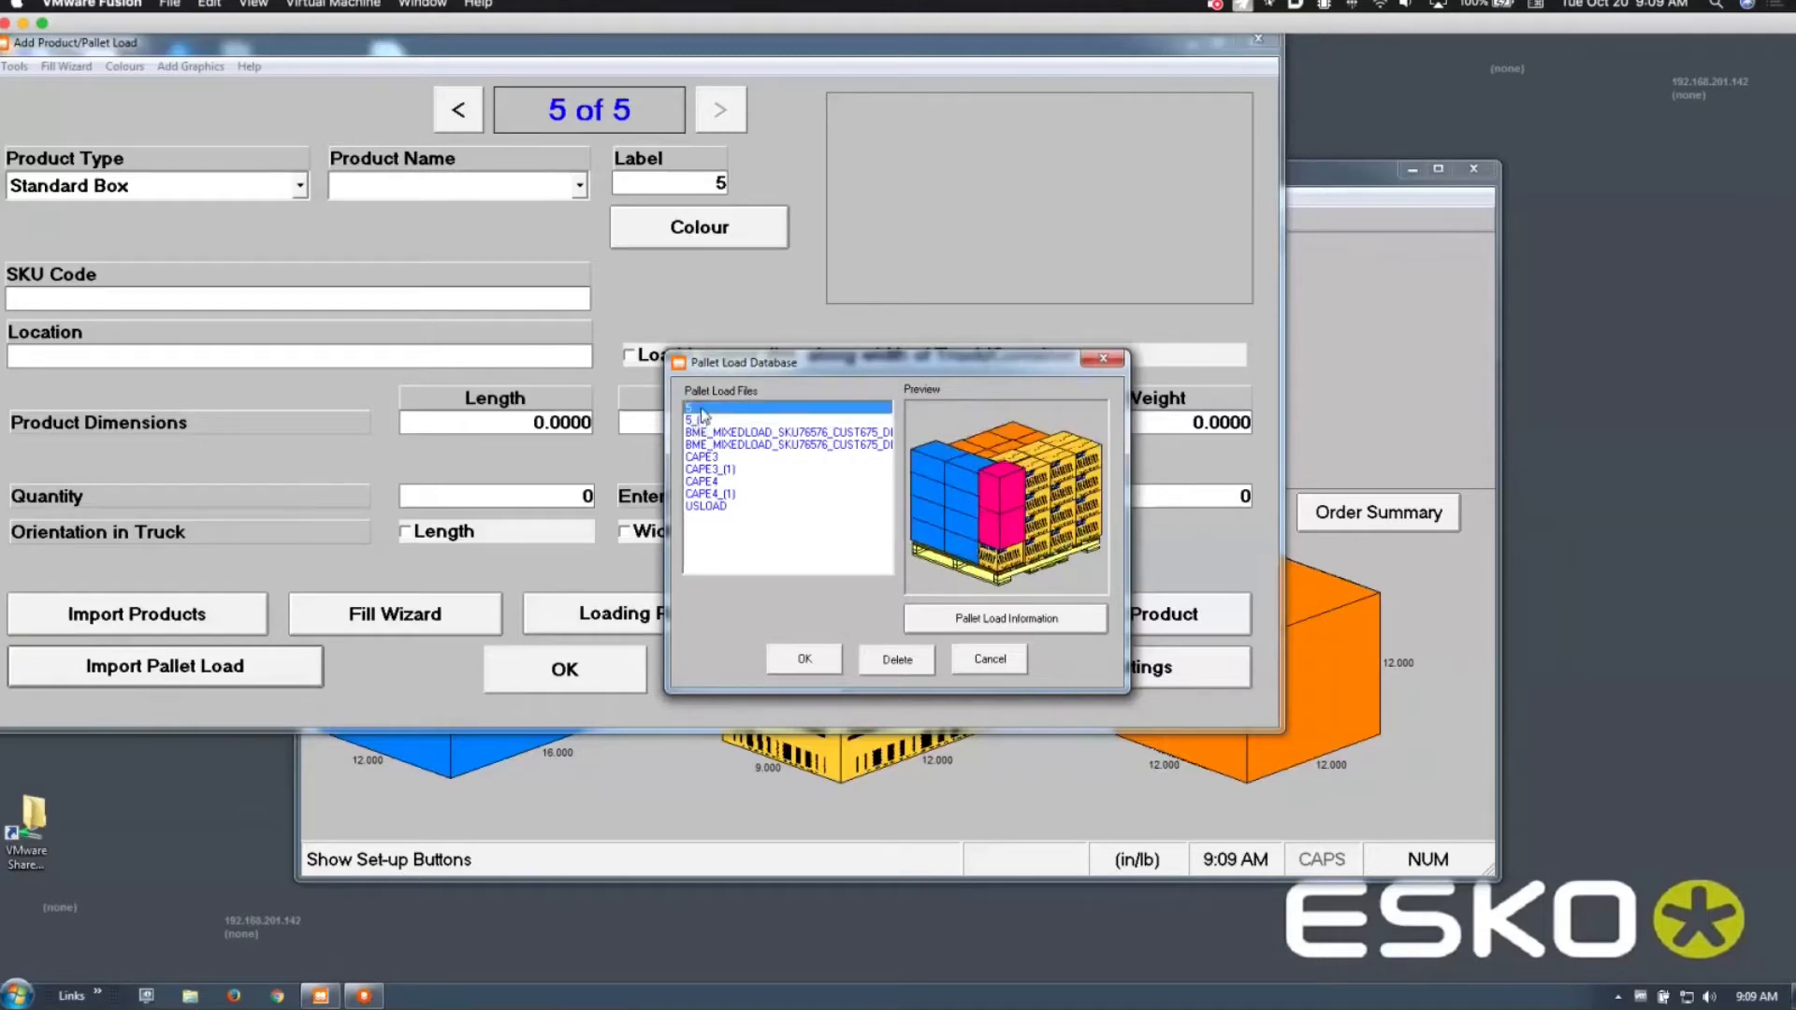
{"action": "left_click", "coordinate": [780, 658]}
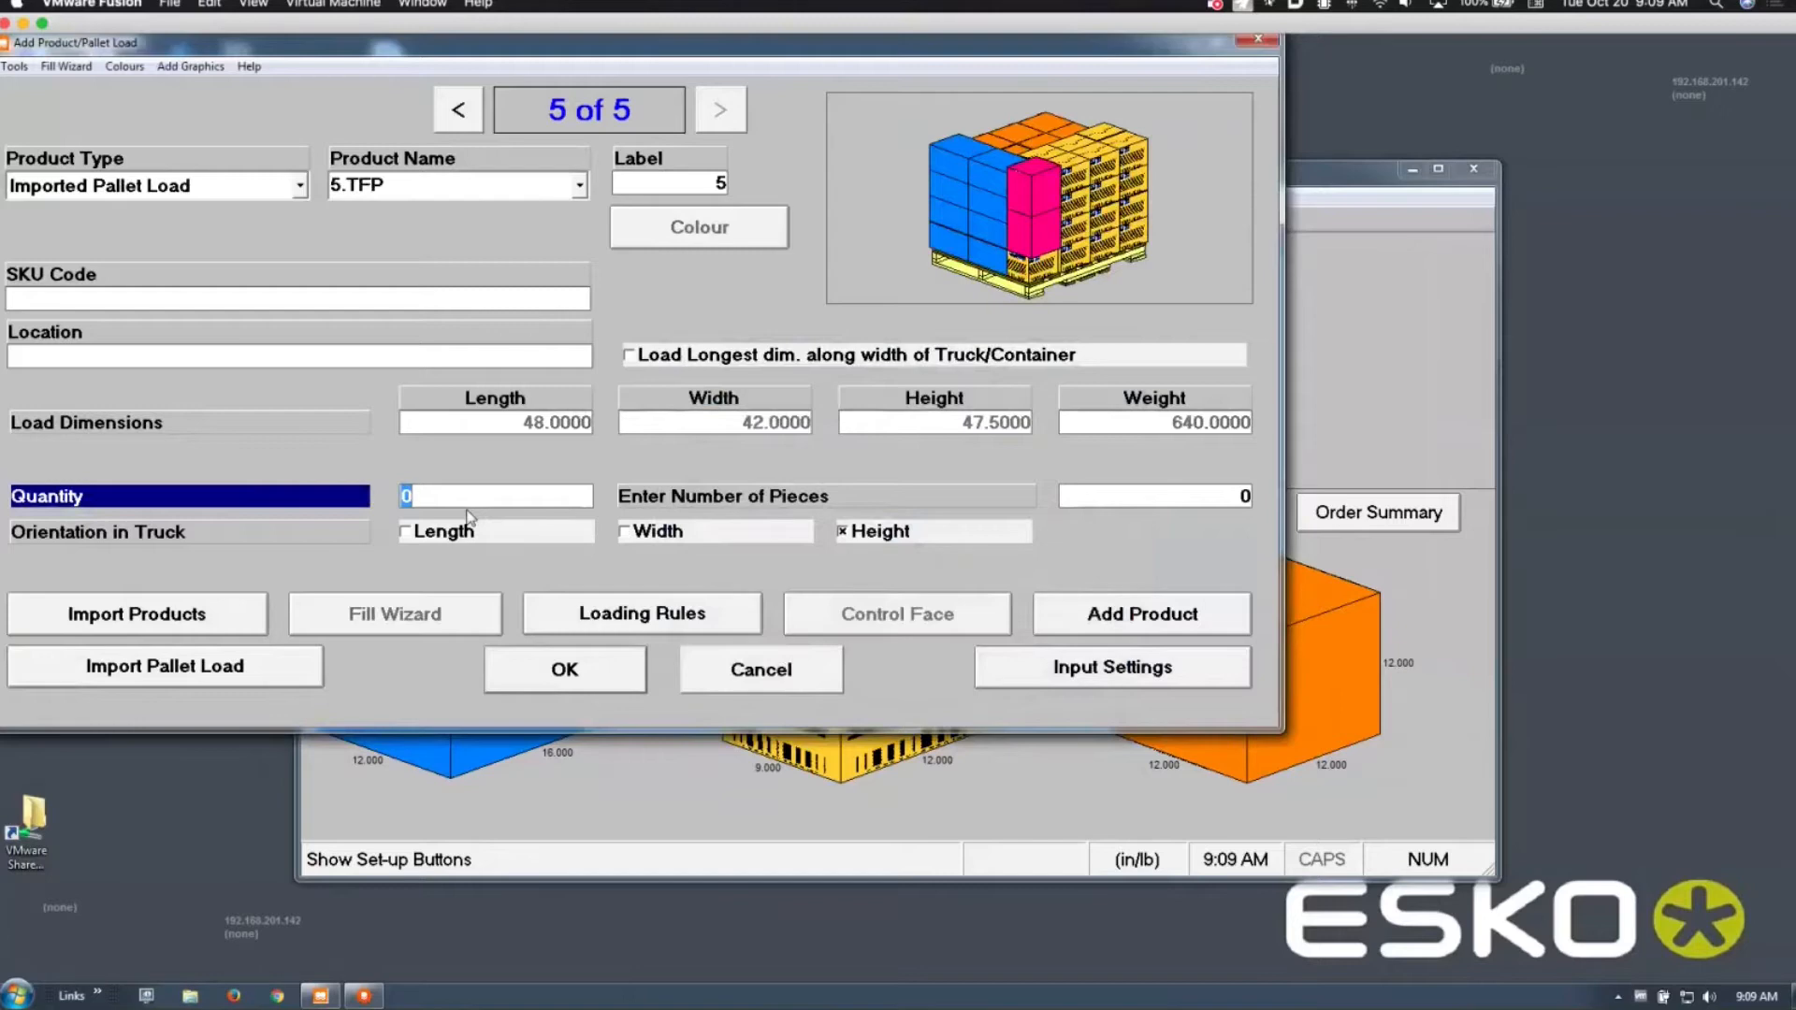
{"action": "type", "text": "10"}
{"action": "left_click", "coordinate": [549, 676]}
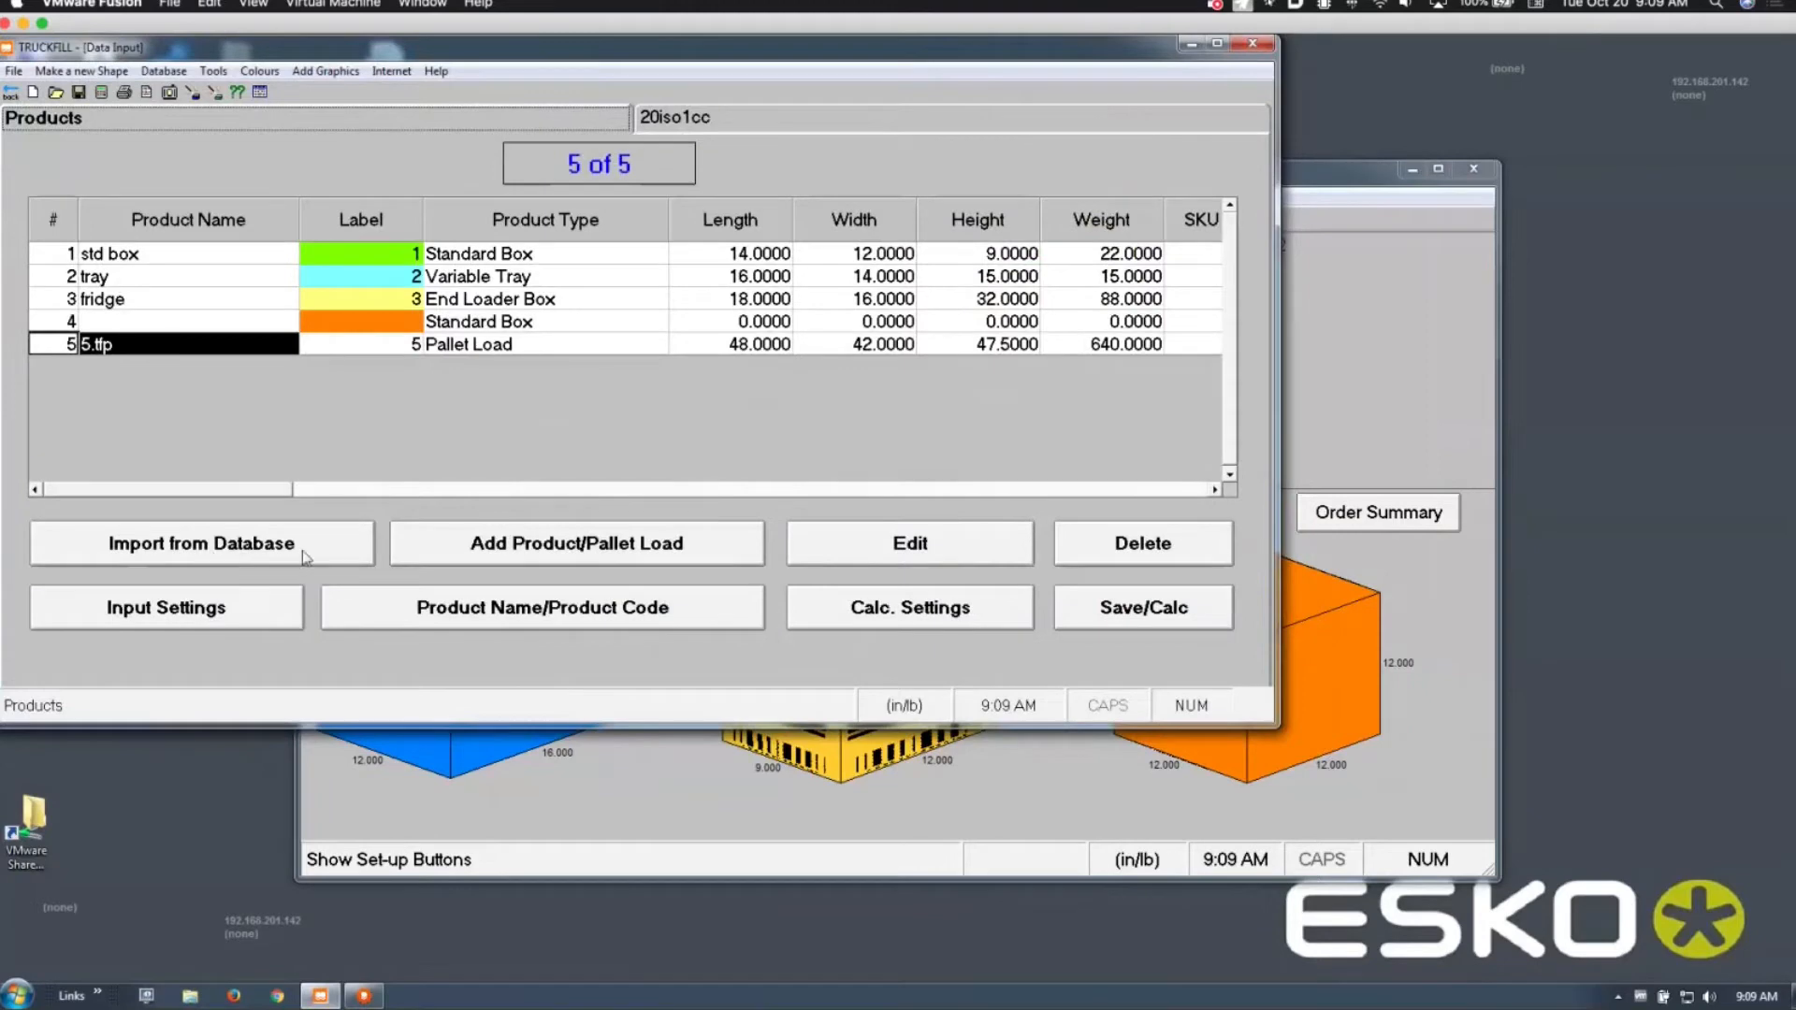
Step: Add the second imported pallet load, 5_(1), from the pallet load database with a quantity of 10
{"action": "left_click", "coordinate": [520, 551]}
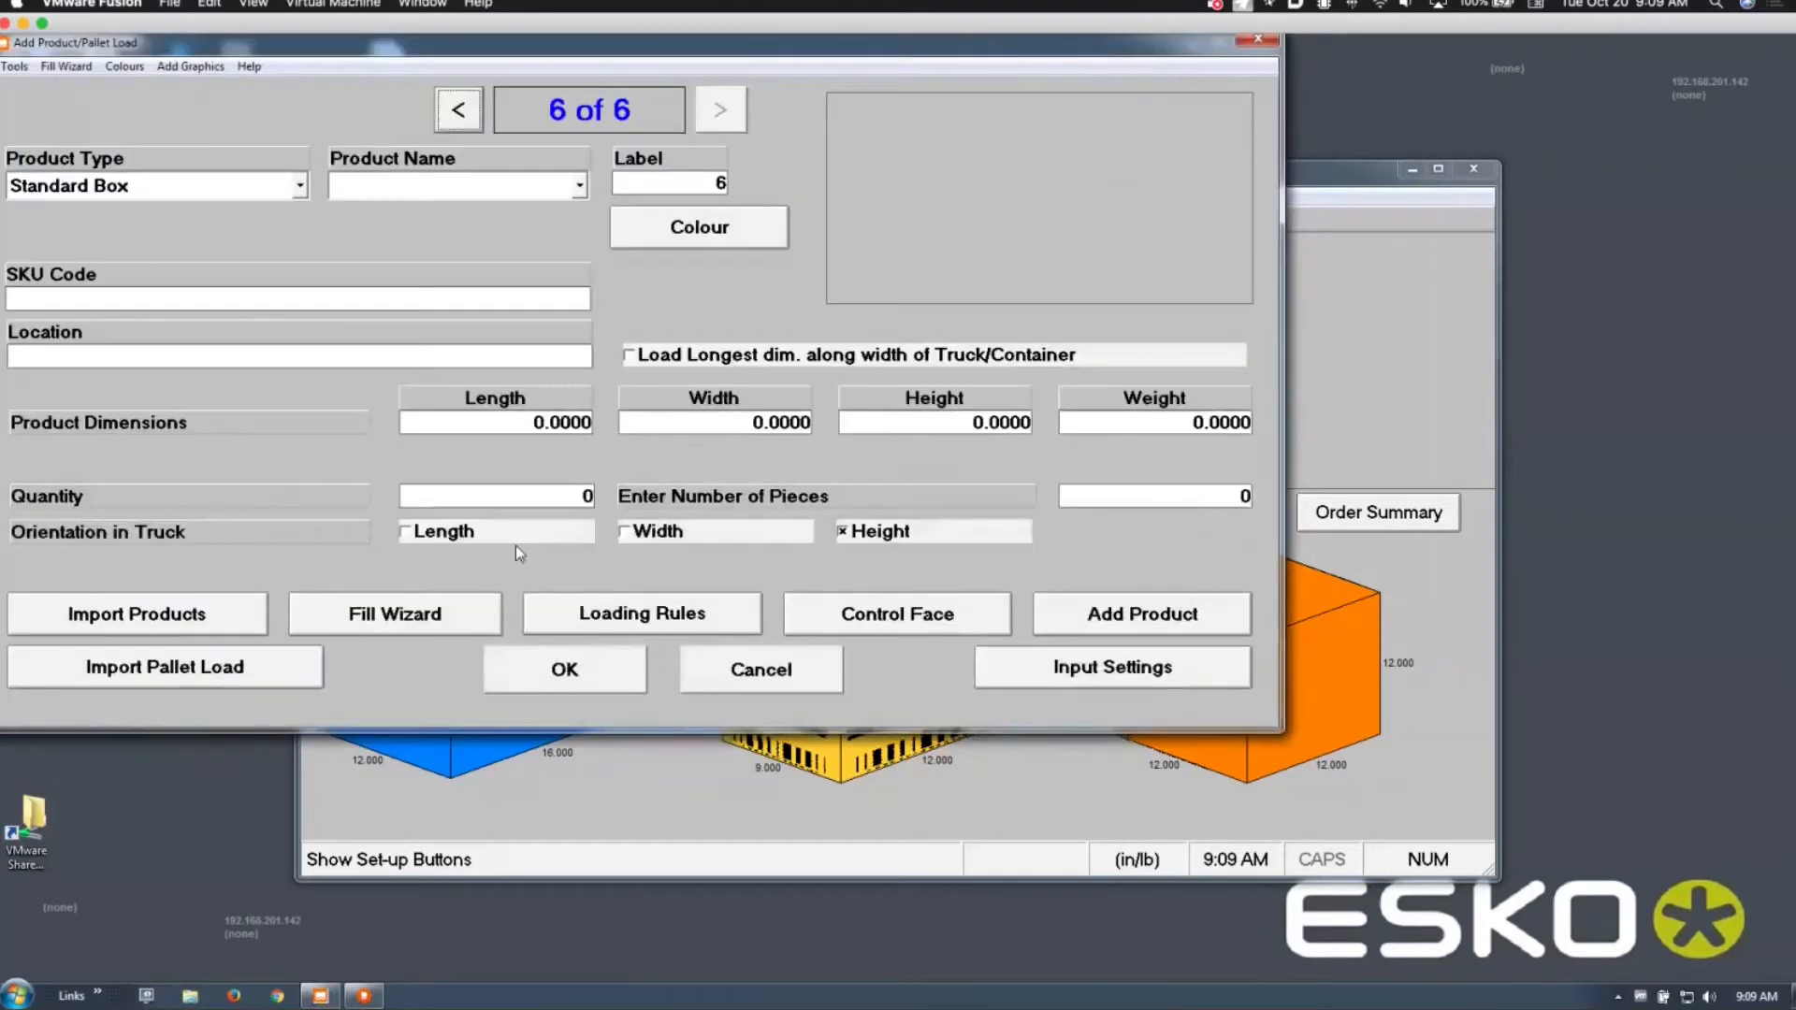
{"action": "left_click", "coordinate": [234, 673]}
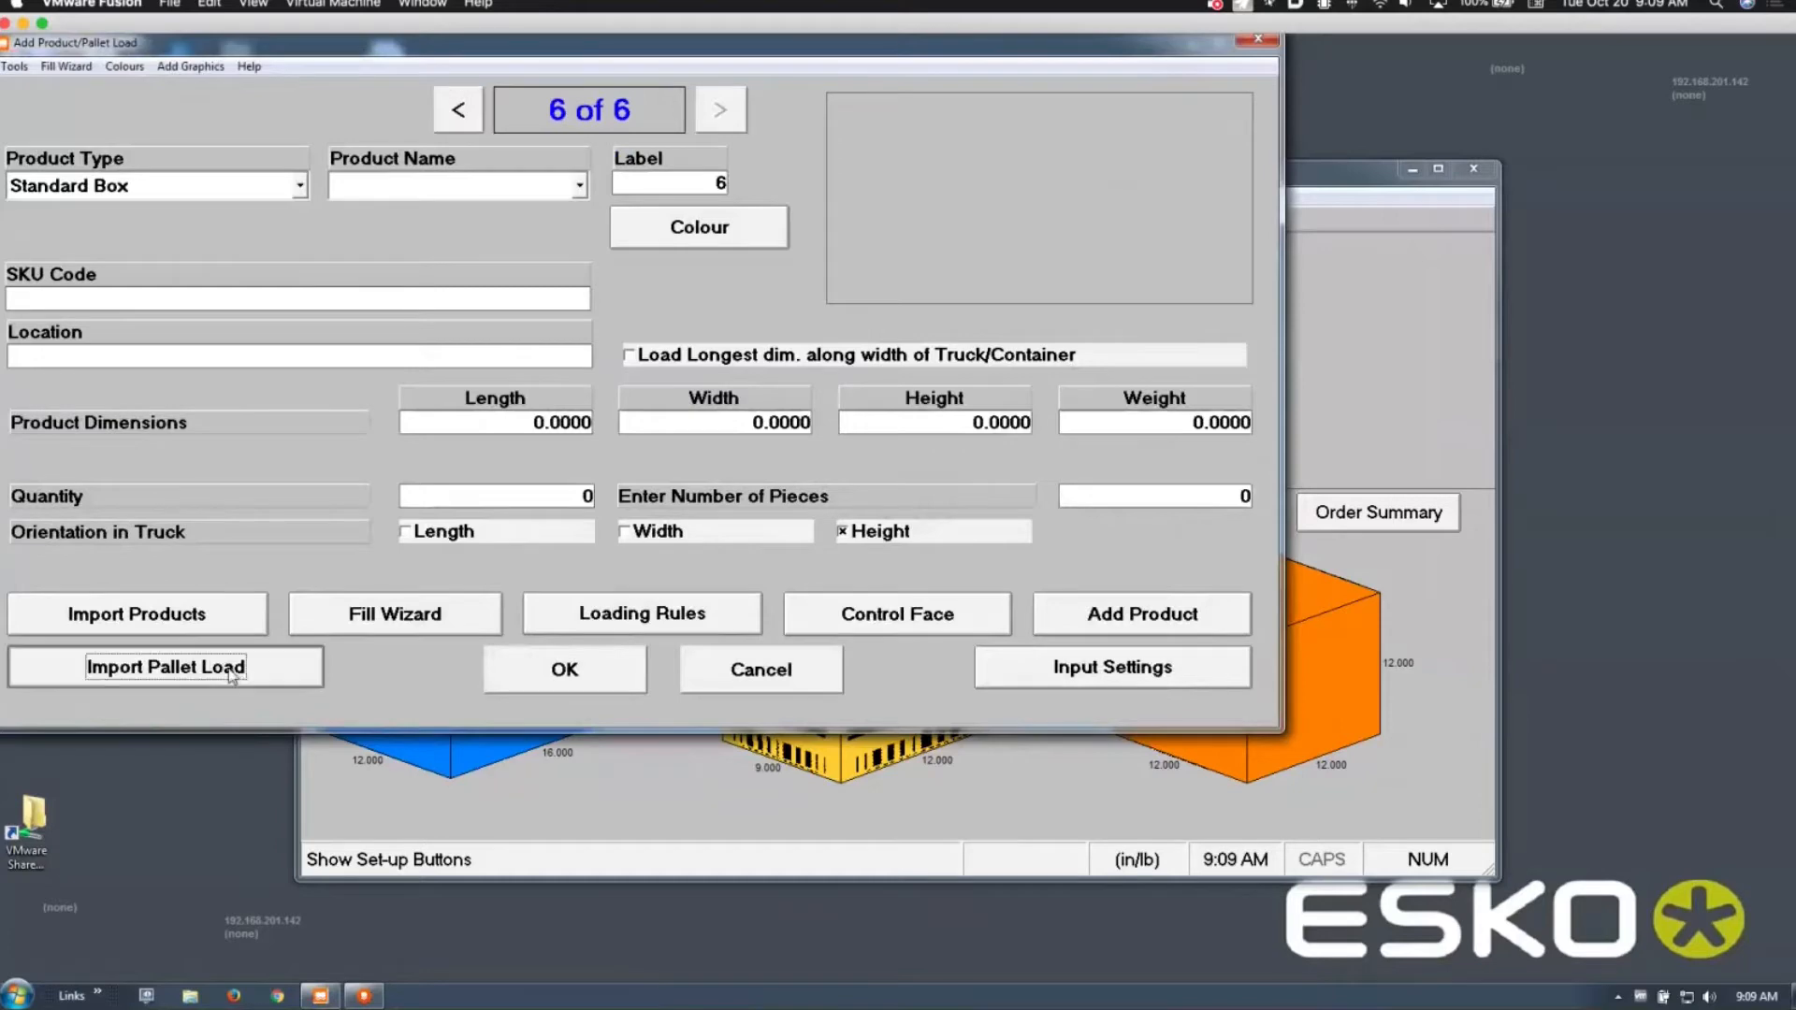
{"action": "left_click", "coordinate": [712, 422]}
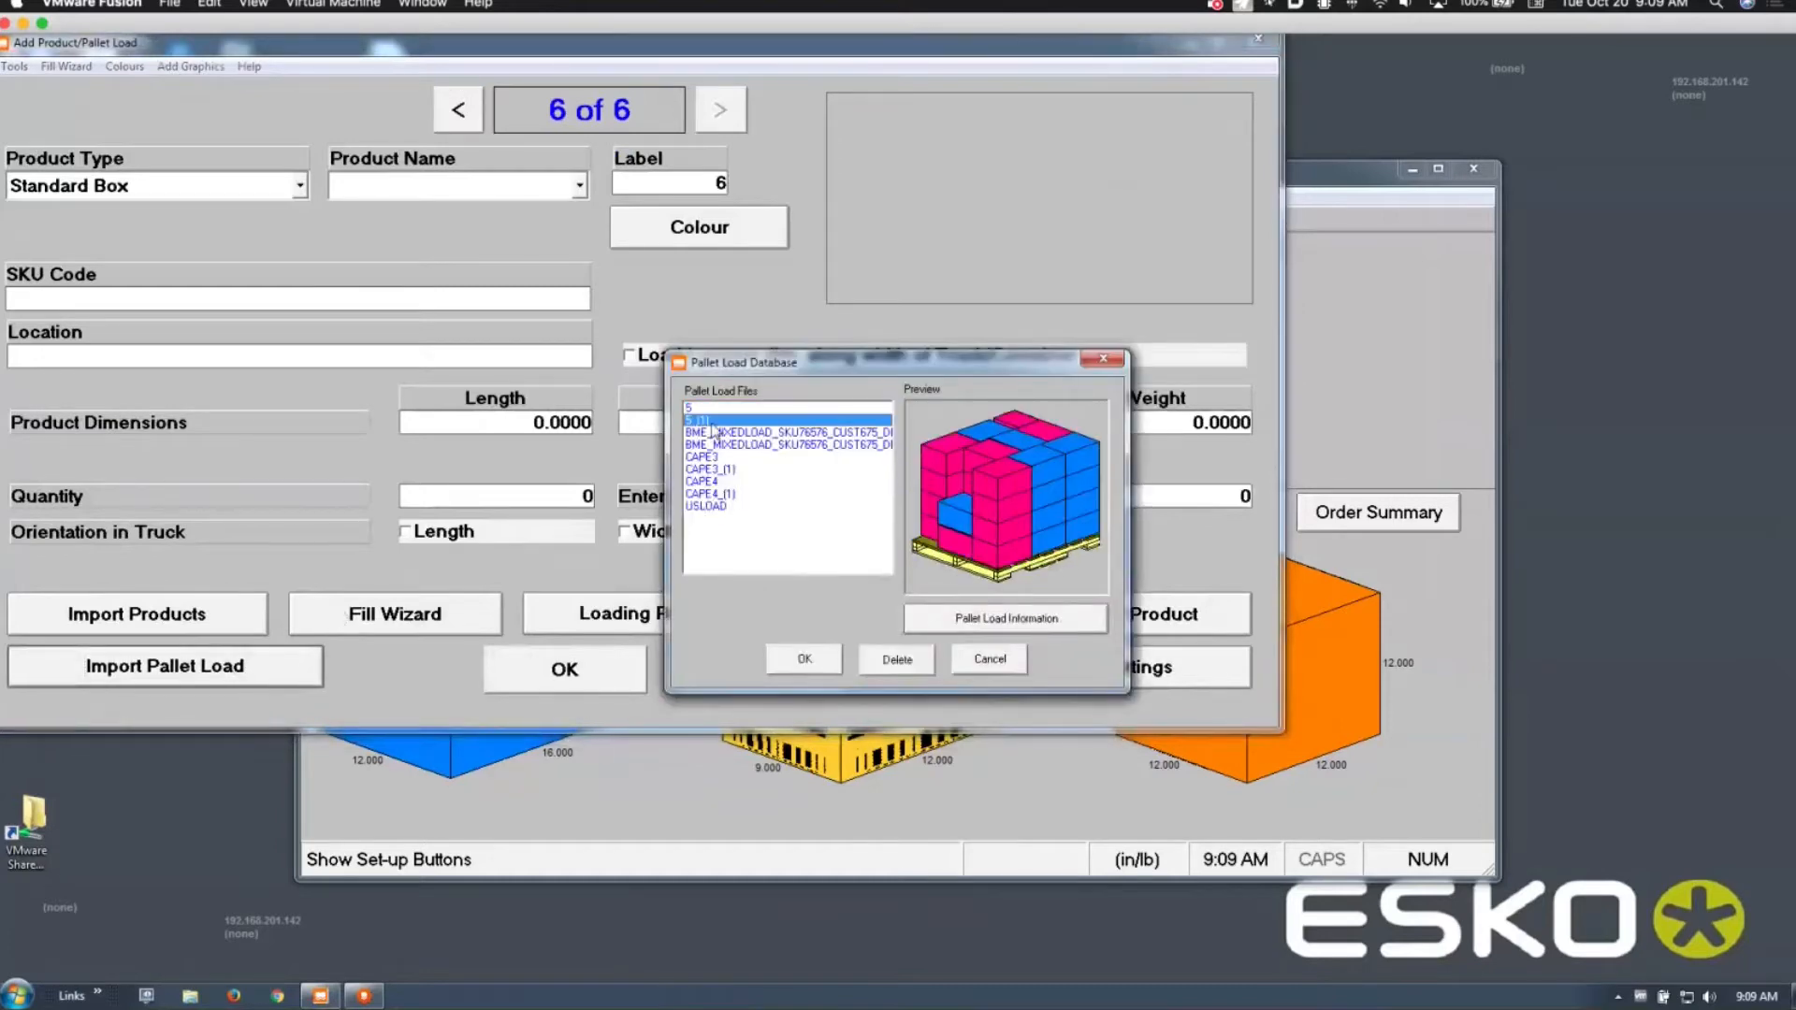
{"action": "left_click", "coordinate": [808, 662]}
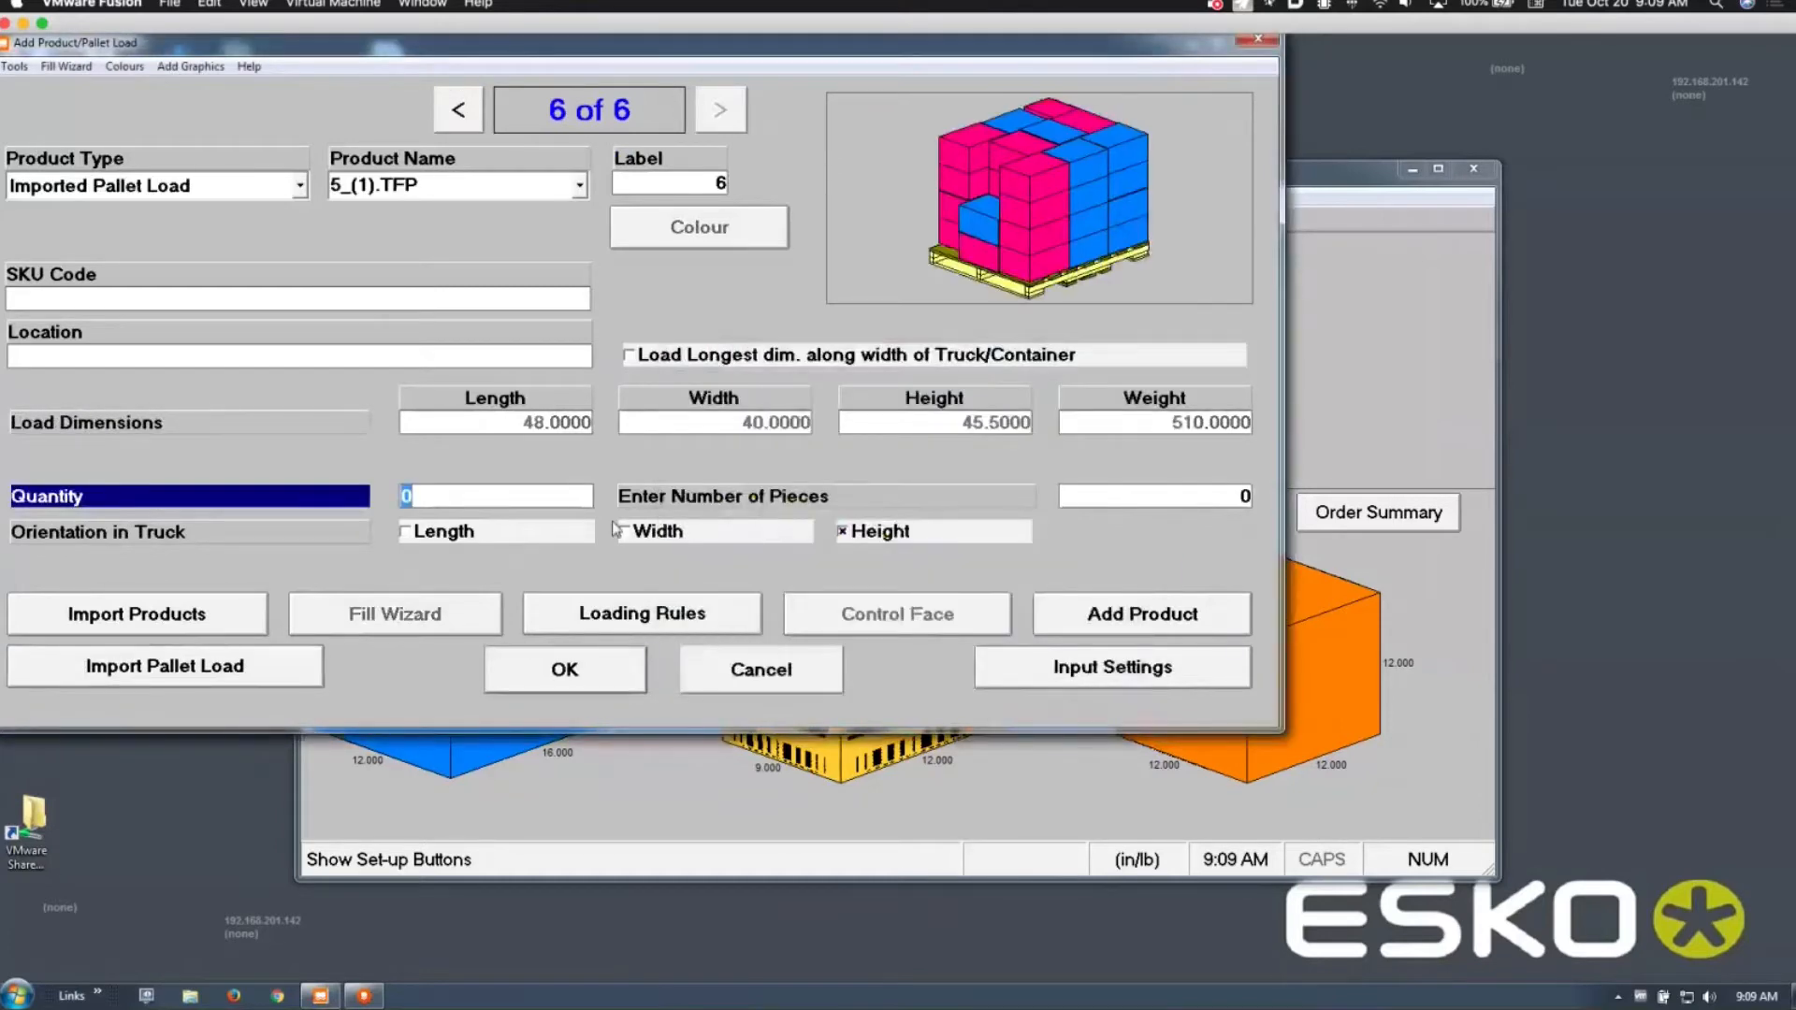
{"action": "type", "text": "10"}
{"action": "left_click", "coordinate": [565, 668]}
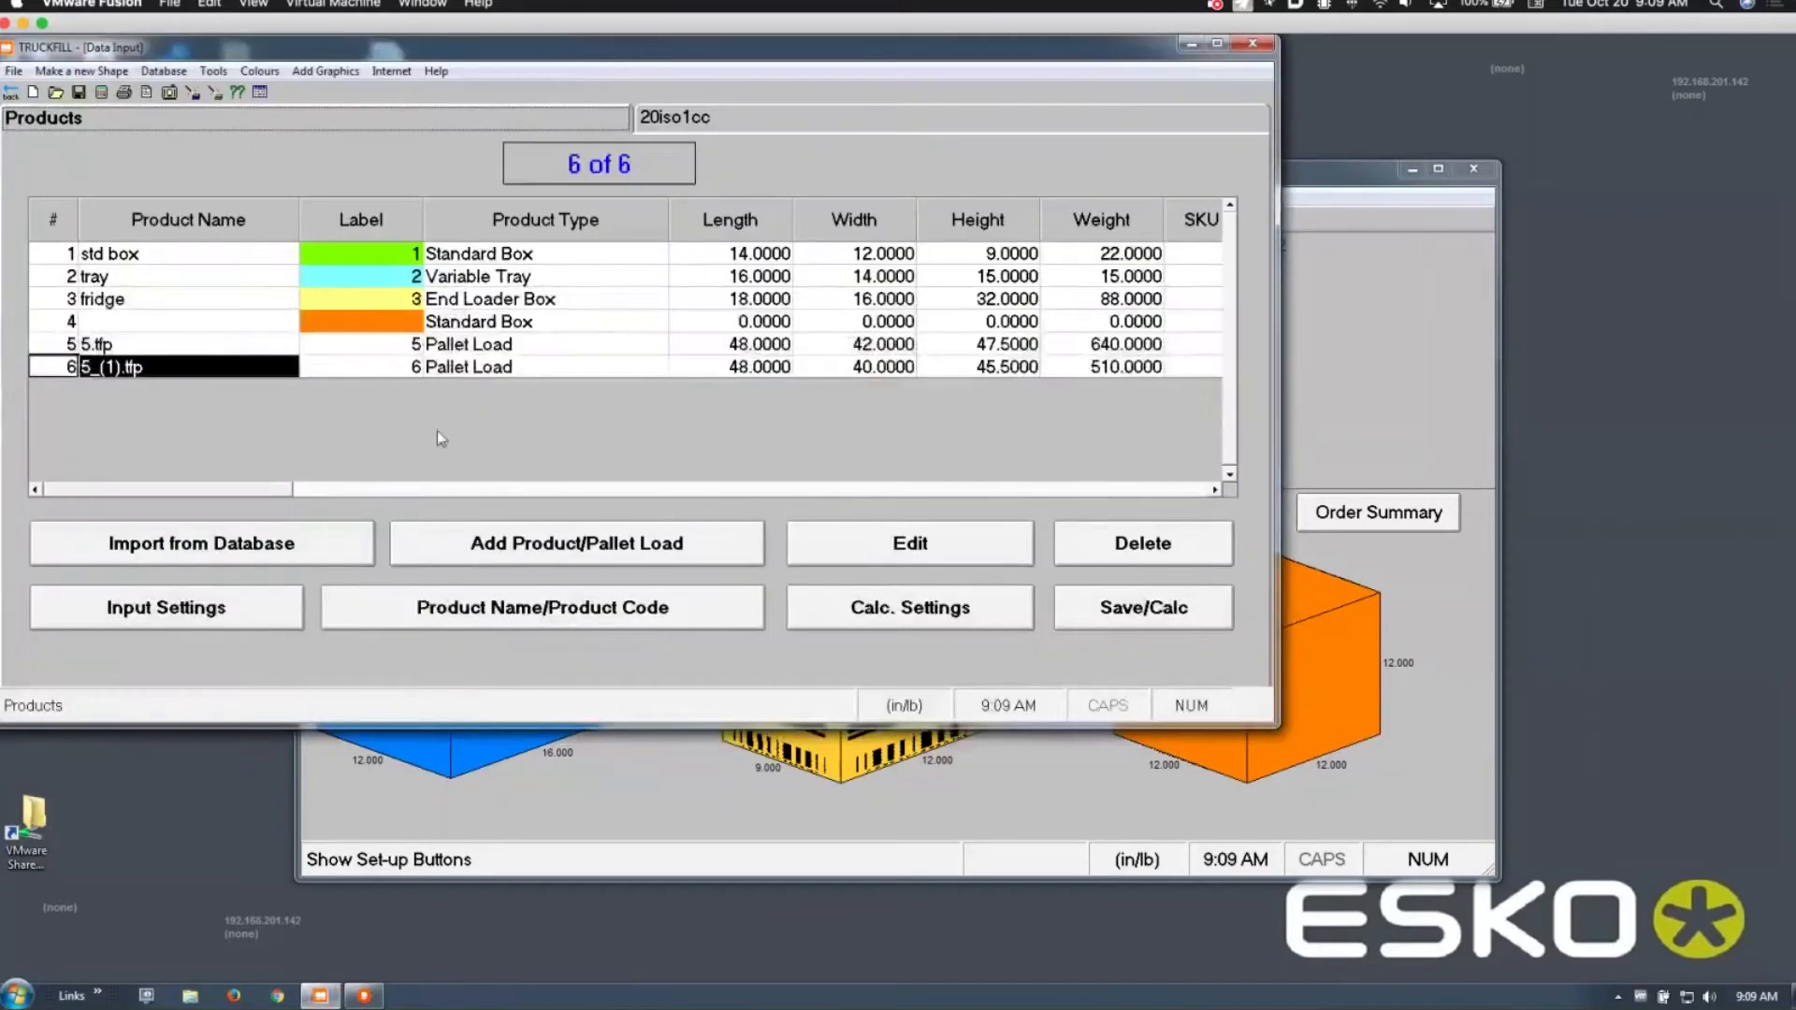
Step: Review the product details of pallet load 5.tfp and leave them without making changes
{"action": "left_click", "coordinate": [190, 350]}
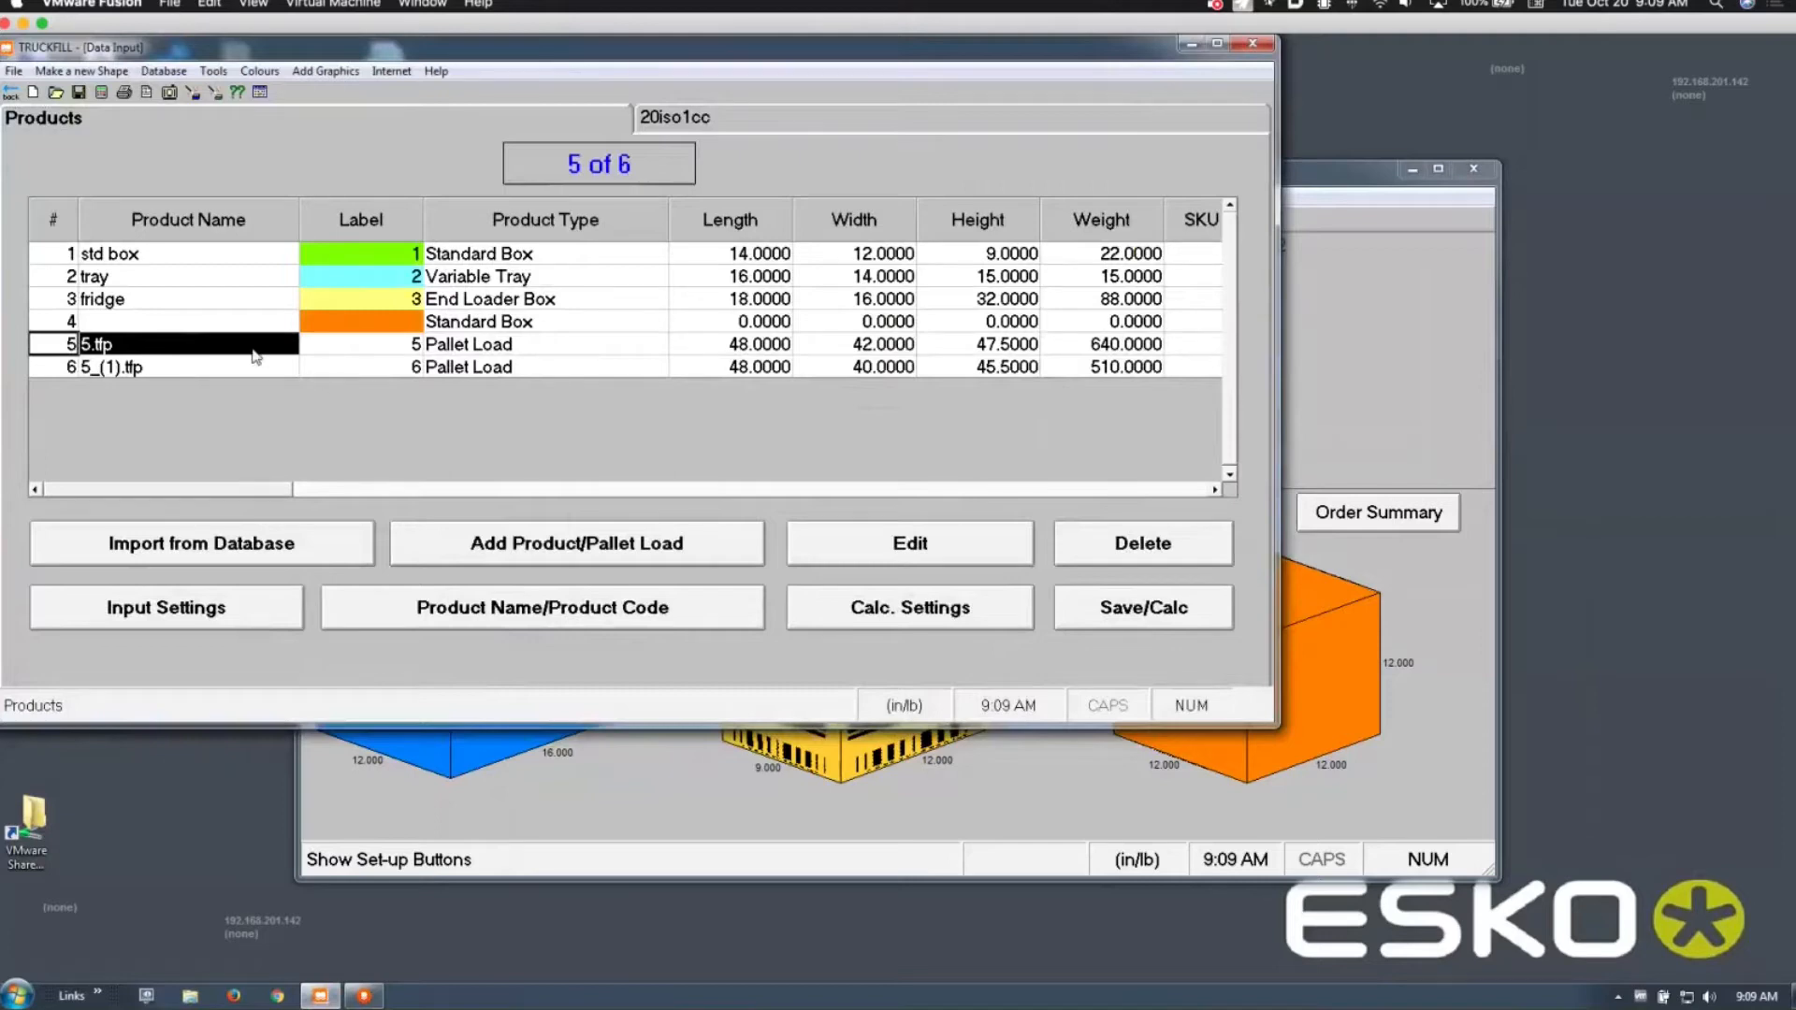
{"action": "double_click", "coordinate": [231, 352]}
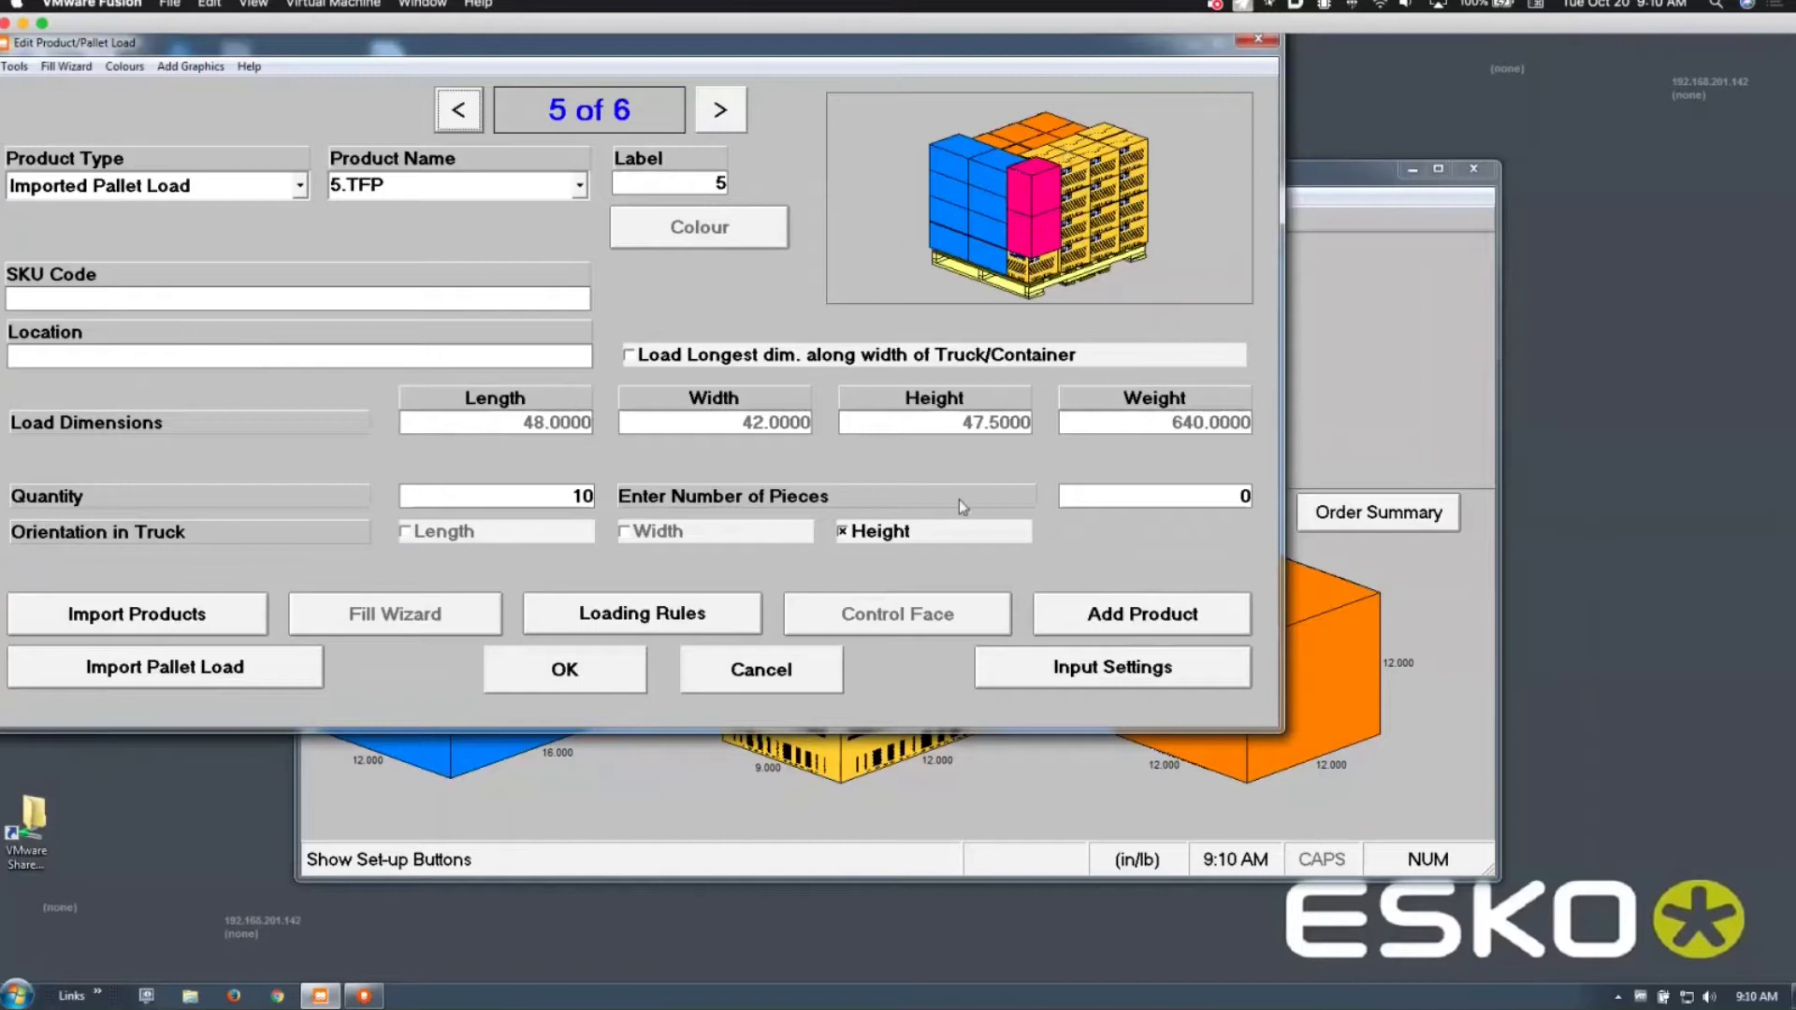
{"action": "left_click", "coordinate": [784, 671]}
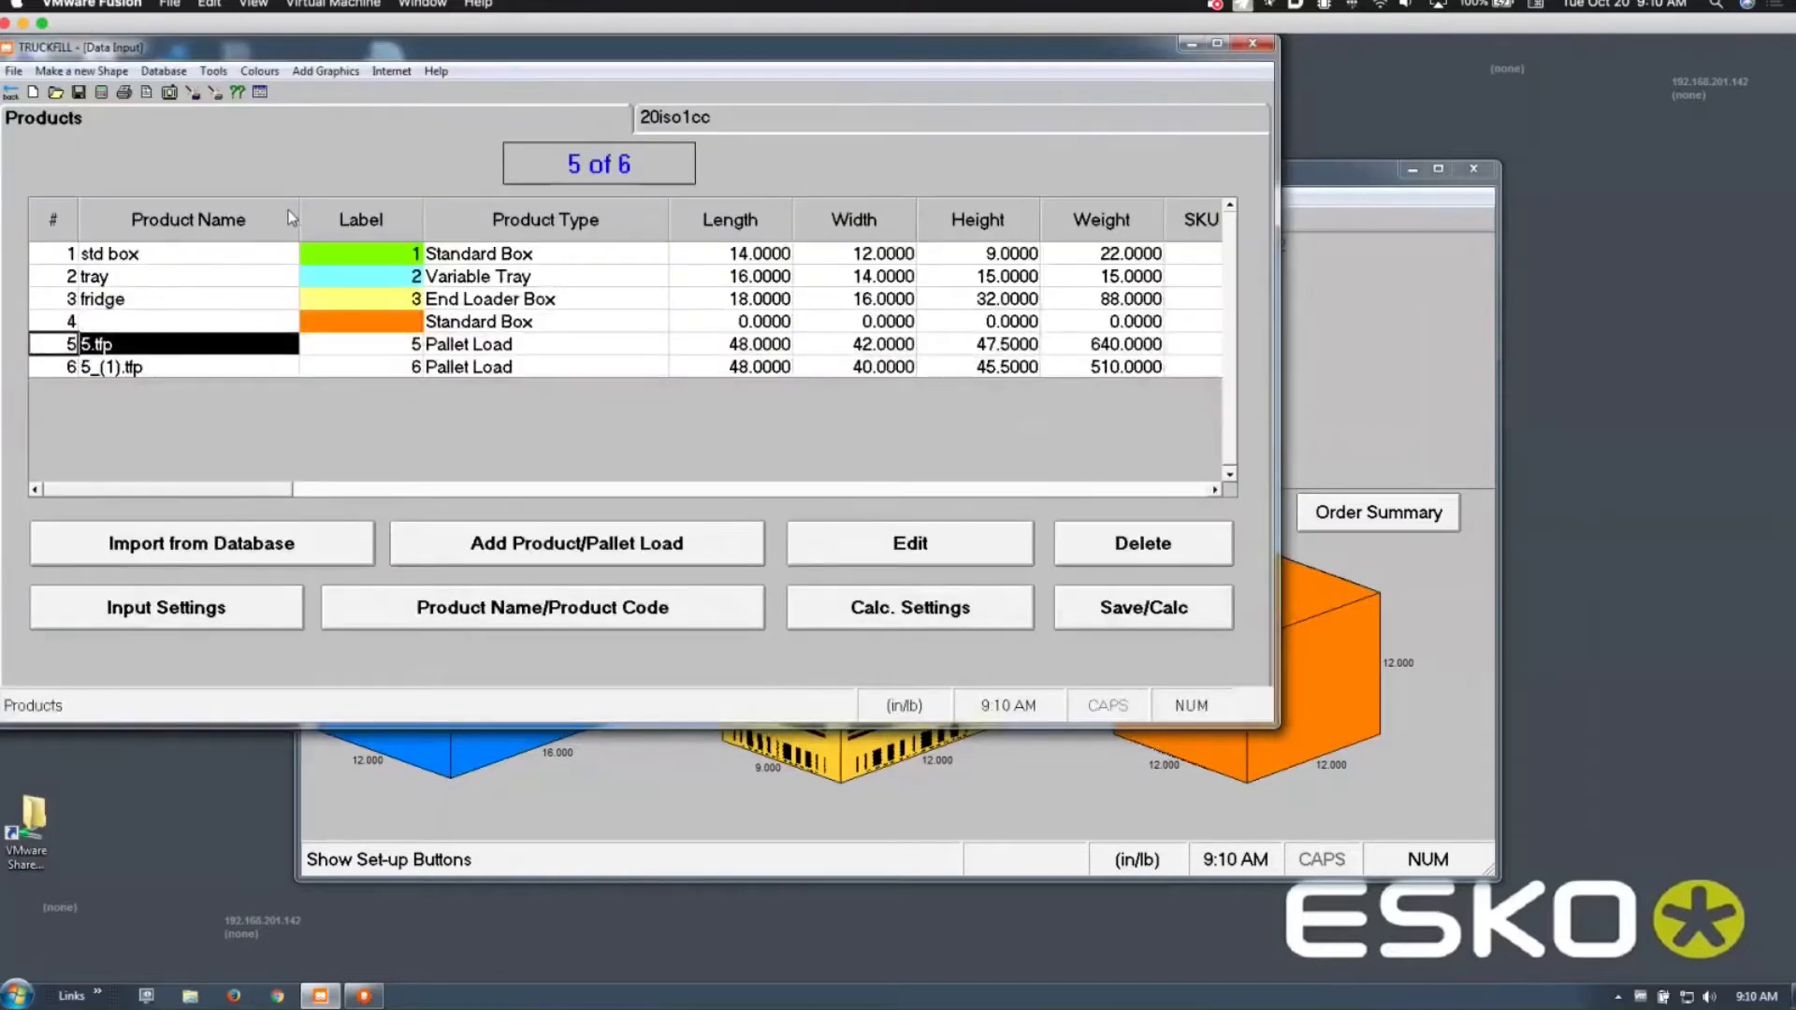
Step: Change the truck style to 40-DRY-M.LSC Maersk 40' Dry Freight
{"action": "left_click", "coordinate": [707, 117]}
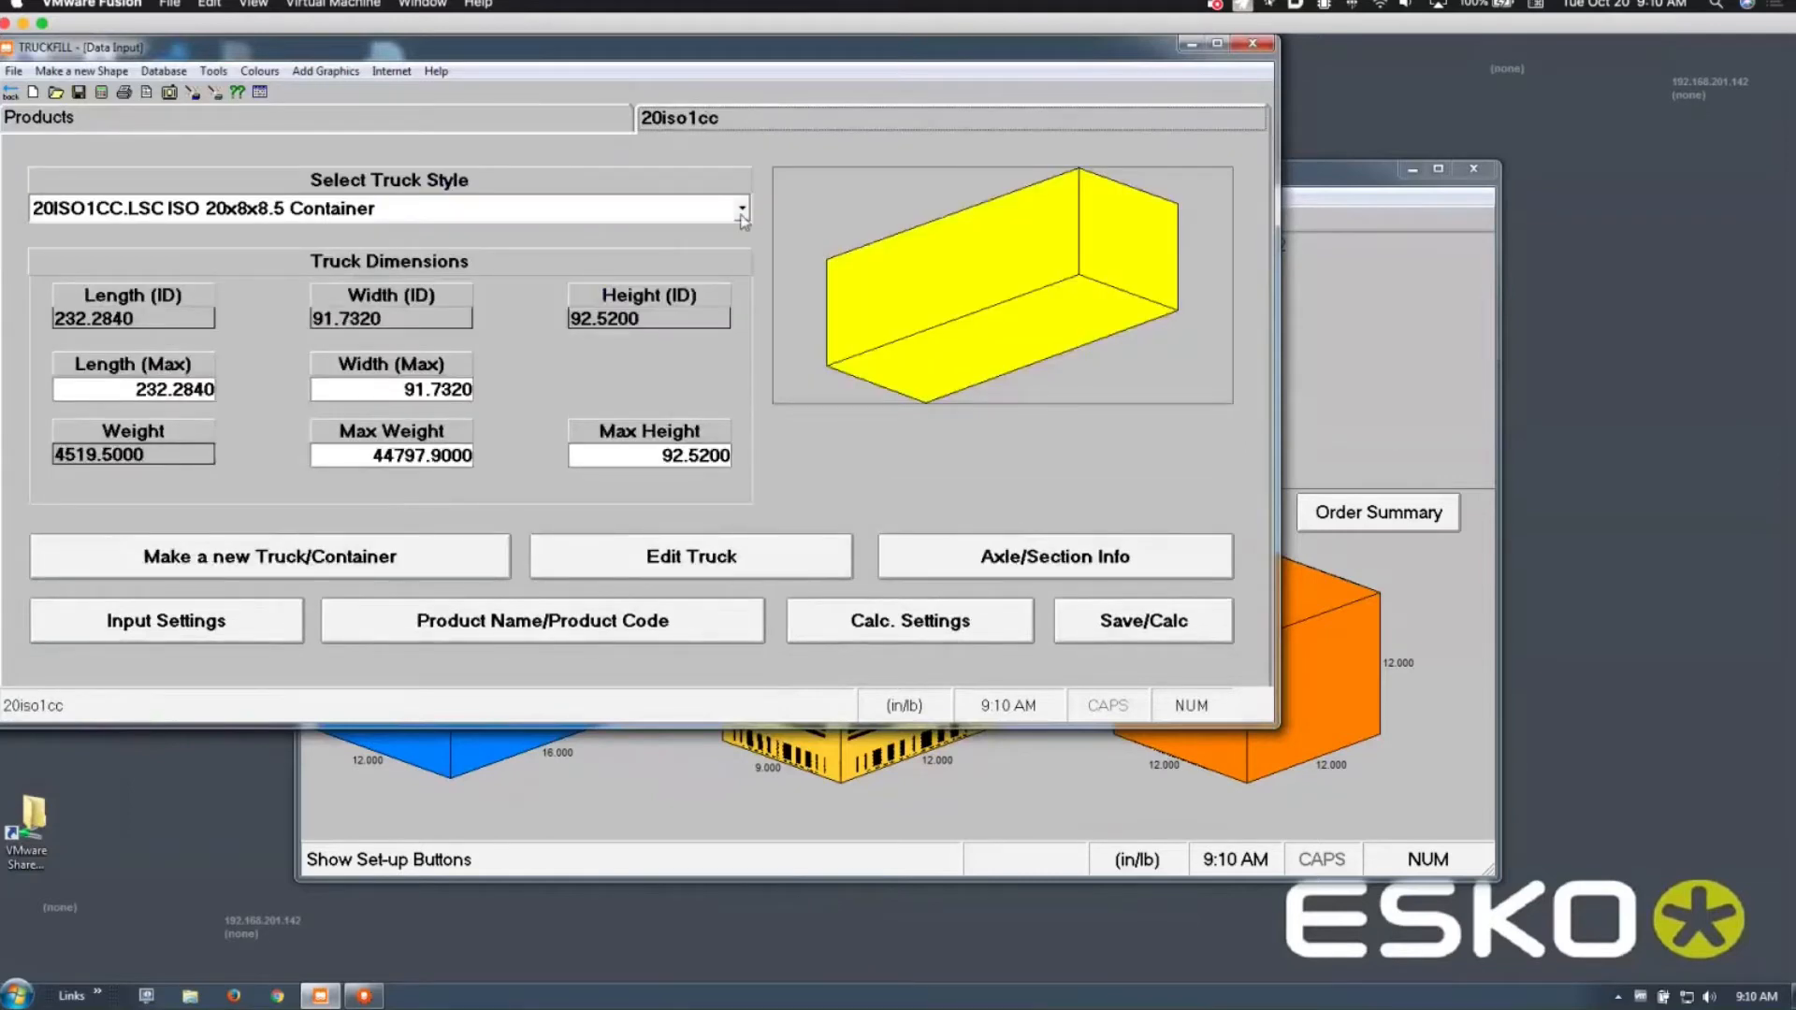
{"action": "left_click", "coordinate": [741, 210]}
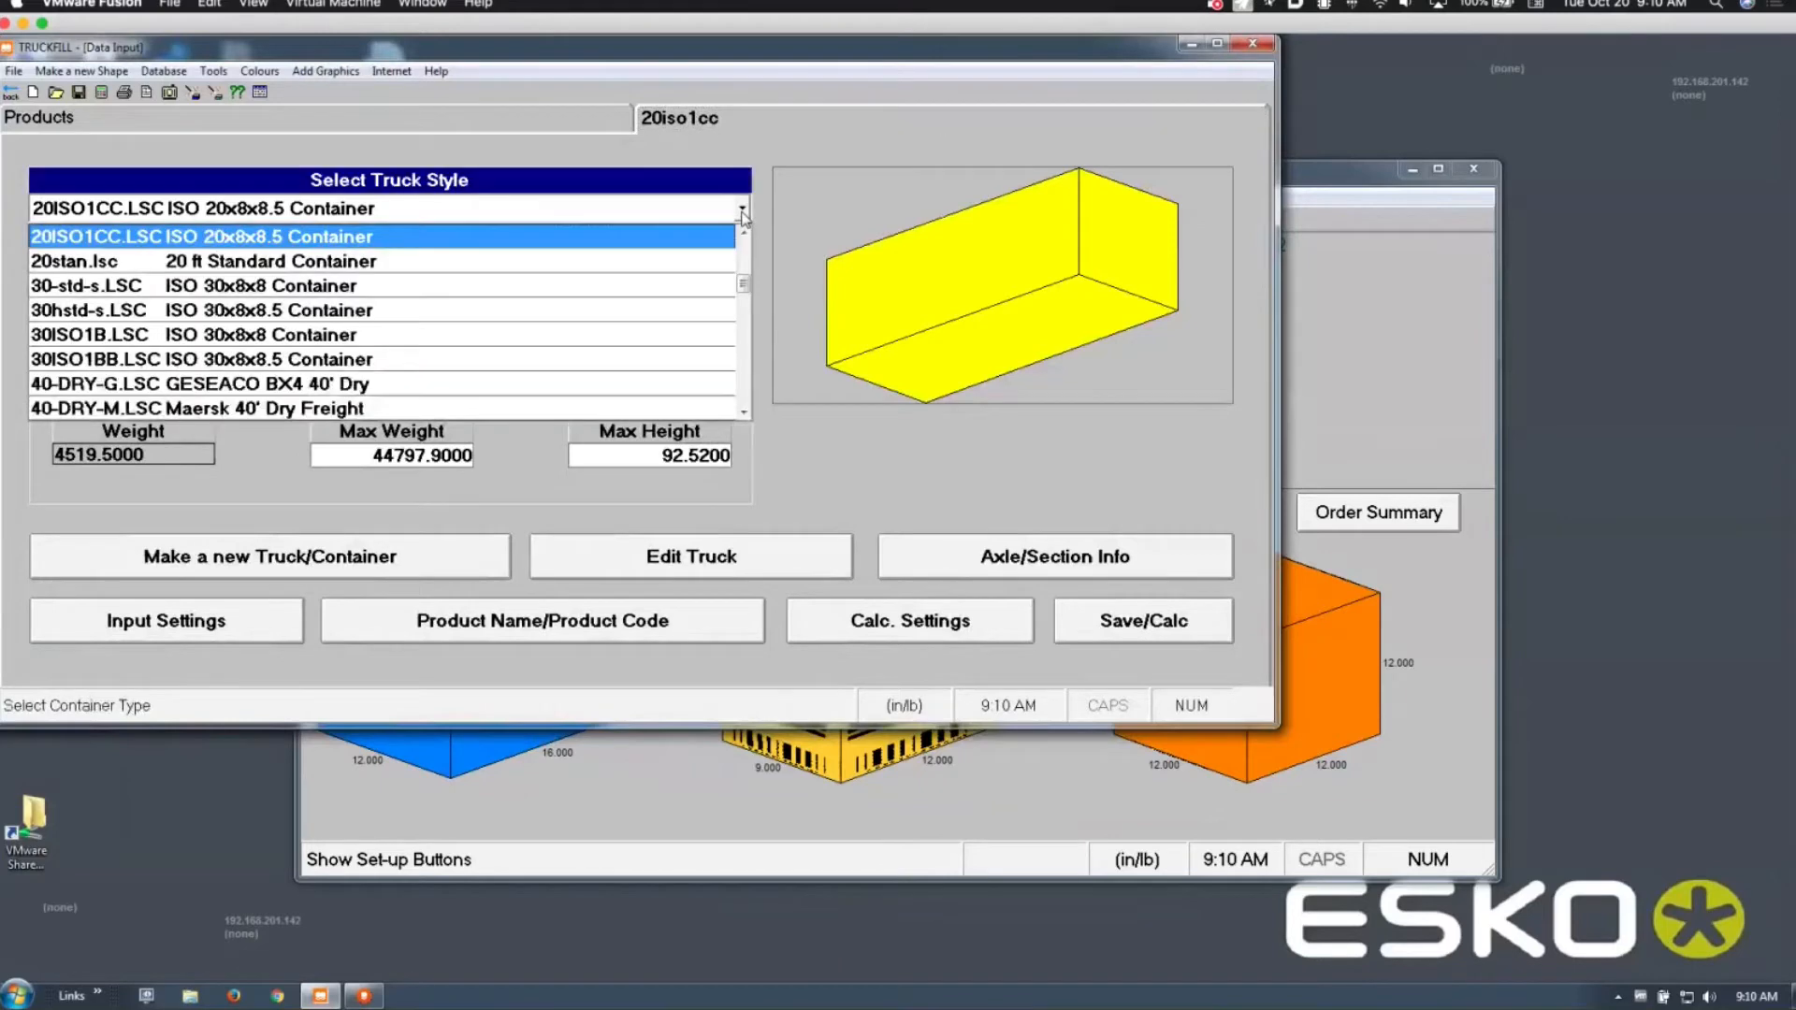
{"action": "left_click", "coordinate": [659, 409]}
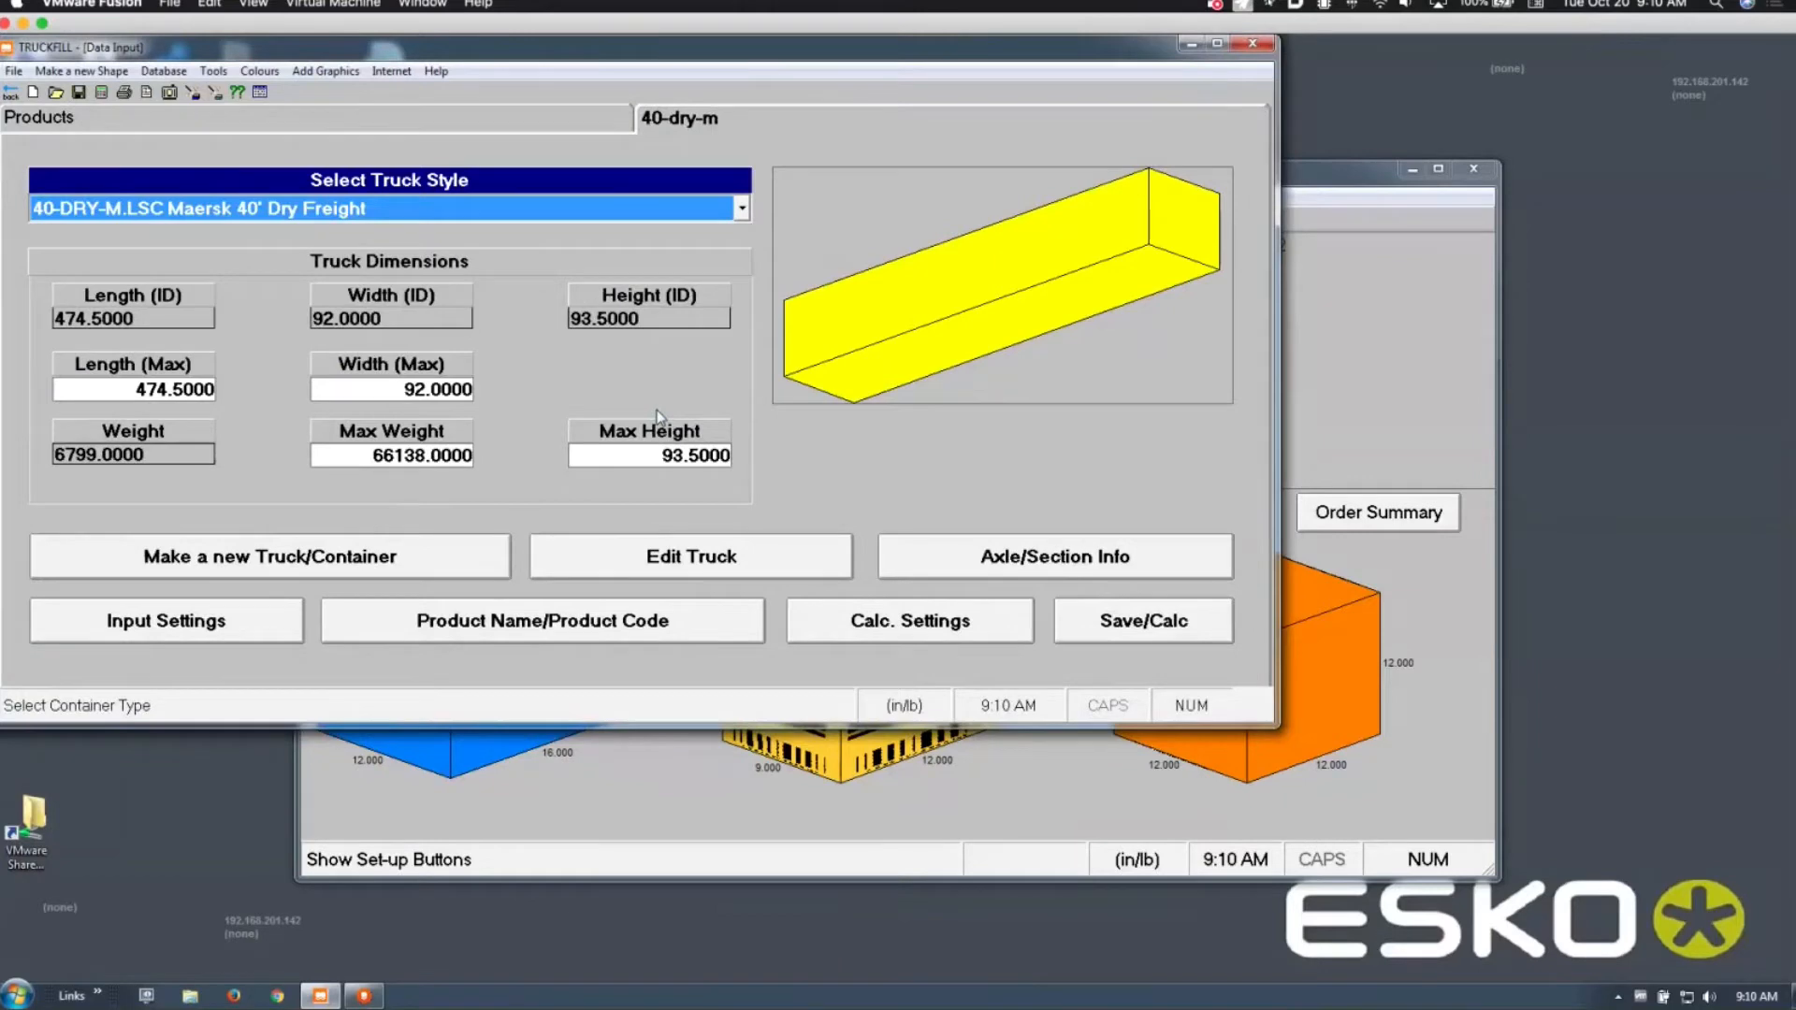
Step: Compare the container's maximum height in TRUCKFILL with the 48x40 pallet's maximum load height in Display Pallet, ending in TRUCKFILL
{"action": "left_click", "coordinate": [659, 460]}
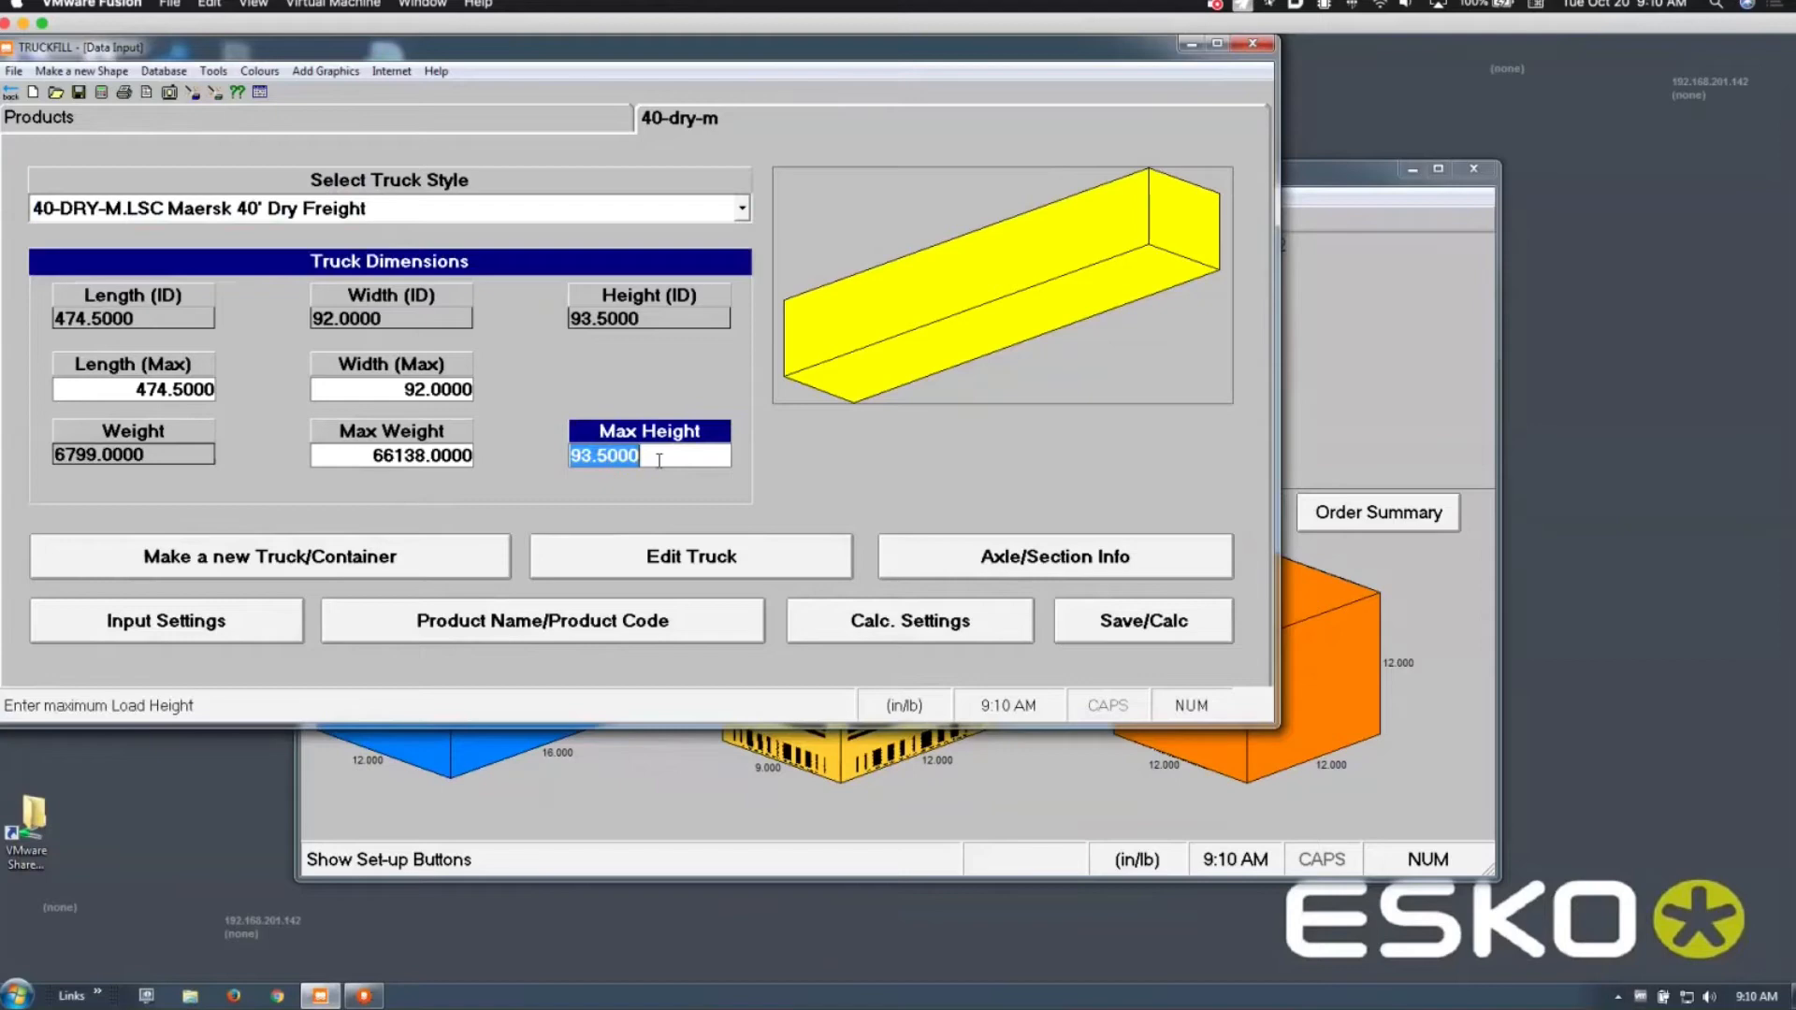
{"action": "left_click", "coordinate": [1327, 383]}
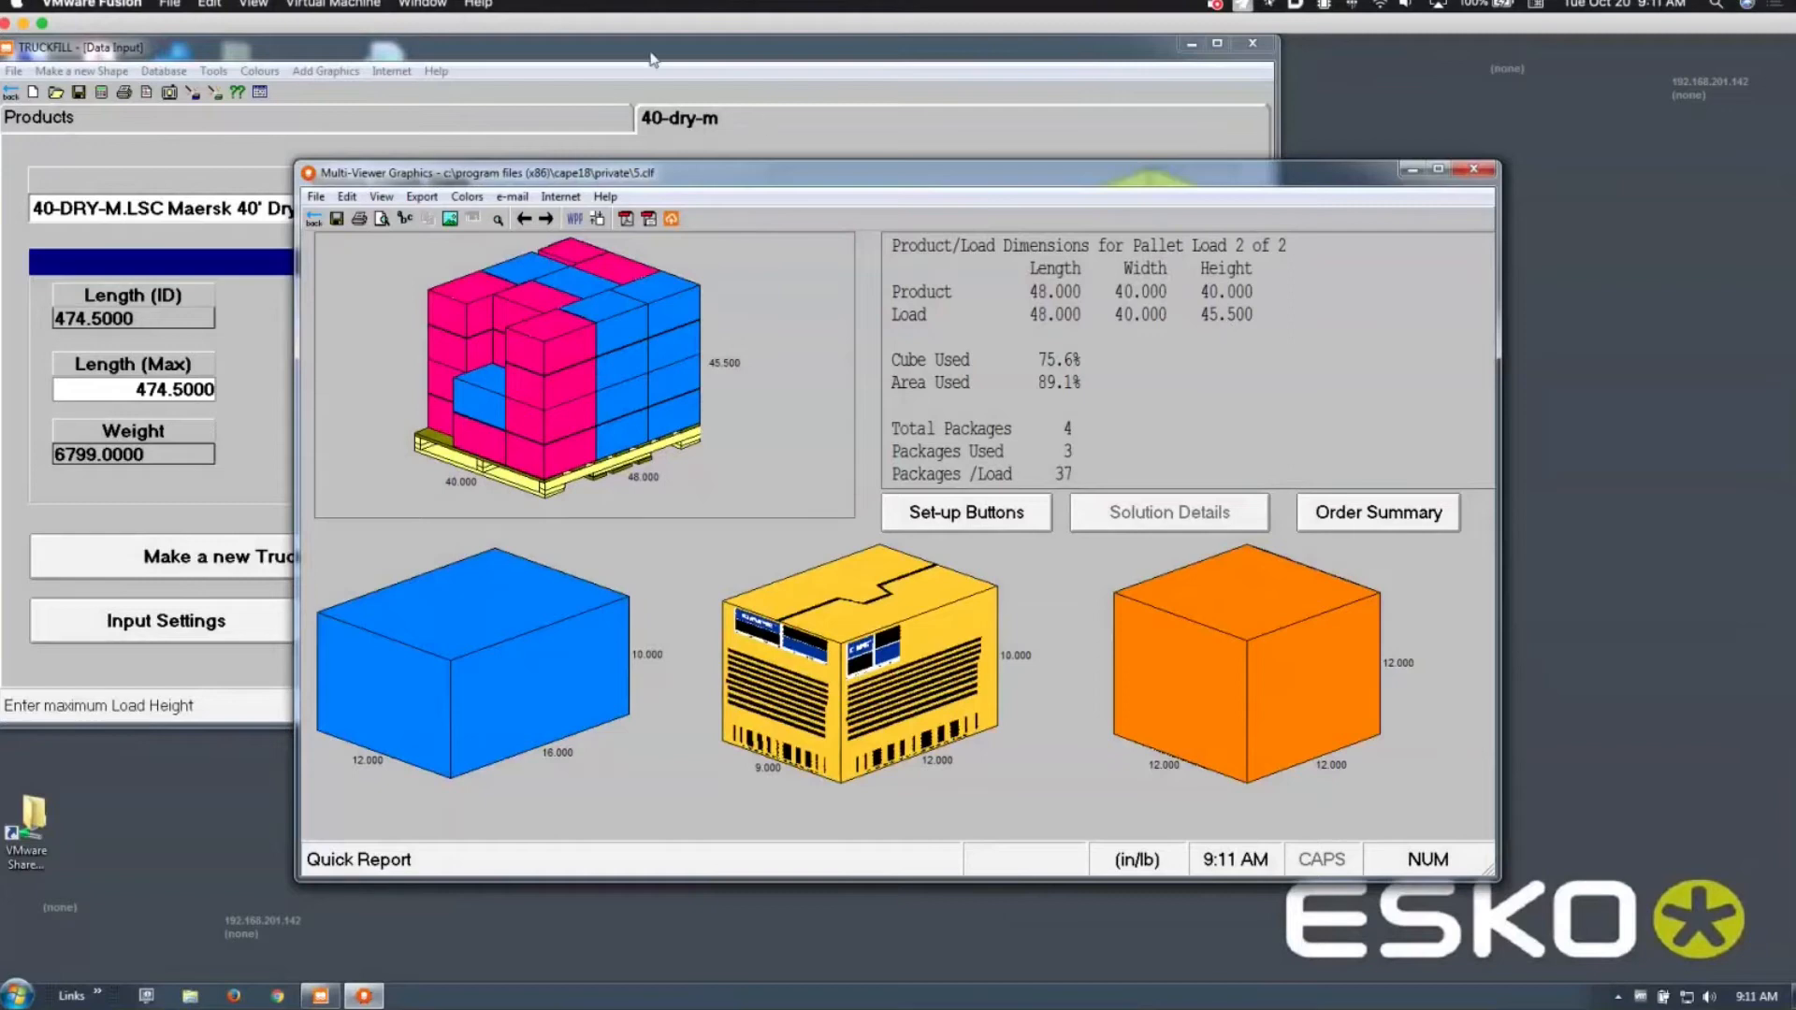
{"action": "left_click", "coordinate": [761, 115]}
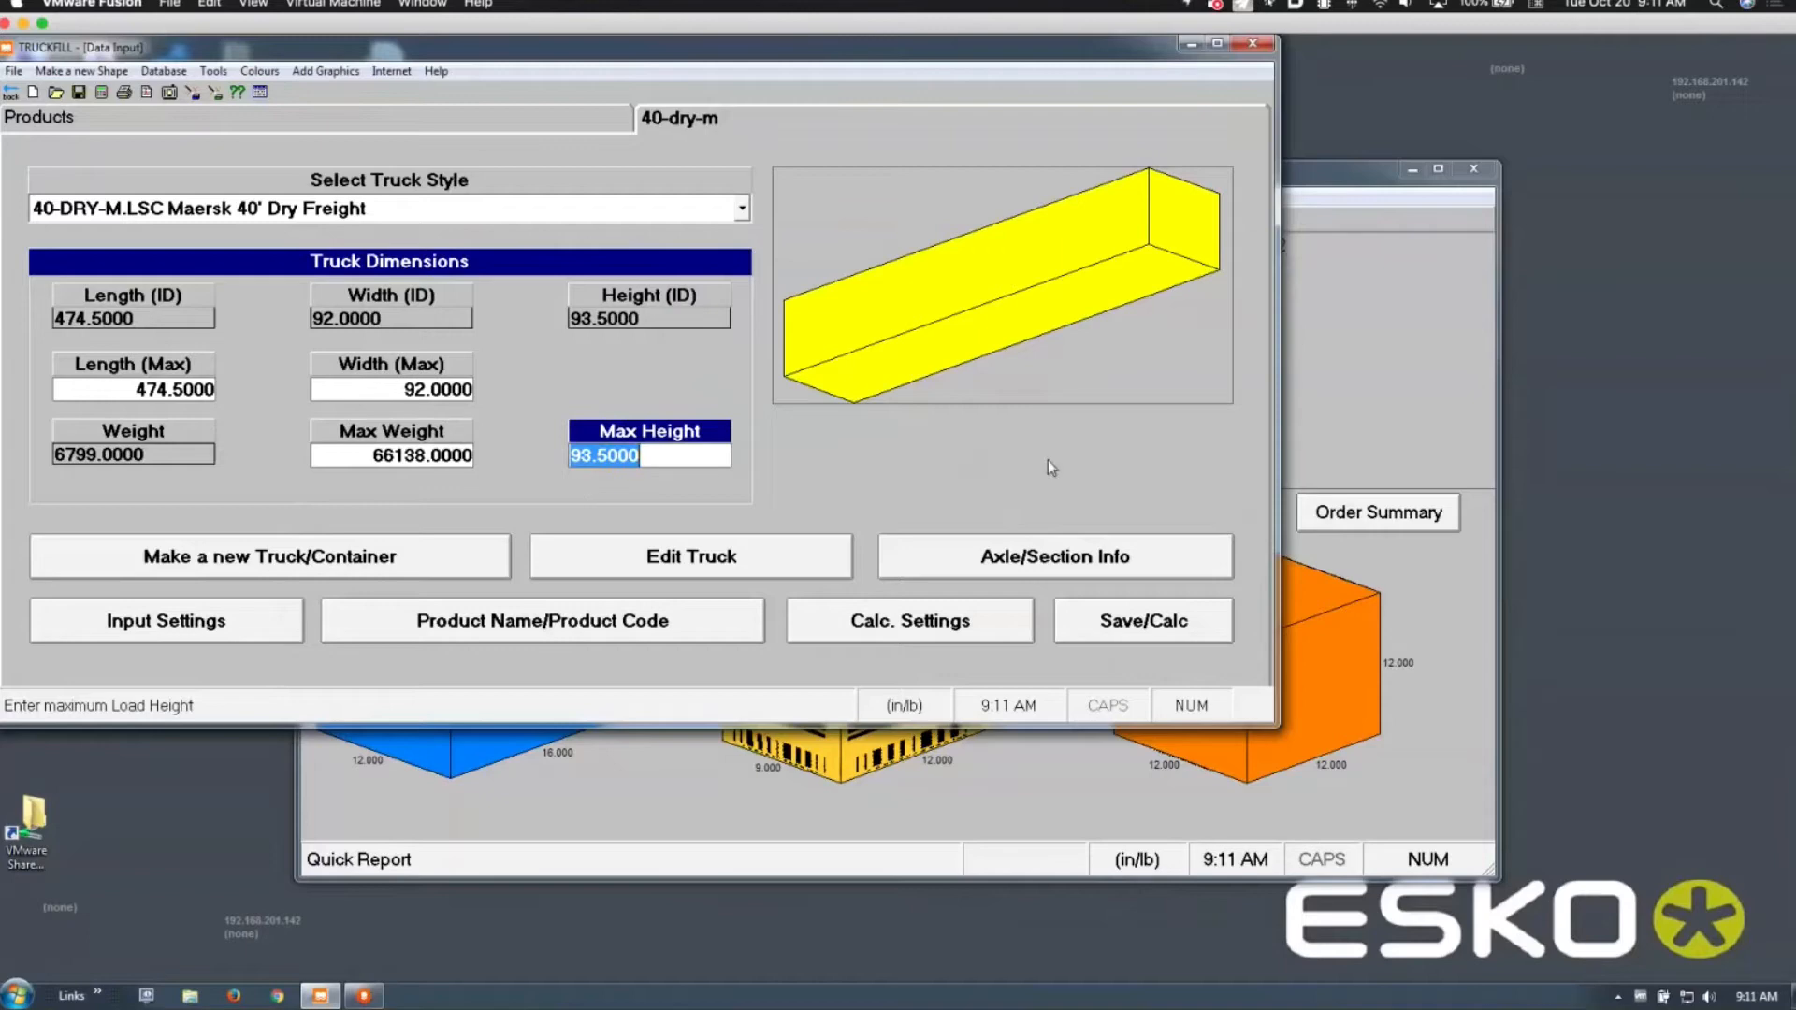
{"action": "left_click", "coordinate": [1391, 401]}
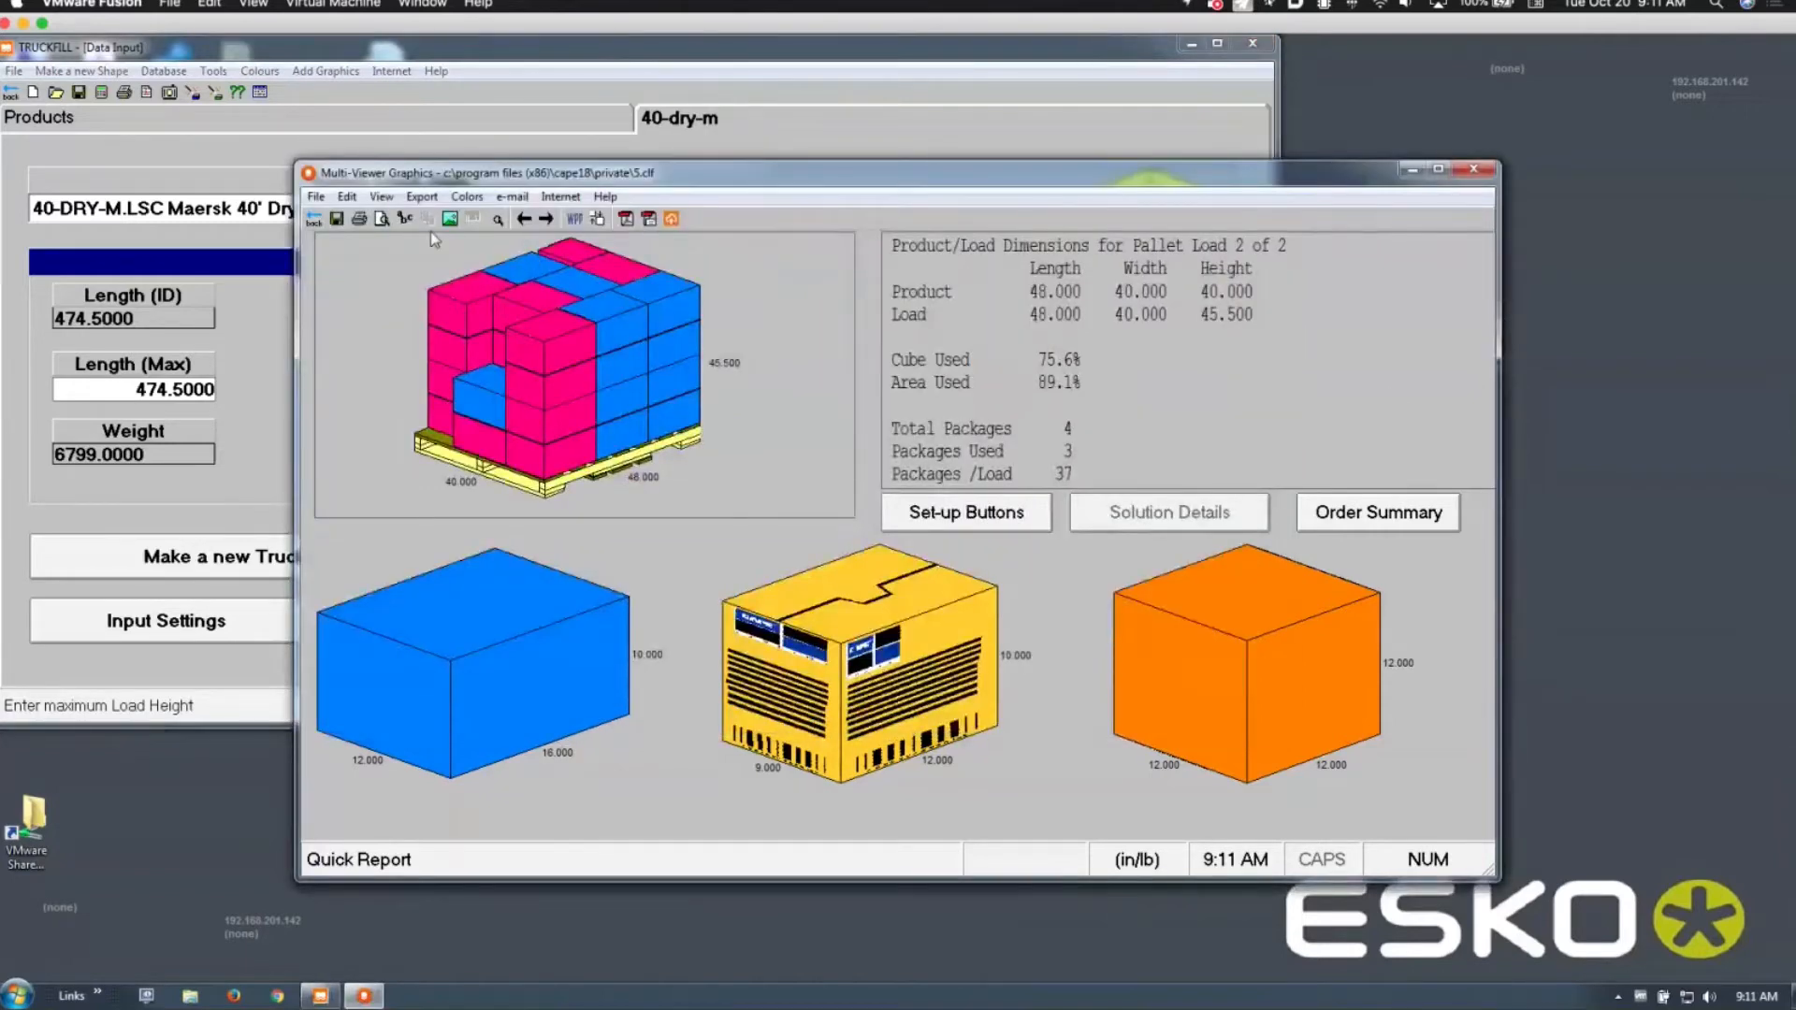
{"action": "left_click", "coordinate": [312, 217]}
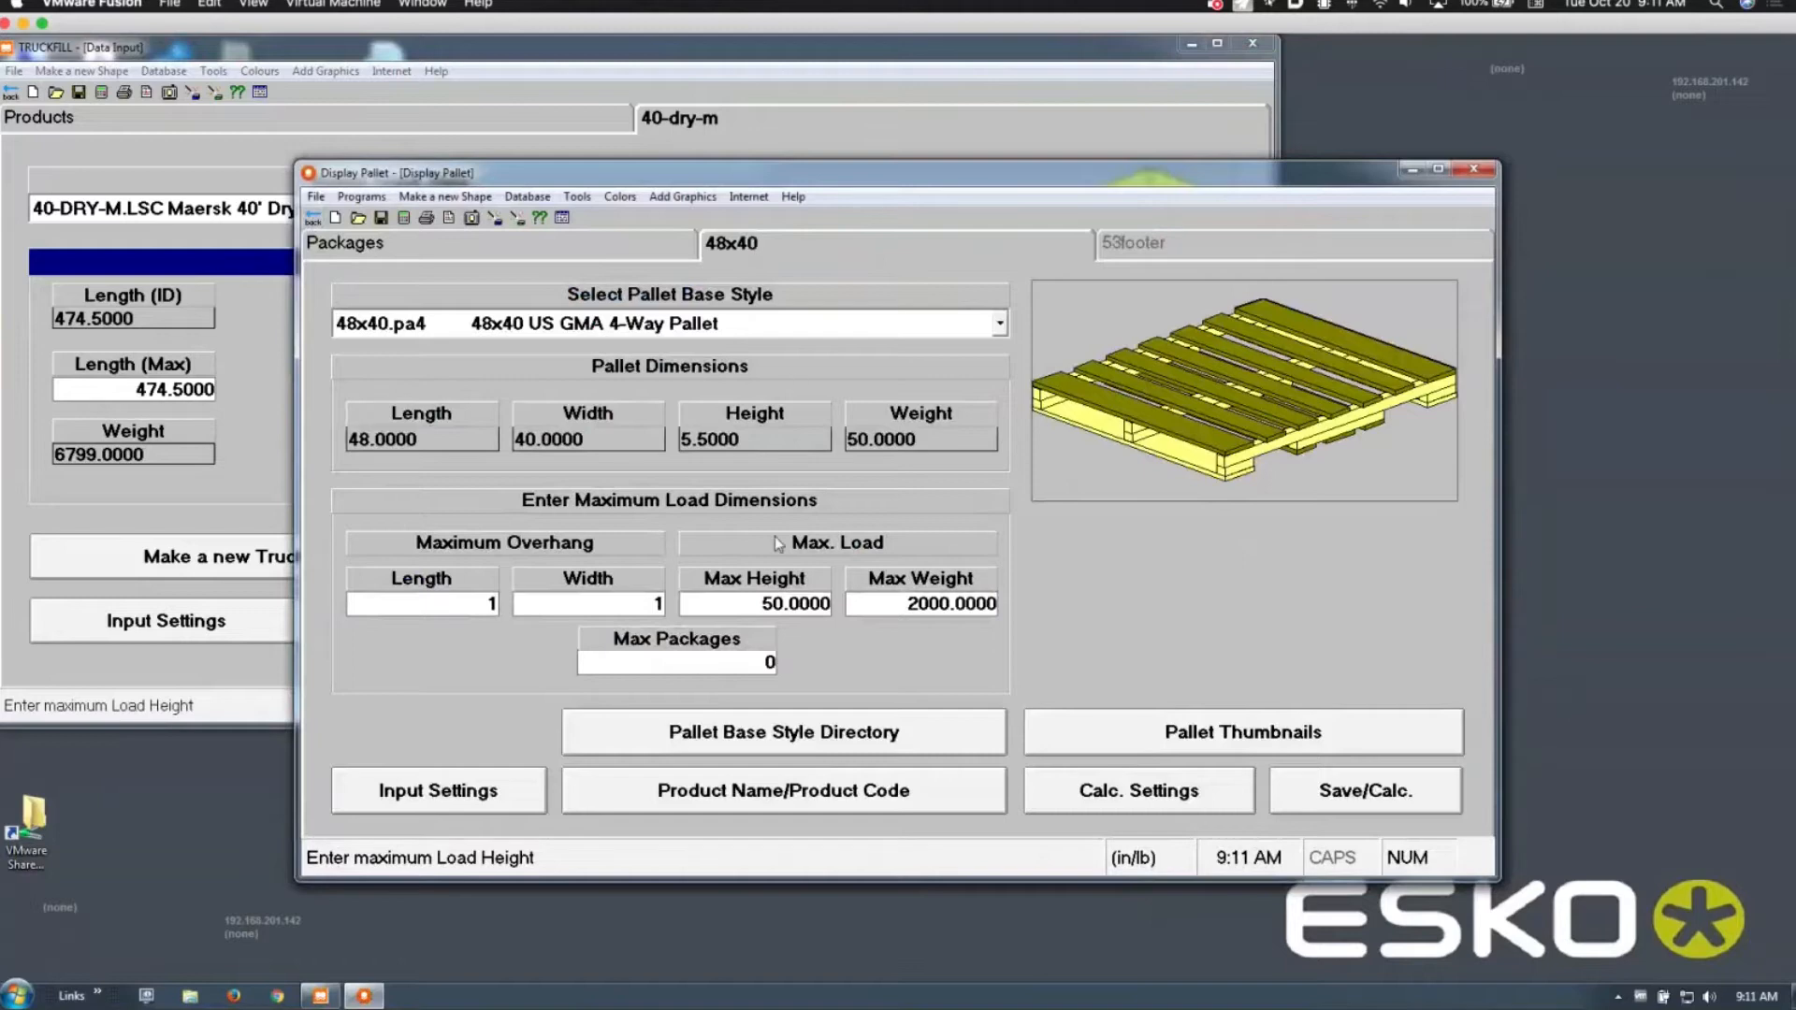
{"action": "left_click", "coordinate": [773, 606]}
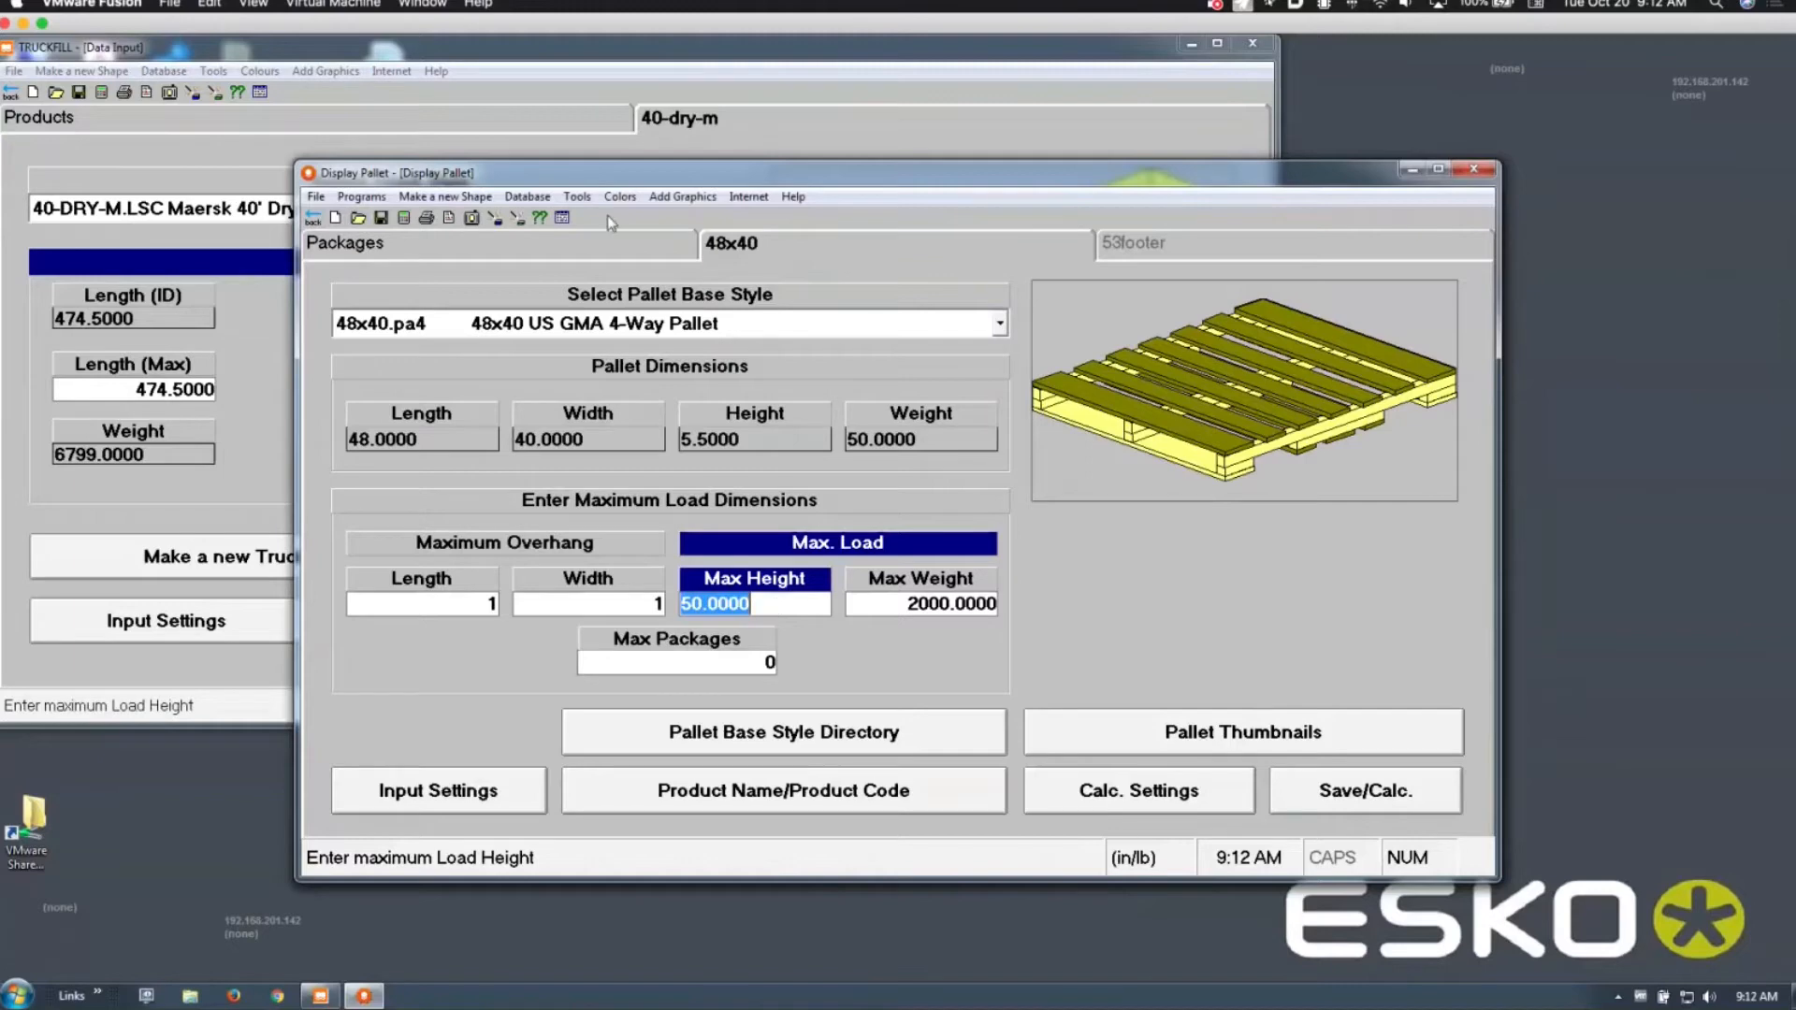
{"action": "left_click", "coordinate": [513, 90]}
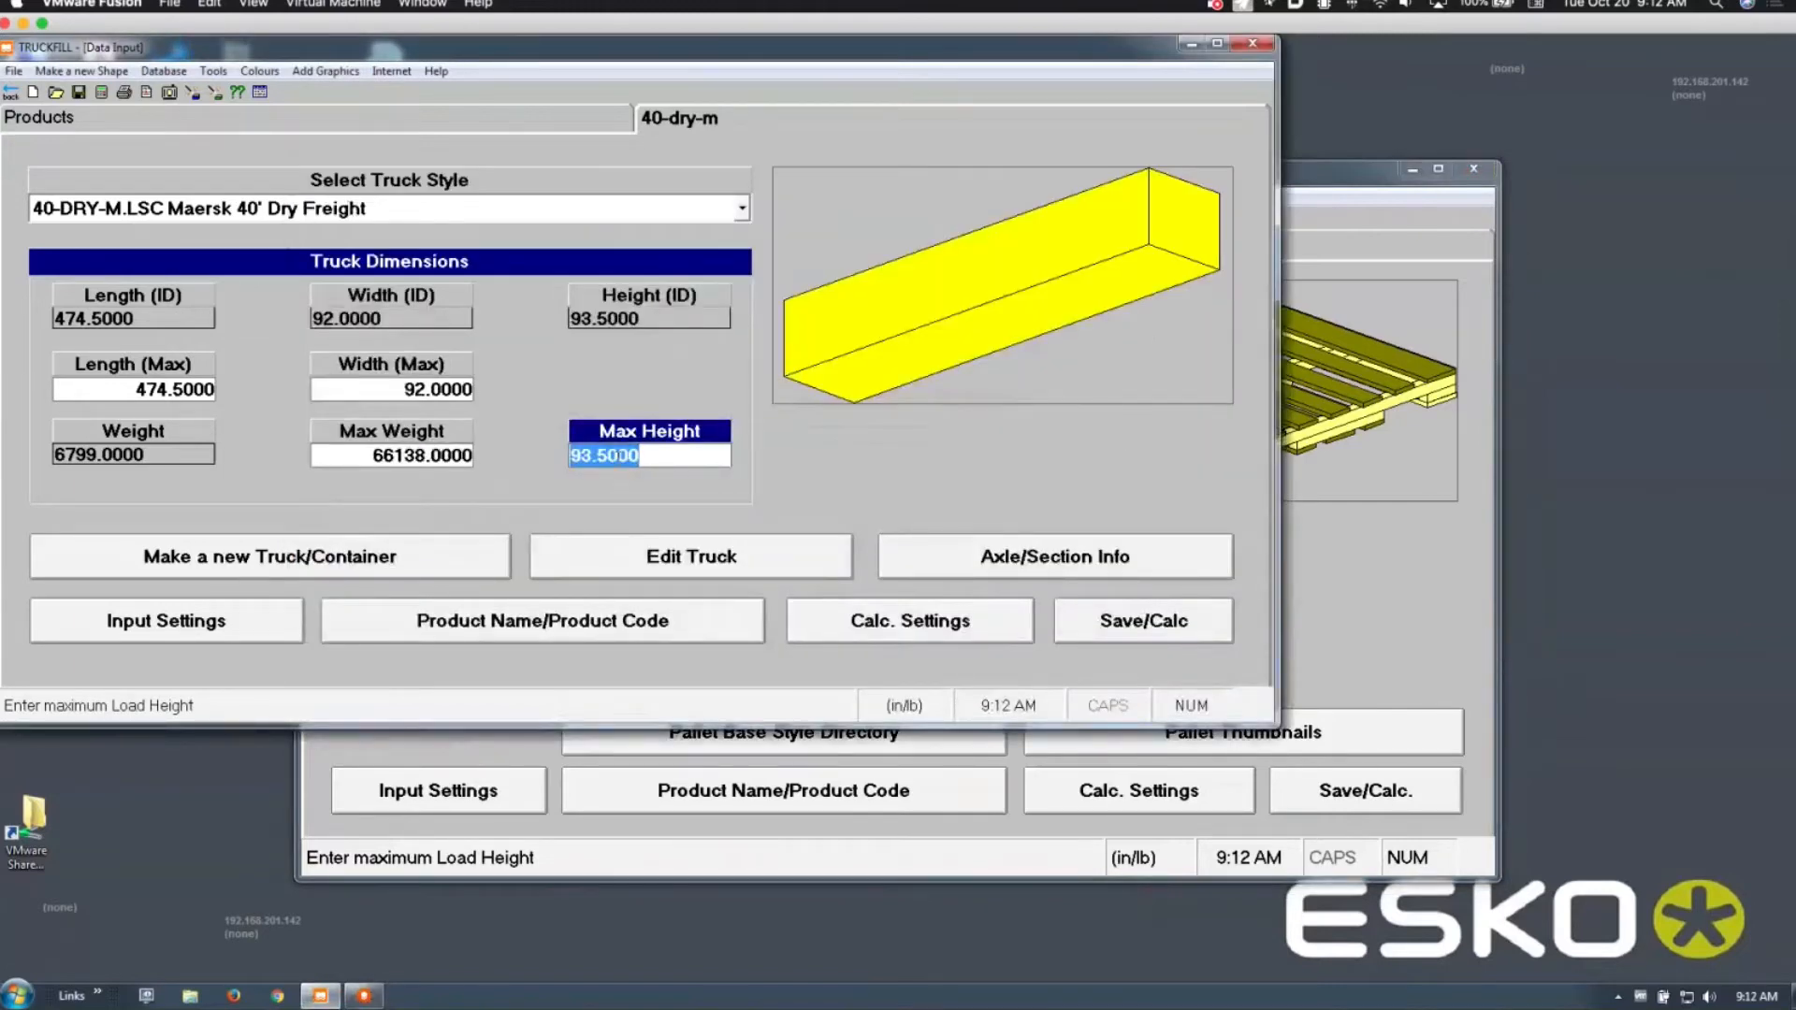
{"action": "left_click", "coordinate": [1311, 617]}
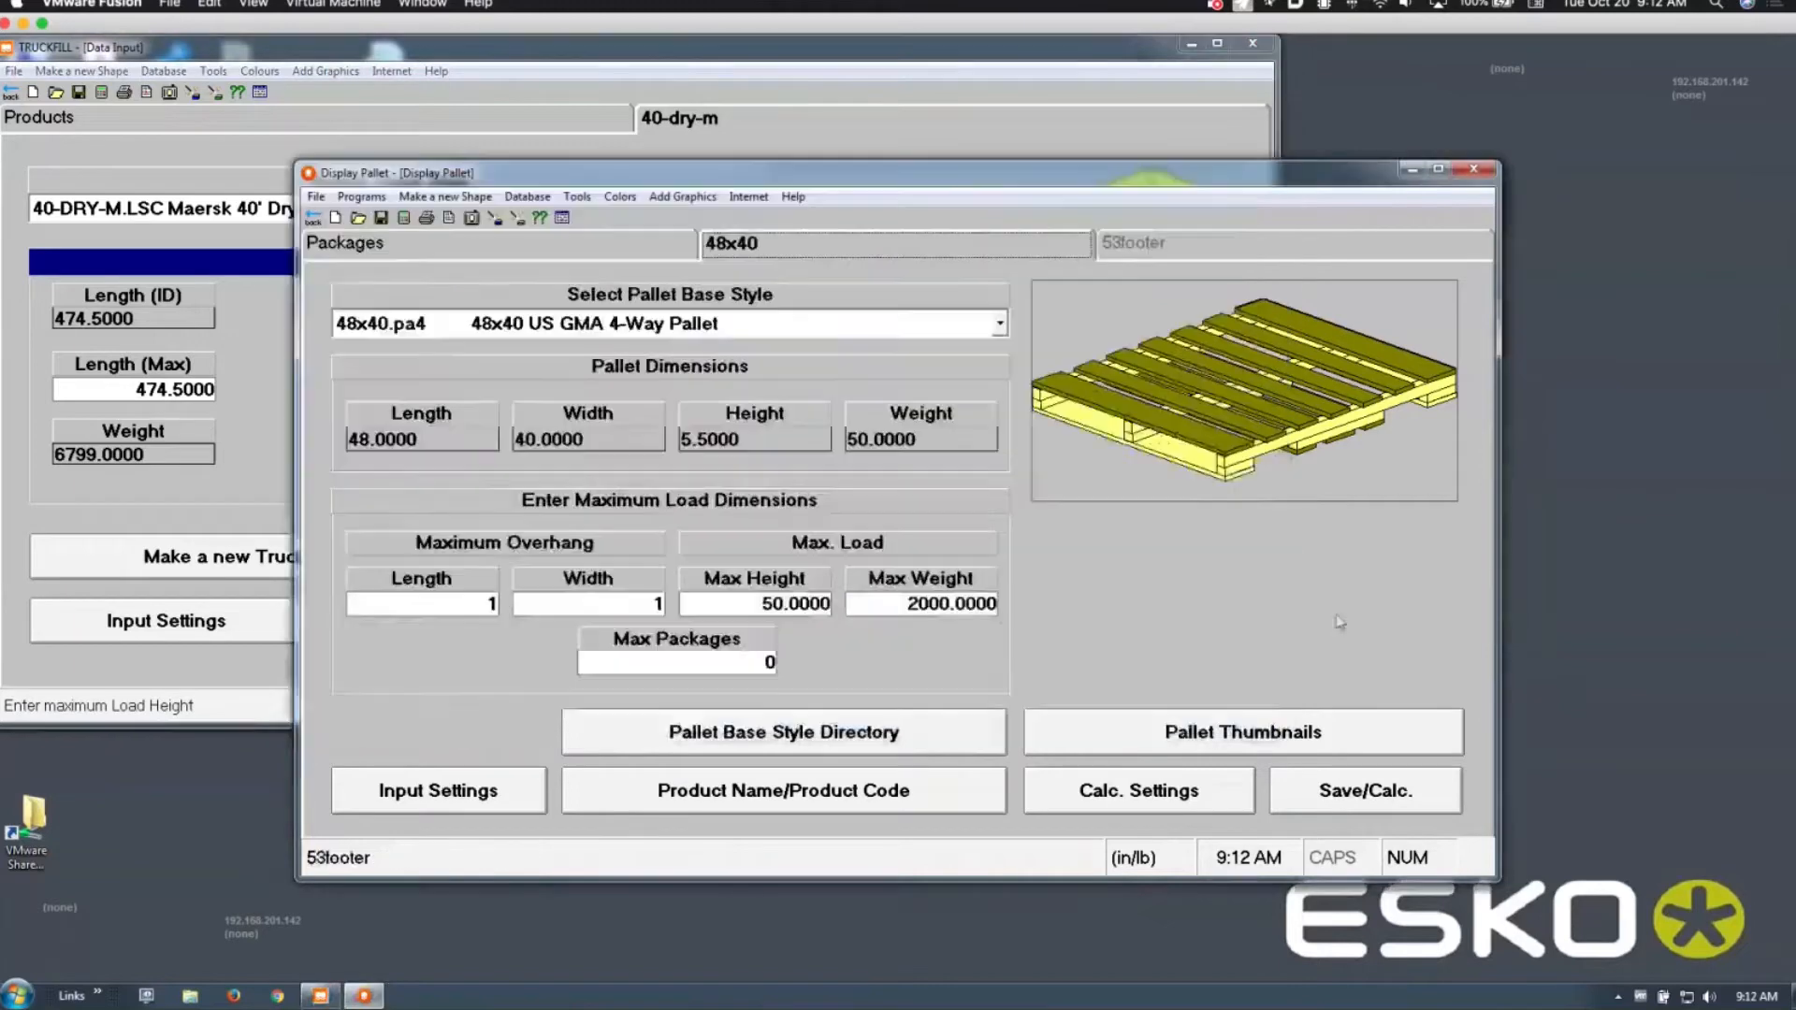
{"action": "left_click", "coordinate": [808, 606]}
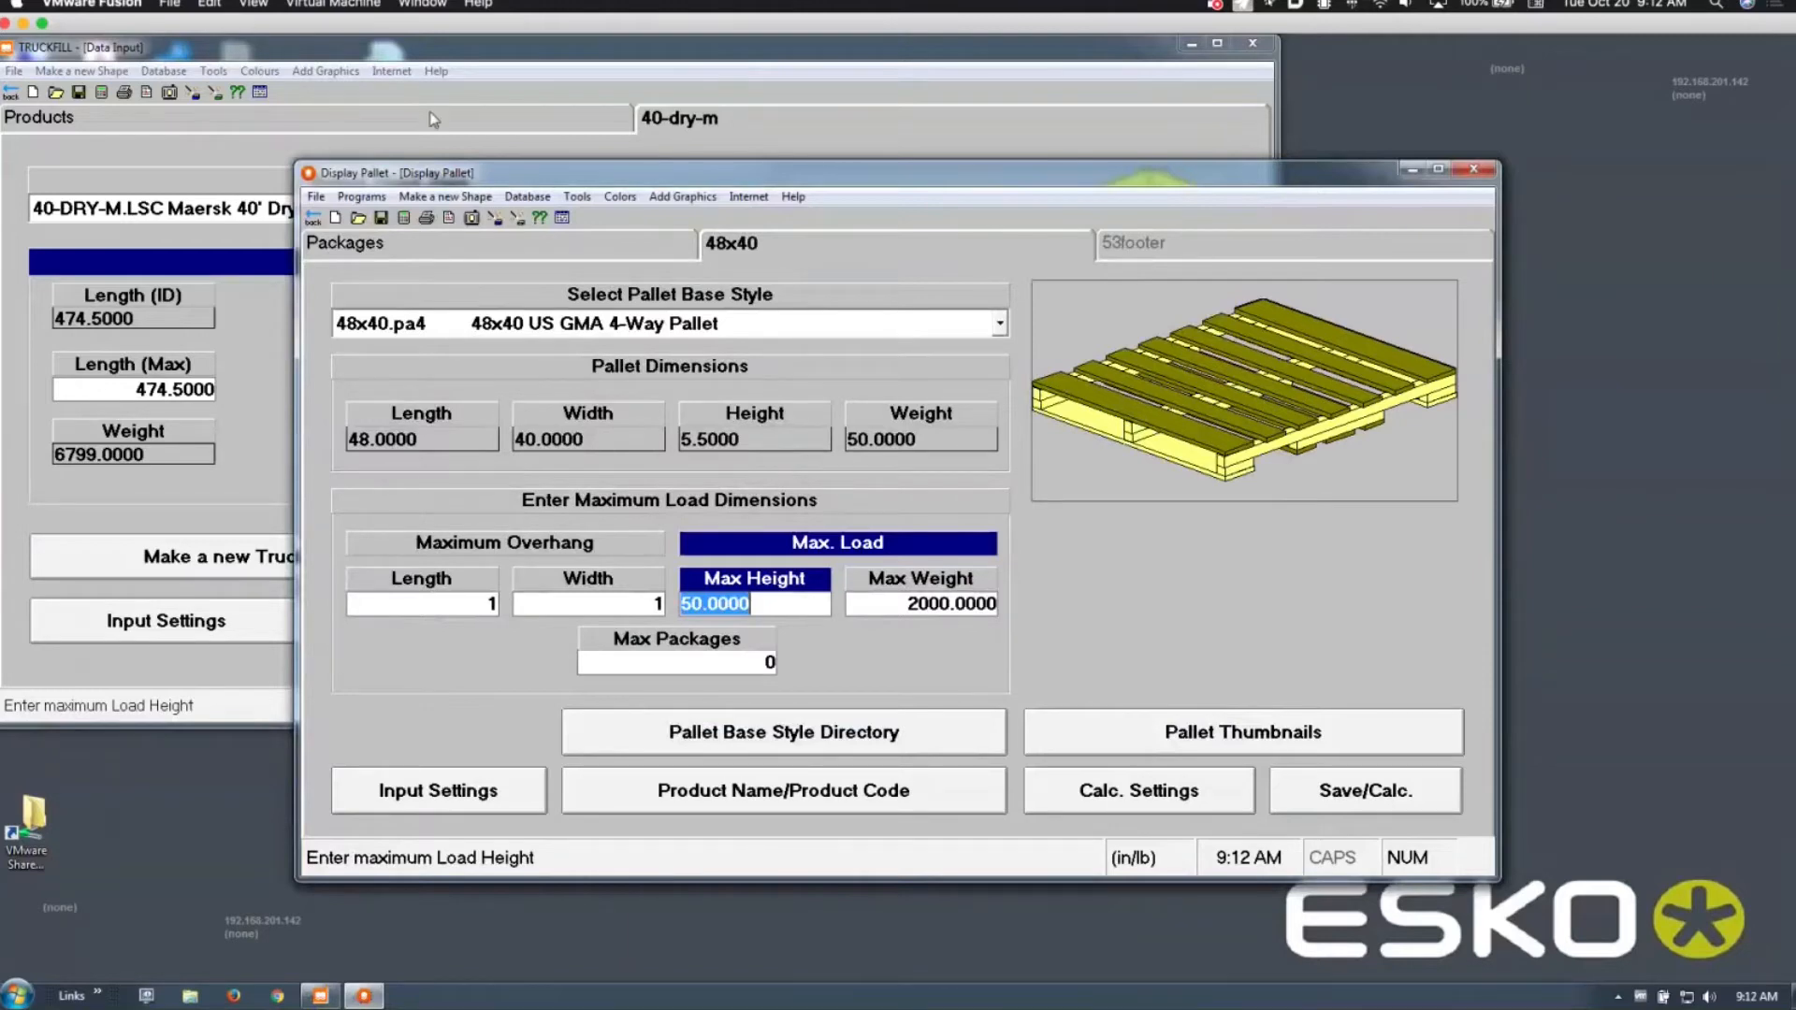
{"action": "left_click", "coordinate": [415, 54]}
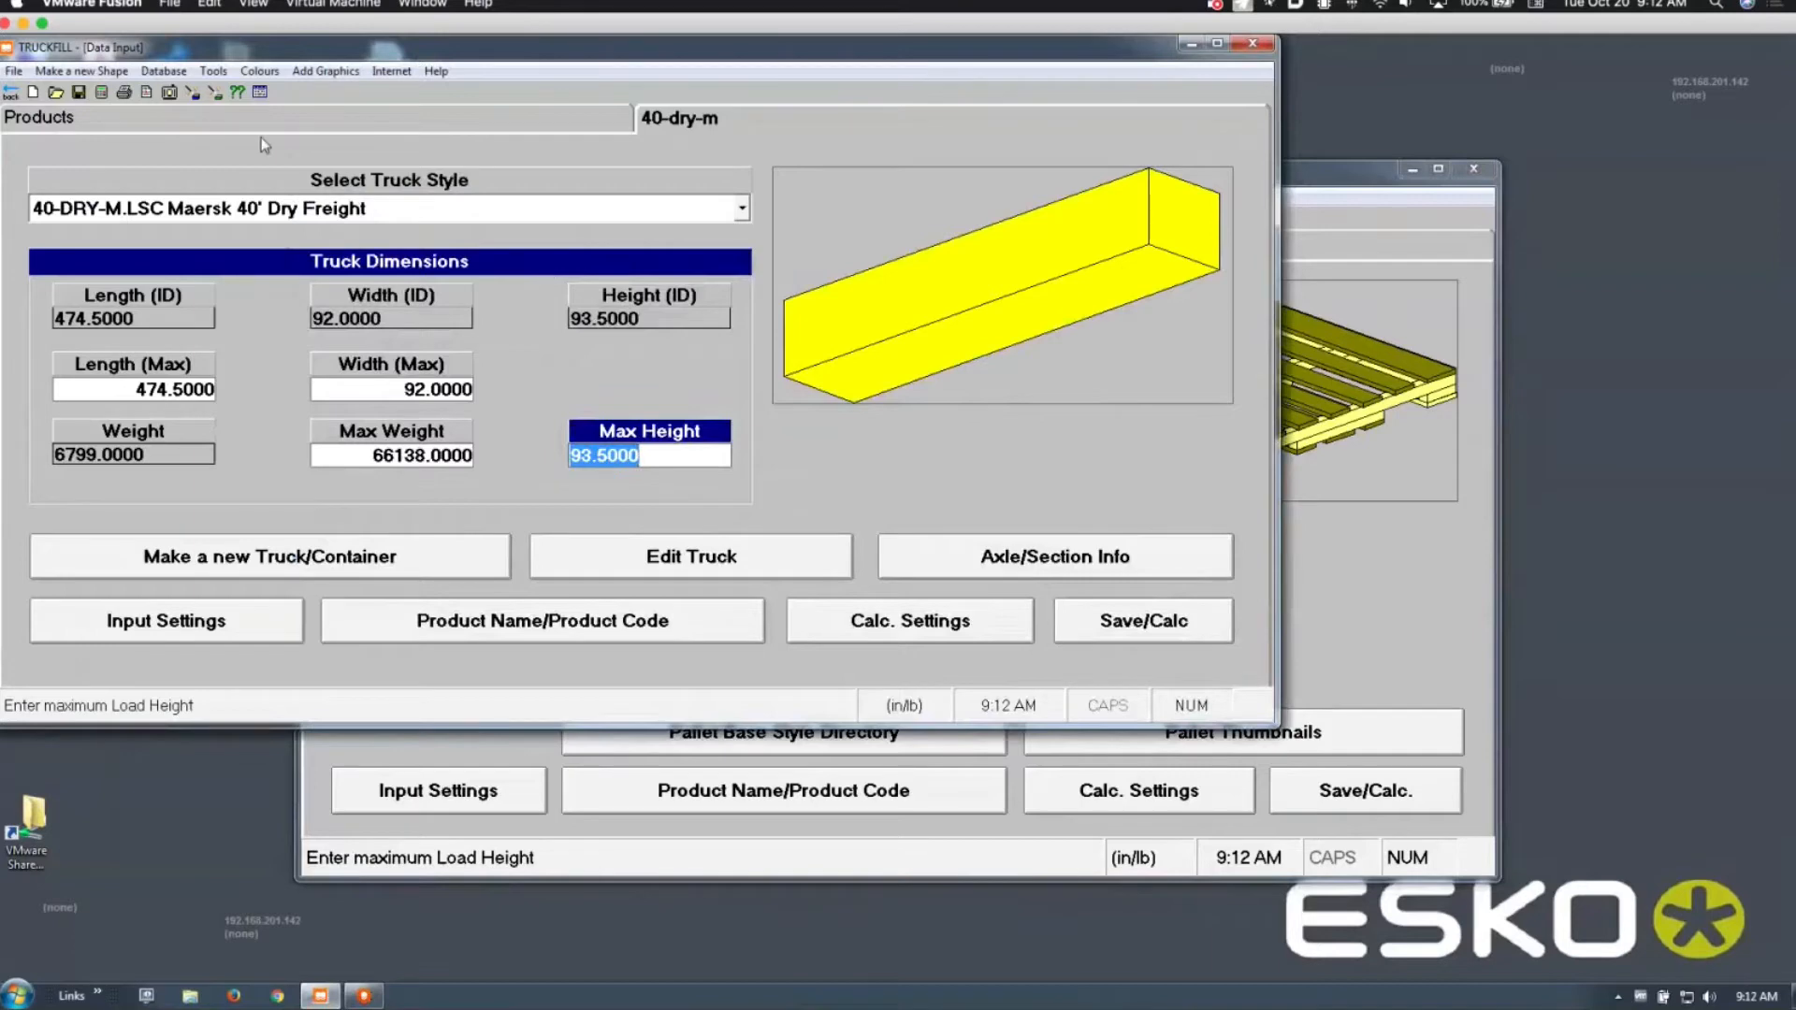
Step: Try to calculate the truck load with the current product list
{"action": "left_click", "coordinate": [102, 93]}
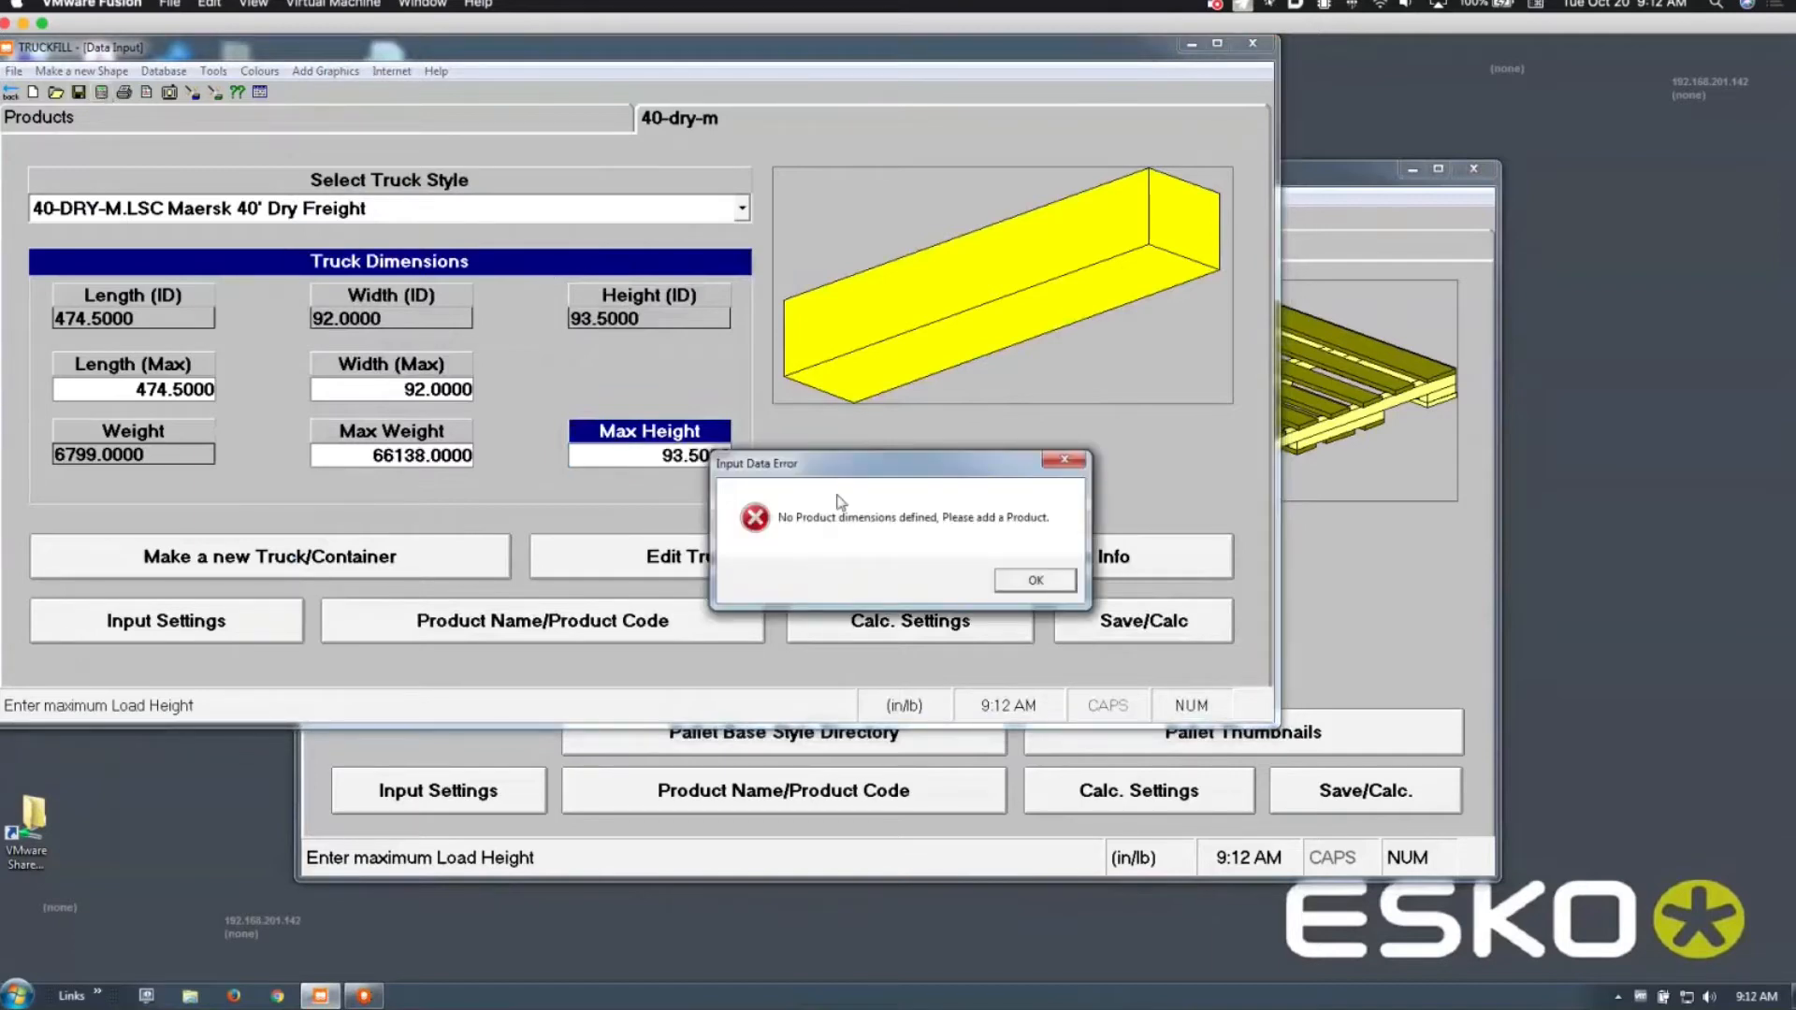
{"action": "left_click", "coordinate": [1032, 582]}
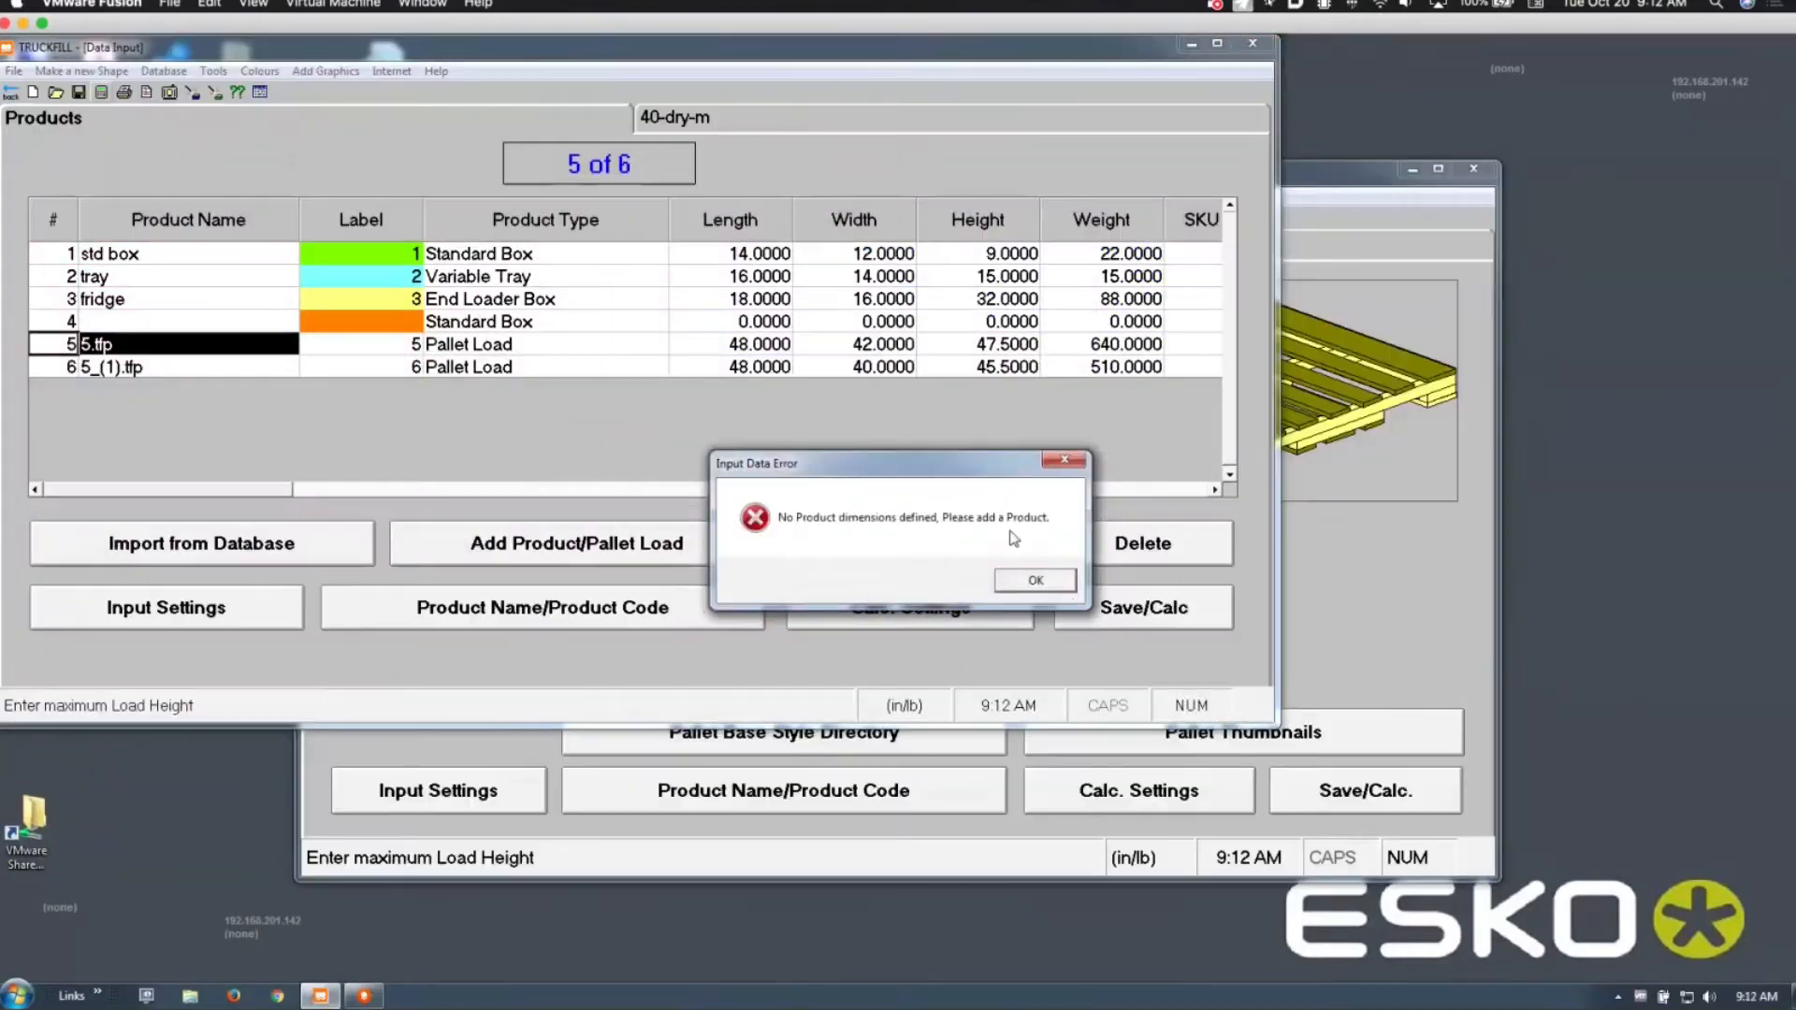
{"action": "left_click", "coordinate": [1055, 581]}
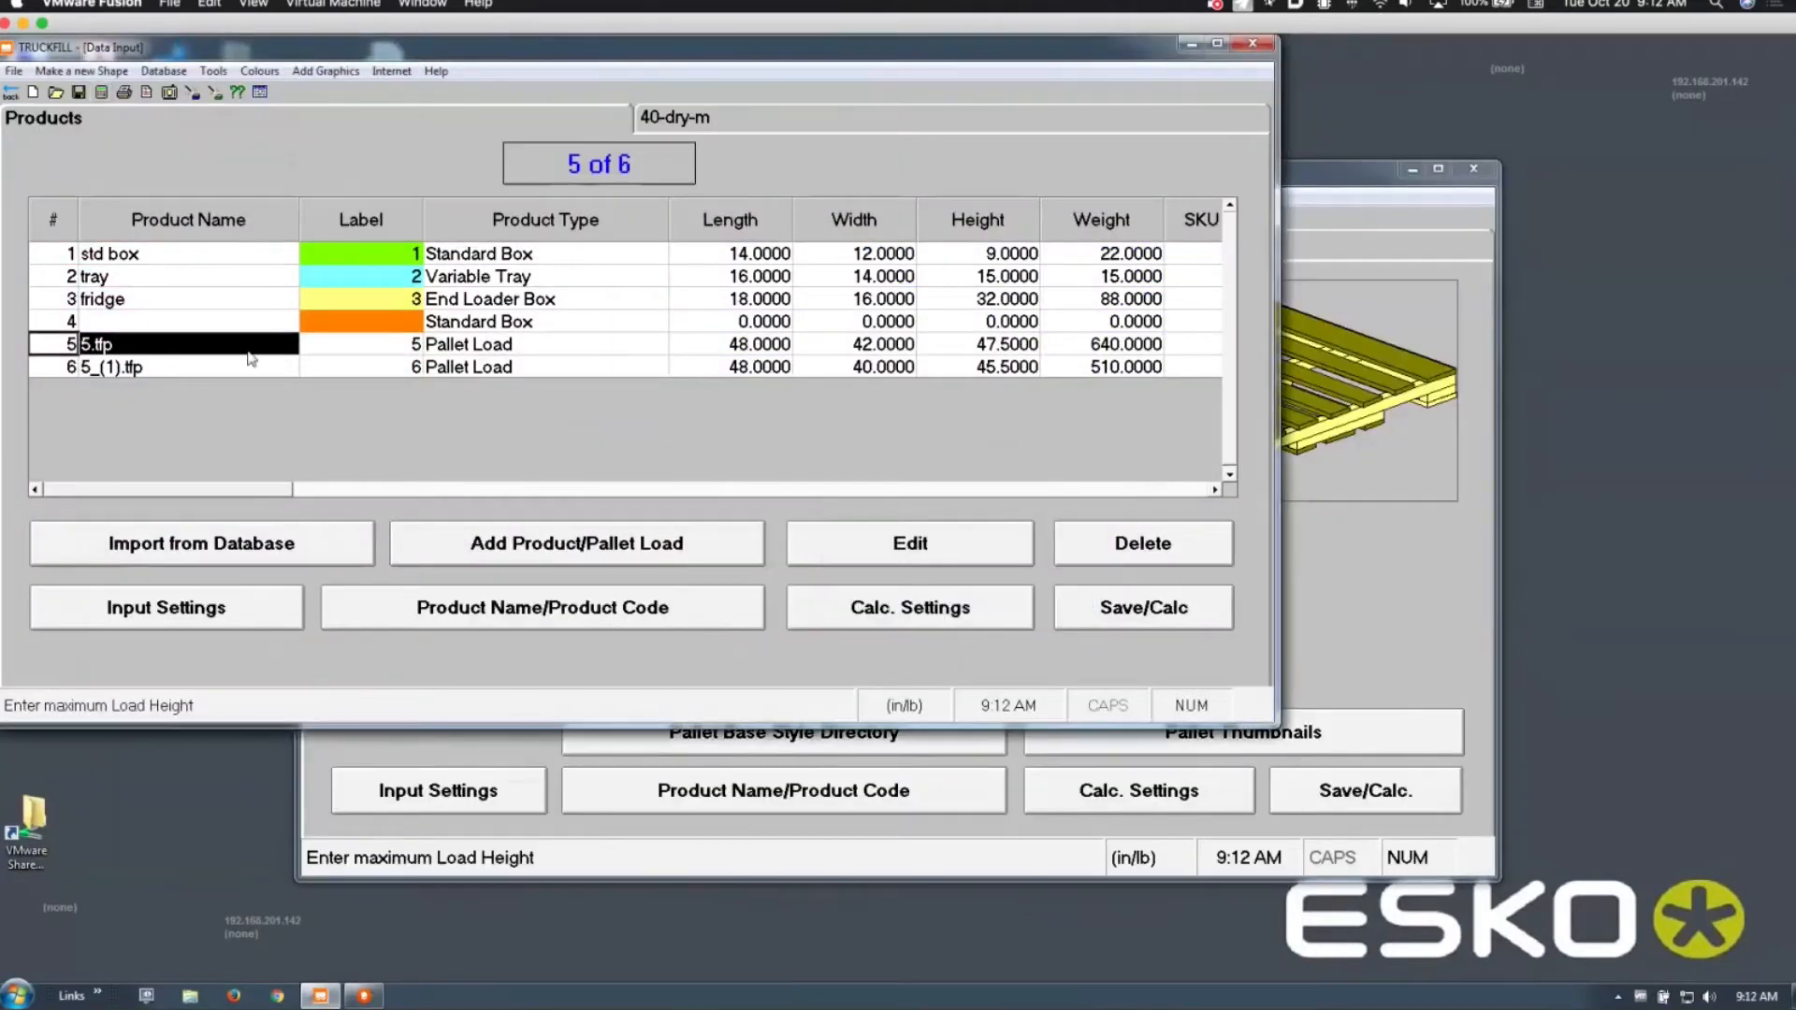
Step: Delete the unnamed, zero-dimension standard box in row 4 of the product list
{"action": "left_click", "coordinate": [180, 323]}
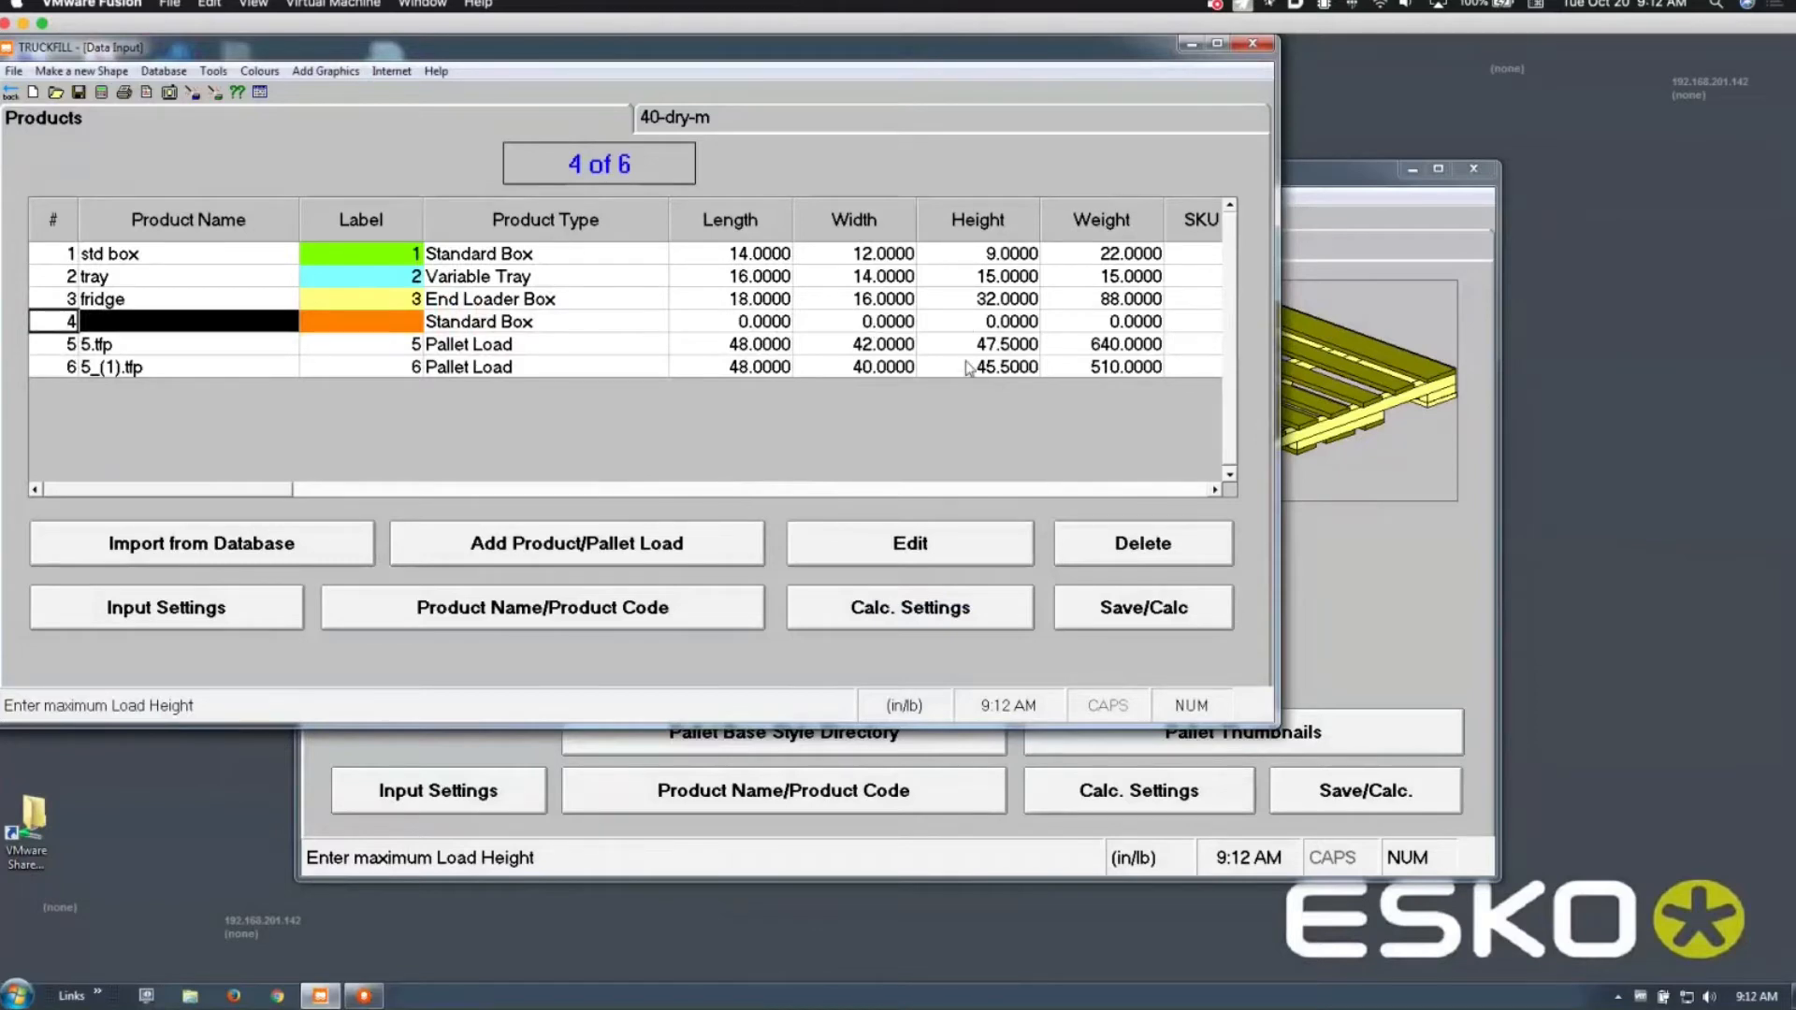
{"action": "left_click", "coordinate": [1136, 546]}
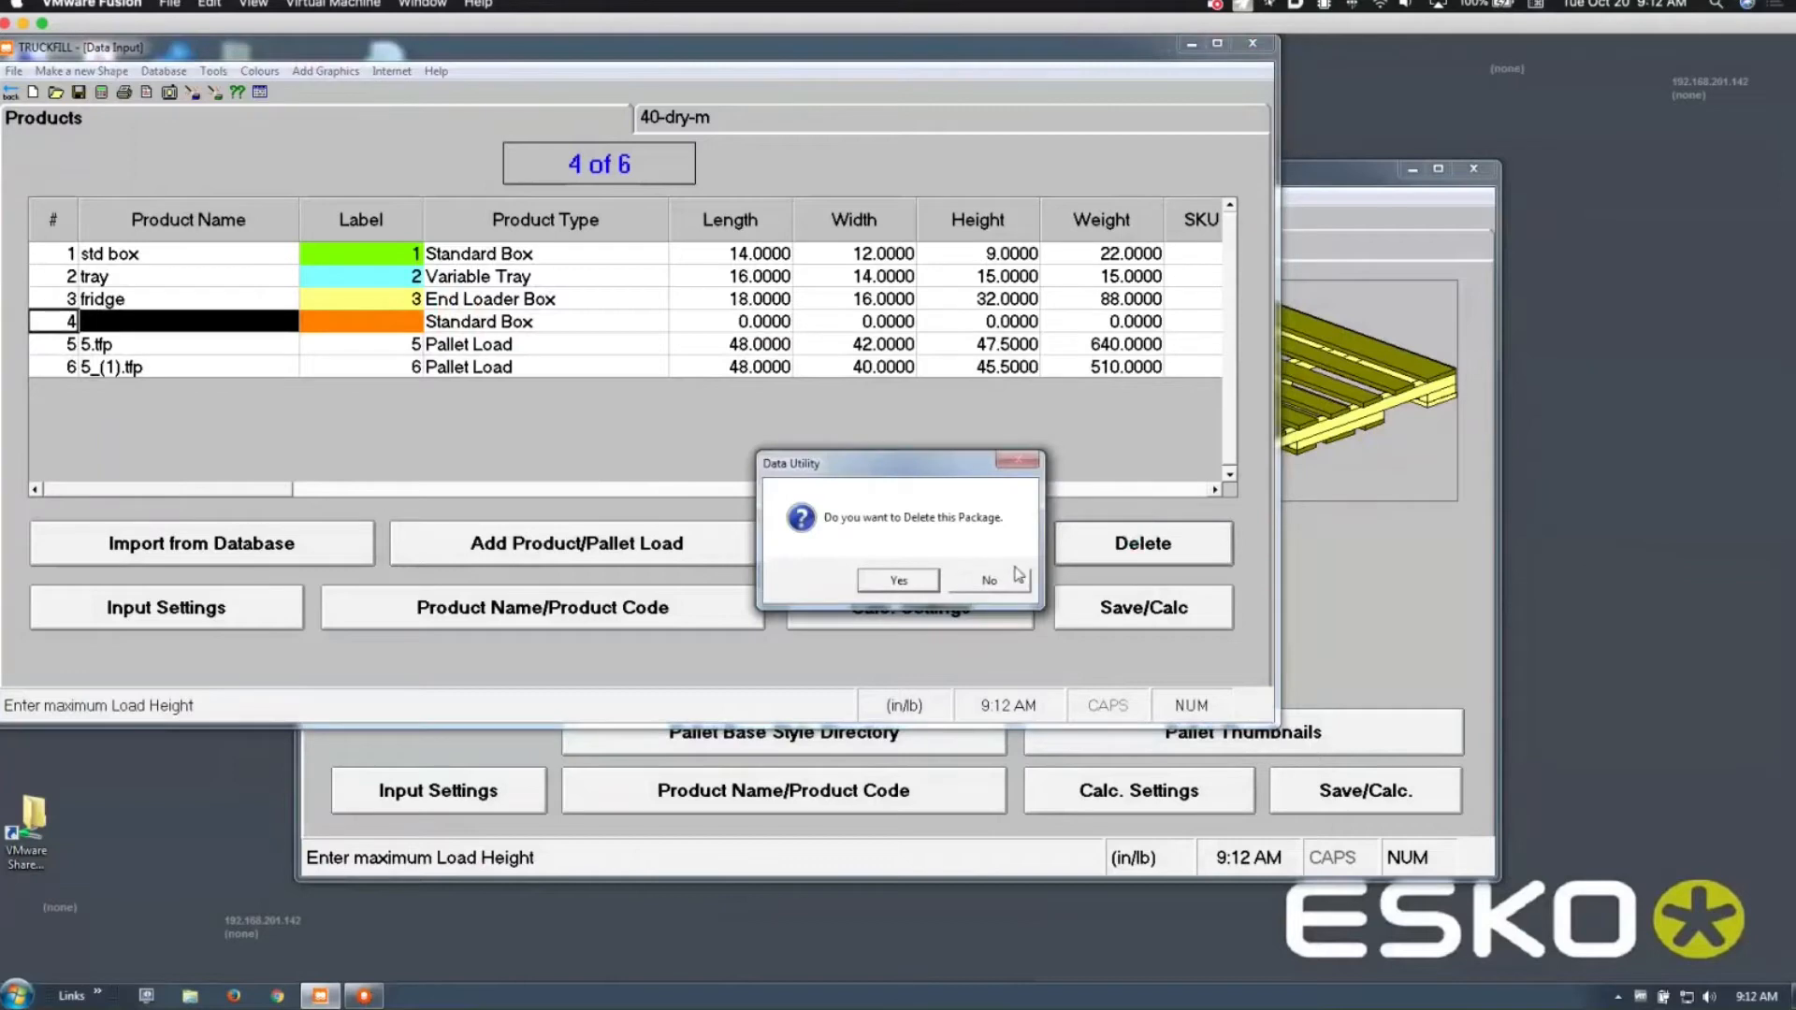
{"action": "left_click", "coordinate": [921, 584]}
{"action": "left_click", "coordinate": [898, 581]}
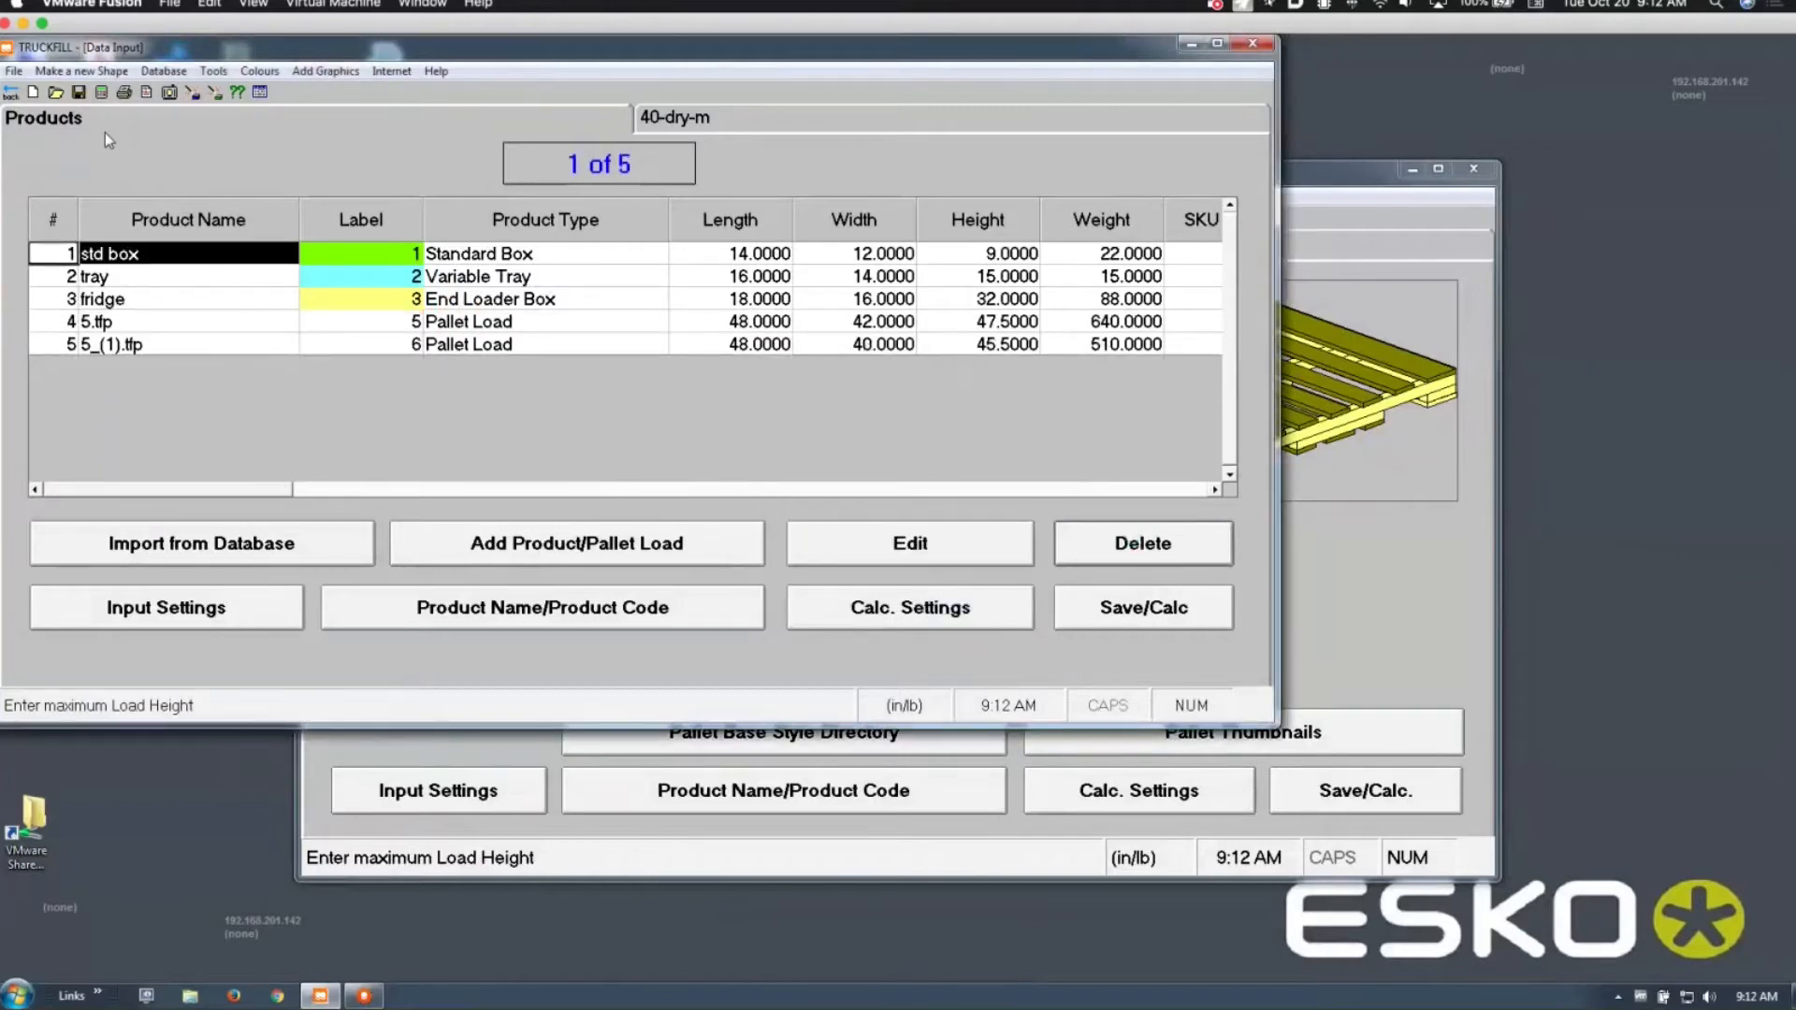
Step: Calculate the container load for the listed products and return to the data input
{"action": "left_click", "coordinate": [101, 93]}
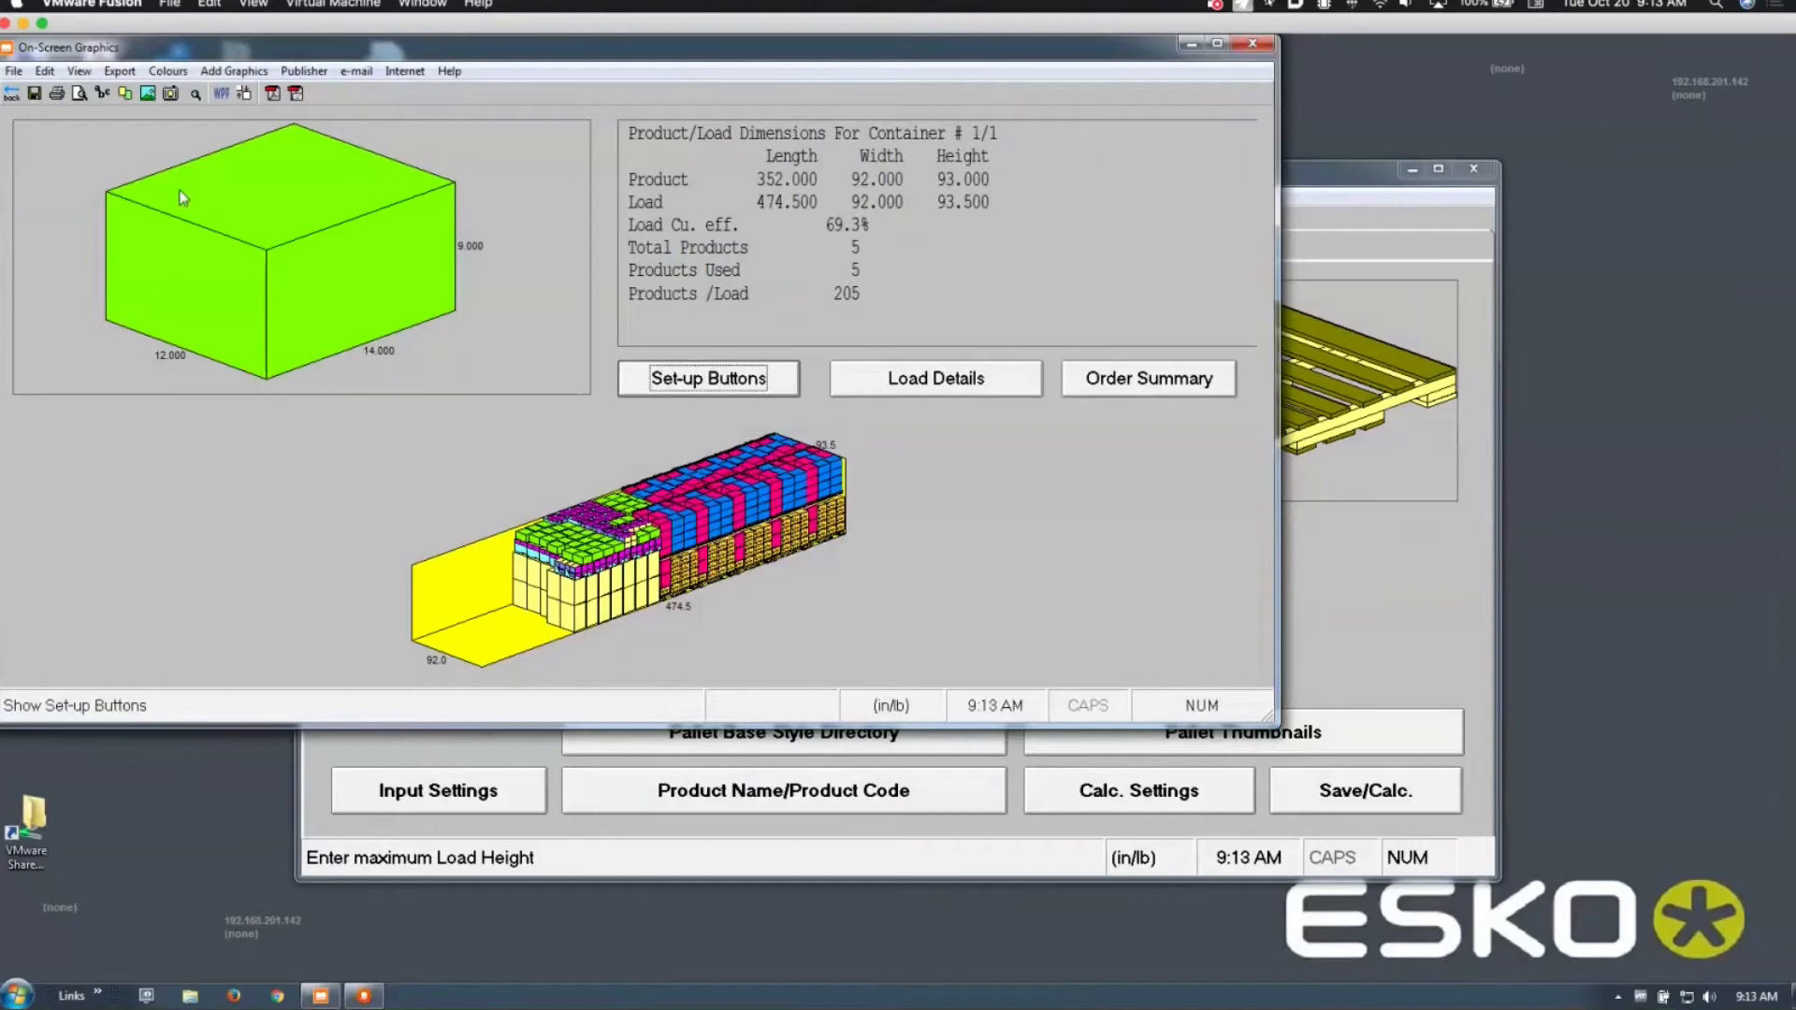
{"action": "left_click", "coordinate": [11, 94]}
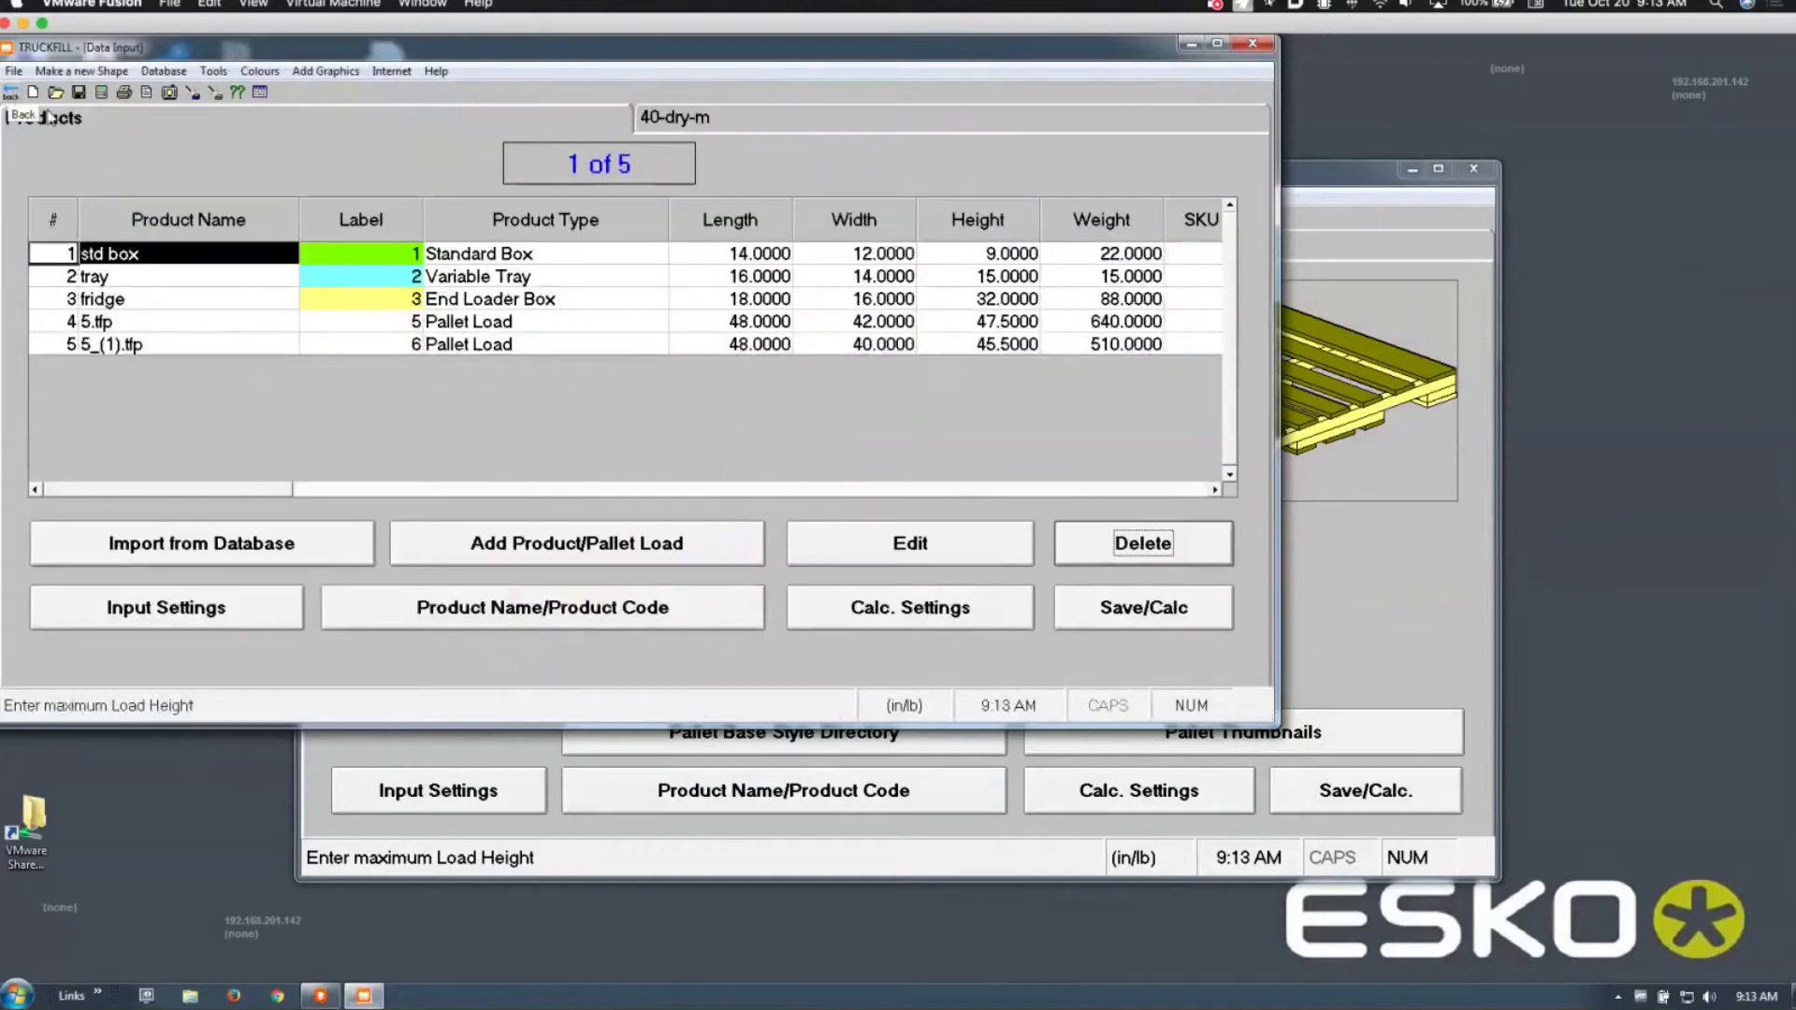
Step: Set the quantity of both imported pallet loads, 5.tfp and 5_(1).tfp, to 40 and check the quantities in the product list
{"action": "left_click", "coordinate": [245, 328]}
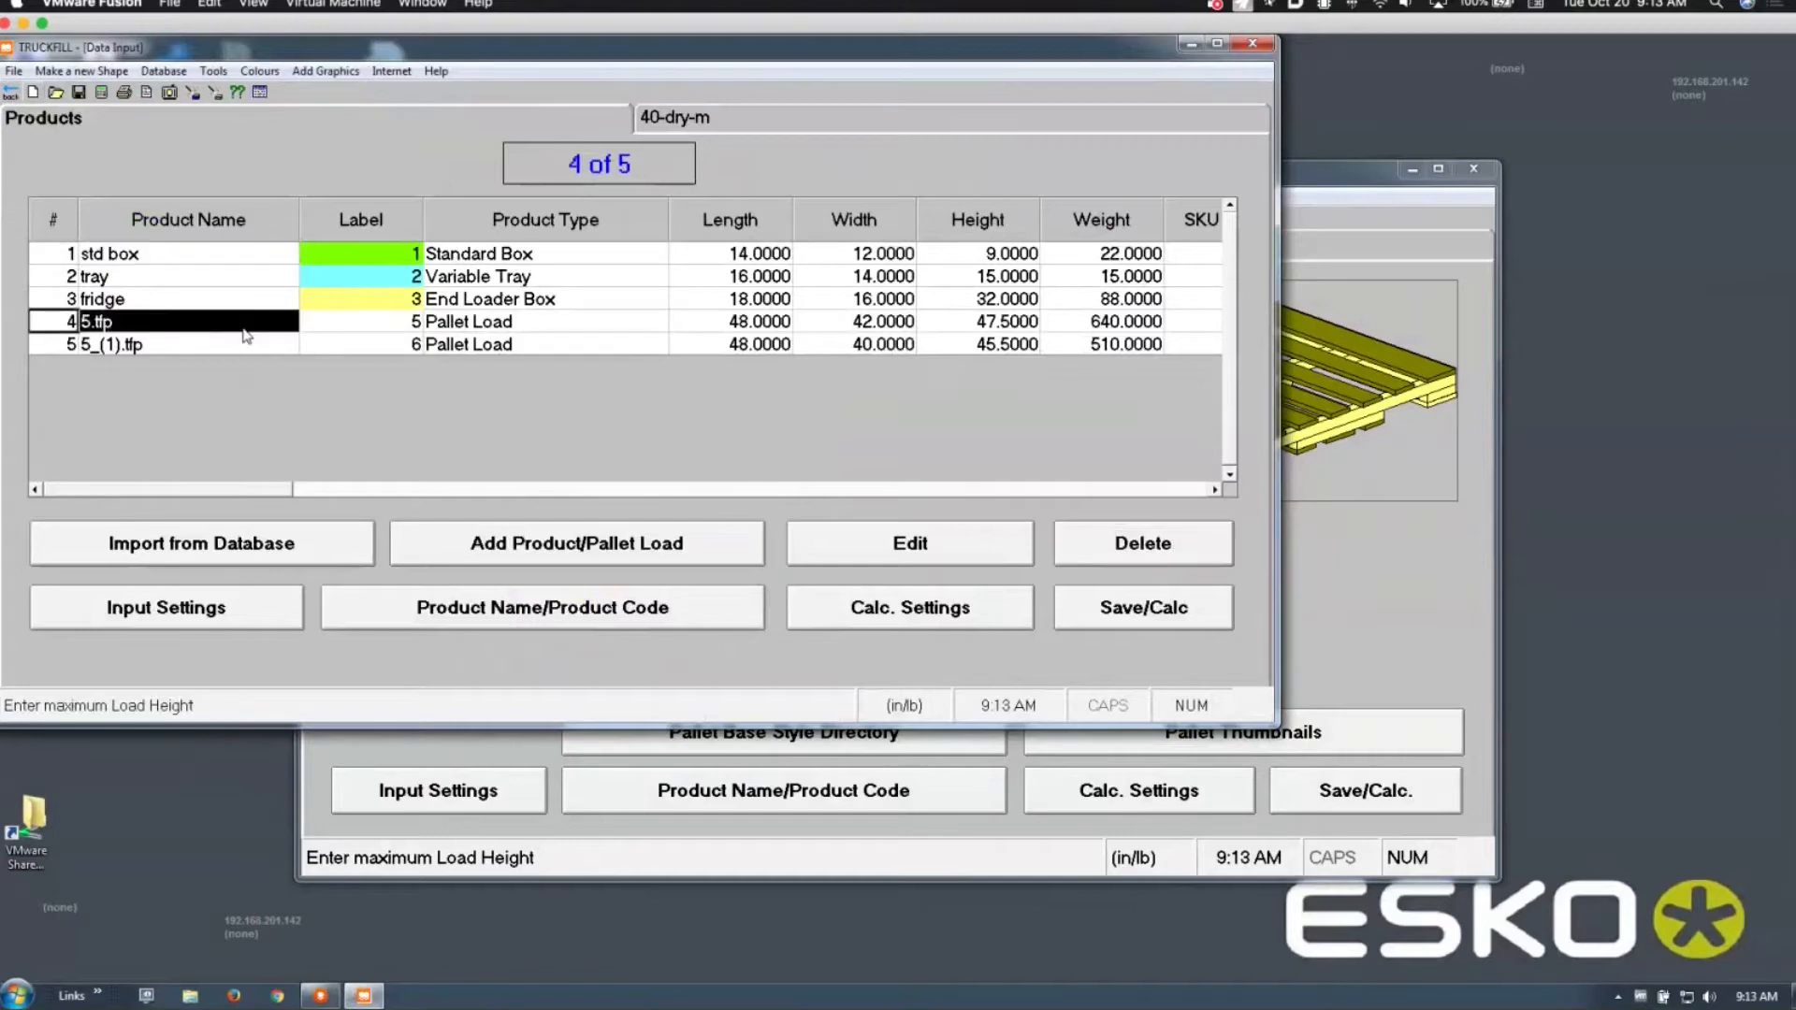
{"action": "double_click", "coordinate": [241, 324]}
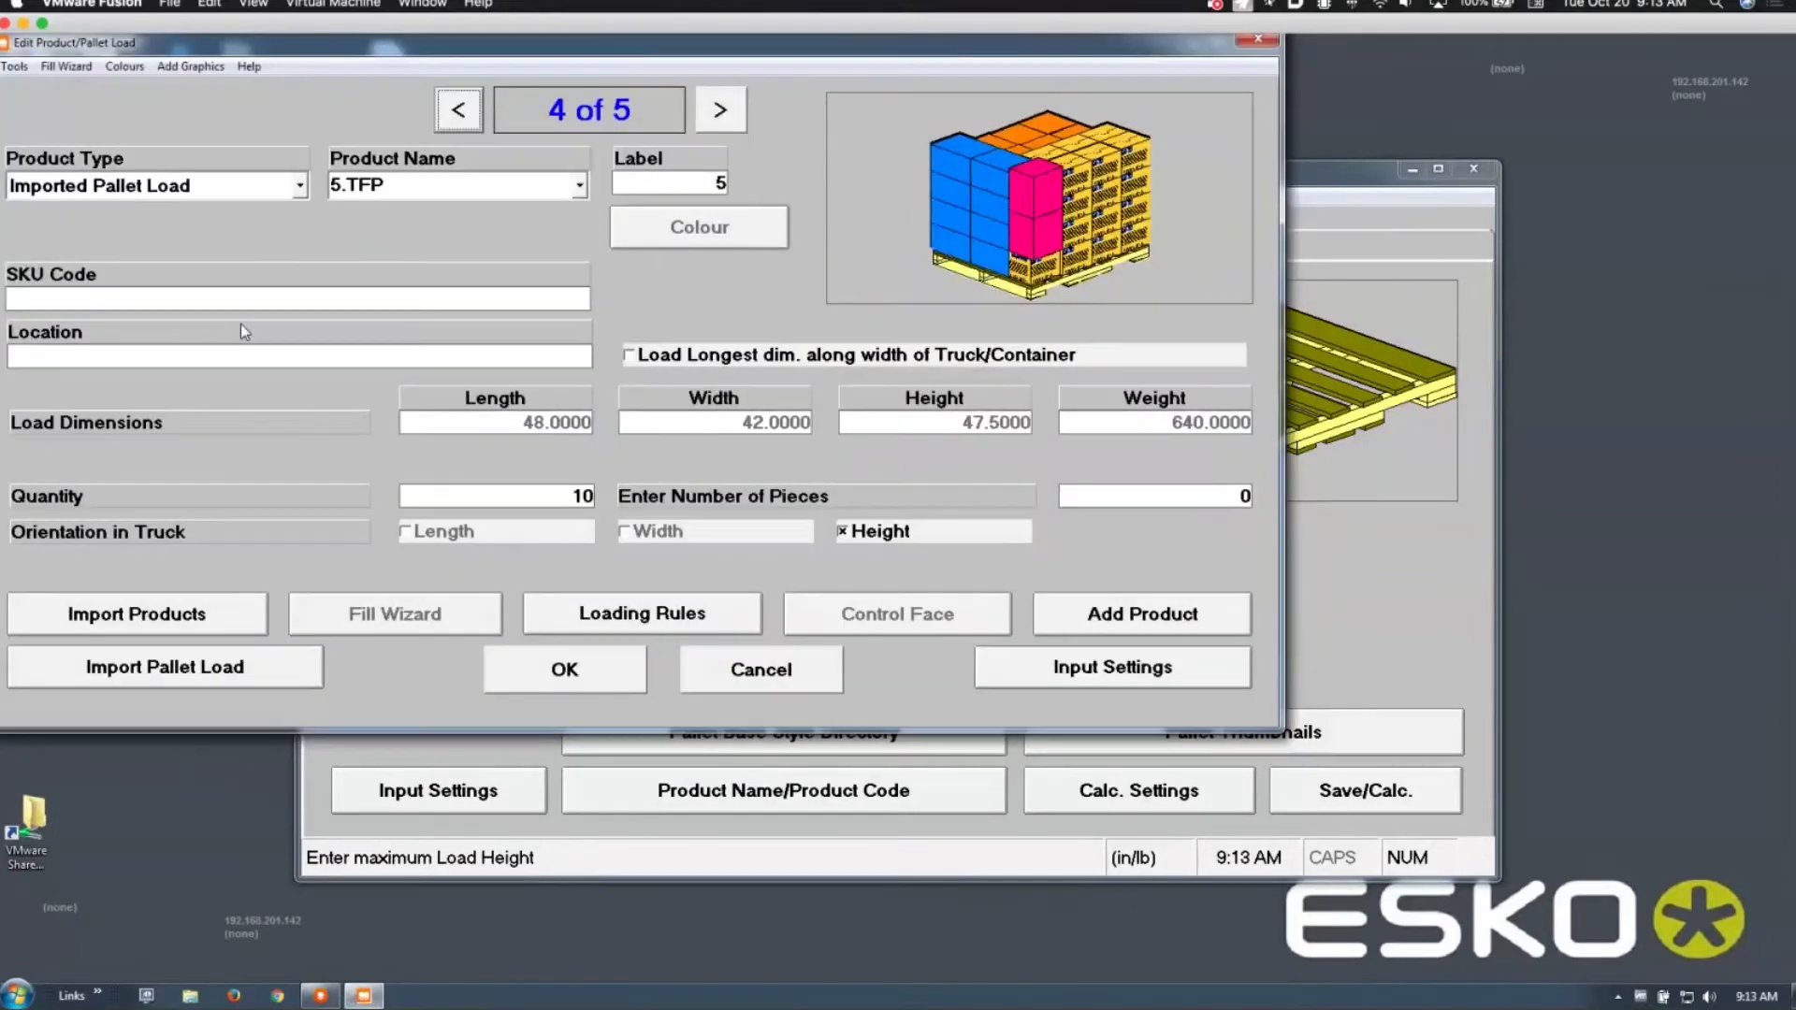
{"action": "left_click", "coordinate": [499, 491]}
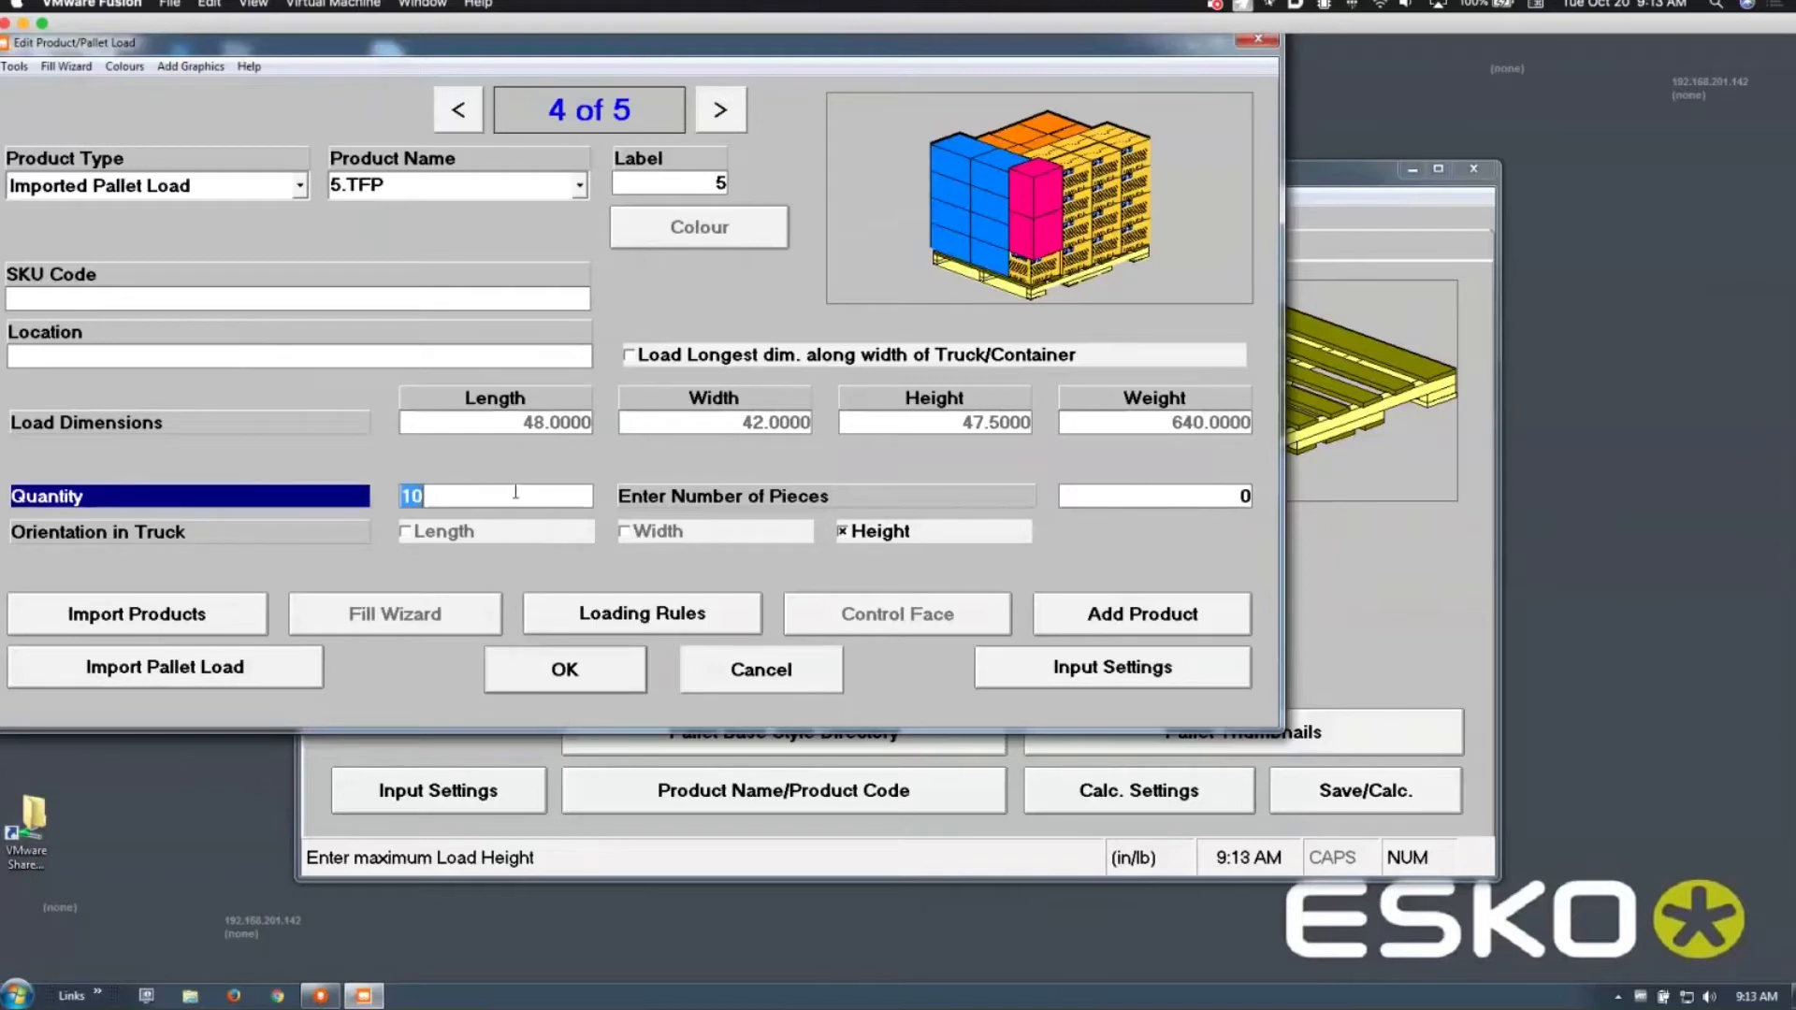
{"action": "type", "text": "40"}
{"action": "left_click", "coordinate": [720, 111]}
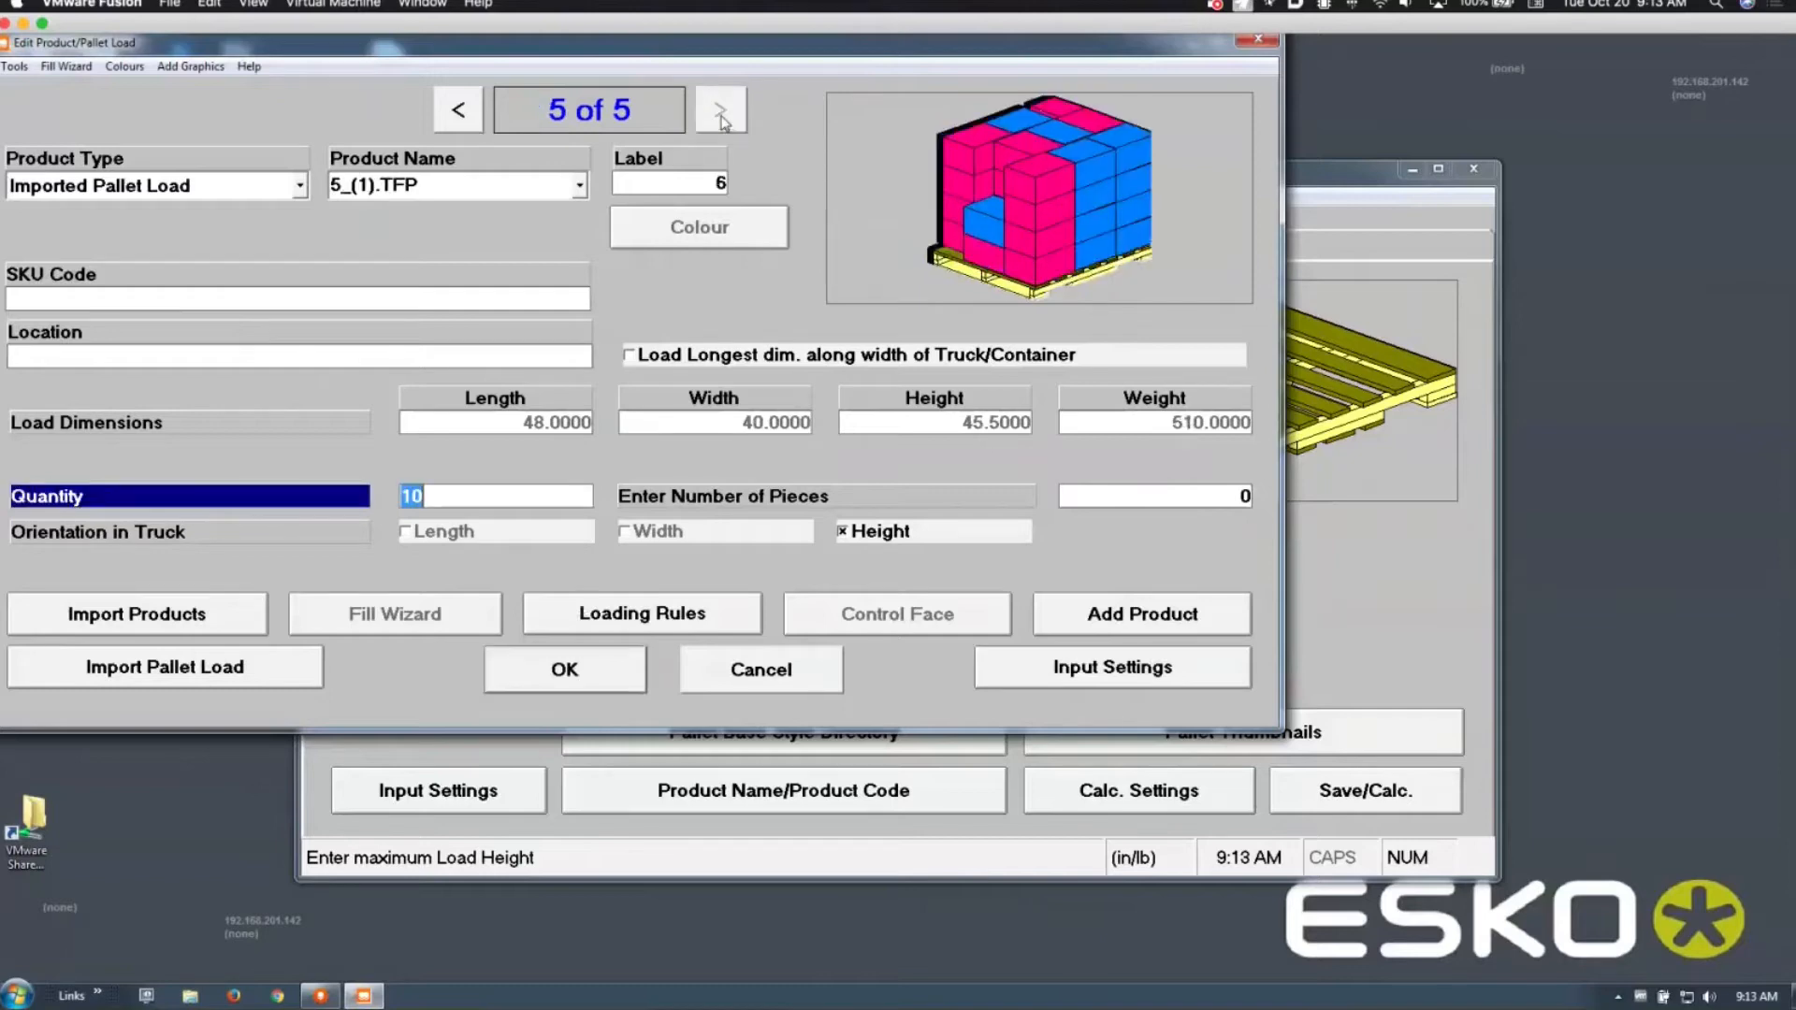
{"action": "type", "text": "40"}
{"action": "left_click", "coordinate": [599, 666]}
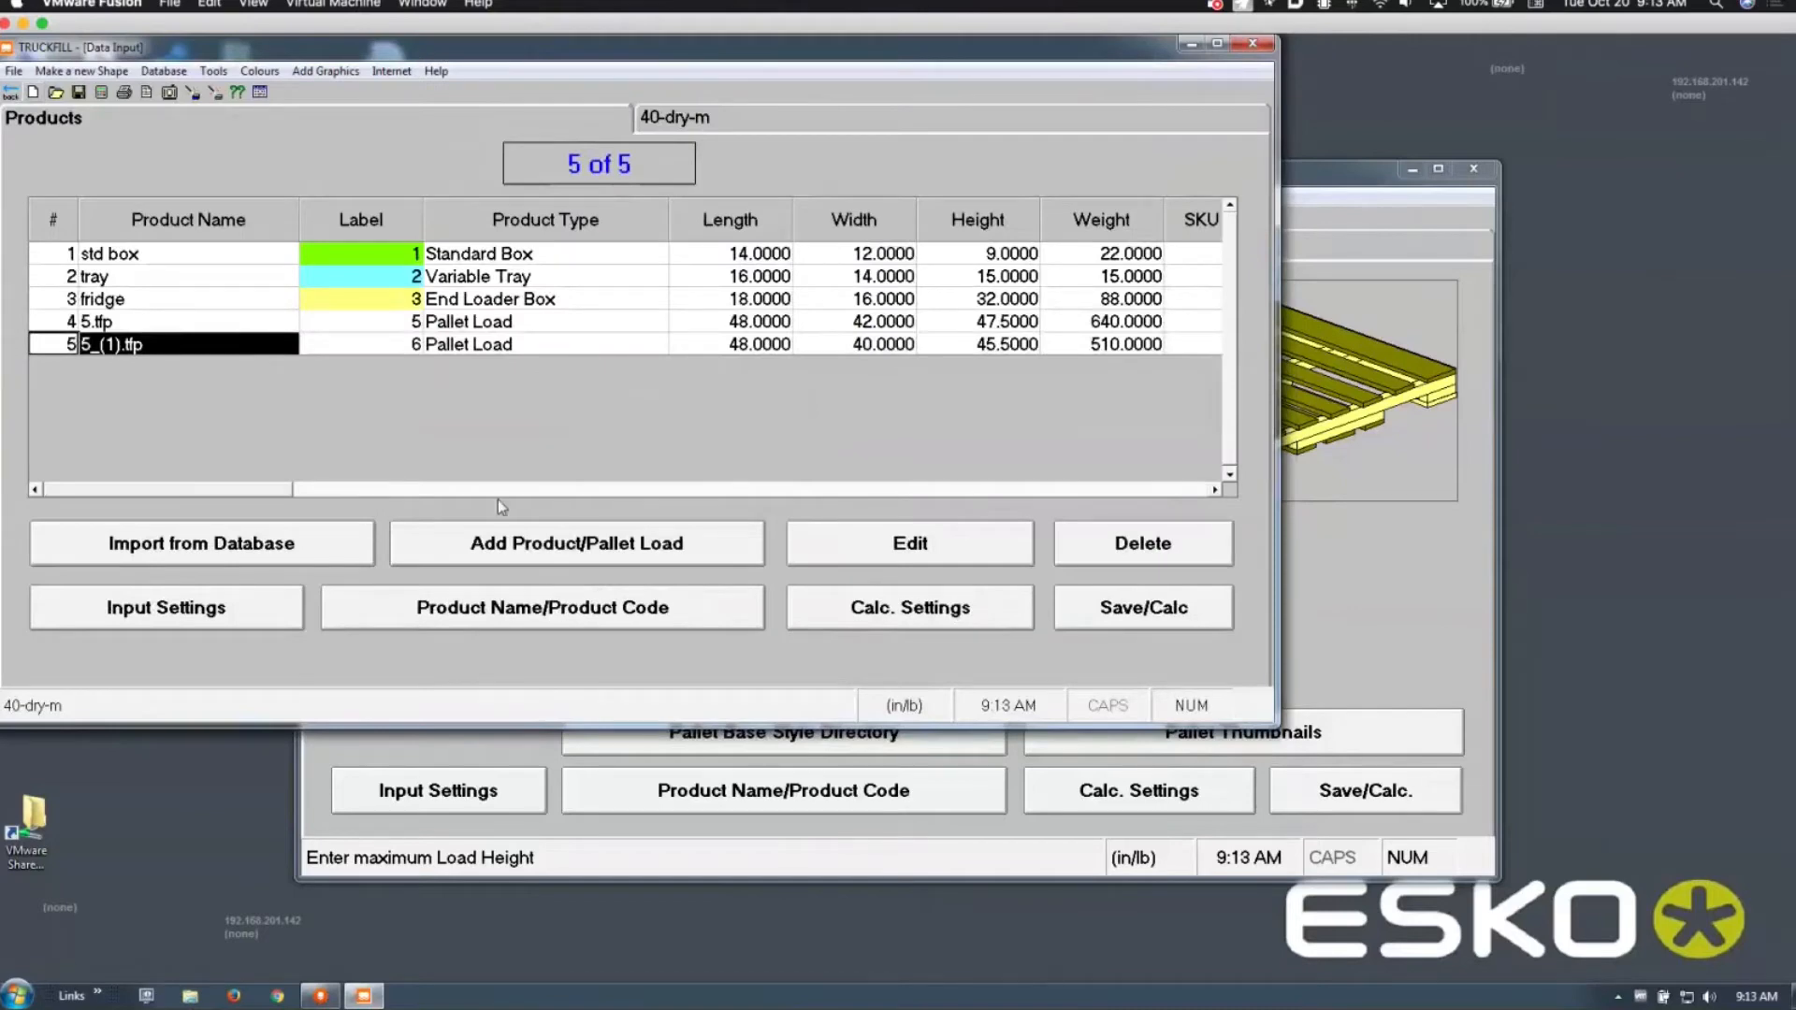
{"action": "left_click", "coordinate": [755, 492]}
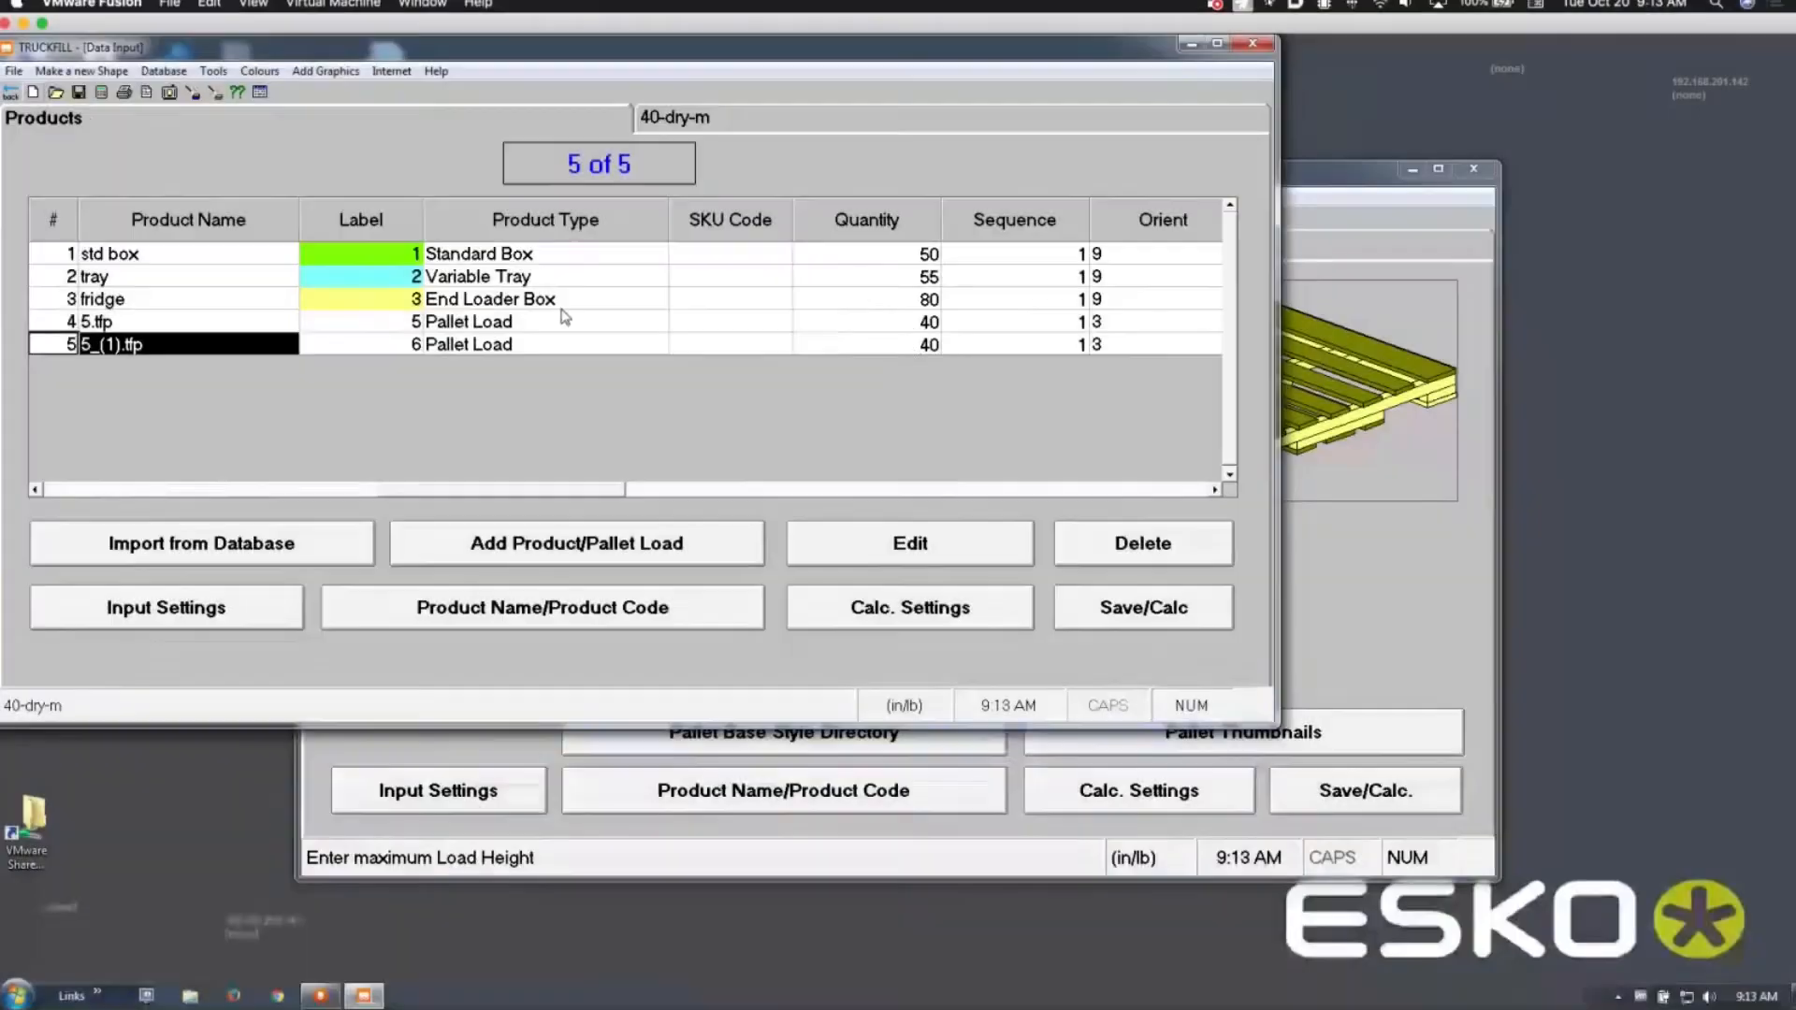
Step: Calculate the container load and step through the corner view diagrams of every container, ending on the first one
{"action": "left_click", "coordinate": [102, 93]}
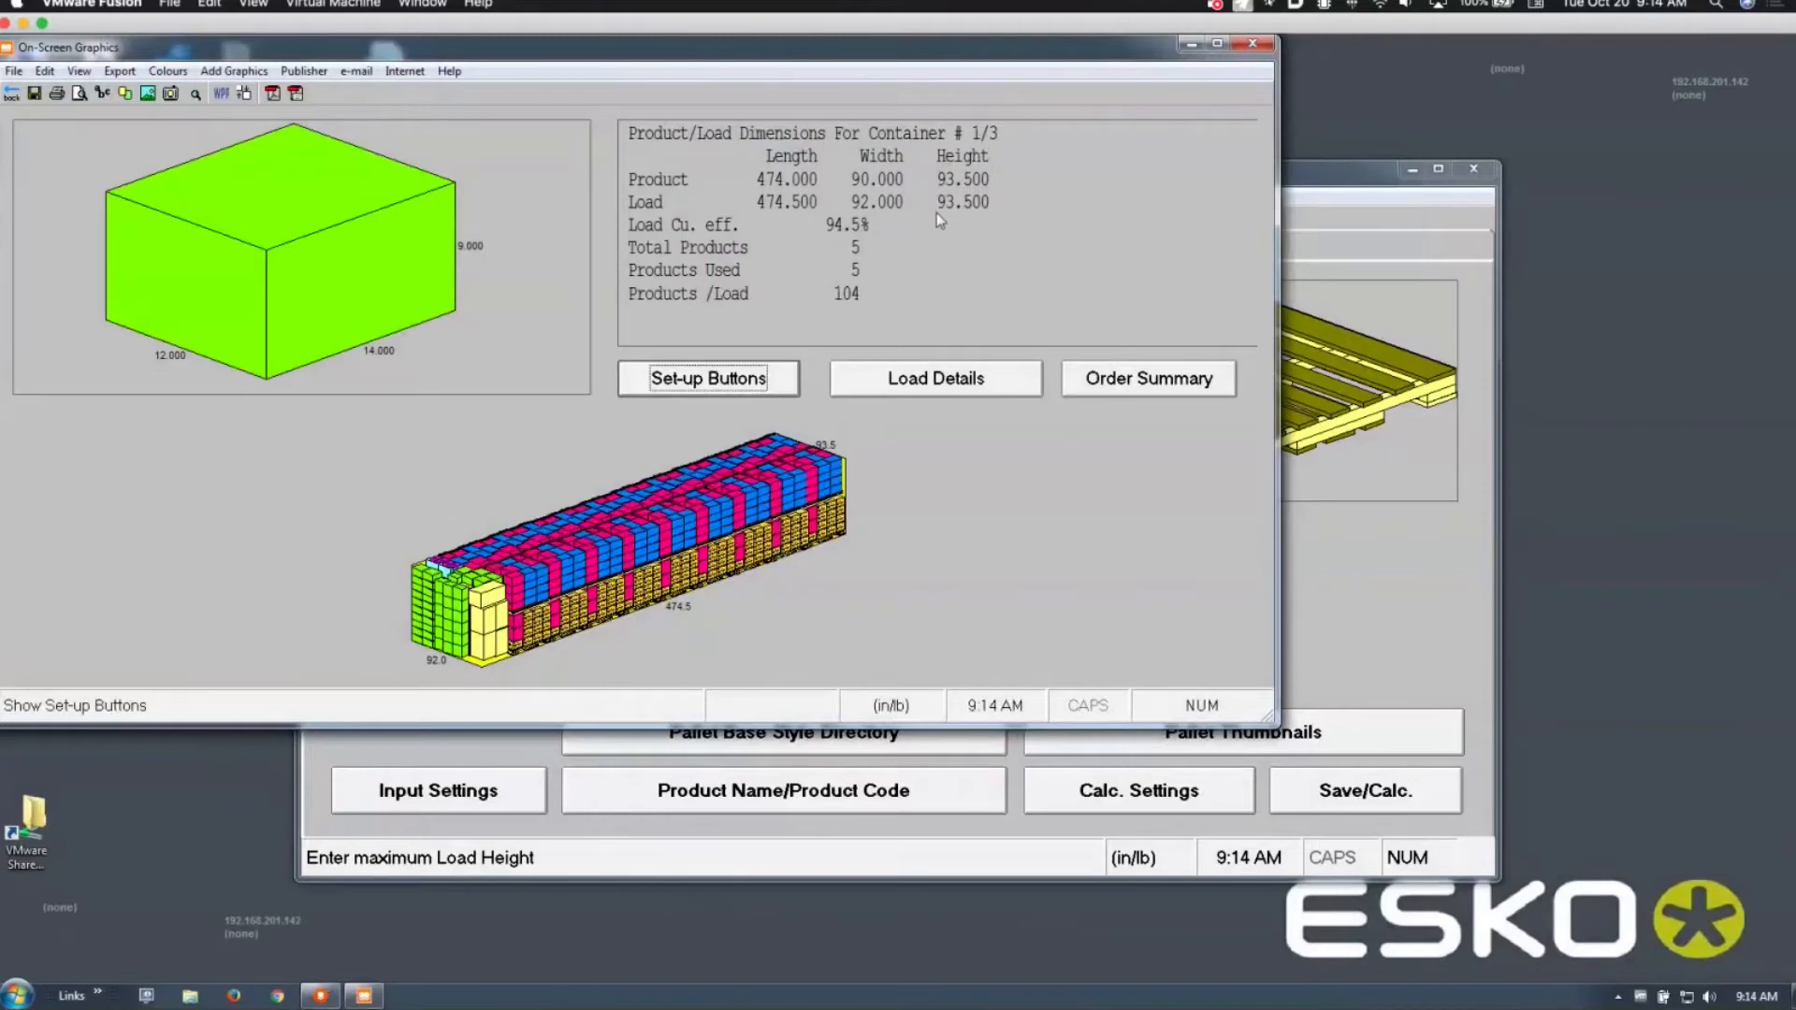
{"action": "left_click", "coordinate": [640, 556]}
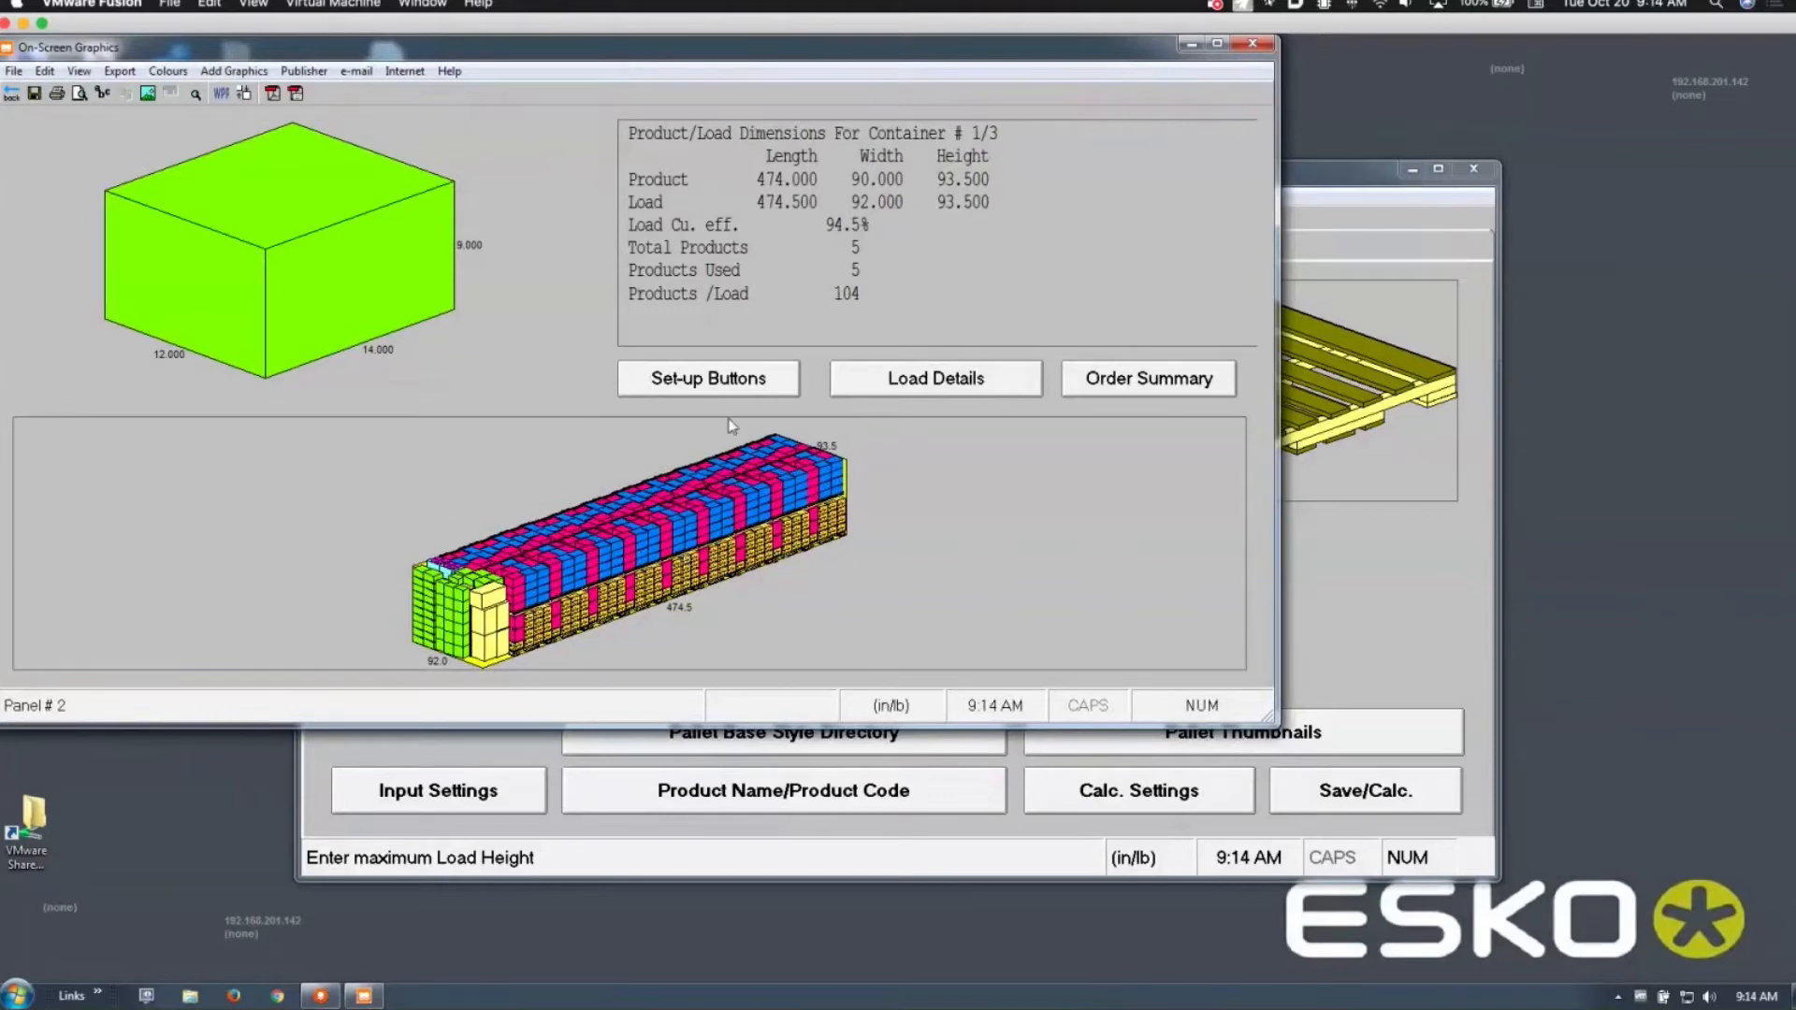
{"action": "left_click", "coordinate": [742, 391]}
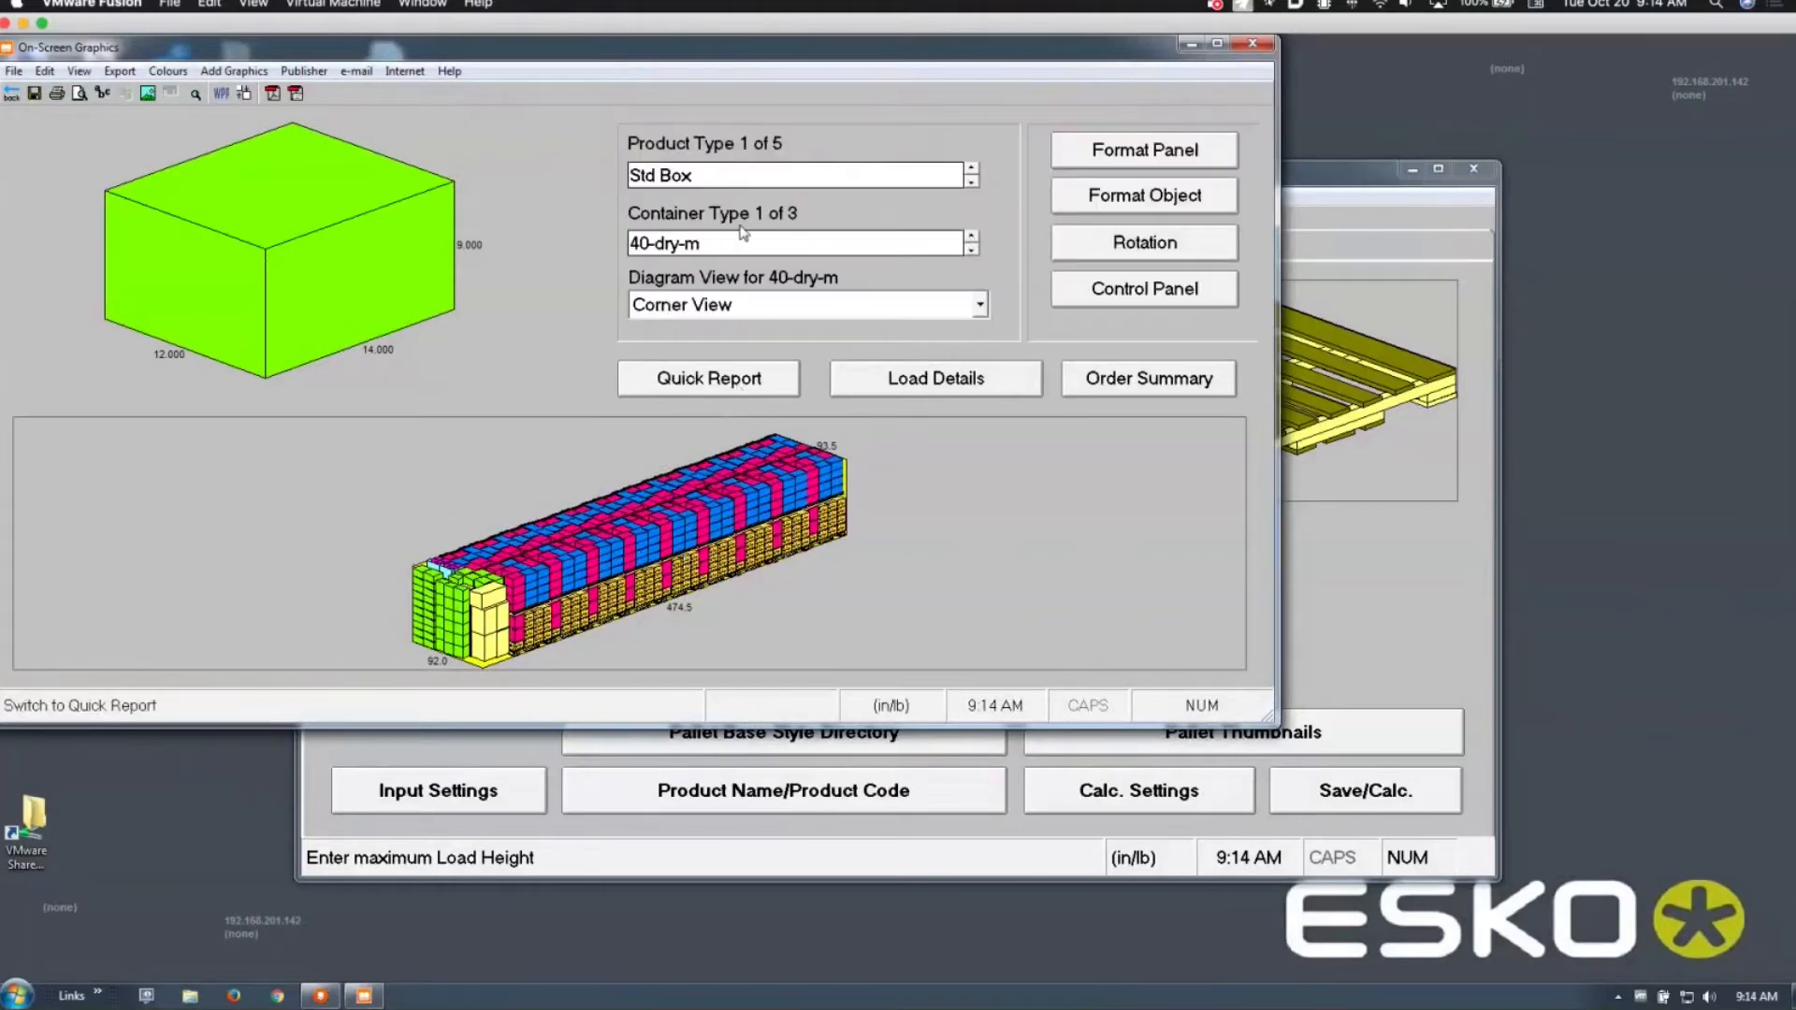
{"action": "left_click", "coordinate": [973, 237]}
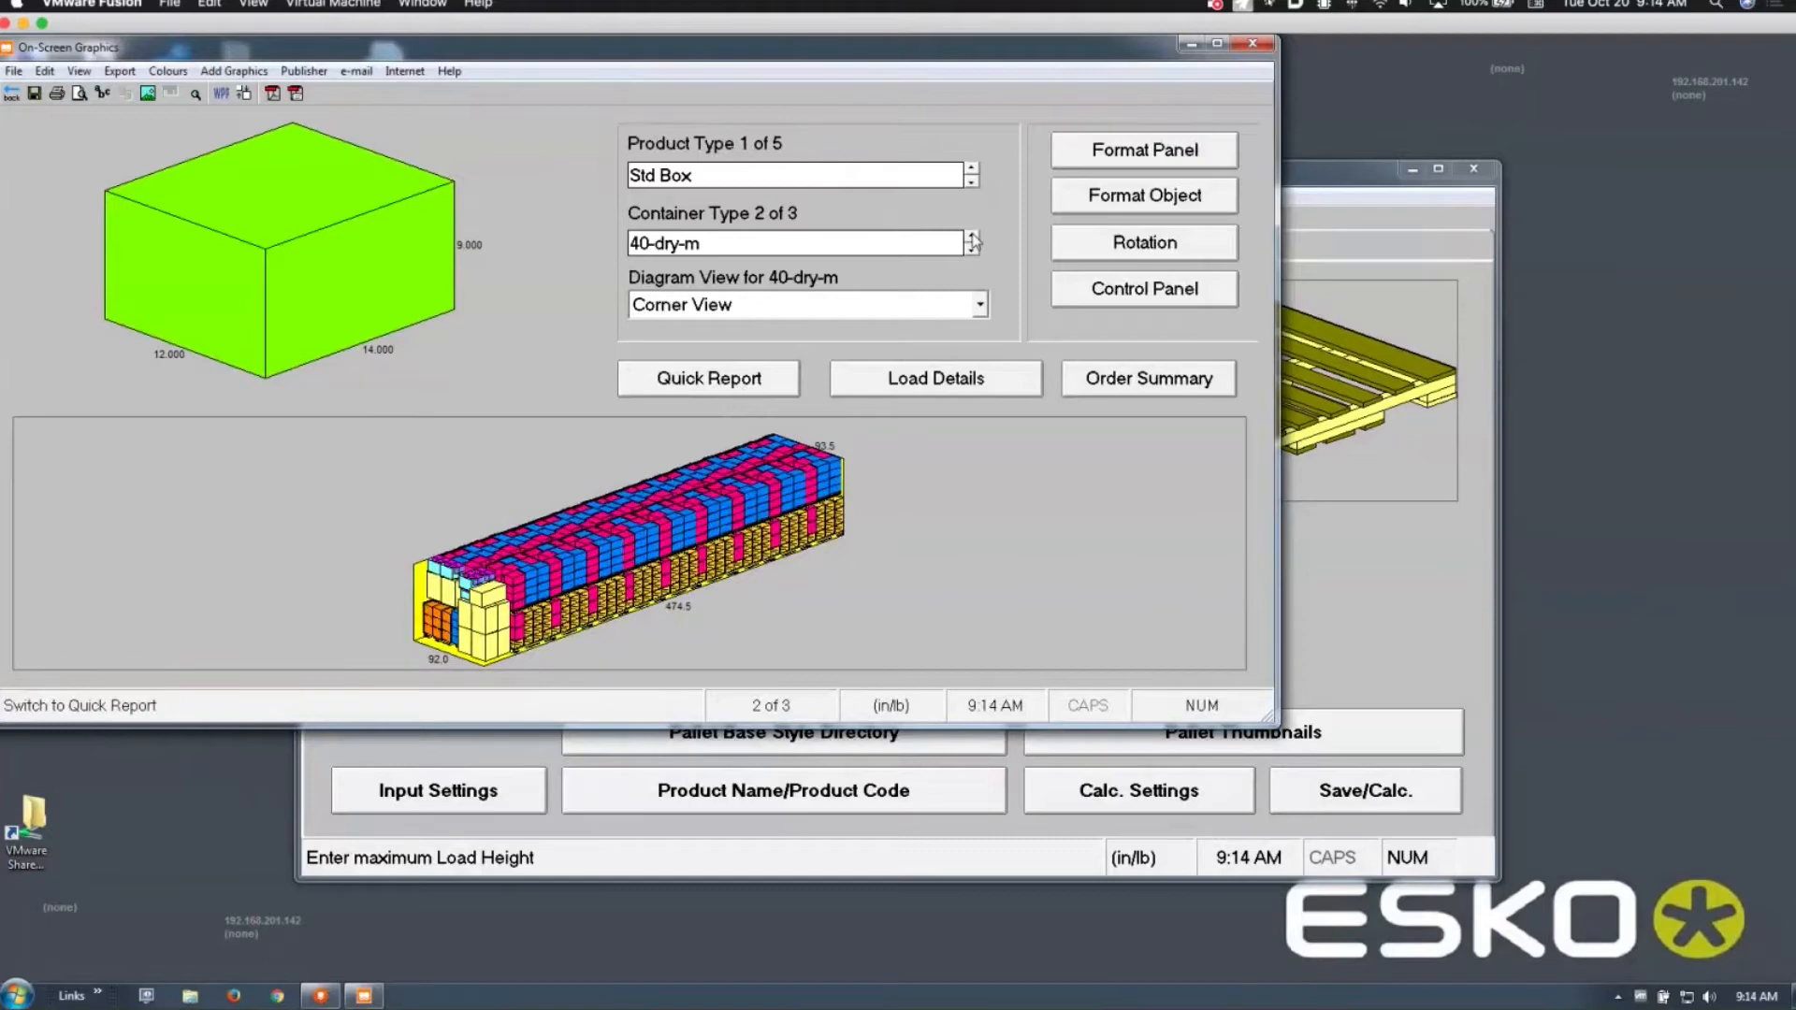
{"action": "left_click", "coordinate": [973, 237]}
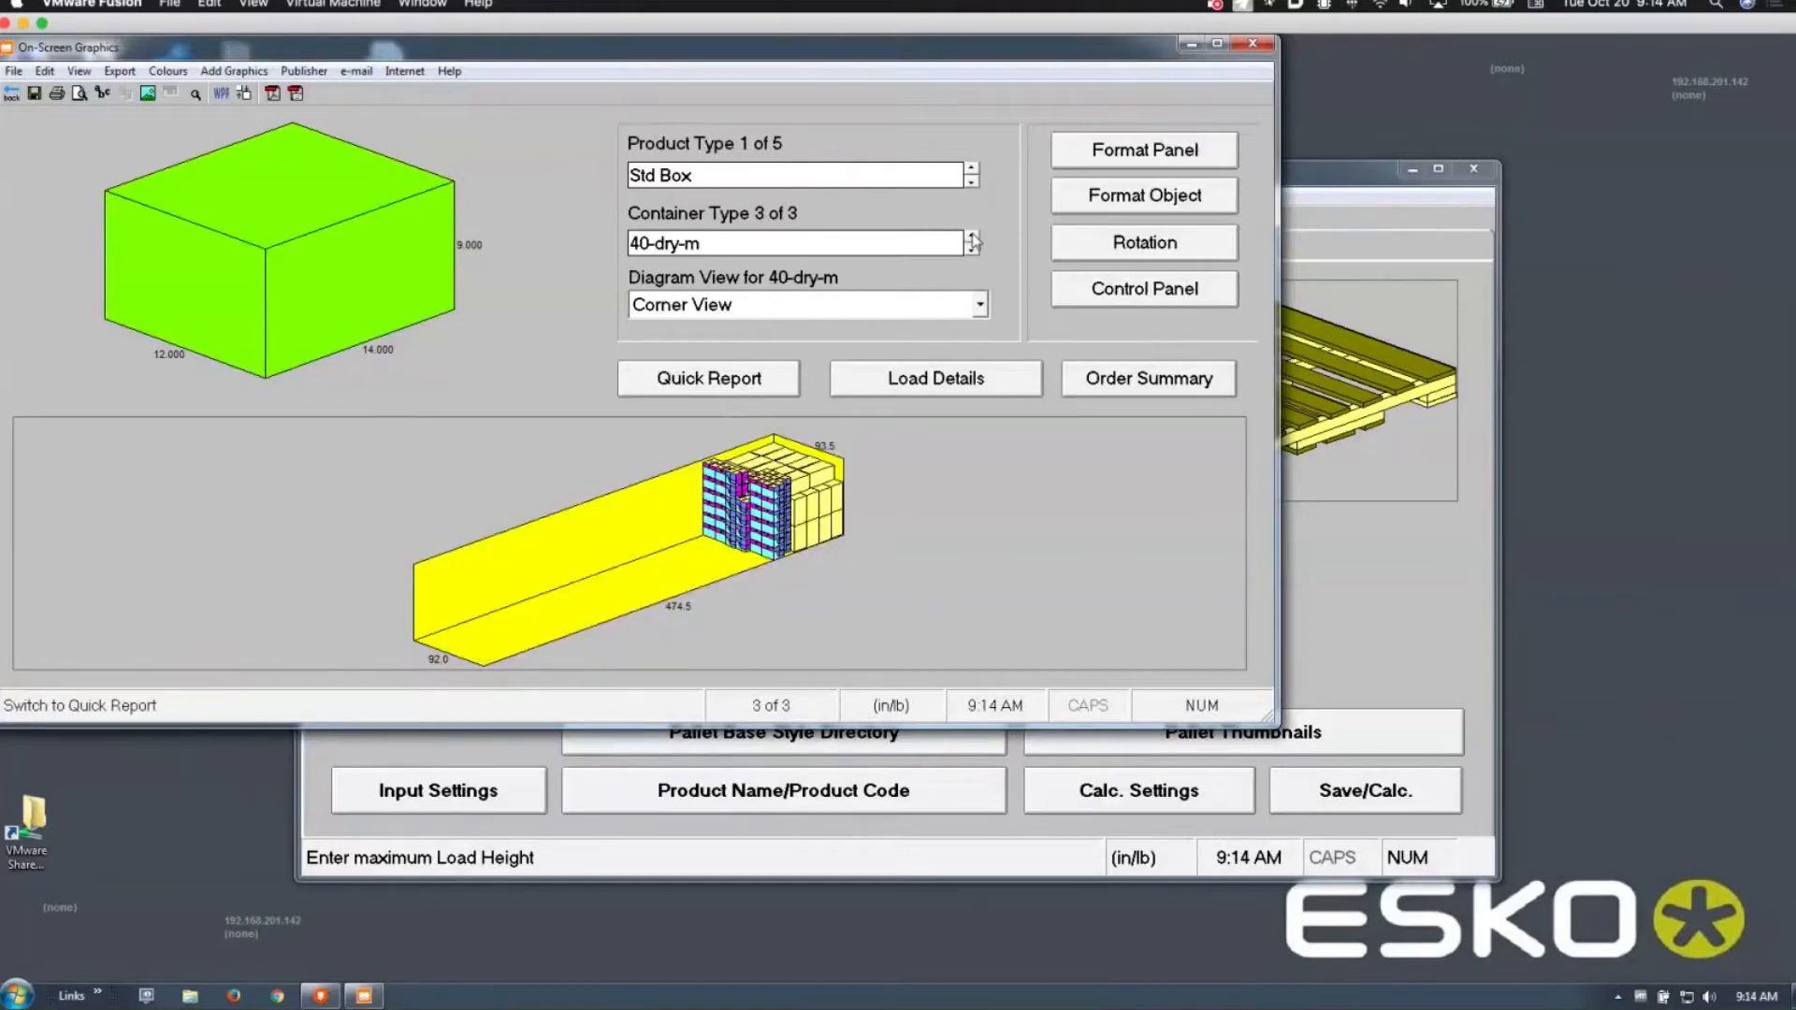
{"action": "left_click", "coordinate": [973, 251]}
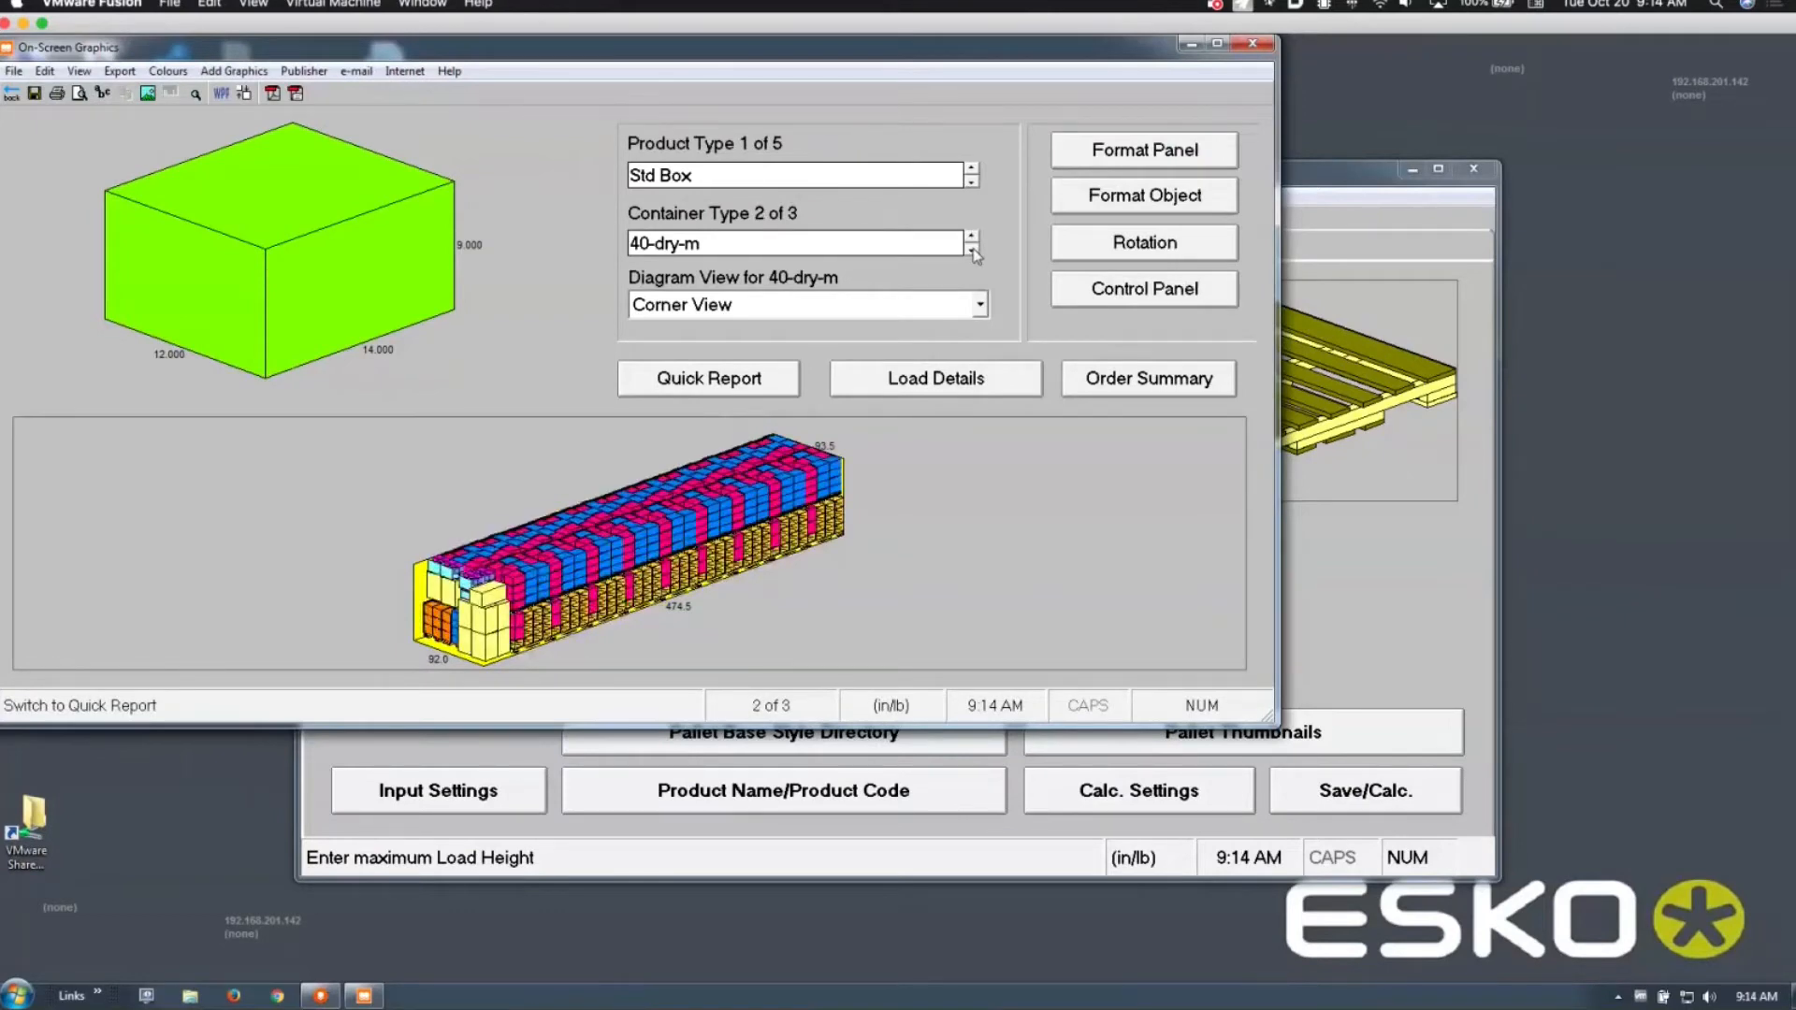
{"action": "left_click", "coordinate": [973, 250]}
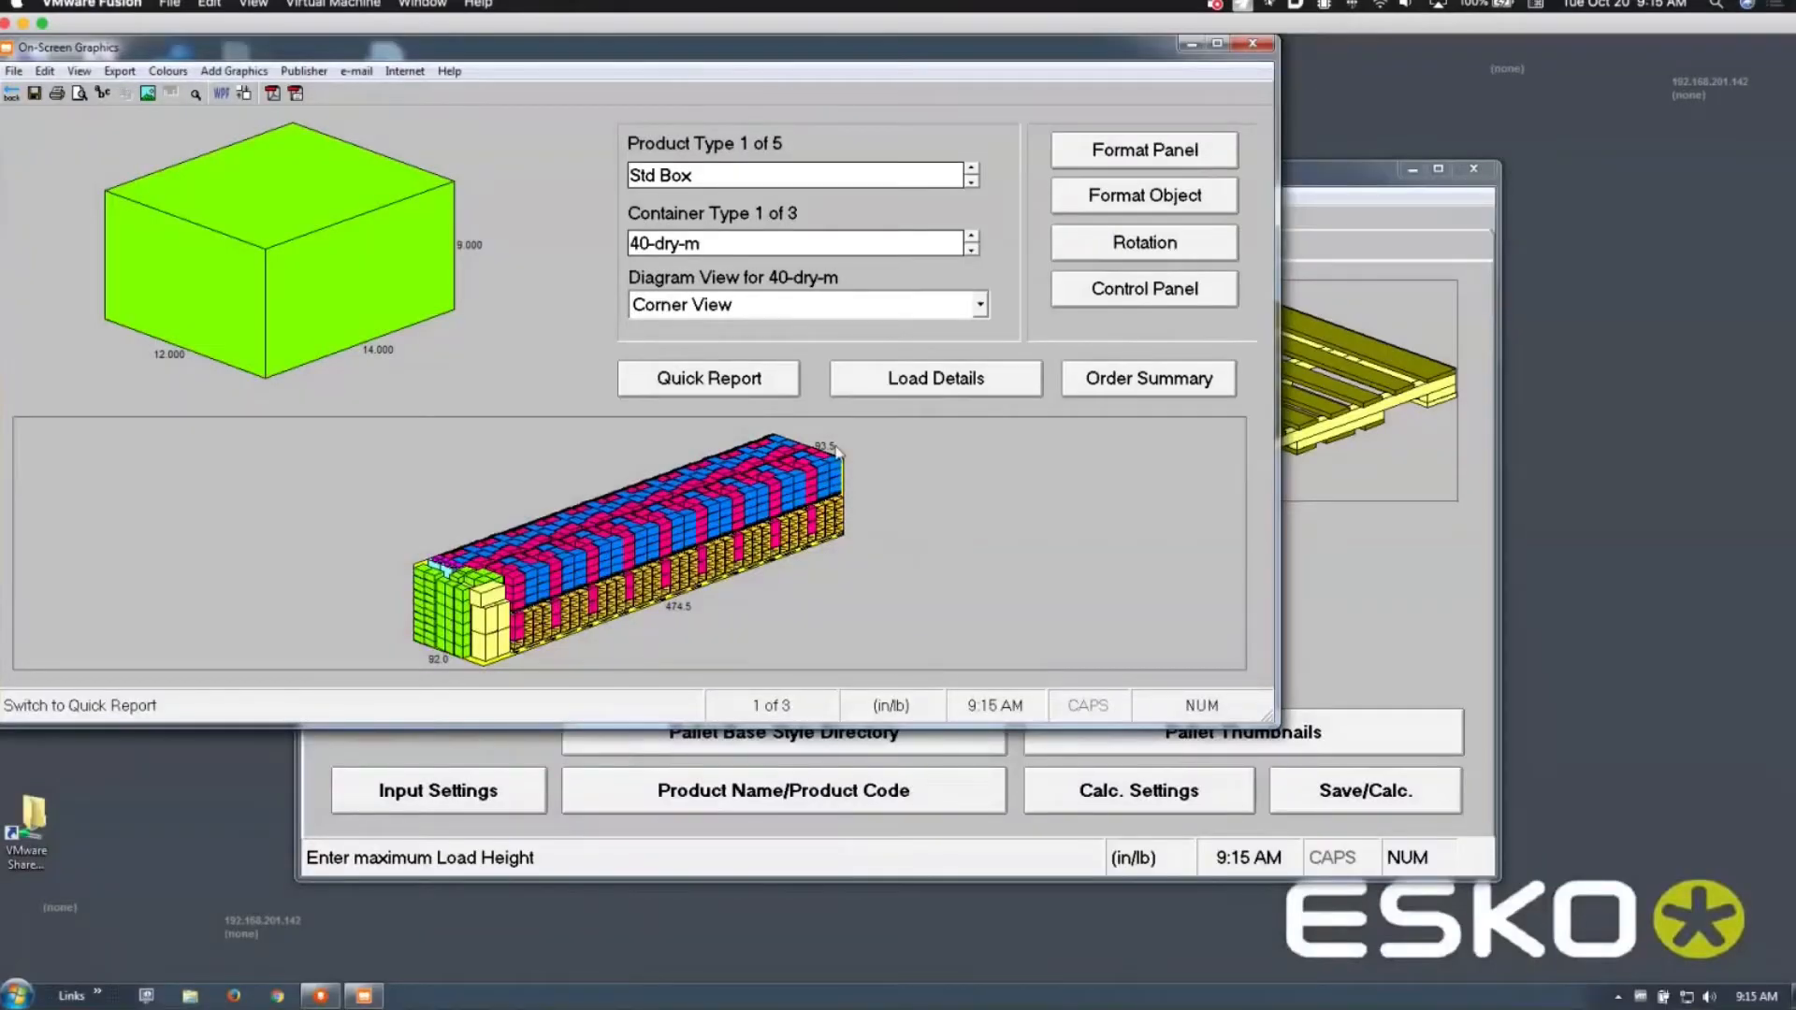
Step: Review the load details of the first container and return to the data input
{"action": "left_click", "coordinate": [907, 379]}
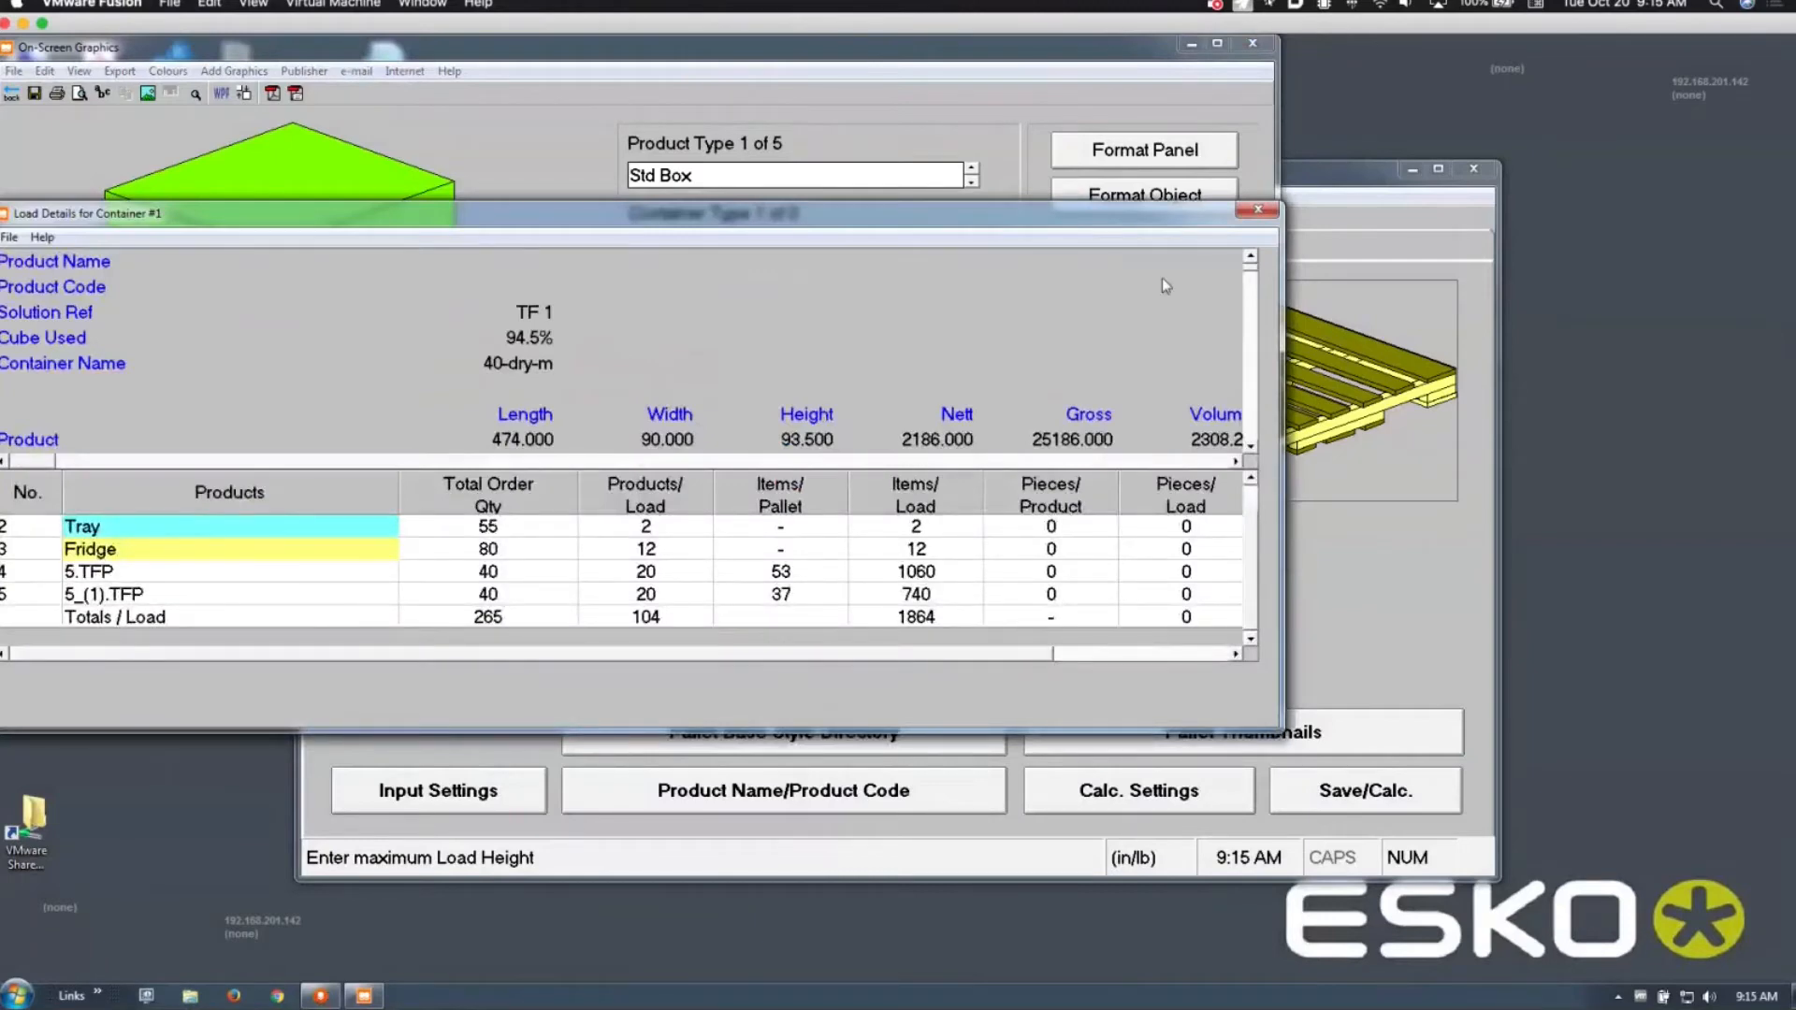
{"action": "left_click", "coordinate": [1257, 210]}
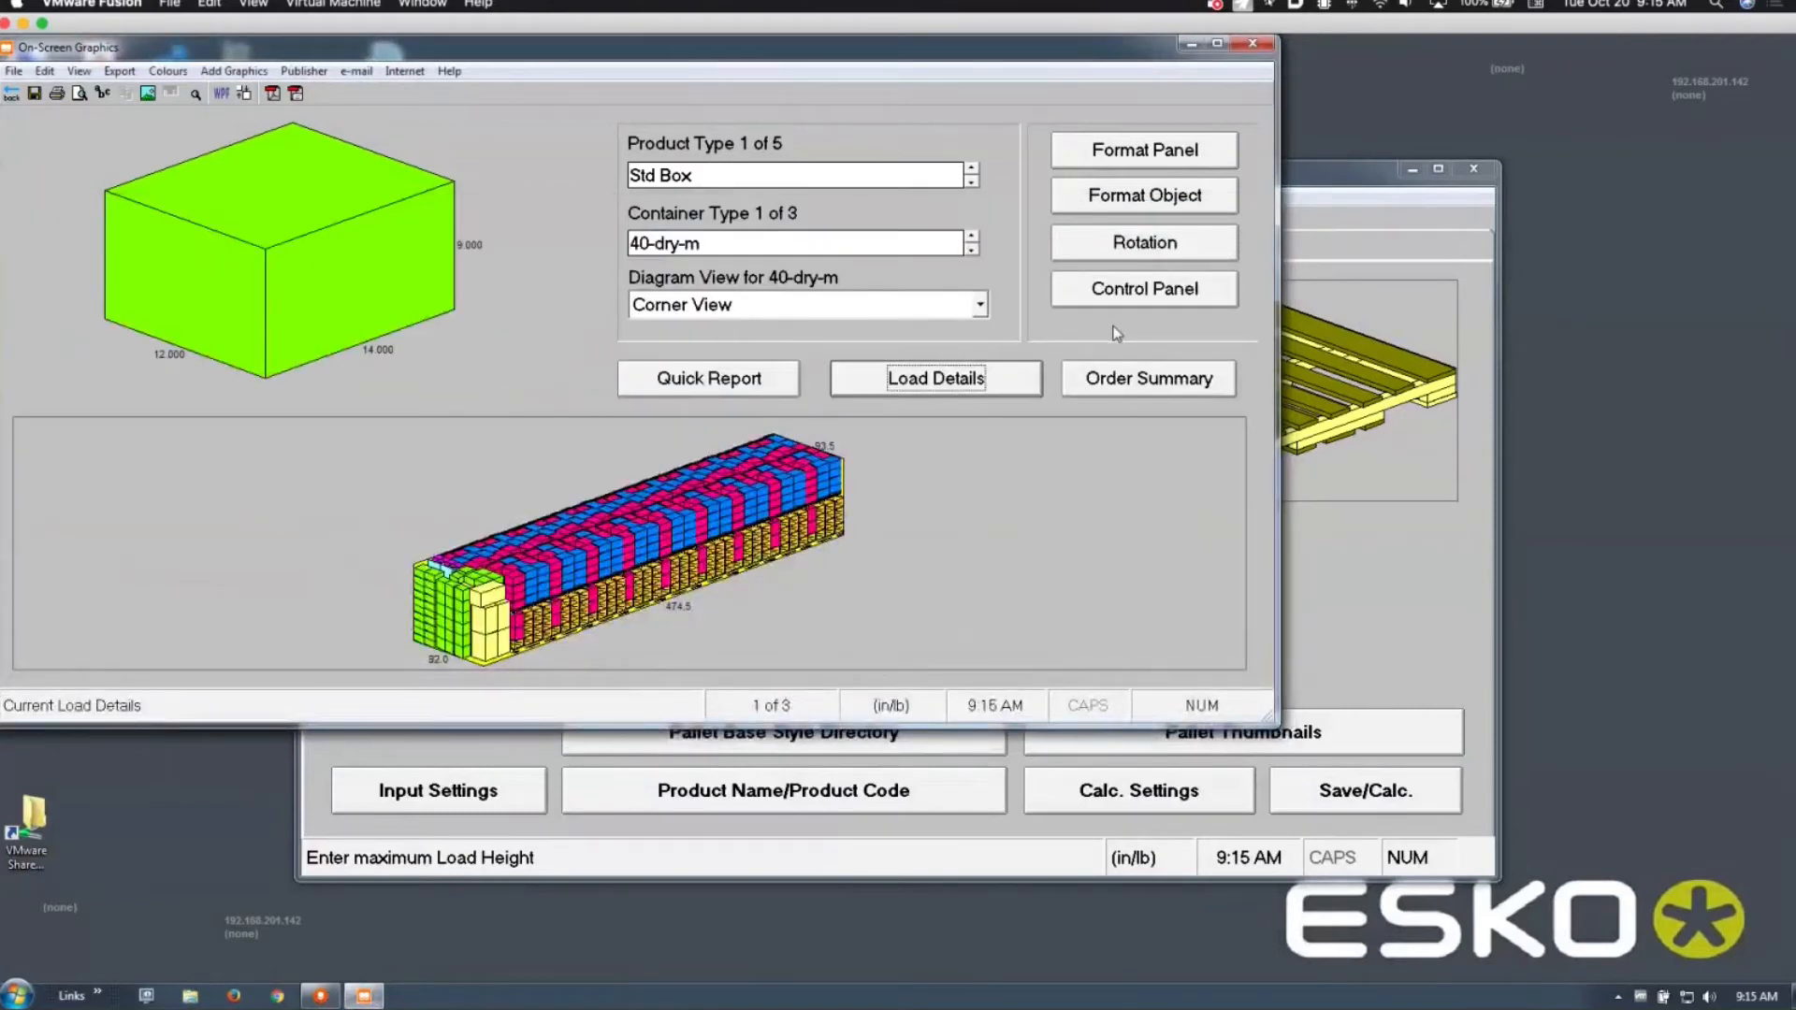
{"action": "left_click", "coordinate": [11, 94]}
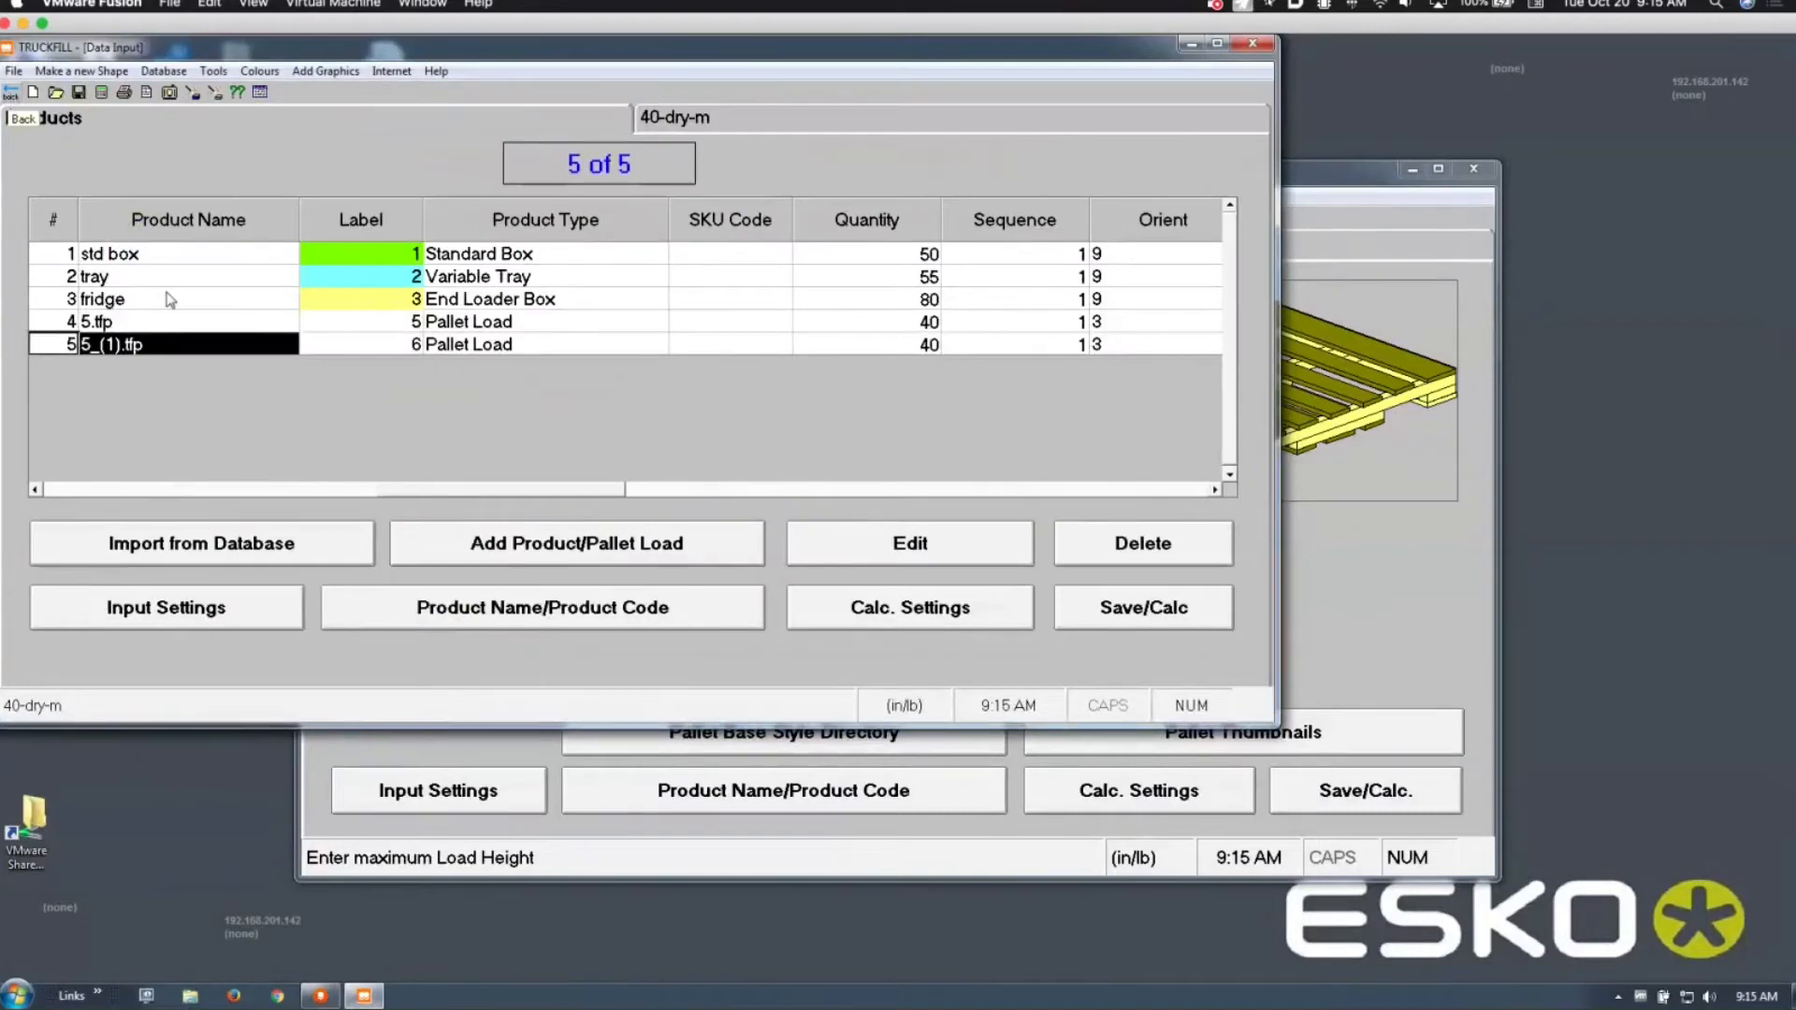
Step: Compare the loading rules available for each load wizard in the calculation settings and keep the TRUCKFILL Load Wizard
{"action": "left_click", "coordinate": [156, 255]}
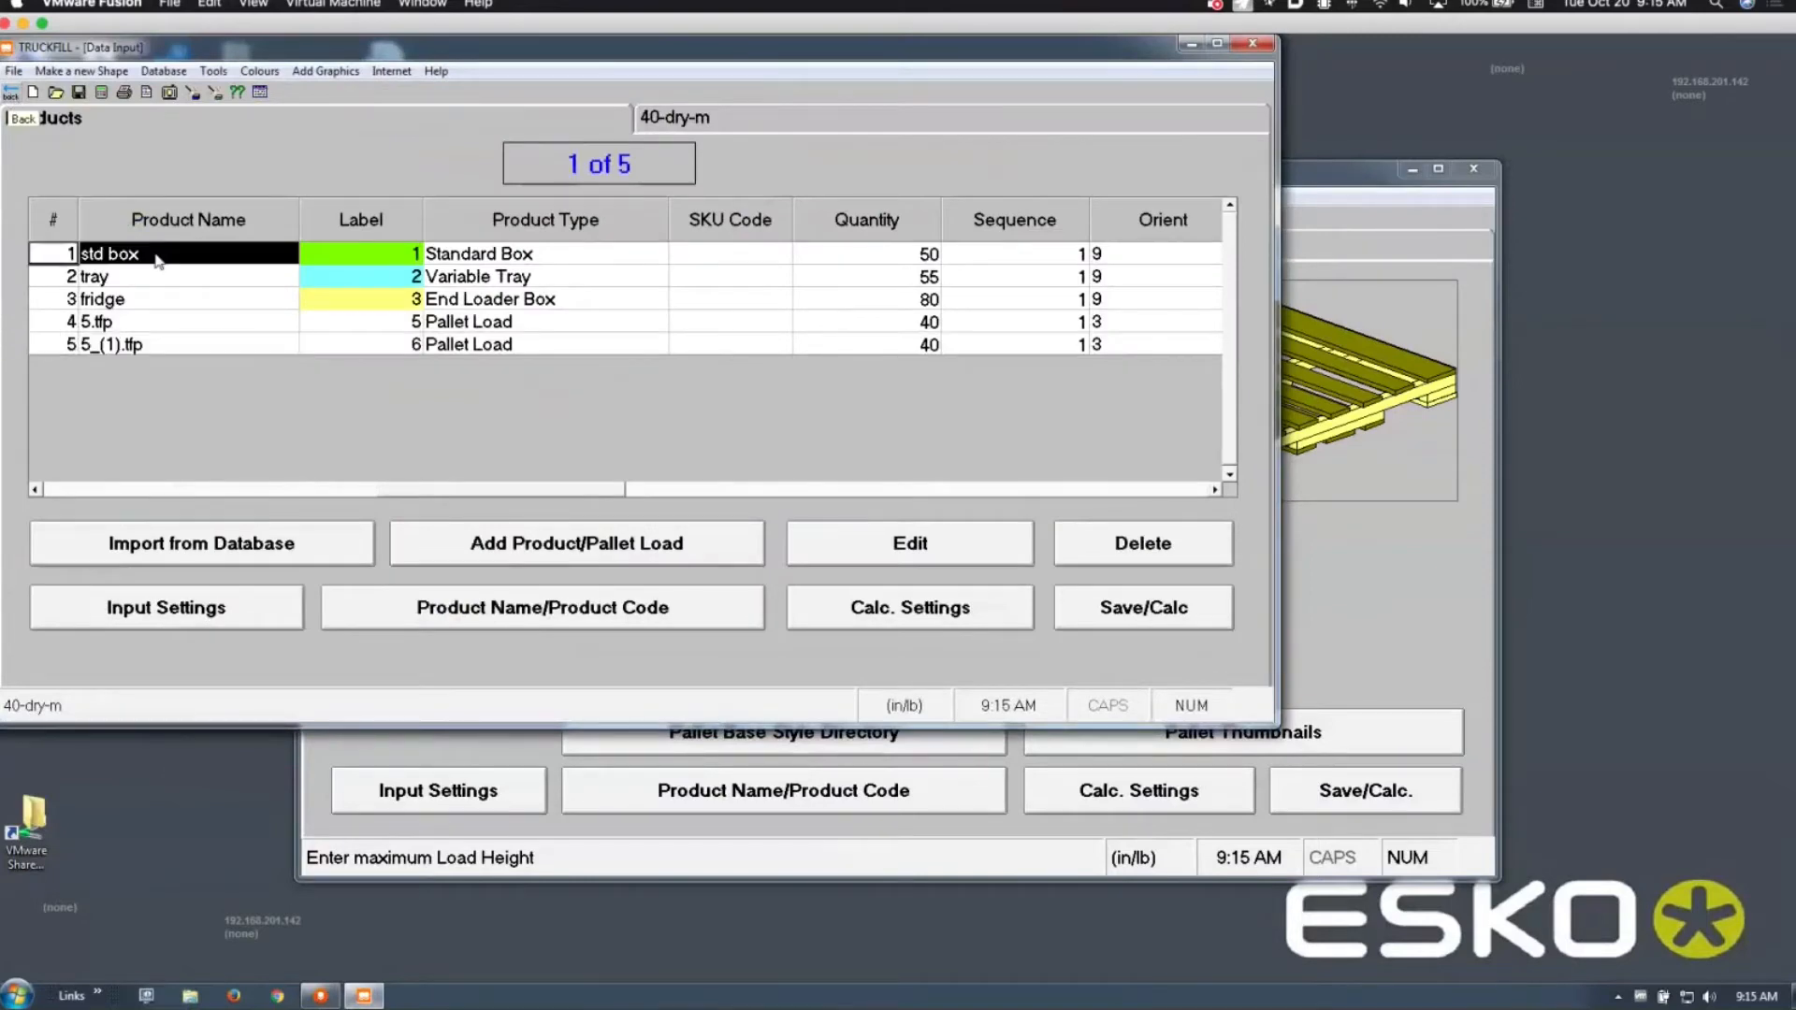
{"action": "left_click", "coordinate": [895, 610]}
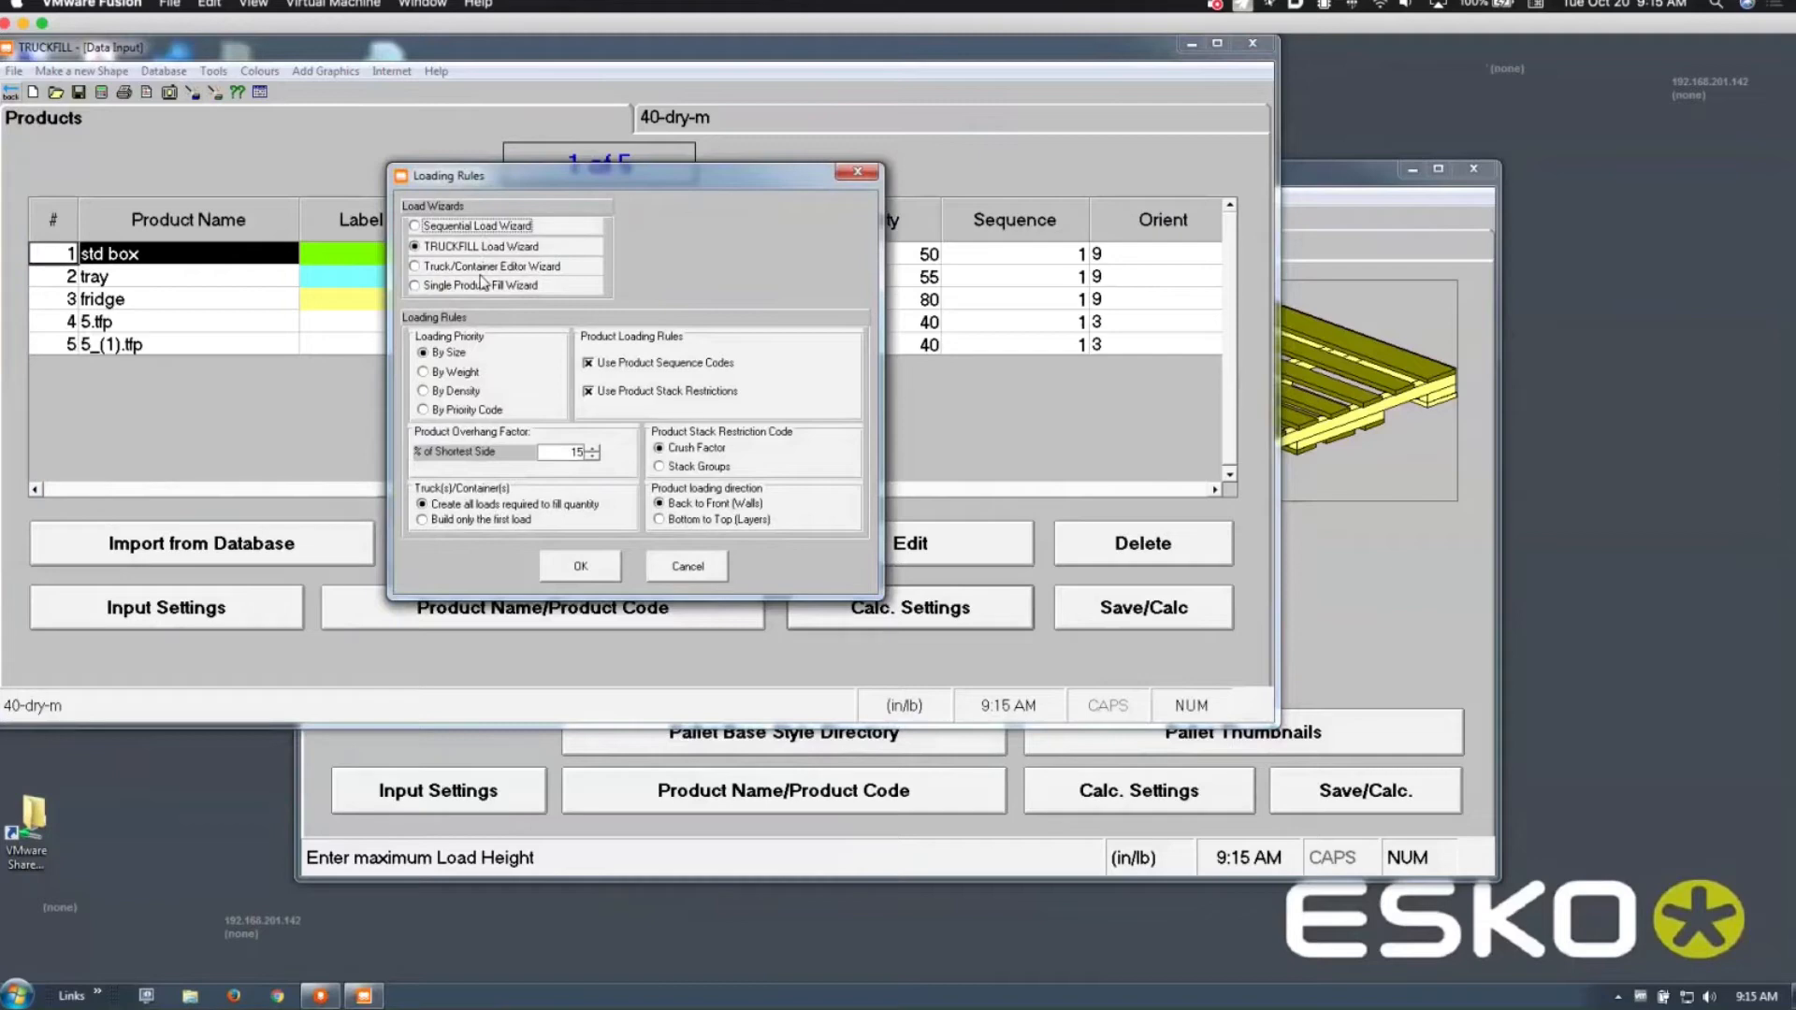
{"action": "left_click", "coordinate": [467, 228]}
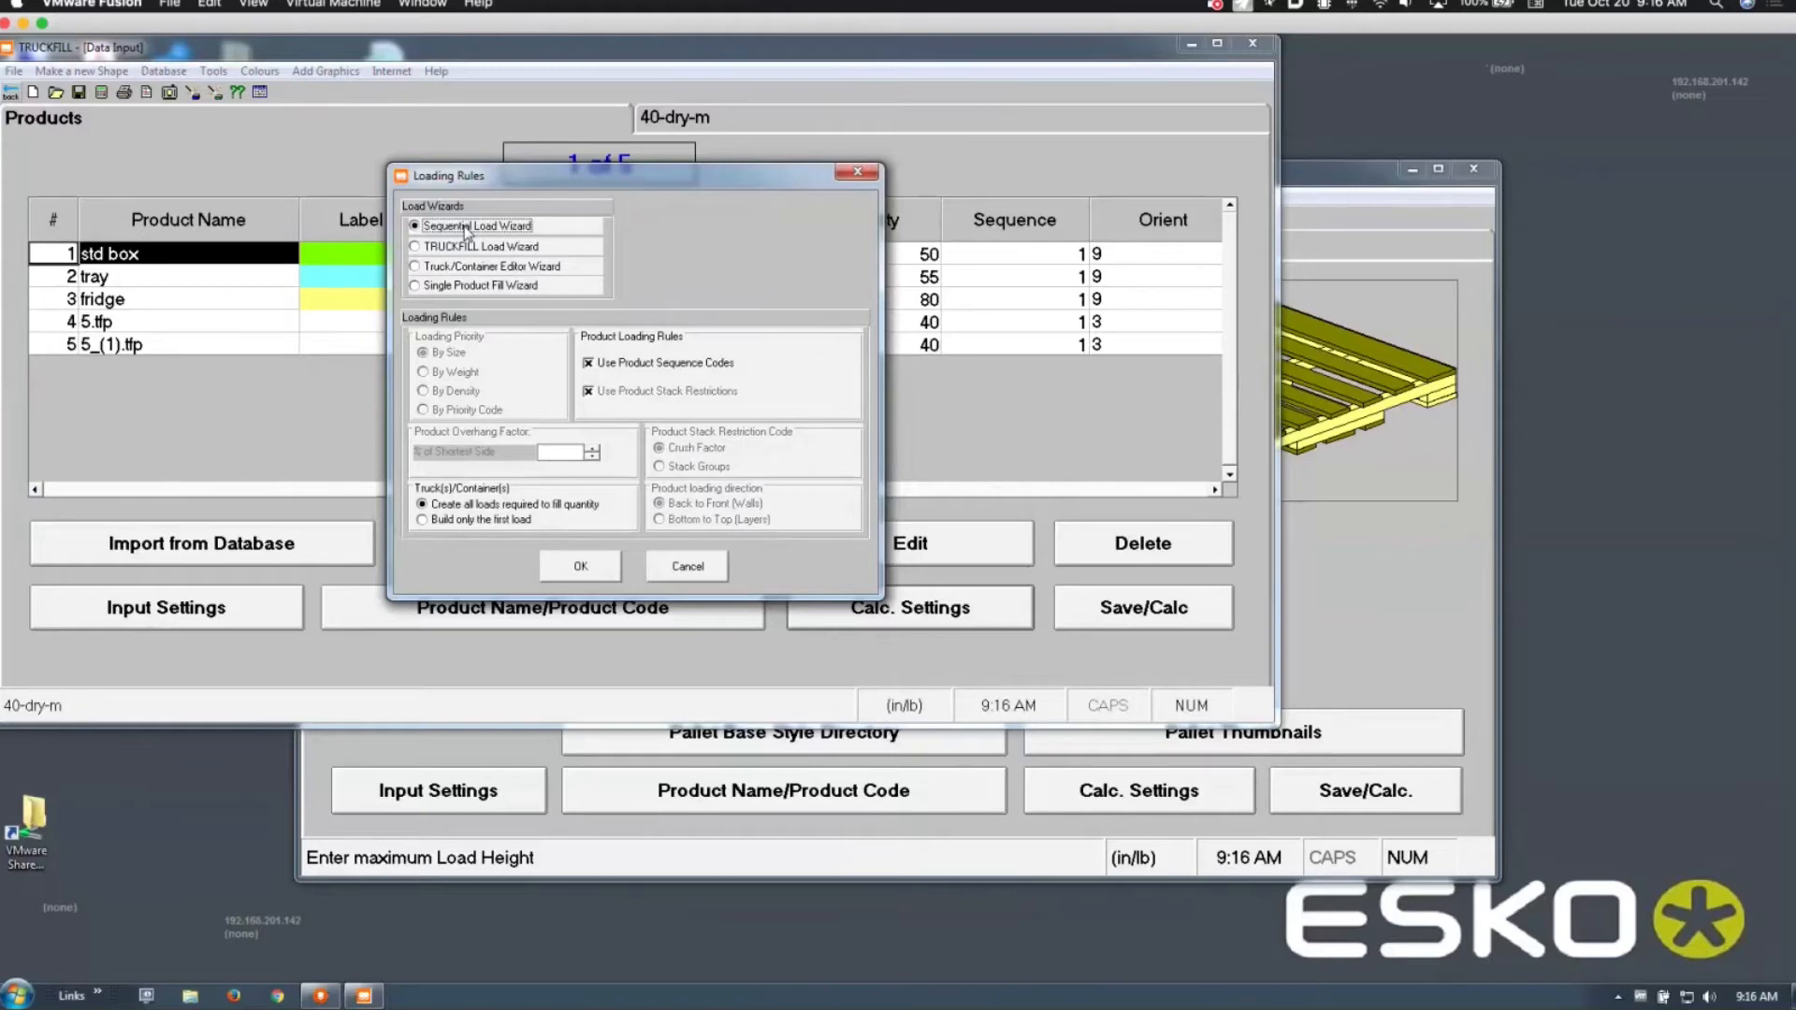
{"action": "left_click", "coordinate": [469, 248]}
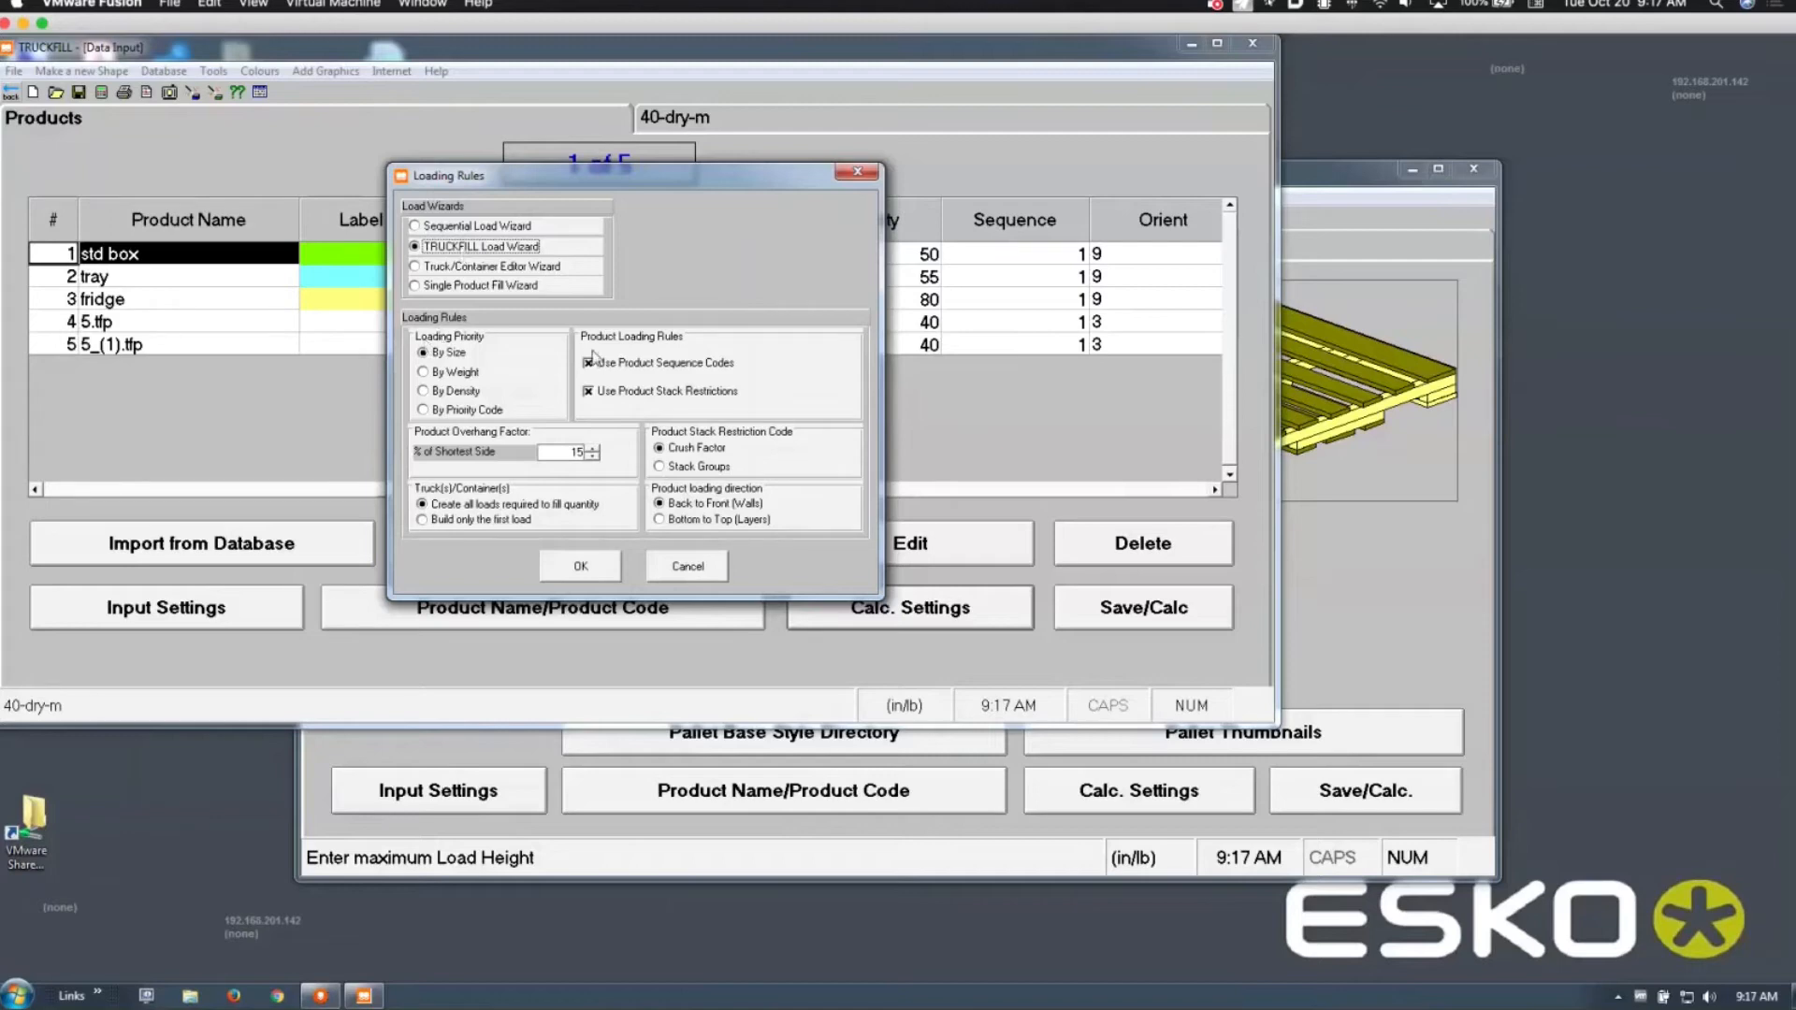
{"action": "left_click", "coordinate": [456, 269]}
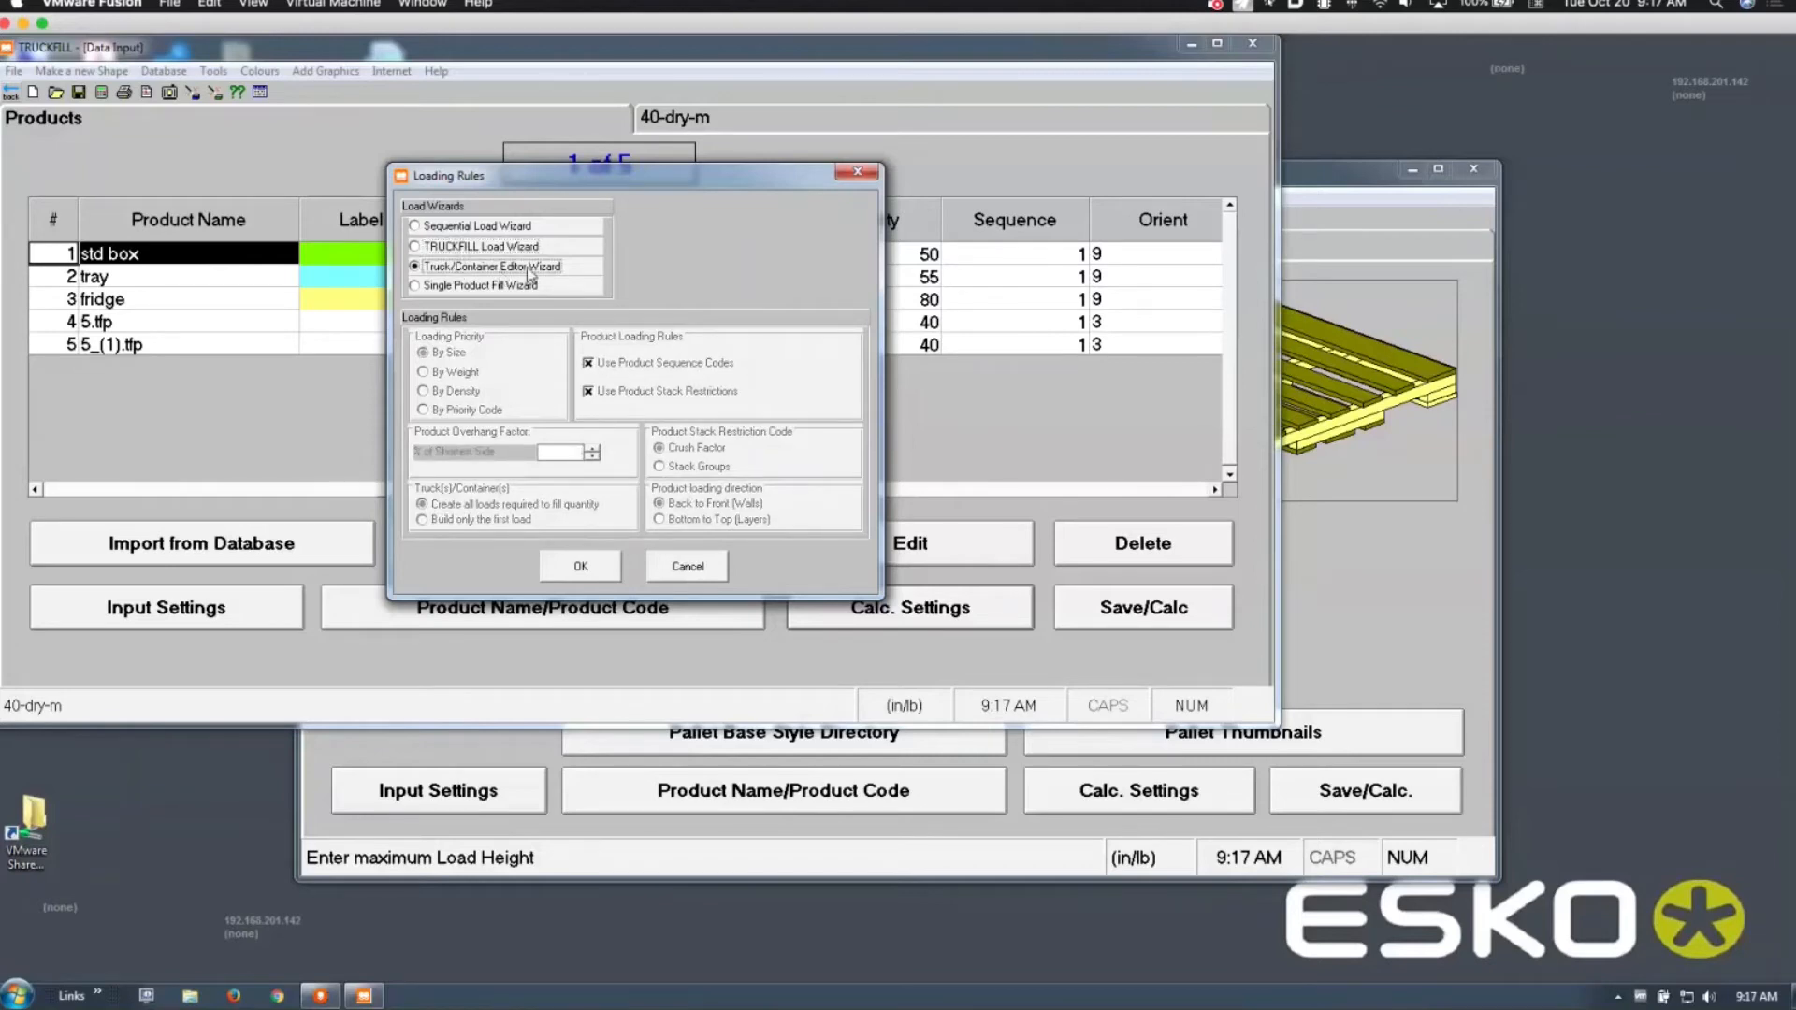
{"action": "left_click", "coordinate": [483, 289]}
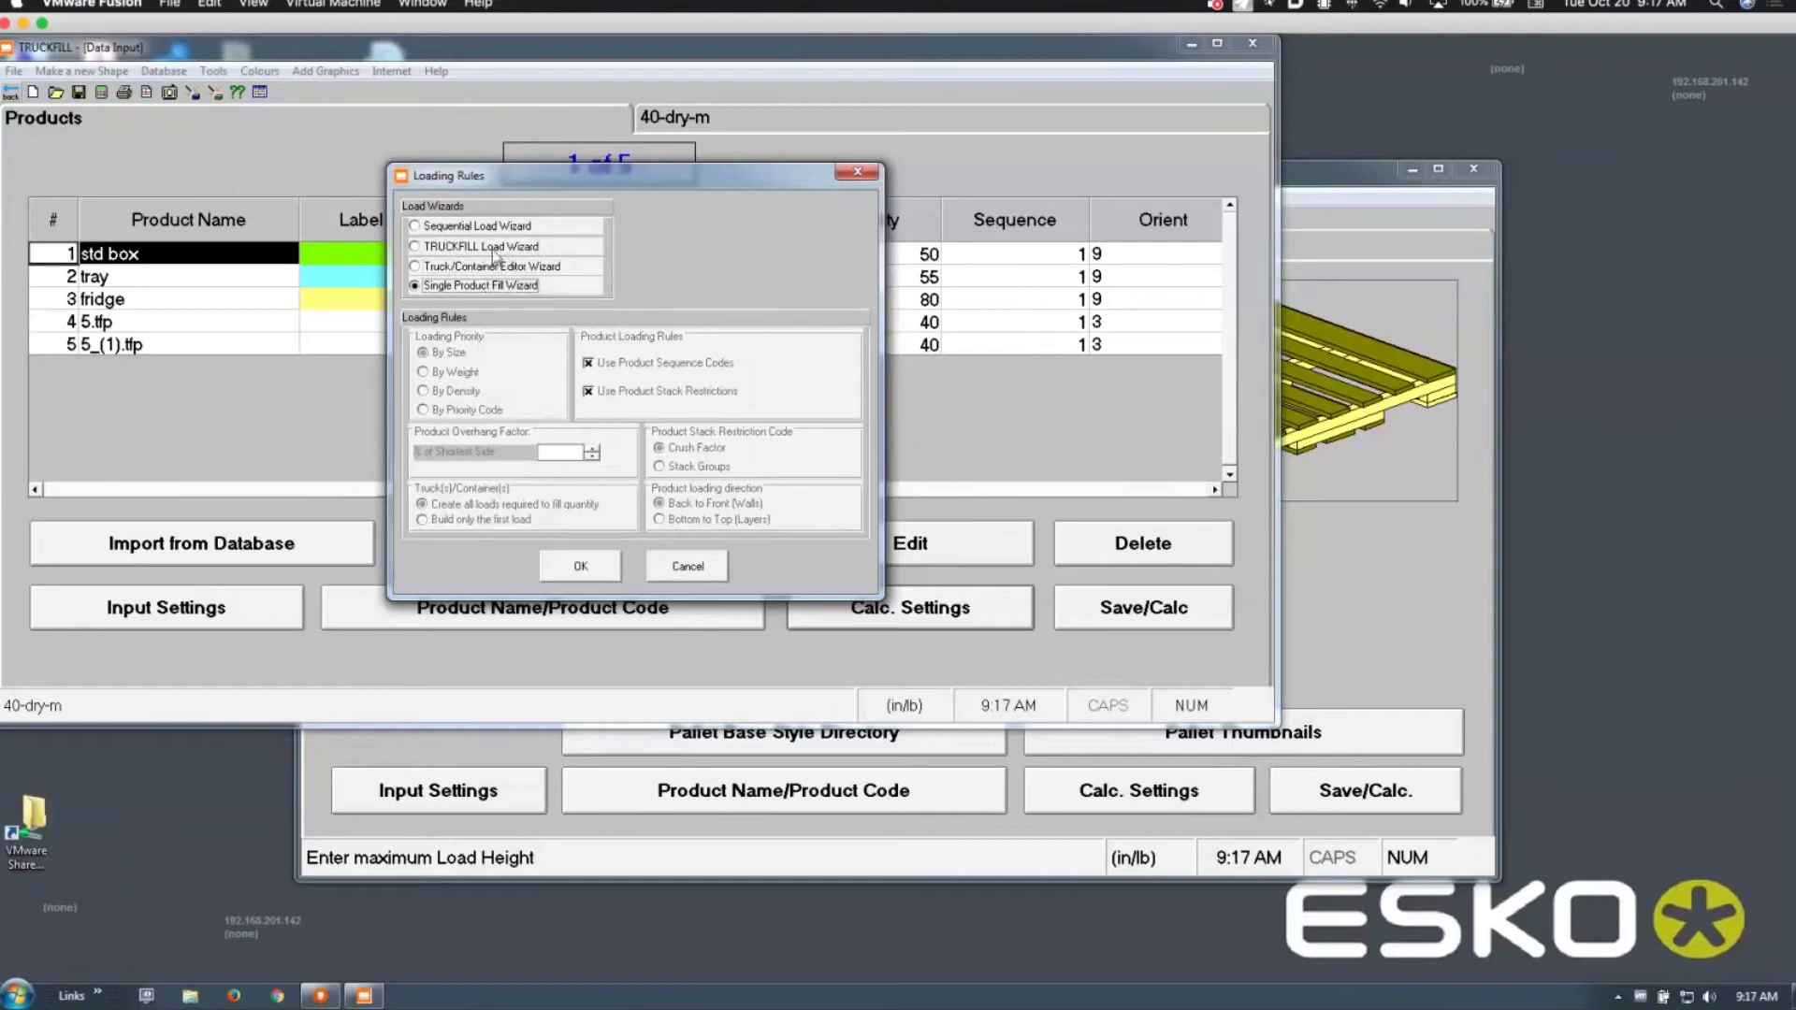
{"action": "left_click", "coordinate": [496, 249]}
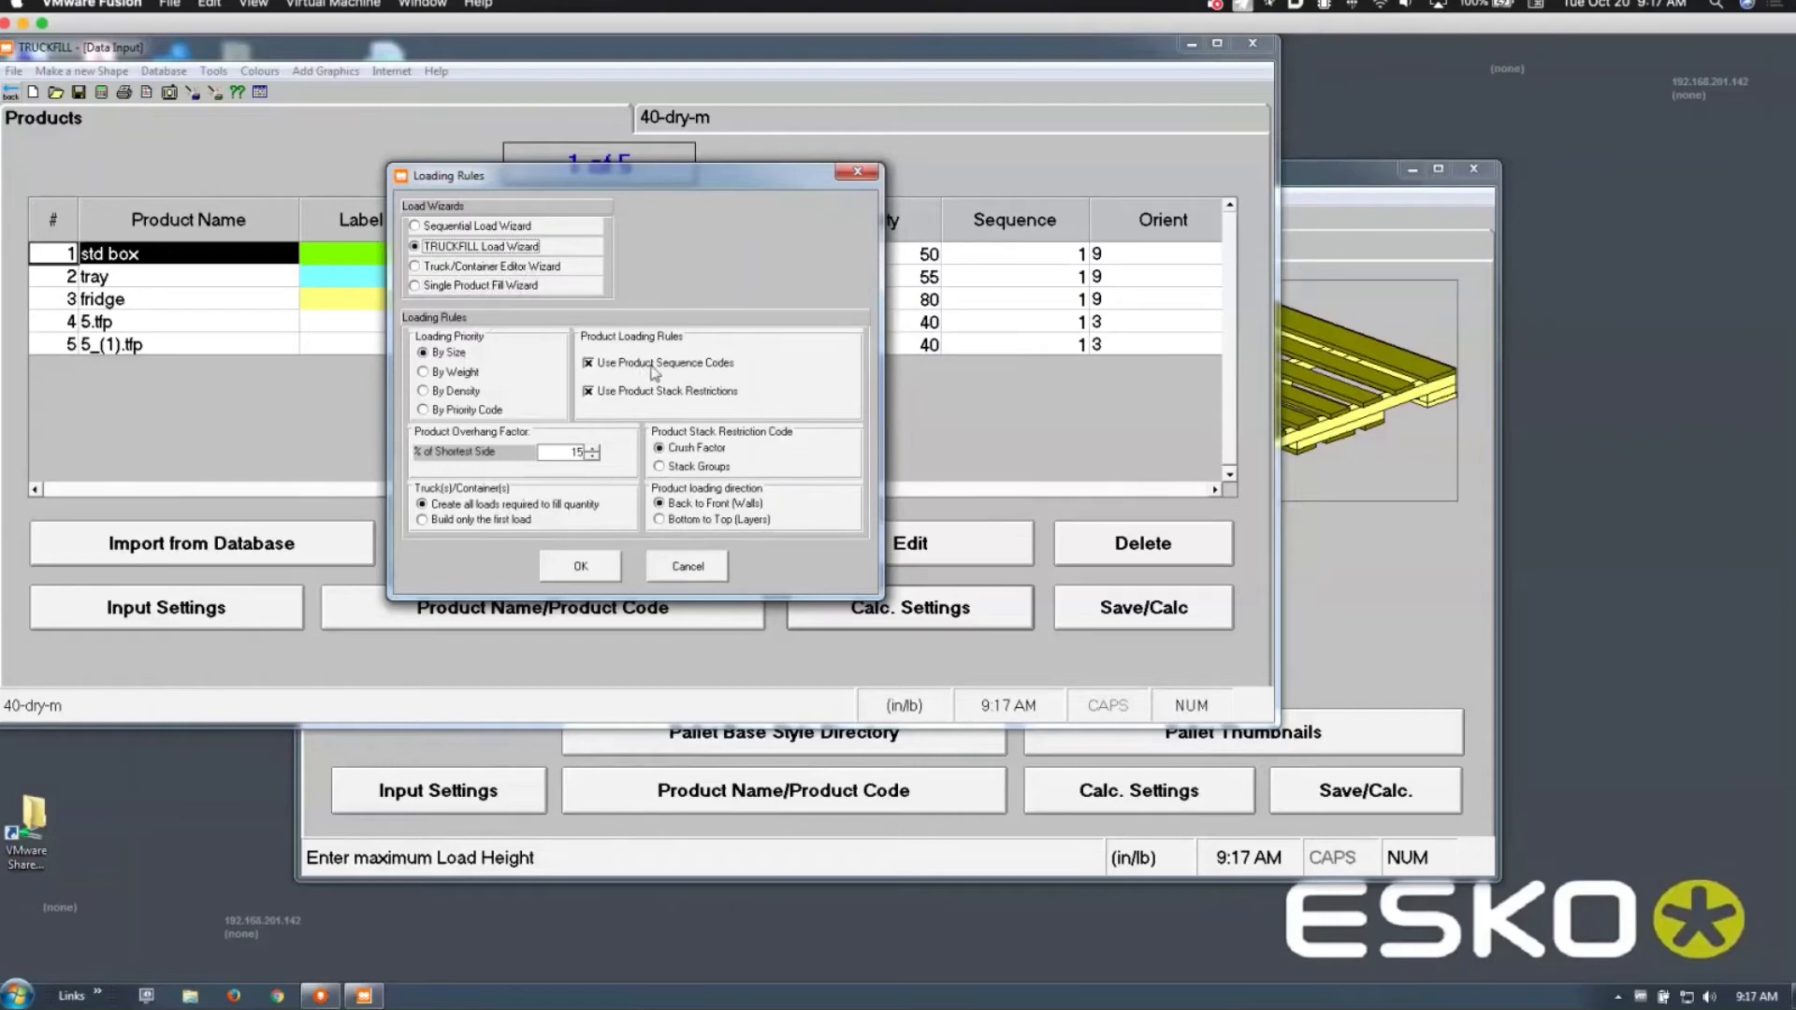
{"action": "left_click", "coordinate": [589, 570]}
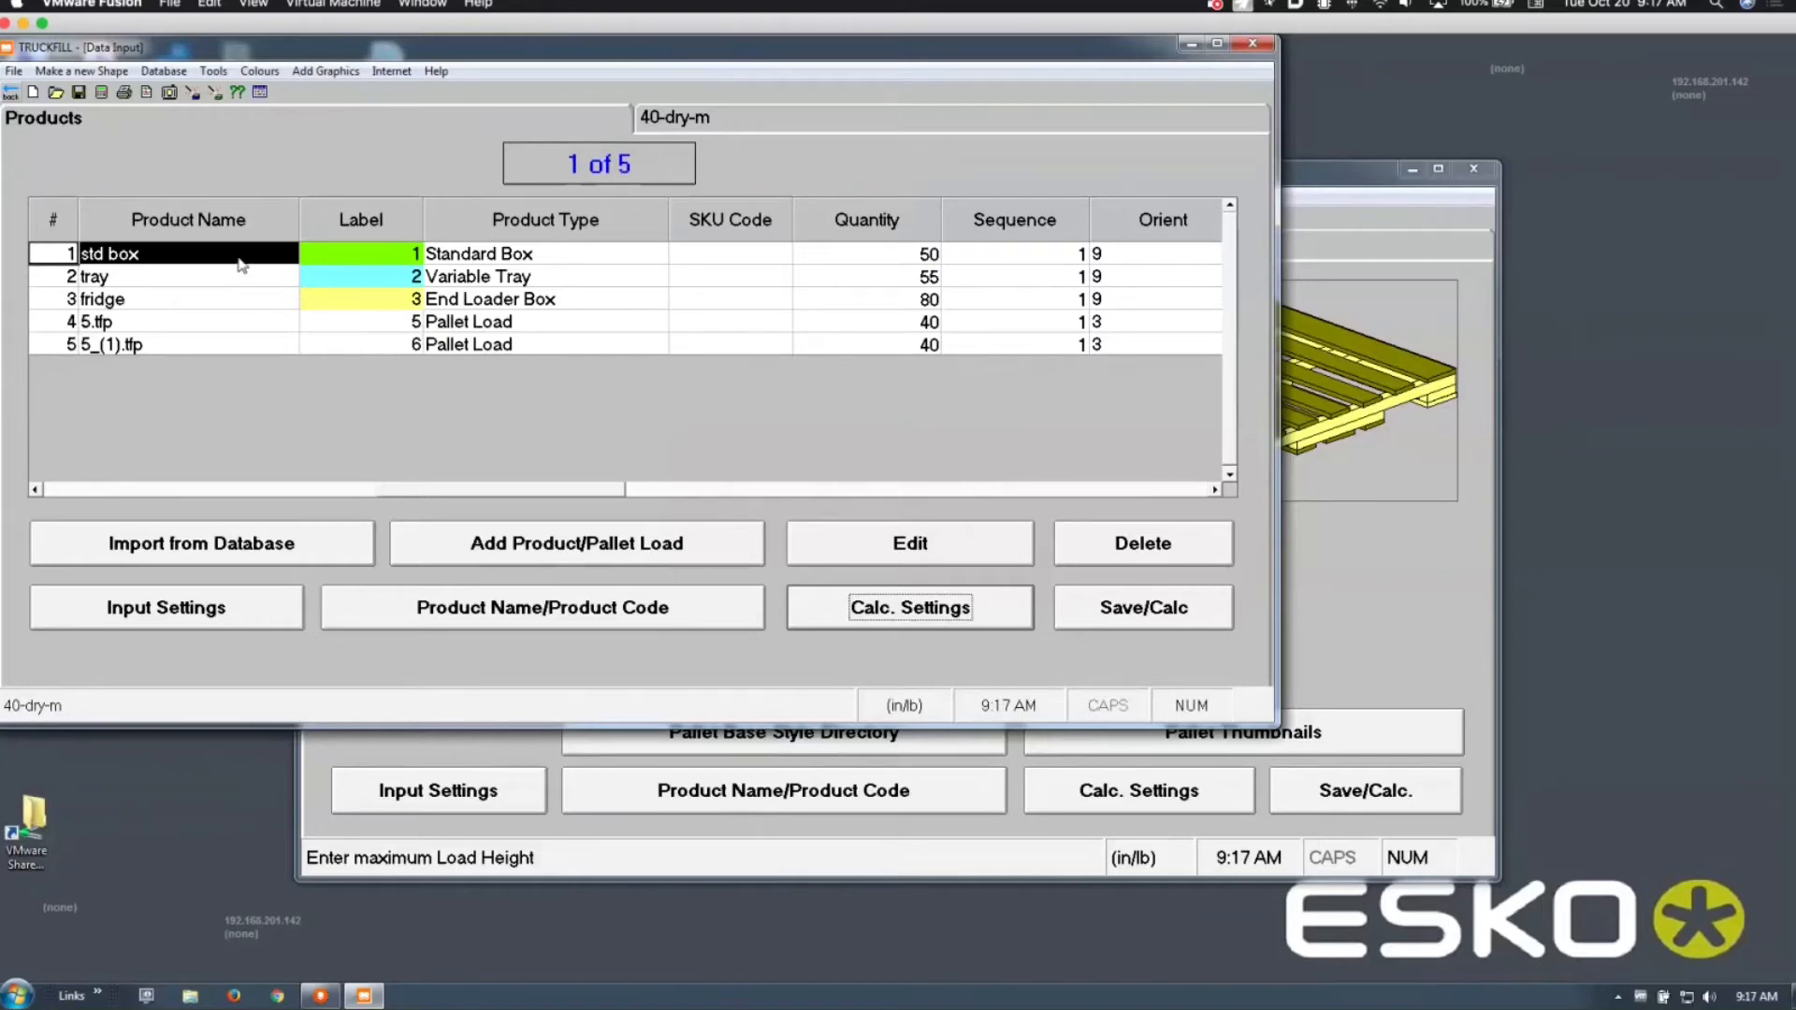
Step: Set the std box's loading sequence to 2, recalculate the container load and return to the data input
{"action": "left_click", "coordinate": [845, 552]}
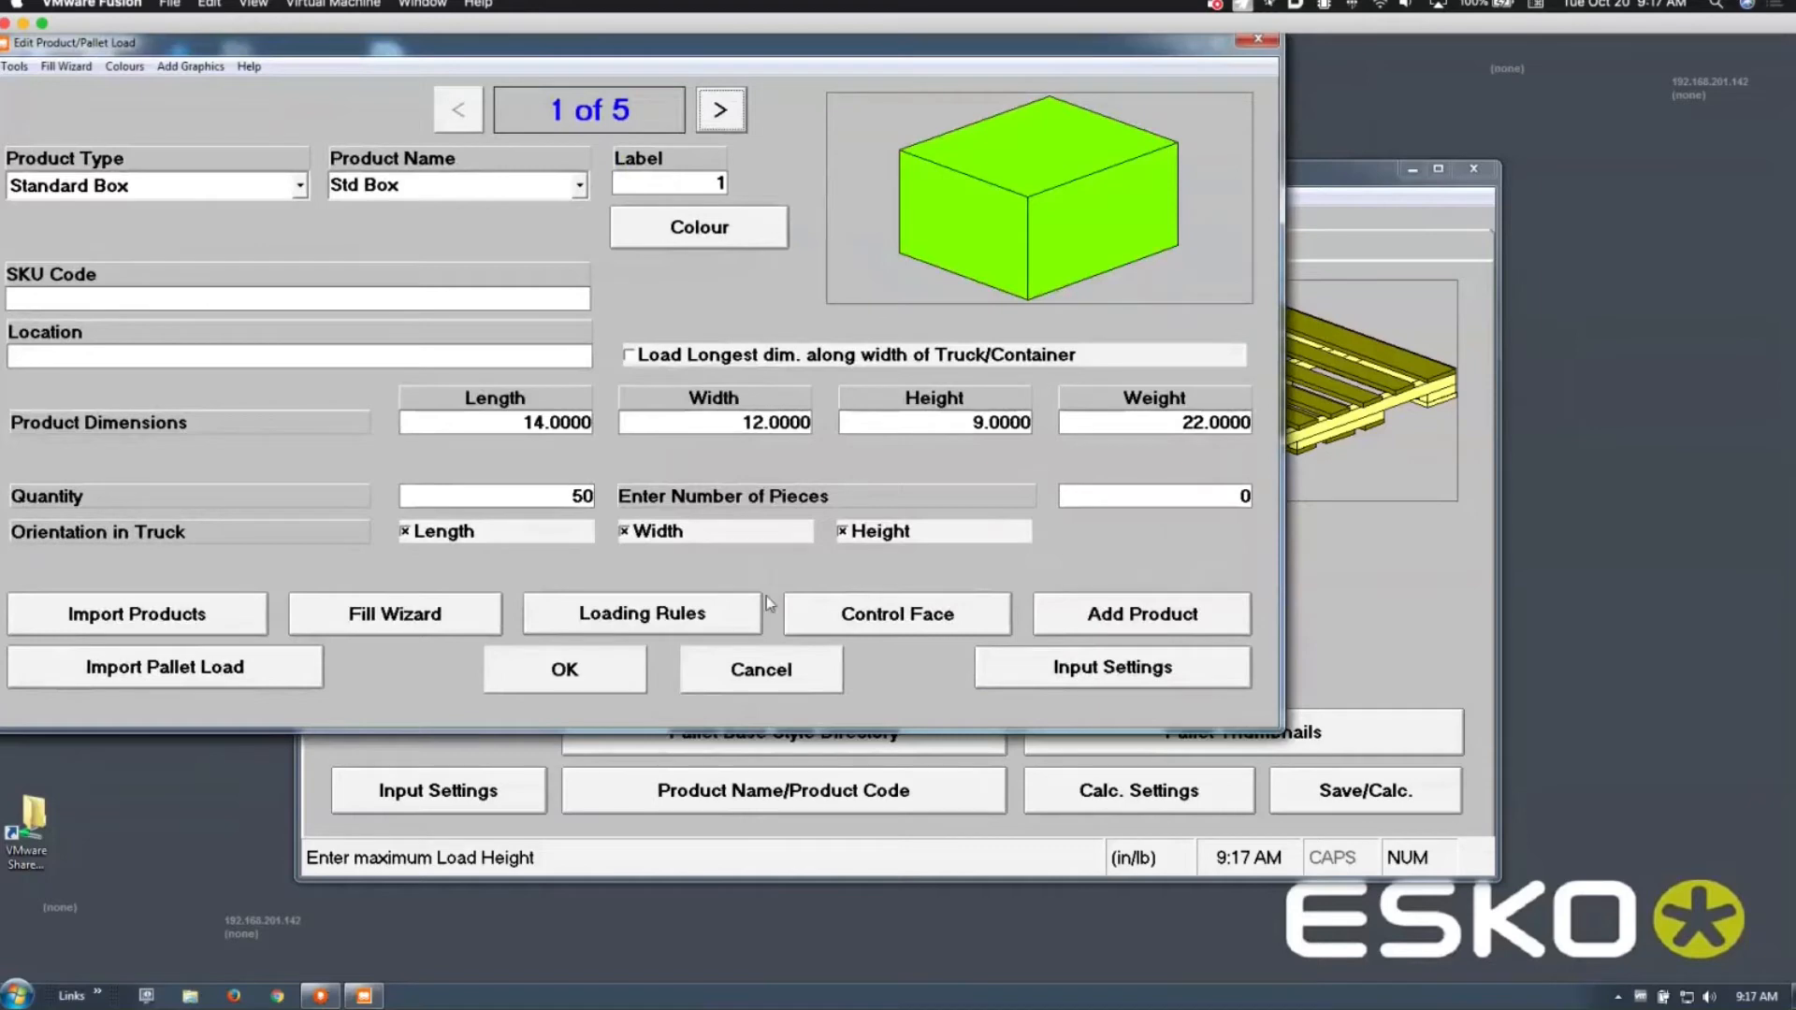
{"action": "left_click", "coordinate": [663, 625]}
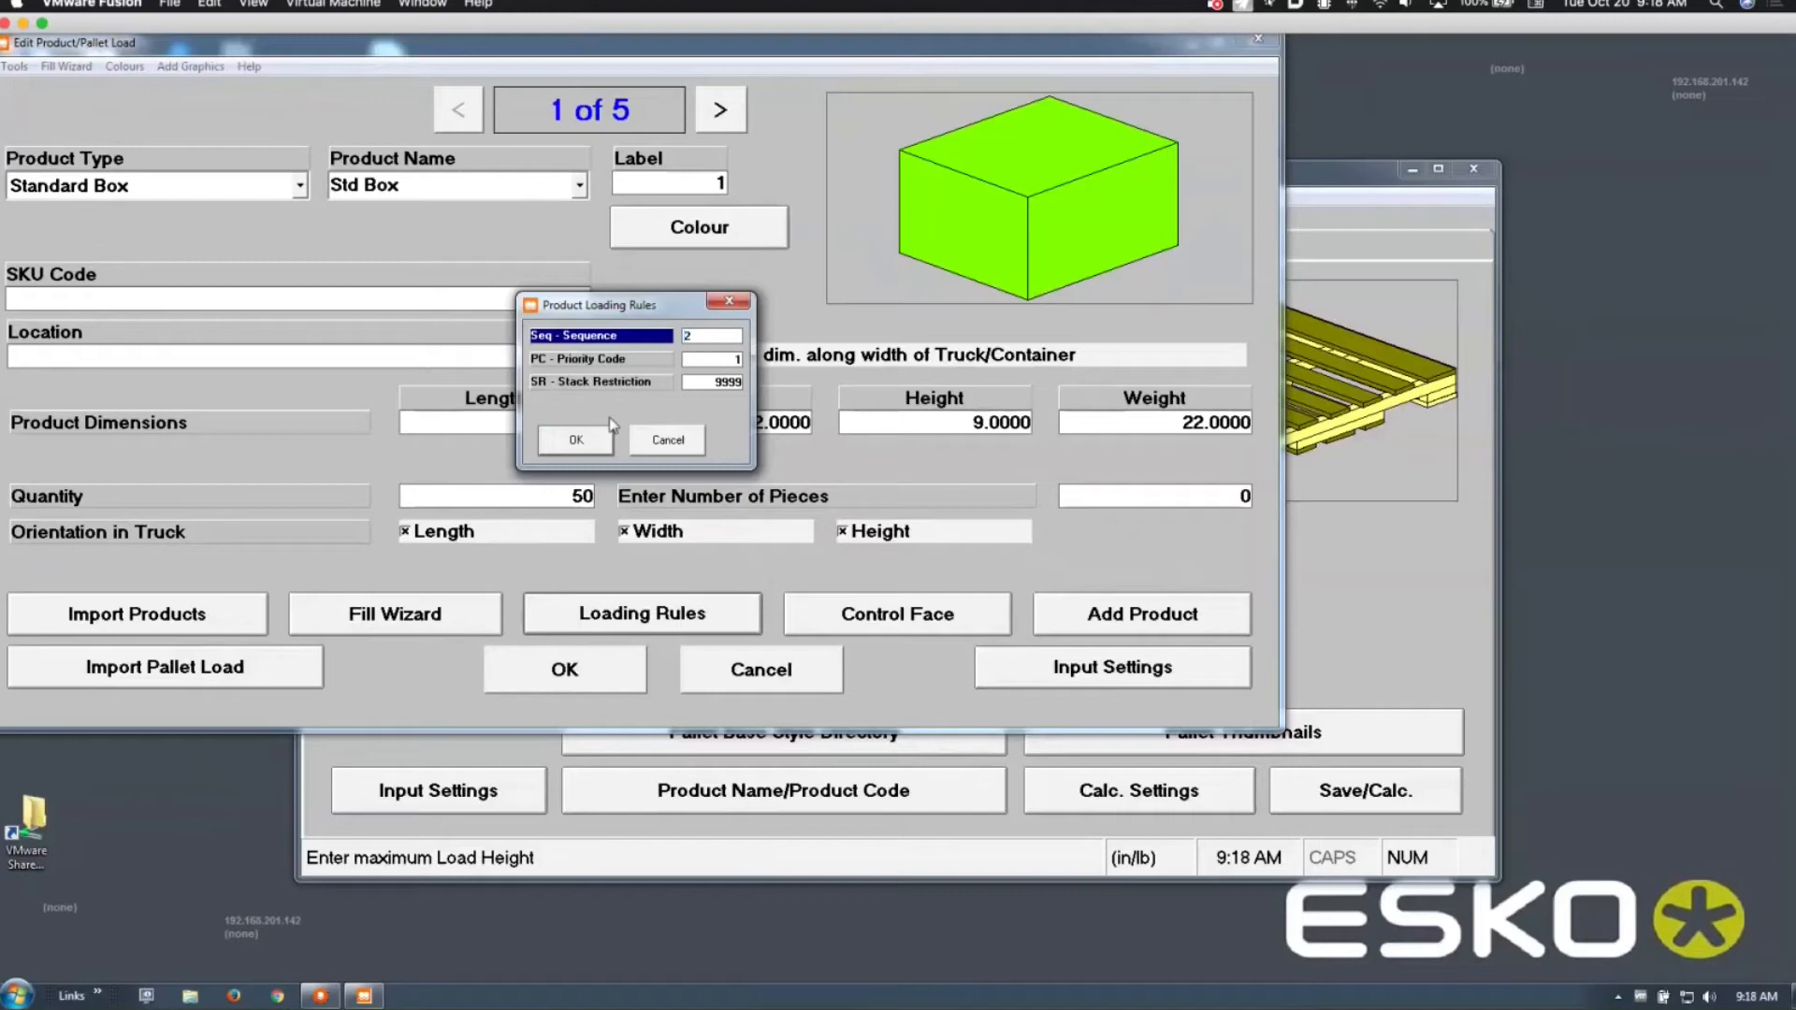
{"action": "left_click", "coordinate": [578, 449]}
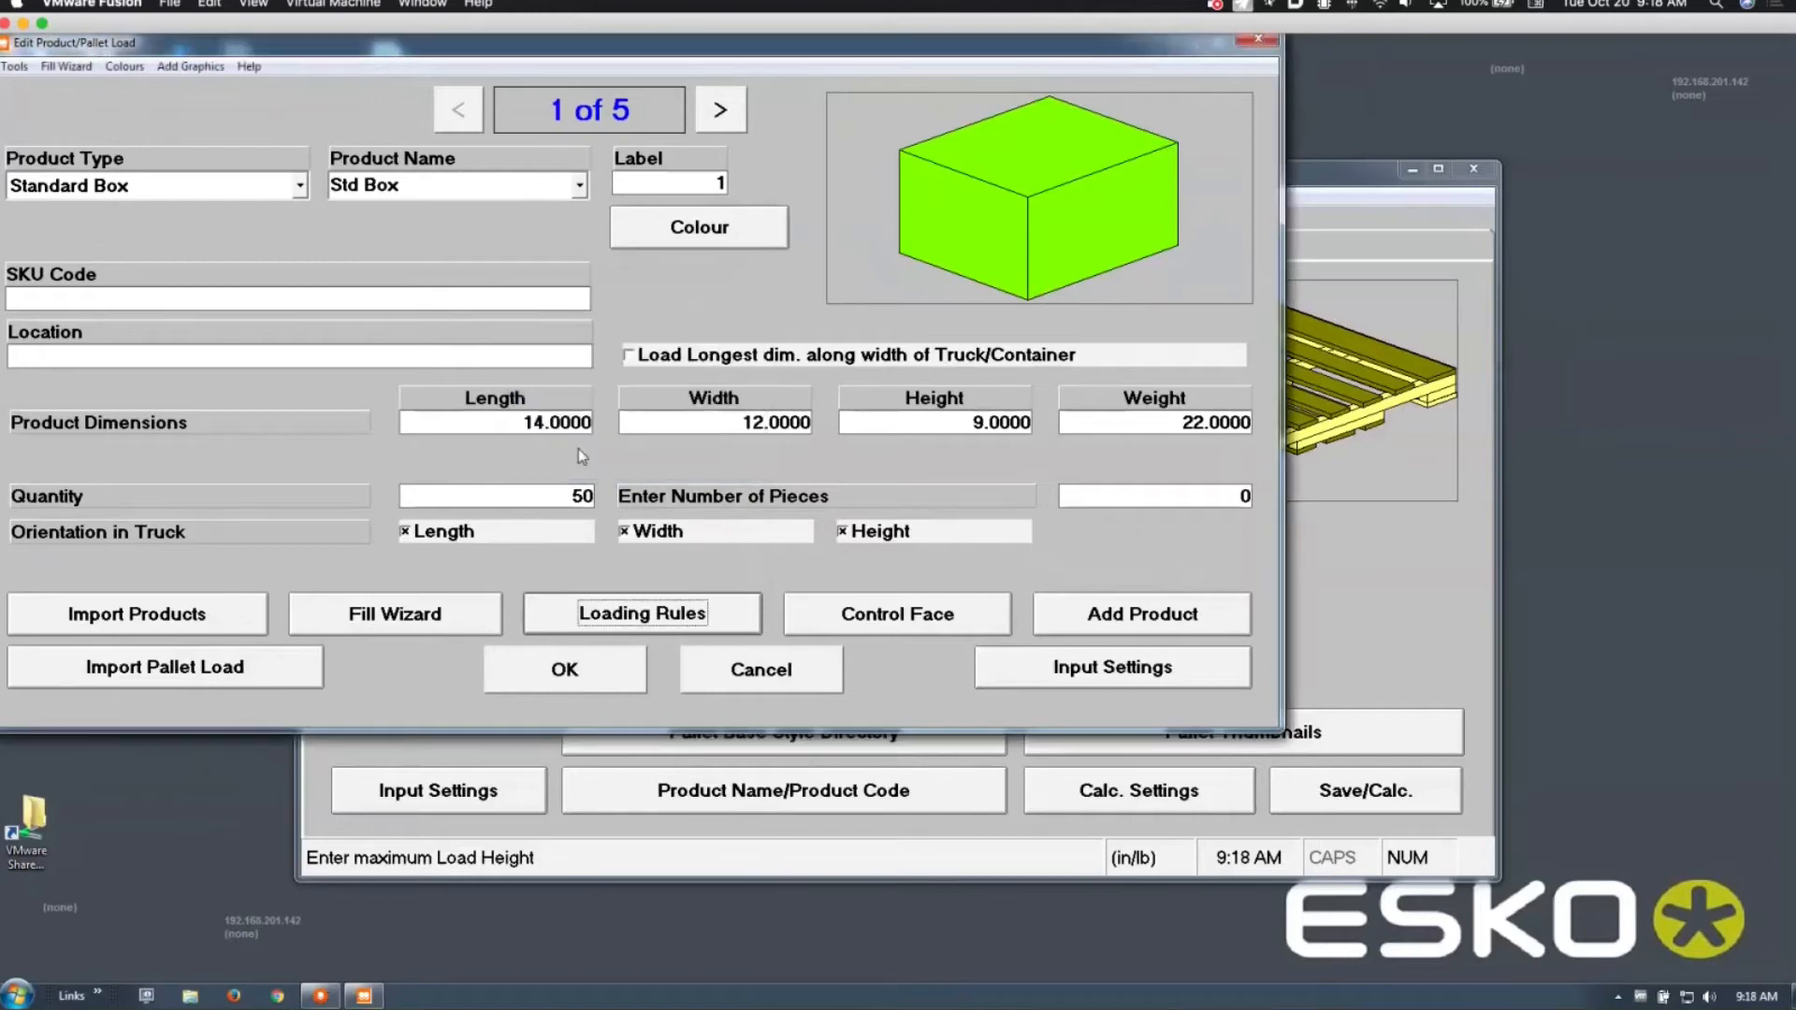
{"action": "left_click", "coordinate": [535, 674]}
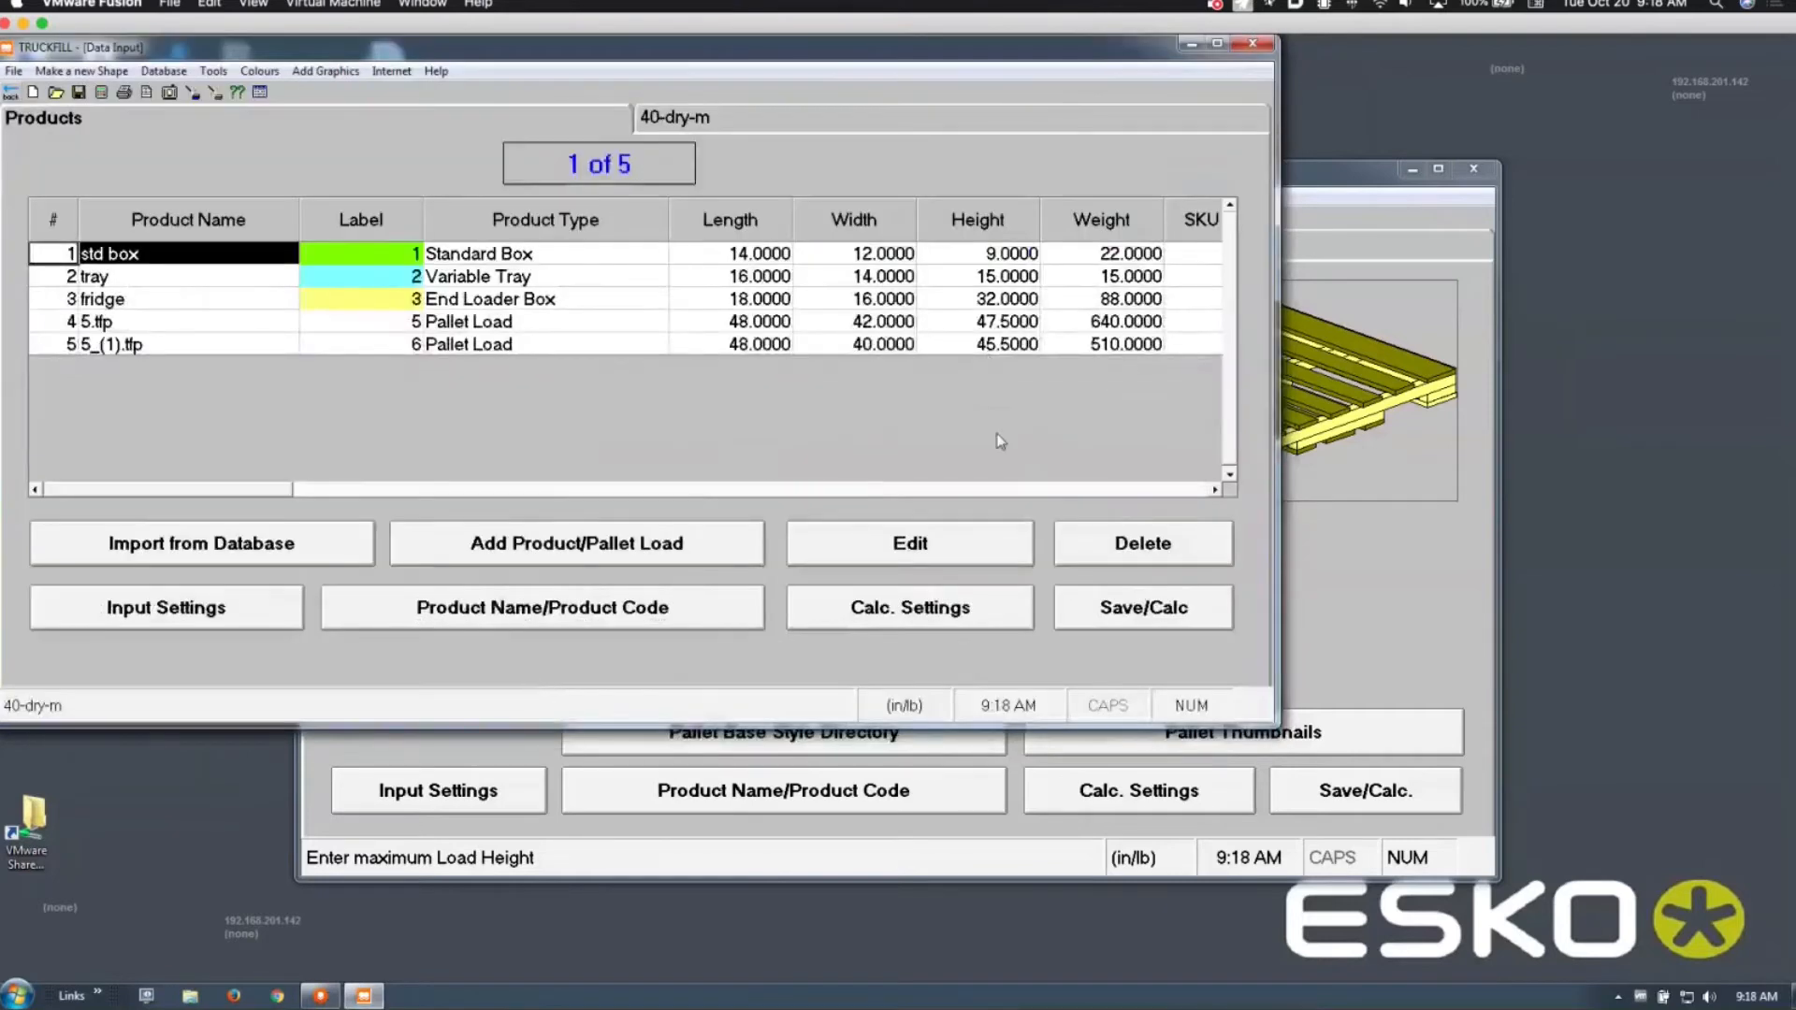
{"action": "left_click", "coordinate": [737, 488]}
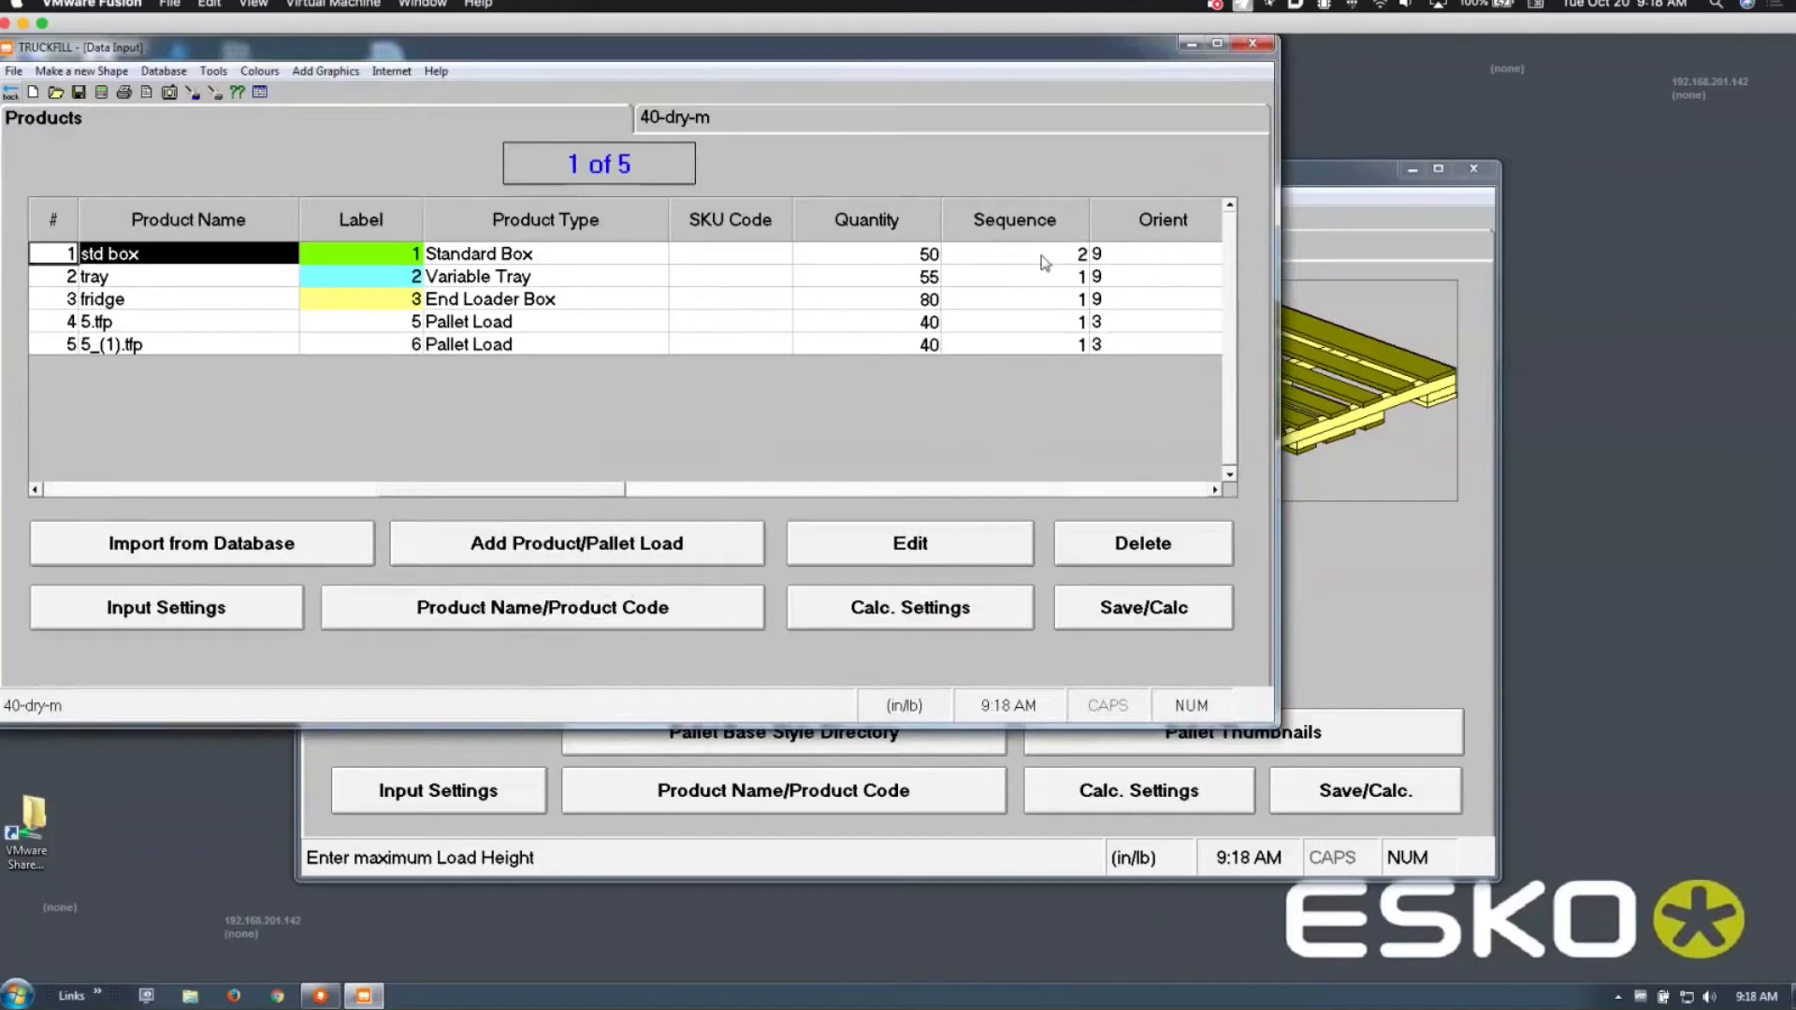
{"action": "left_click", "coordinate": [100, 93]}
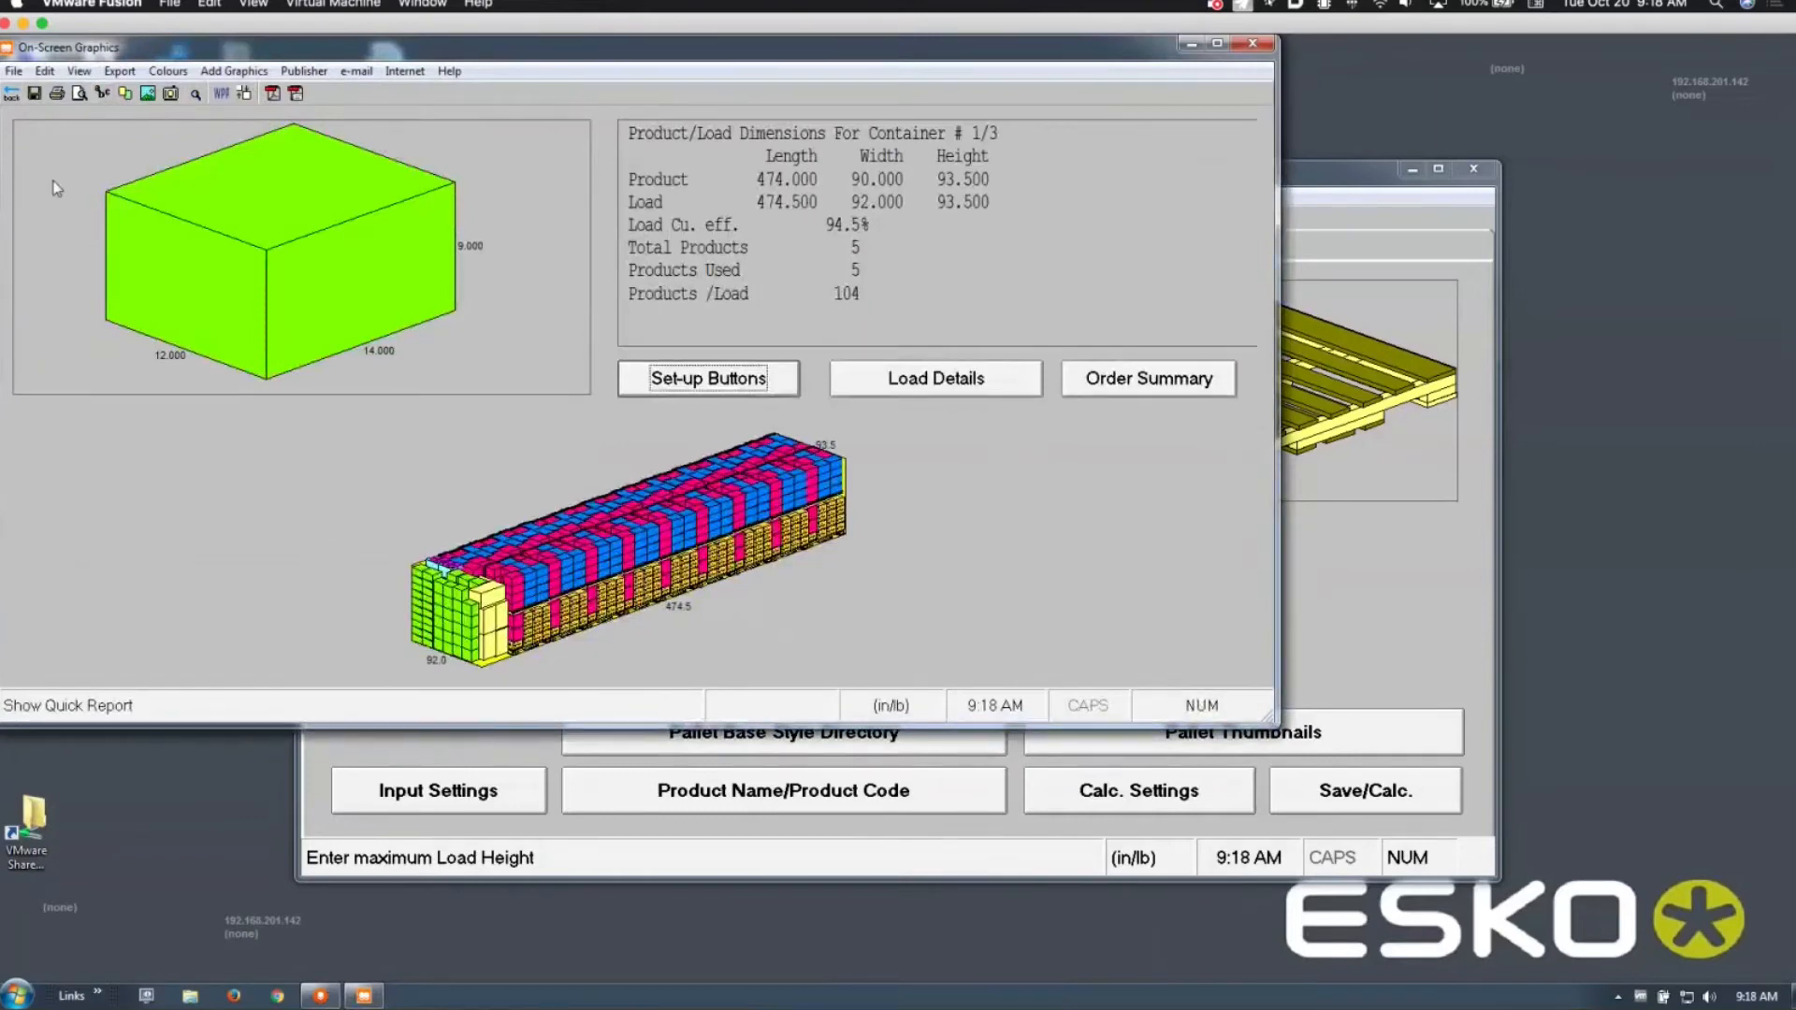
{"action": "left_click", "coordinate": [12, 94]}
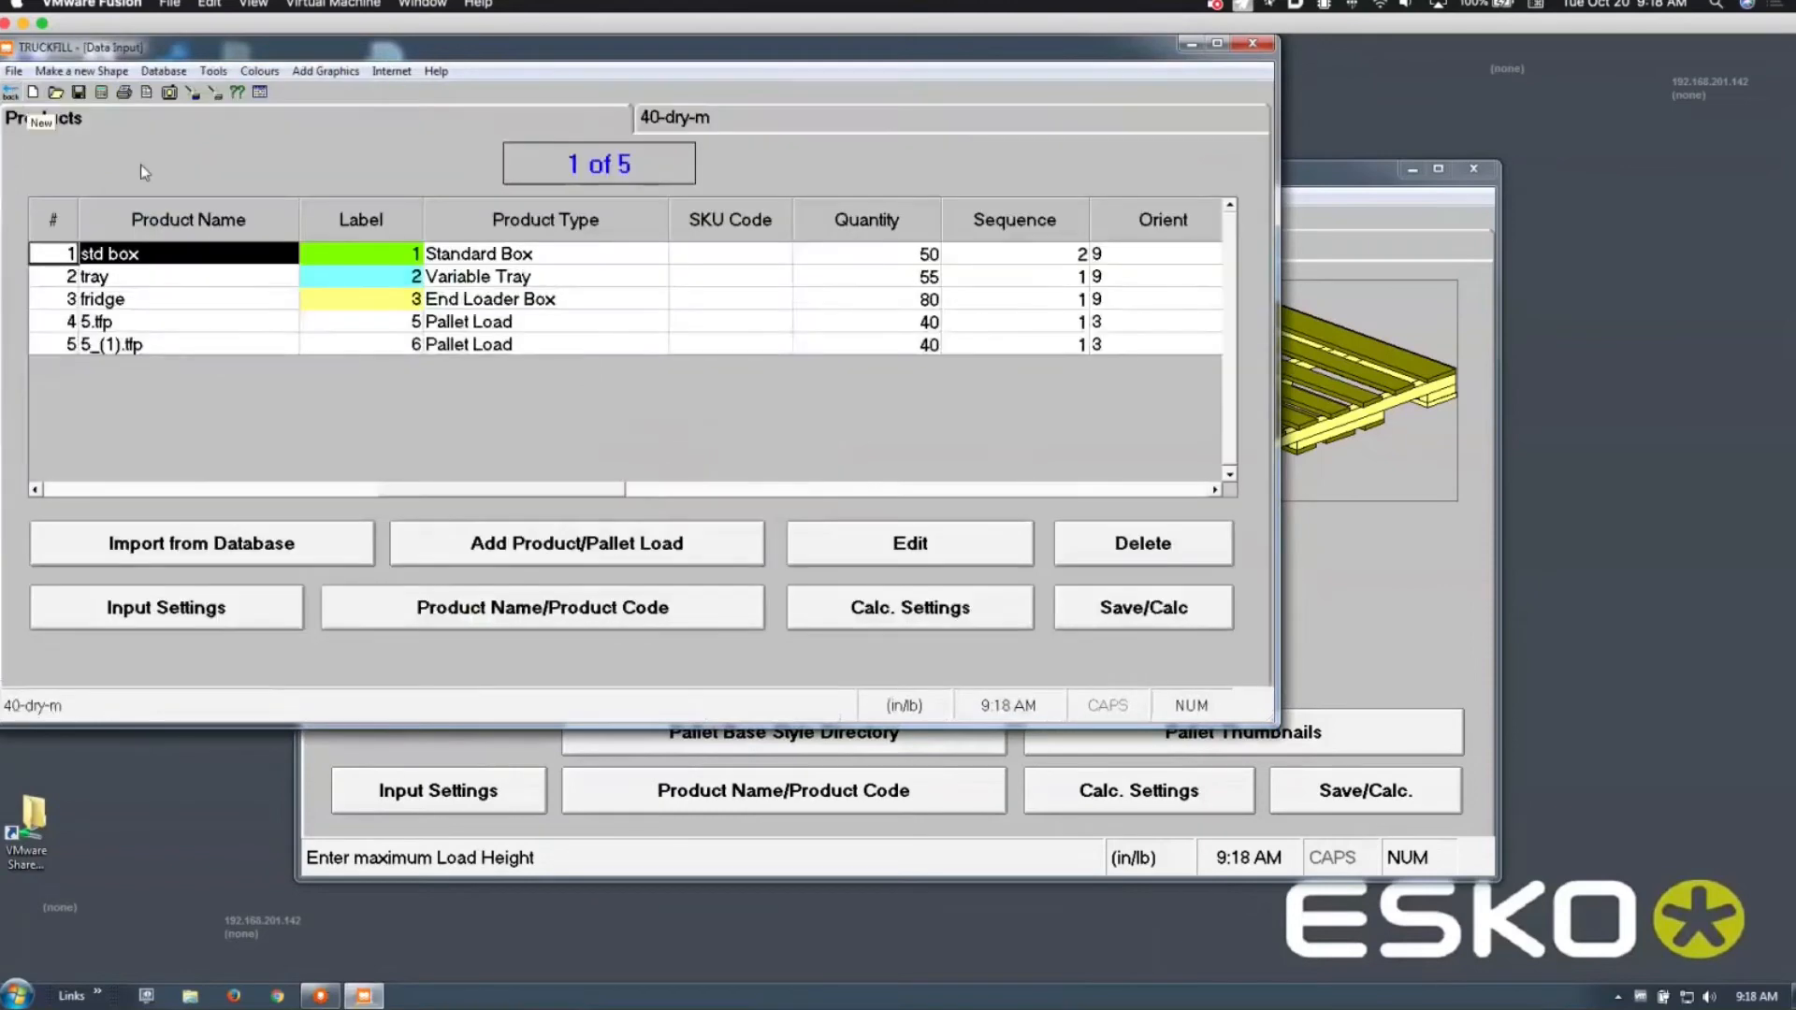
Step: Set the std box's loading sequence to 1 in its product loading rules
{"action": "left_click", "coordinate": [826, 552]}
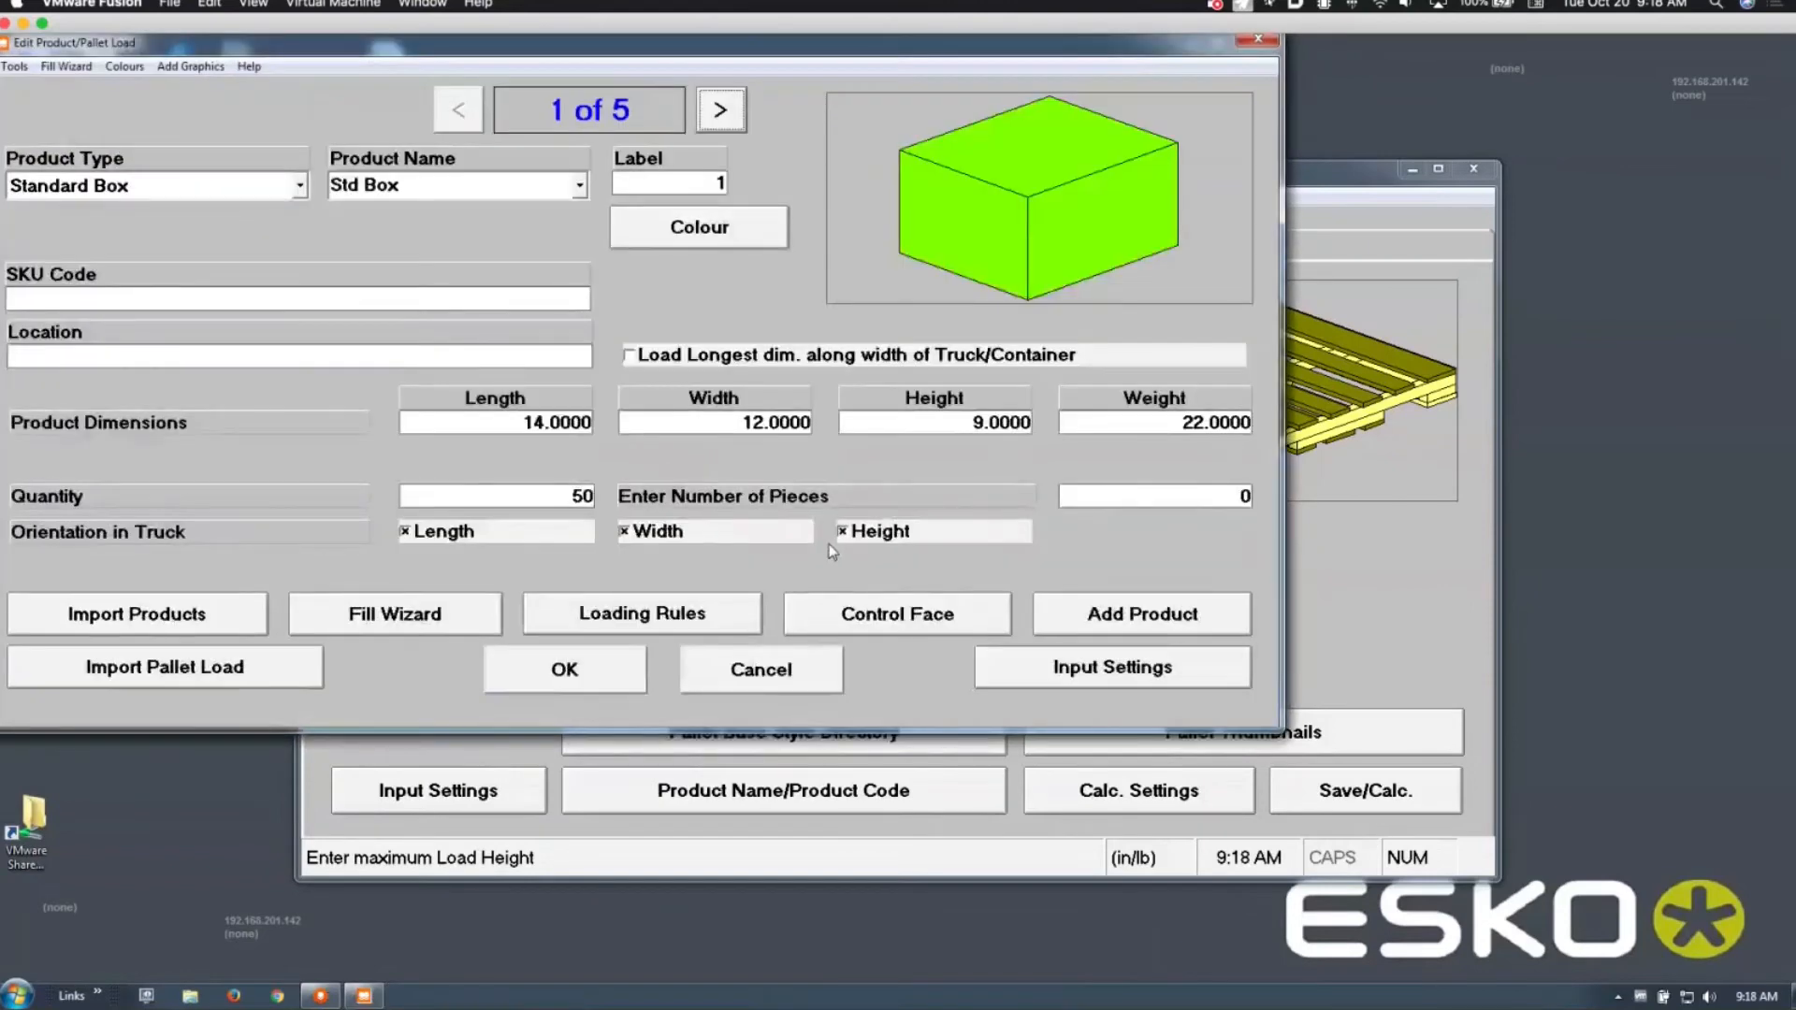
{"action": "left_click", "coordinate": [700, 615]}
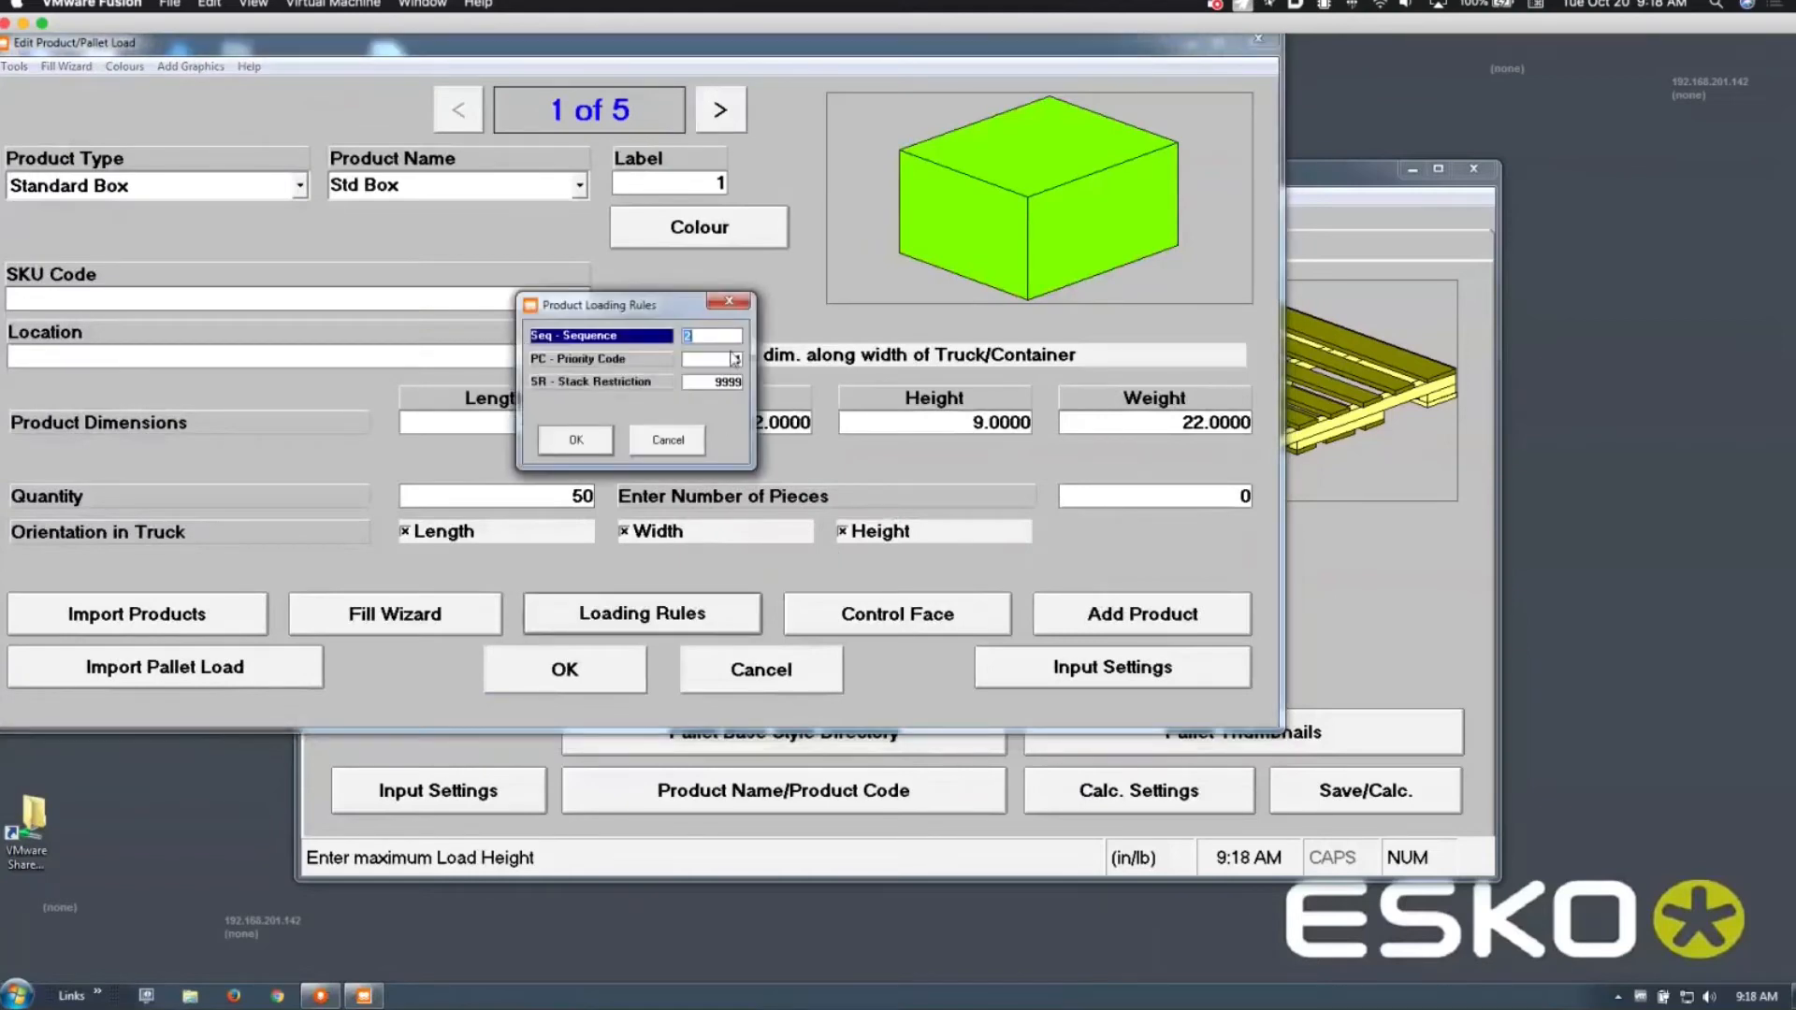
{"action": "left_click", "coordinate": [586, 444]}
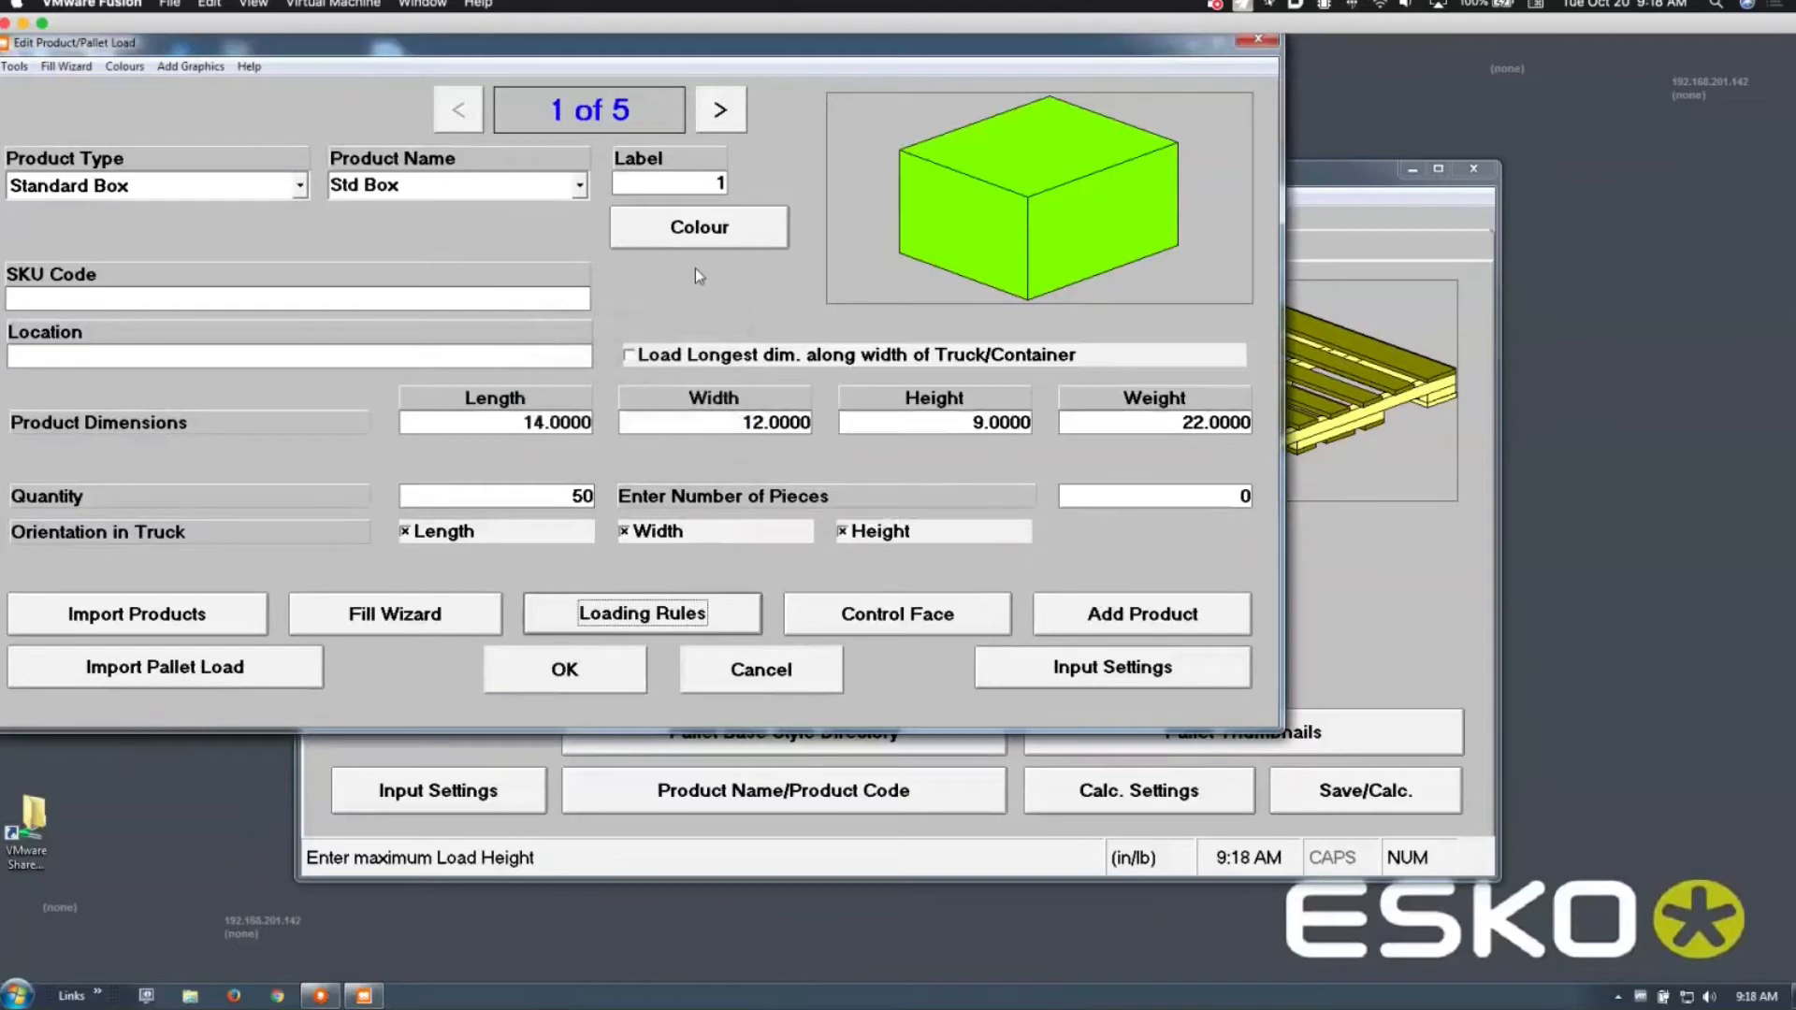
Step: Set the loading sequence of both the tray and the fridge to 2
{"action": "left_click", "coordinate": [721, 110]}
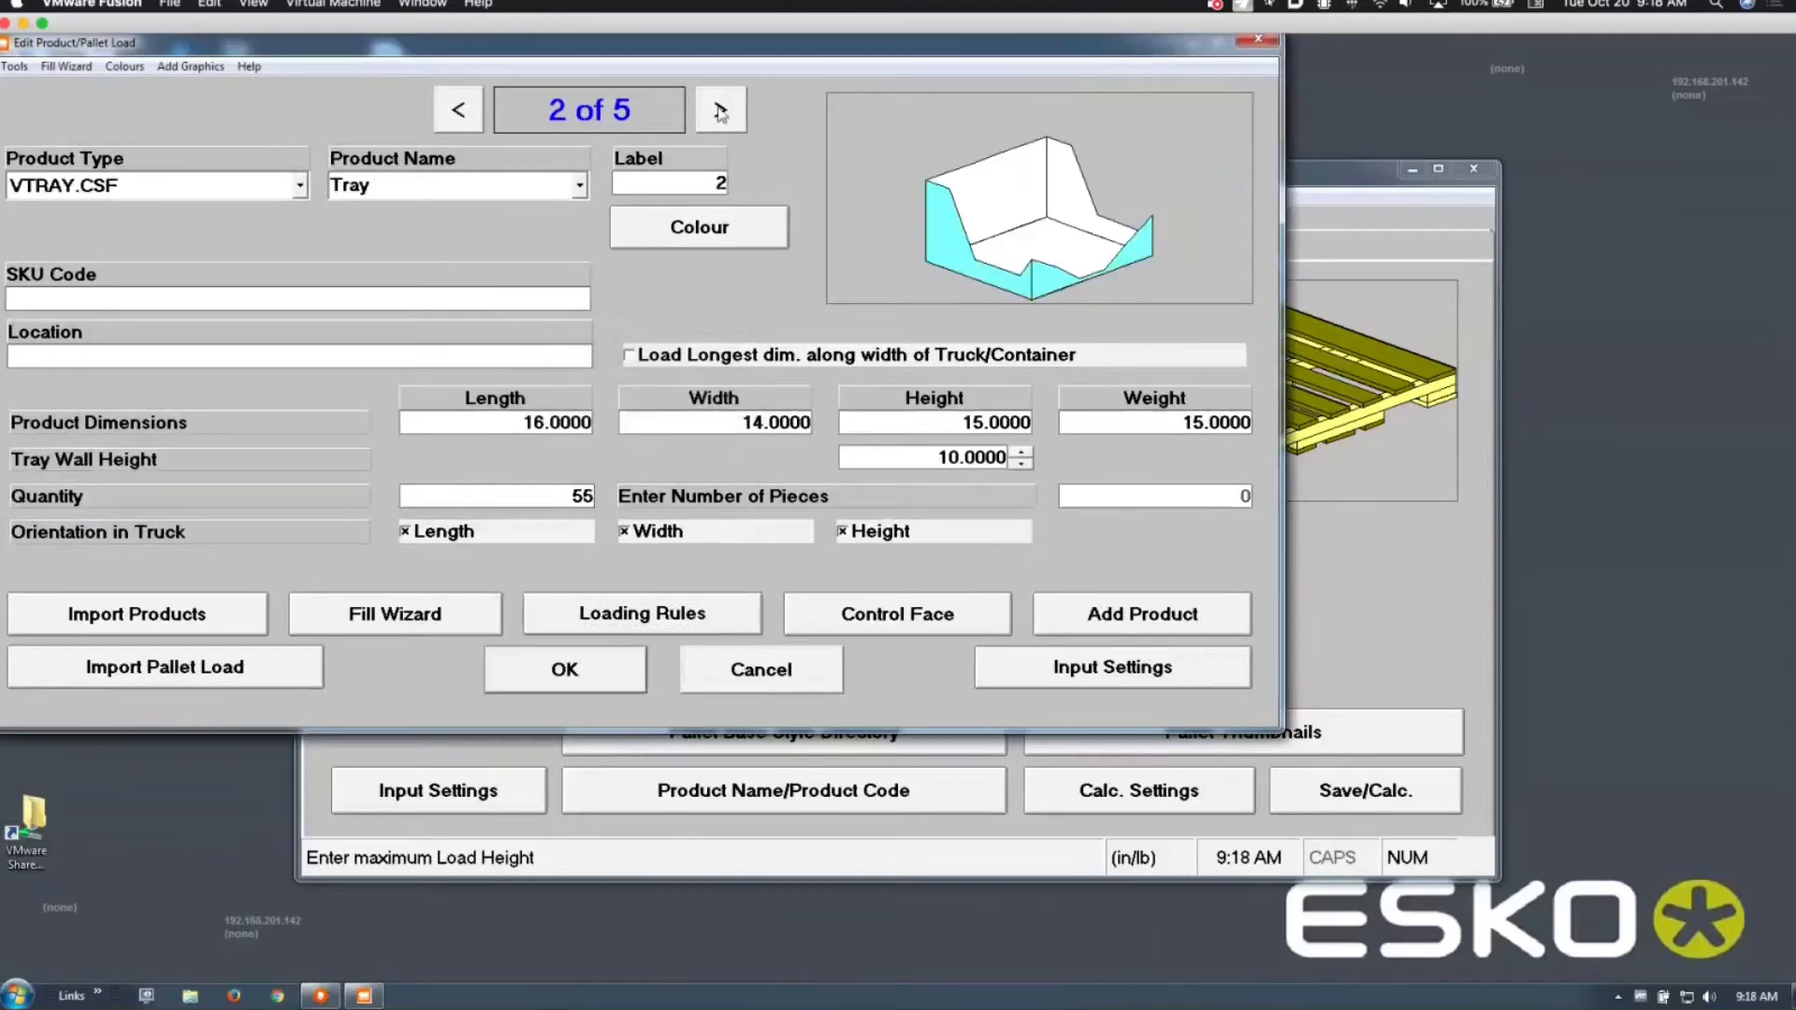
{"action": "left_click", "coordinate": [686, 610]}
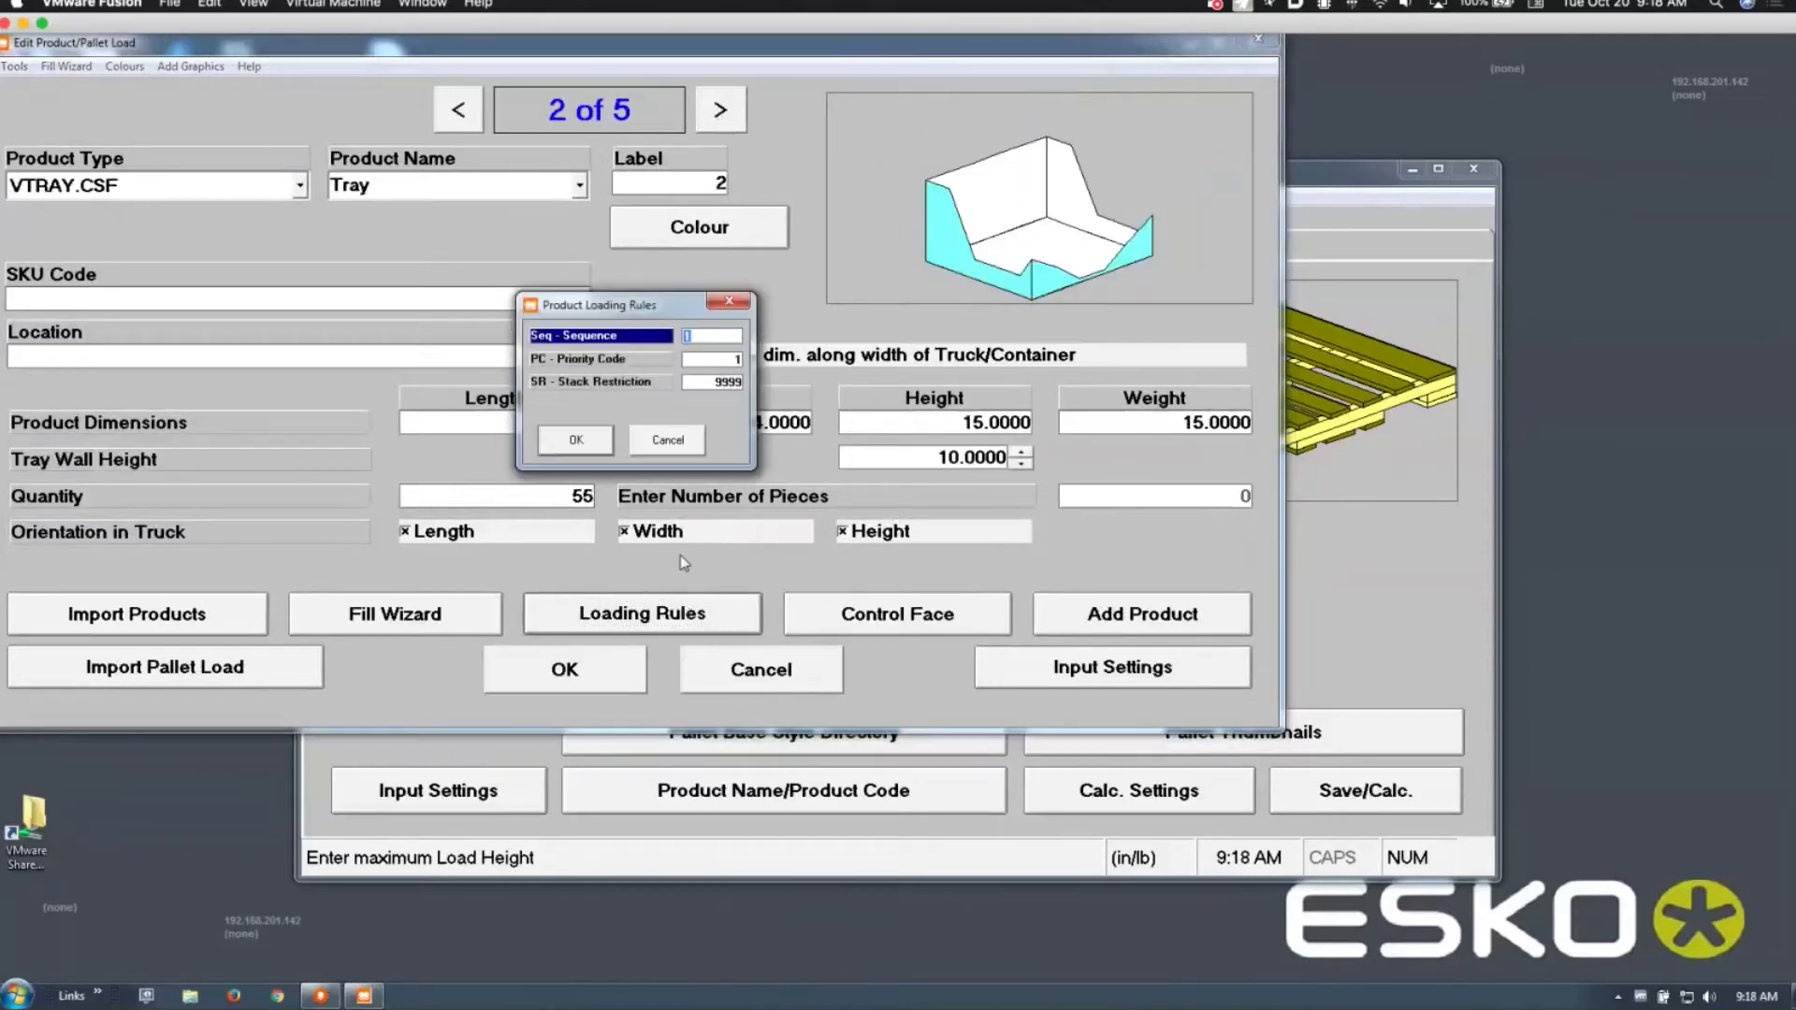
{"action": "left_click", "coordinate": [580, 453]}
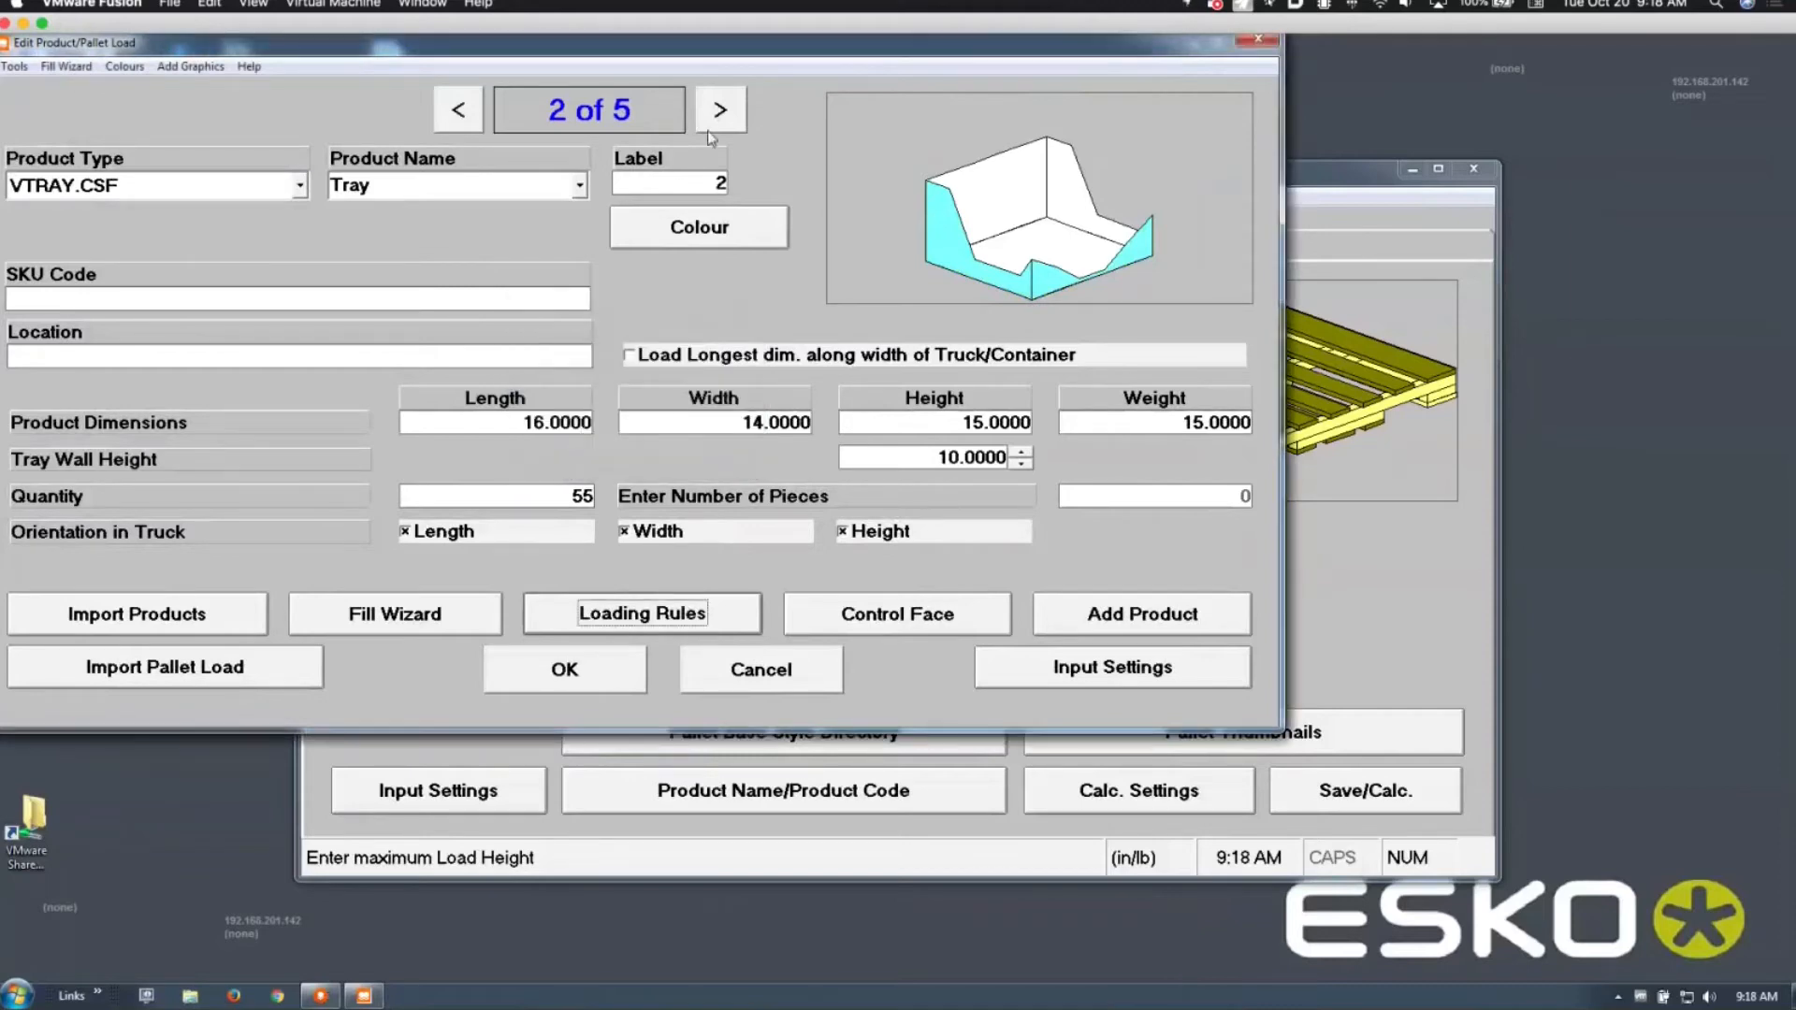
{"action": "left_click", "coordinate": [719, 105]}
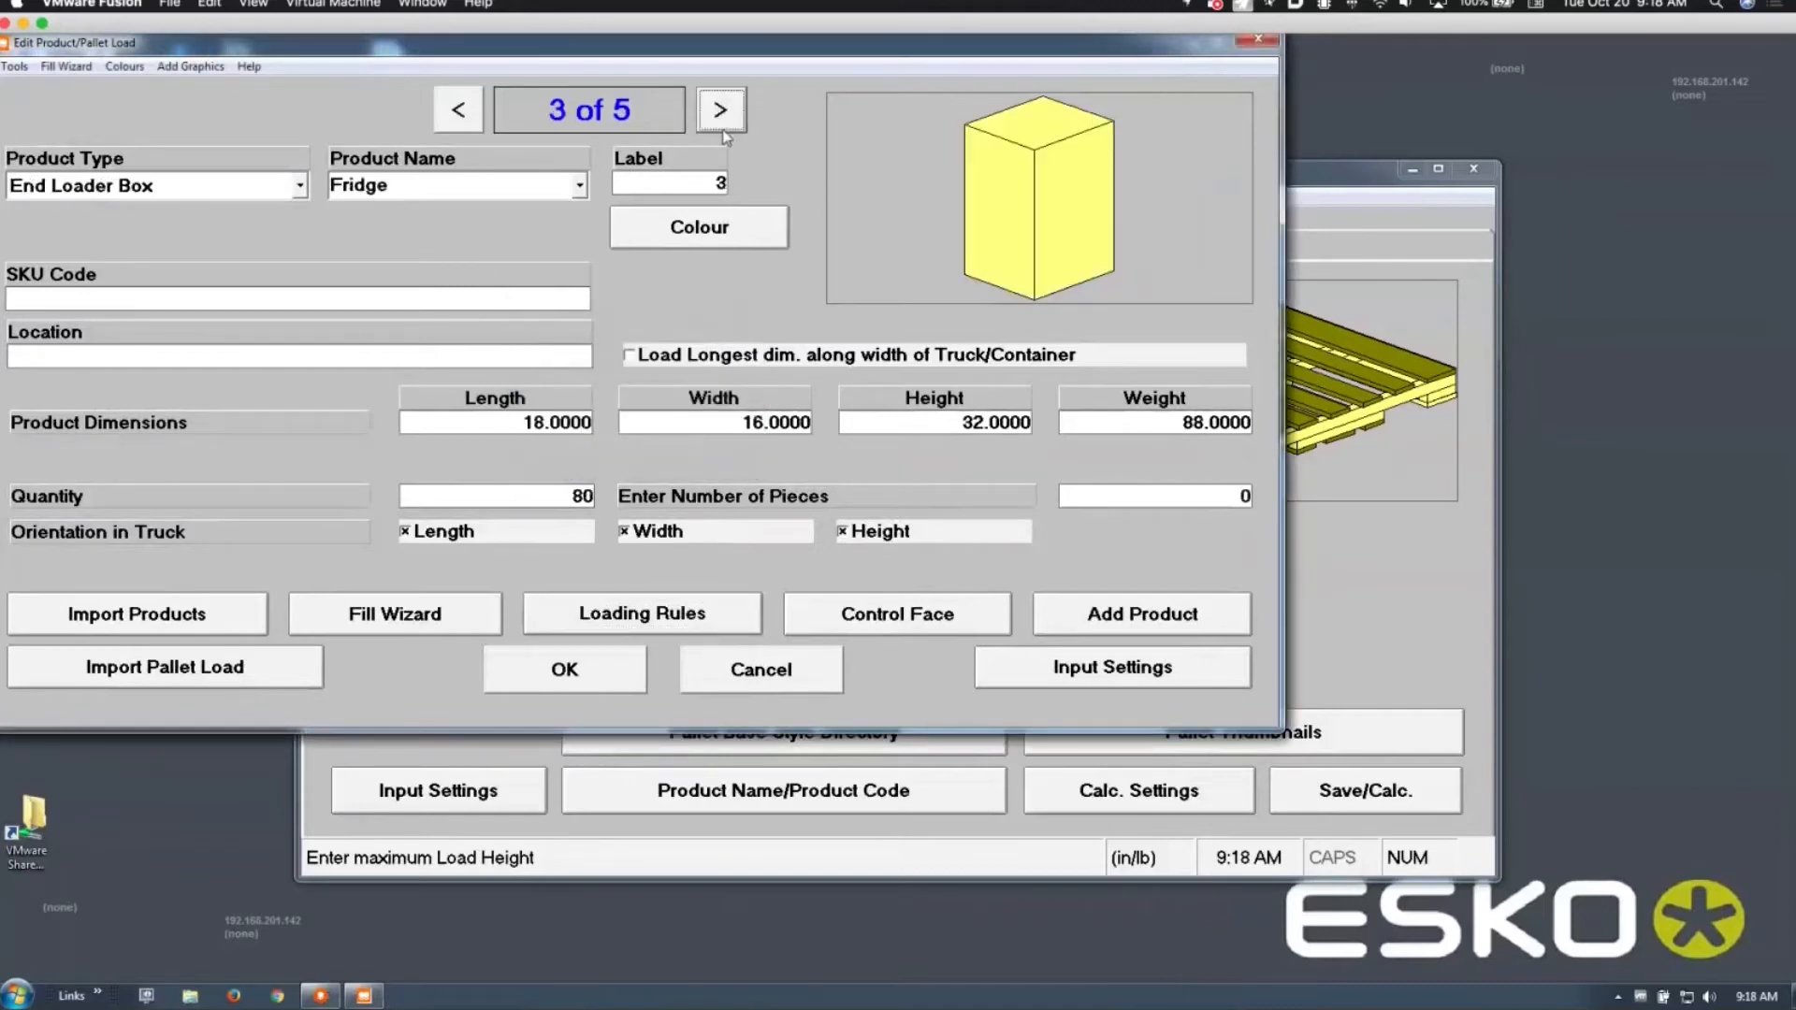
{"action": "left_click", "coordinate": [661, 619]}
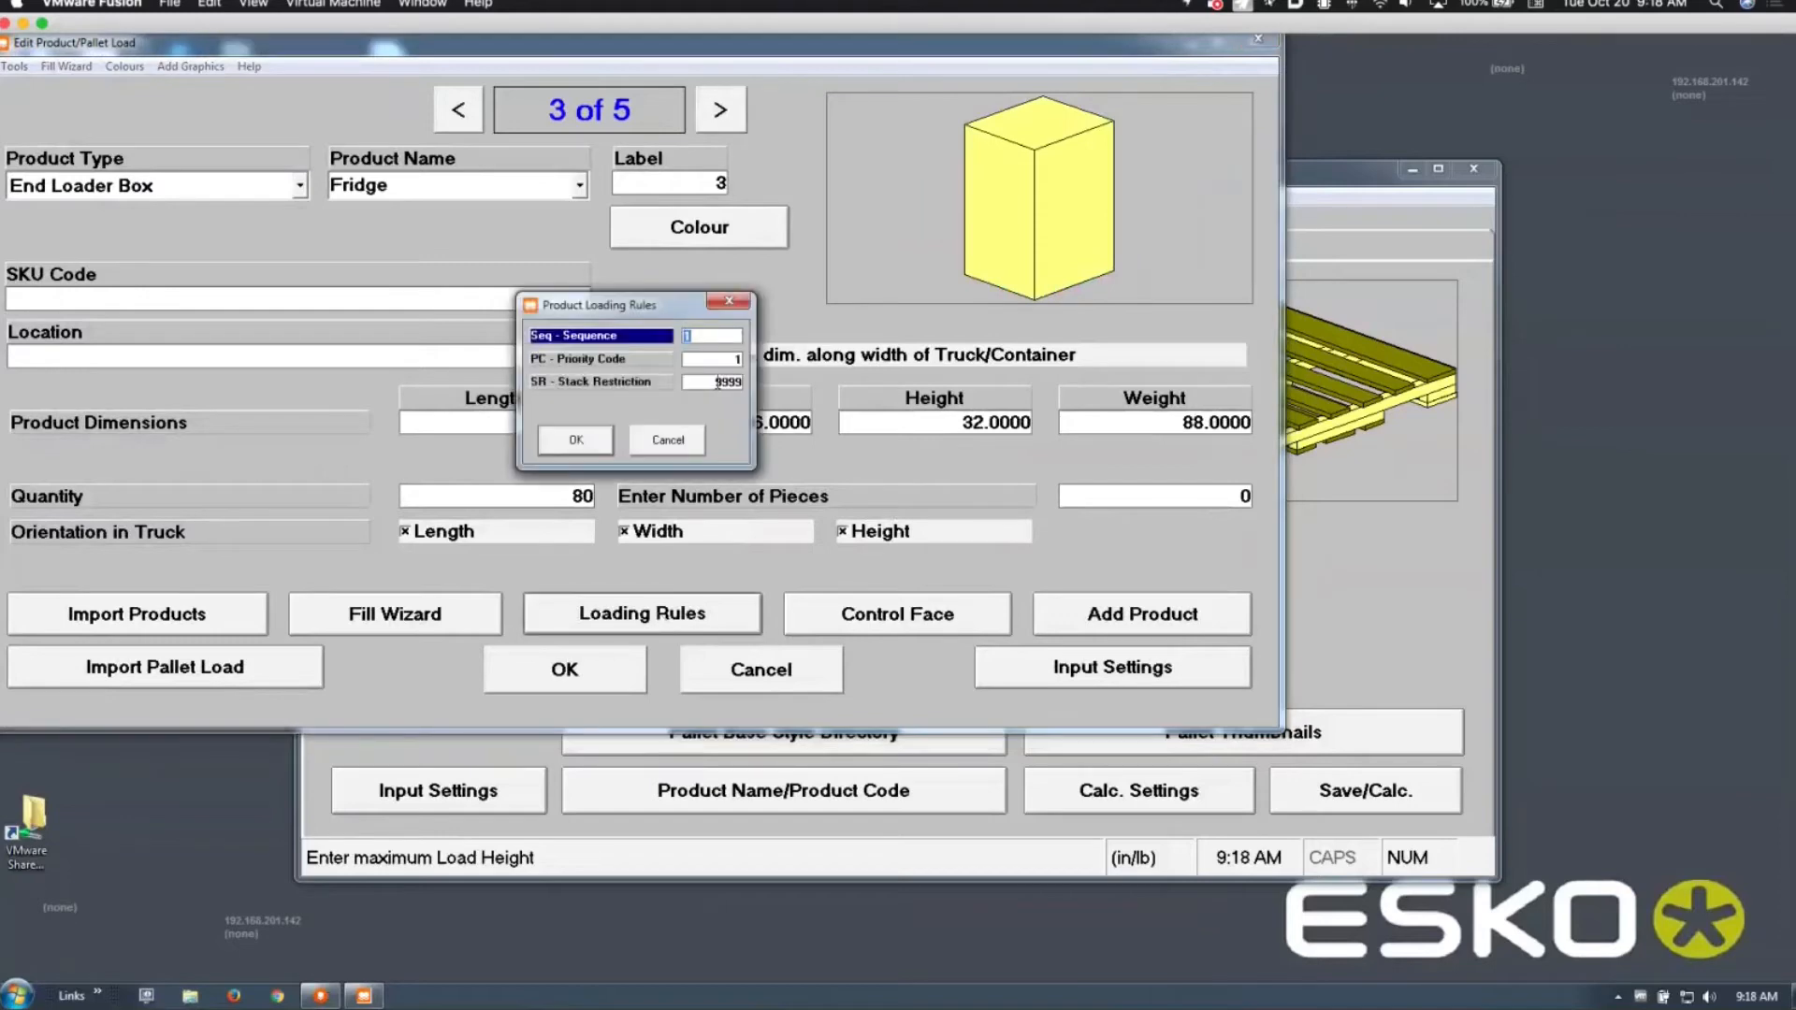
{"action": "left_click", "coordinate": [576, 440]}
Step: Set the loading sequence of pallet loads 5.TFP and 5_(1).TFP to 2 and accept the product edits
{"action": "left_click", "coordinate": [719, 109]}
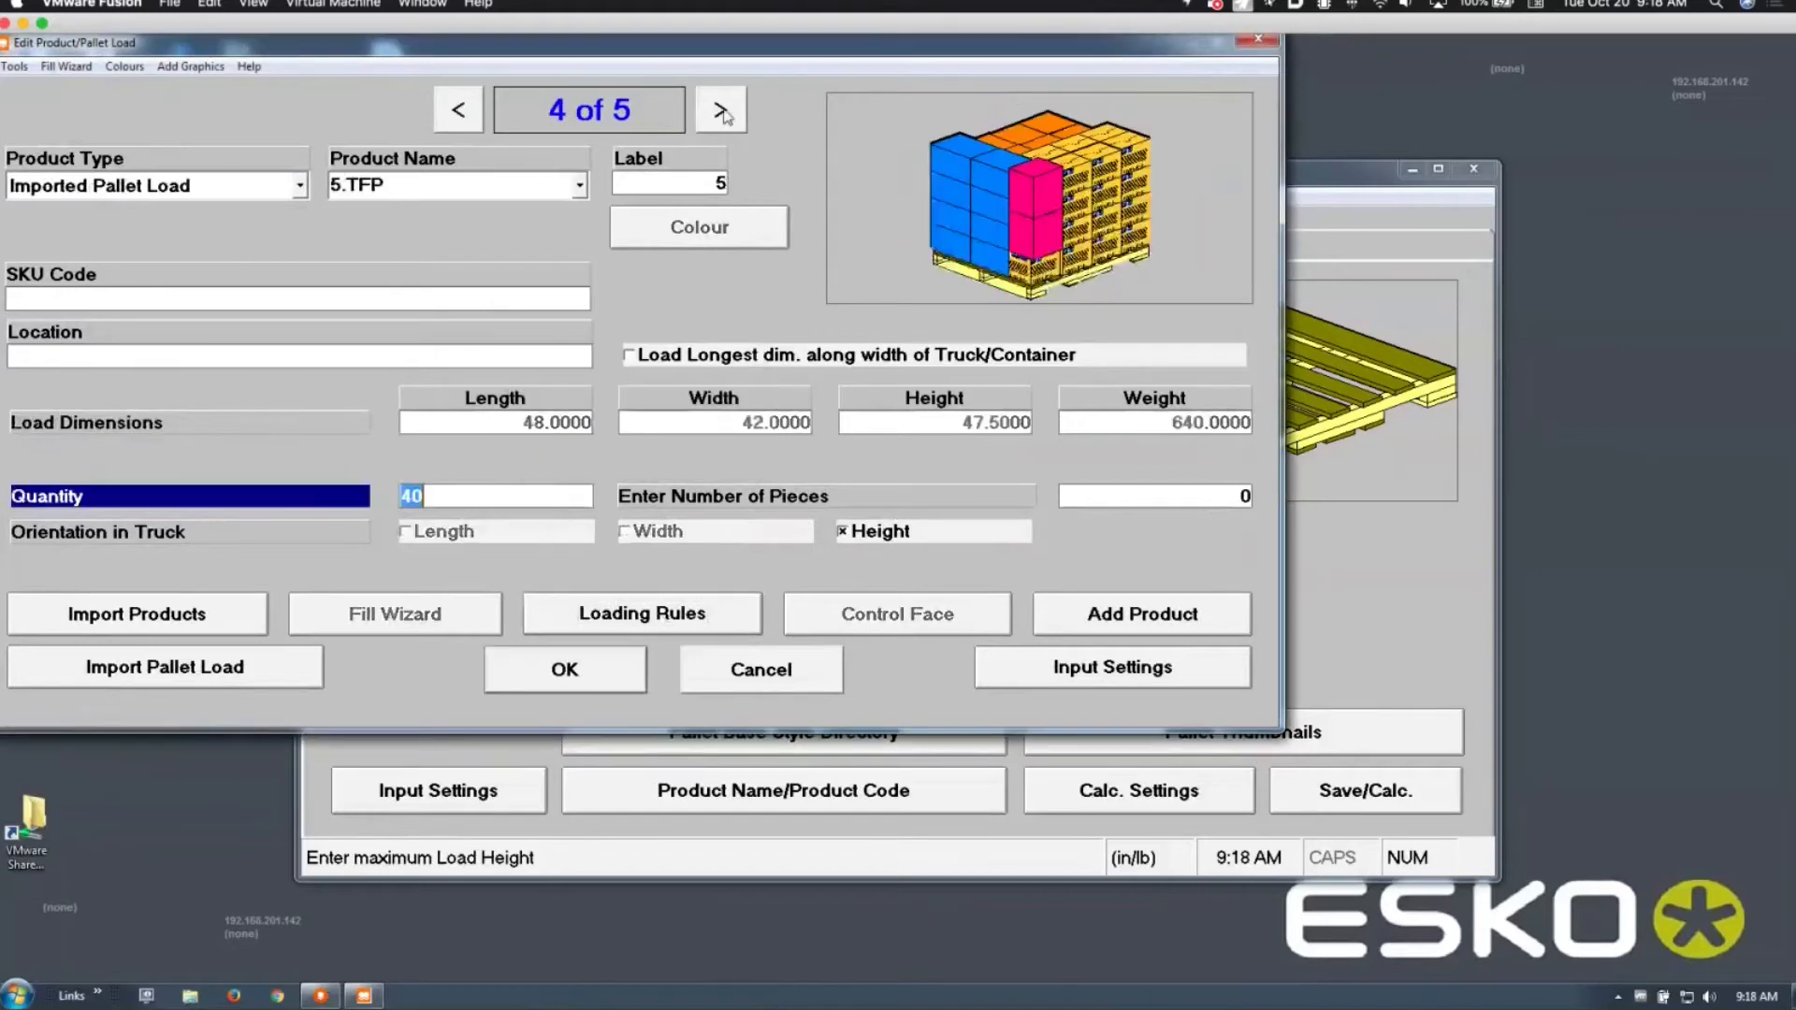
{"action": "left_click", "coordinate": [652, 608]}
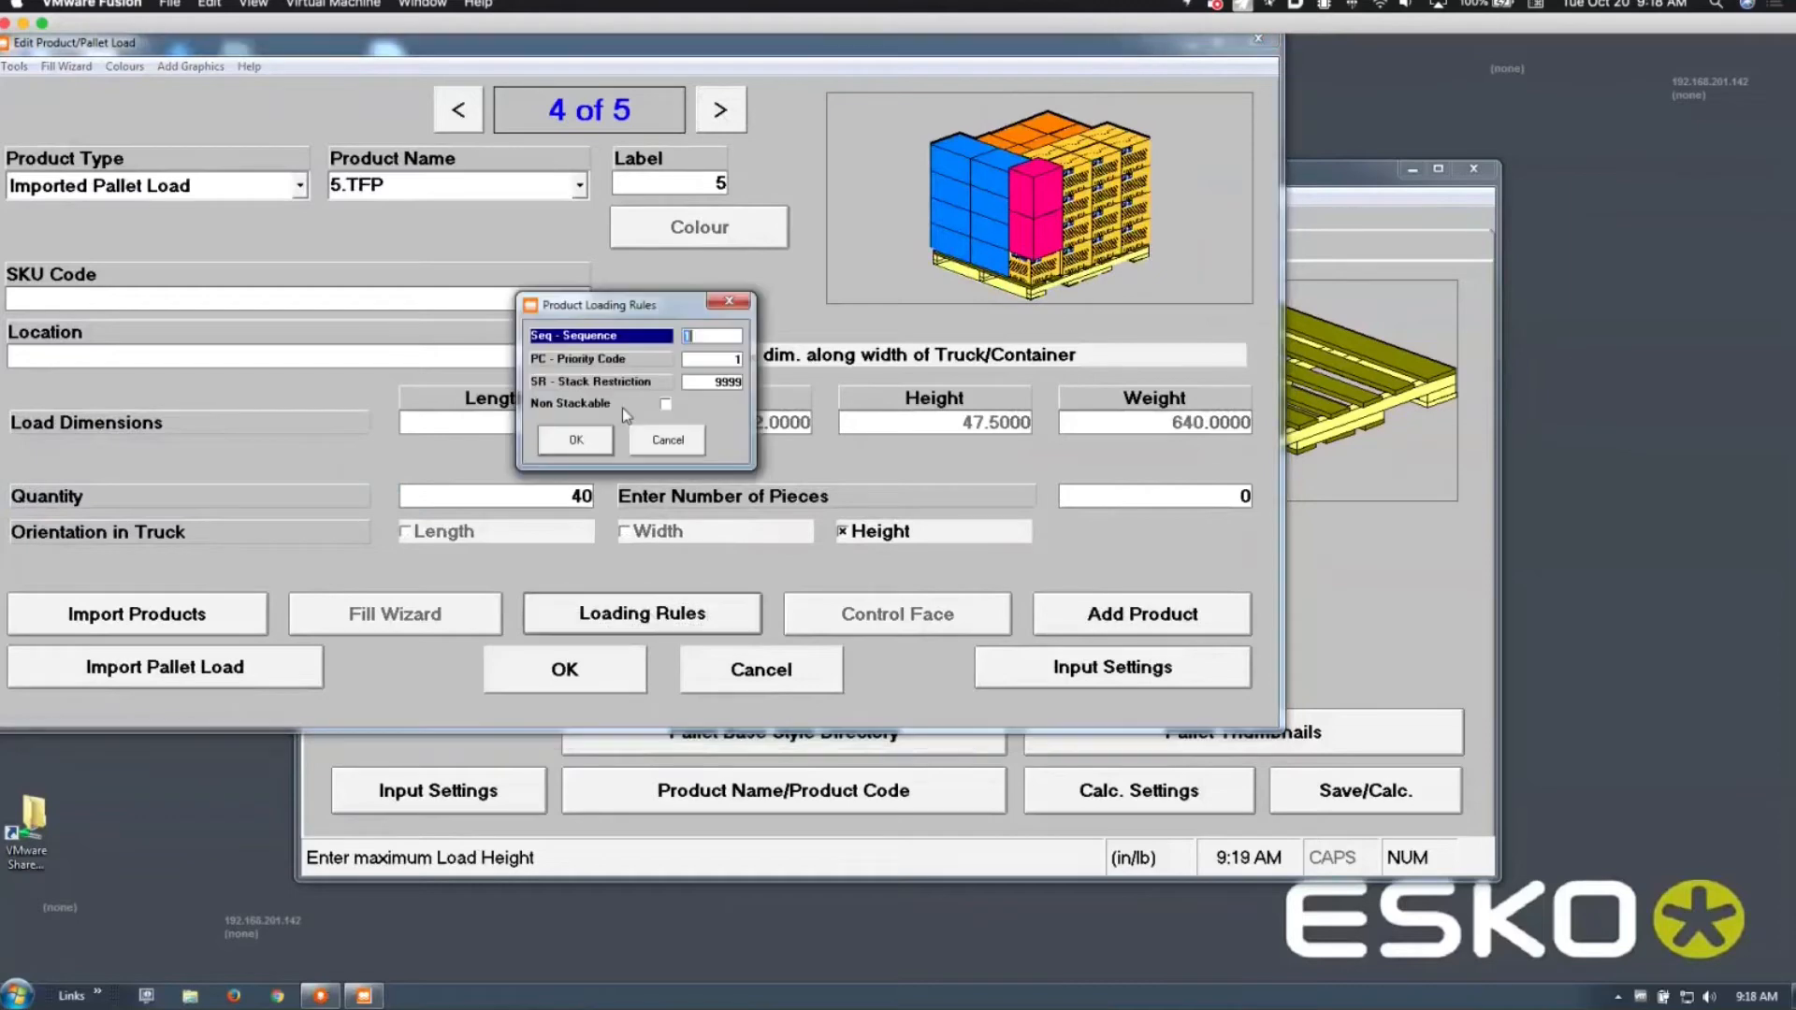
{"action": "left_click", "coordinate": [594, 440]}
{"action": "left_click", "coordinate": [720, 115]}
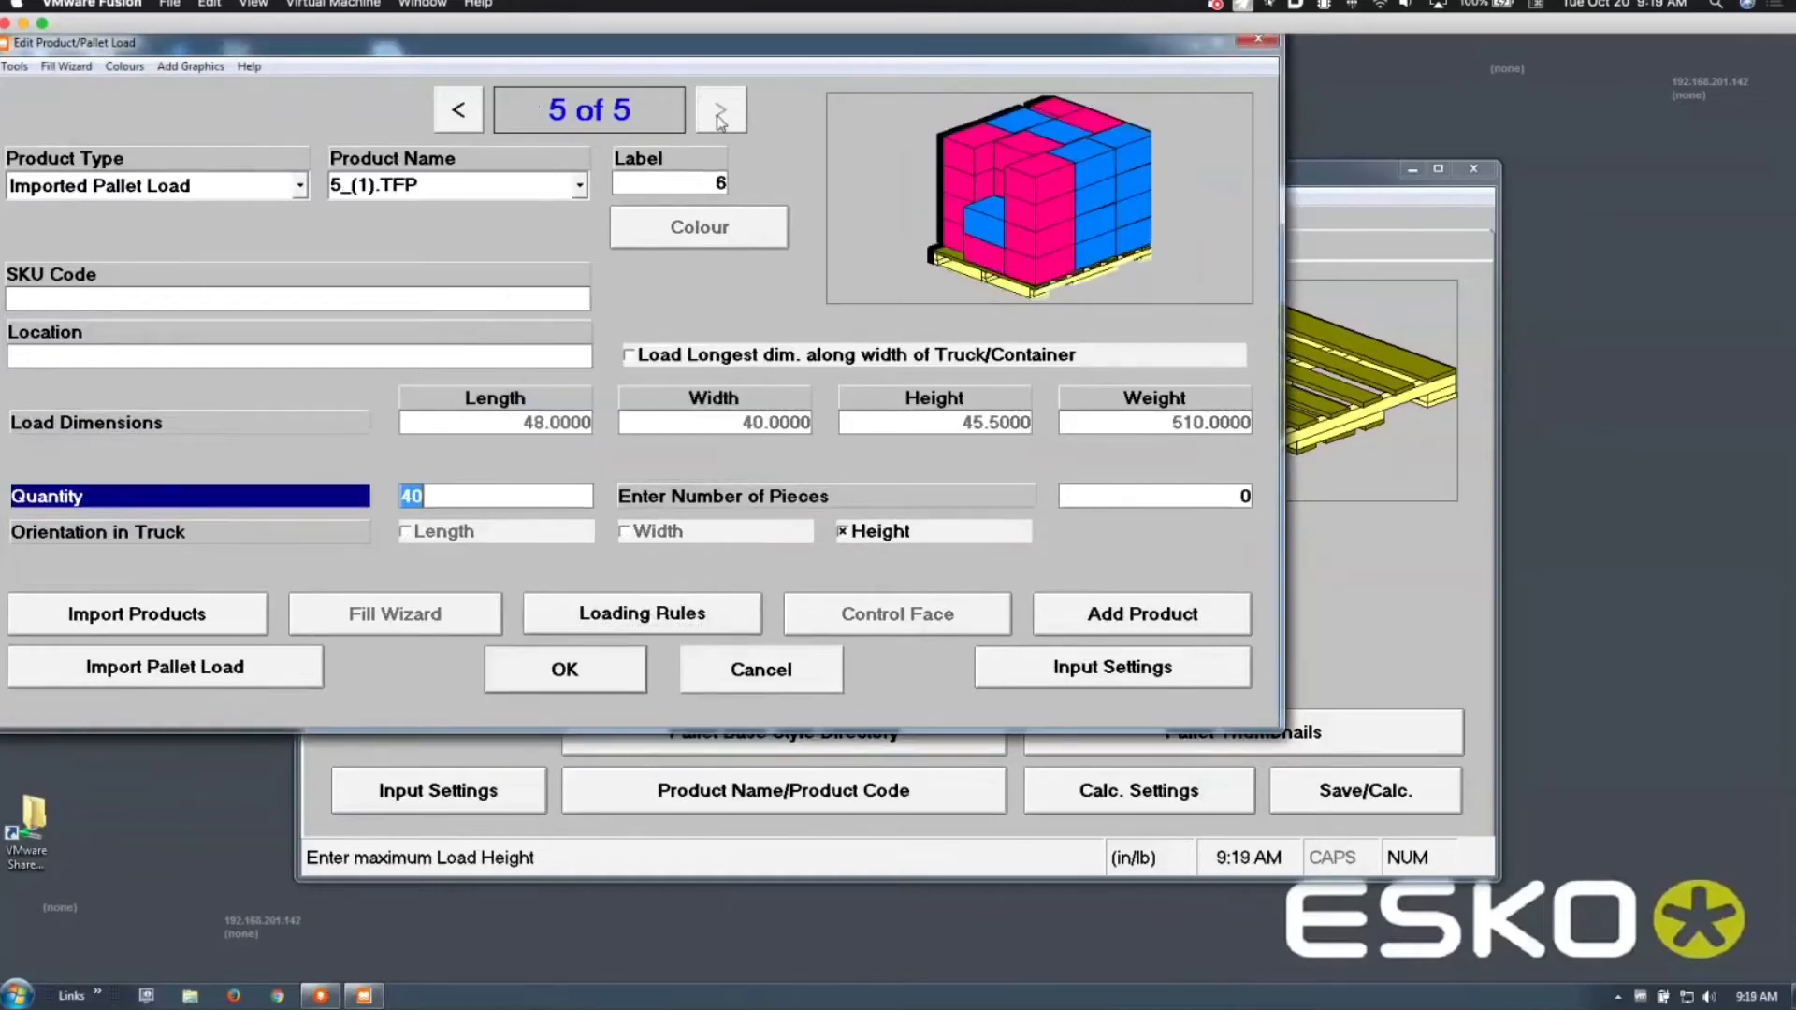
{"action": "left_click", "coordinate": [610, 615]}
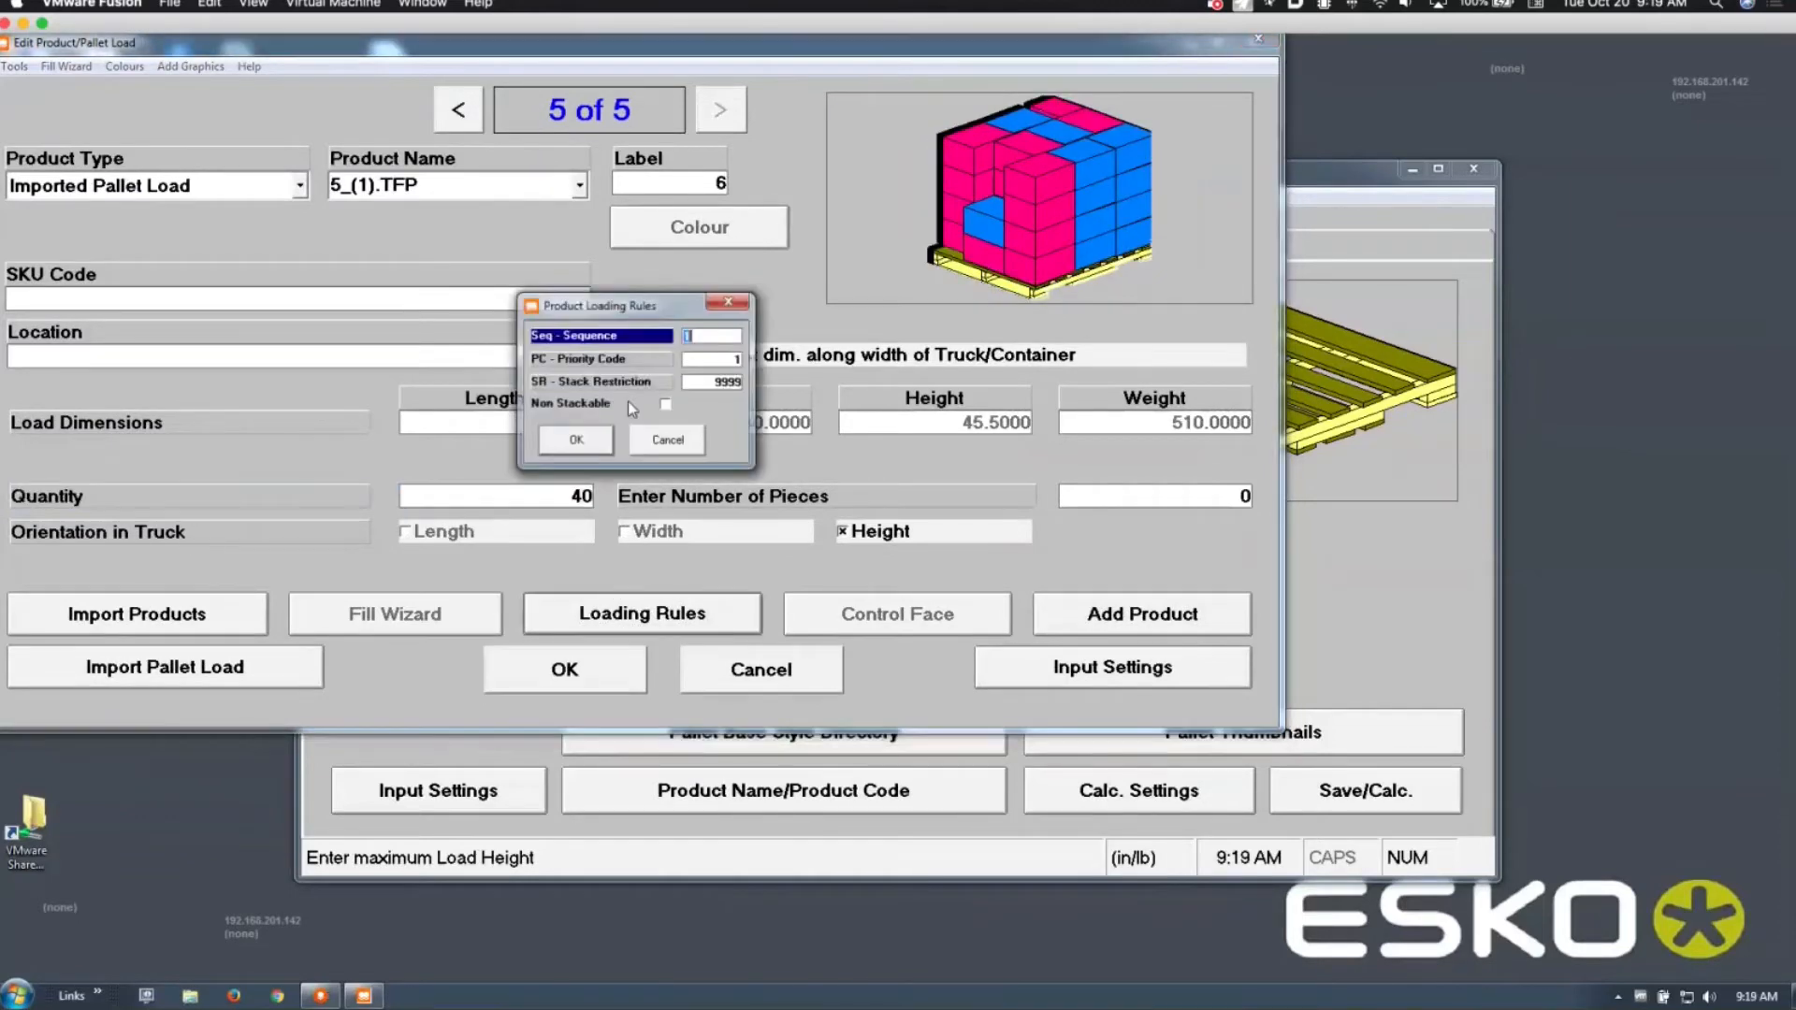
{"action": "left_click", "coordinate": [593, 438]}
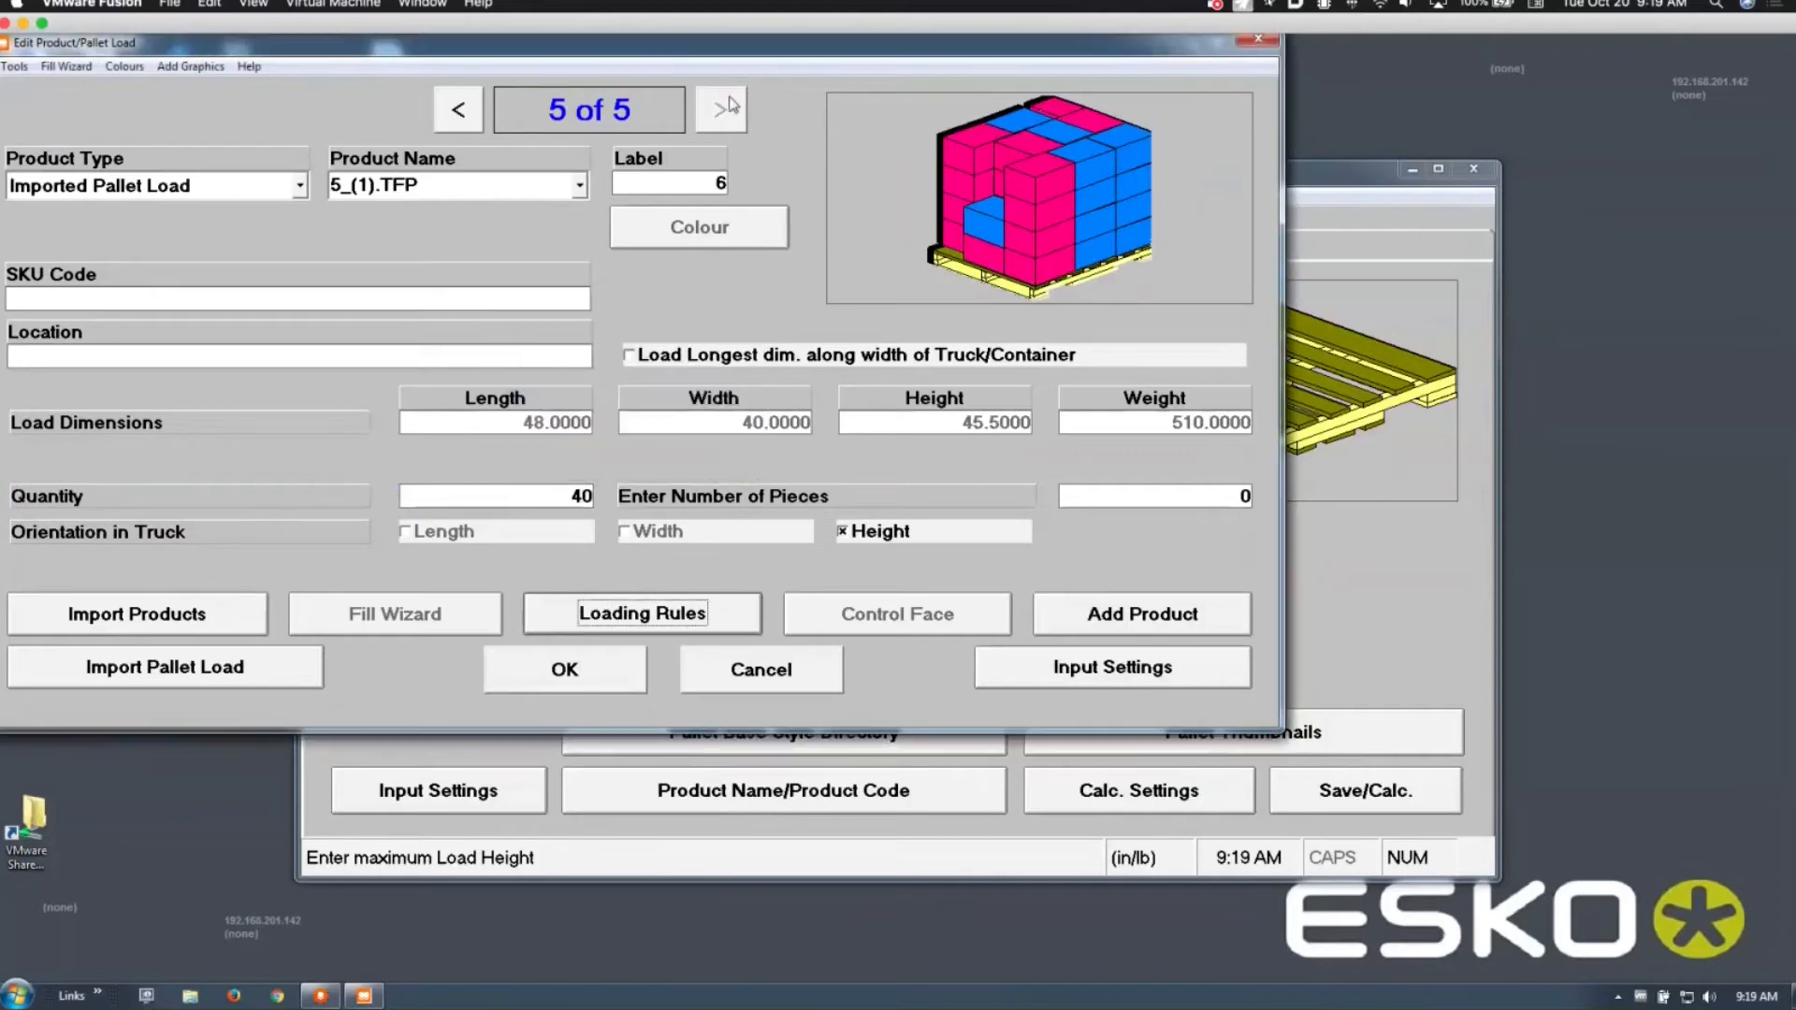
{"action": "left_click", "coordinate": [640, 614]}
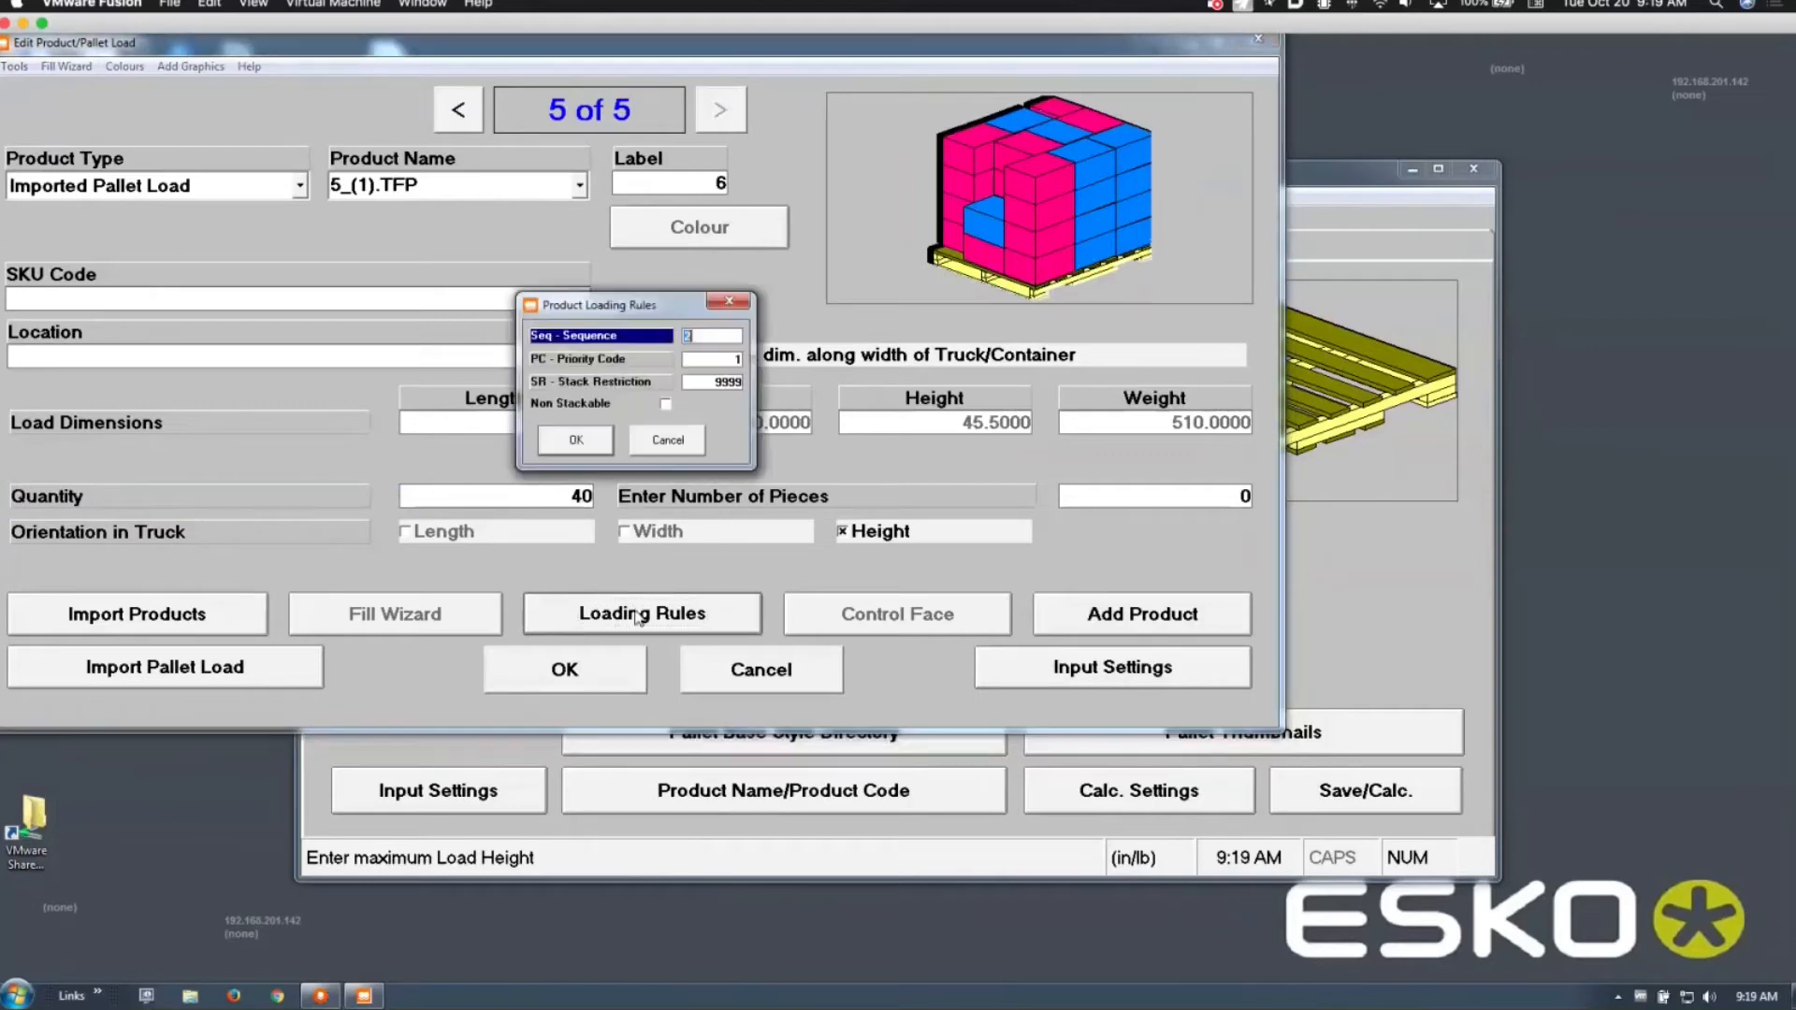
{"action": "left_click", "coordinate": [577, 440]}
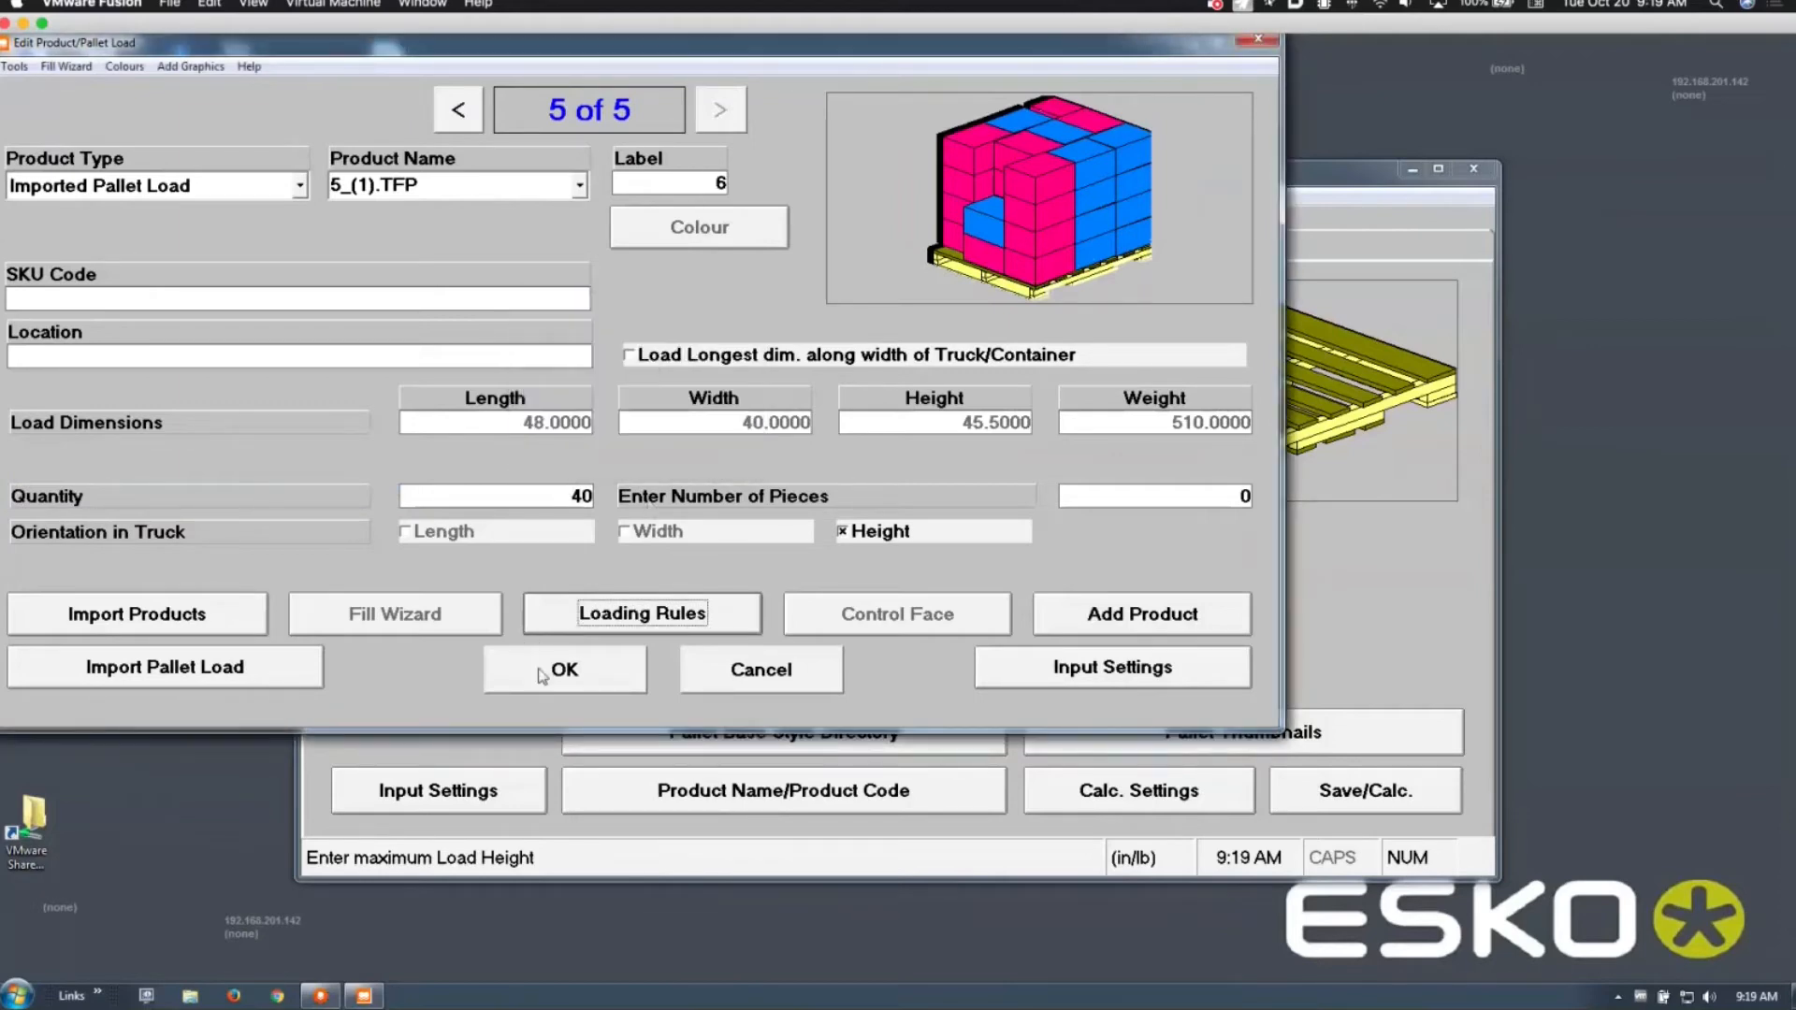
{"action": "left_click", "coordinate": [548, 671]}
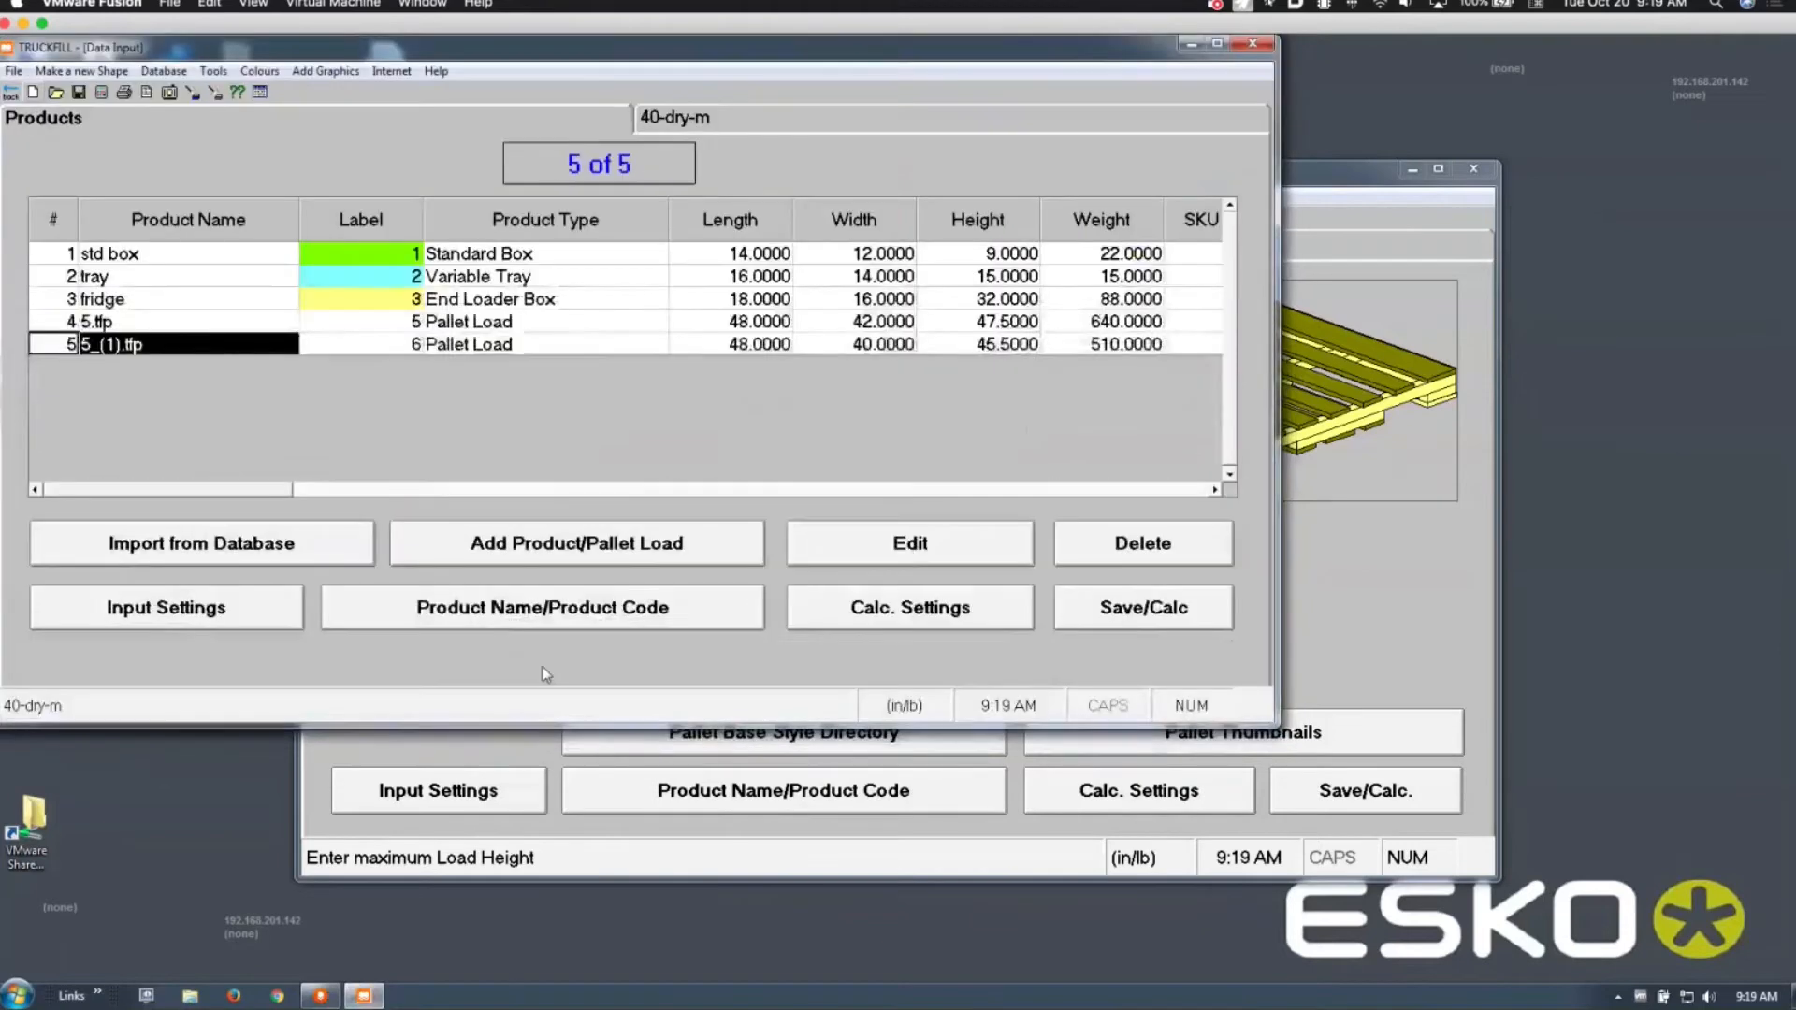
Step: Check the products' sequence values, recalculate the container load and return to the data input
{"action": "left_click", "coordinate": [885, 488]}
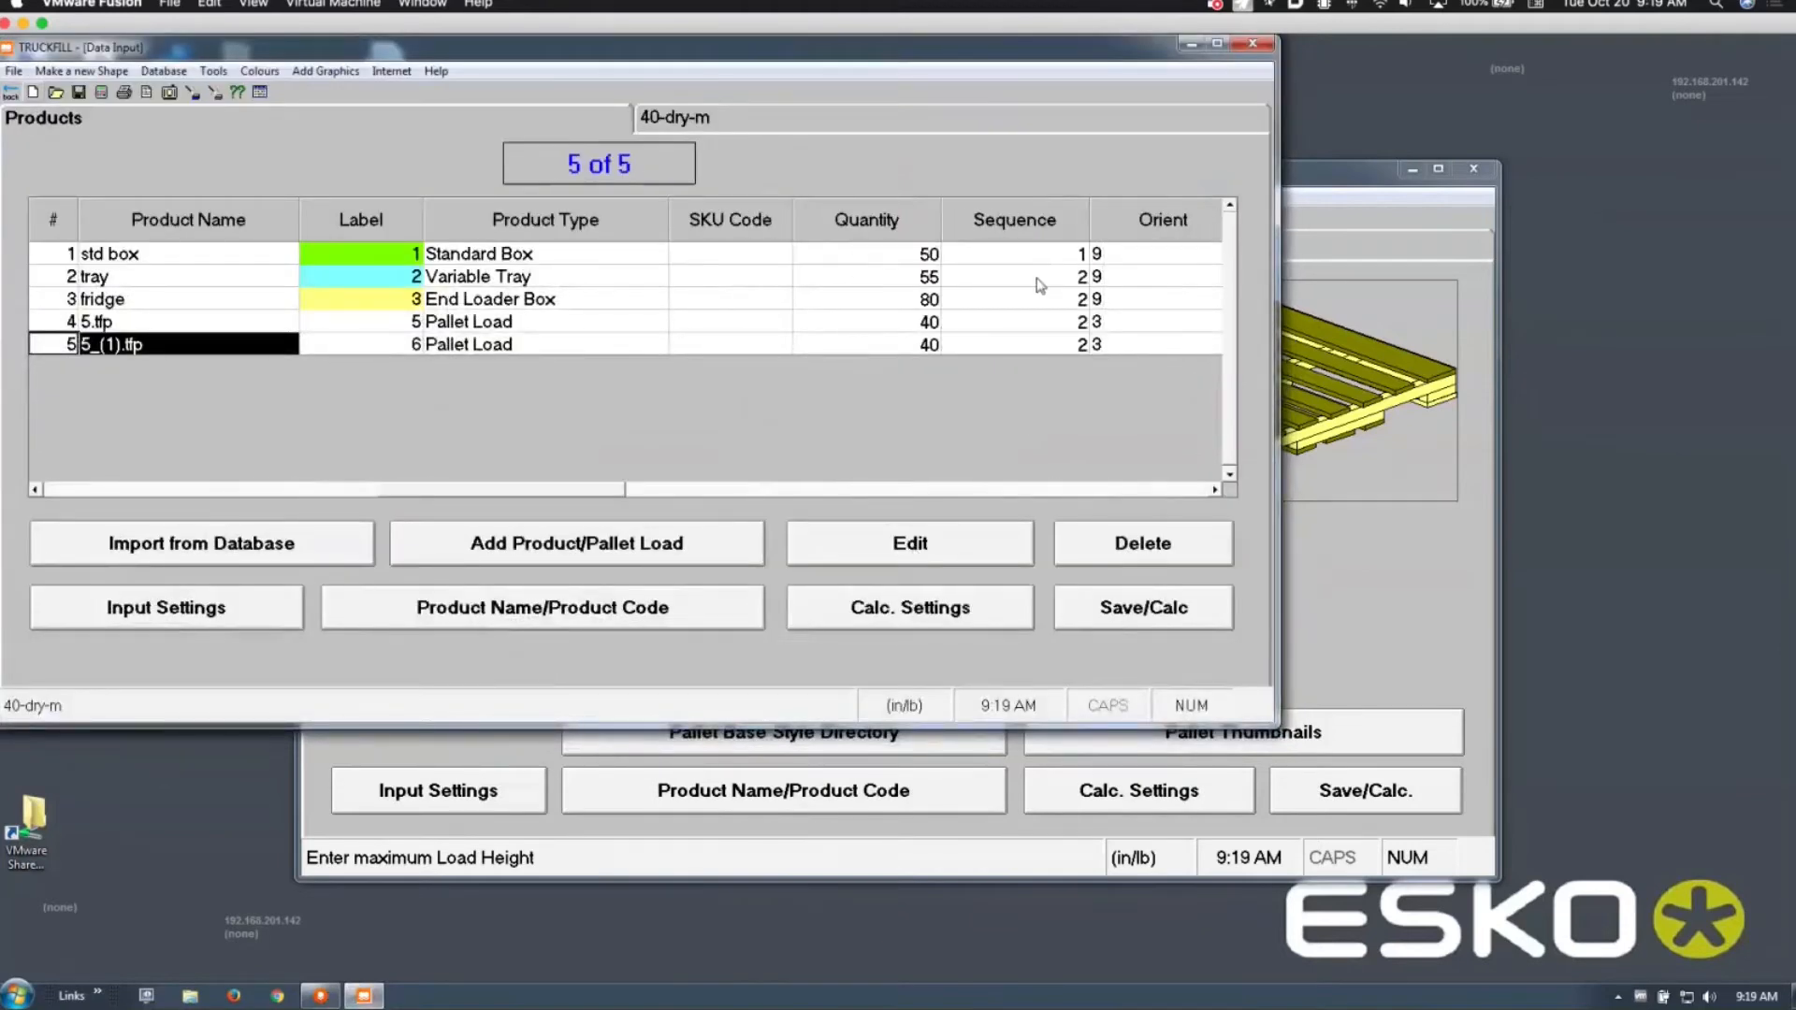
{"action": "left_click", "coordinate": [100, 92]}
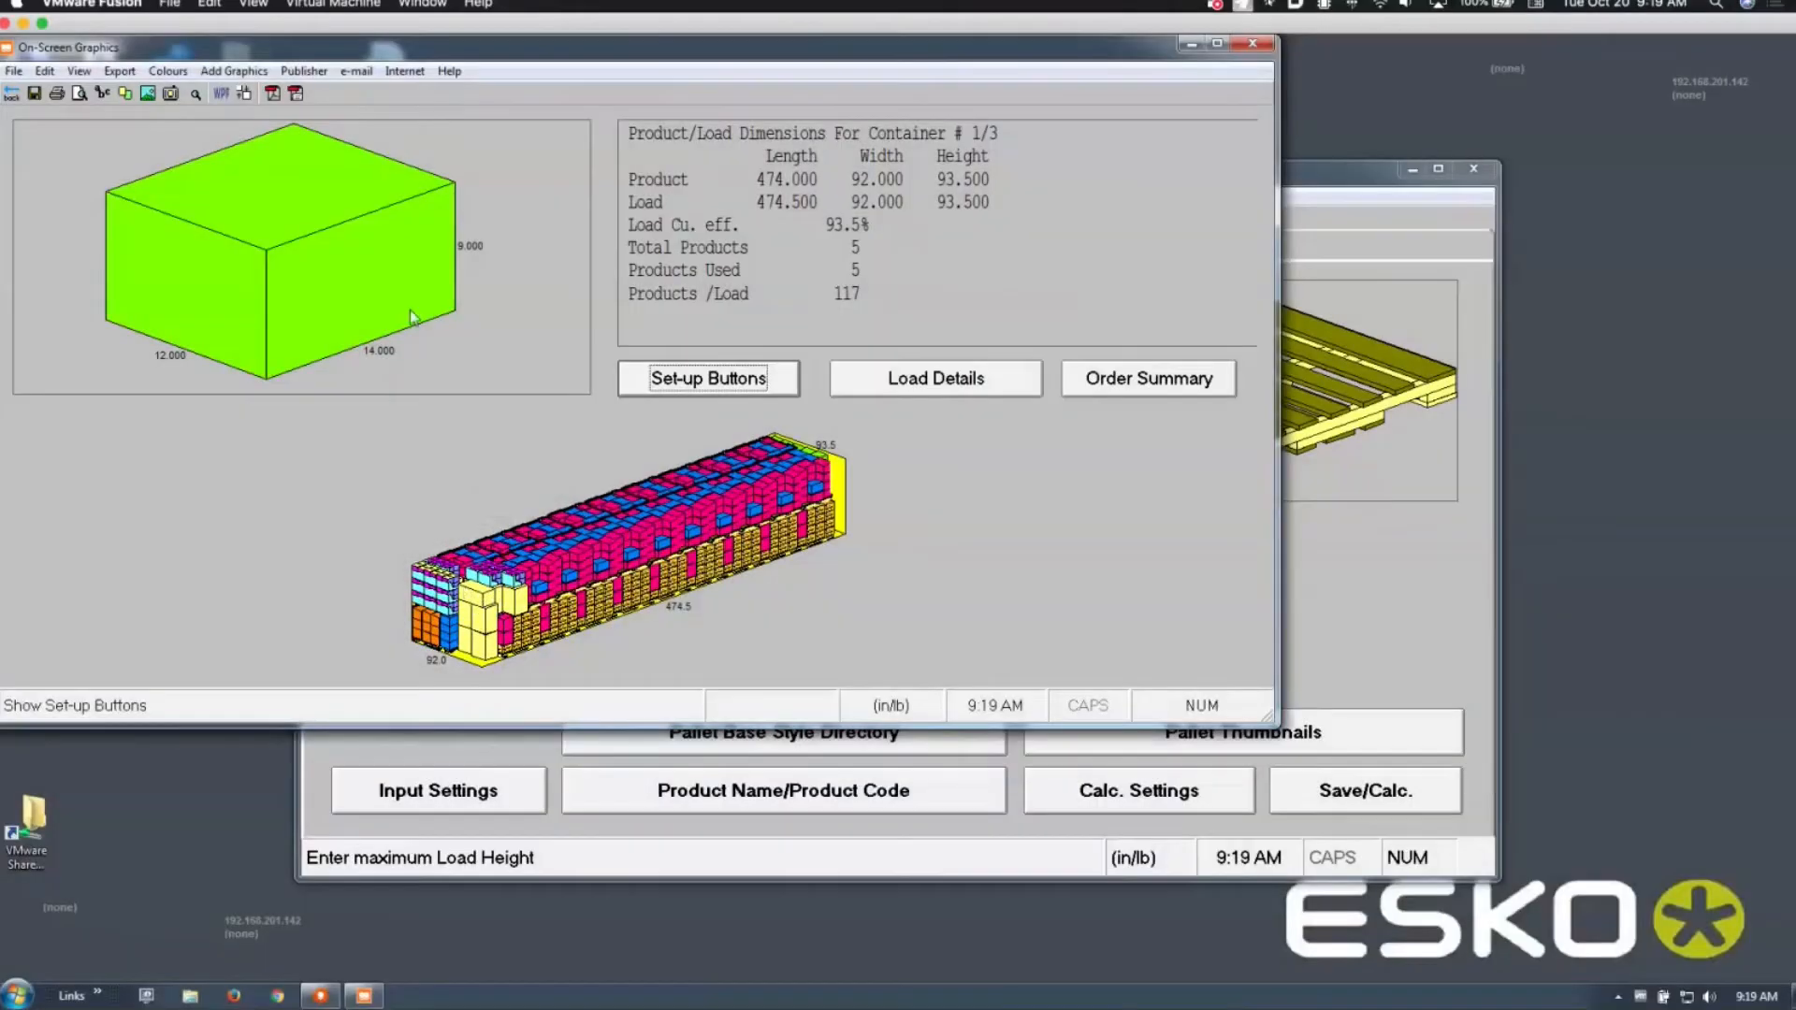
{"action": "left_click", "coordinate": [12, 96]}
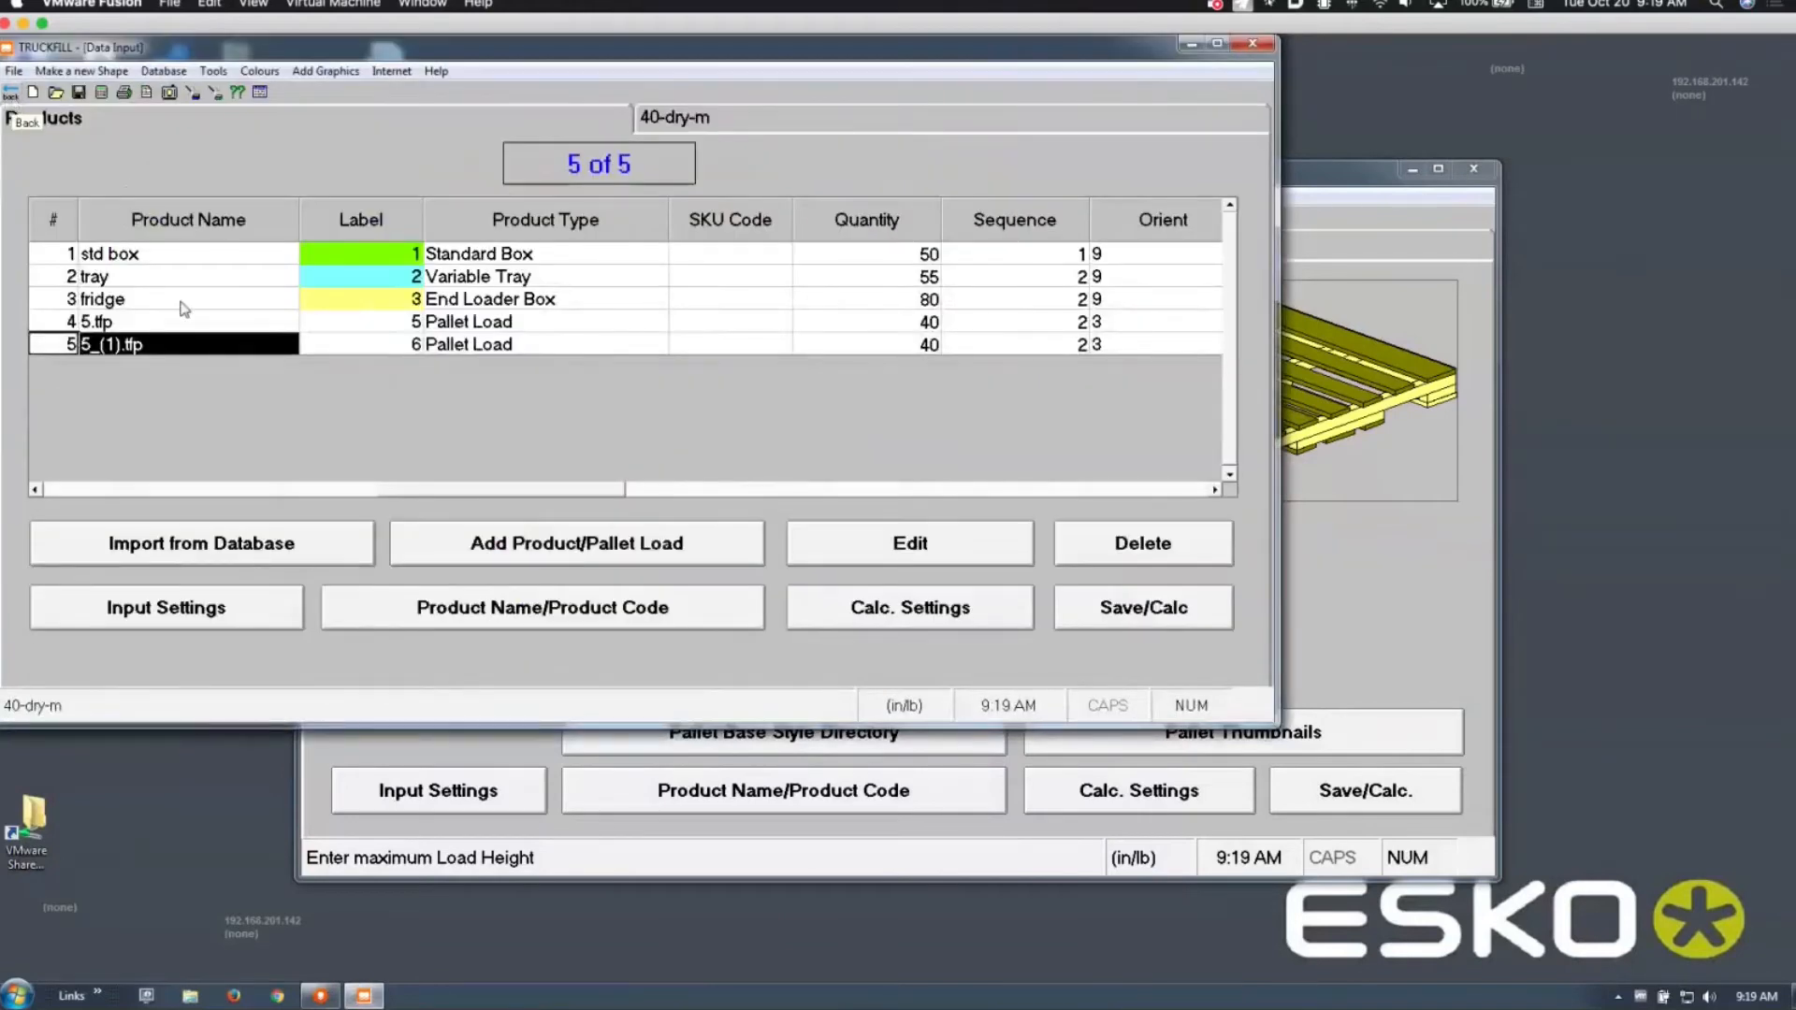
Step: Edit the products again and set the loading sequence of pallet load 5.TFP to 3
{"action": "left_click", "coordinate": [178, 278]}
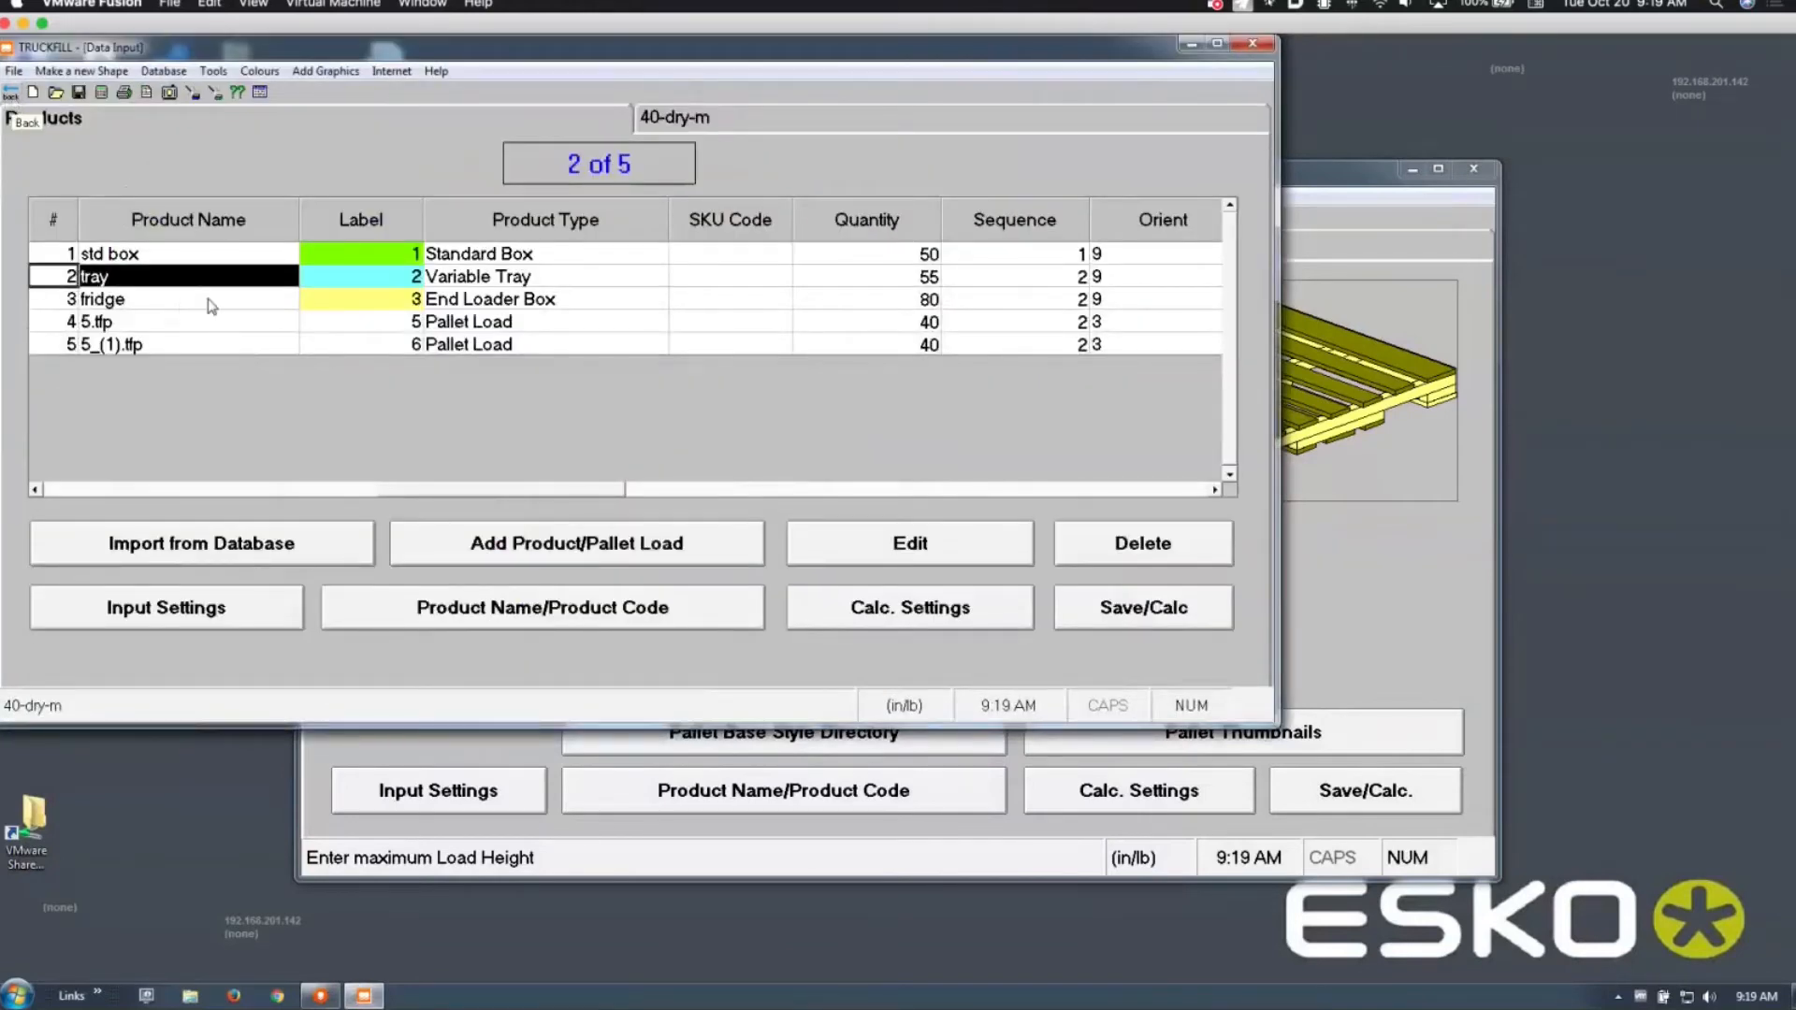
{"action": "left_click", "coordinate": [926, 552]}
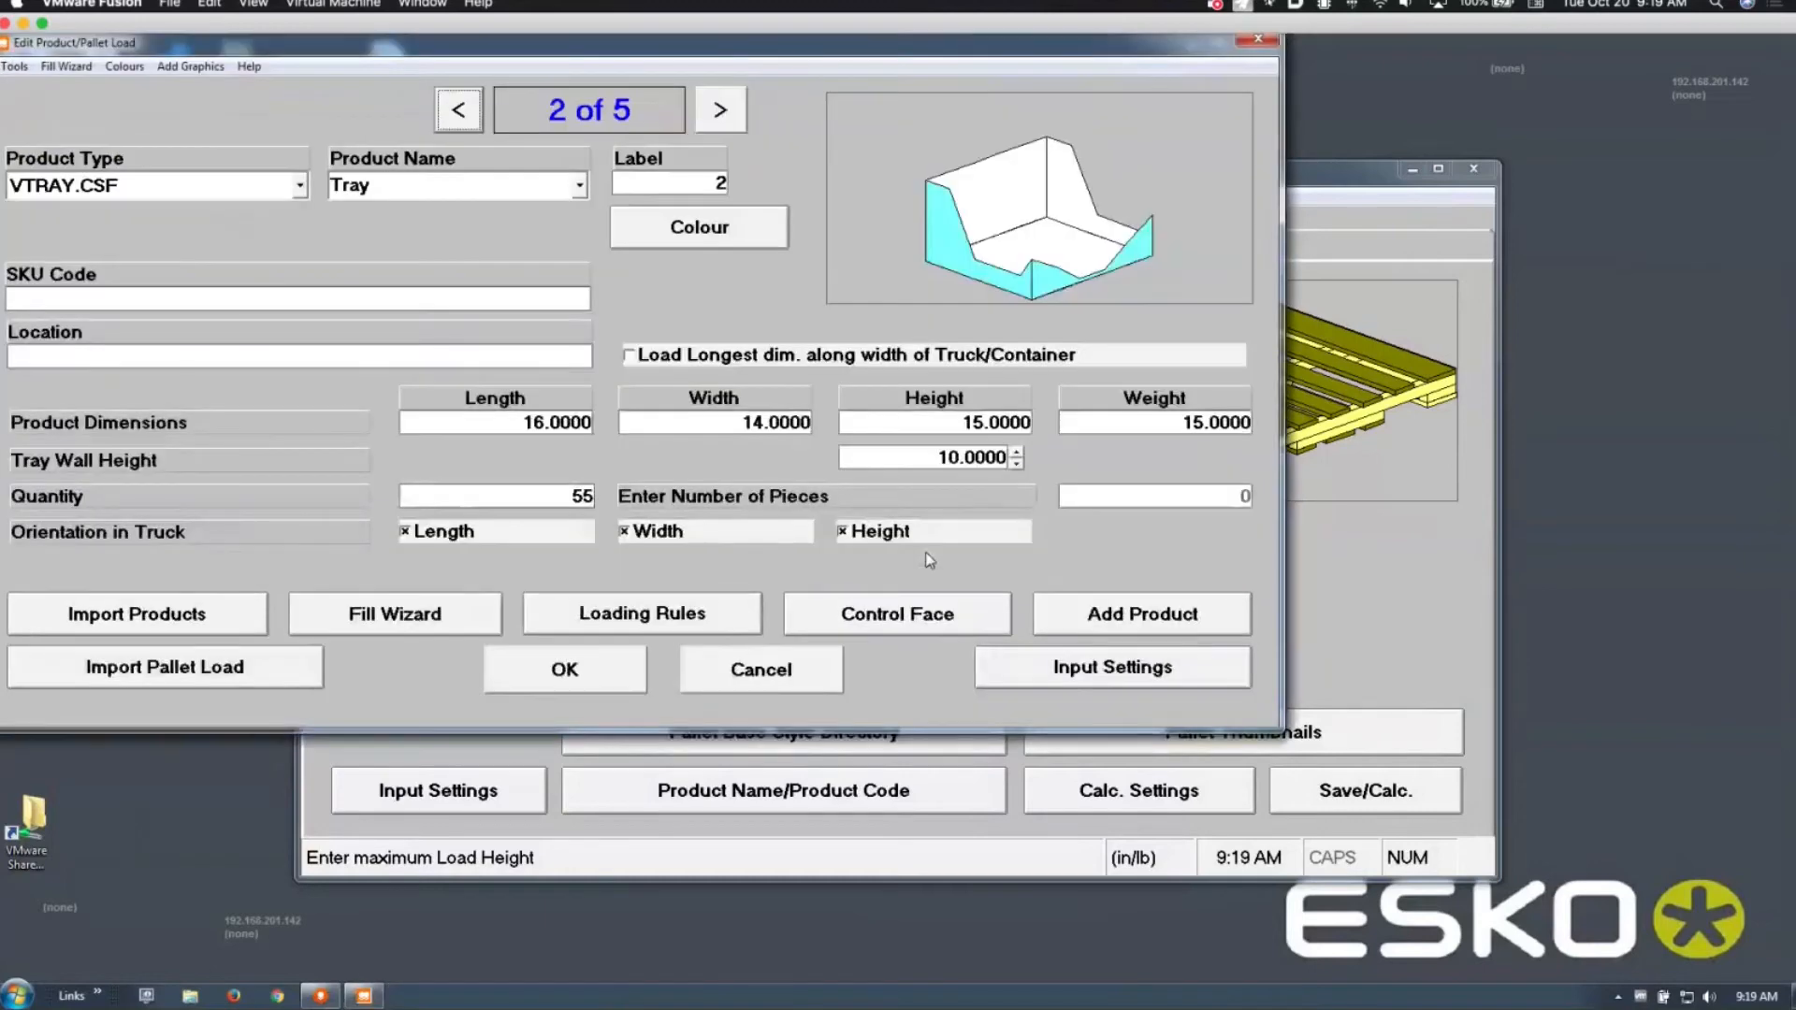
{"action": "left_click", "coordinate": [729, 122]}
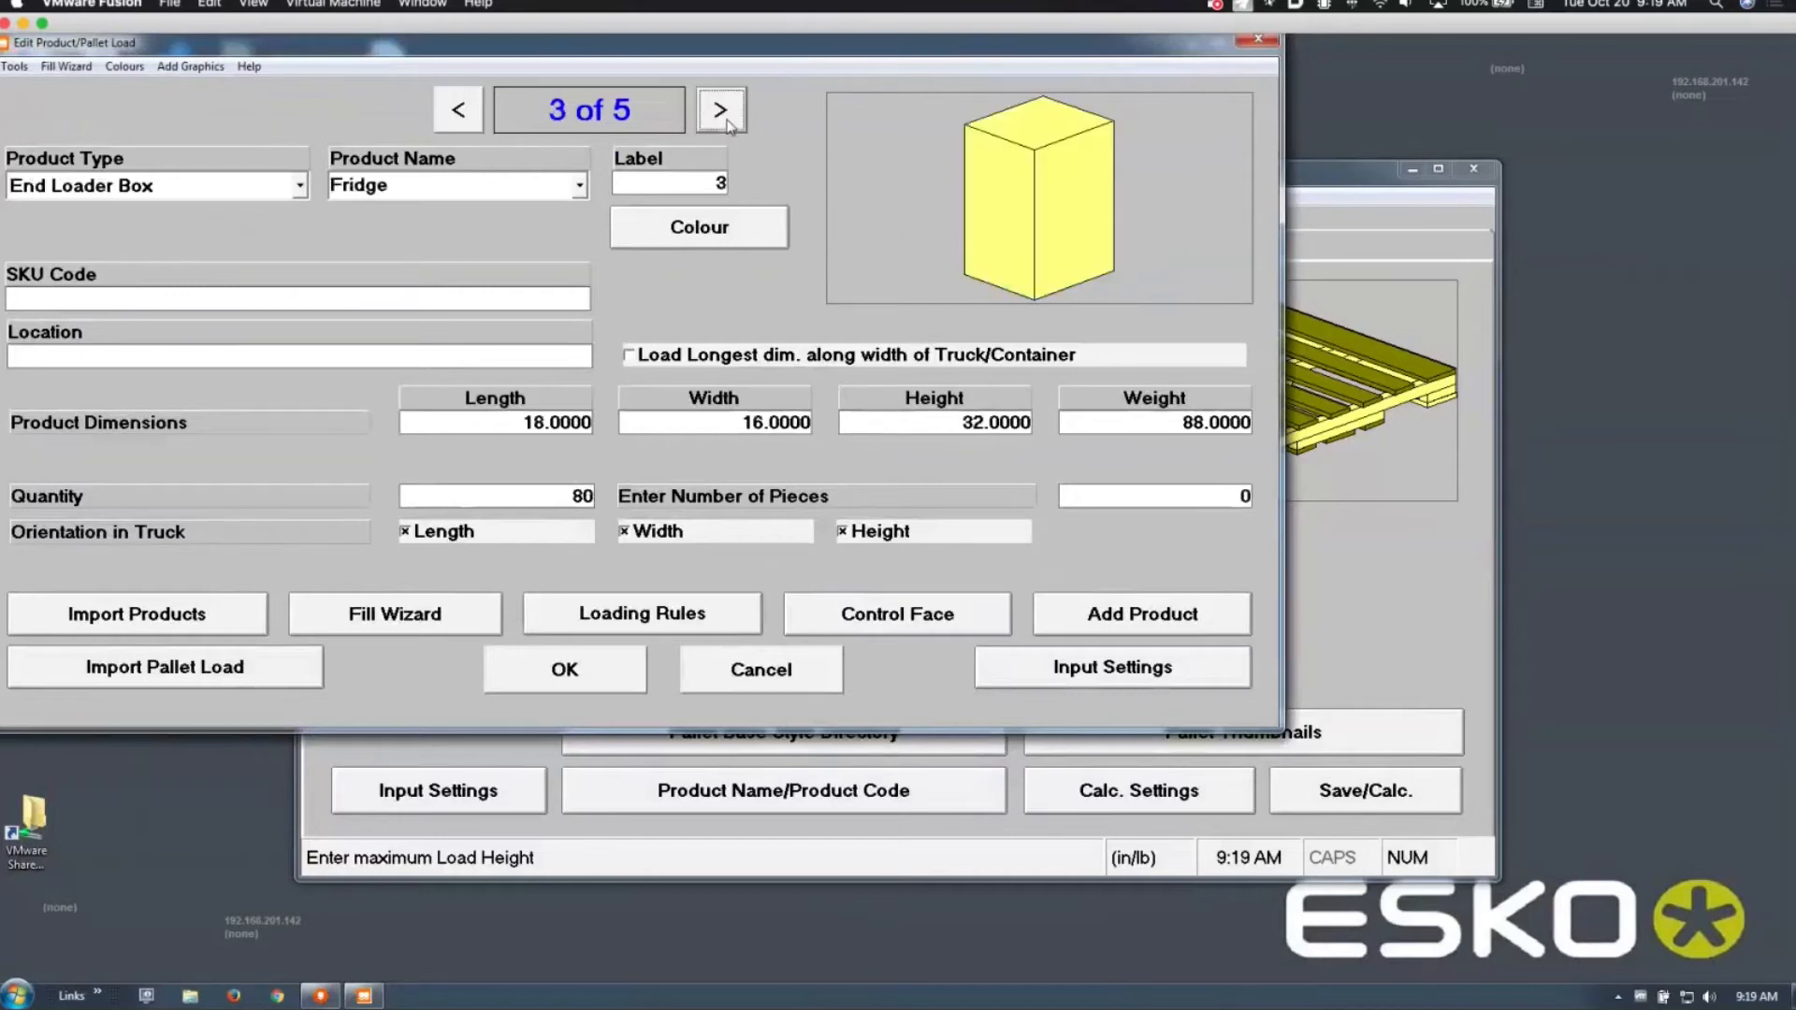
{"action": "left_click", "coordinate": [729, 121]}
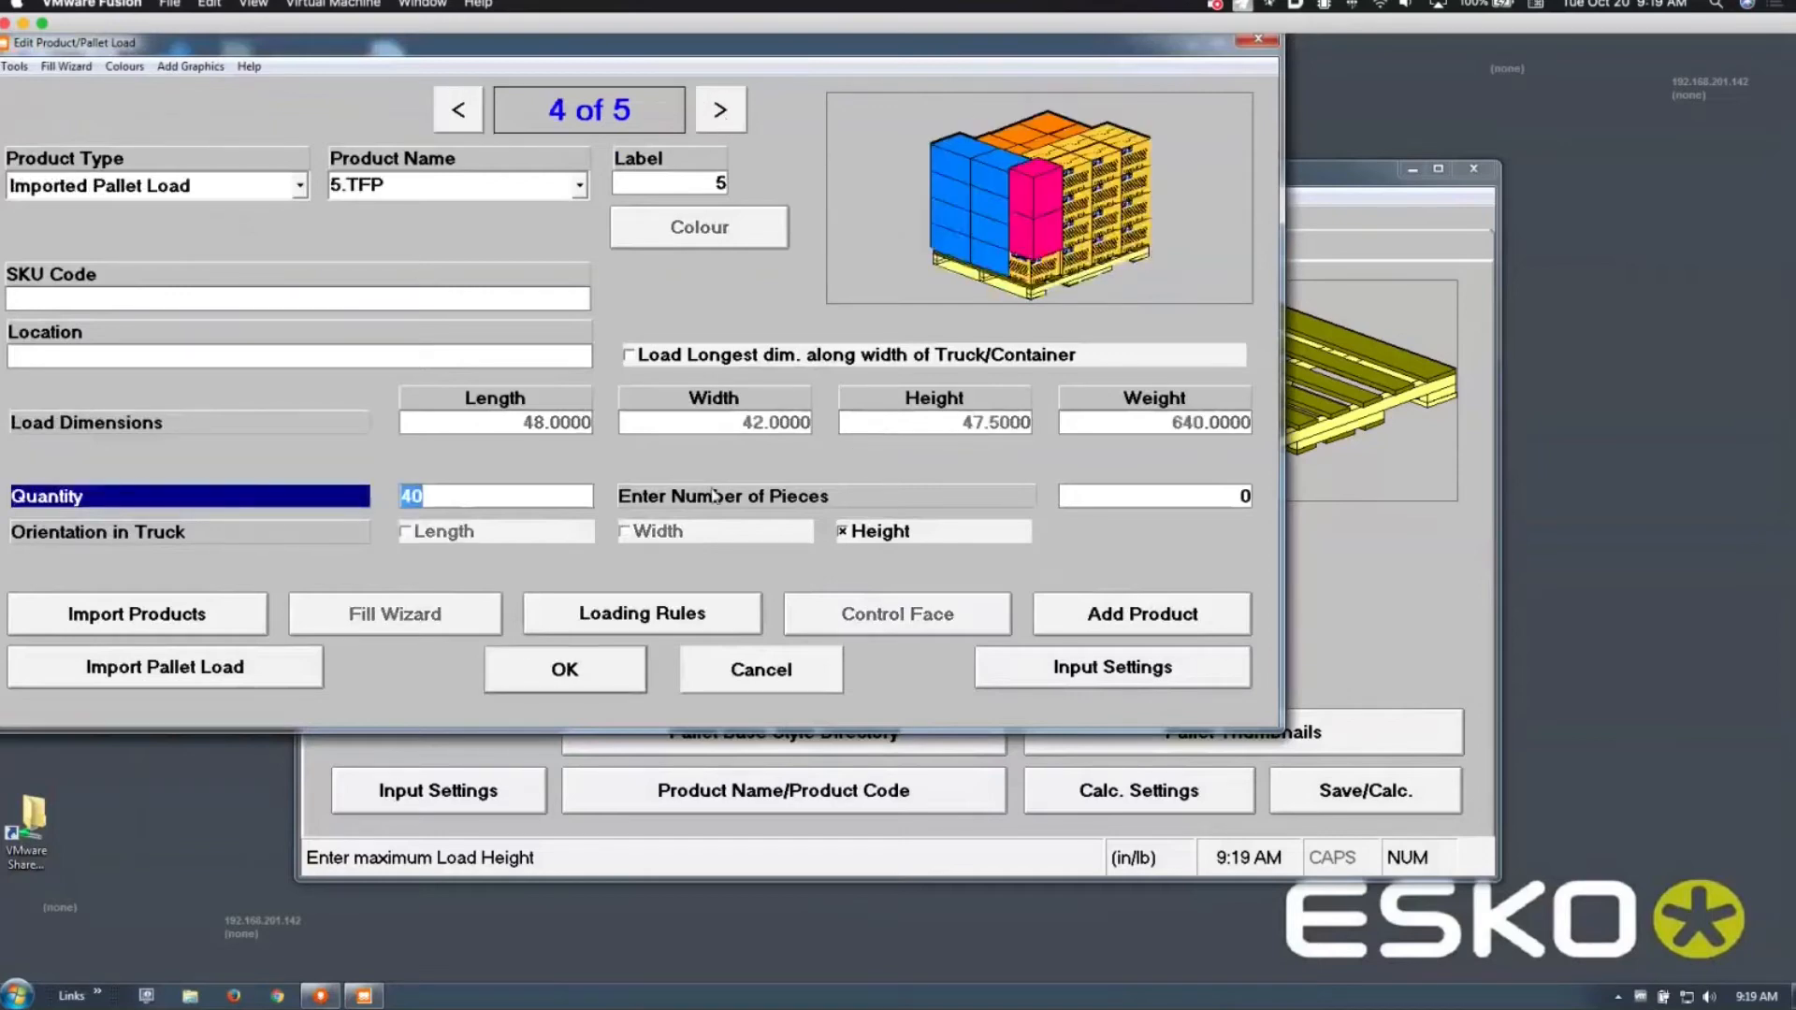
{"action": "left_click", "coordinate": [645, 615]}
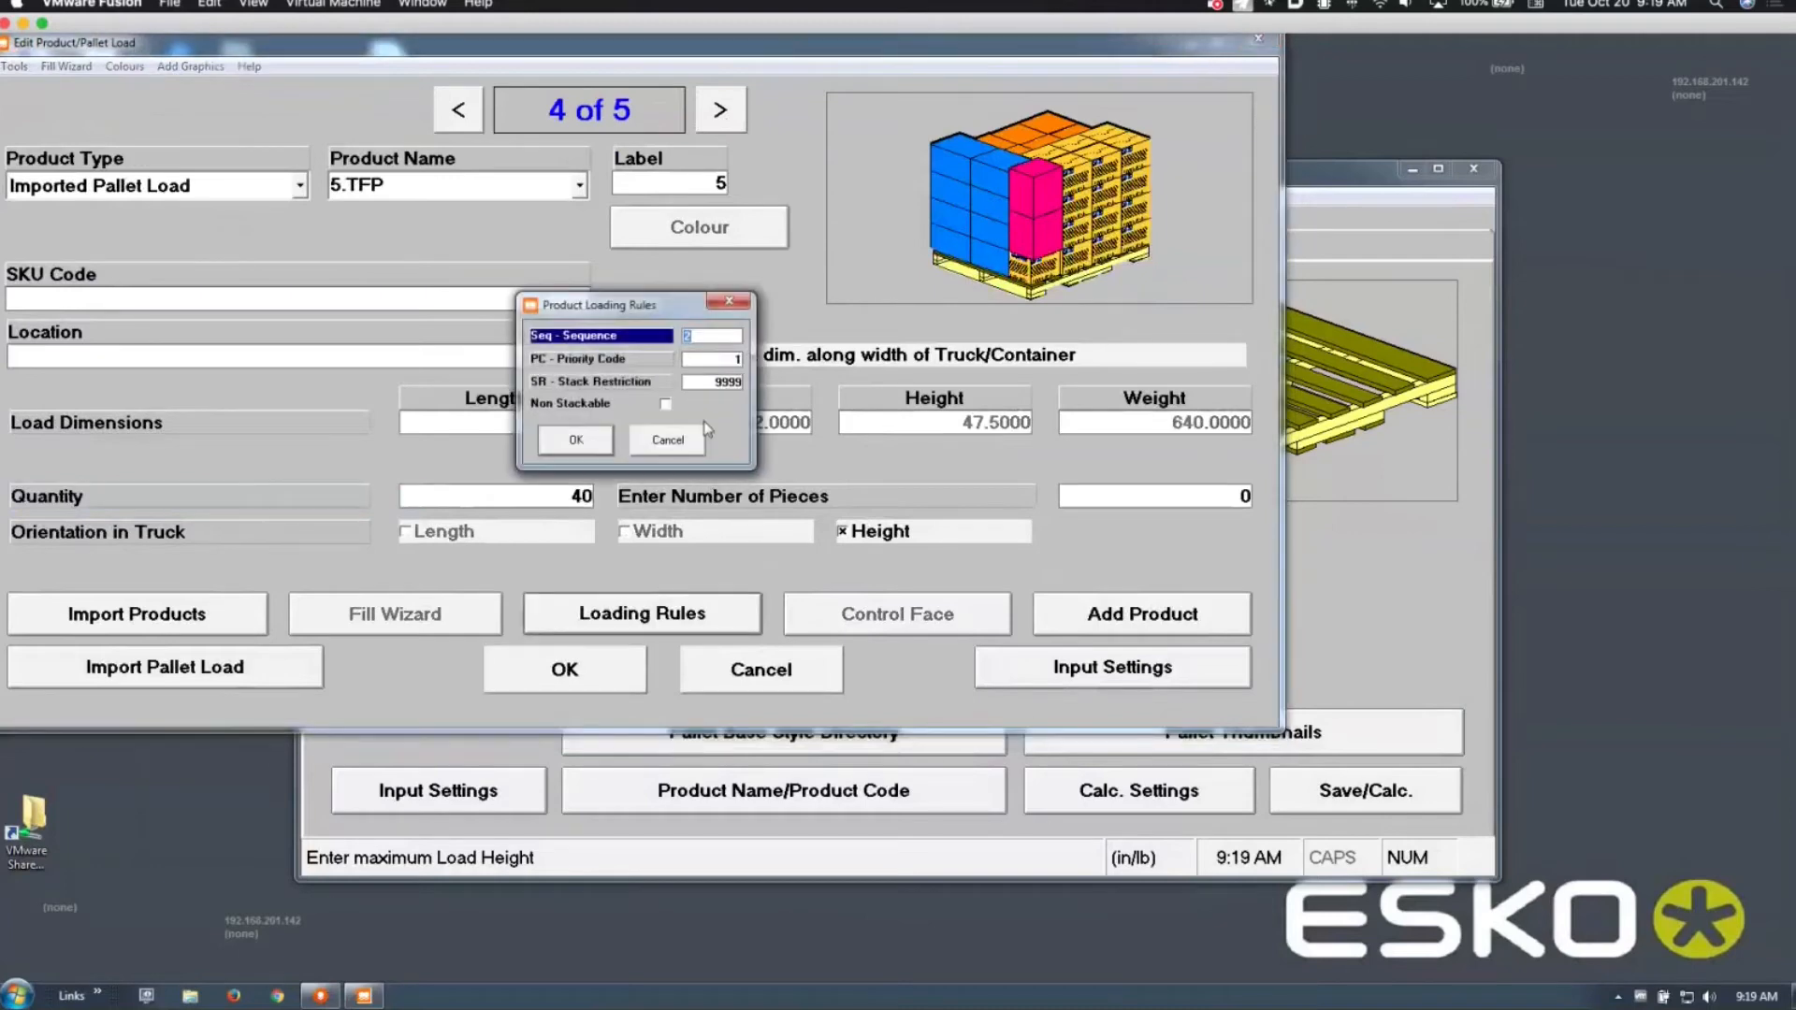
{"action": "type", "text": "3"}
{"action": "left_click", "coordinate": [575, 439]}
Step: Set the loading sequence of pallet load 5_(1).TFP to 3 and accept the product edits
{"action": "left_click", "coordinate": [720, 110]}
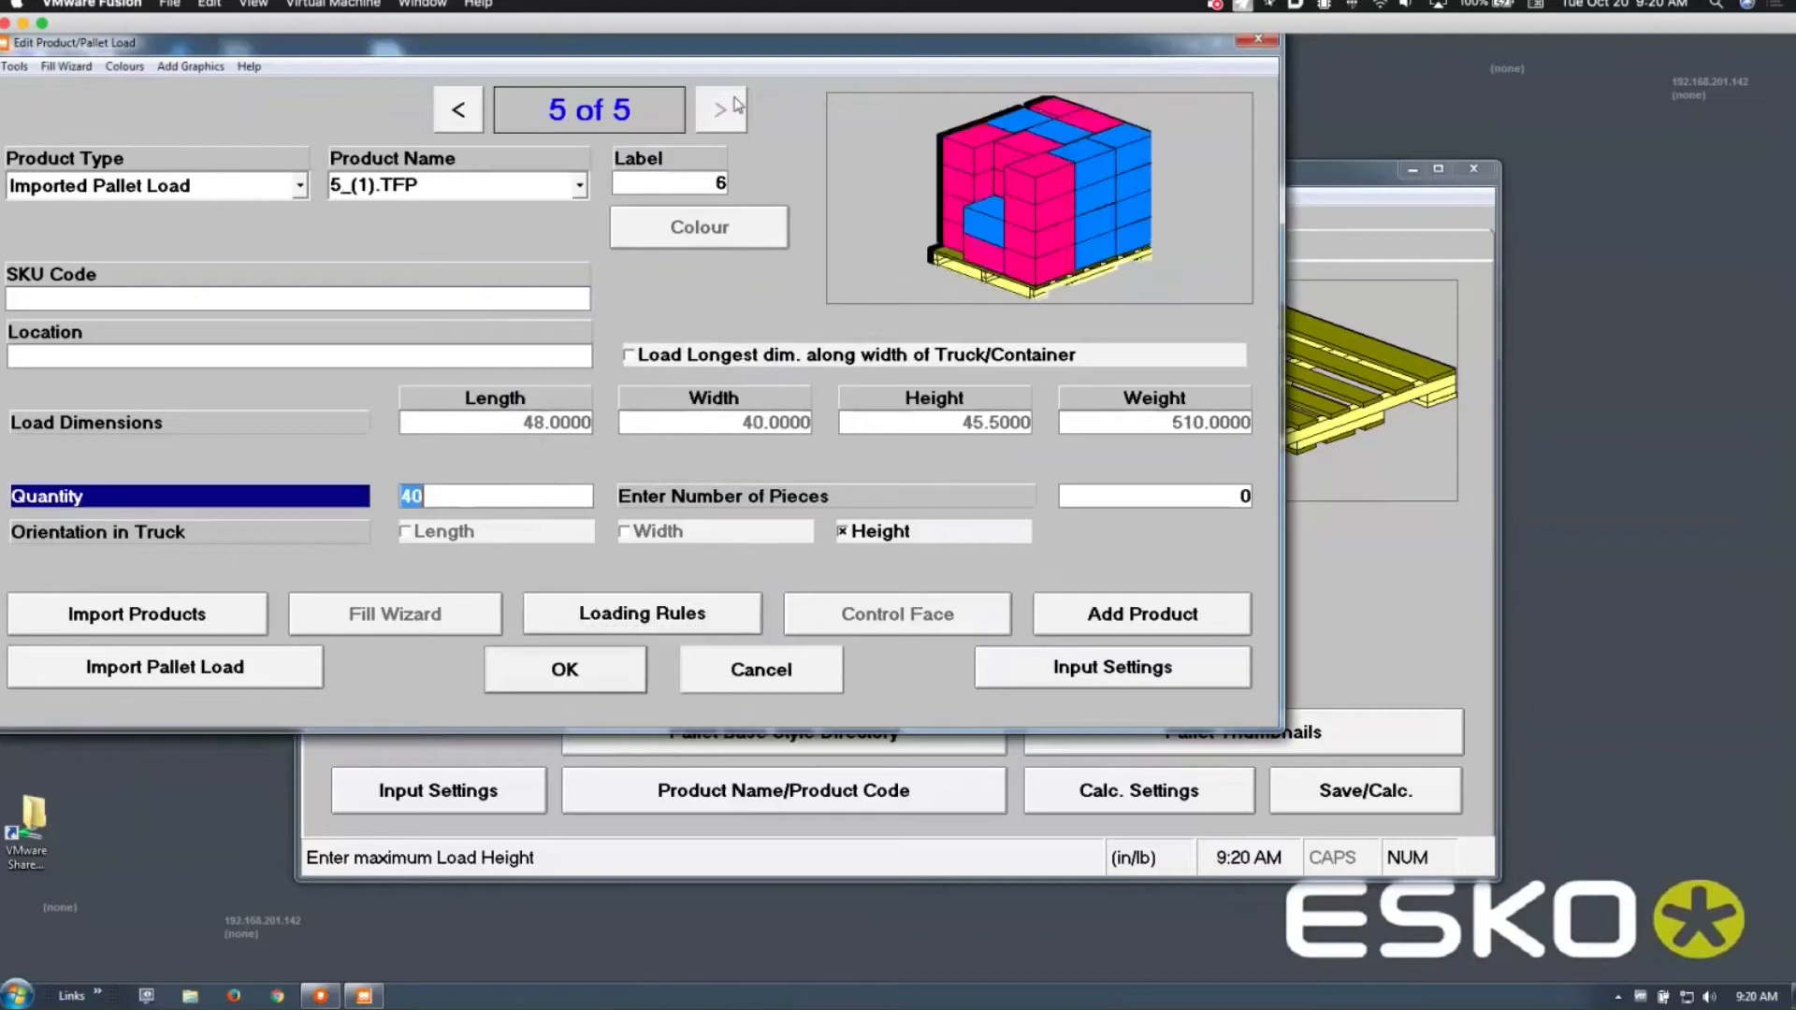
{"action": "left_click", "coordinate": [659, 617]}
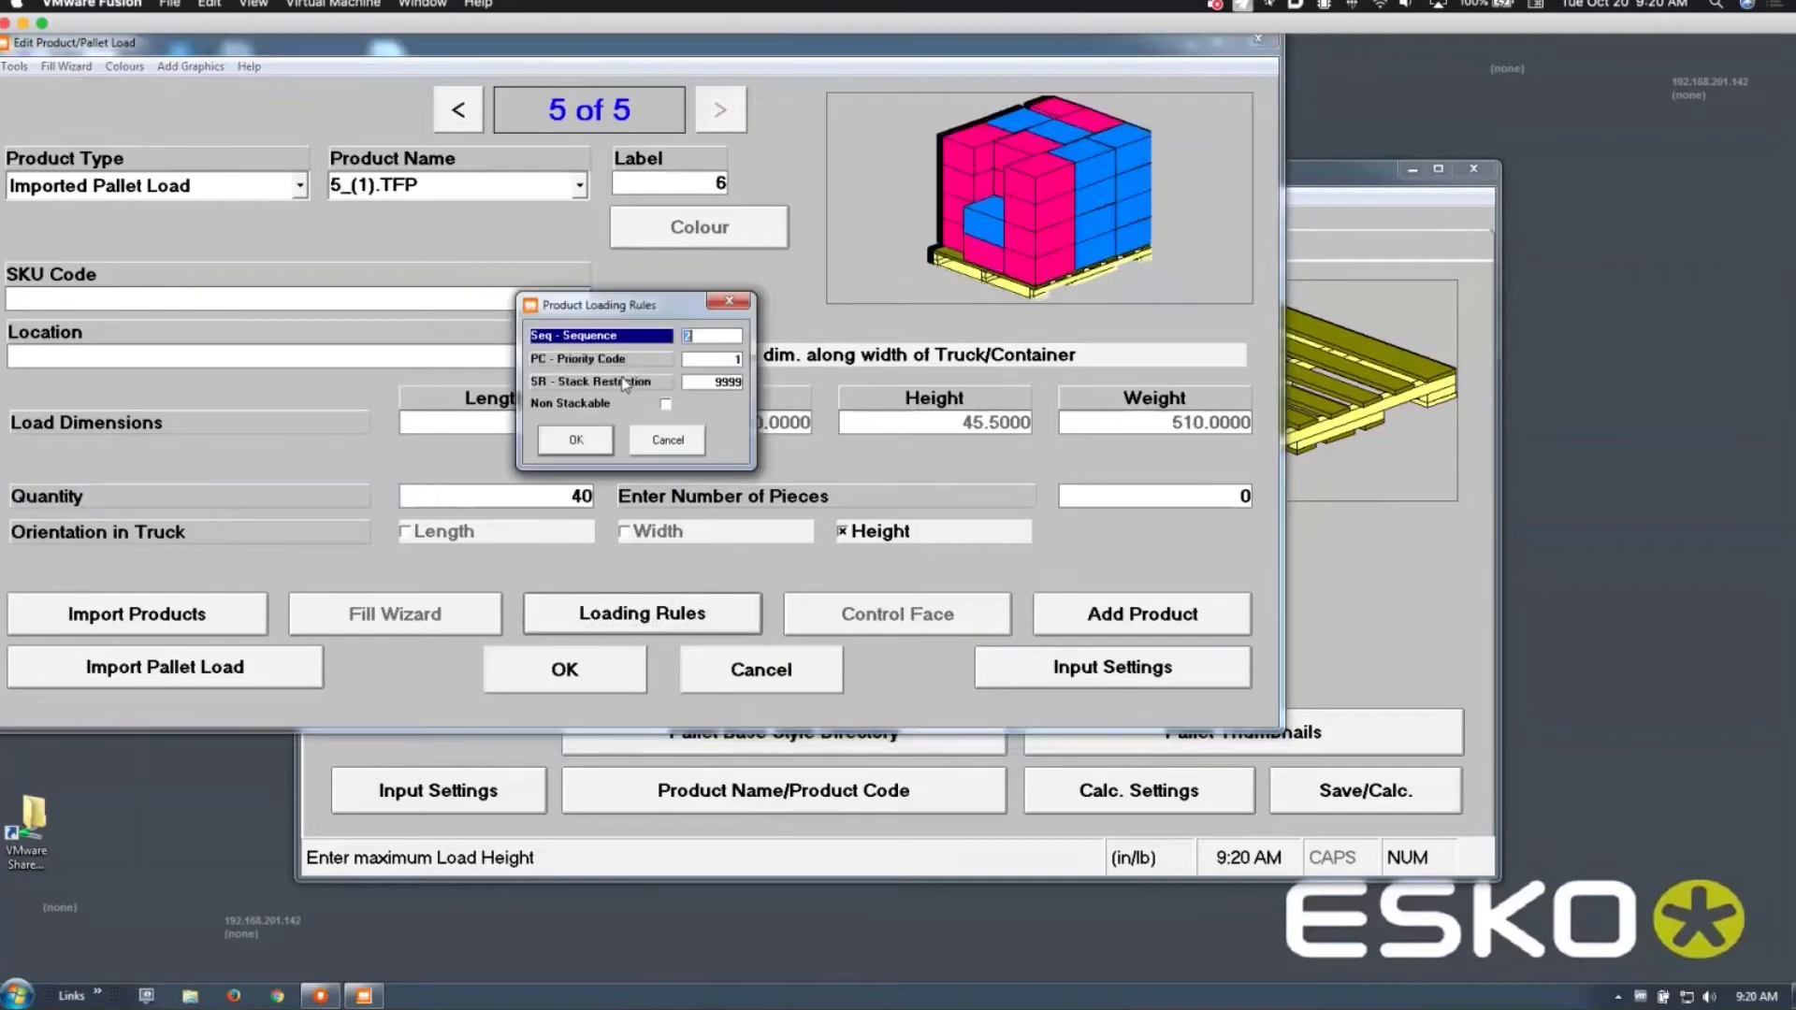
{"action": "left_click", "coordinate": [575, 439]}
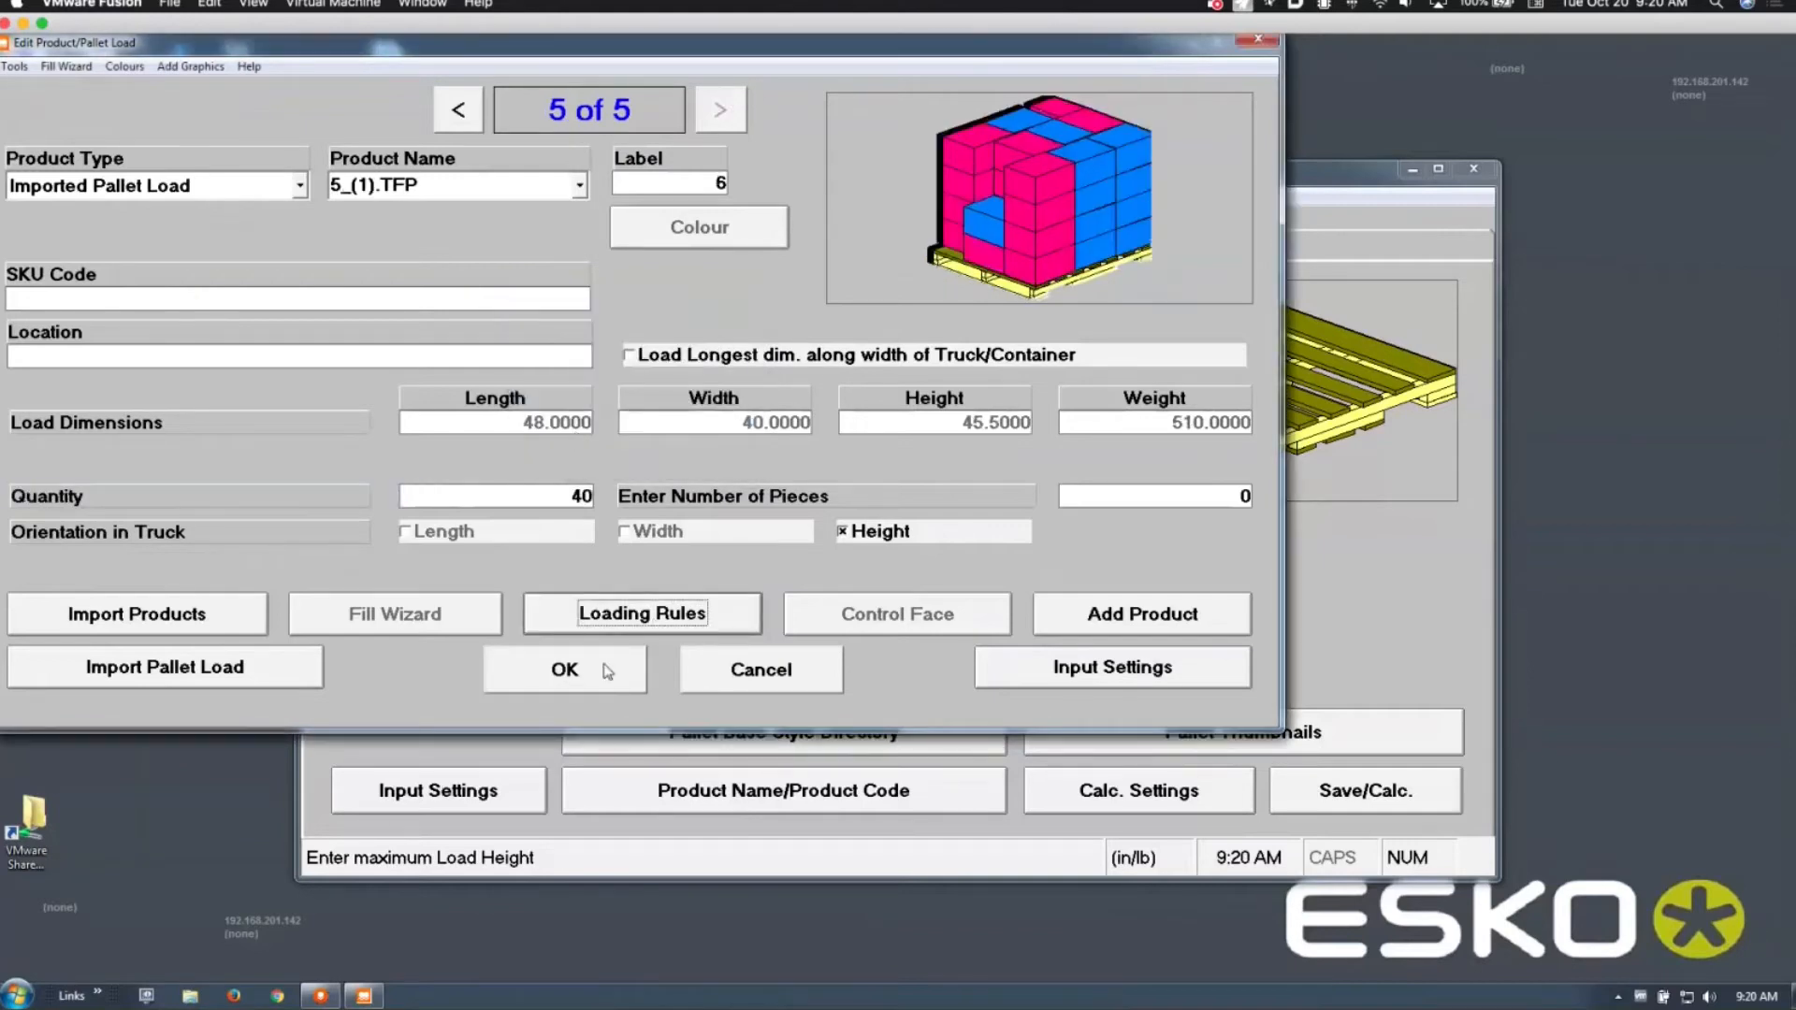
{"action": "left_click", "coordinate": [603, 668]}
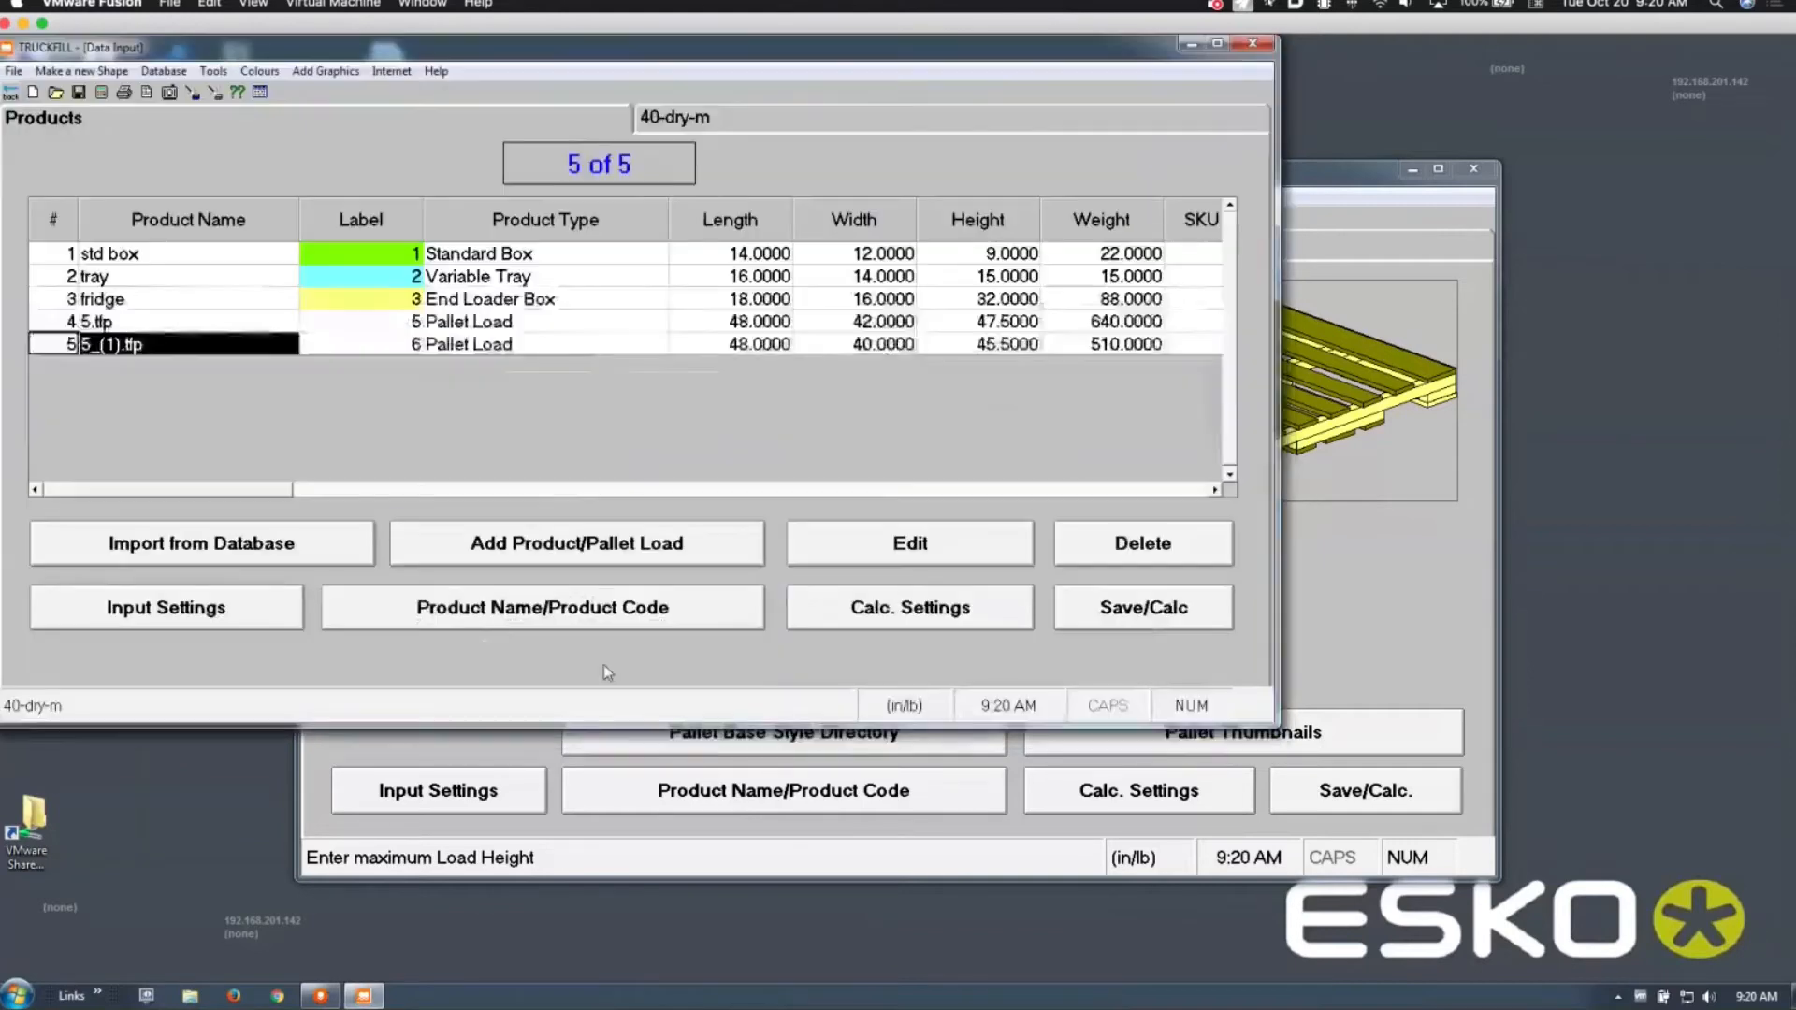
Step: Review the product sequences, recalculate the container load and select the resulting load diagram
{"action": "left_click", "coordinate": [847, 493]}
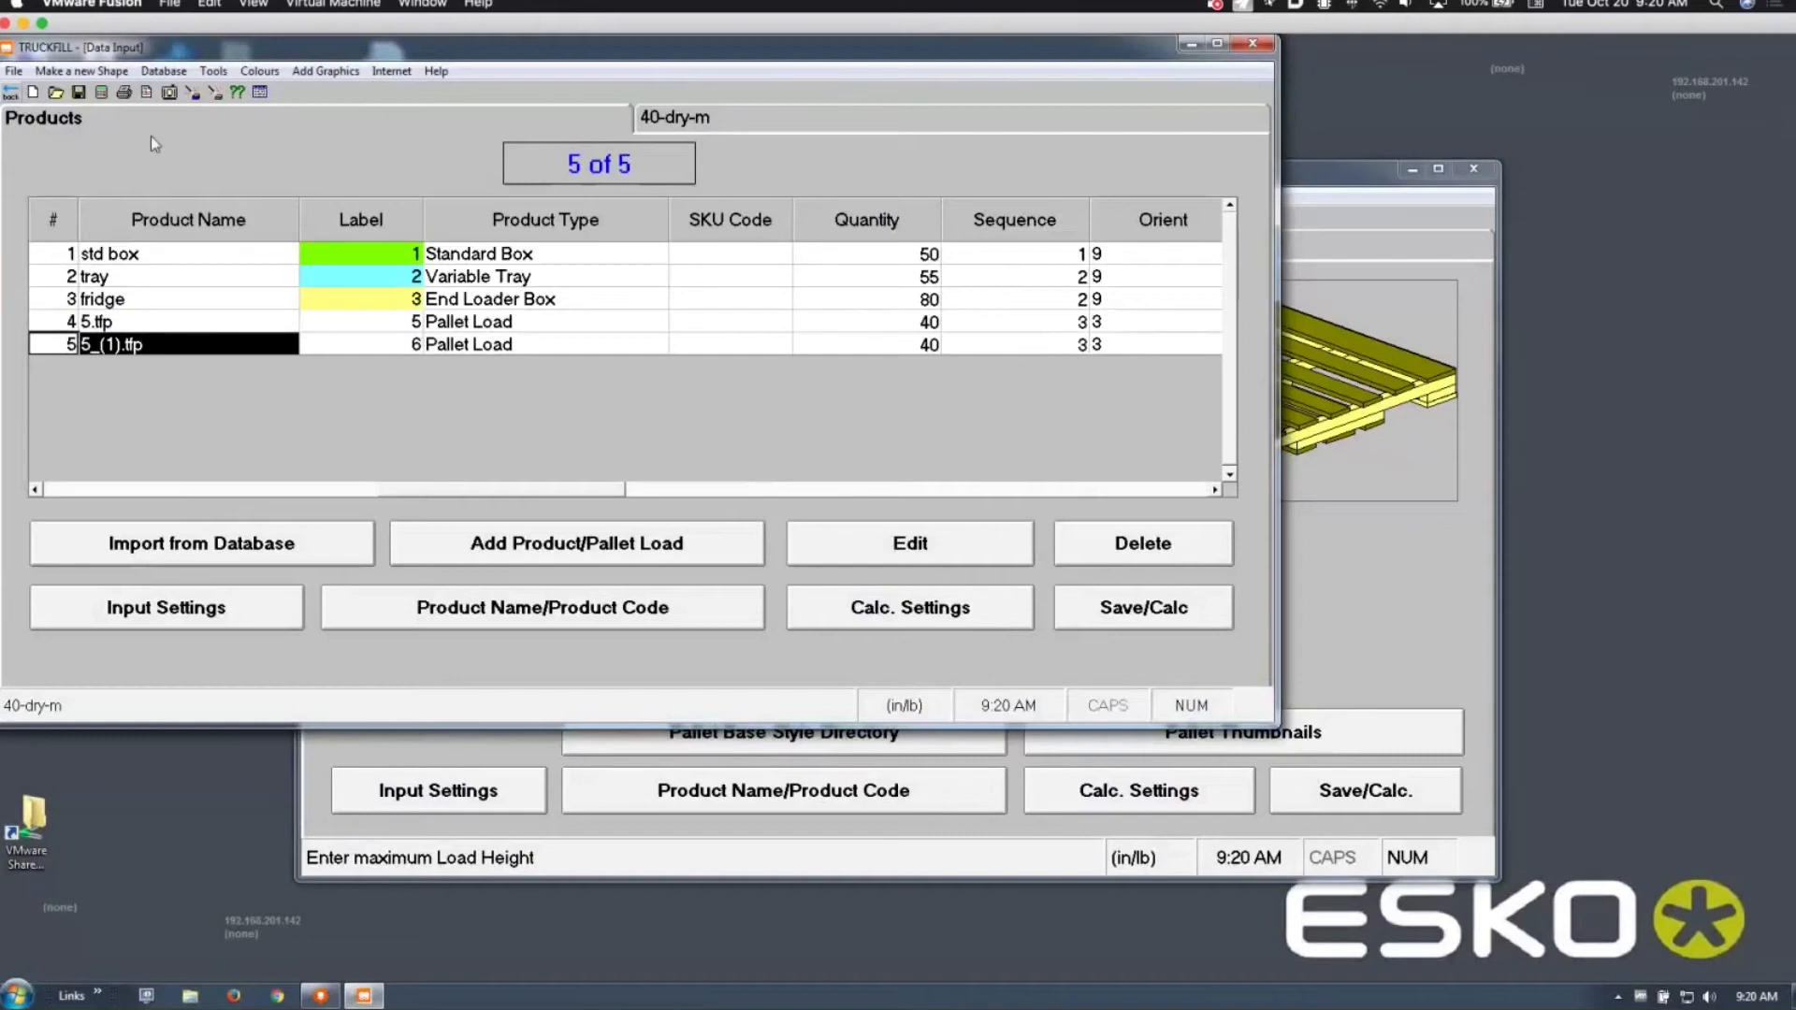
{"action": "left_click", "coordinate": [102, 94]}
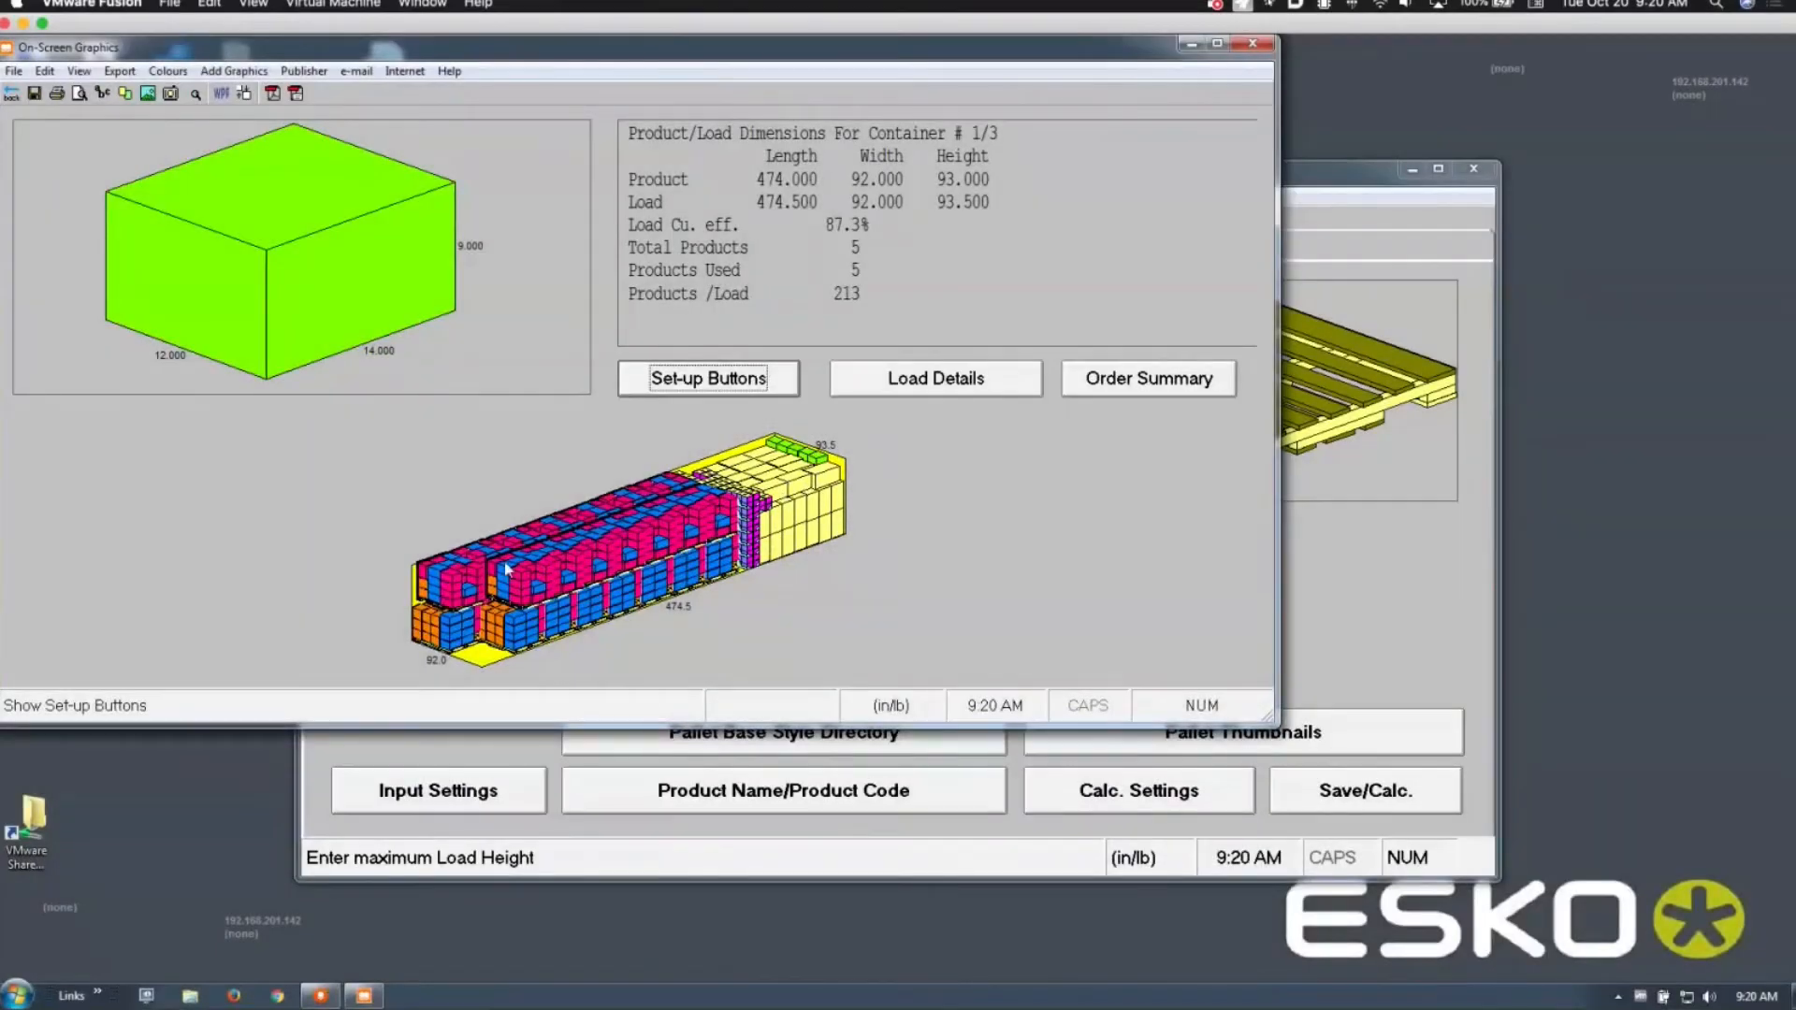
{"action": "left_click", "coordinate": [508, 566]}
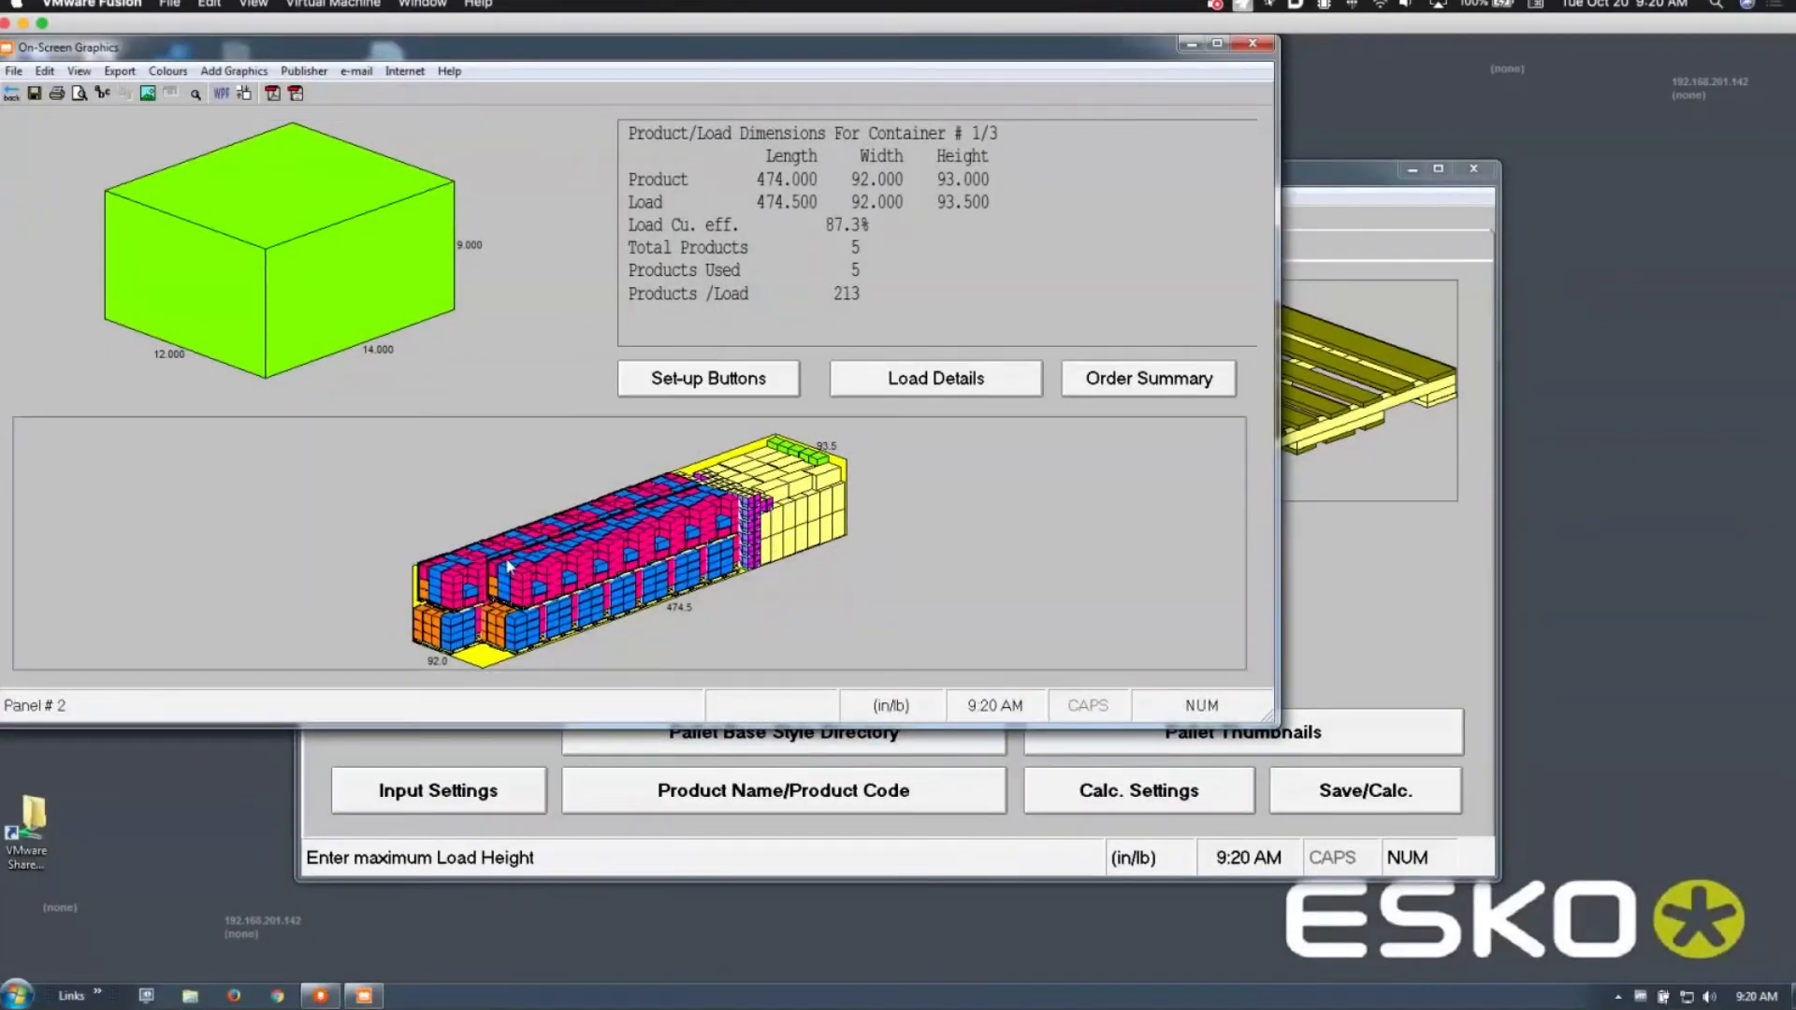
Step: Step through the corner view diagrams from the first to the third container and return to the data input
{"action": "left_click", "coordinate": [747, 389]}
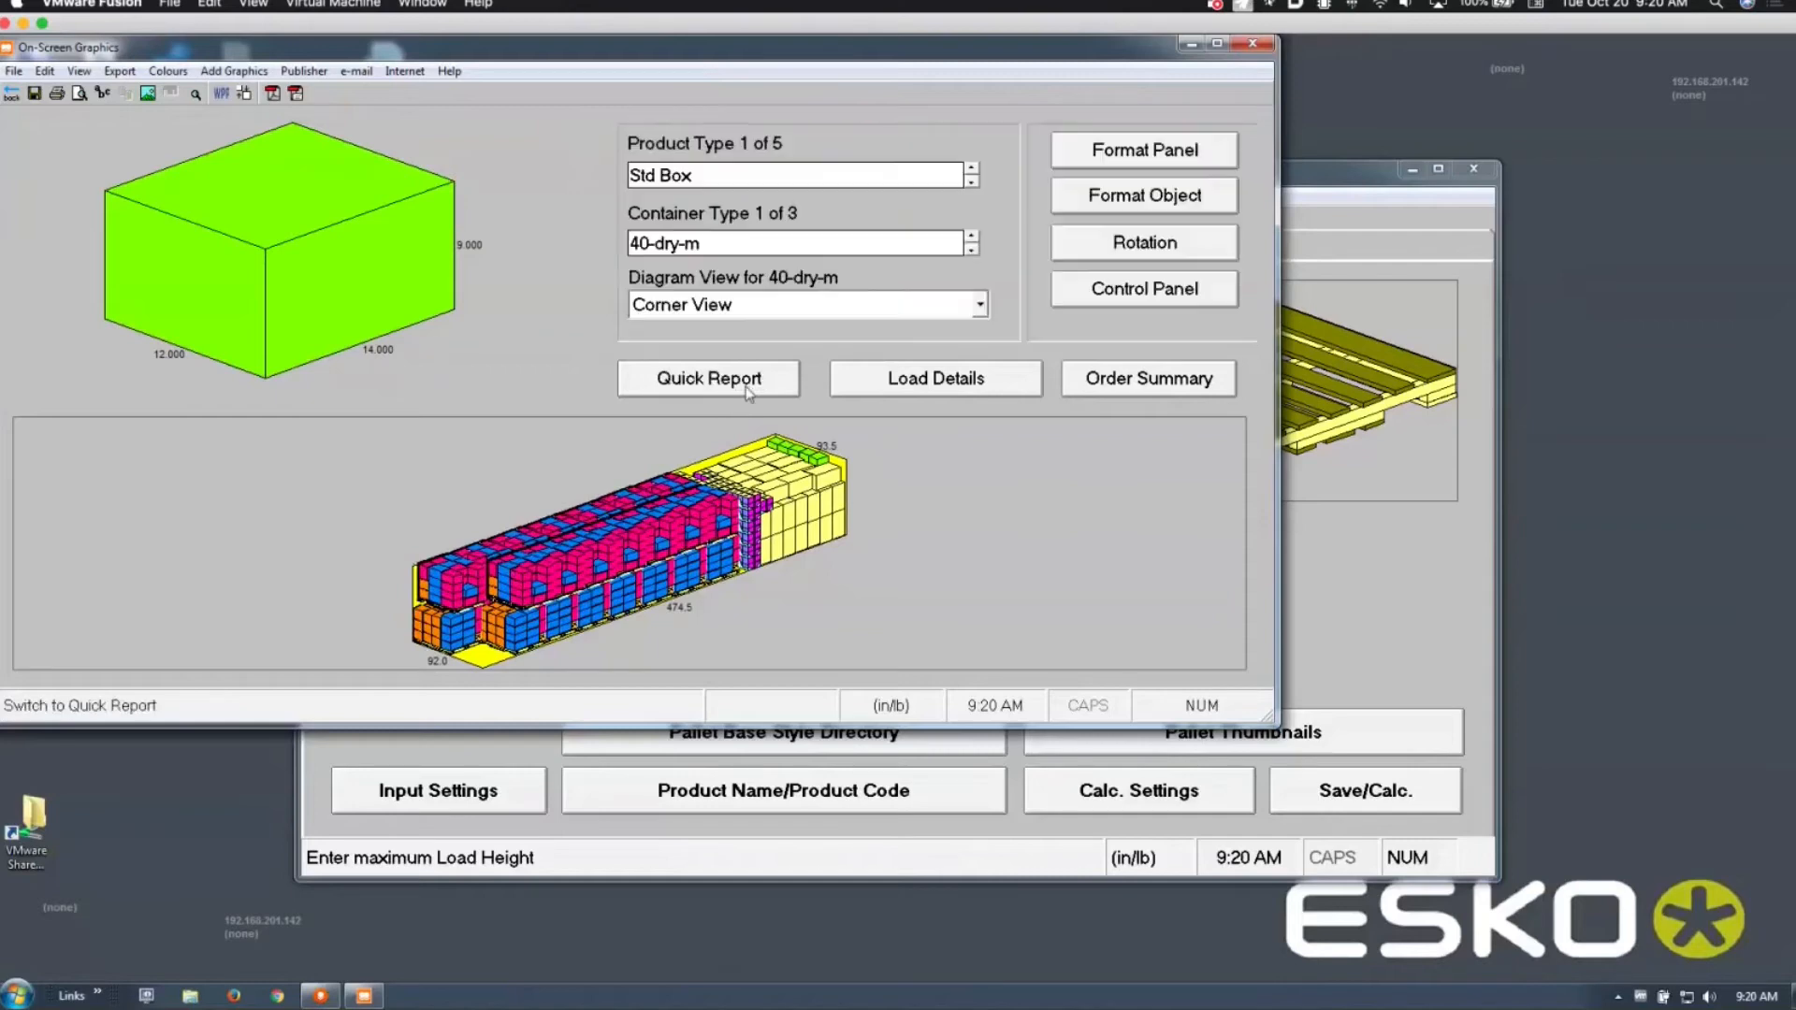
{"action": "left_click", "coordinate": [972, 237]}
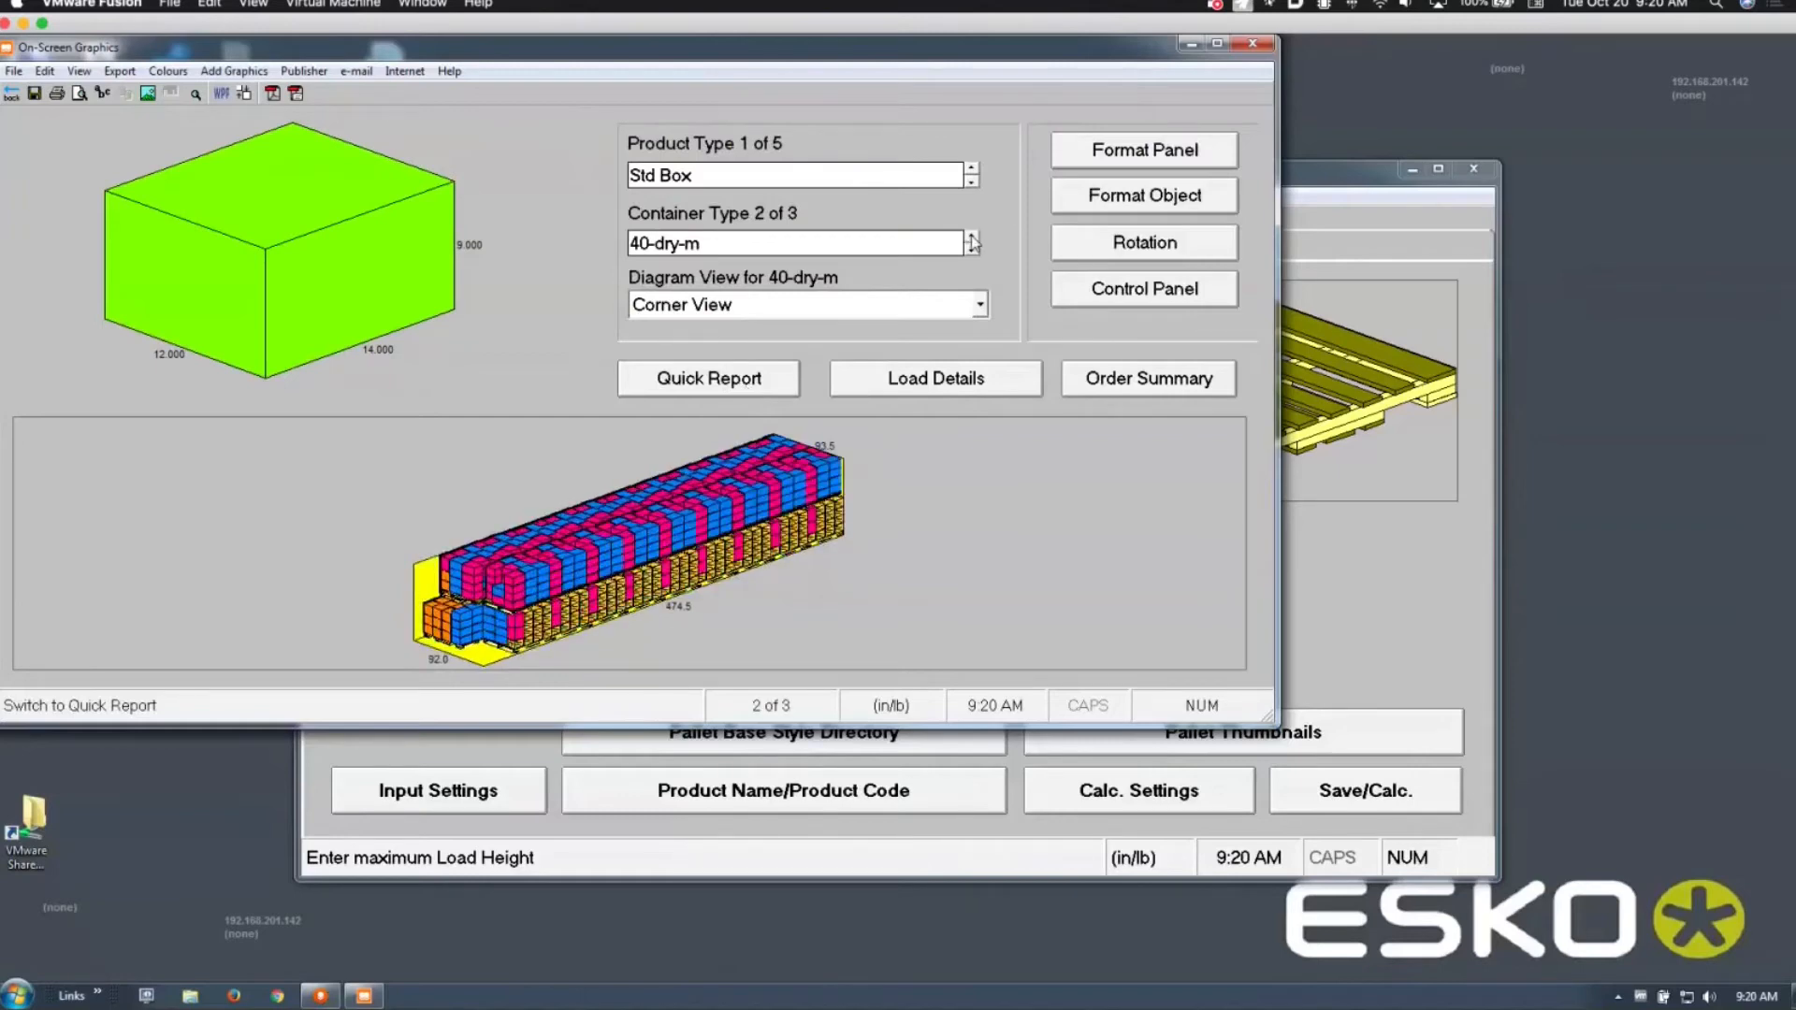
{"action": "left_click", "coordinate": [972, 238]}
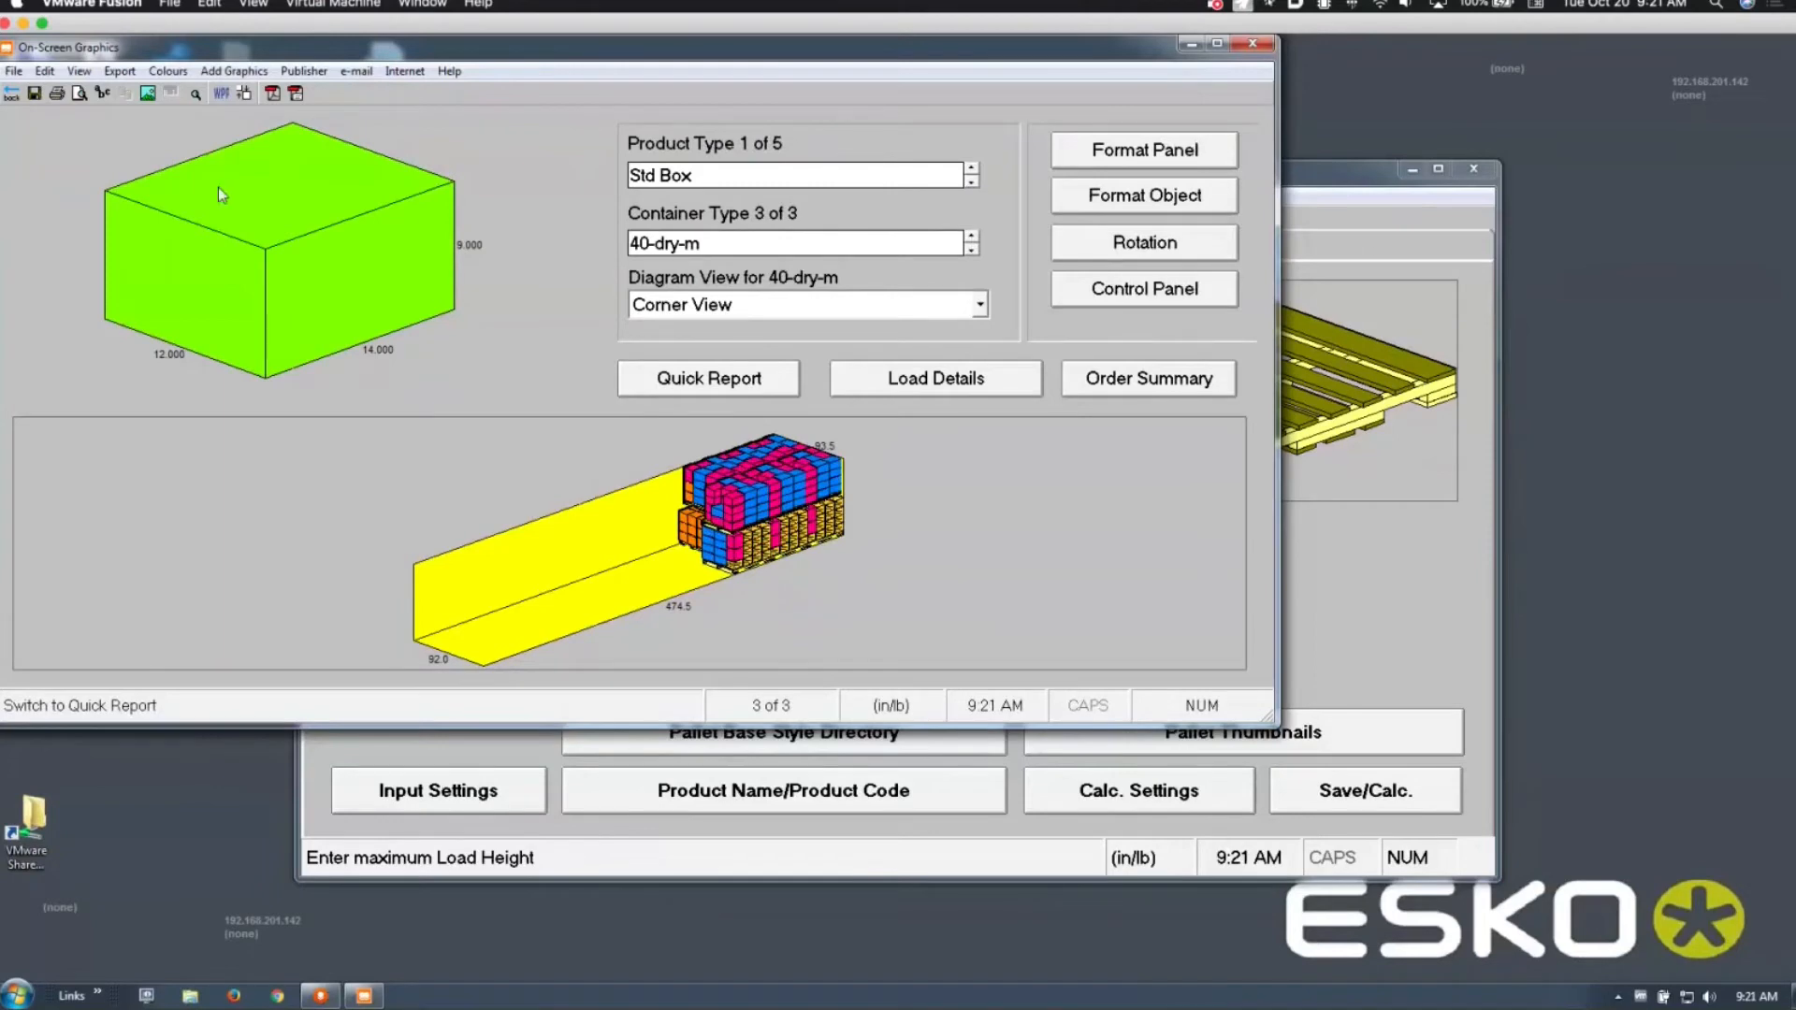
{"action": "left_click", "coordinate": [12, 96]}
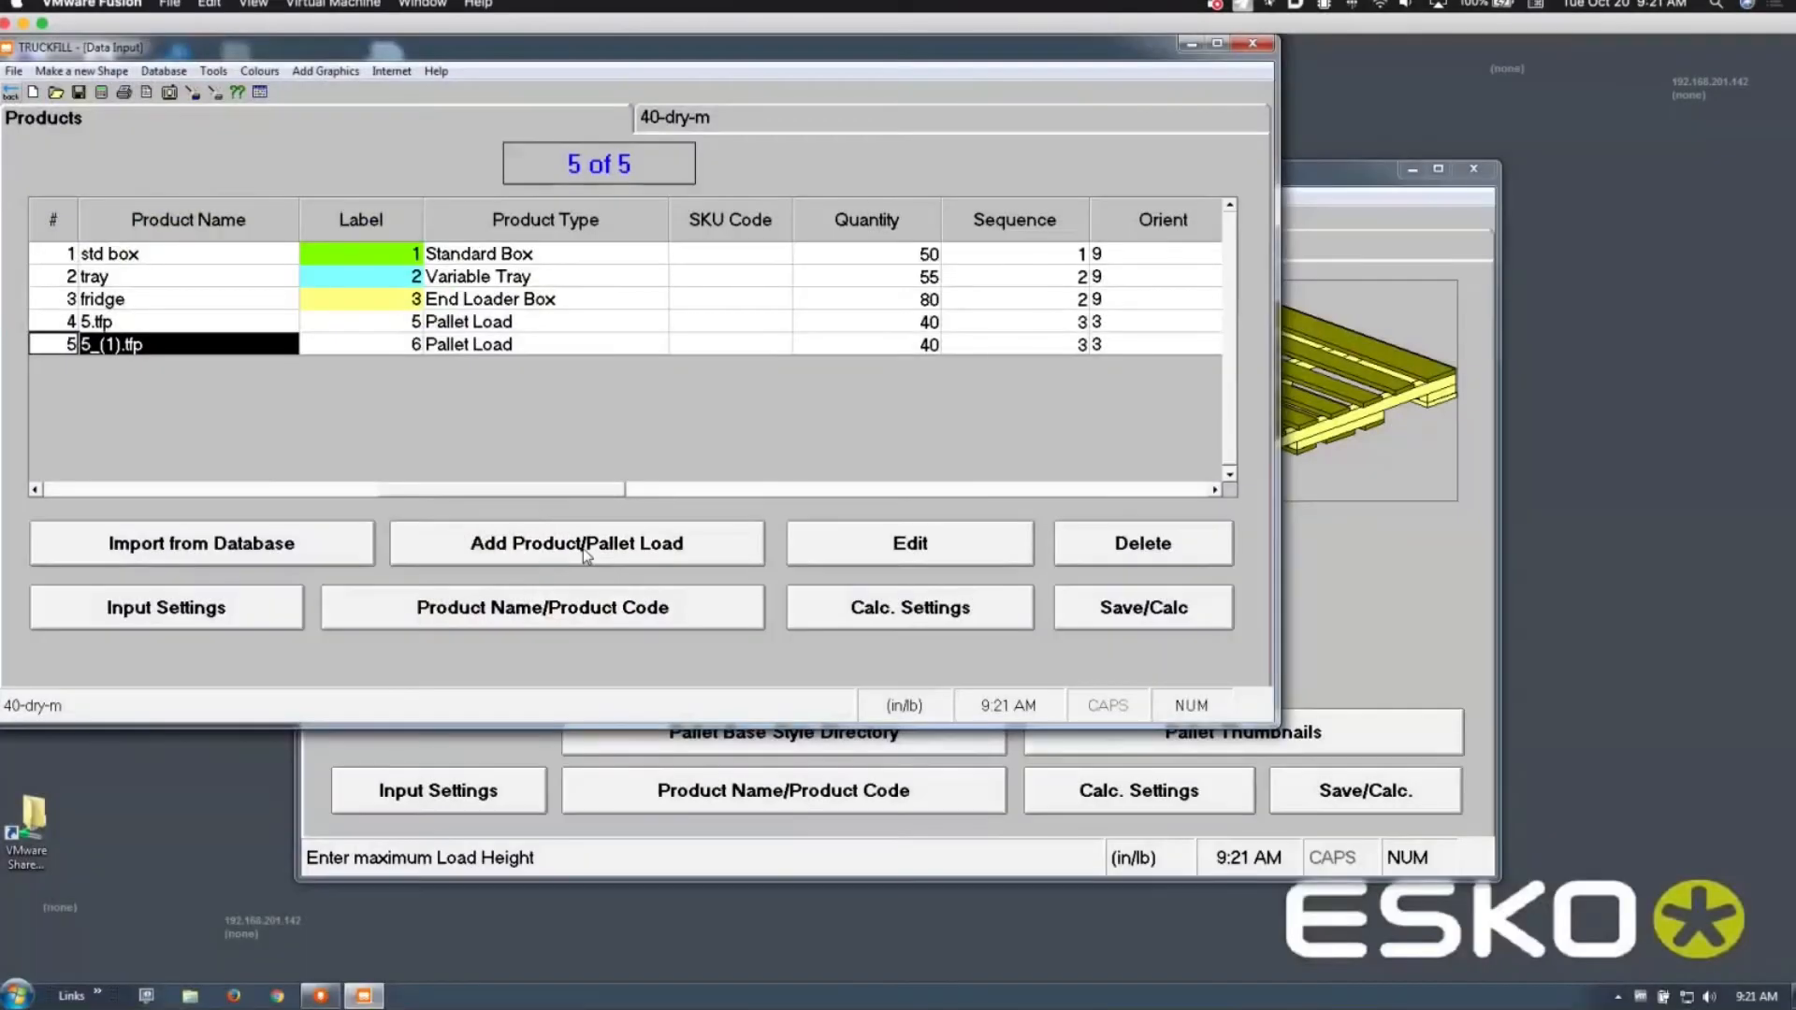
Step: Add a new product of type Cylinder and name it drum
{"action": "left_click", "coordinate": [582, 549]}
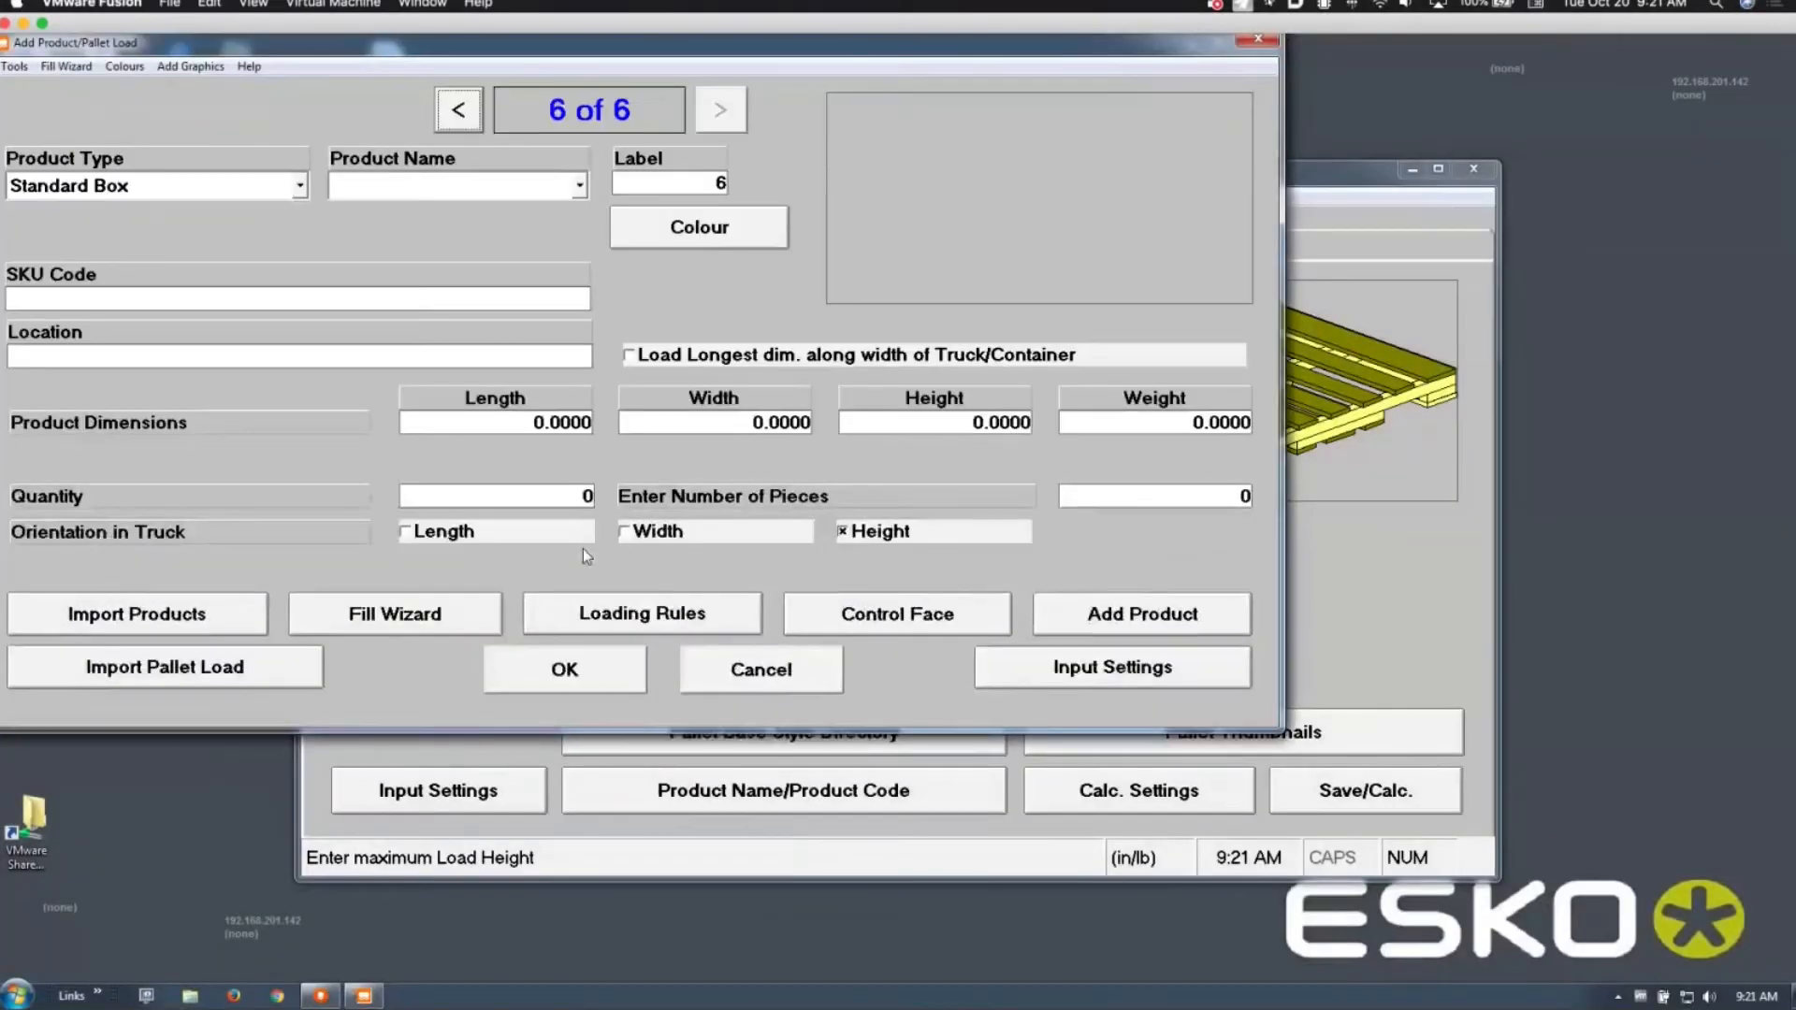
{"action": "left_click", "coordinate": [300, 186]}
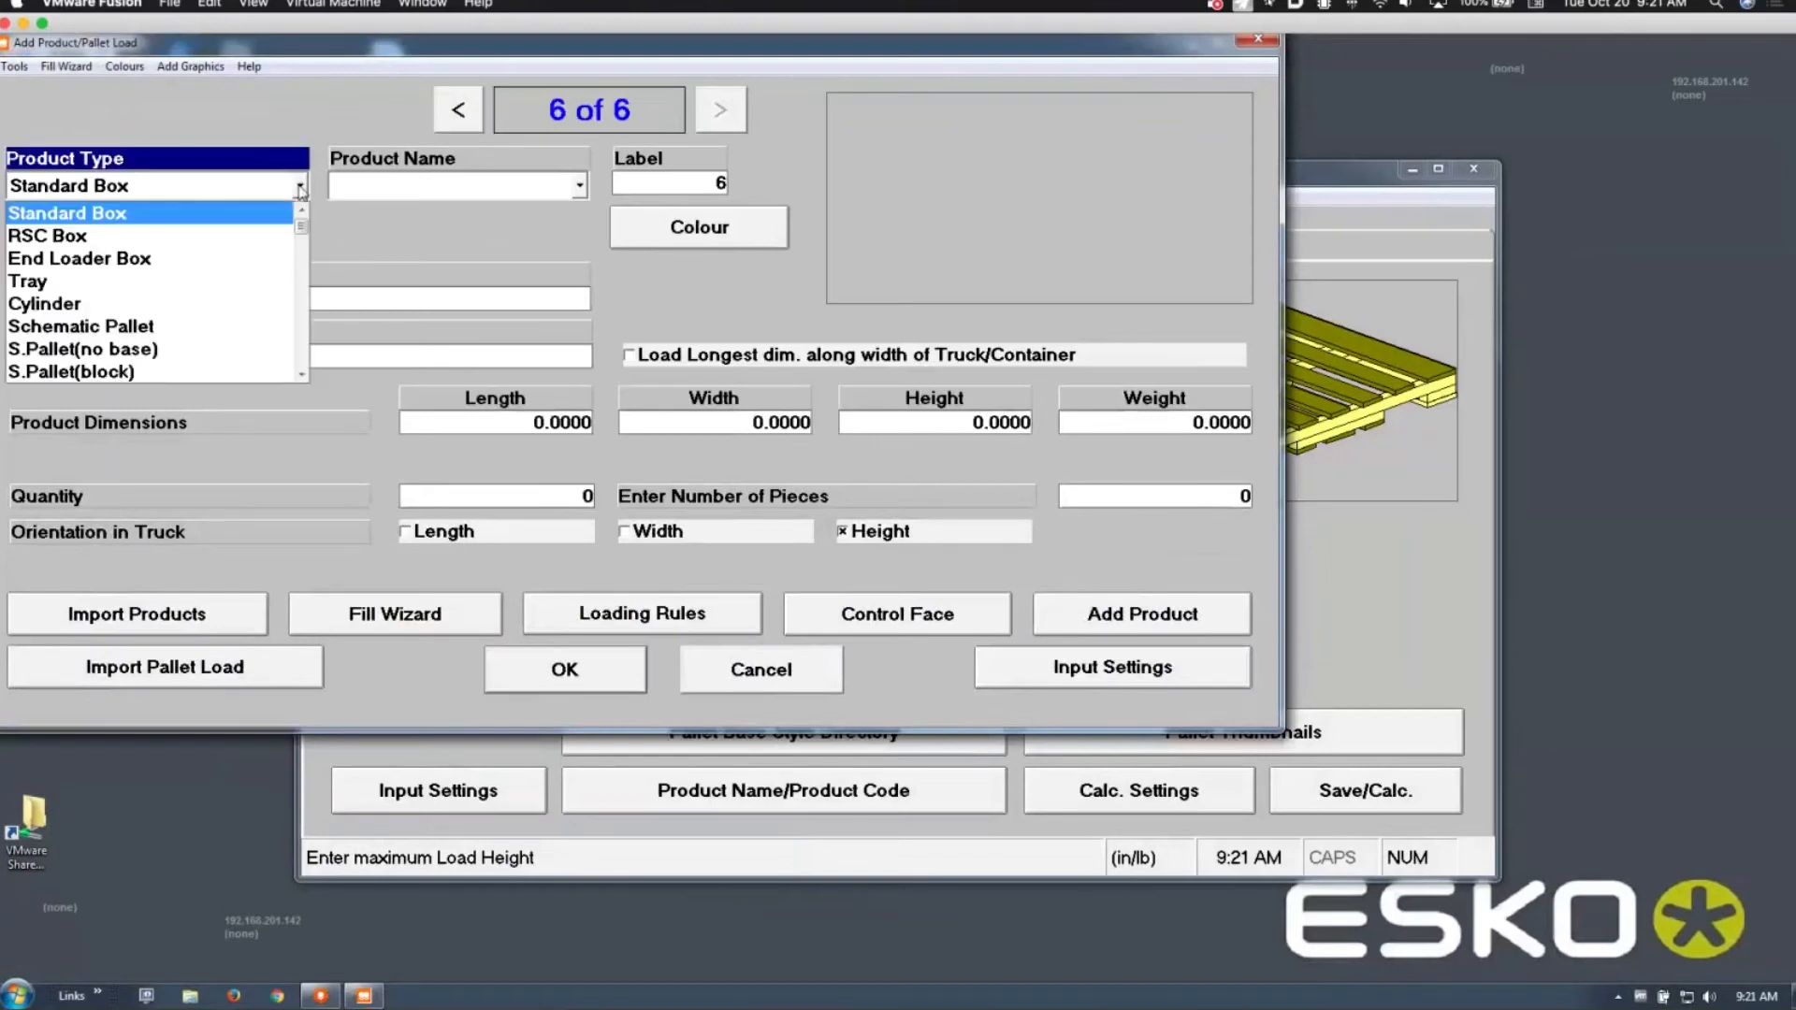
{"action": "left_click", "coordinate": [117, 304]}
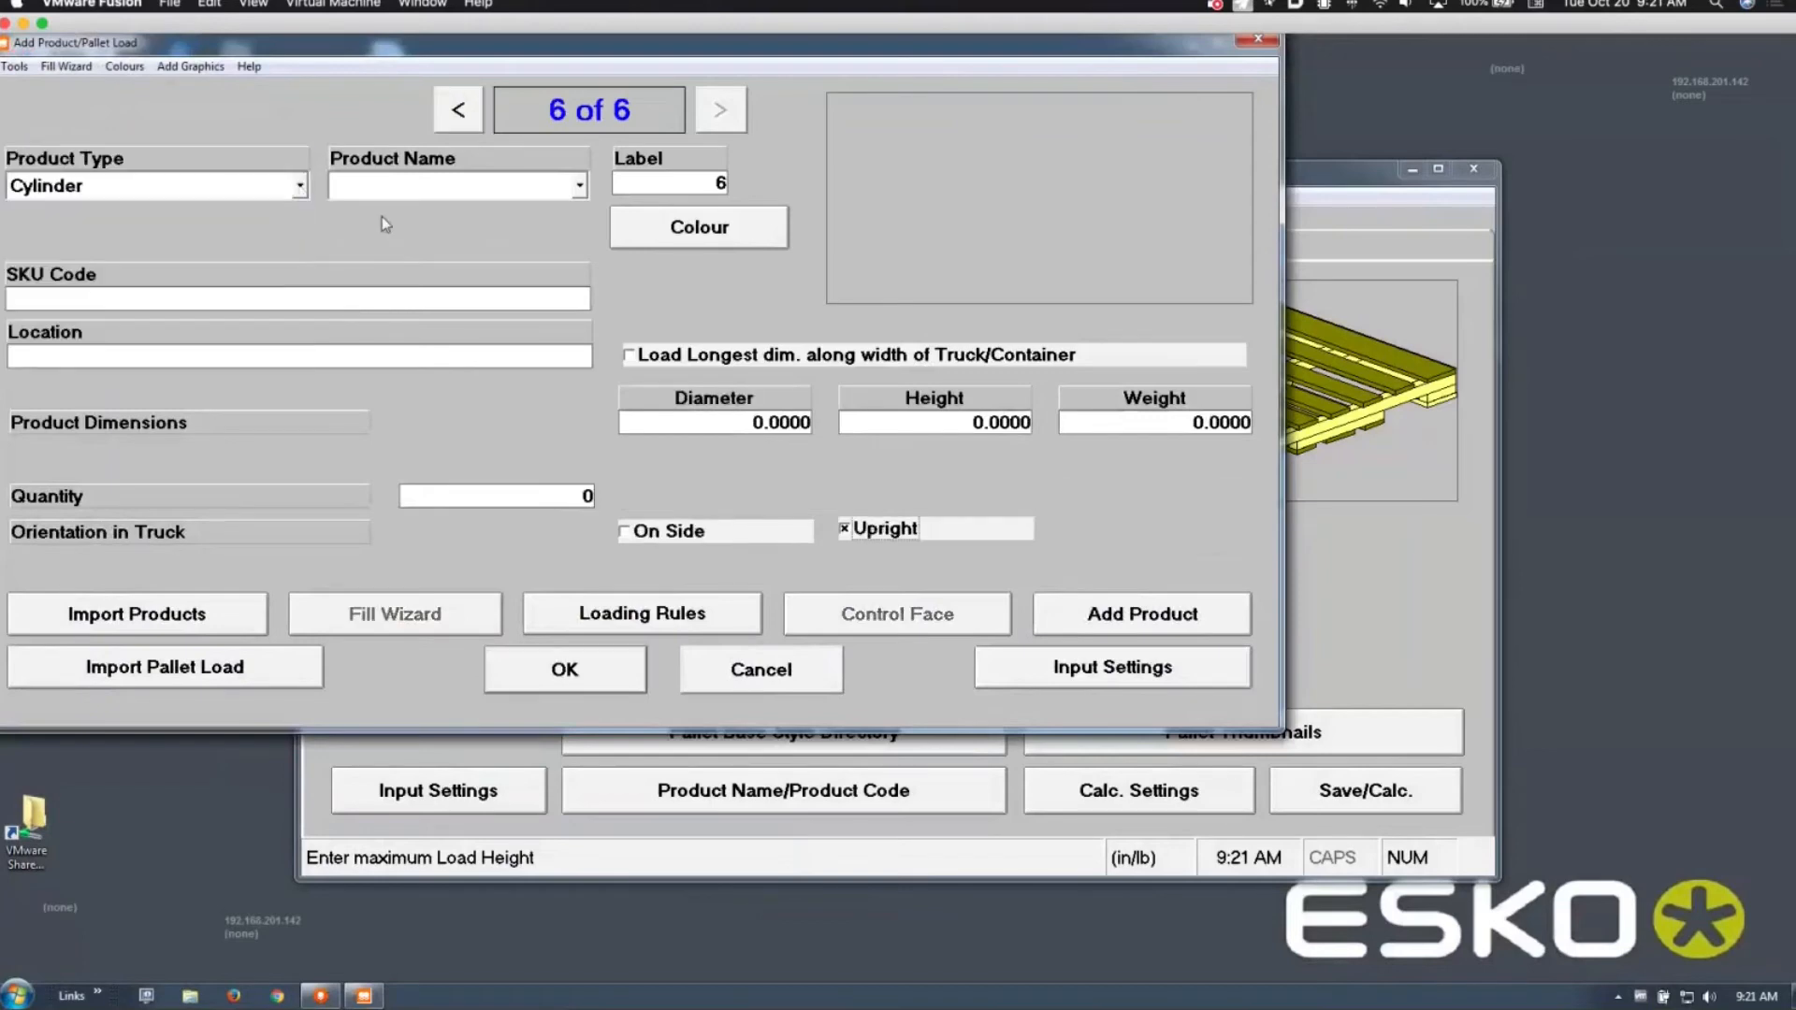
{"action": "left_click", "coordinate": [392, 188]}
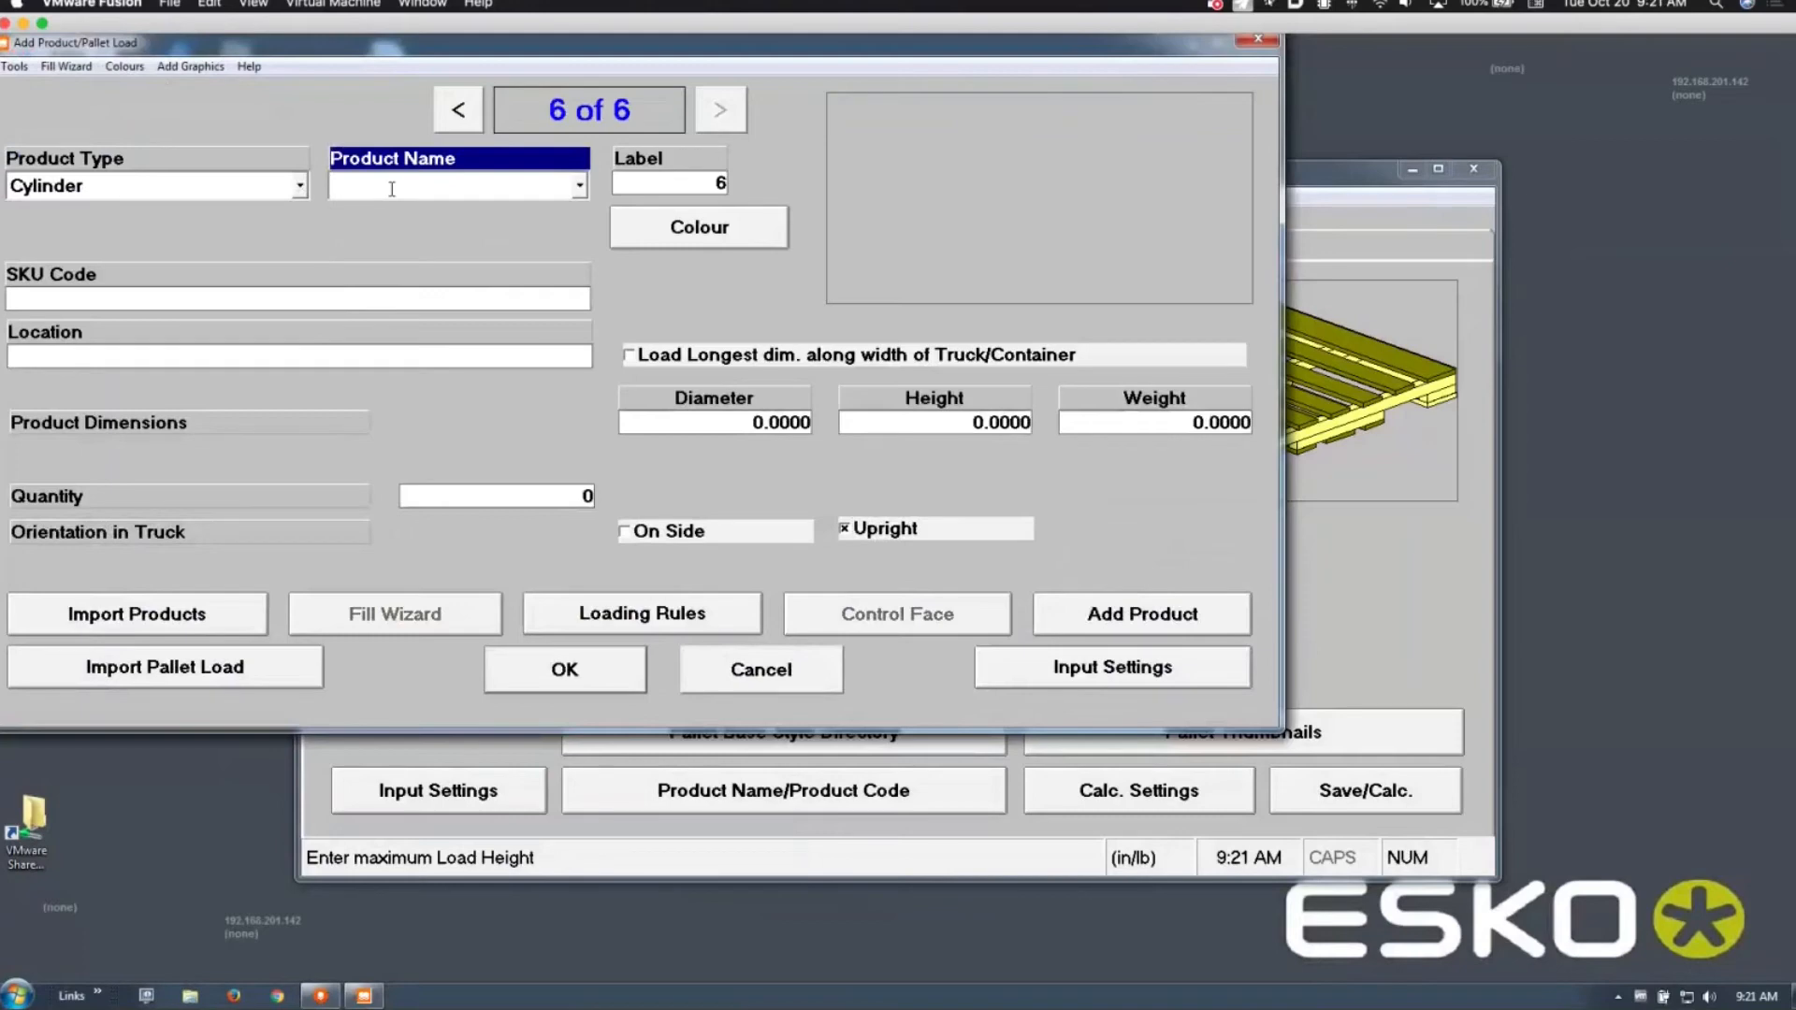
{"action": "type", "text": "drum"}
{"action": "left_click", "coordinate": [331, 297]}
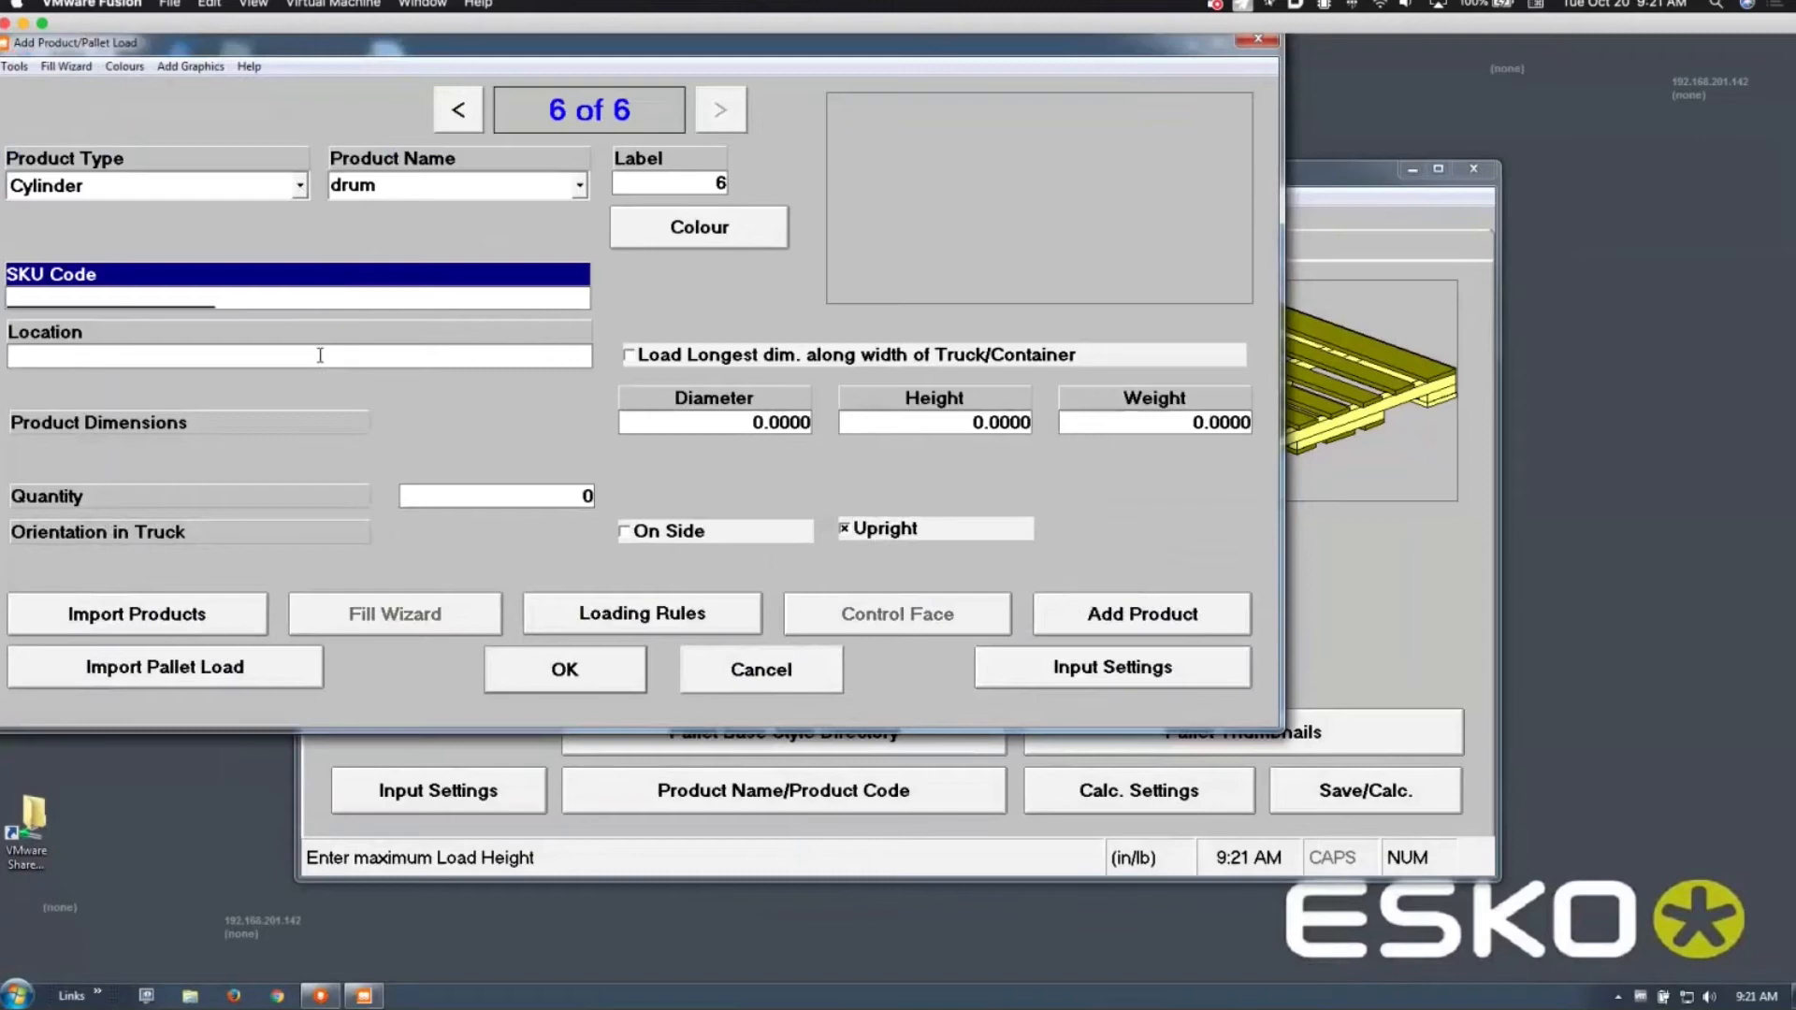
Step: Set the drum's diameter to 40 in, height to 40 in and weight to 75 lb
{"action": "left_click", "coordinate": [656, 423]}
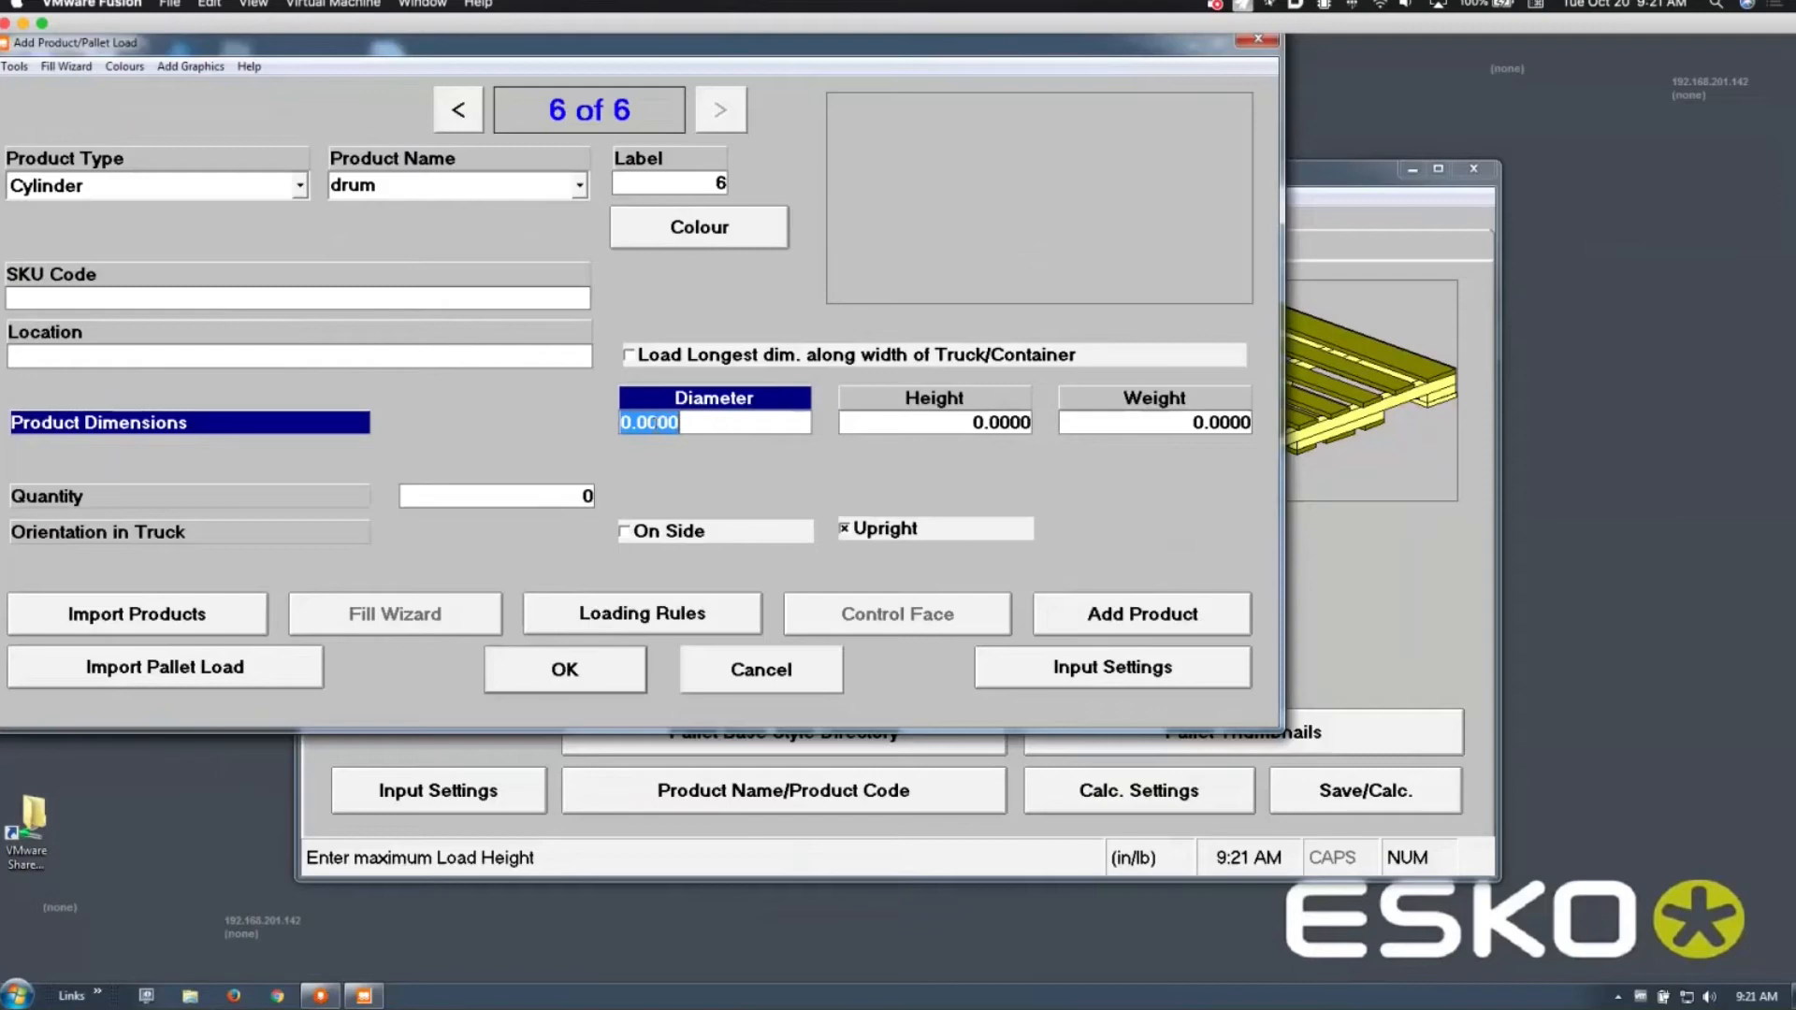
{"action": "type", "text": "10"}
{"action": "key", "text": "BackSpace"}
{"action": "key", "text": "BackSpace"}
{"action": "type", "text": "40"}
{"action": "key", "text": "Tab"}
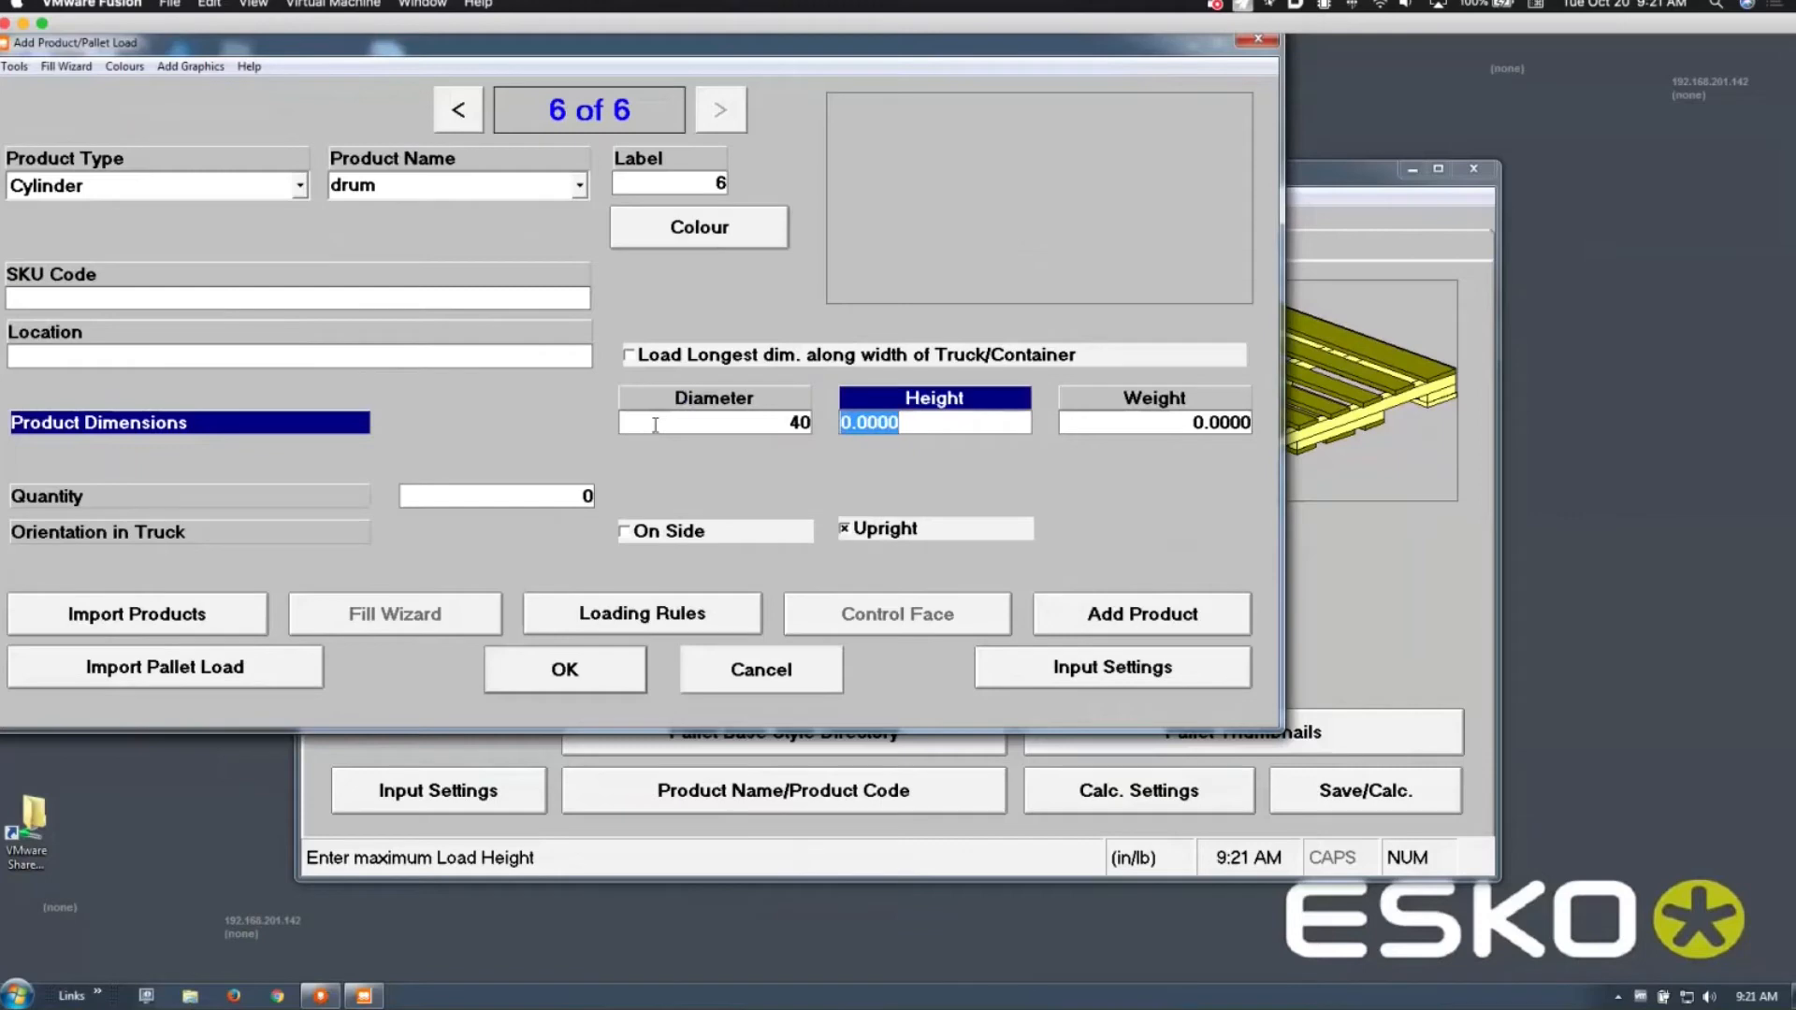
{"action": "type", "text": "40"}
{"action": "key", "text": "Tab"}
{"action": "type", "text": "75"}
{"action": "key", "text": "Tab"}
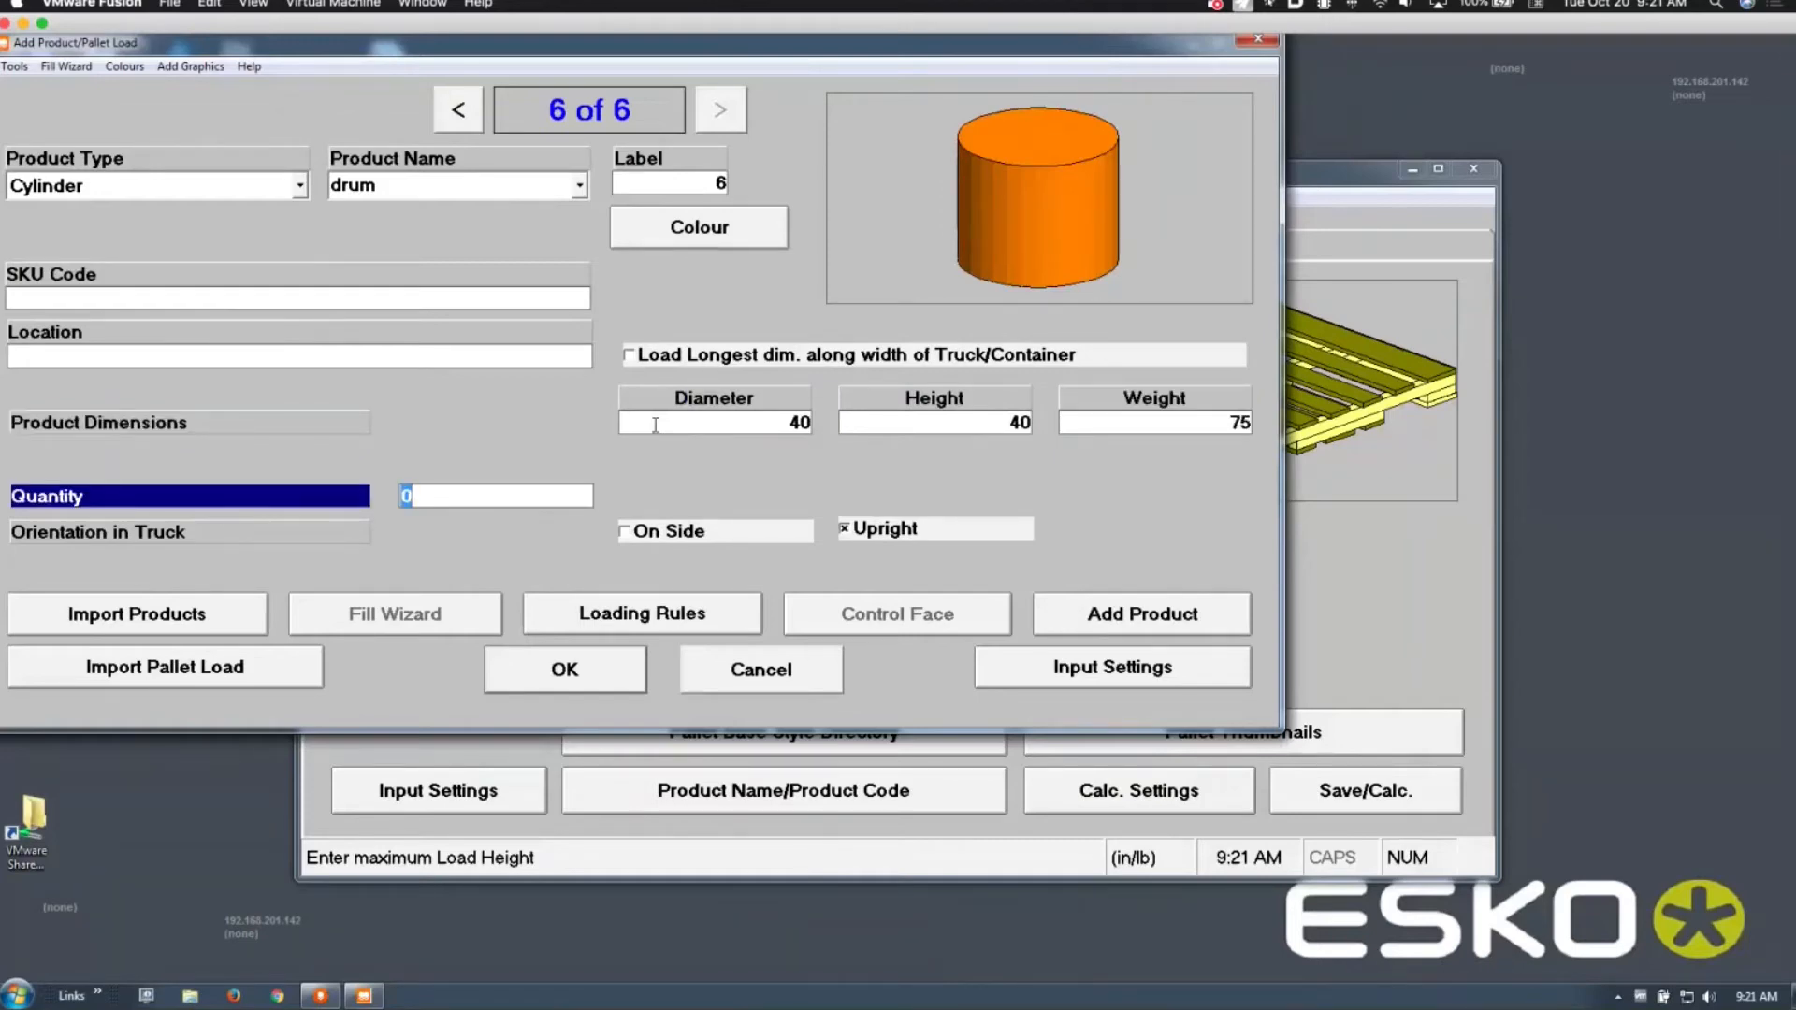
Step: Set the drum's quantity to 4, keep its orientation Upright only and accept the new product
{"action": "type", "text": "4"}
{"action": "key", "text": "Tab"}
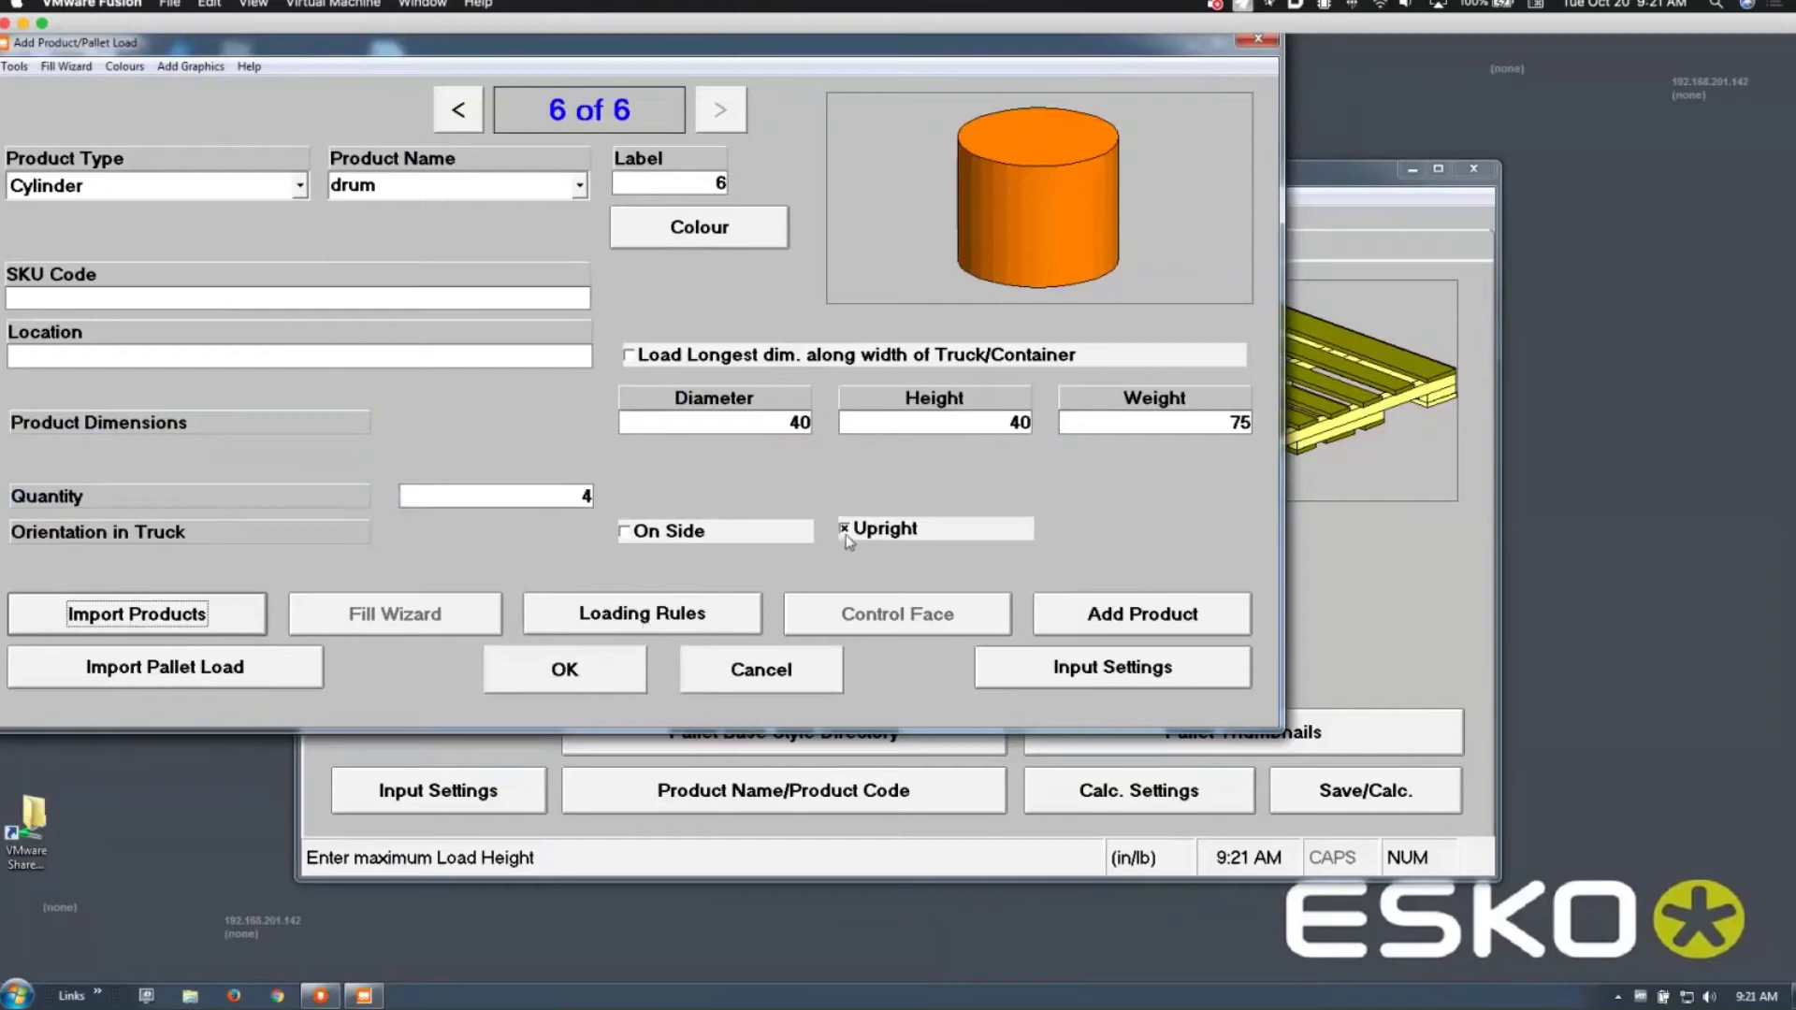
{"action": "left_click", "coordinate": [624, 532]}
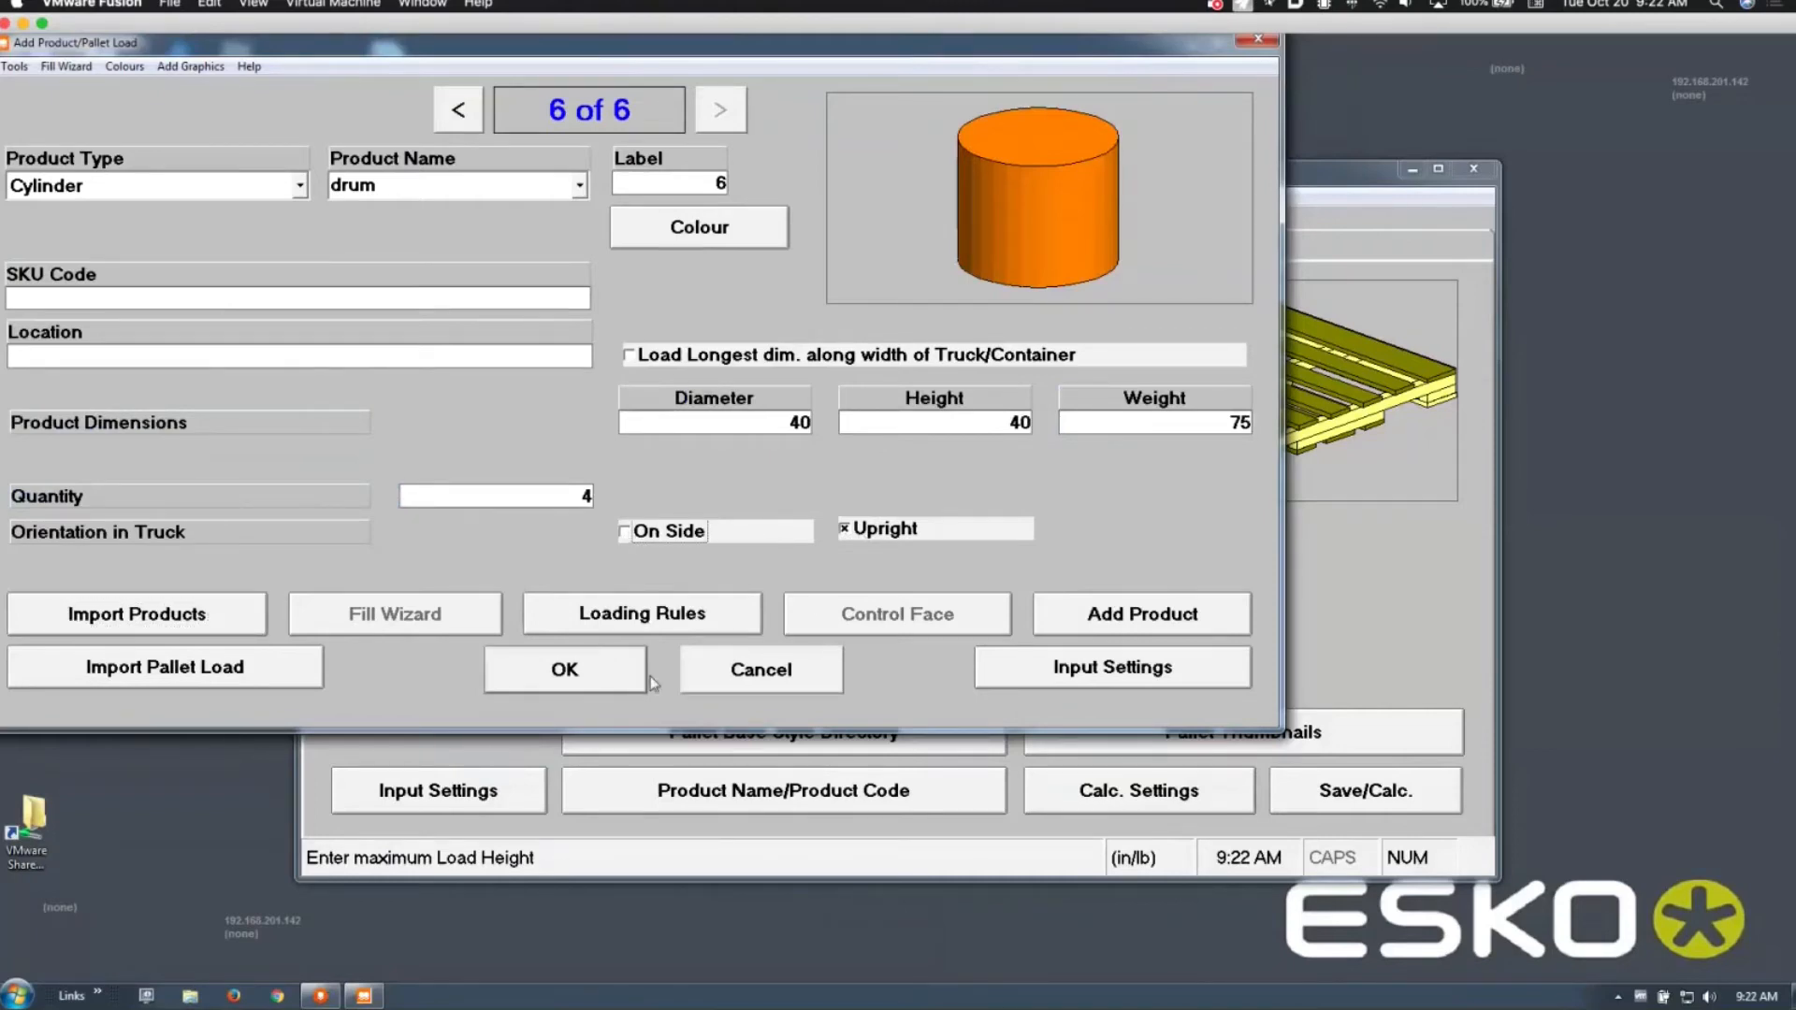
{"action": "left_click", "coordinate": [565, 670]}
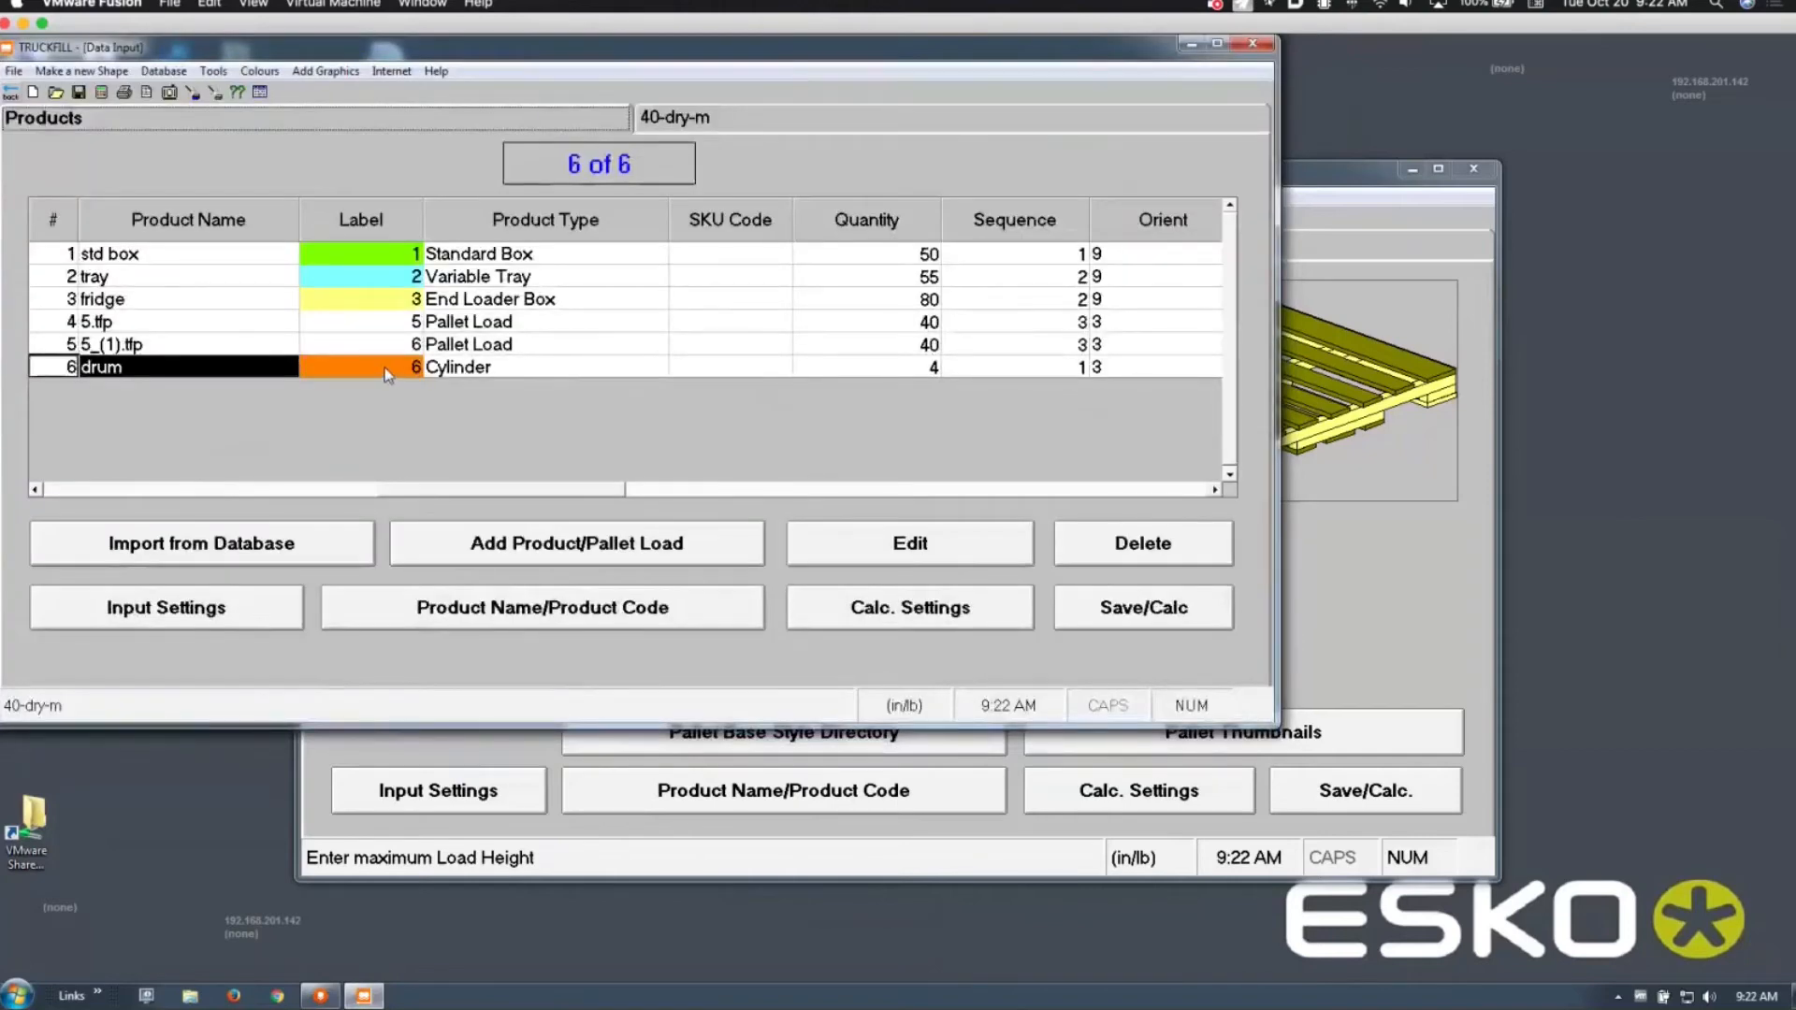
Step: Recalculate the container load with the drum included and show the set-up options for the load diagram
{"action": "left_click", "coordinate": [93, 99]}
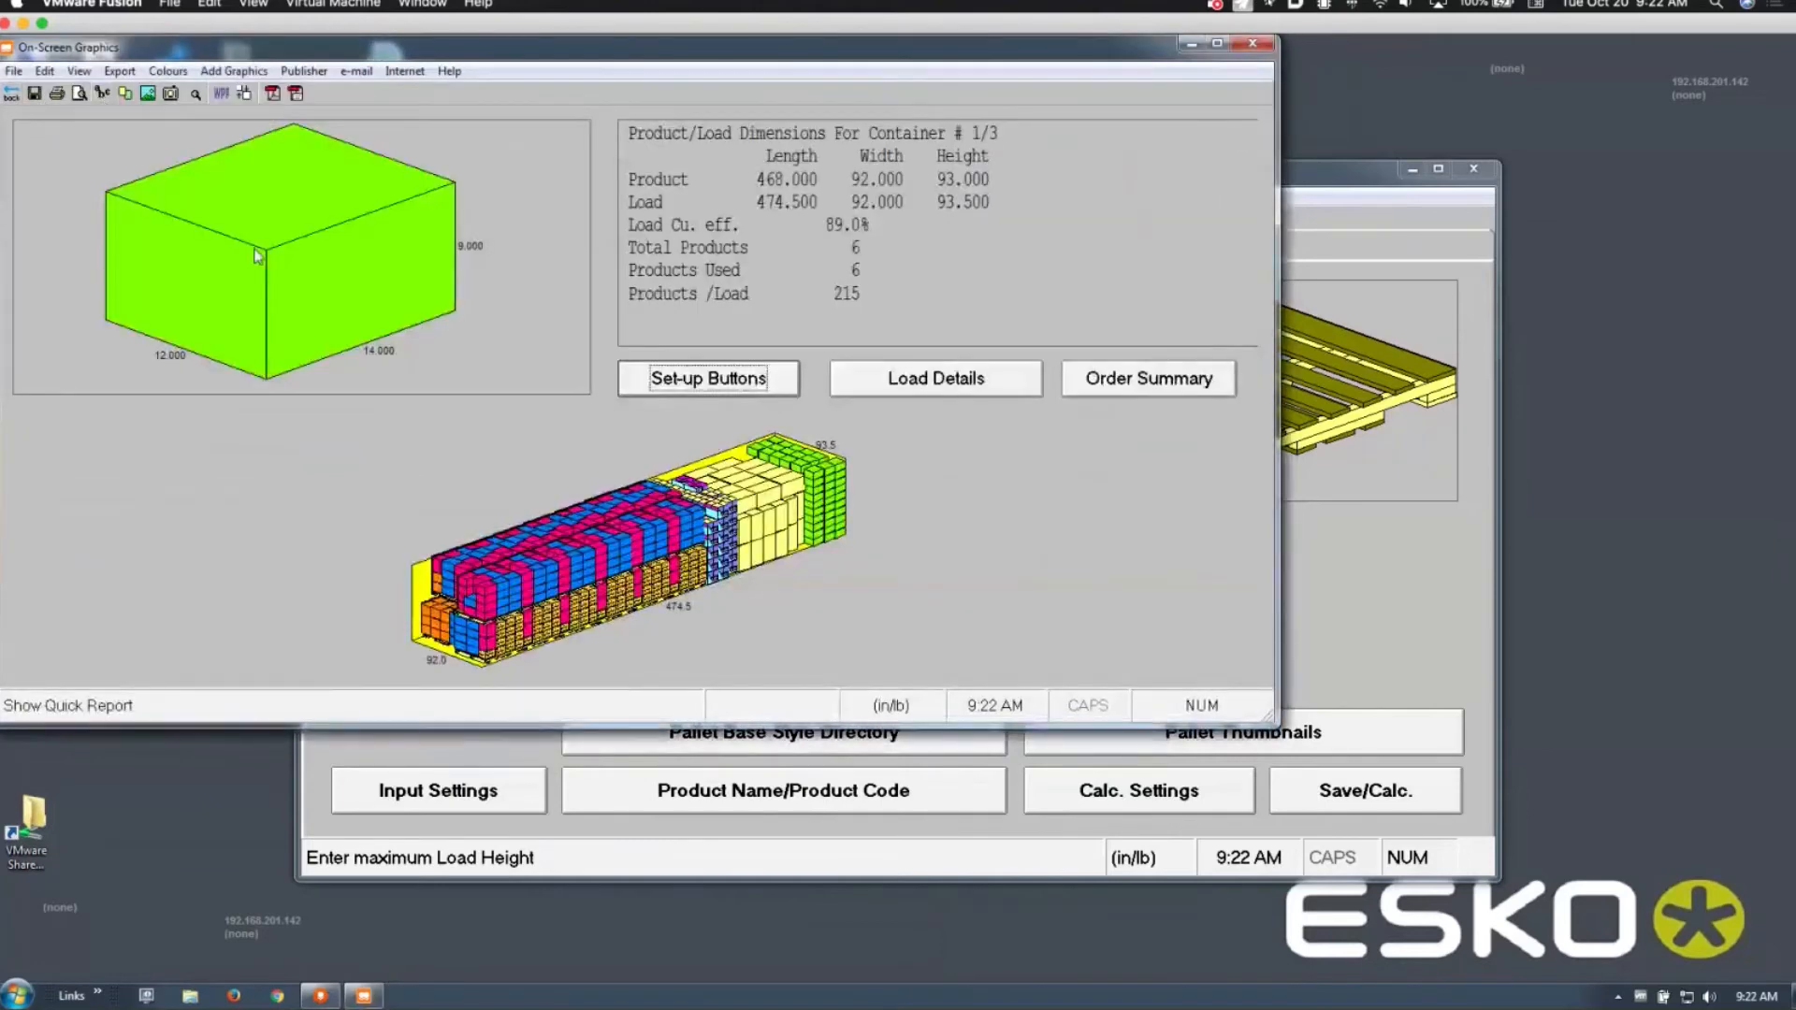
{"action": "left_click", "coordinate": [538, 582]}
{"action": "left_click", "coordinate": [706, 389]}
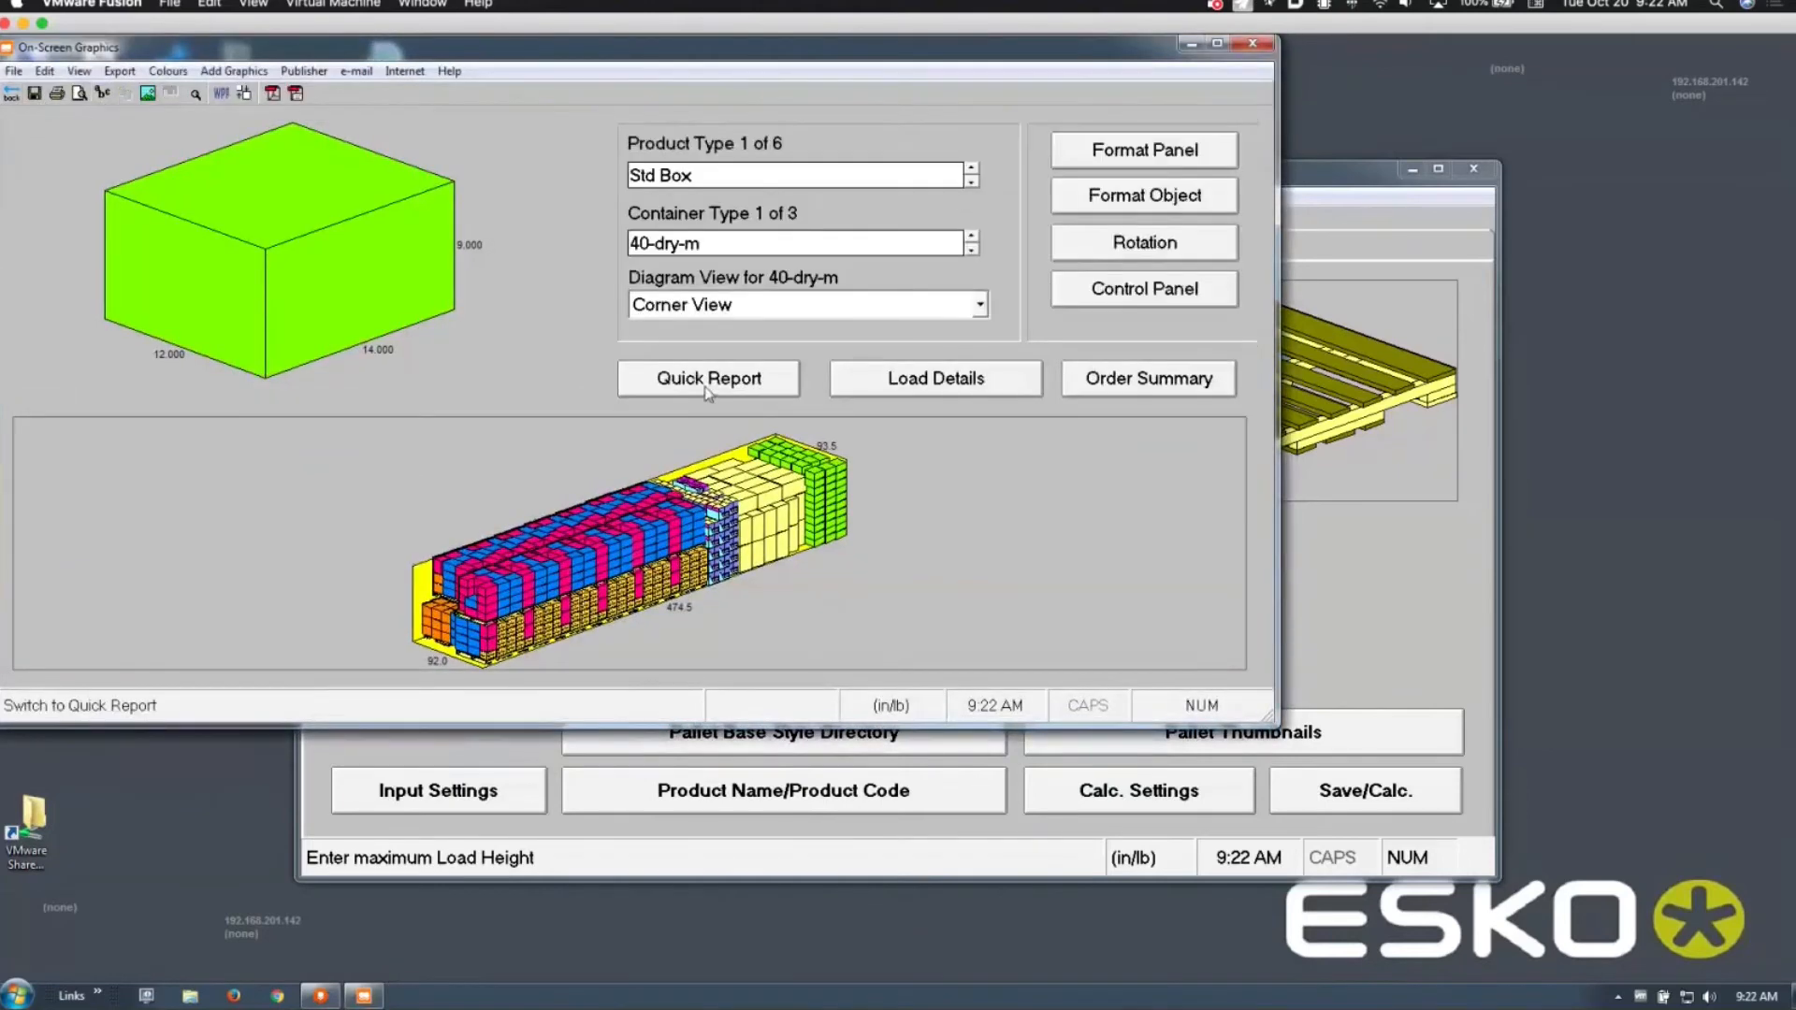
Step: Step through the corner views of all three containers to look for the drums, and return to the data input
{"action": "left_click", "coordinate": [971, 238]}
{"action": "left_click", "coordinate": [970, 239]}
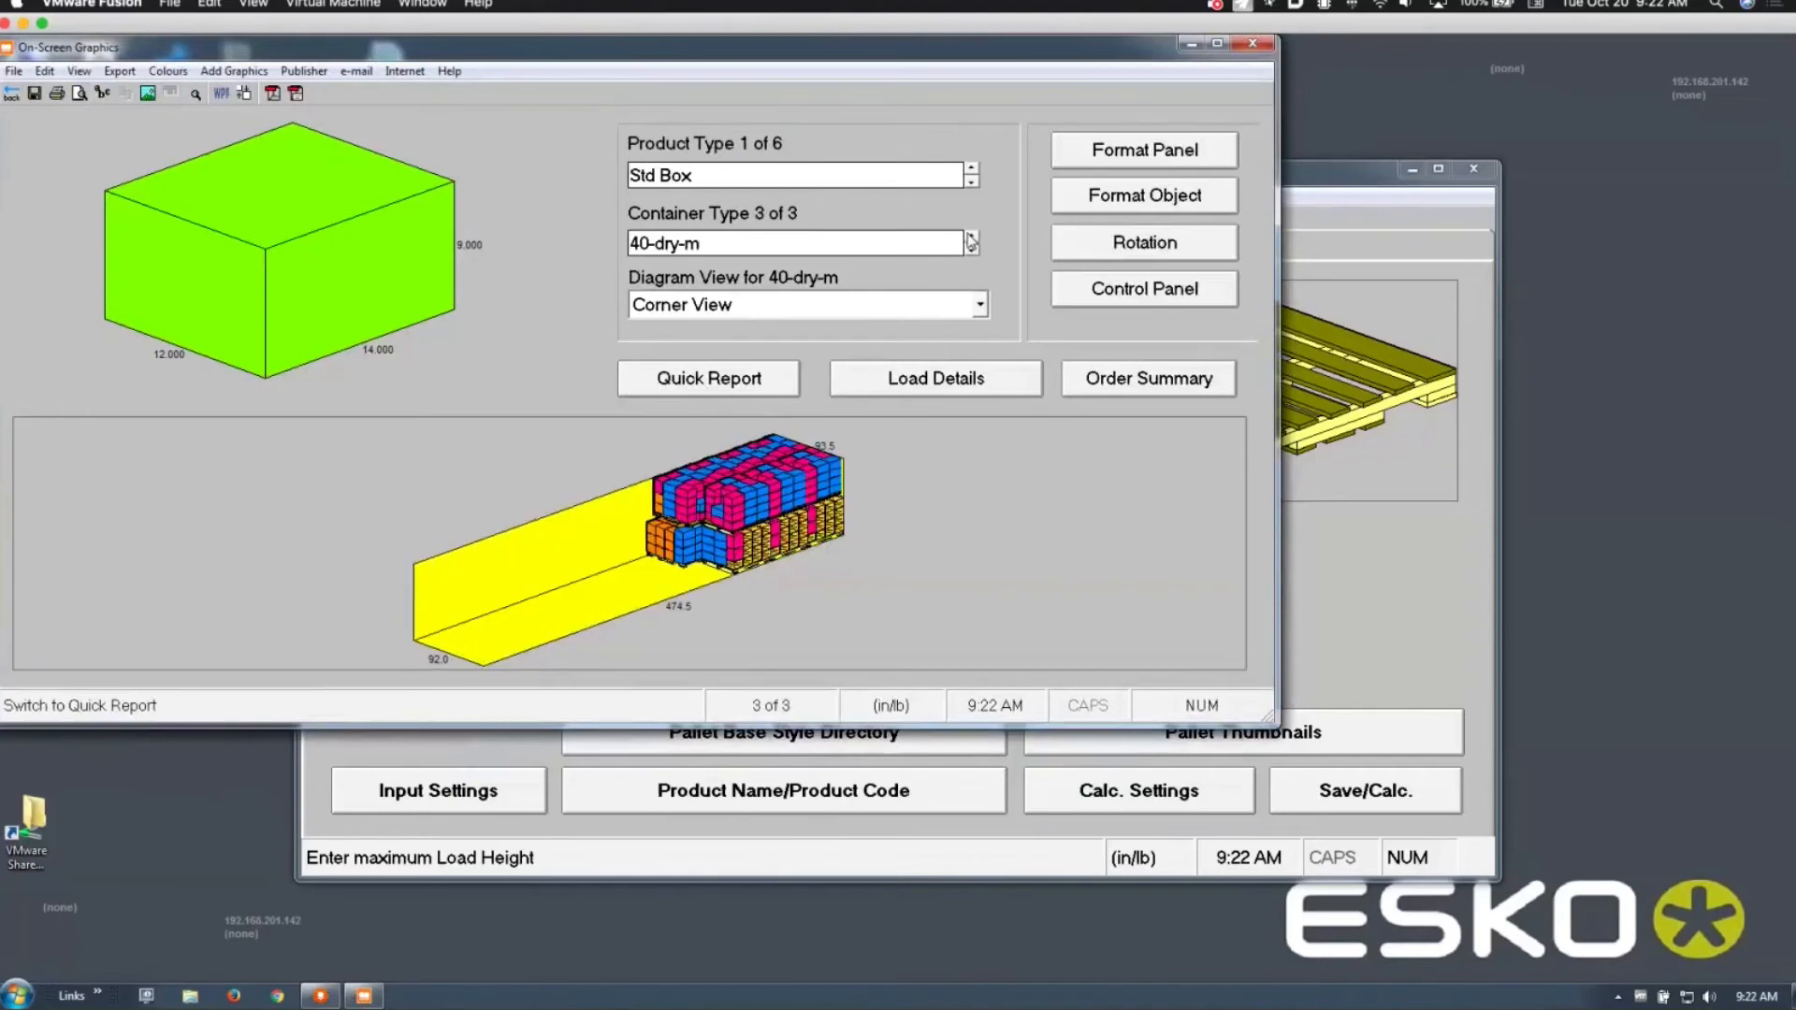
{"action": "left_click", "coordinate": [971, 240]}
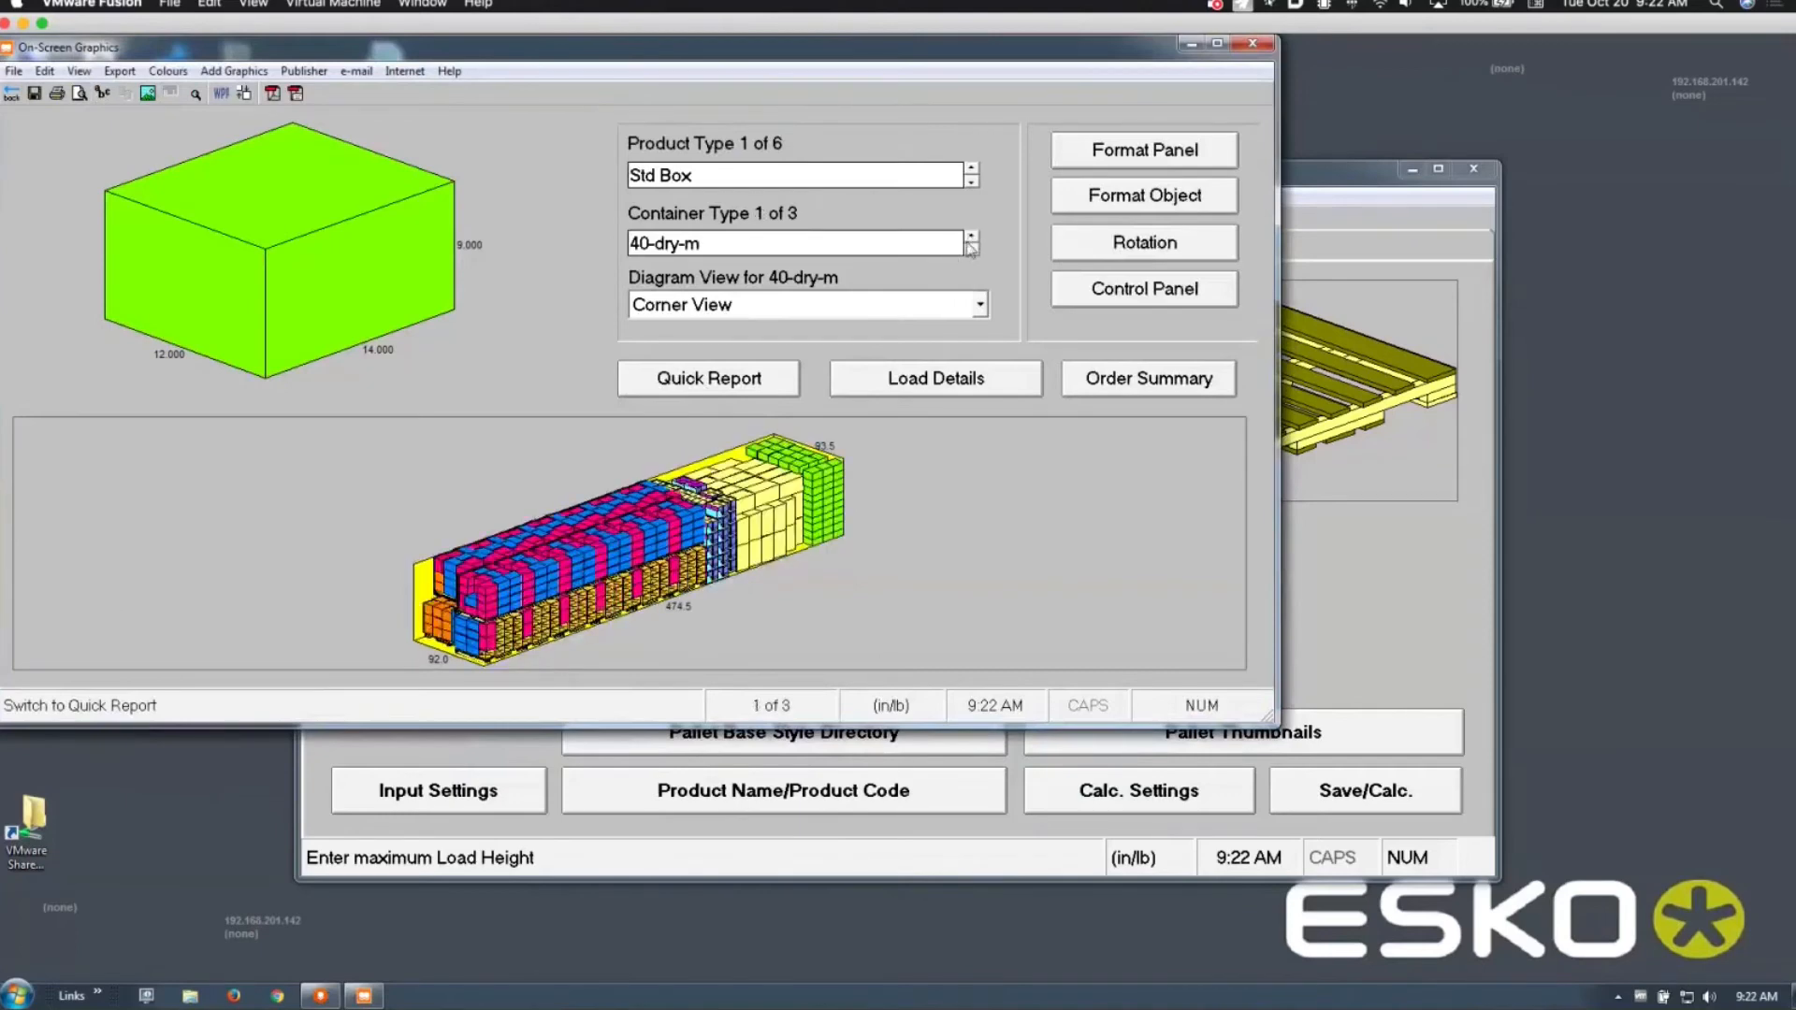
{"action": "left_click", "coordinate": [970, 241]}
{"action": "left_click", "coordinate": [971, 240]}
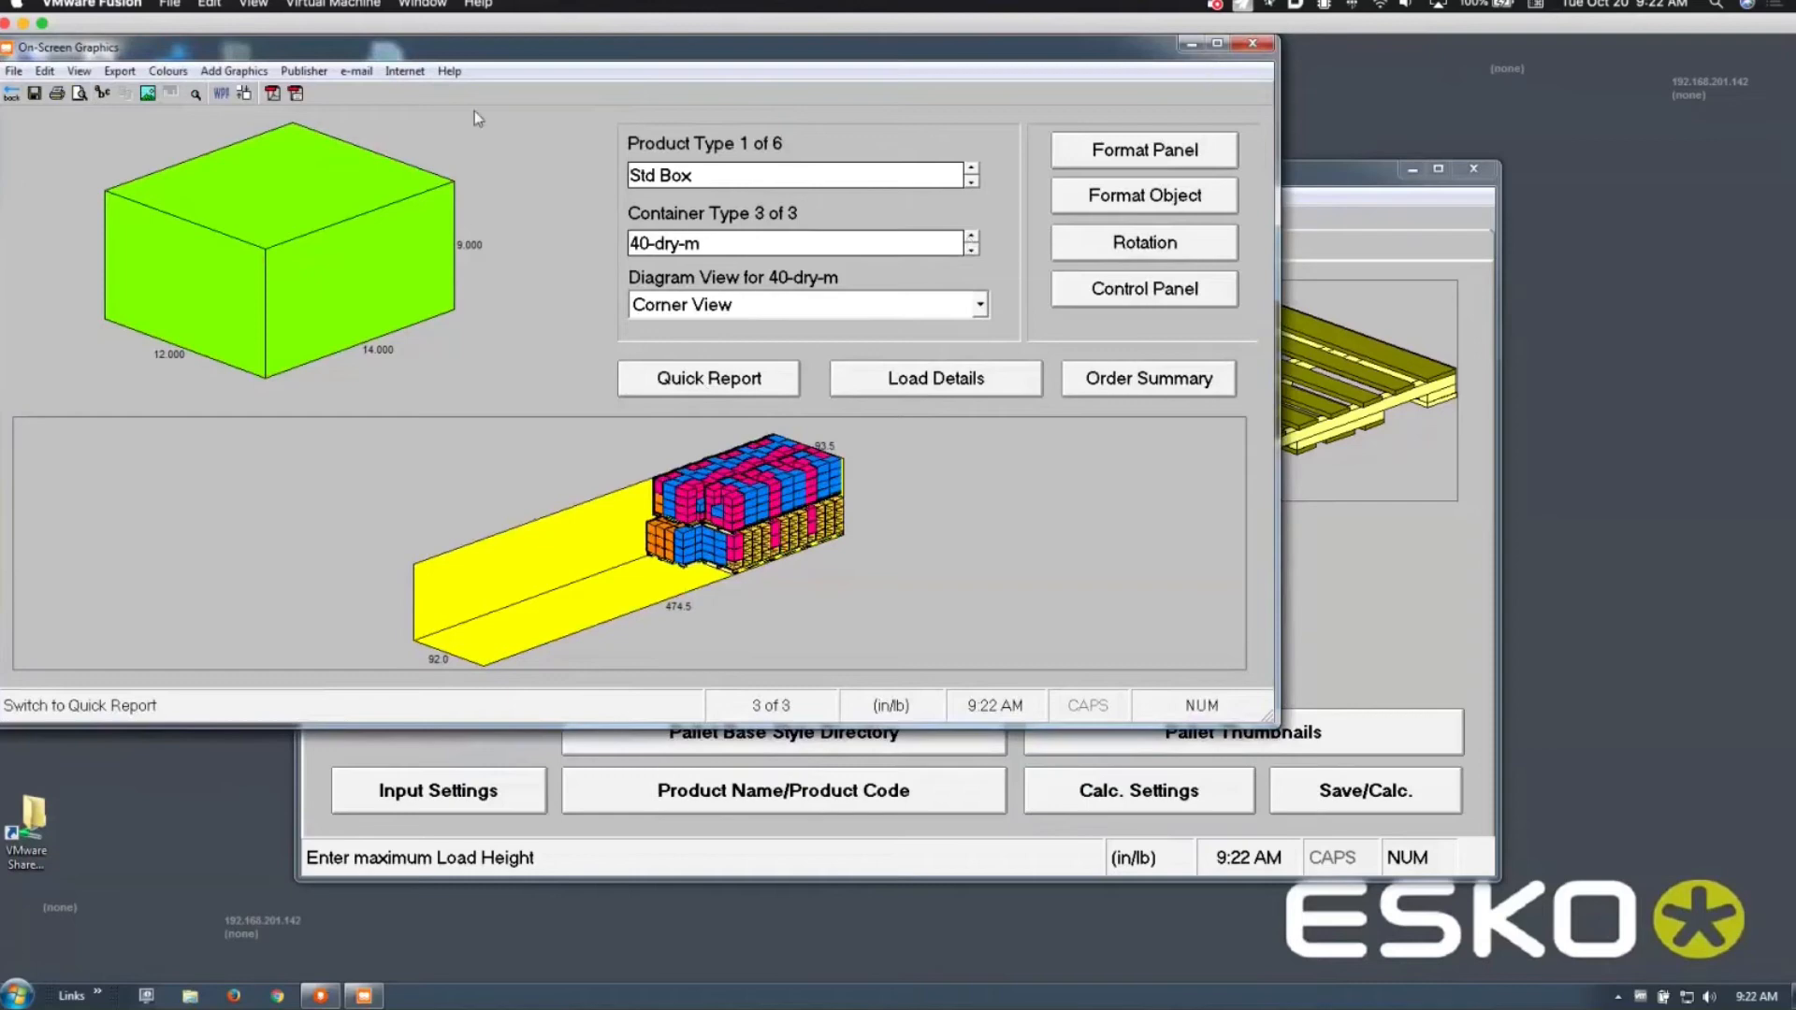
{"action": "left_click", "coordinate": [11, 93]}
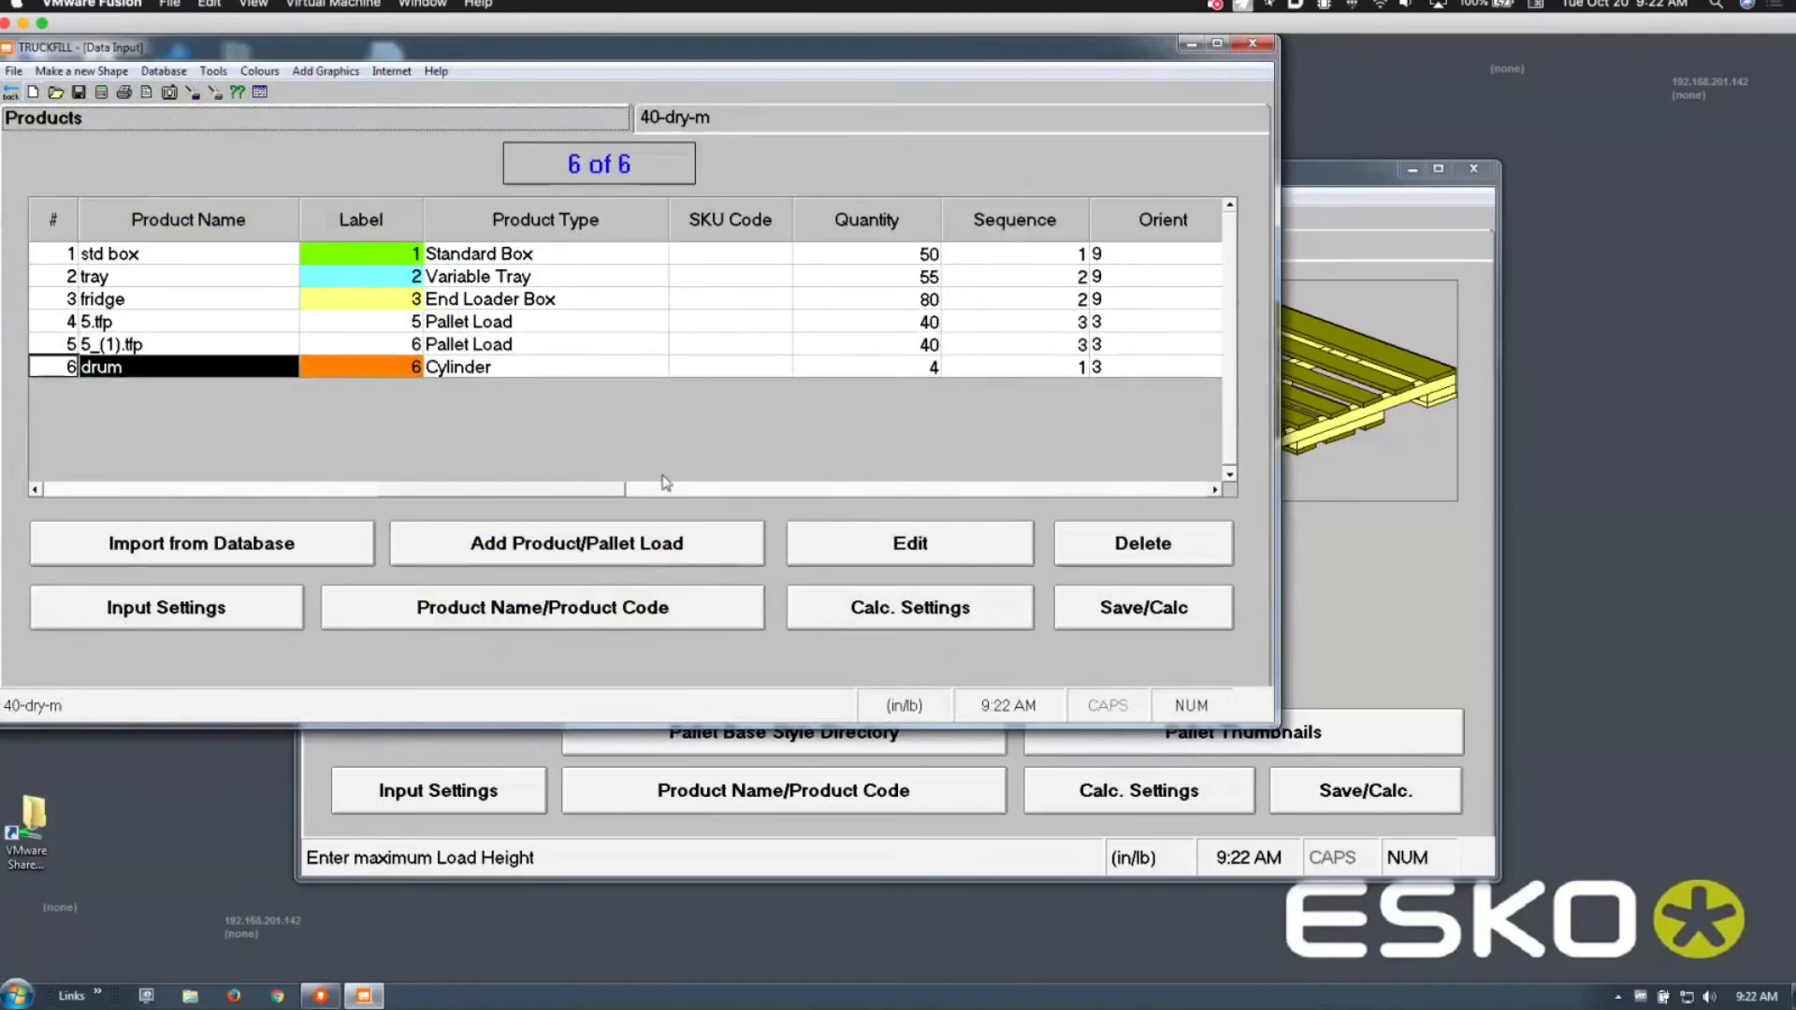
Step: Review the dimensions and weights in the product list and check the 40-dry-m container's dimensions
{"action": "left_click_drag", "start_coordinate": [591, 491], "coordinate": [509, 489]}
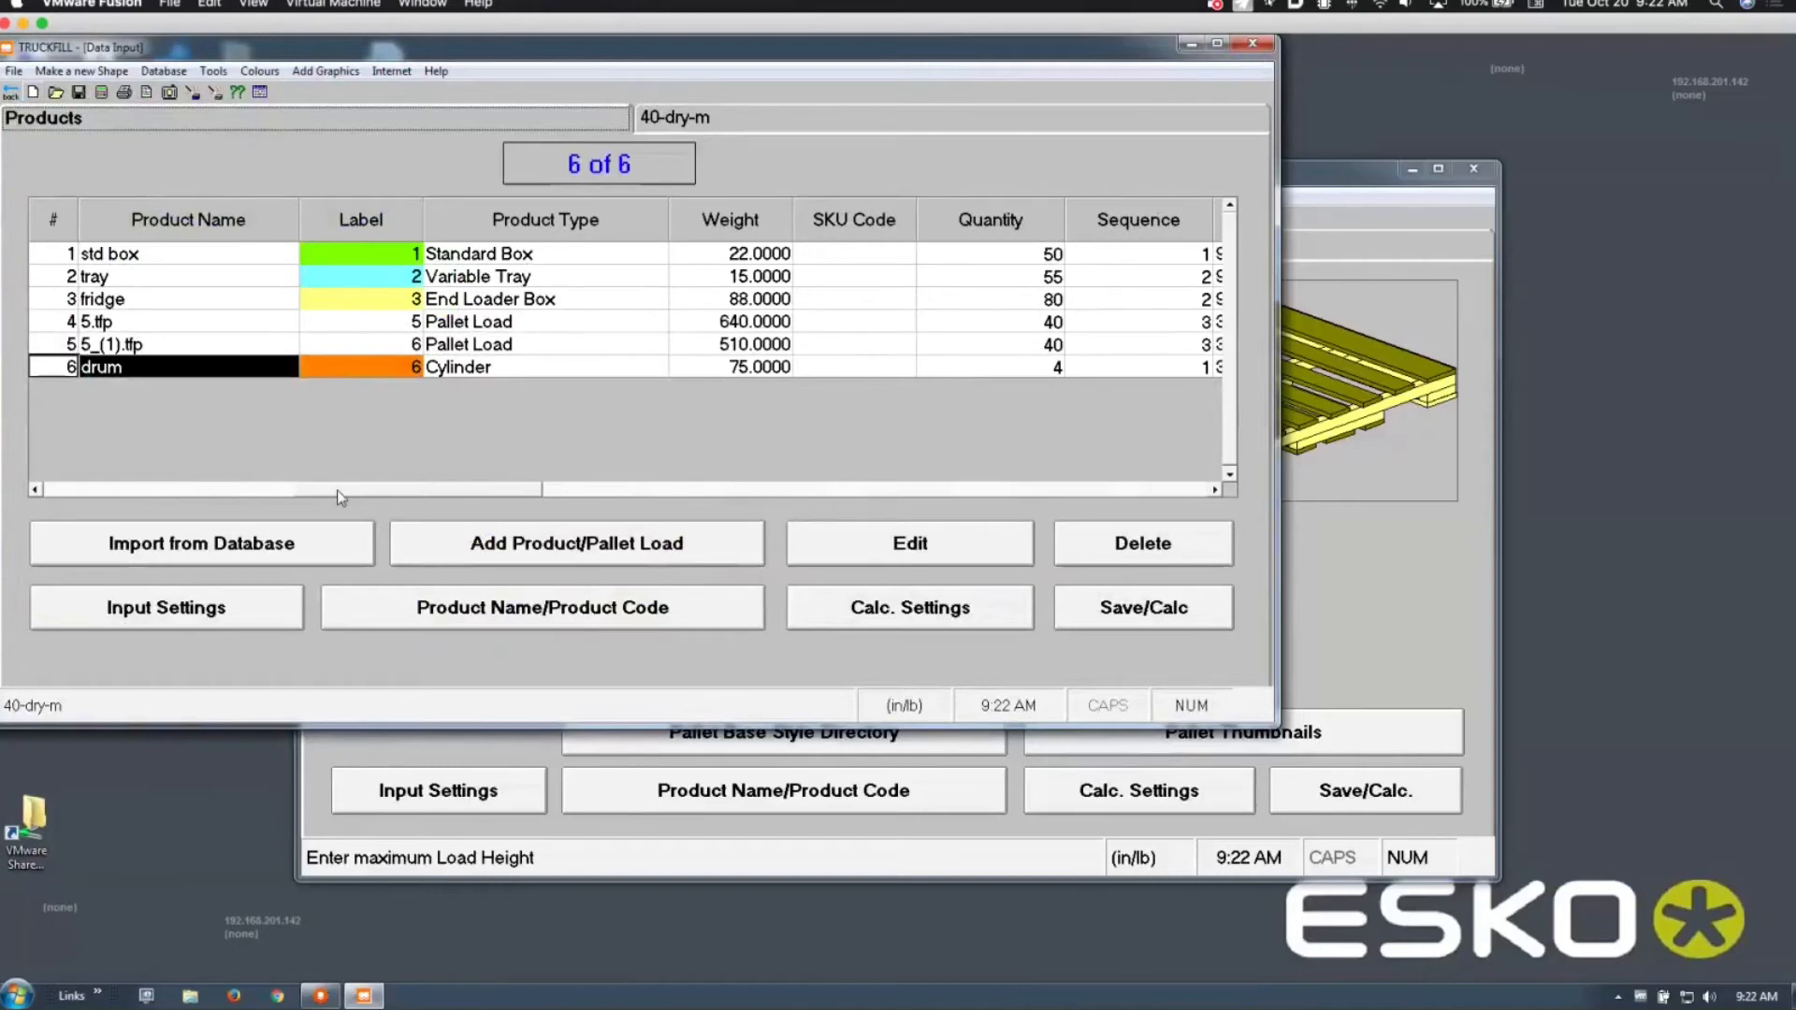
{"action": "left_click_drag", "start_coordinate": [337, 490], "coordinate": [125, 491]}
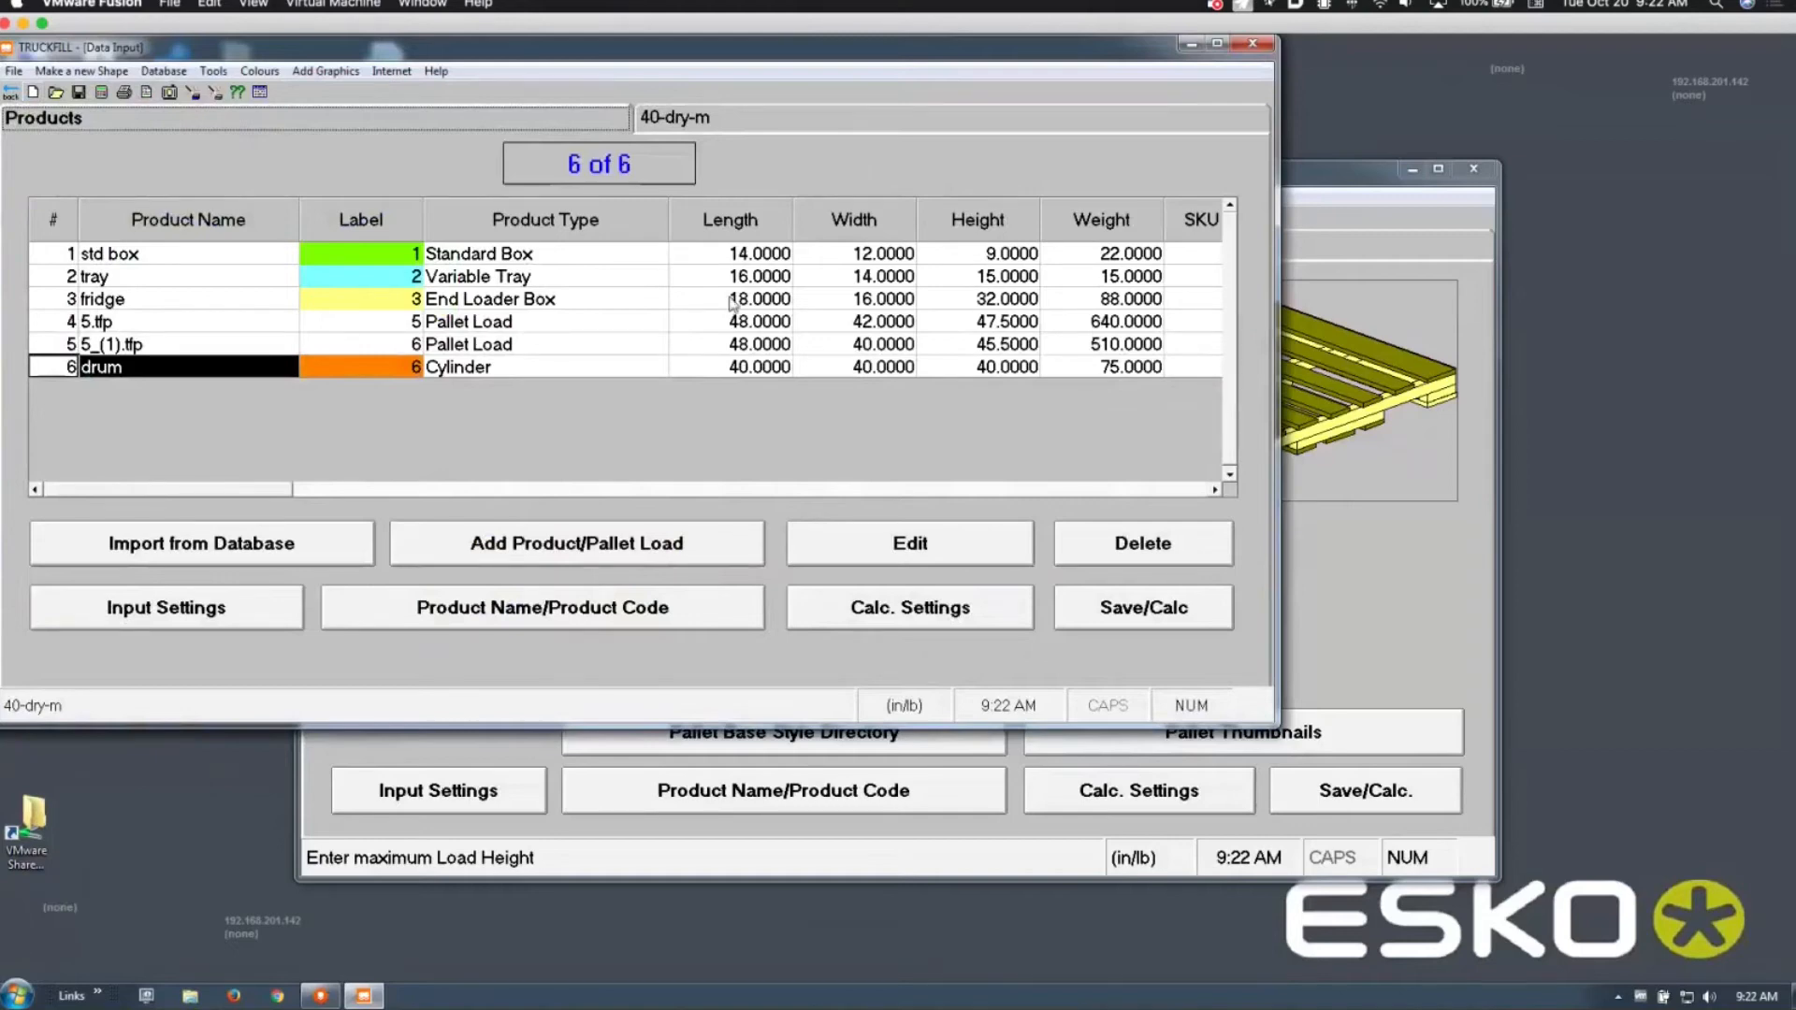
{"action": "left_click", "coordinate": [778, 120]}
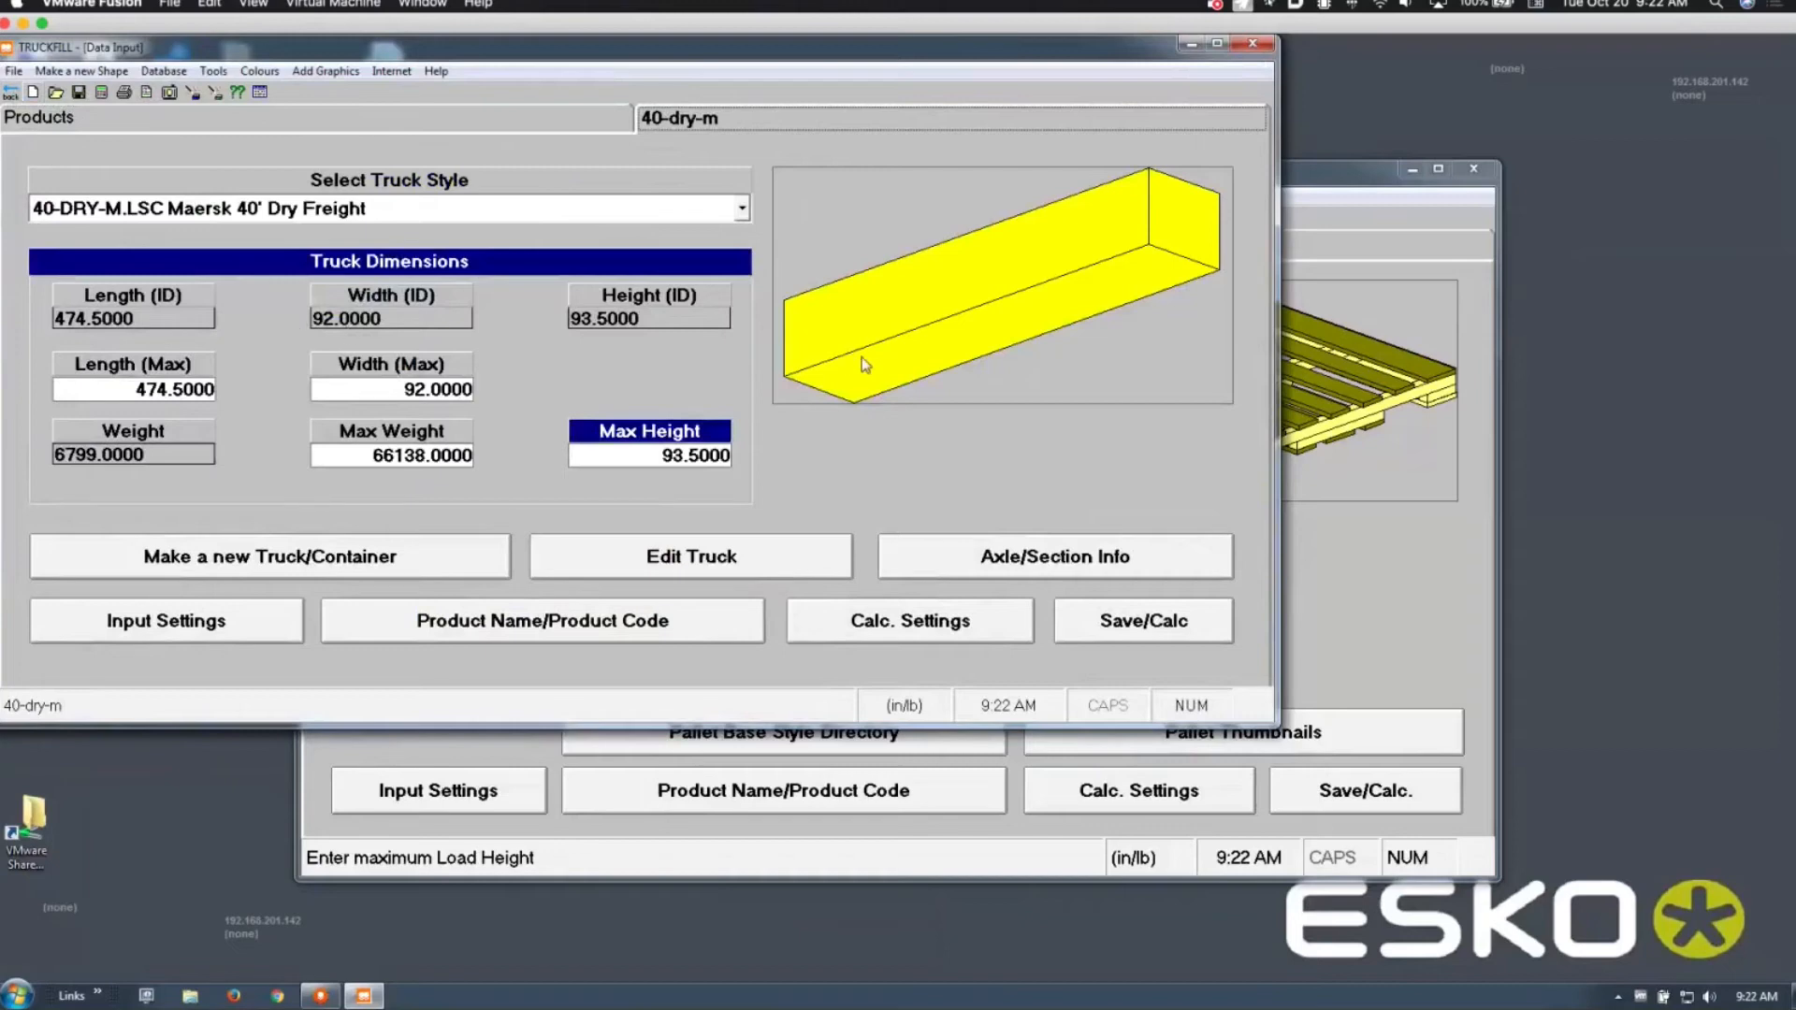
{"action": "left_click", "coordinate": [306, 120]}
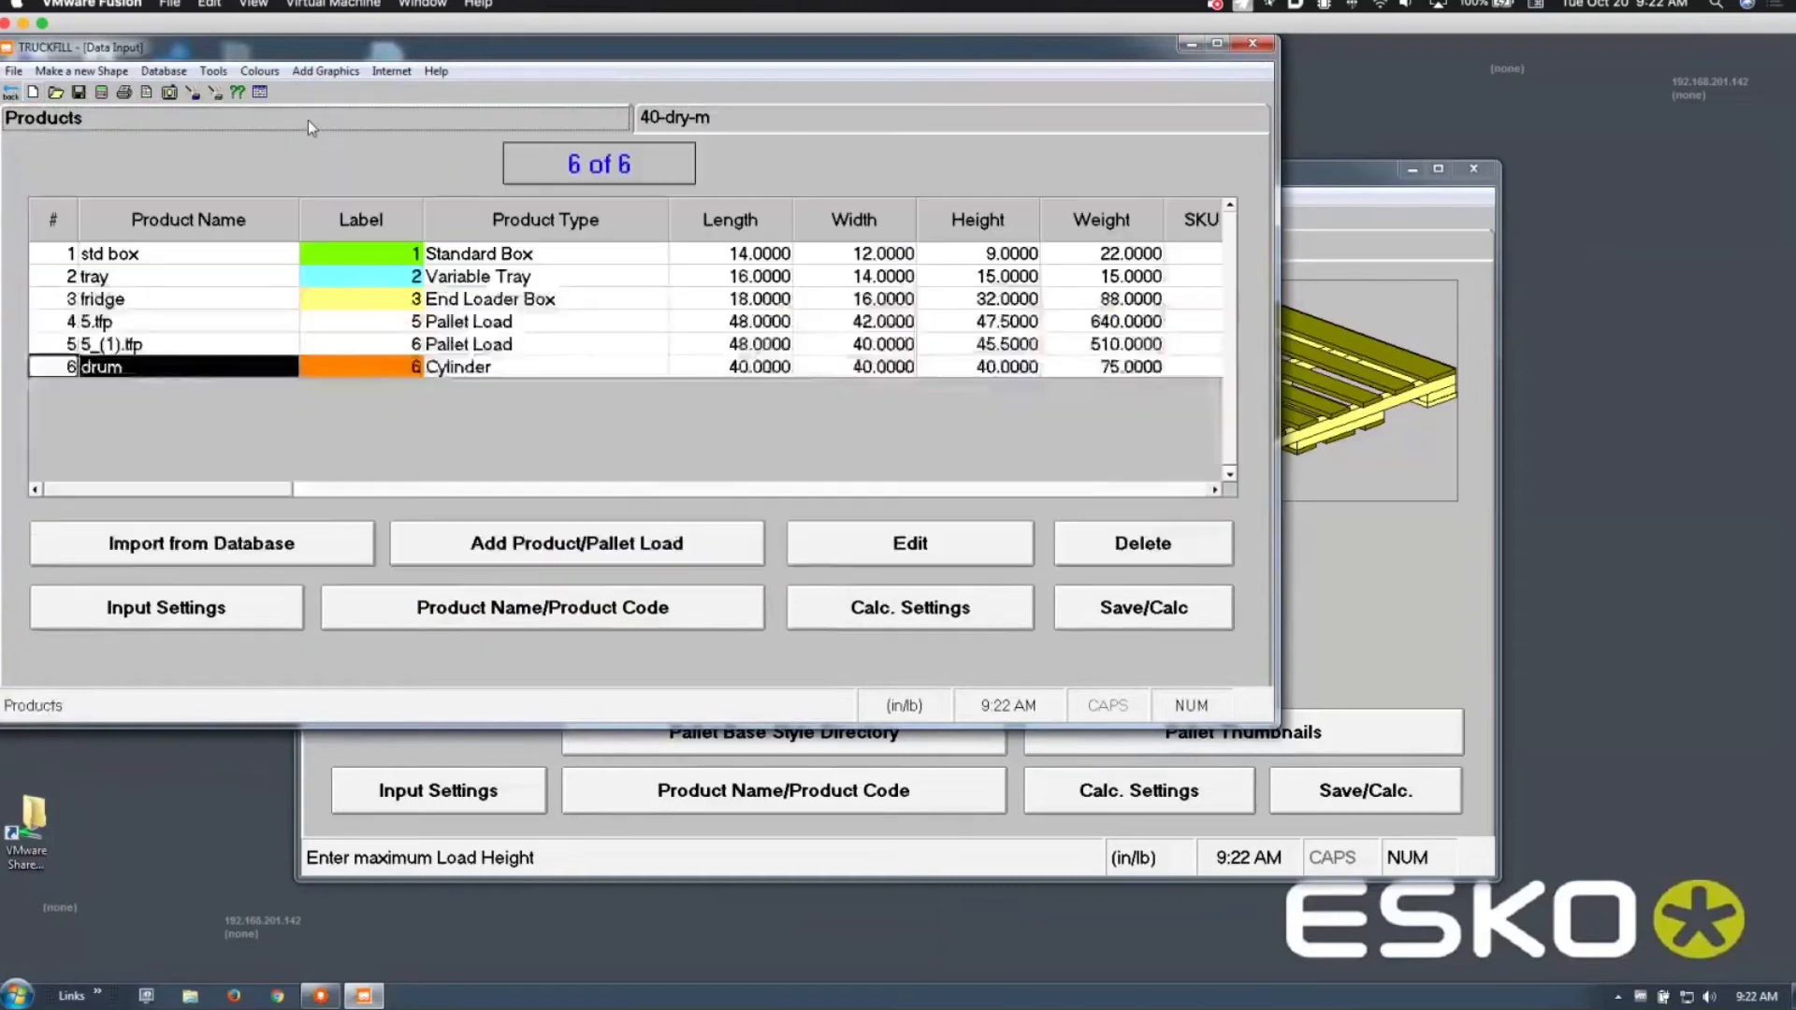
Step: Edit the drum product, set its weight to 40 lb and accept the change
{"action": "double_click", "coordinate": [383, 372]}
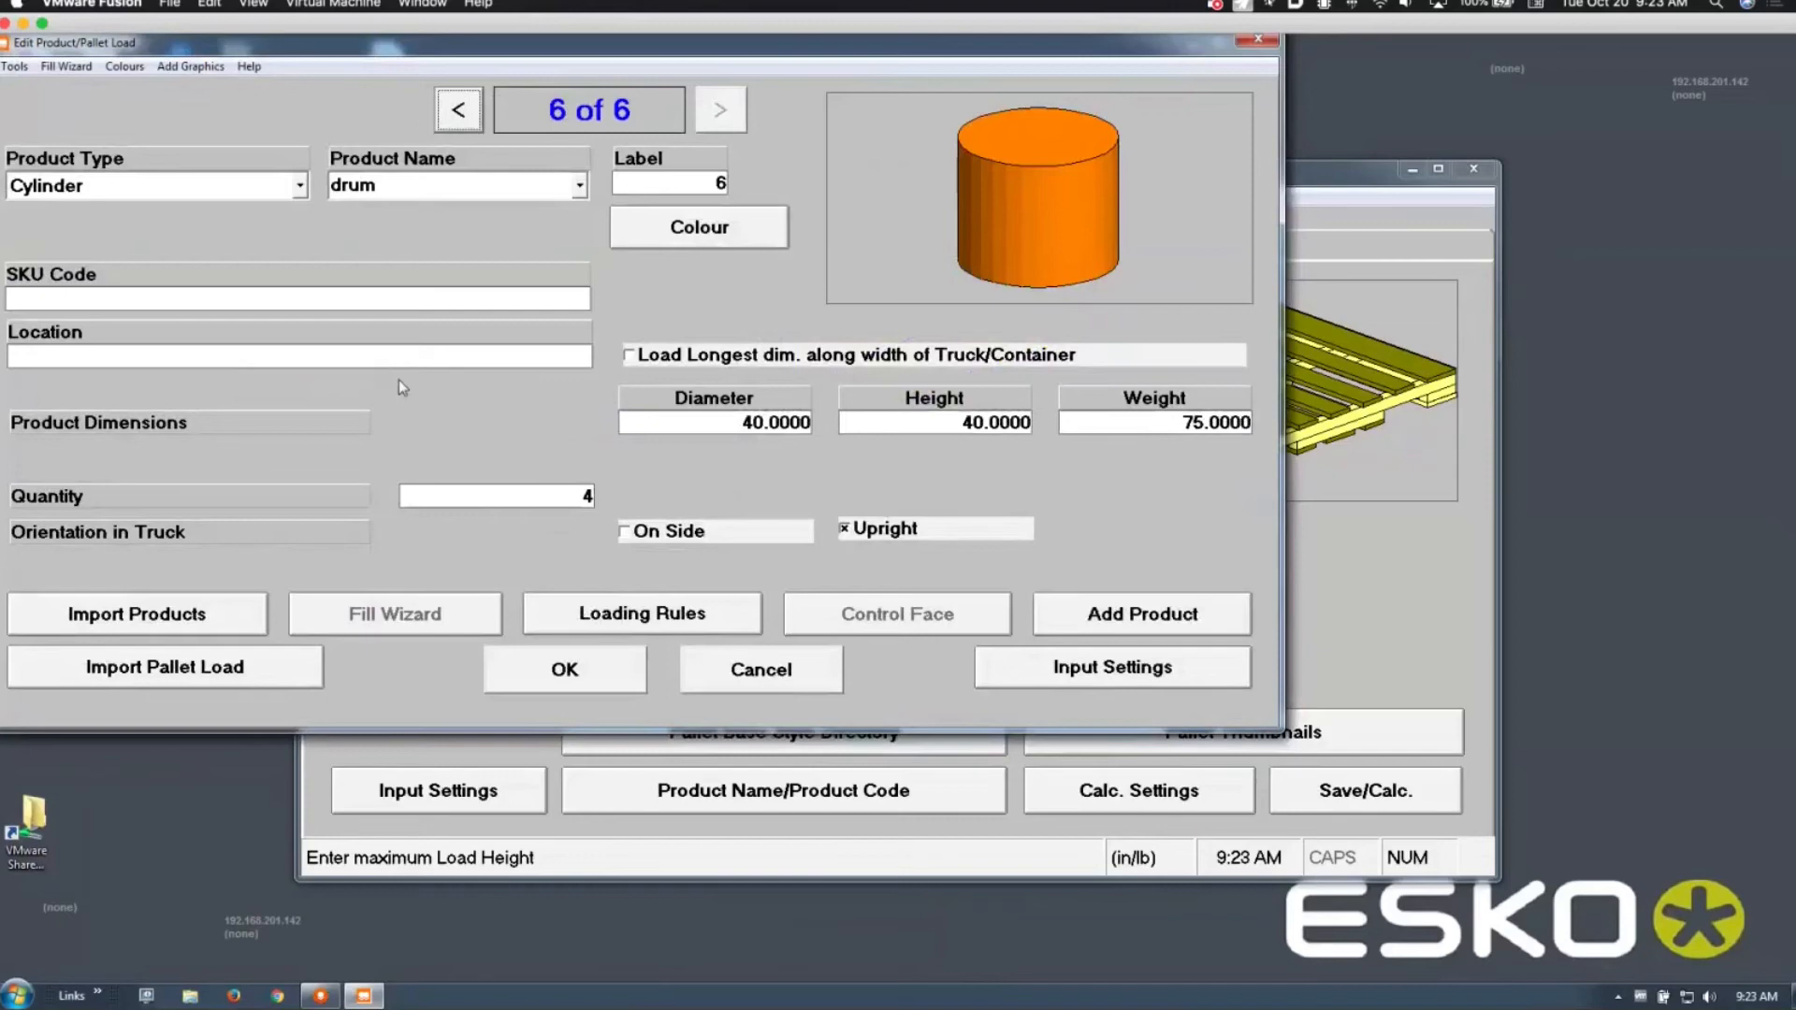
{"action": "left_click", "coordinate": [1167, 431]}
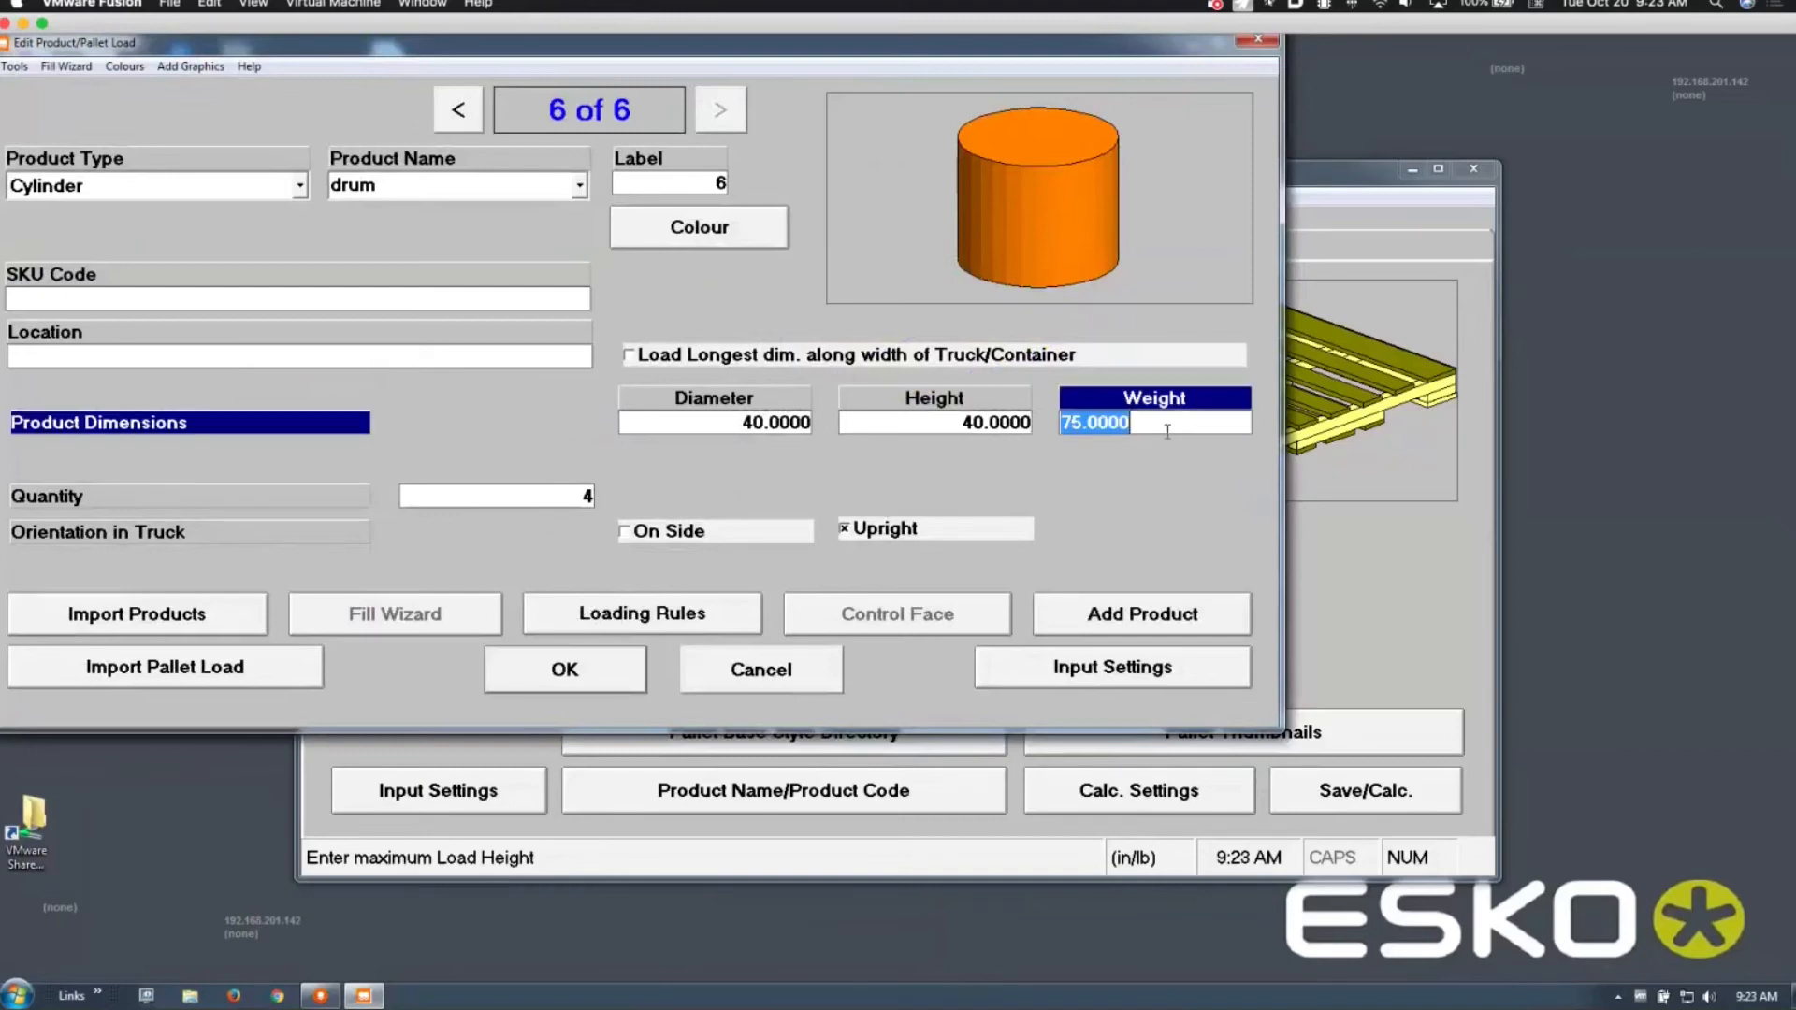
{"action": "type", "text": "40"}
{"action": "key", "text": "Tab"}
{"action": "left_click", "coordinate": [610, 687]}
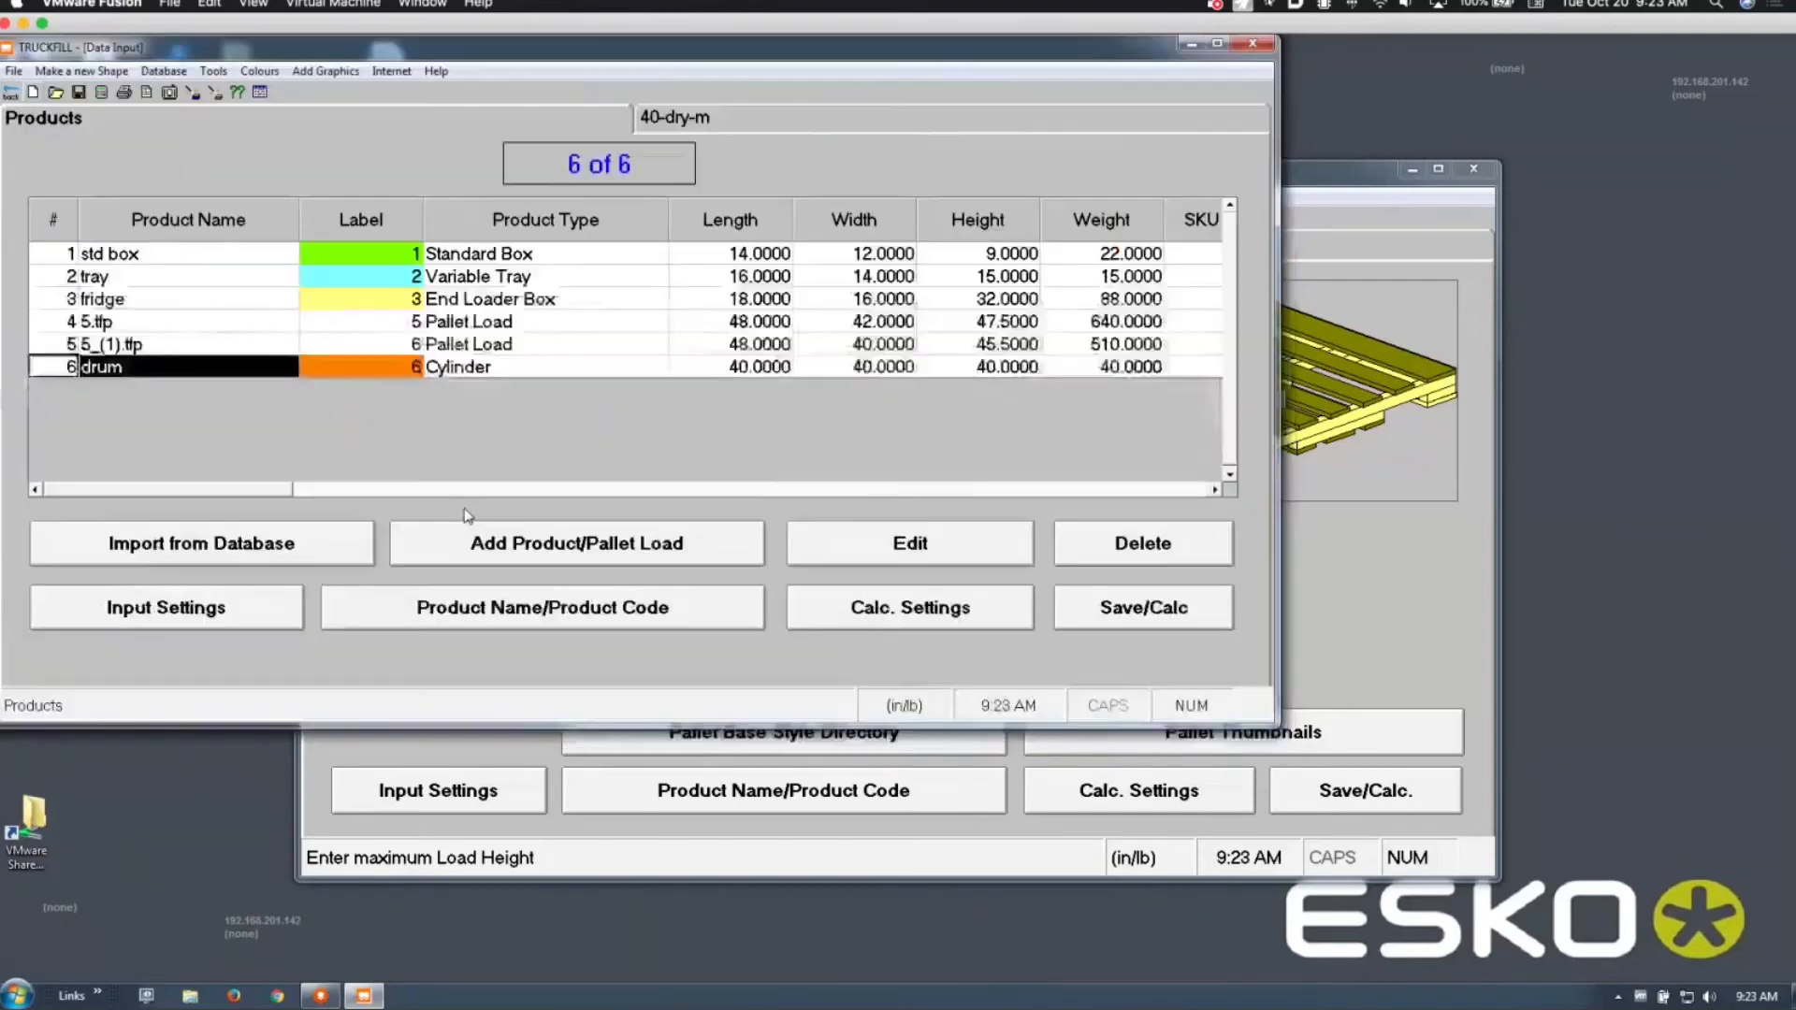
Step: Recalculate the container load and step through the corner views of the three containers
{"action": "left_click", "coordinate": [102, 94]}
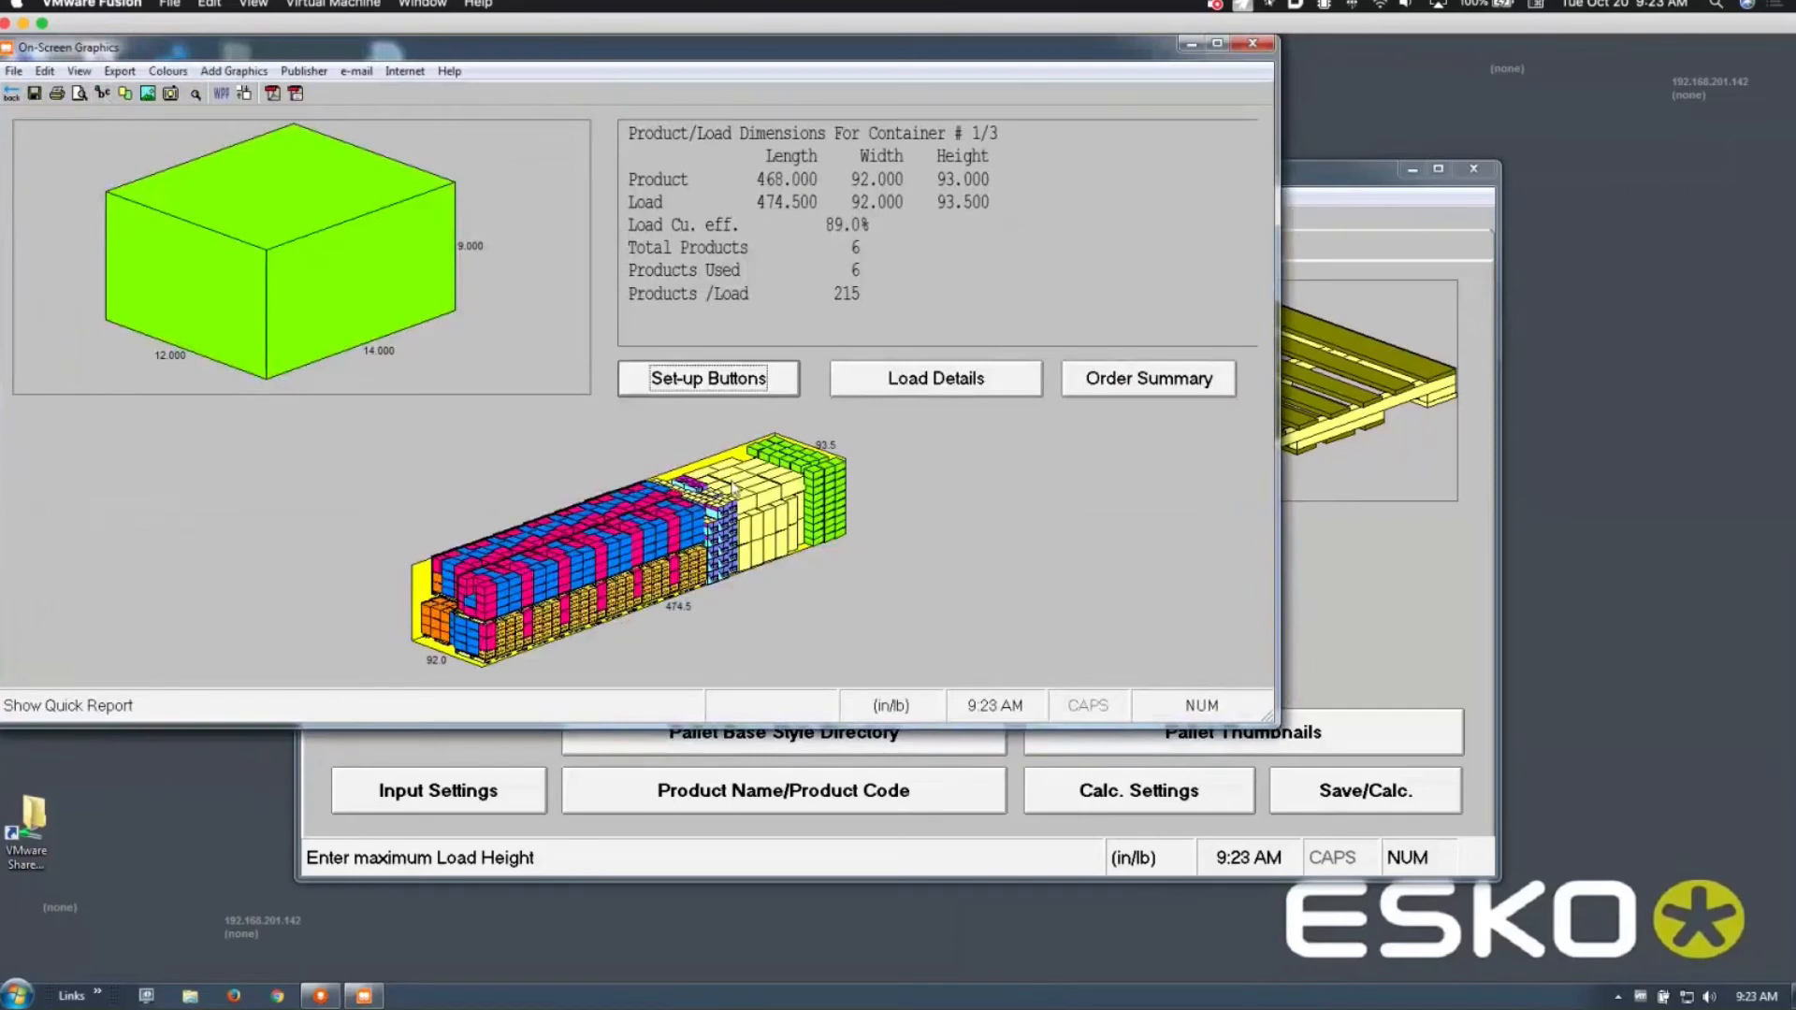
{"action": "left_click", "coordinate": [708, 378]}
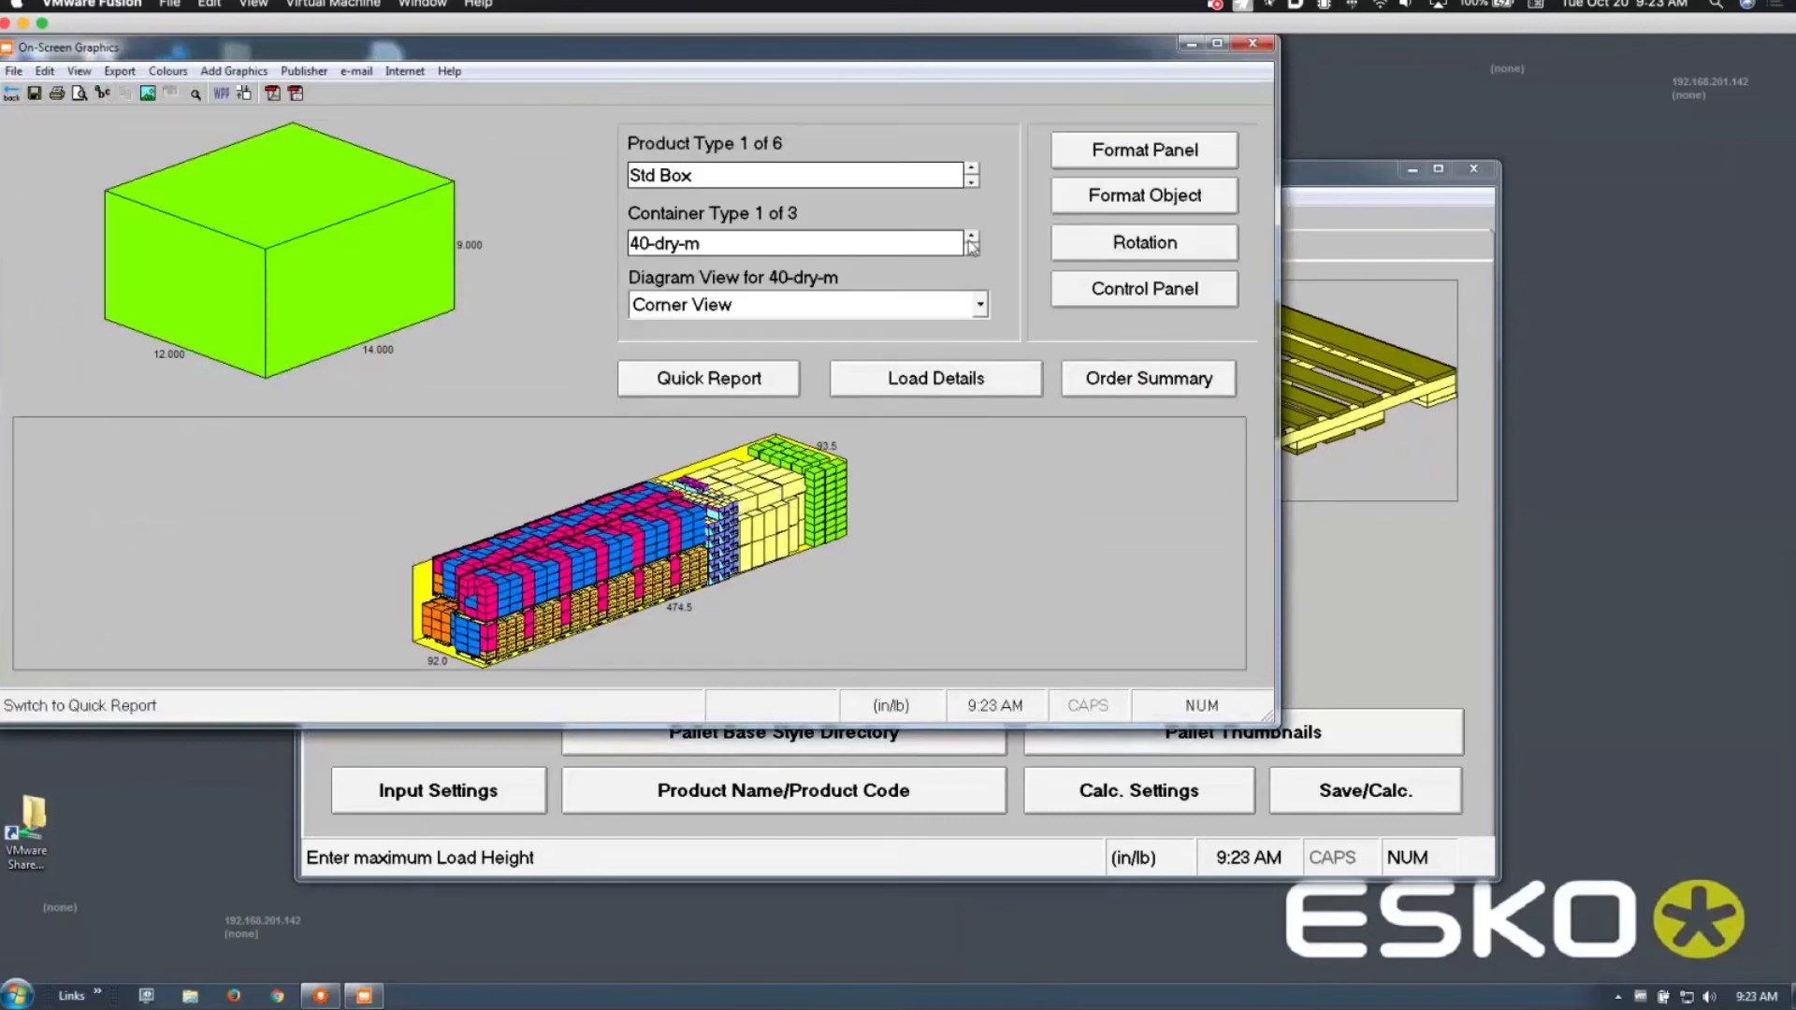
{"action": "left_click", "coordinate": [971, 240]}
{"action": "left_click", "coordinate": [970, 239]}
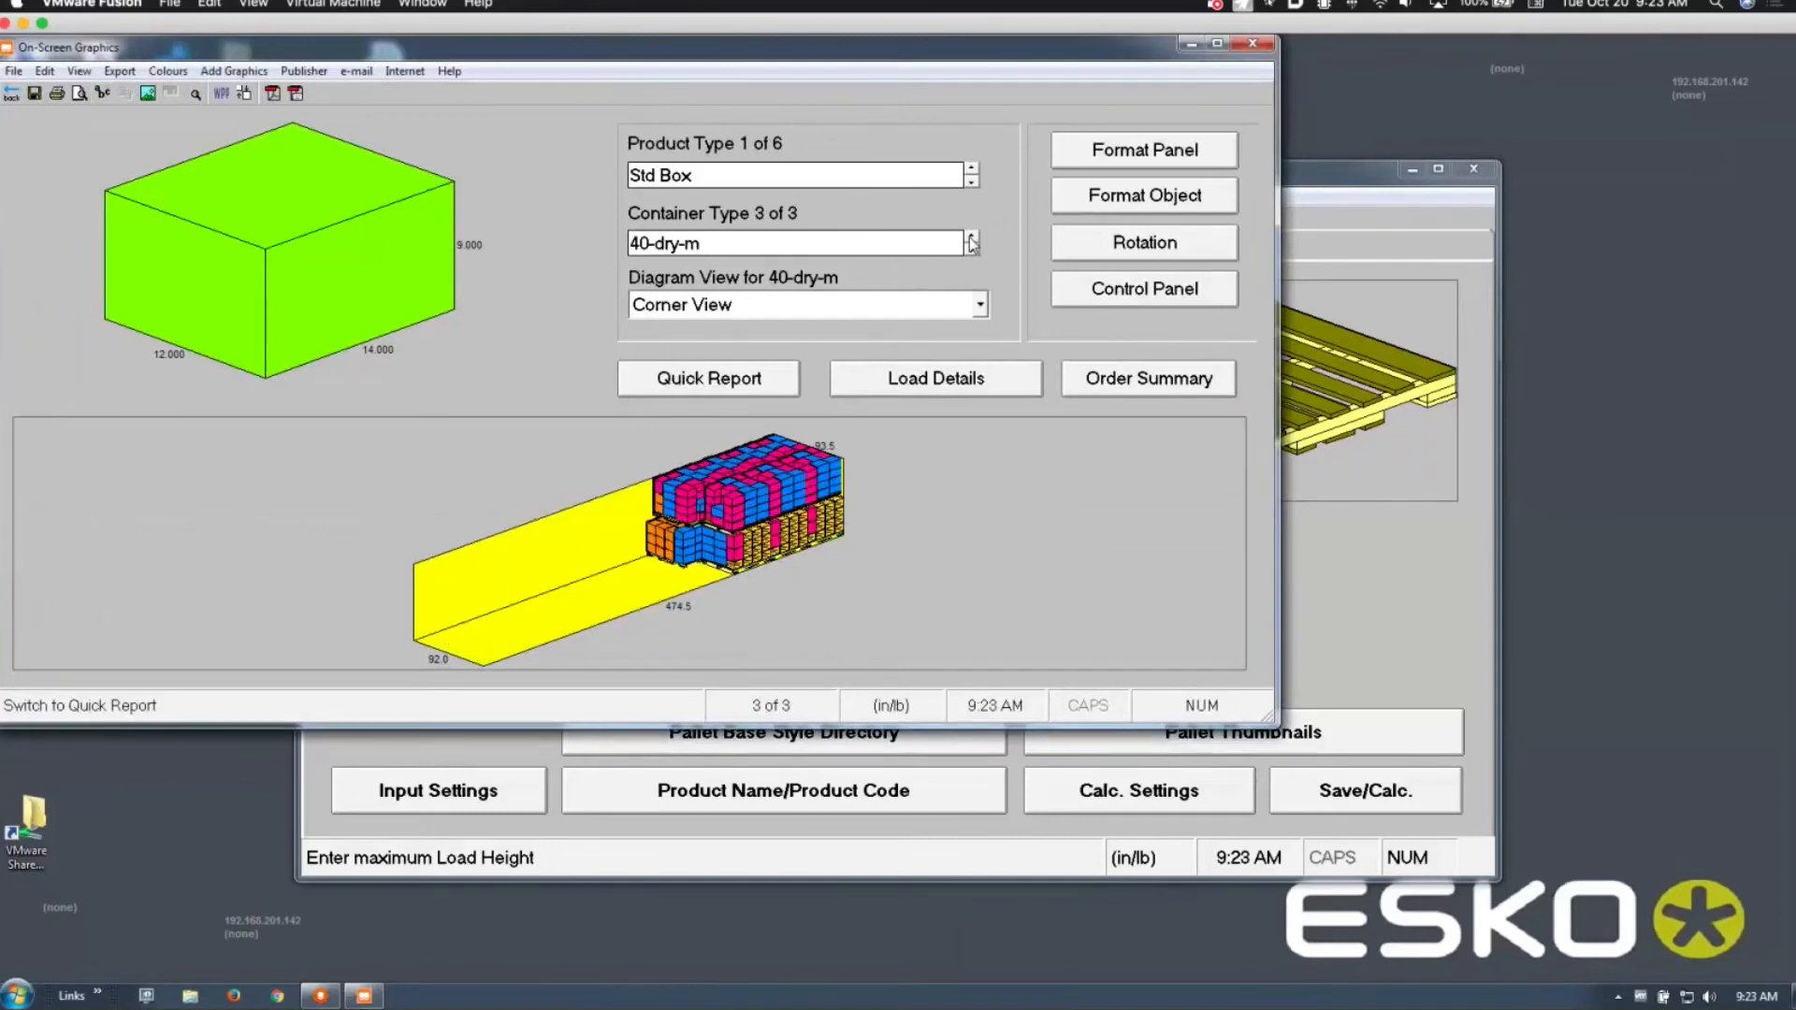
{"action": "left_click", "coordinate": [971, 240]}
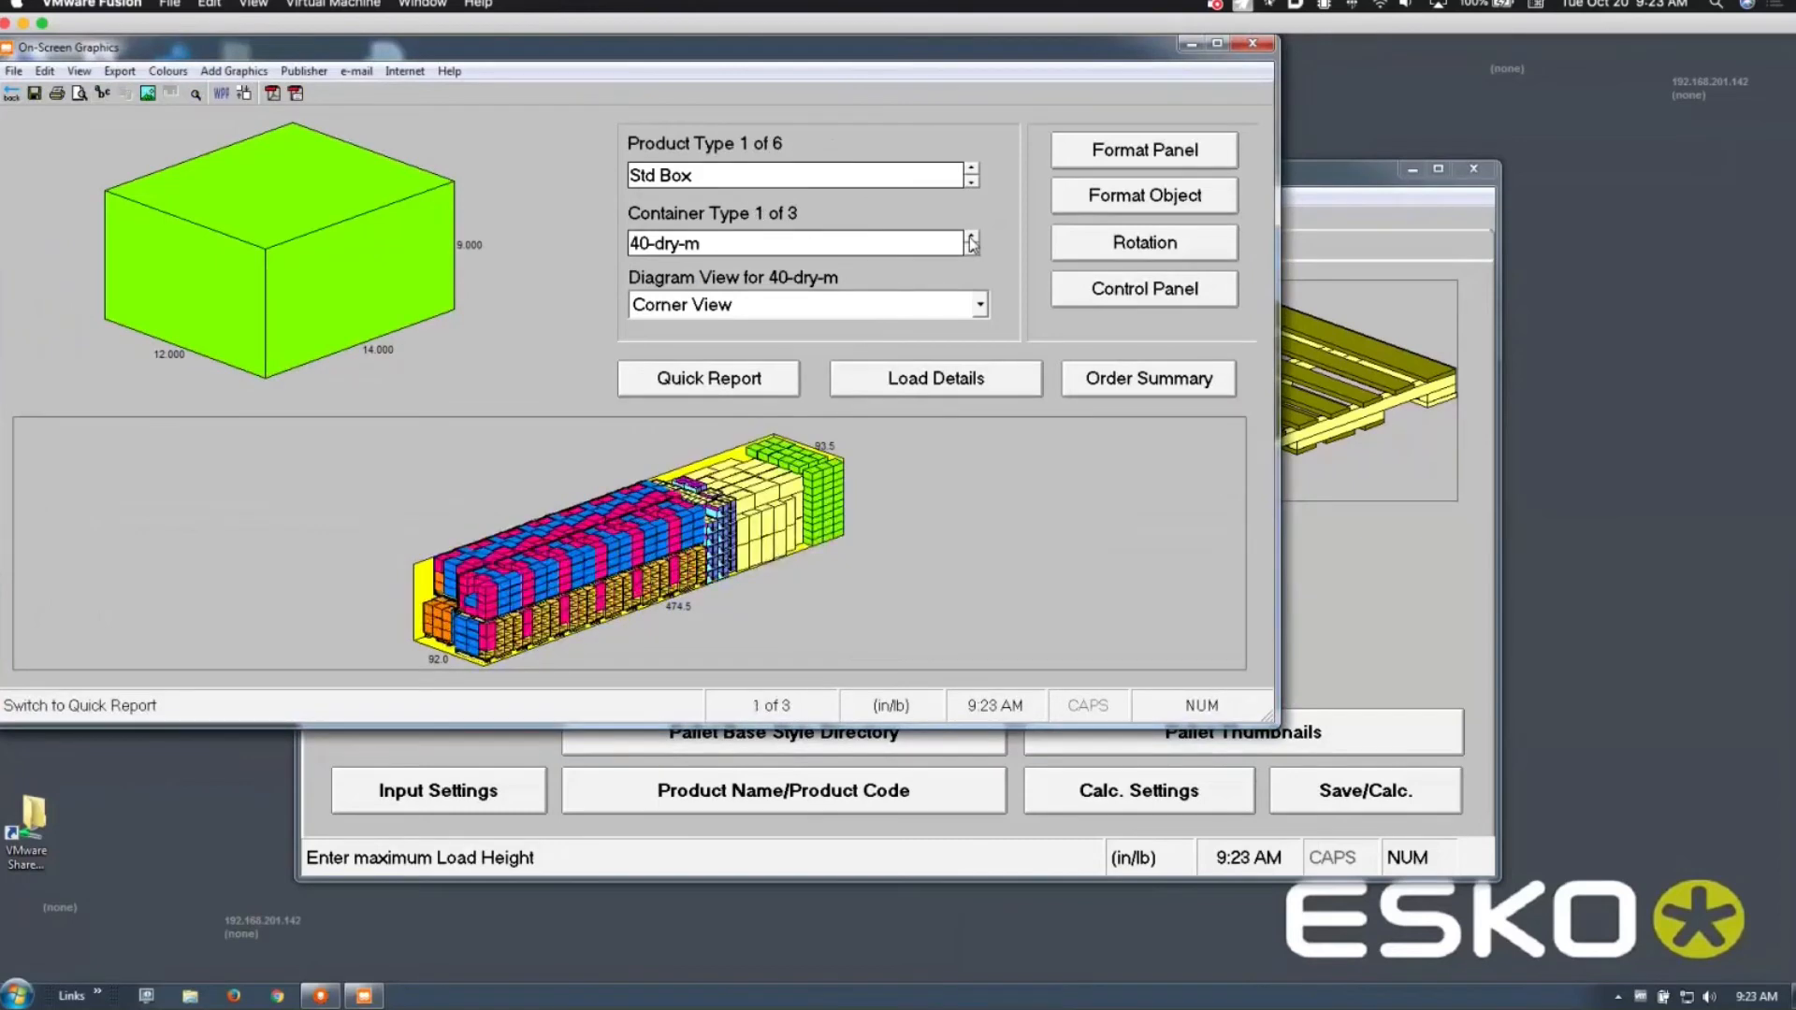
Step: Step through the product diagrams to the sixth product, the cylinder, and show it in Side Views
{"action": "left_click", "coordinate": [973, 174]}
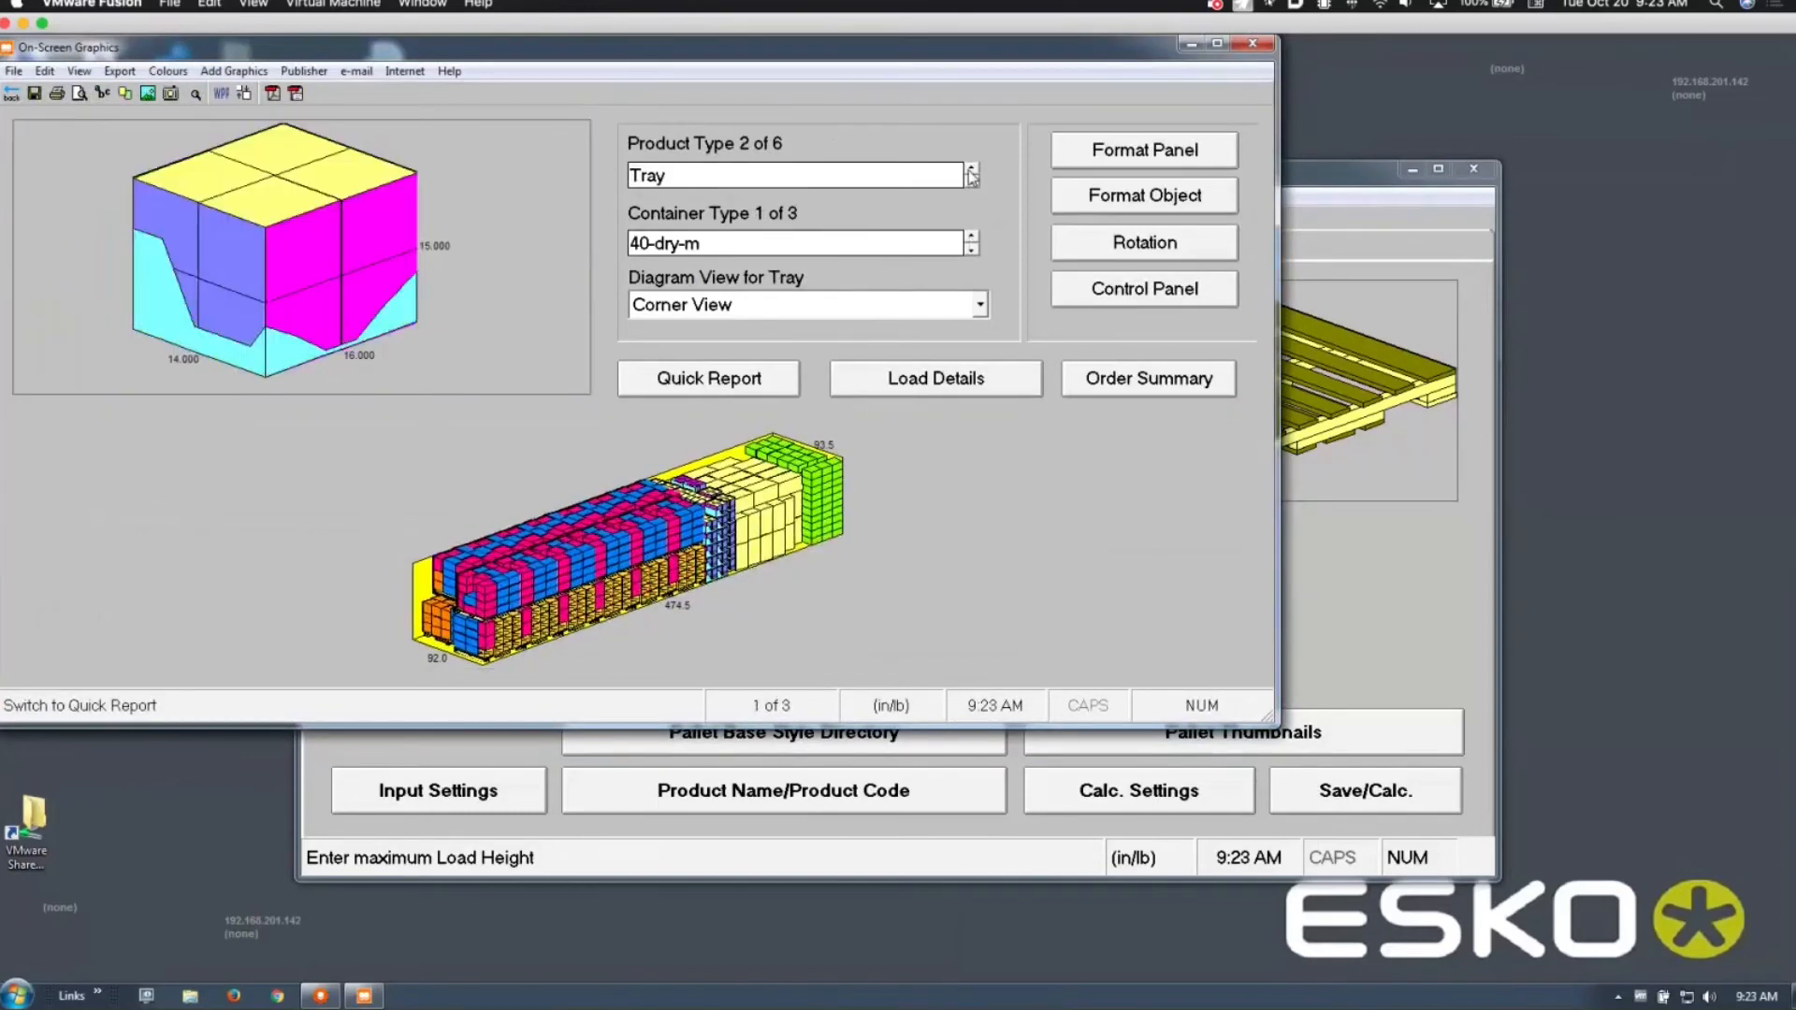
{"action": "left_click", "coordinate": [973, 174]}
{"action": "left_click", "coordinate": [973, 174]}
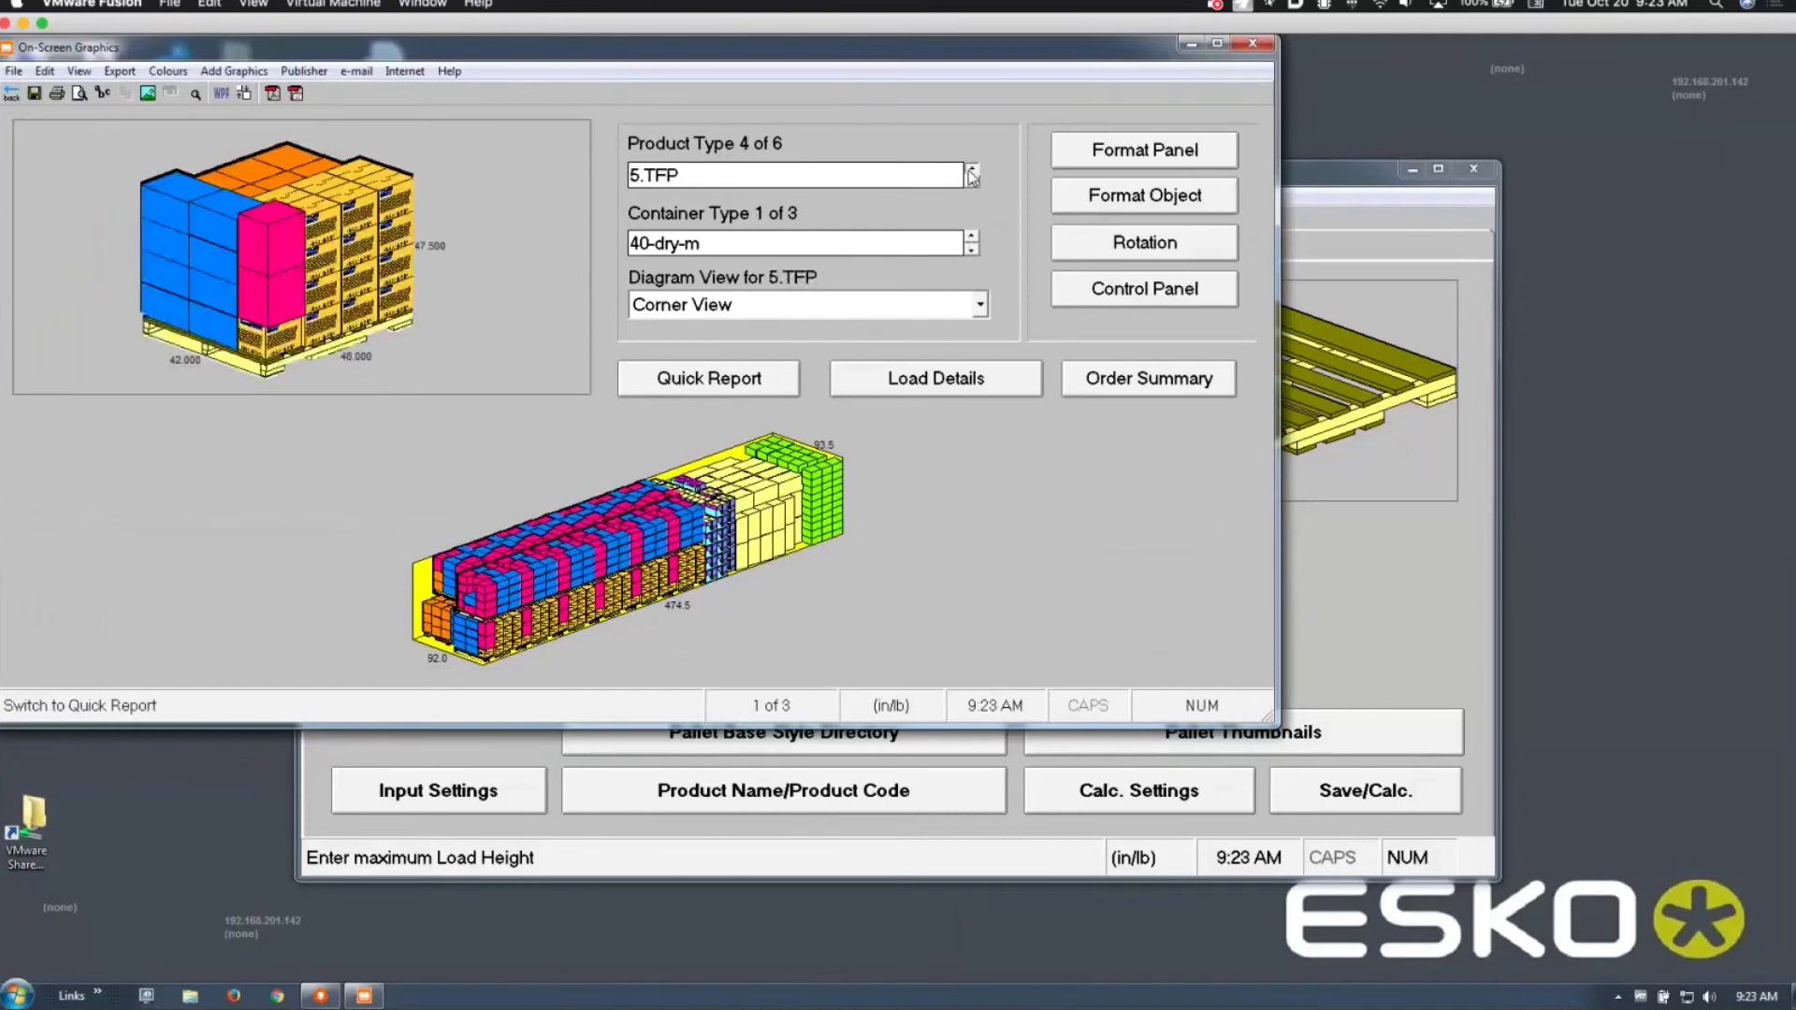
{"action": "left_click", "coordinate": [972, 174]}
{"action": "left_click", "coordinate": [973, 173]}
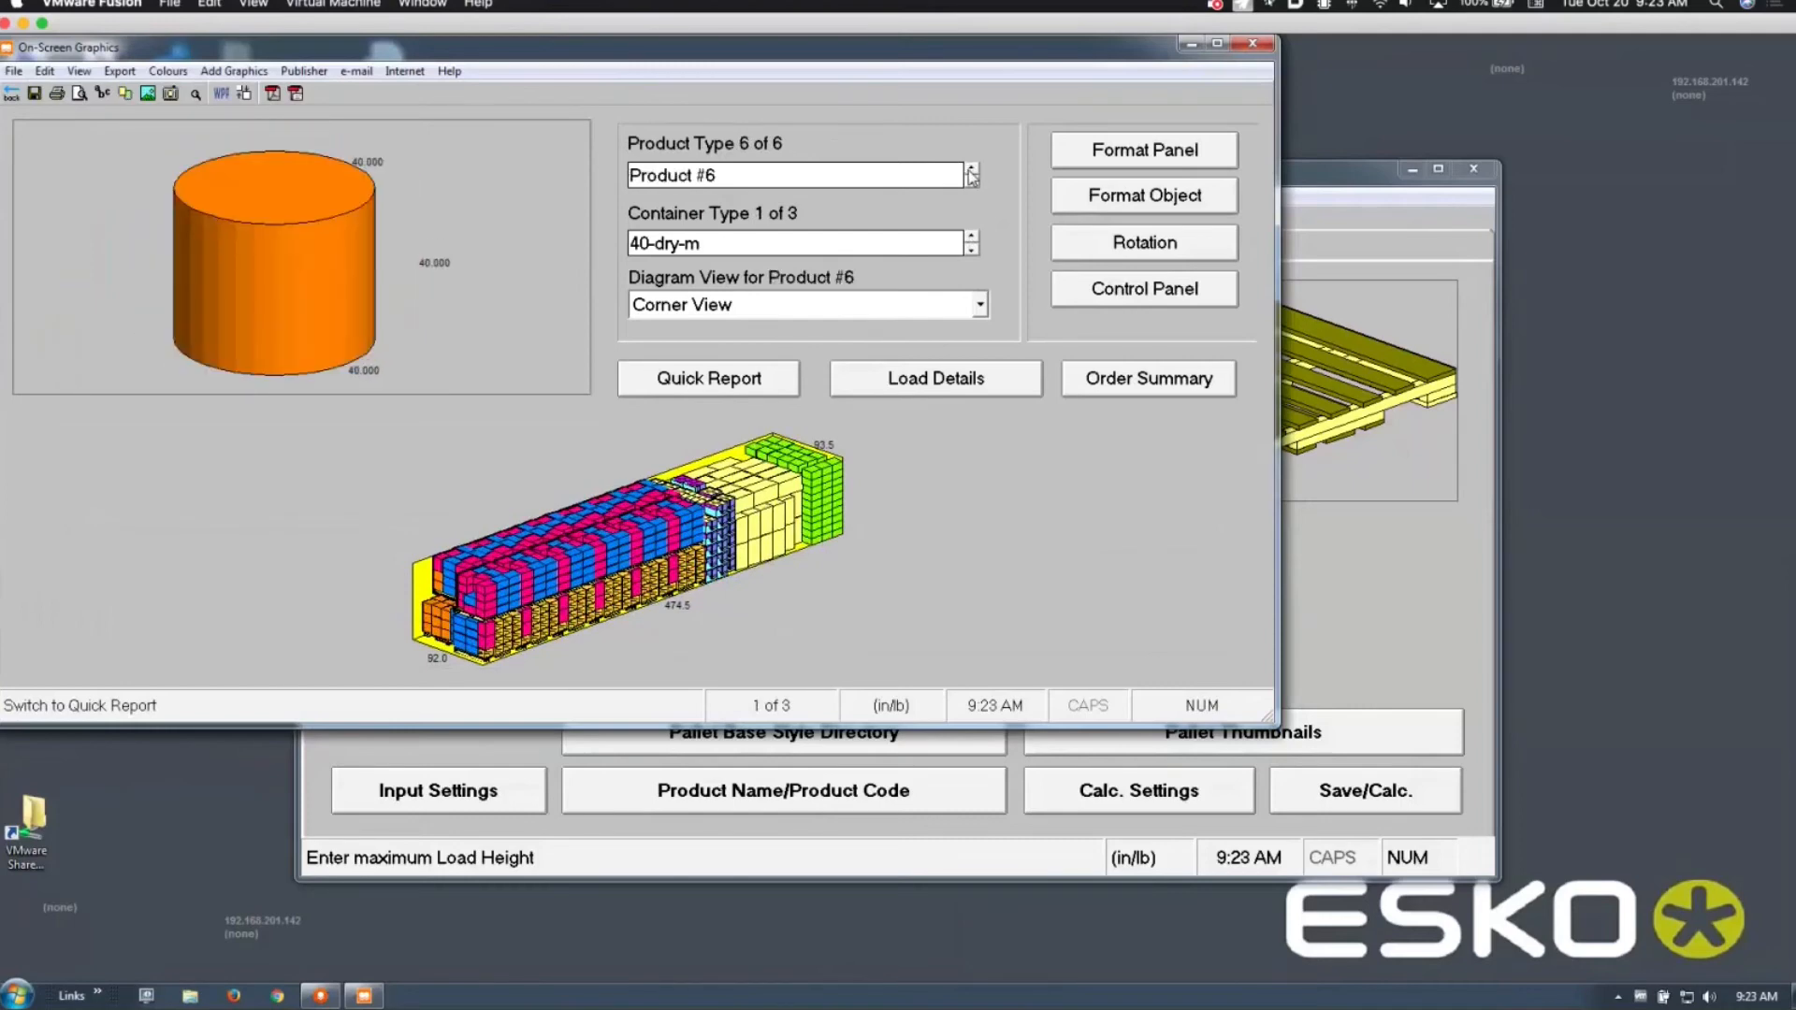
{"action": "left_click", "coordinate": [981, 307]}
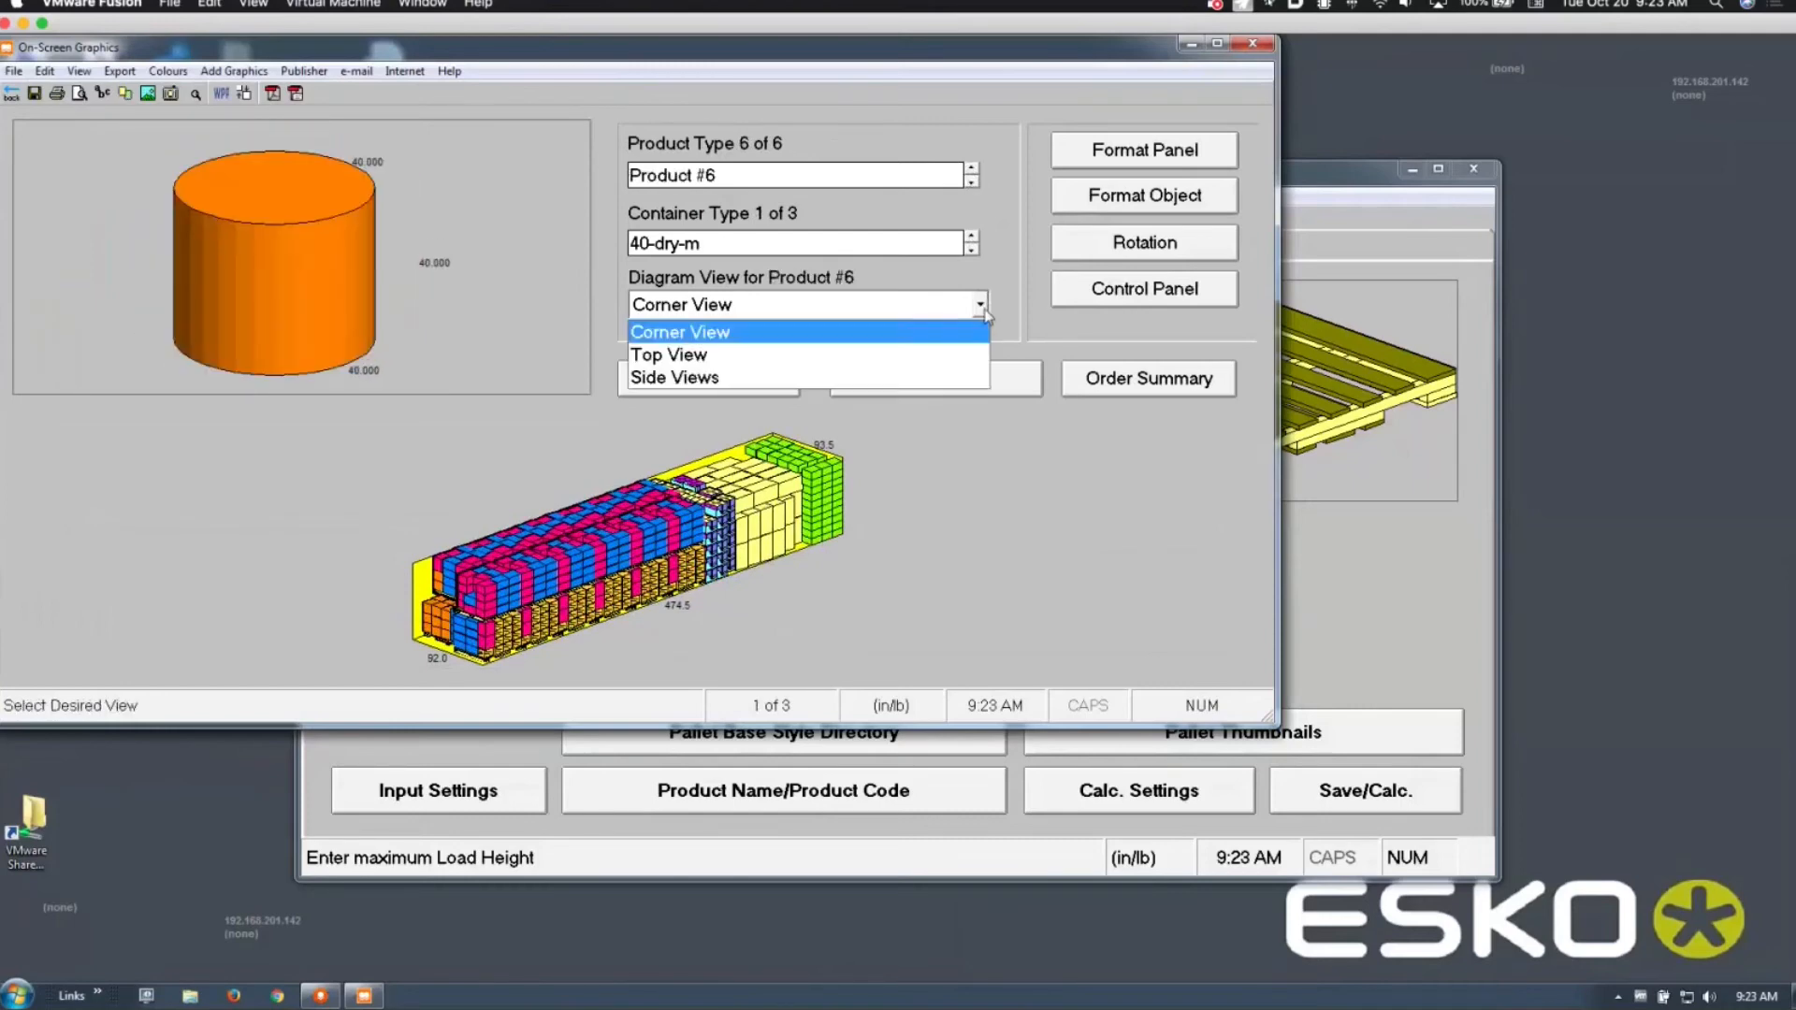
{"action": "left_click", "coordinate": [968, 378]}
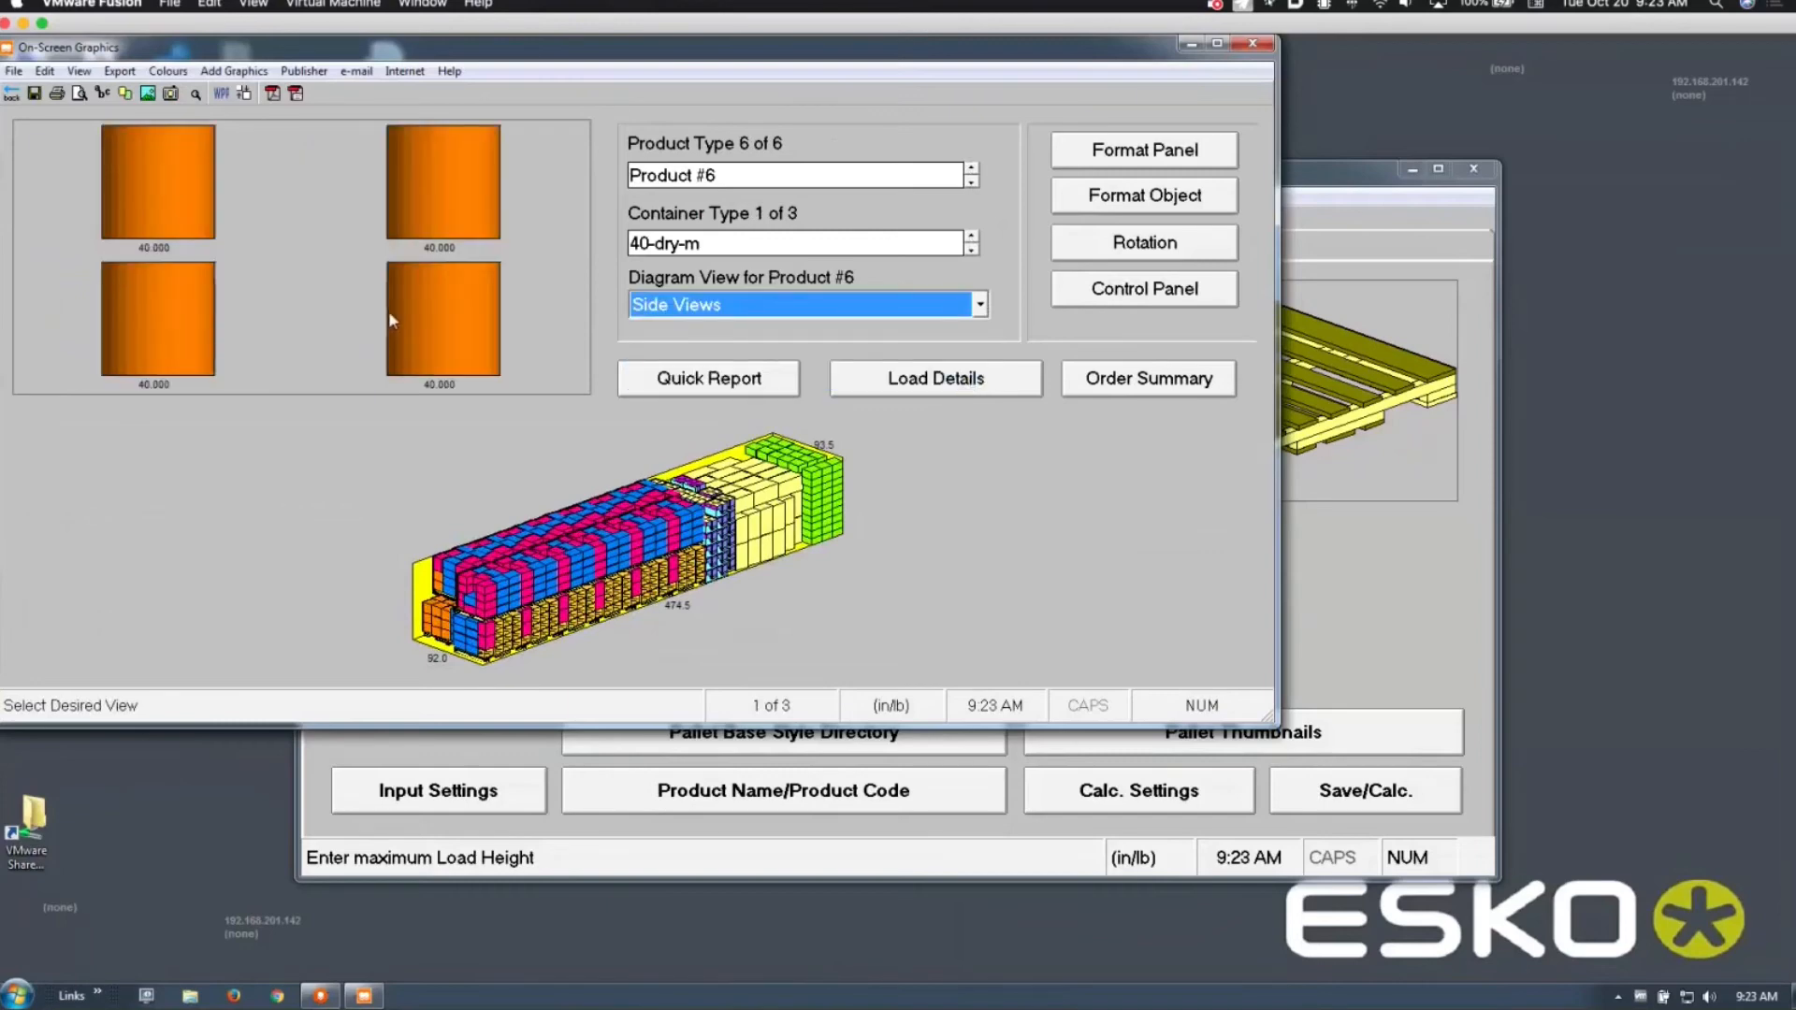
Step: Show the build-up views of the first 40-dry-m container's load
{"action": "left_click", "coordinate": [741, 487]}
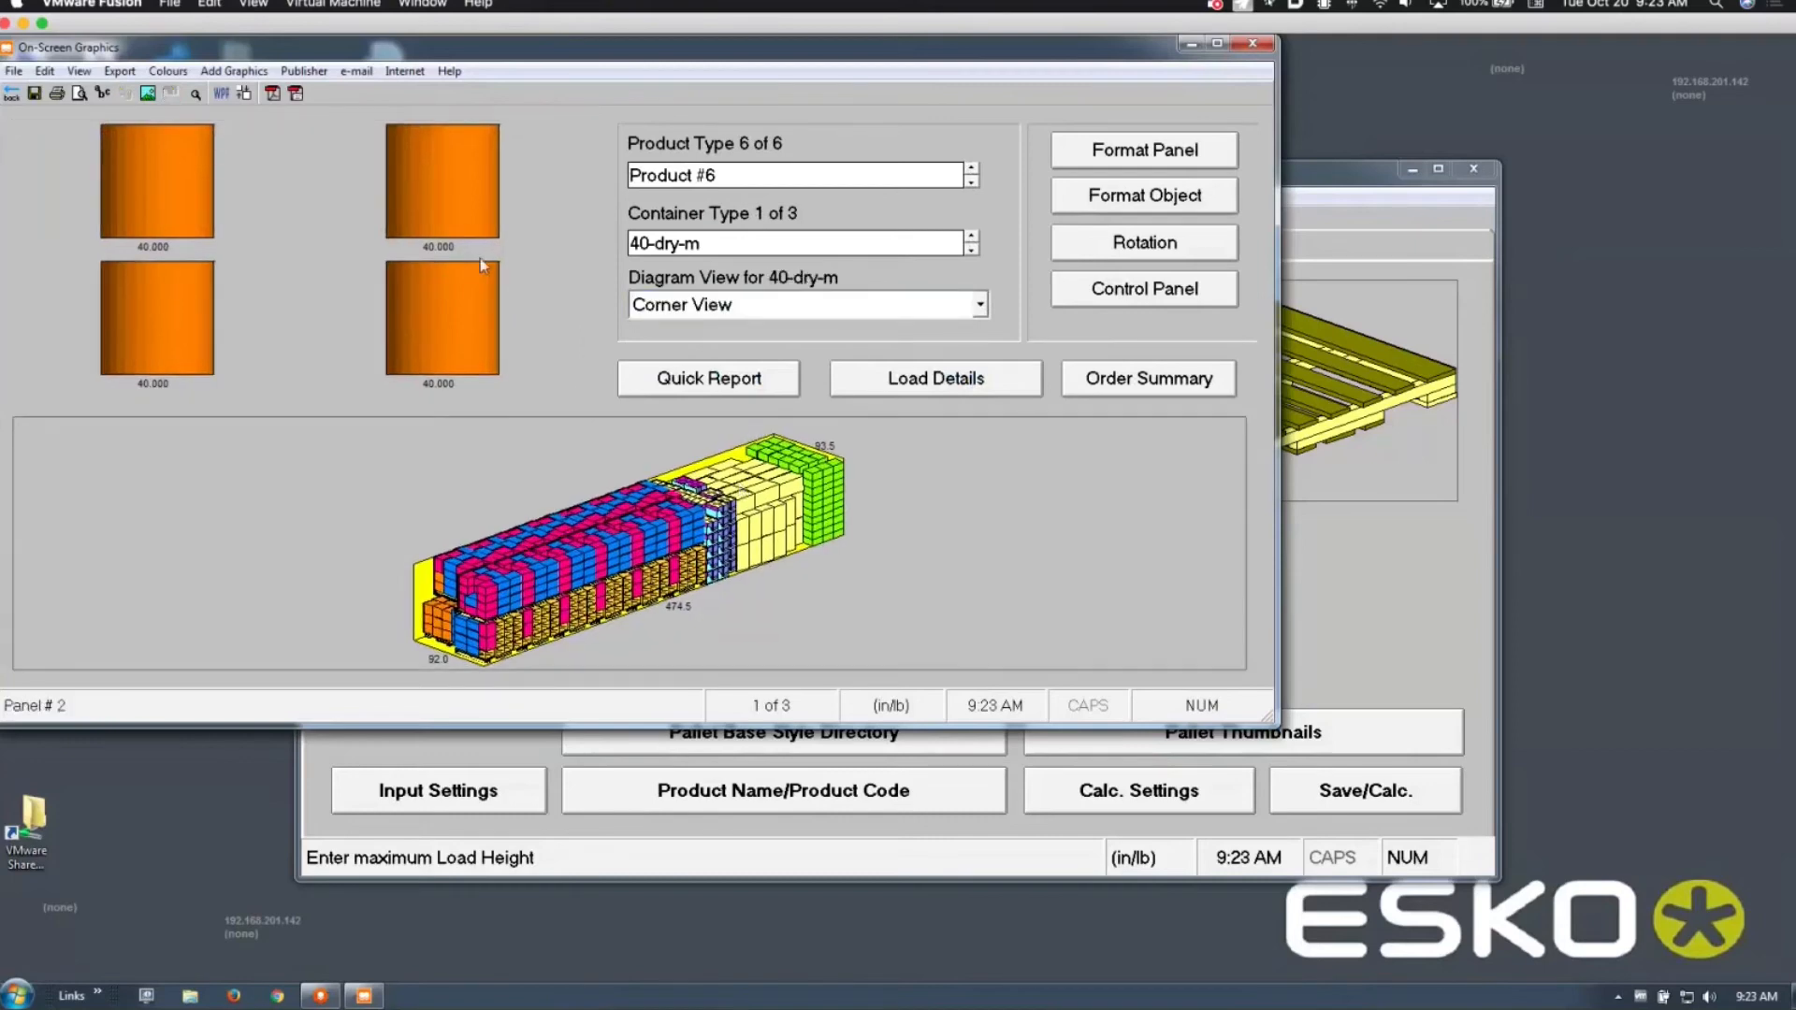
{"action": "right_click", "coordinate": [680, 528]}
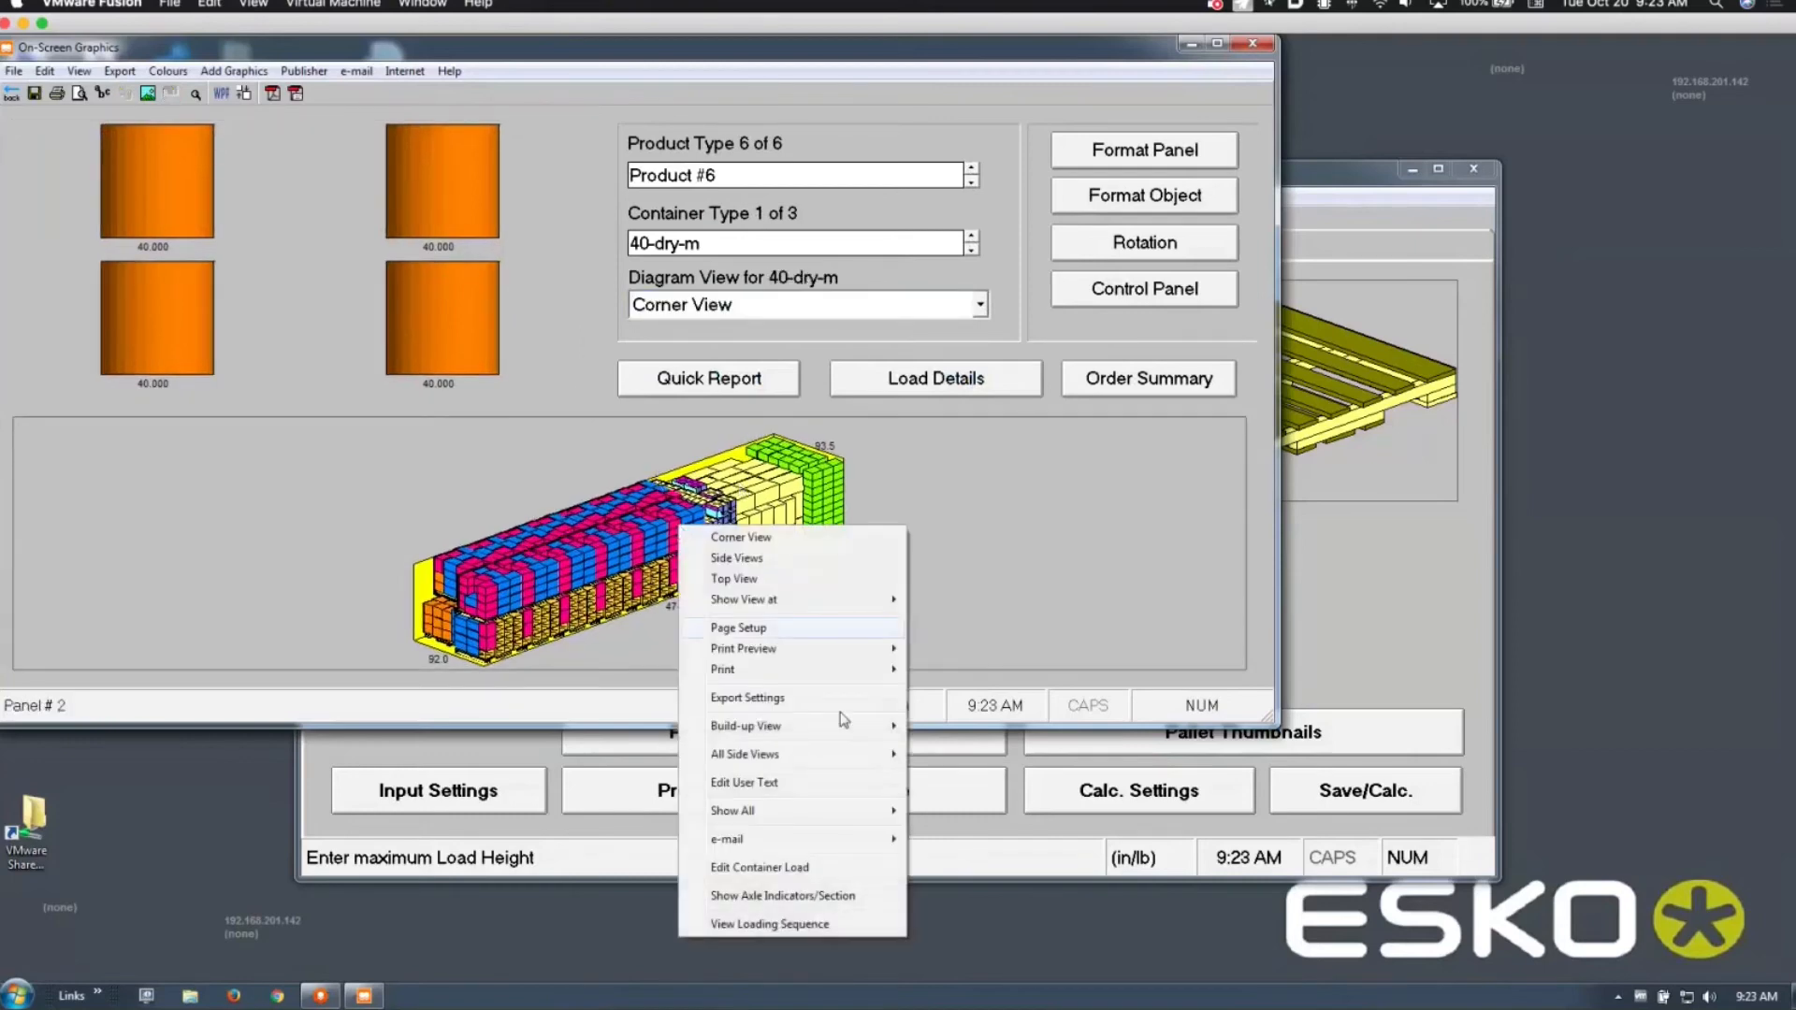
{"action": "mouse_move", "coordinate": [839, 728]}
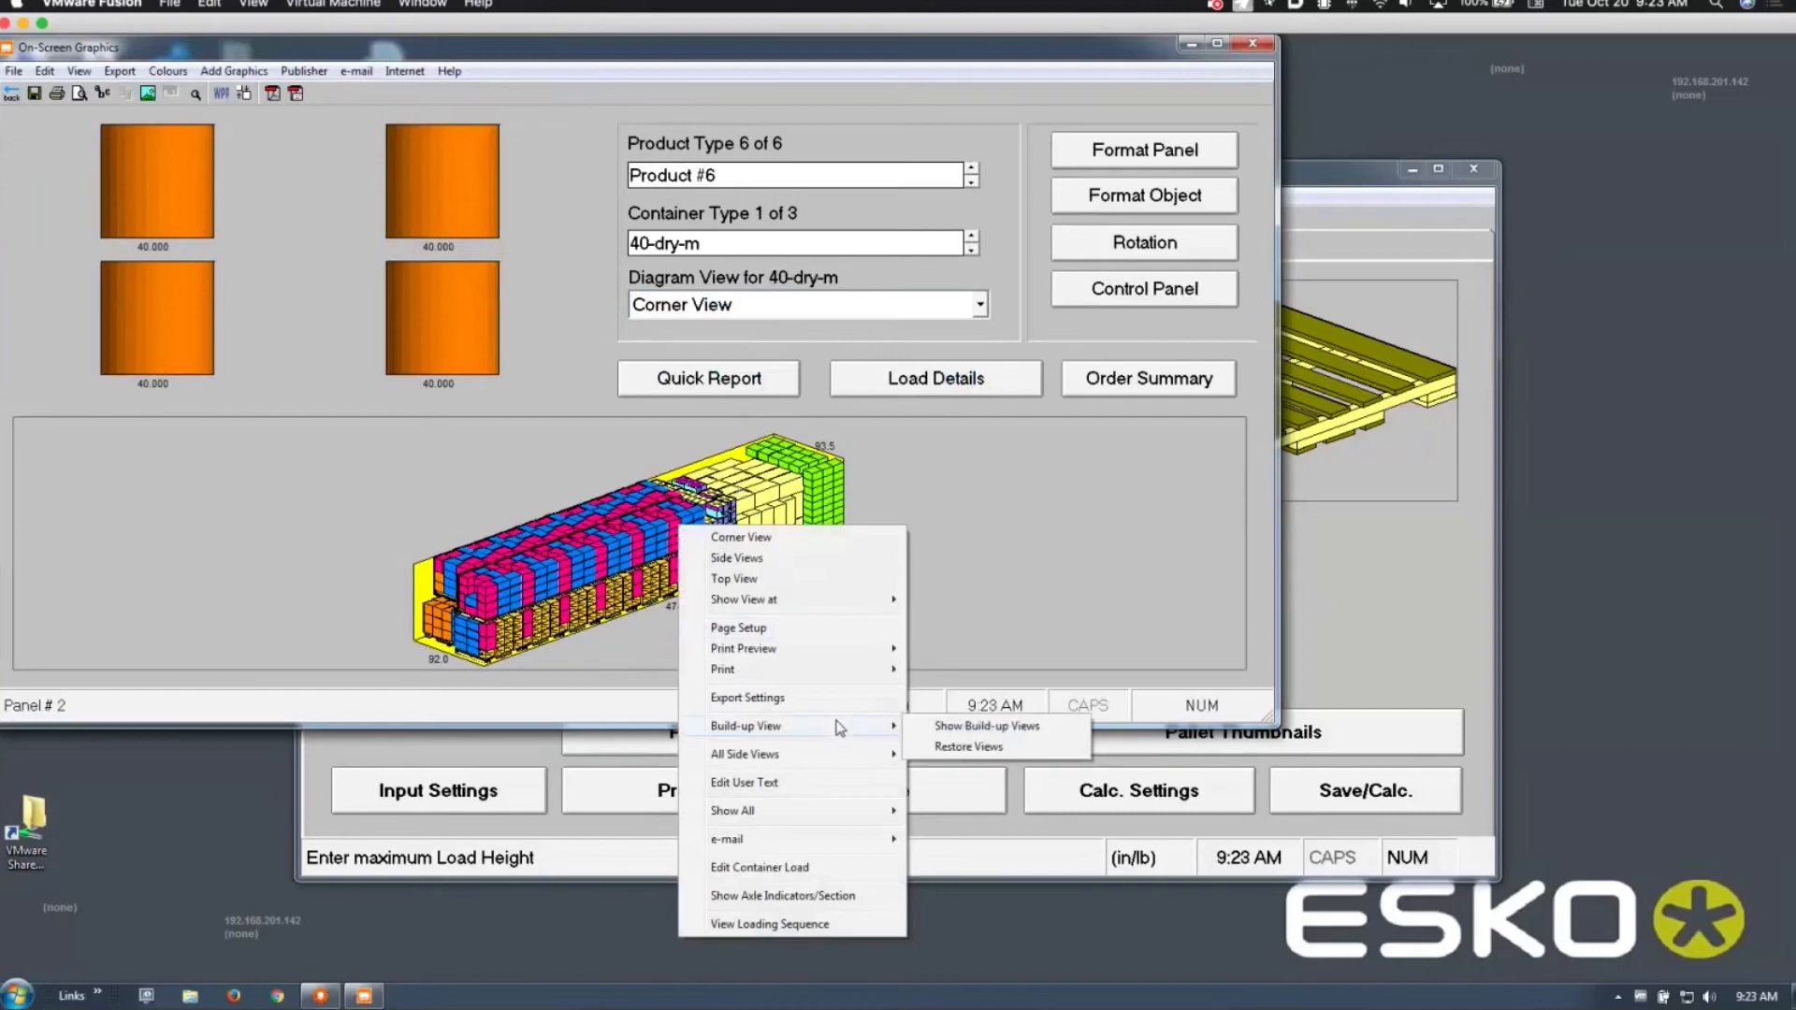
{"action": "left_click", "coordinate": [1025, 730]}
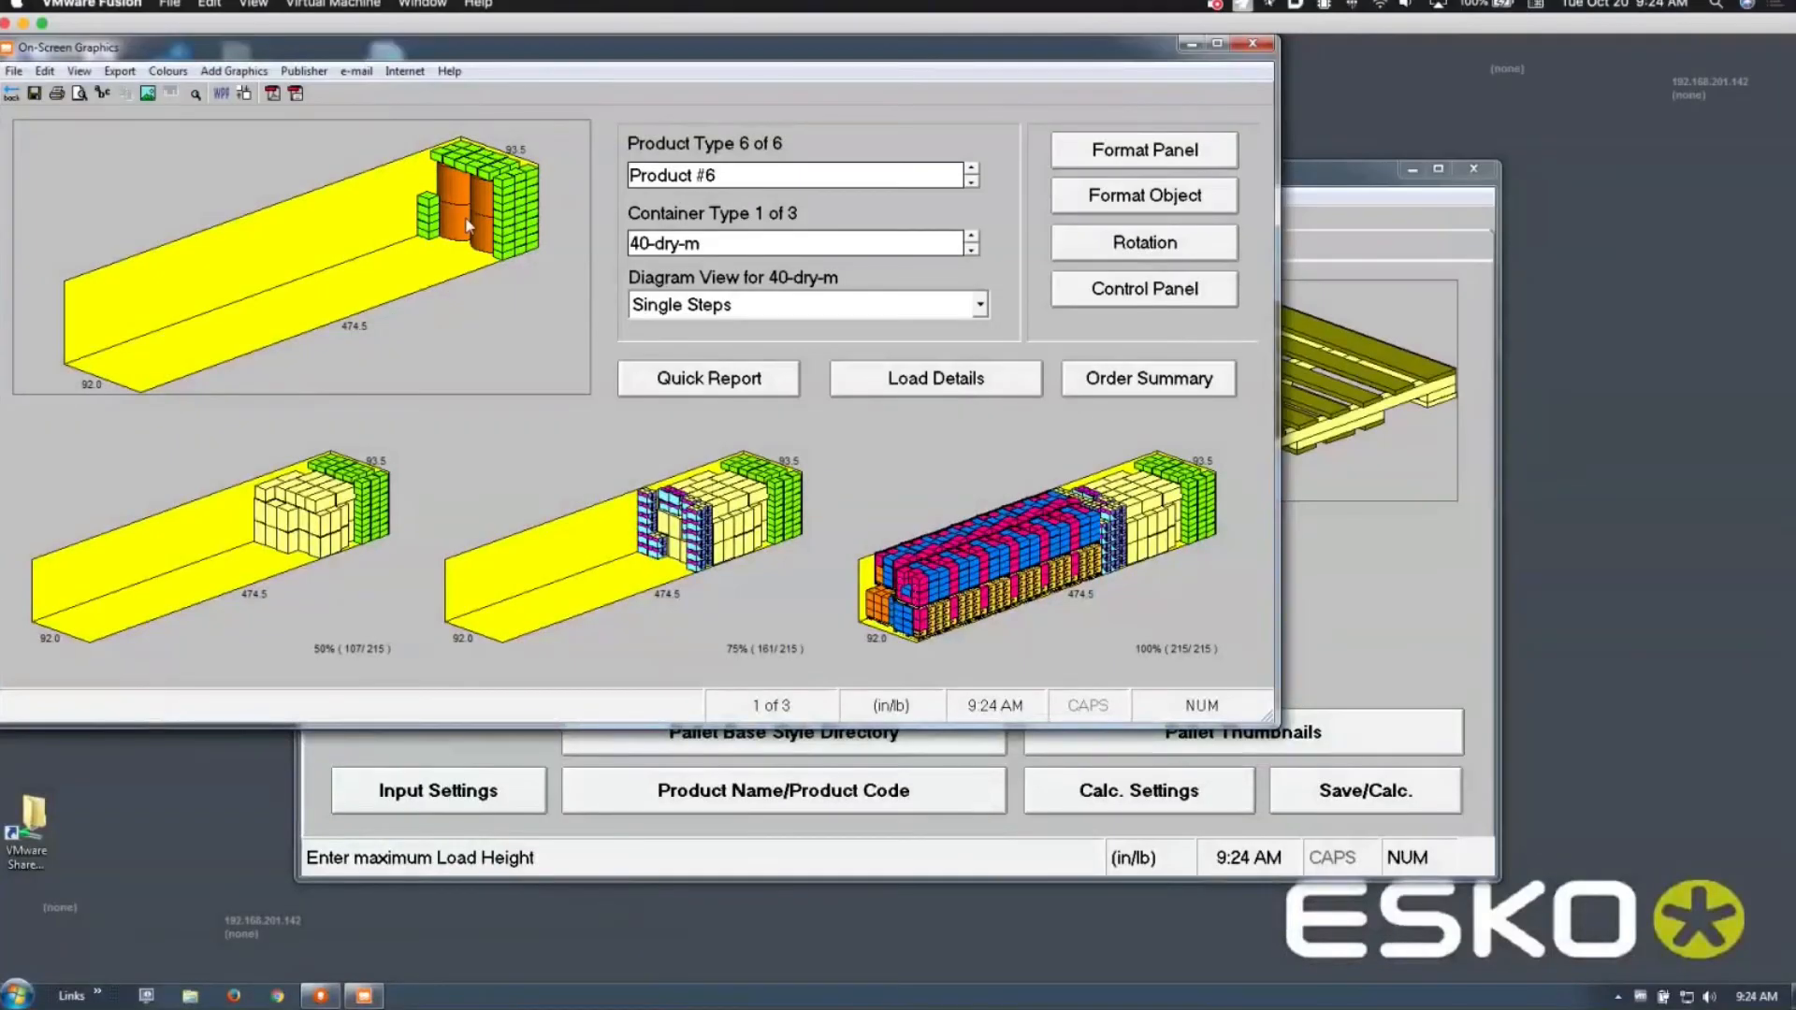
Step: Return to the product list, edit the drum's sequence in its loading rules and accept the product edit
{"action": "left_click", "coordinate": [12, 94]}
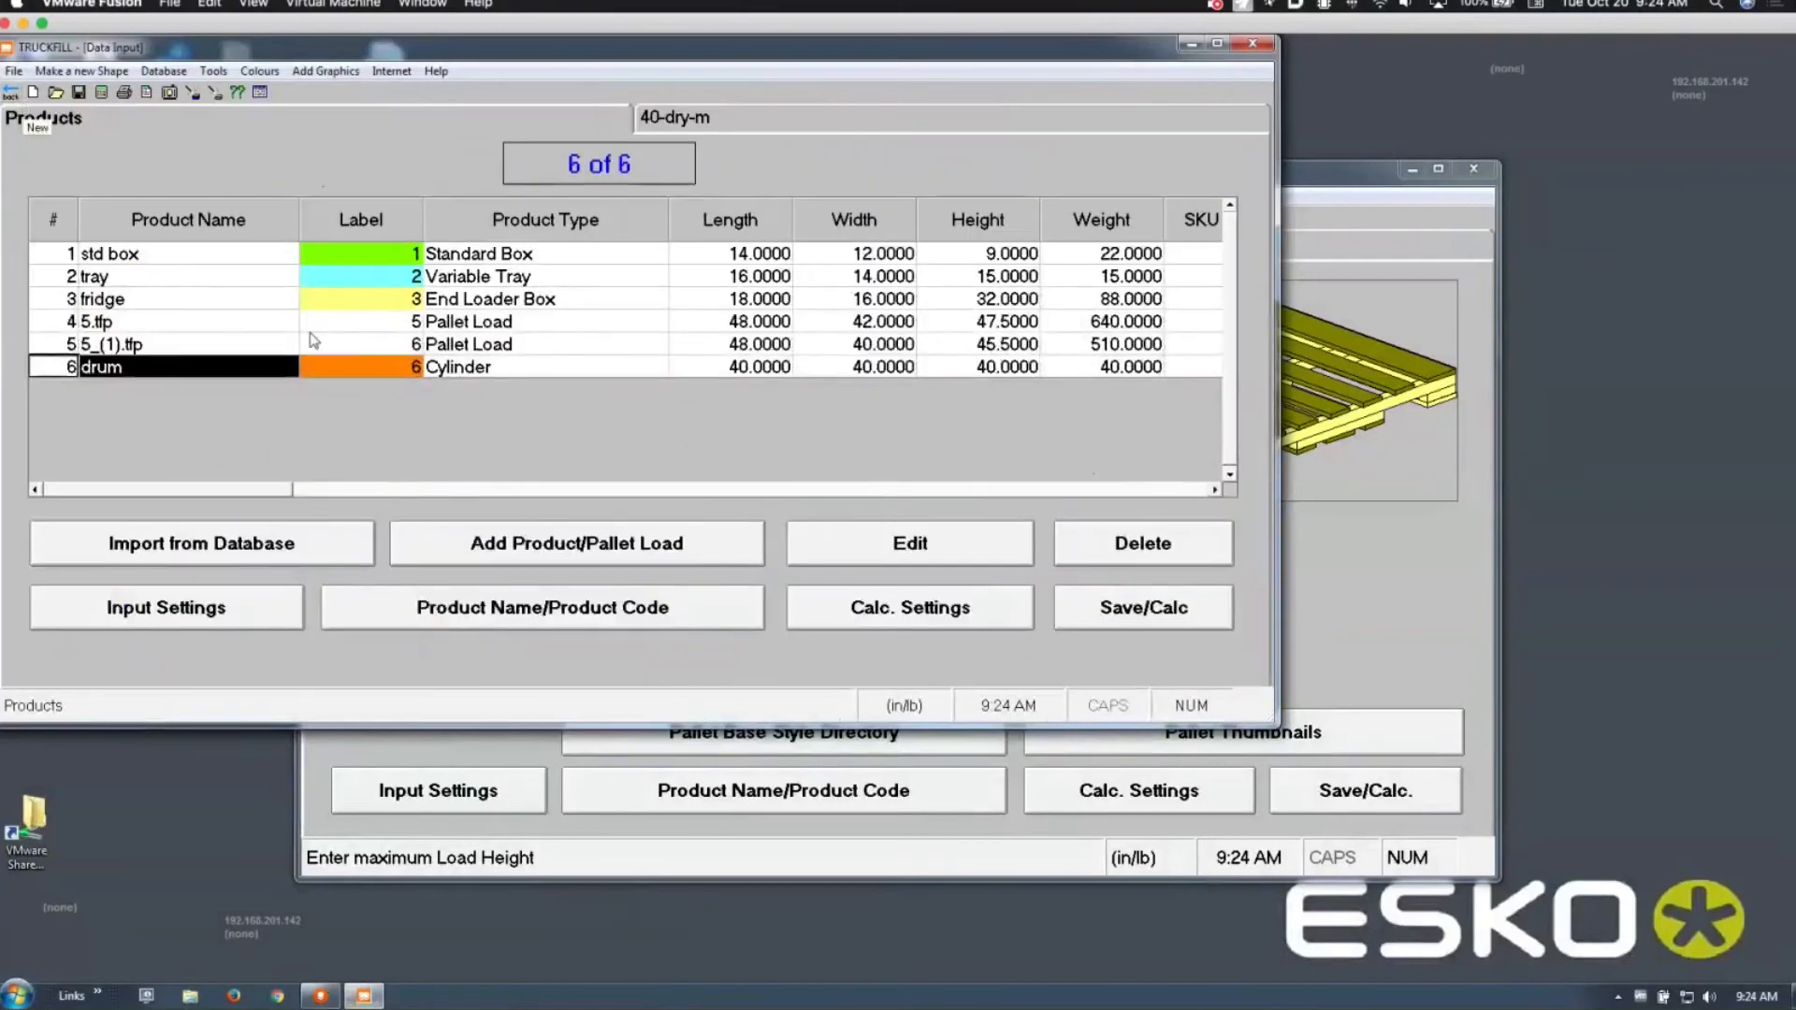
{"action": "left_click", "coordinate": [569, 490]}
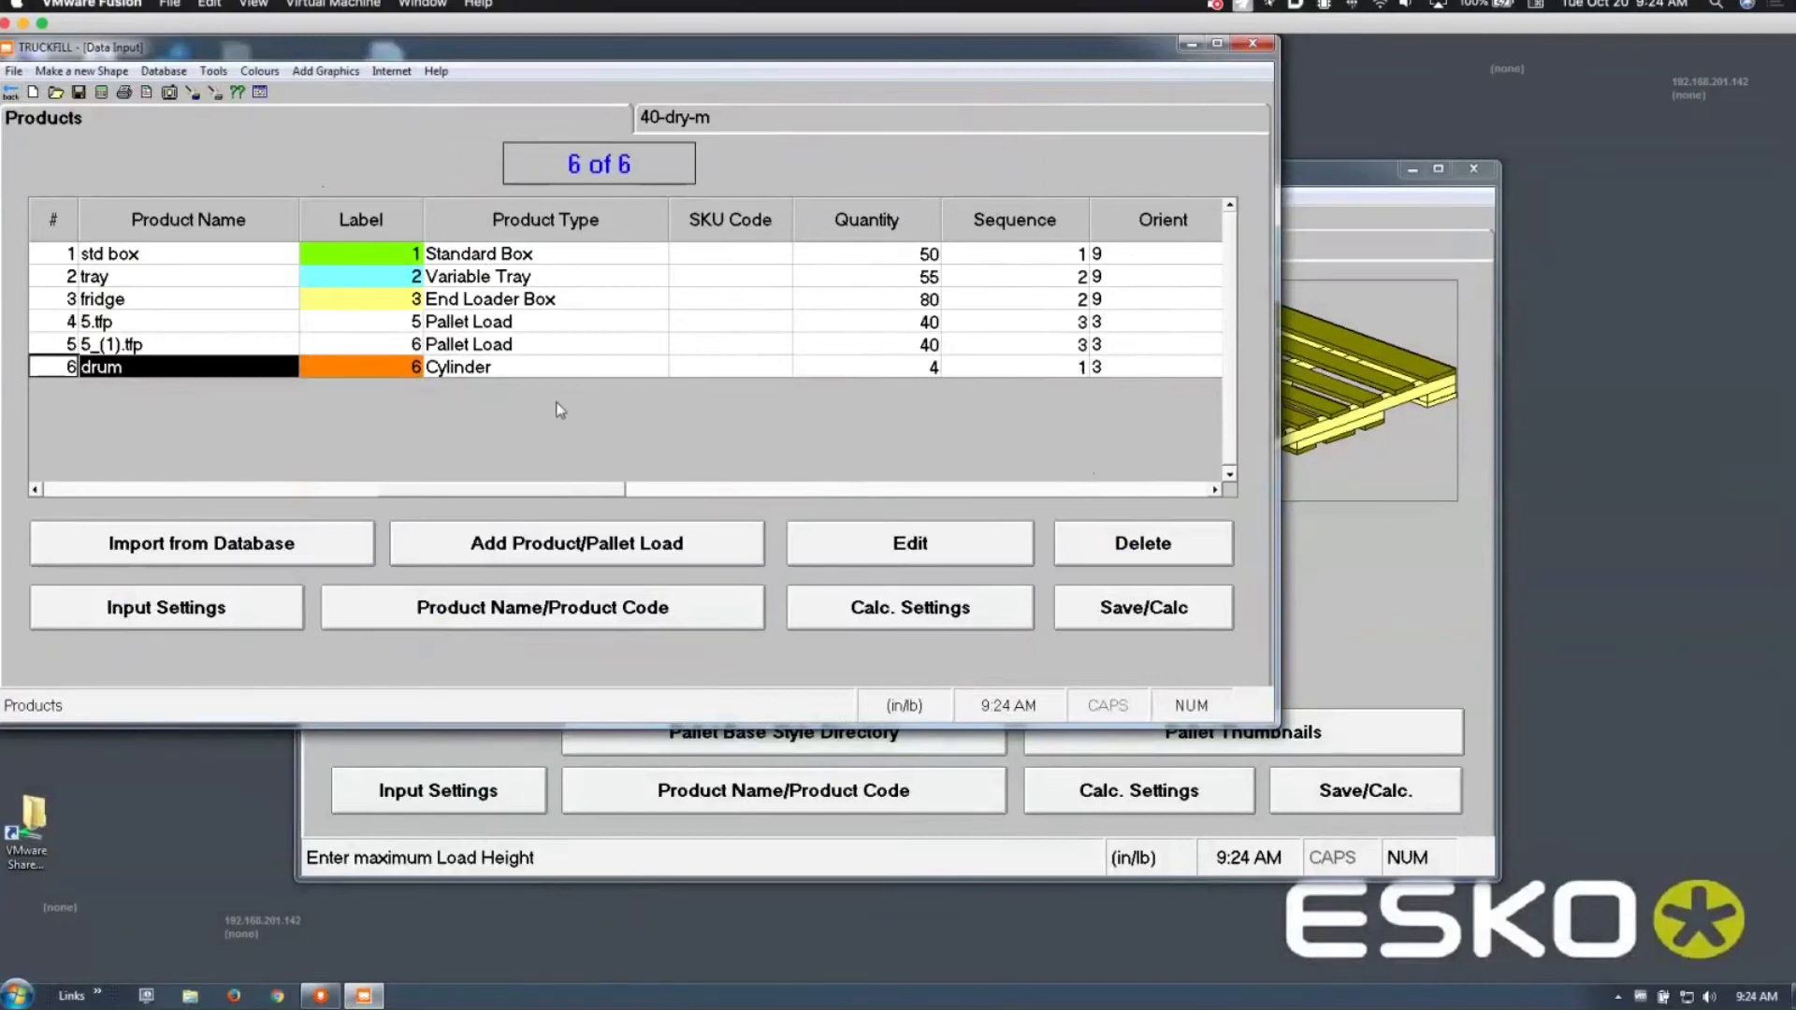
{"action": "left_click", "coordinate": [832, 537]}
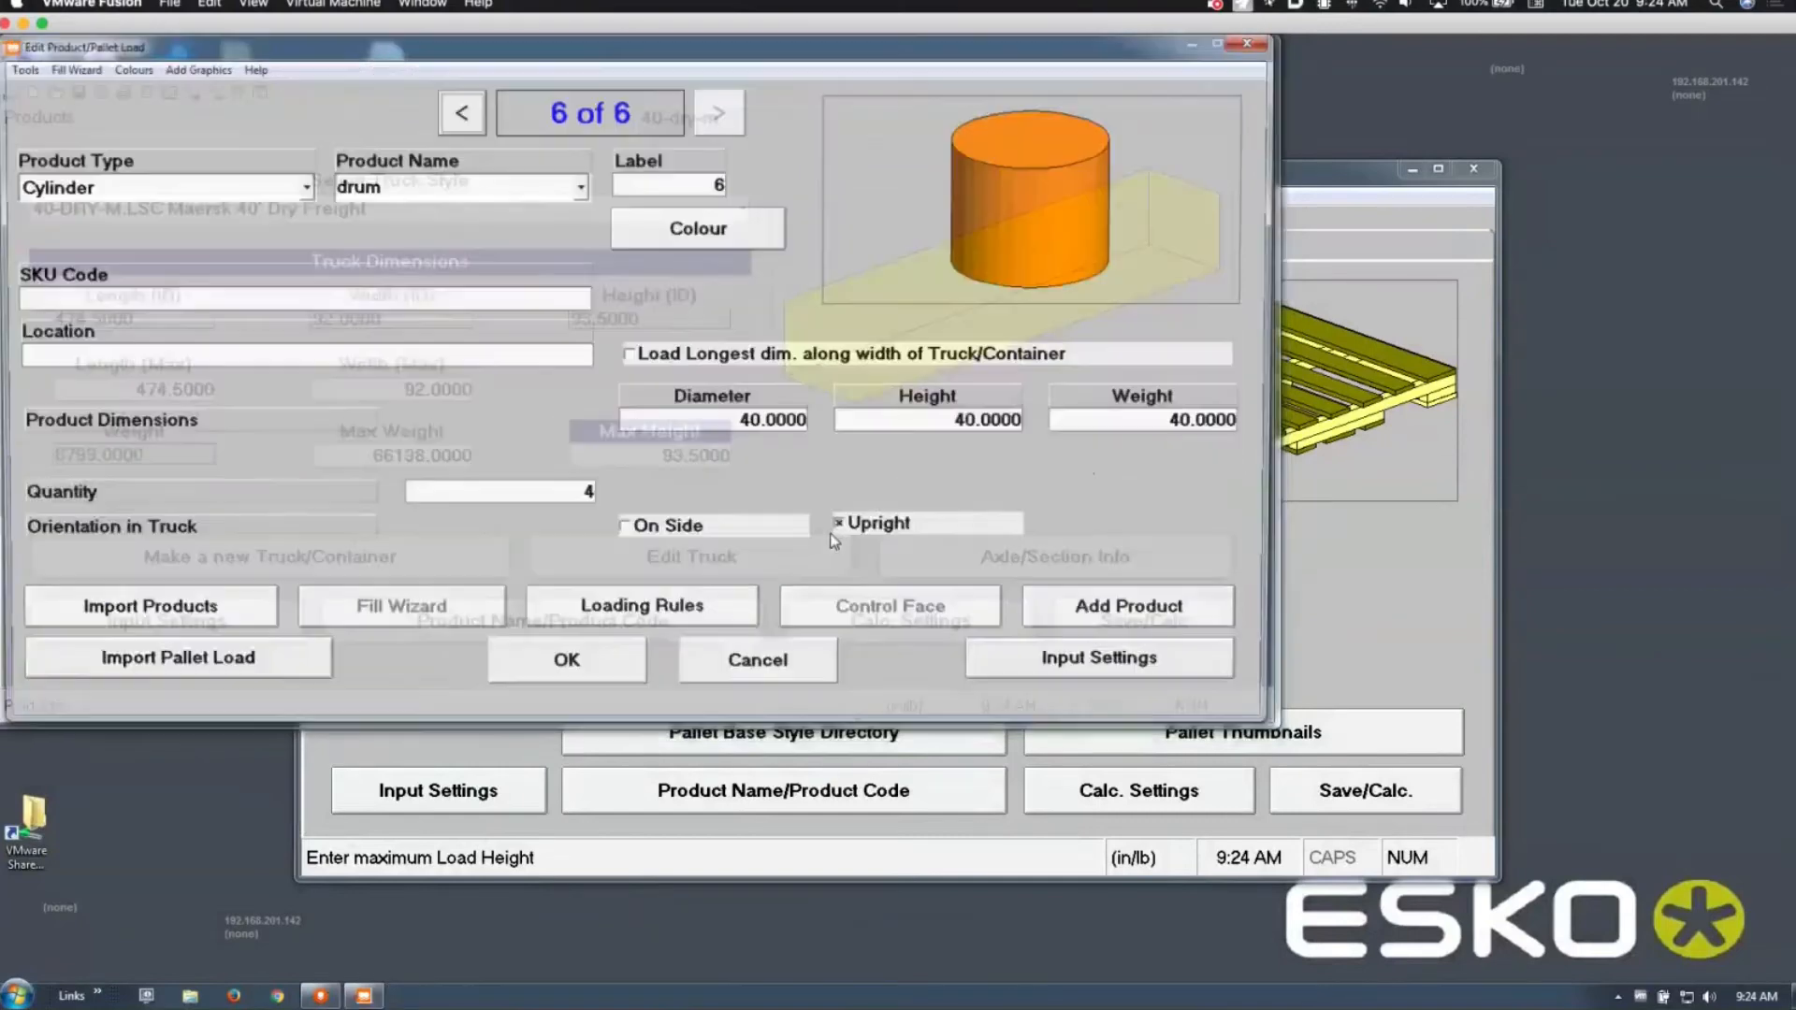
{"action": "left_click", "coordinate": [664, 613]}
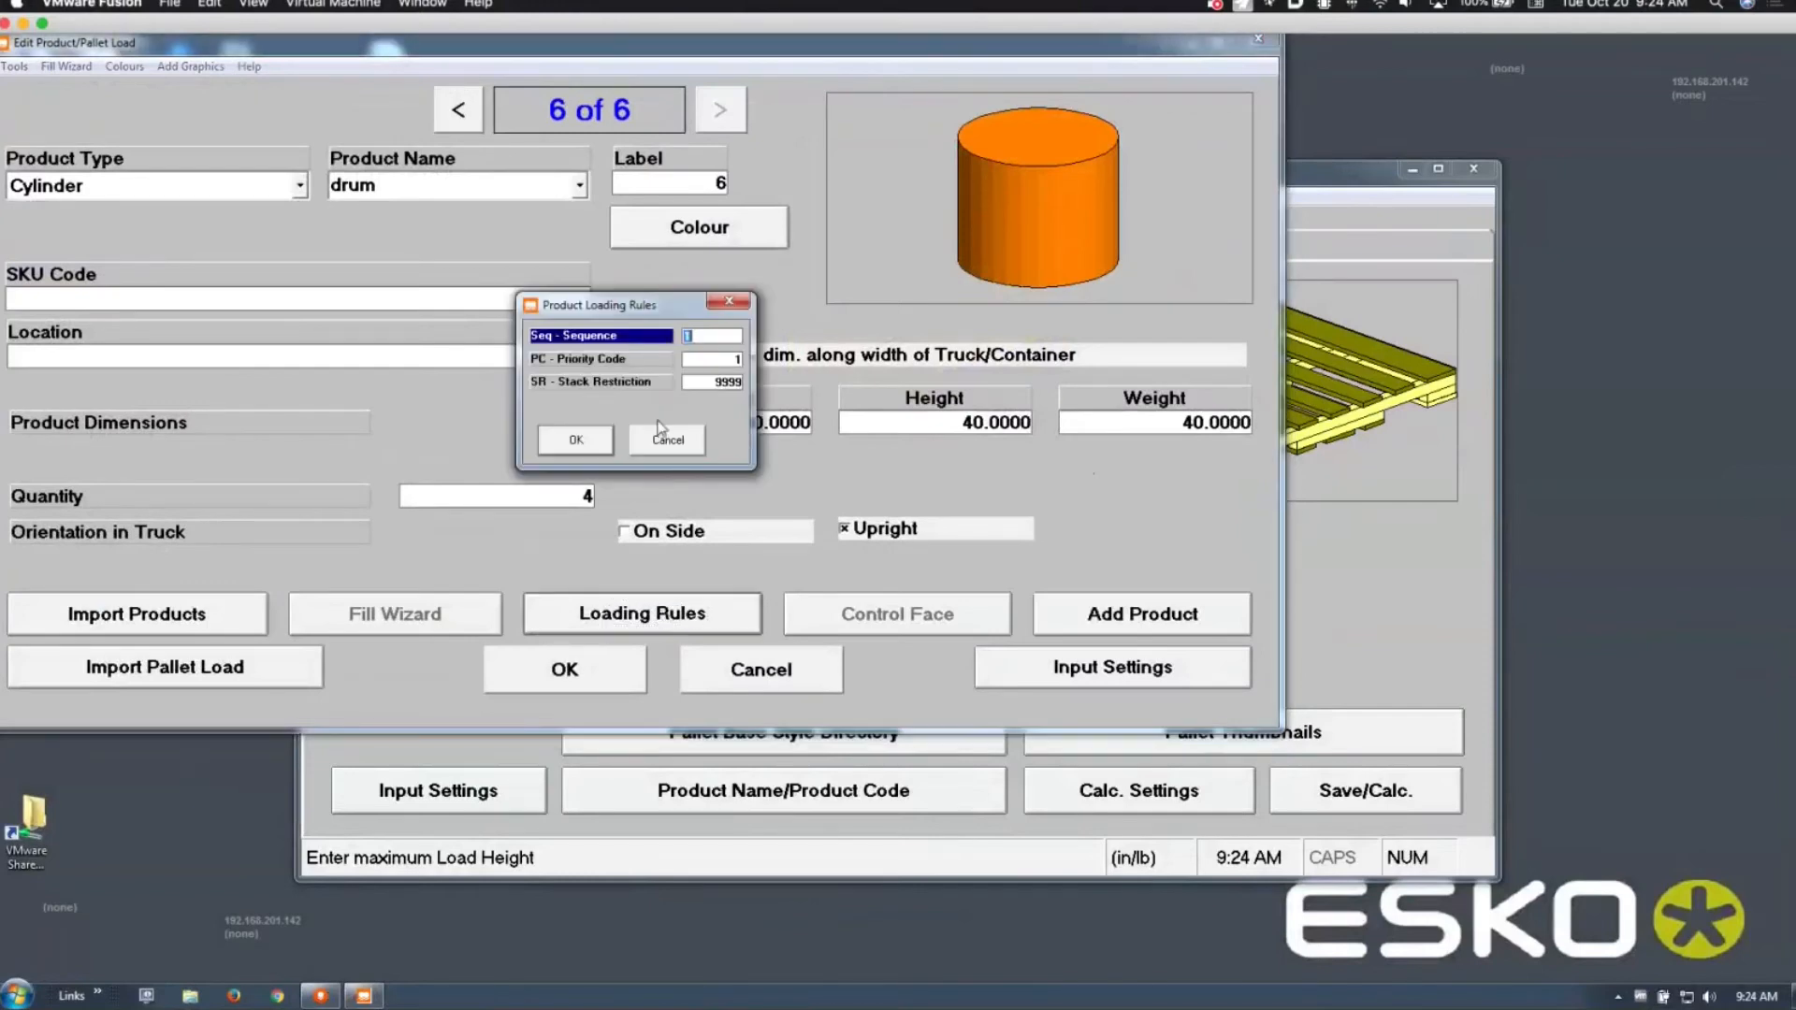
{"action": "left_click", "coordinate": [570, 445]}
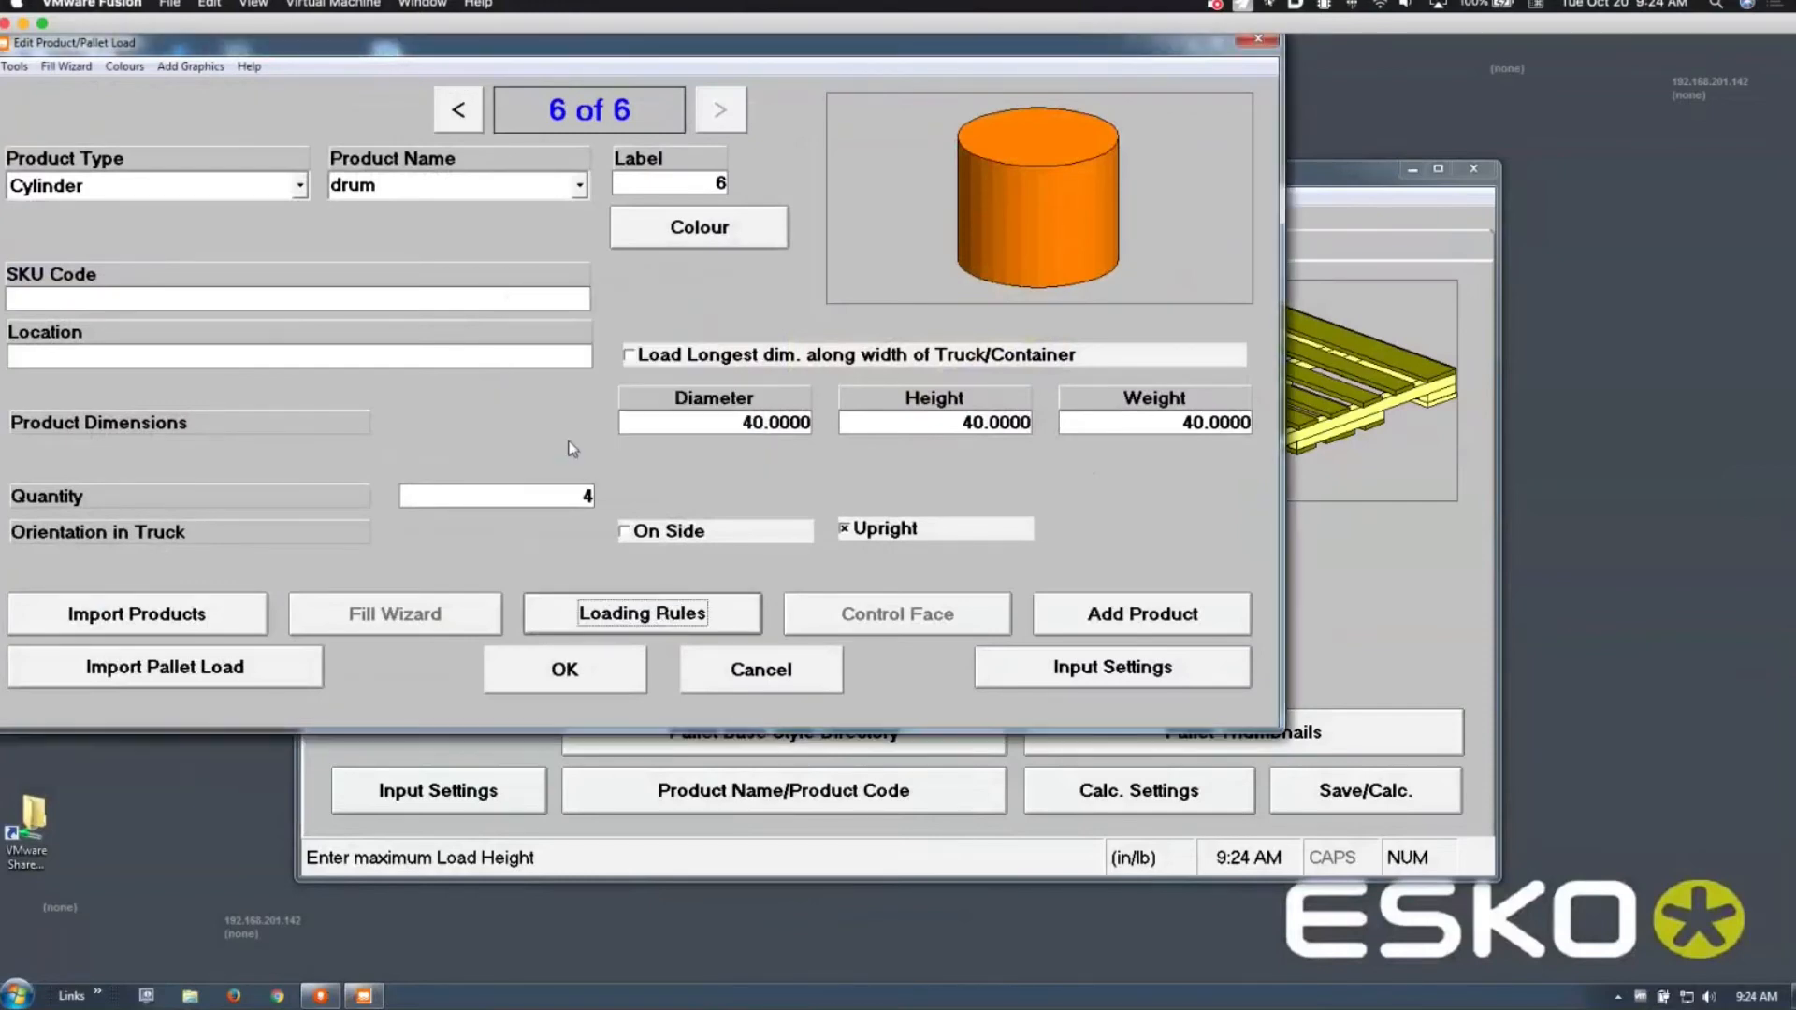
{"action": "left_click", "coordinate": [564, 670]}
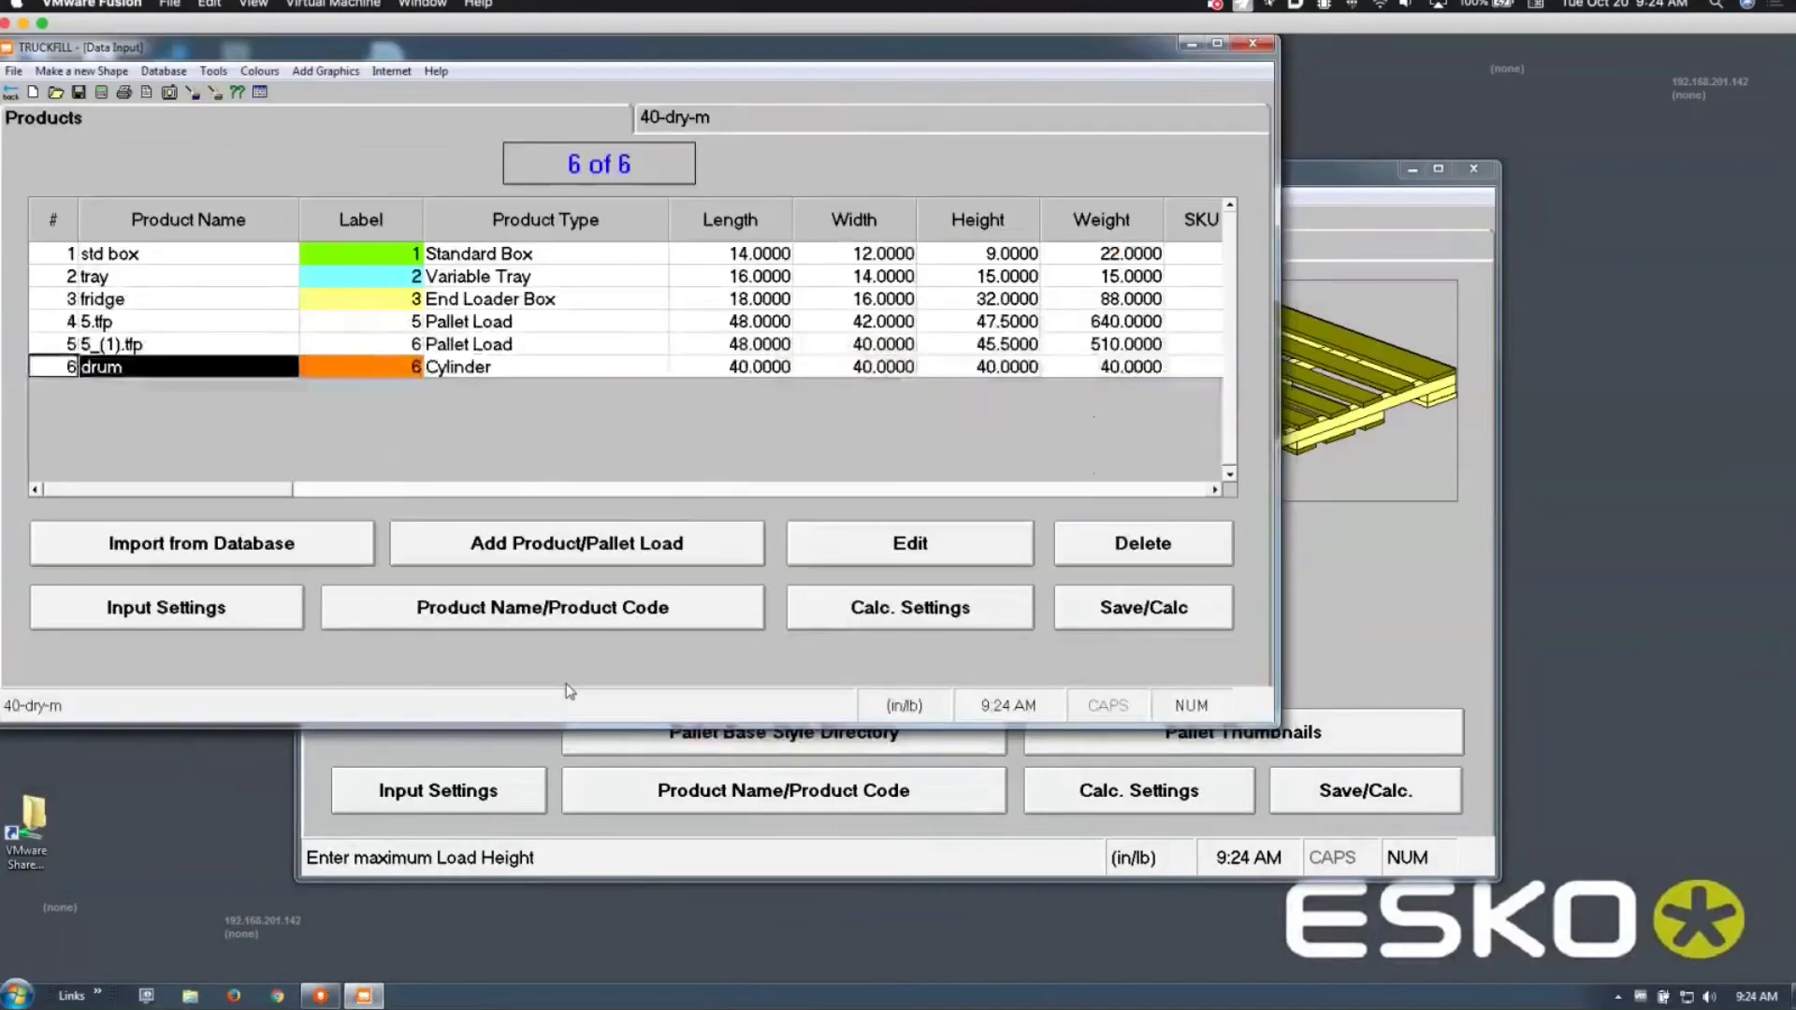
Step: Recalculate the container load and step through the corner views of all three containers
{"action": "left_click", "coordinate": [104, 96]}
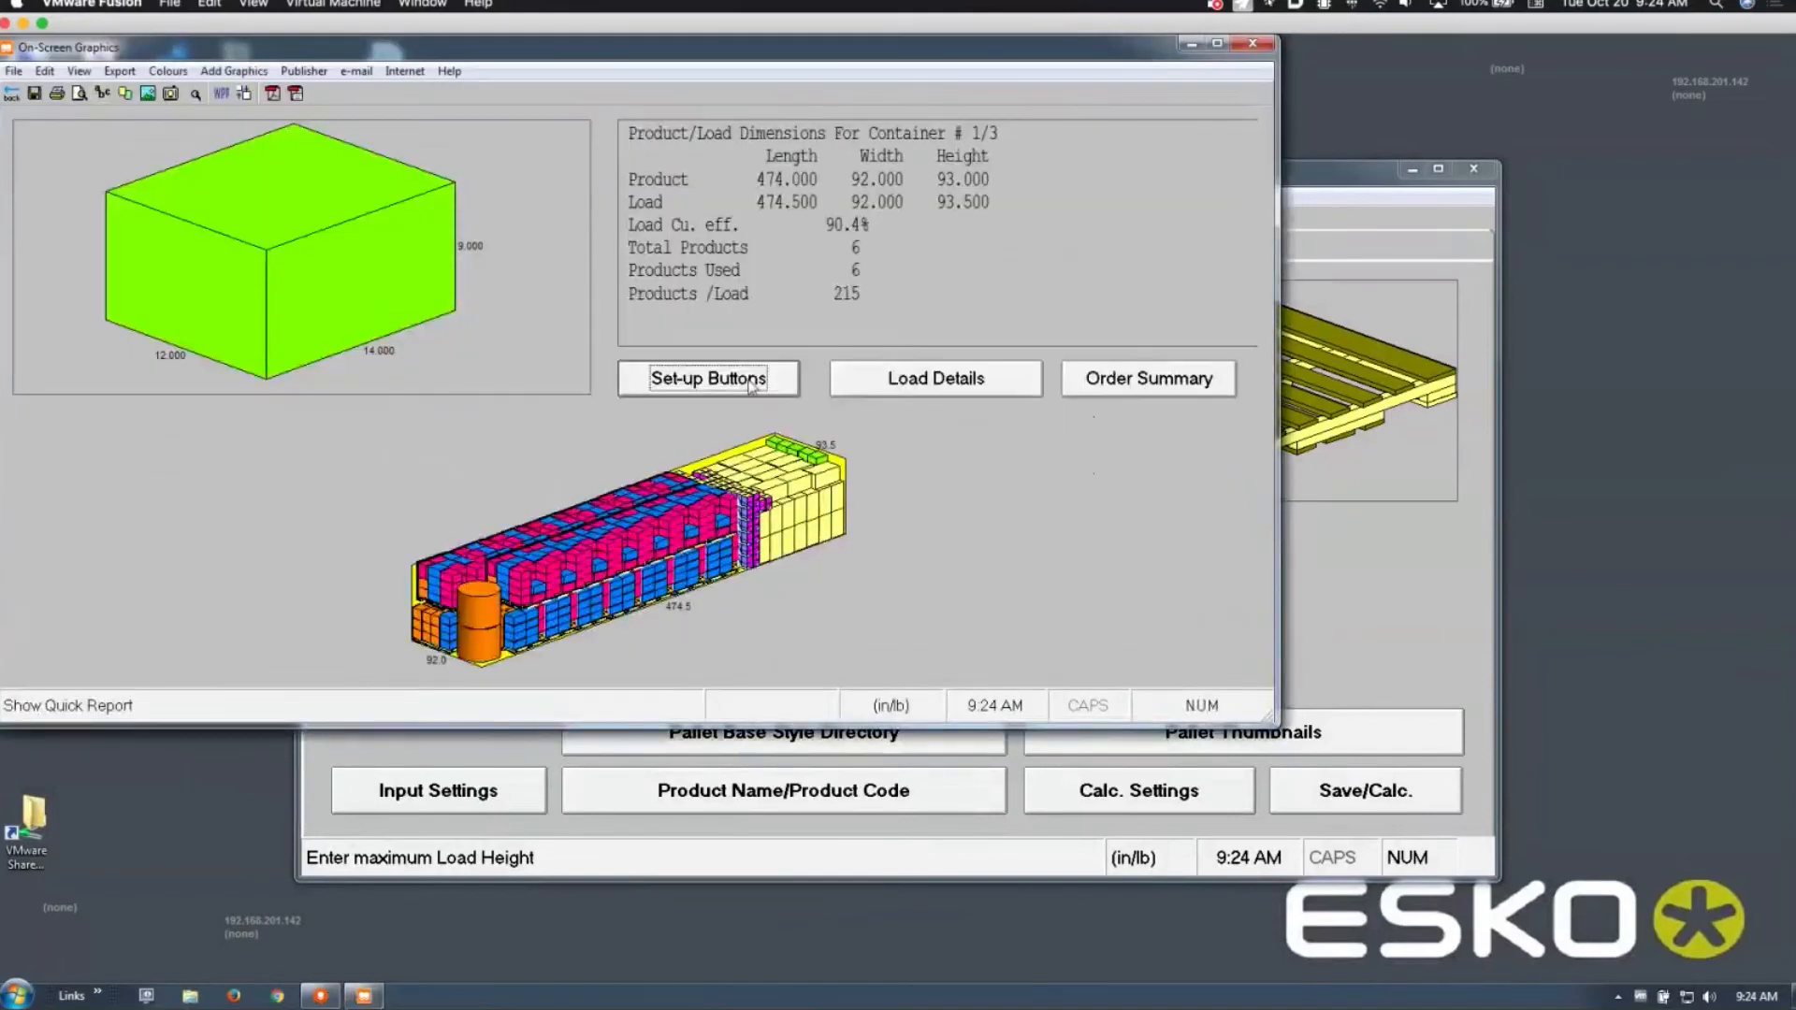
{"action": "left_click", "coordinate": [679, 519]}
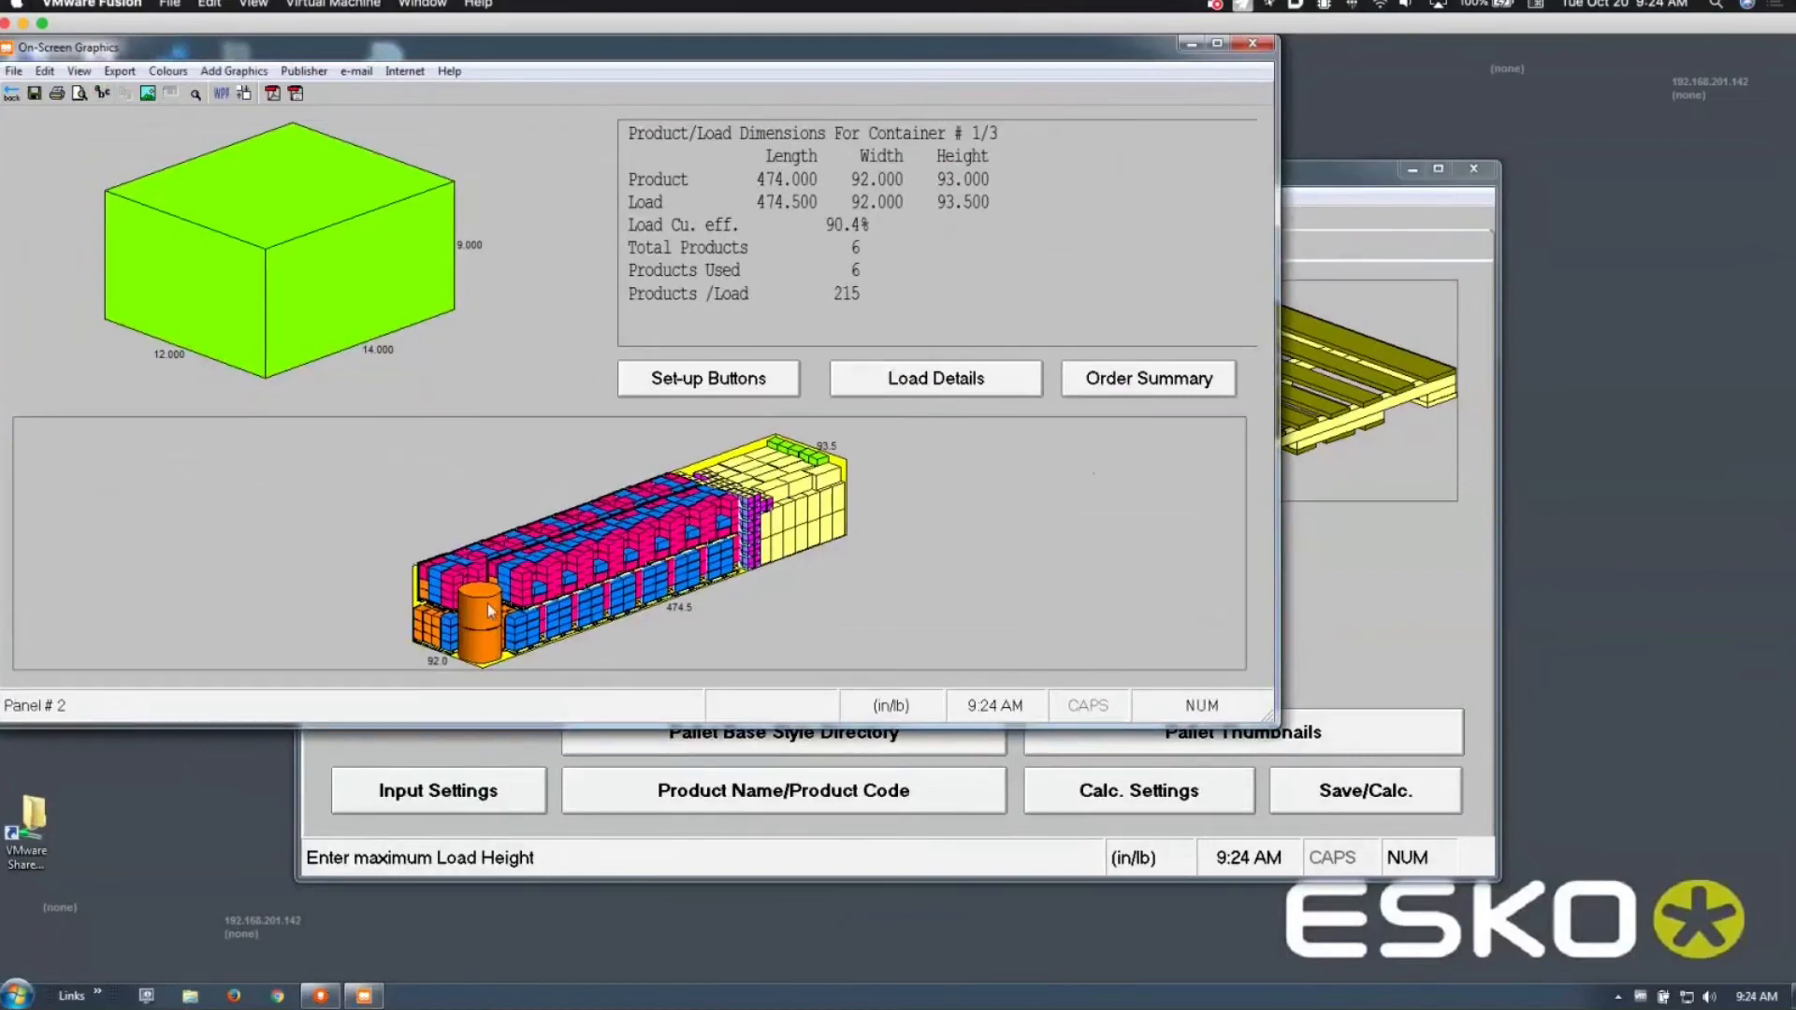
{"action": "left_click", "coordinate": [712, 379]}
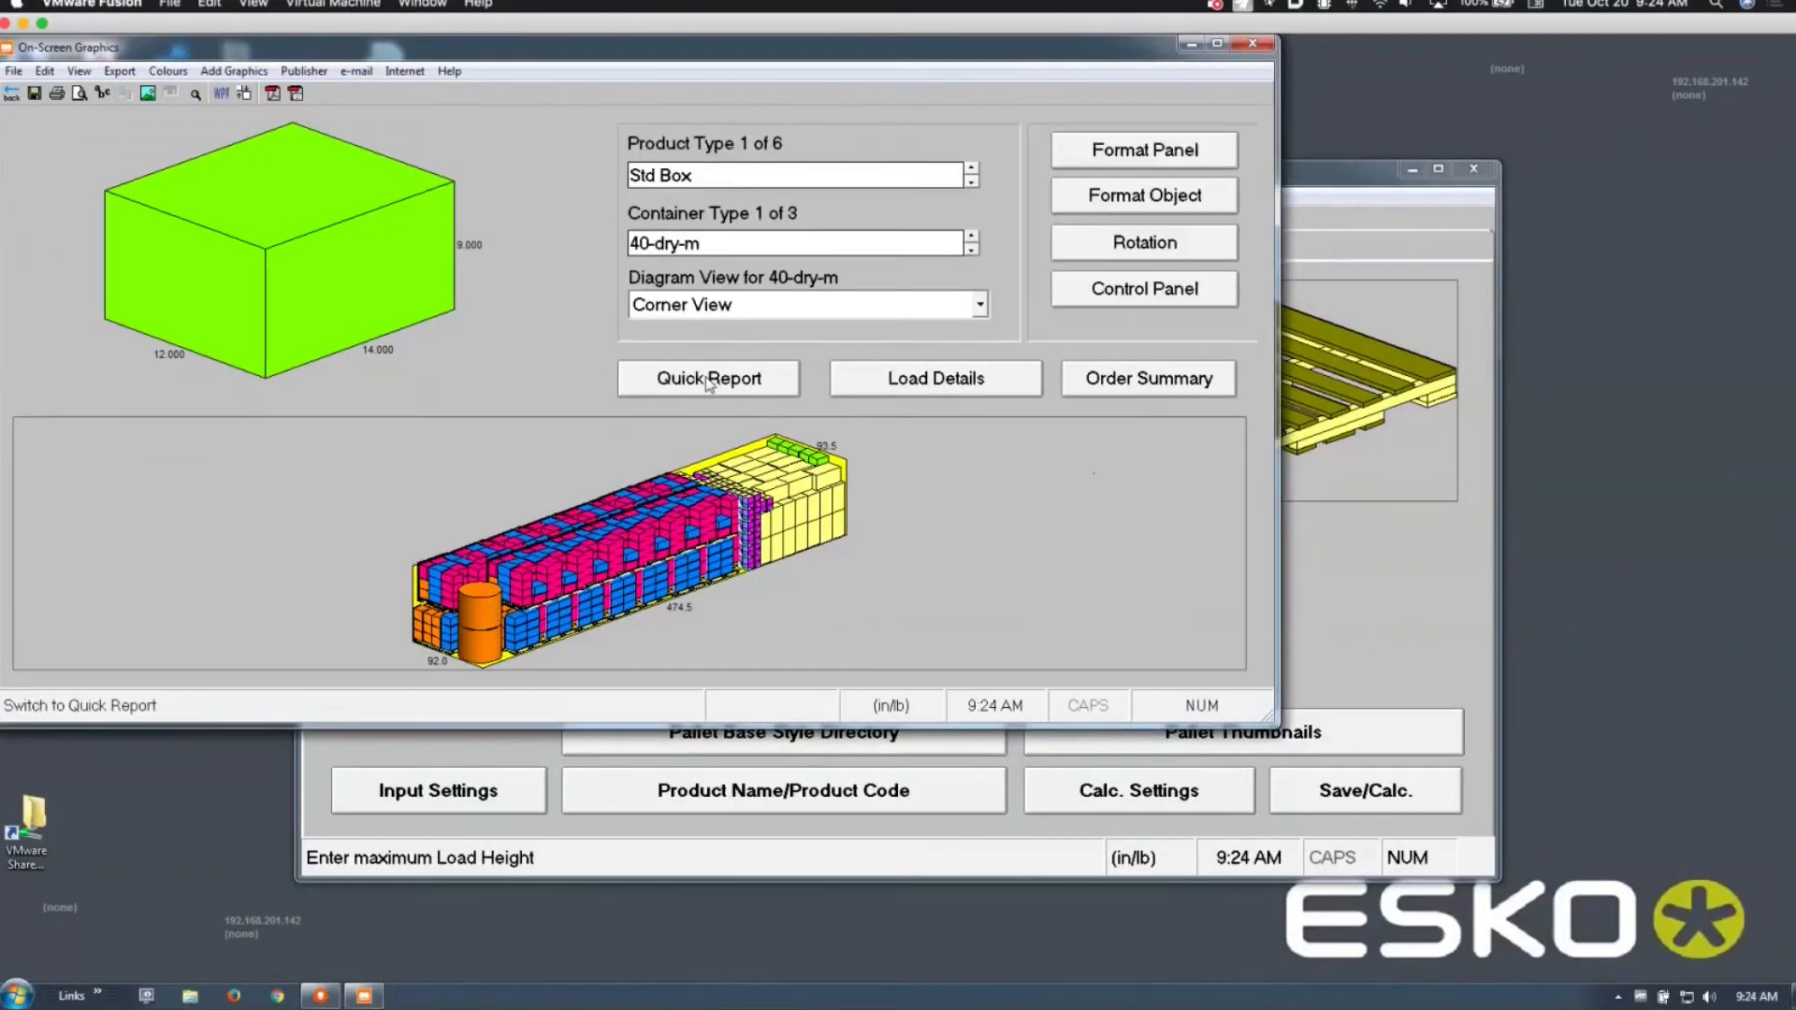
{"action": "left_click", "coordinate": [972, 237]}
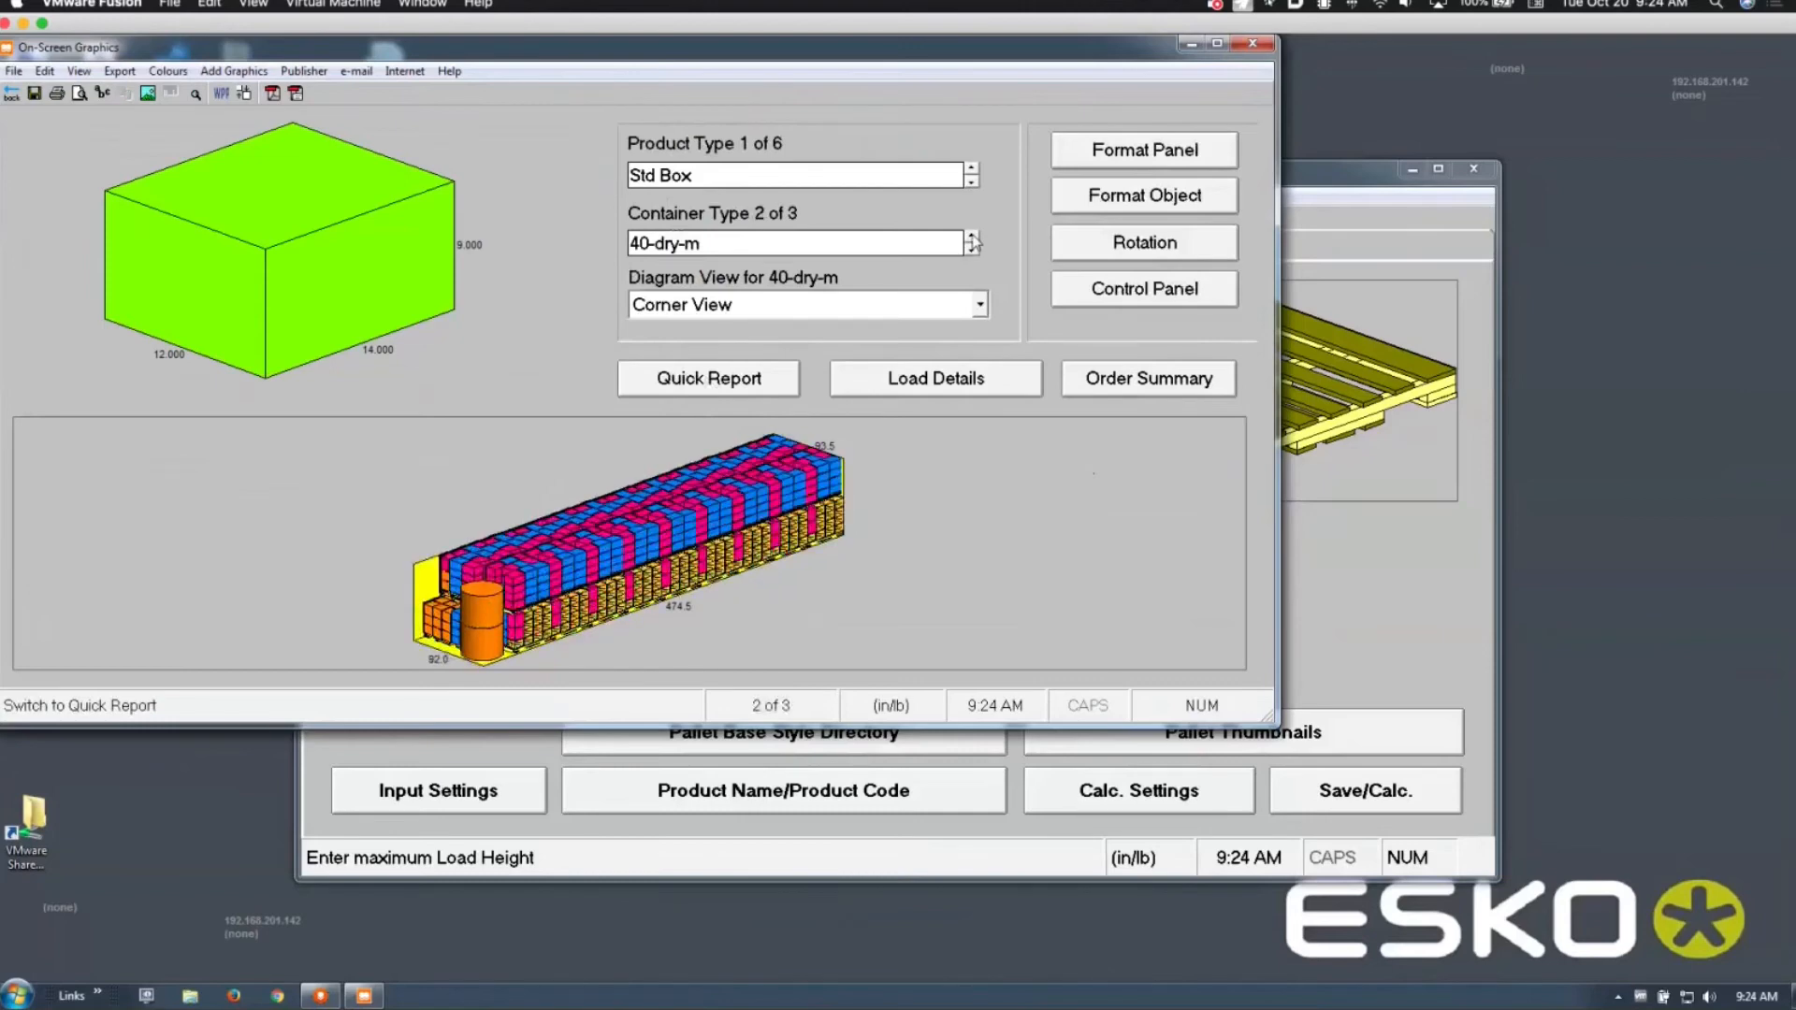
{"action": "left_click", "coordinate": [972, 237]}
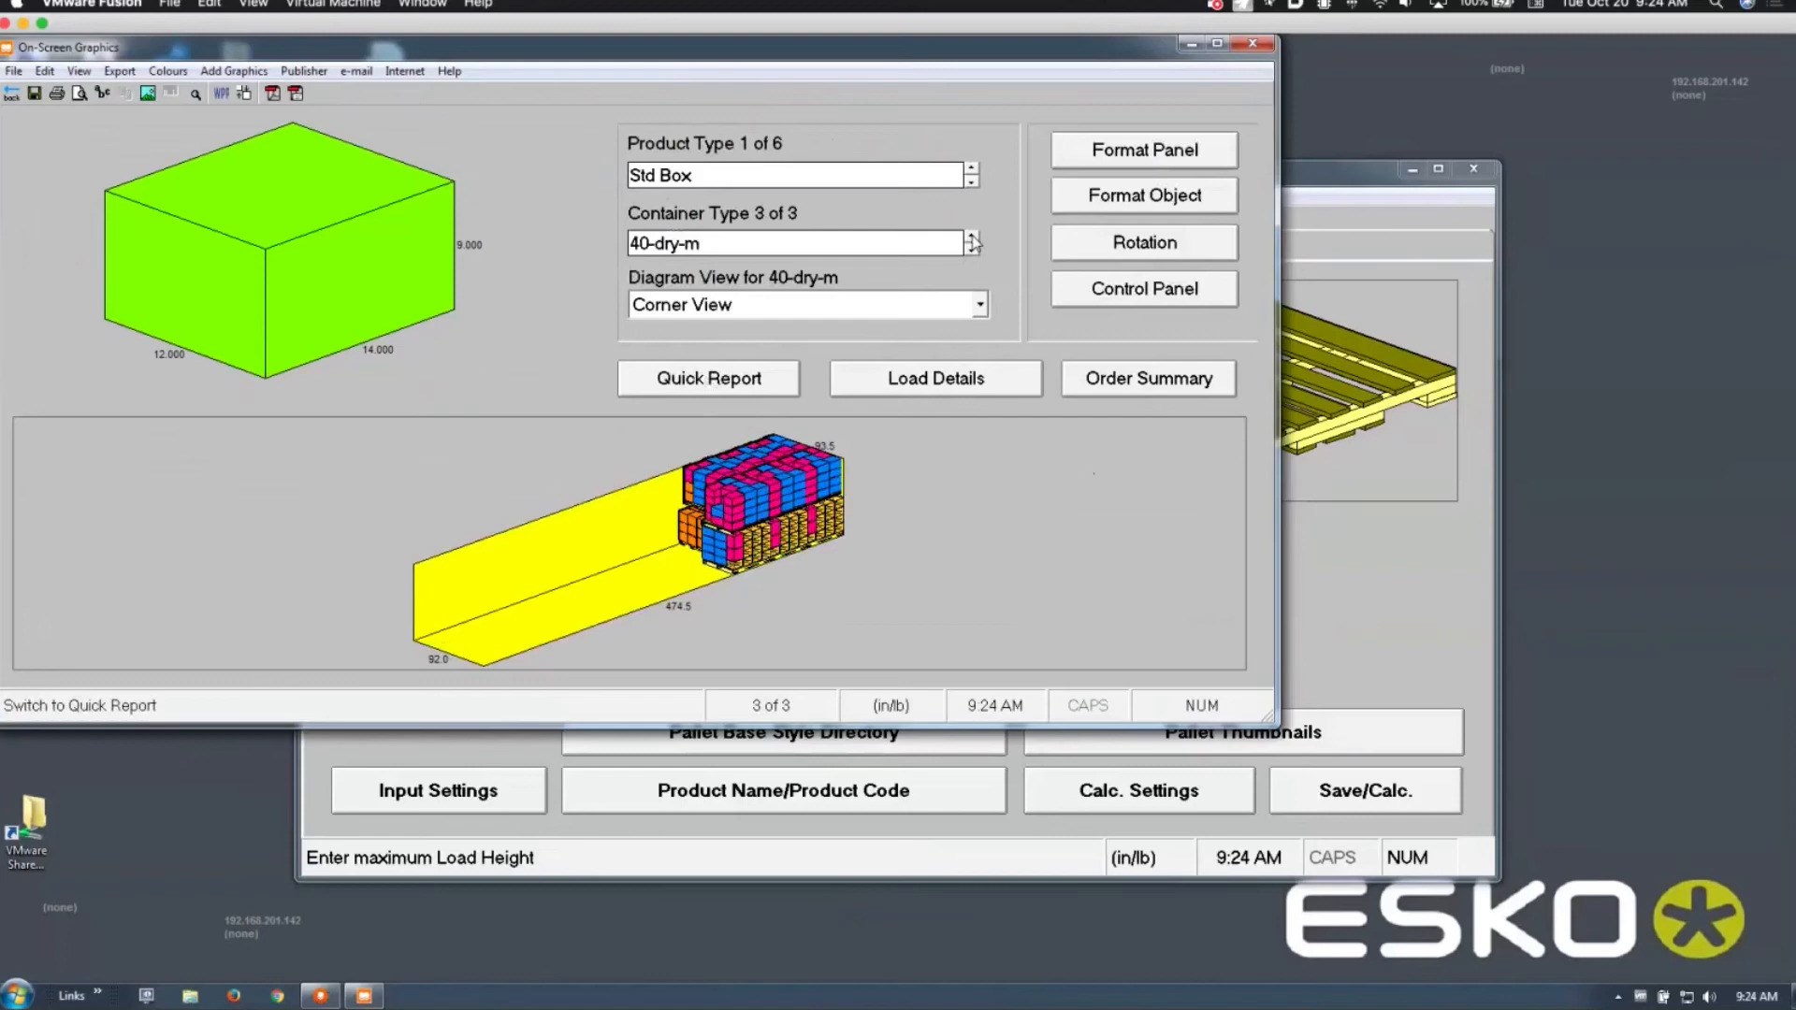
{"action": "left_click", "coordinate": [244, 93]}
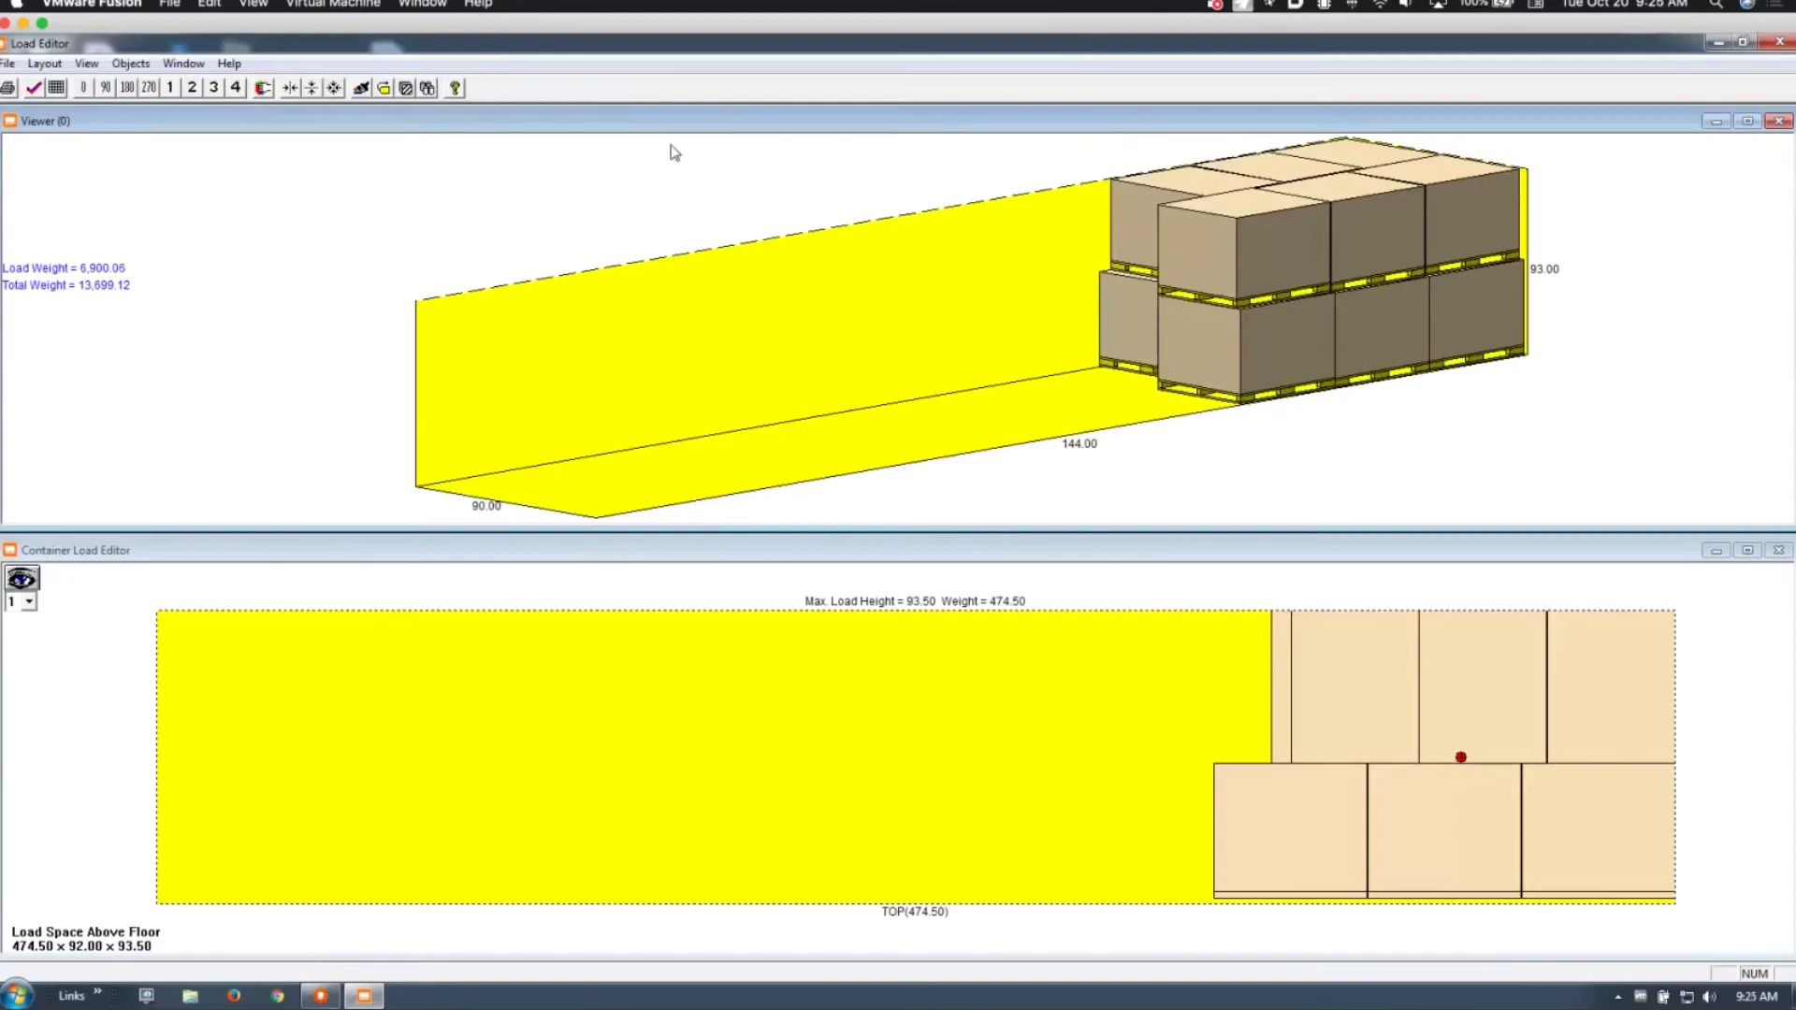
{"action": "left_click", "coordinate": [1780, 43]}
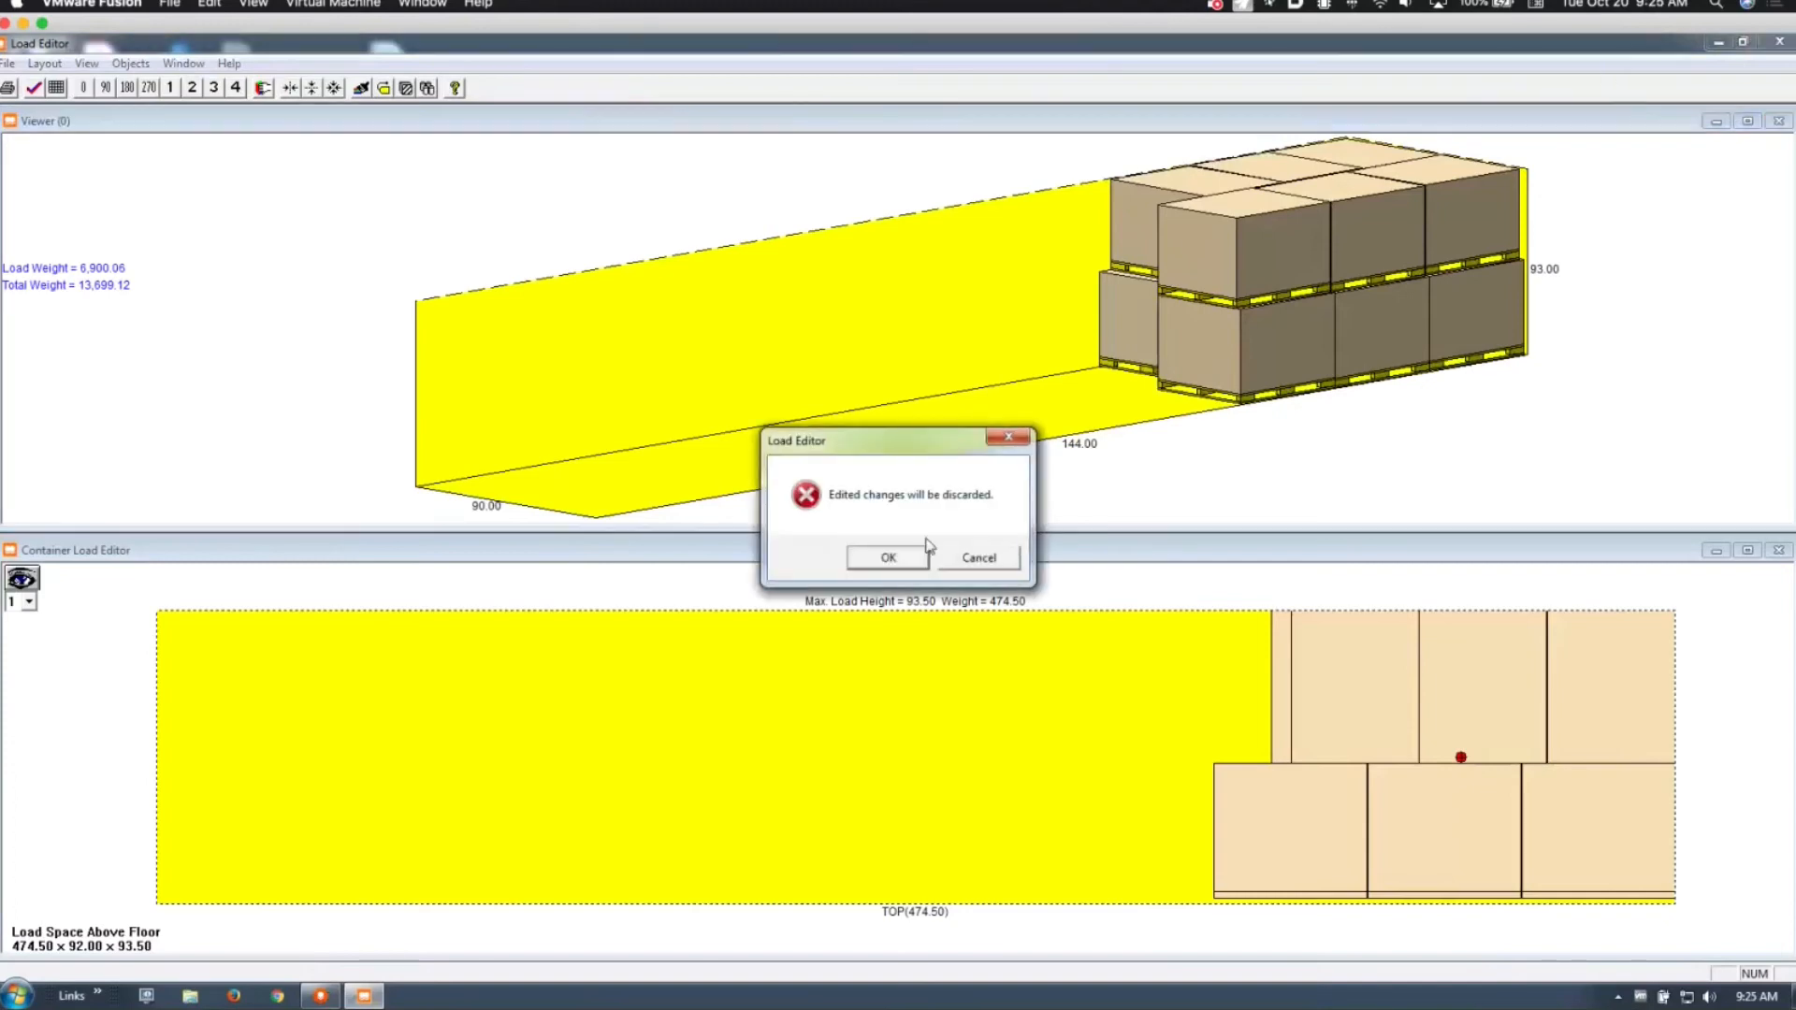
{"action": "left_click", "coordinate": [888, 557]}
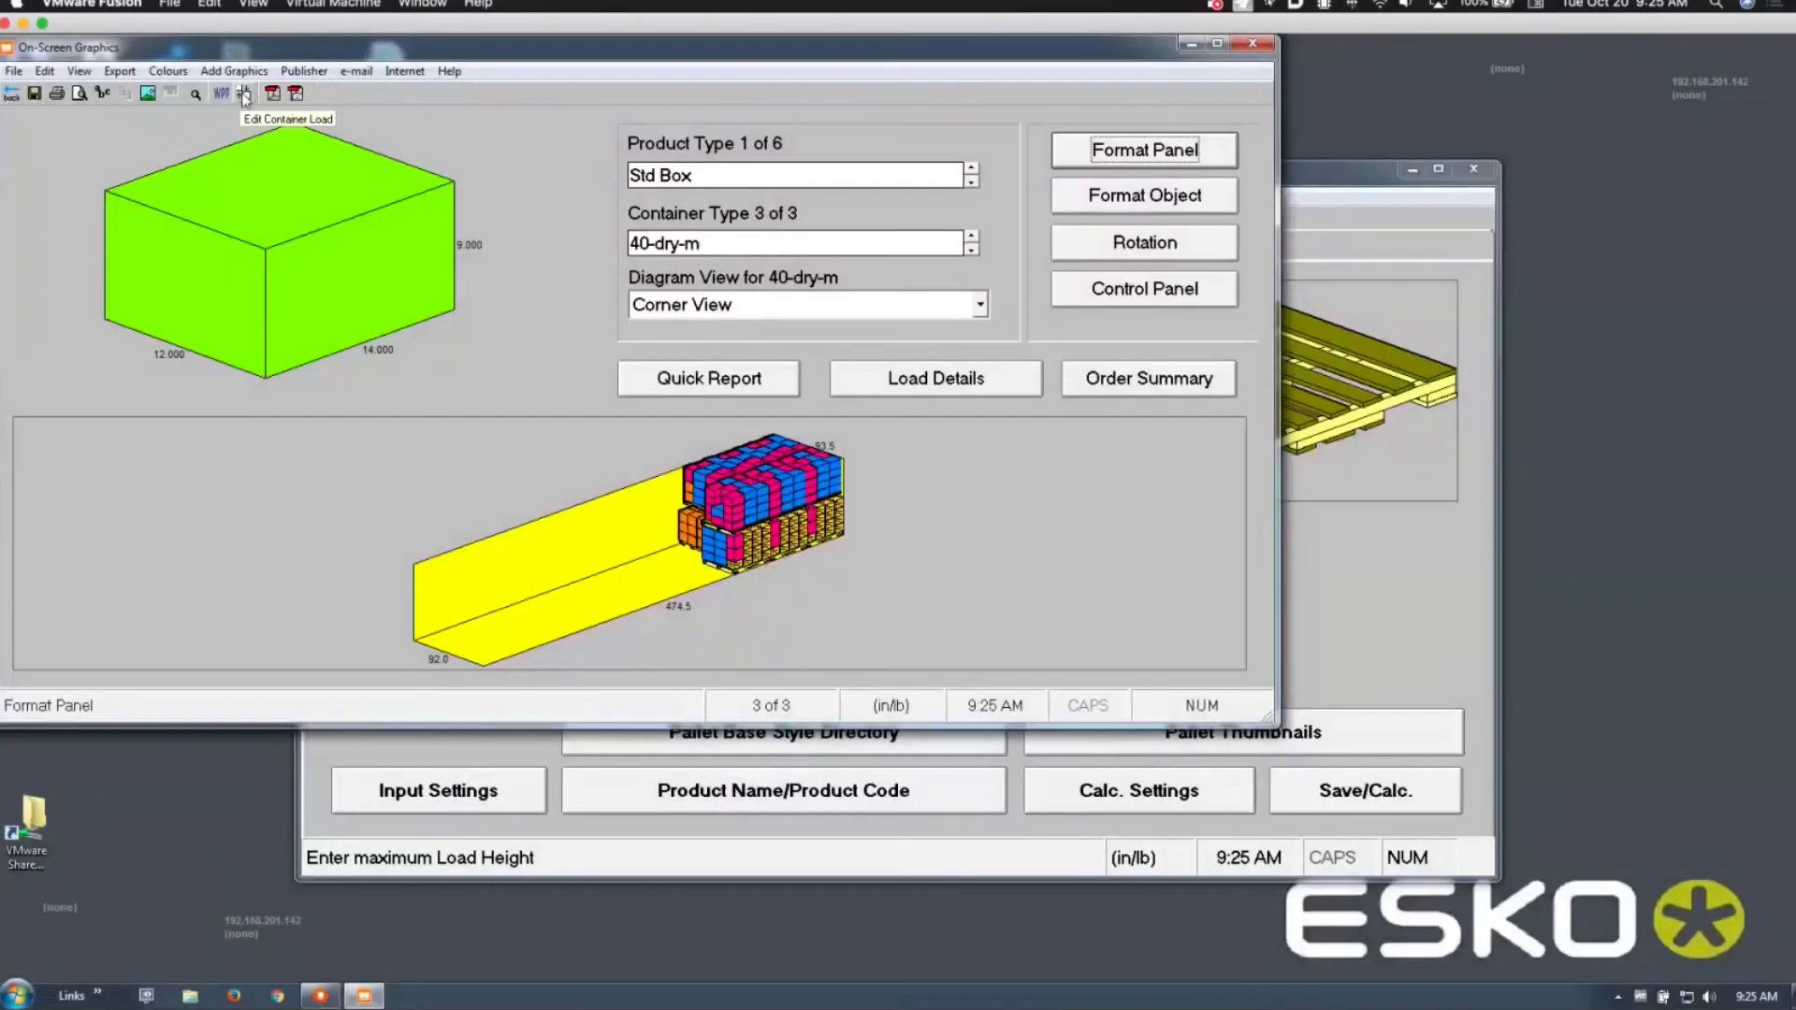
Step: Open the third container's load in the Load Editor, view its sides 1 to 4 and return to the corner view
{"action": "left_click", "coordinate": [45, 72]}
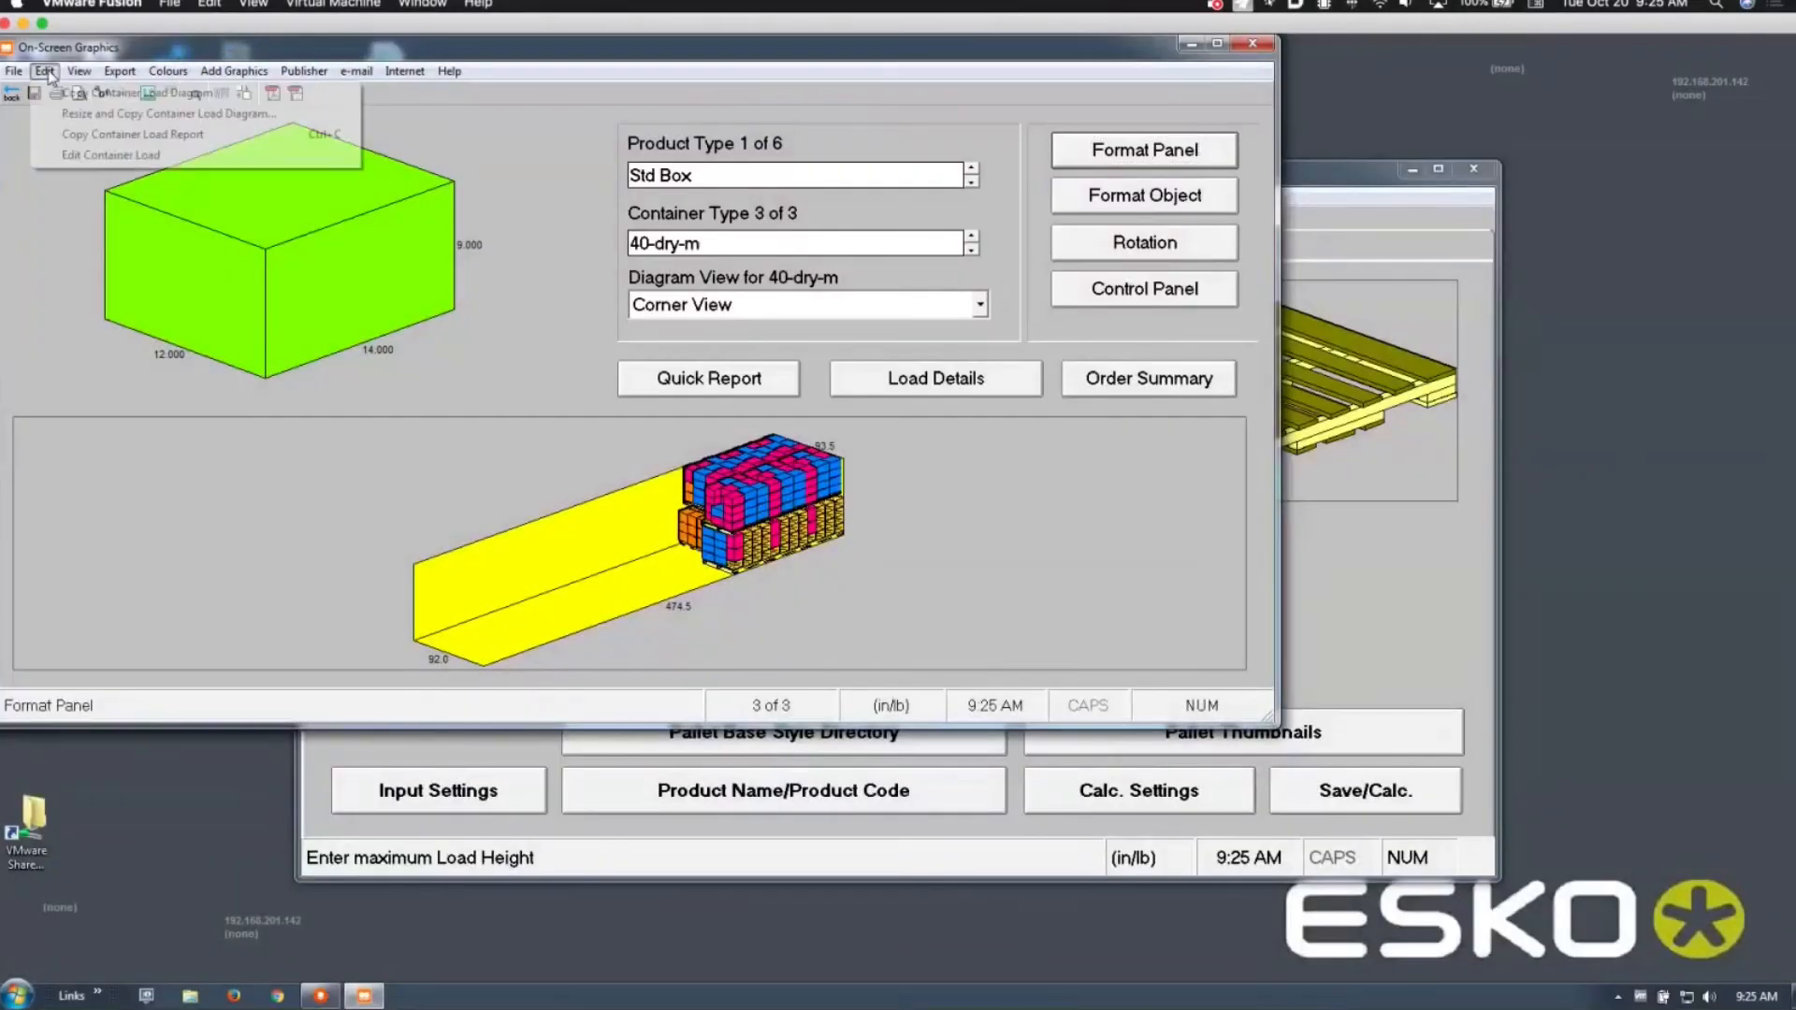
{"action": "left_click", "coordinate": [62, 164]}
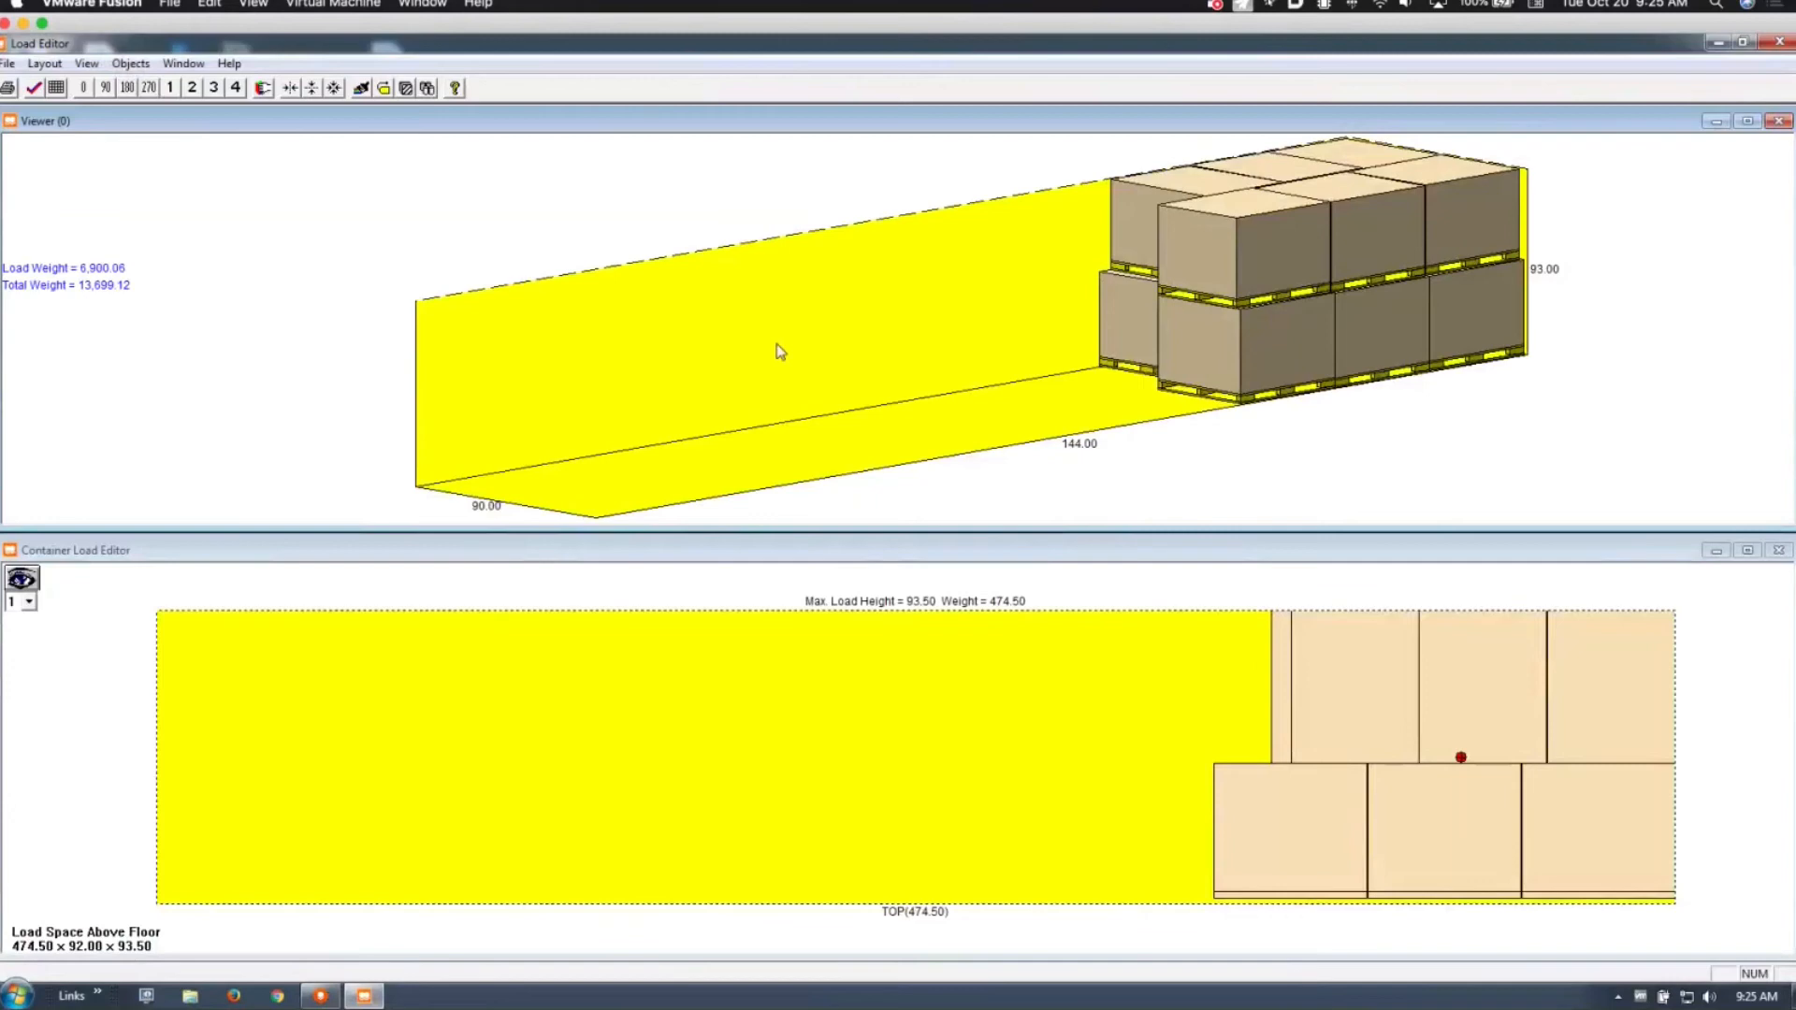
{"action": "left_click", "coordinate": [193, 93]}
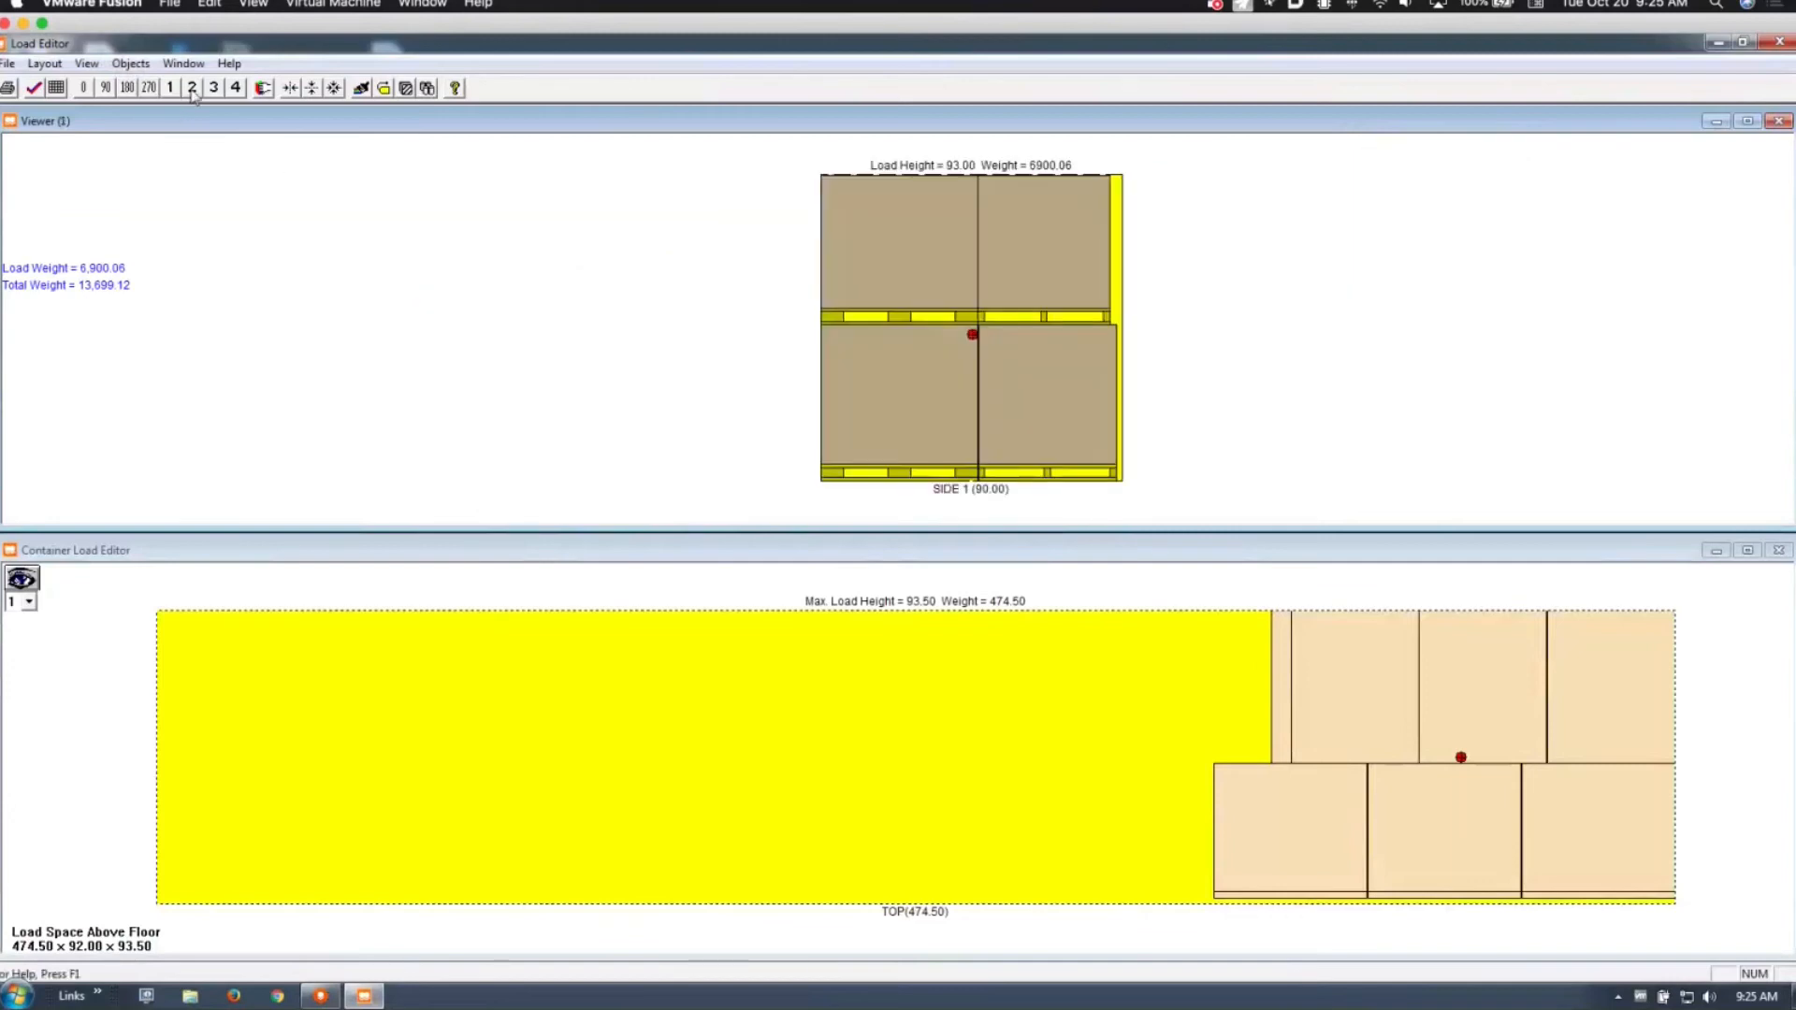
{"action": "left_click", "coordinate": [192, 94]}
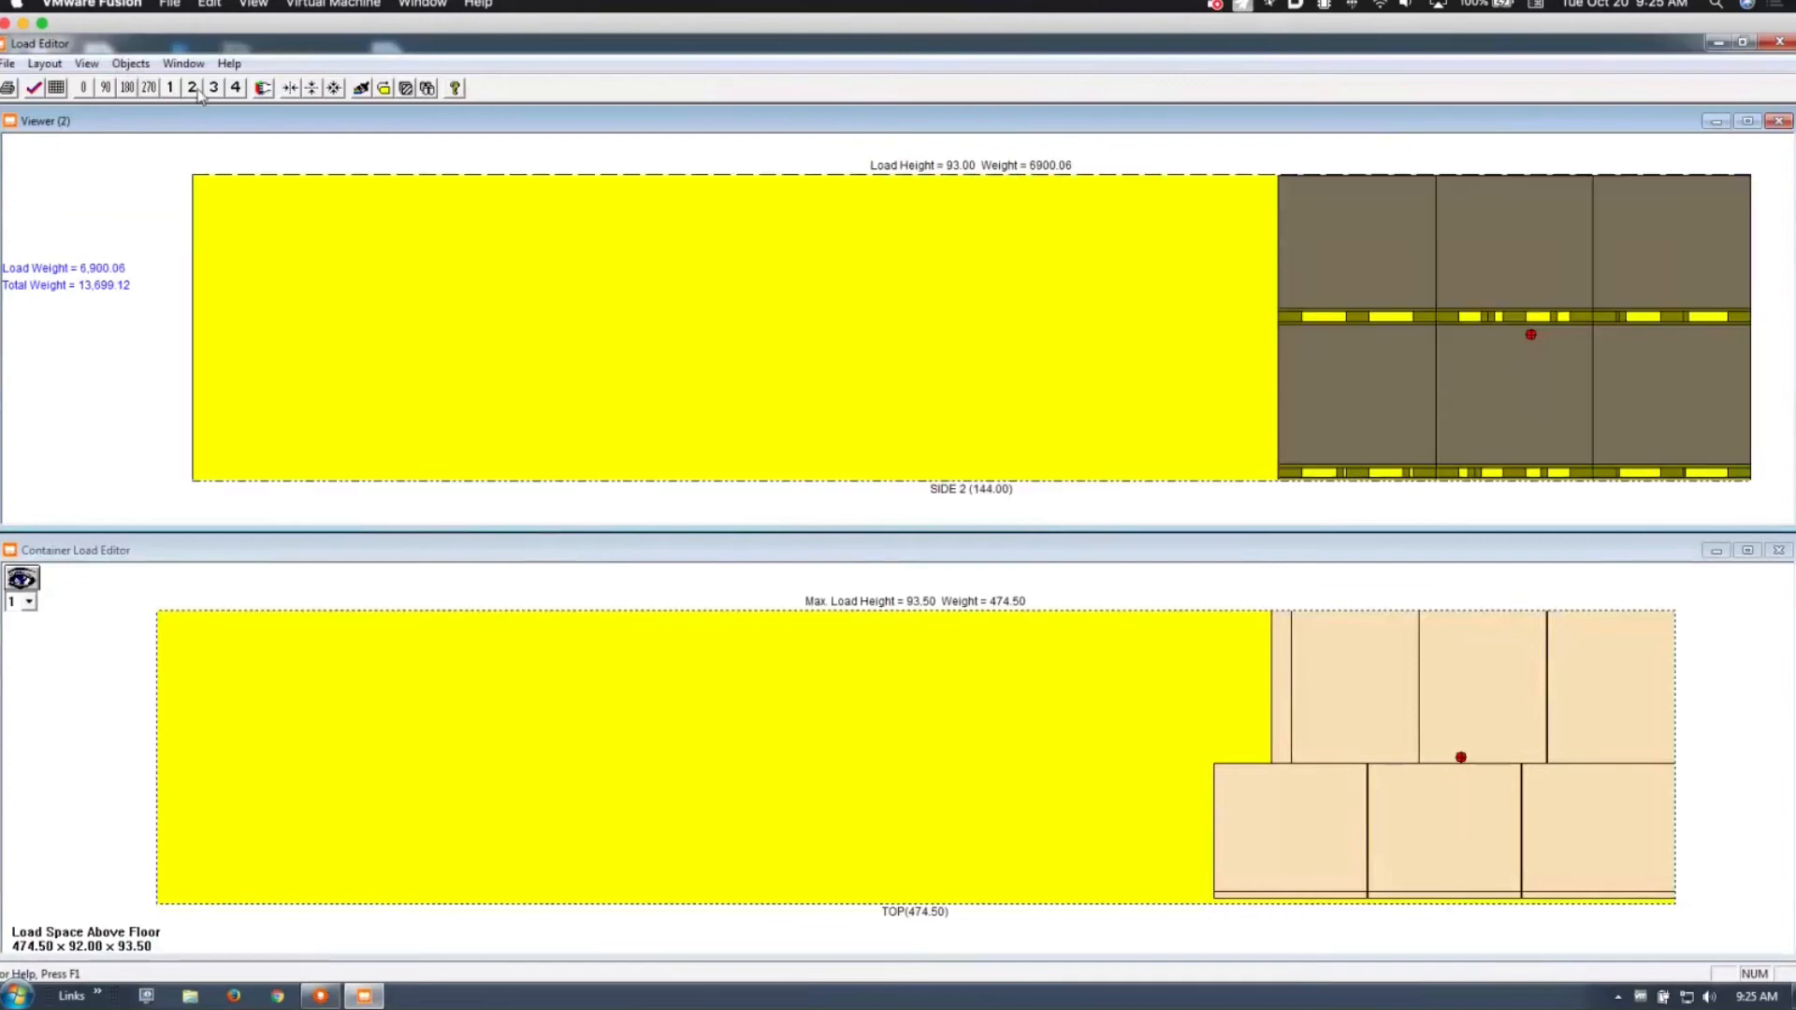
{"action": "left_click", "coordinate": [214, 94]}
{"action": "left_click", "coordinate": [235, 90]}
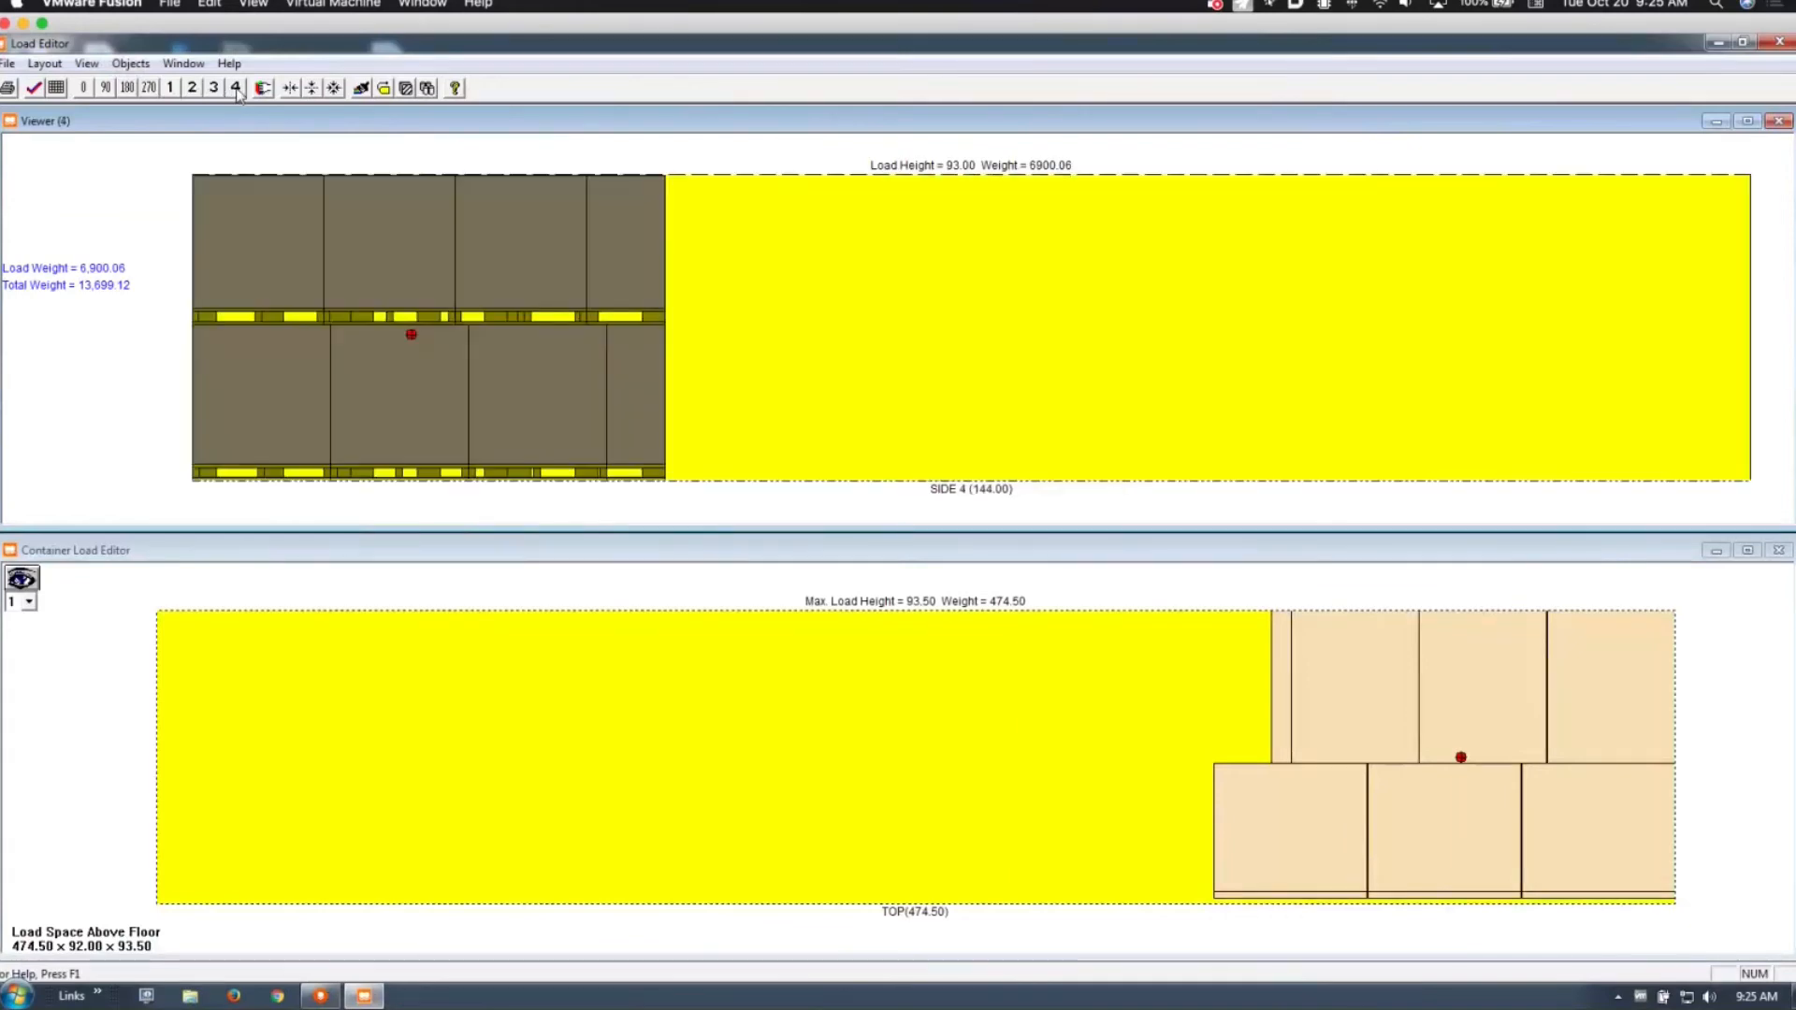
{"action": "left_click", "coordinate": [88, 90]}
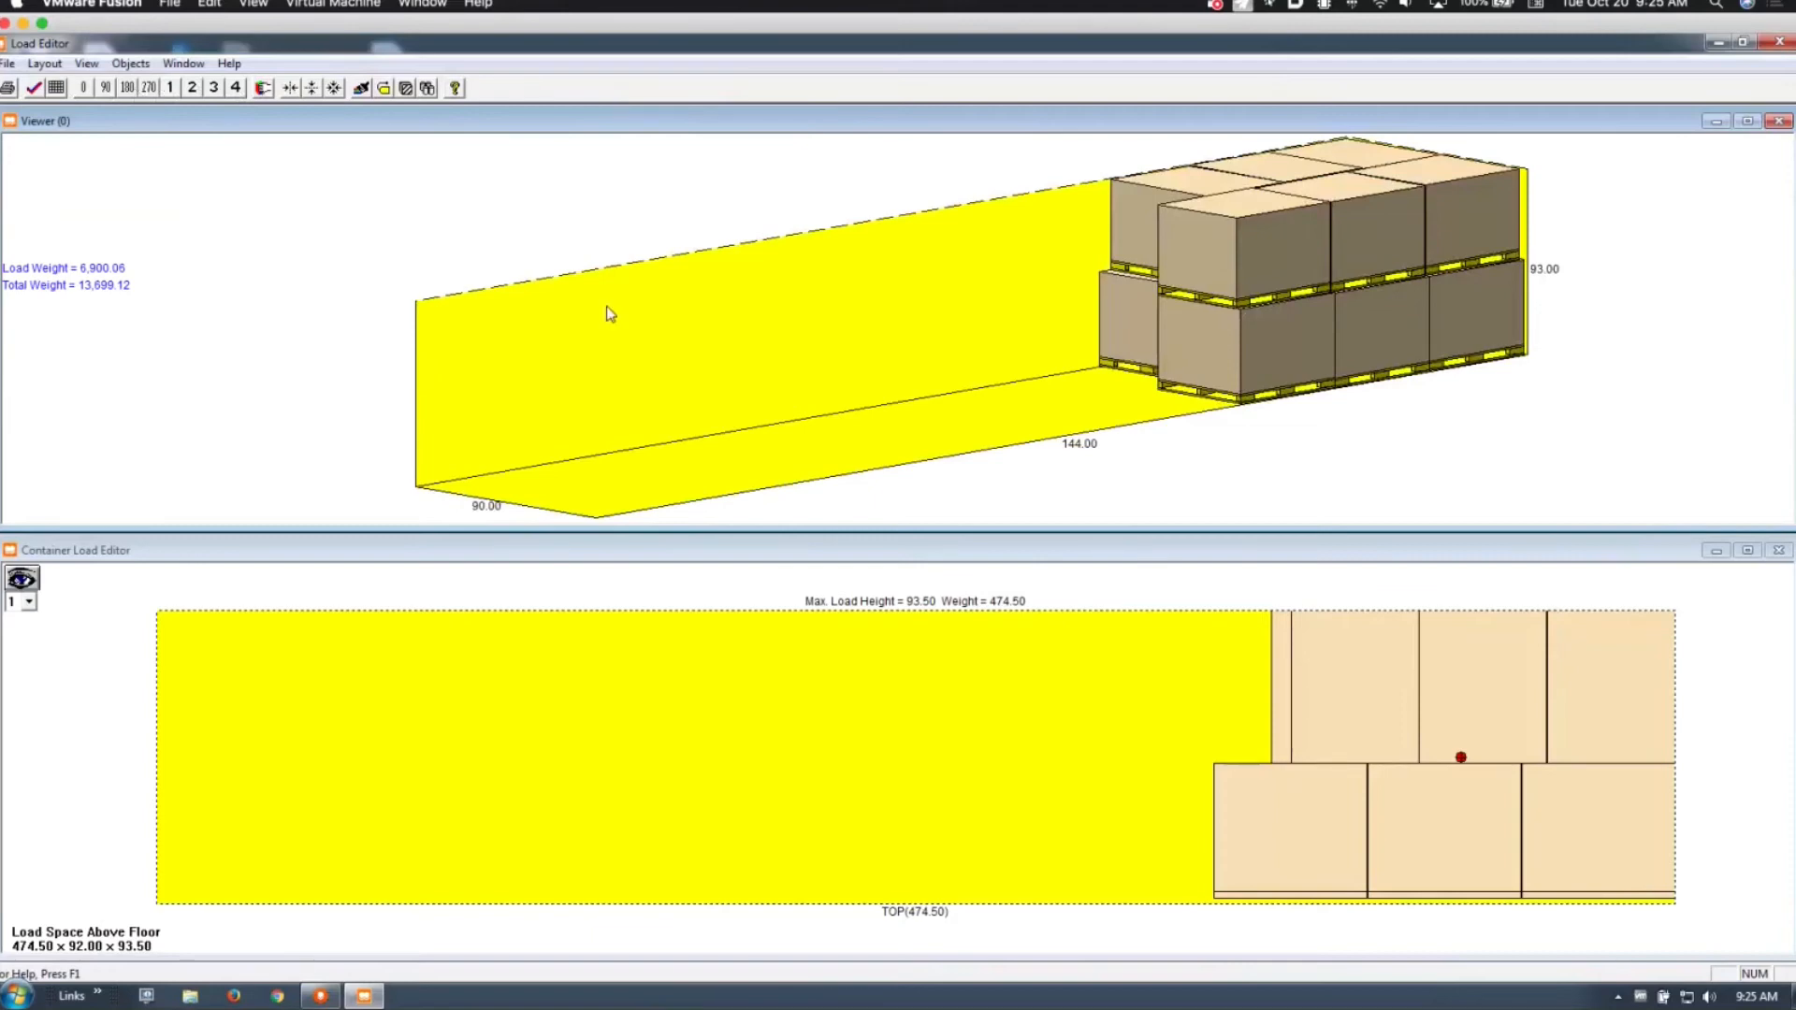
Step: Display the space grid and the axle support points on the container load
{"action": "left_click", "coordinate": [86, 65]}
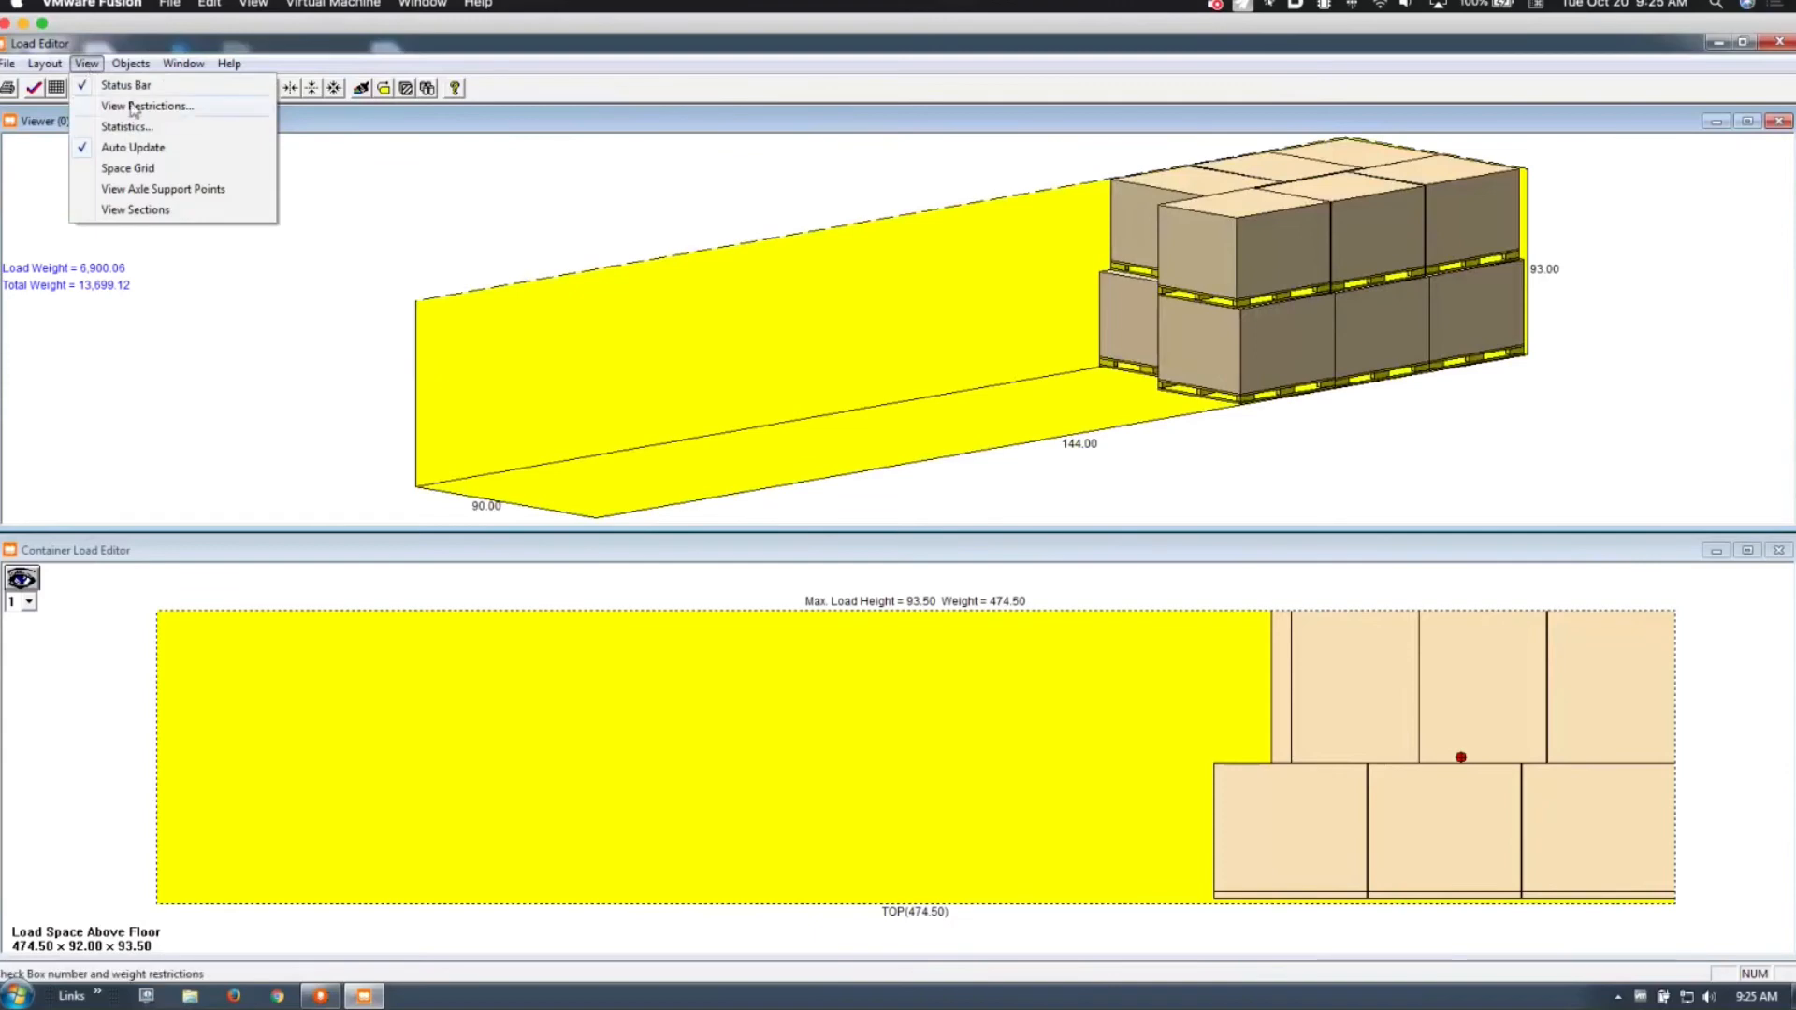
{"action": "left_click", "coordinate": [128, 168]}
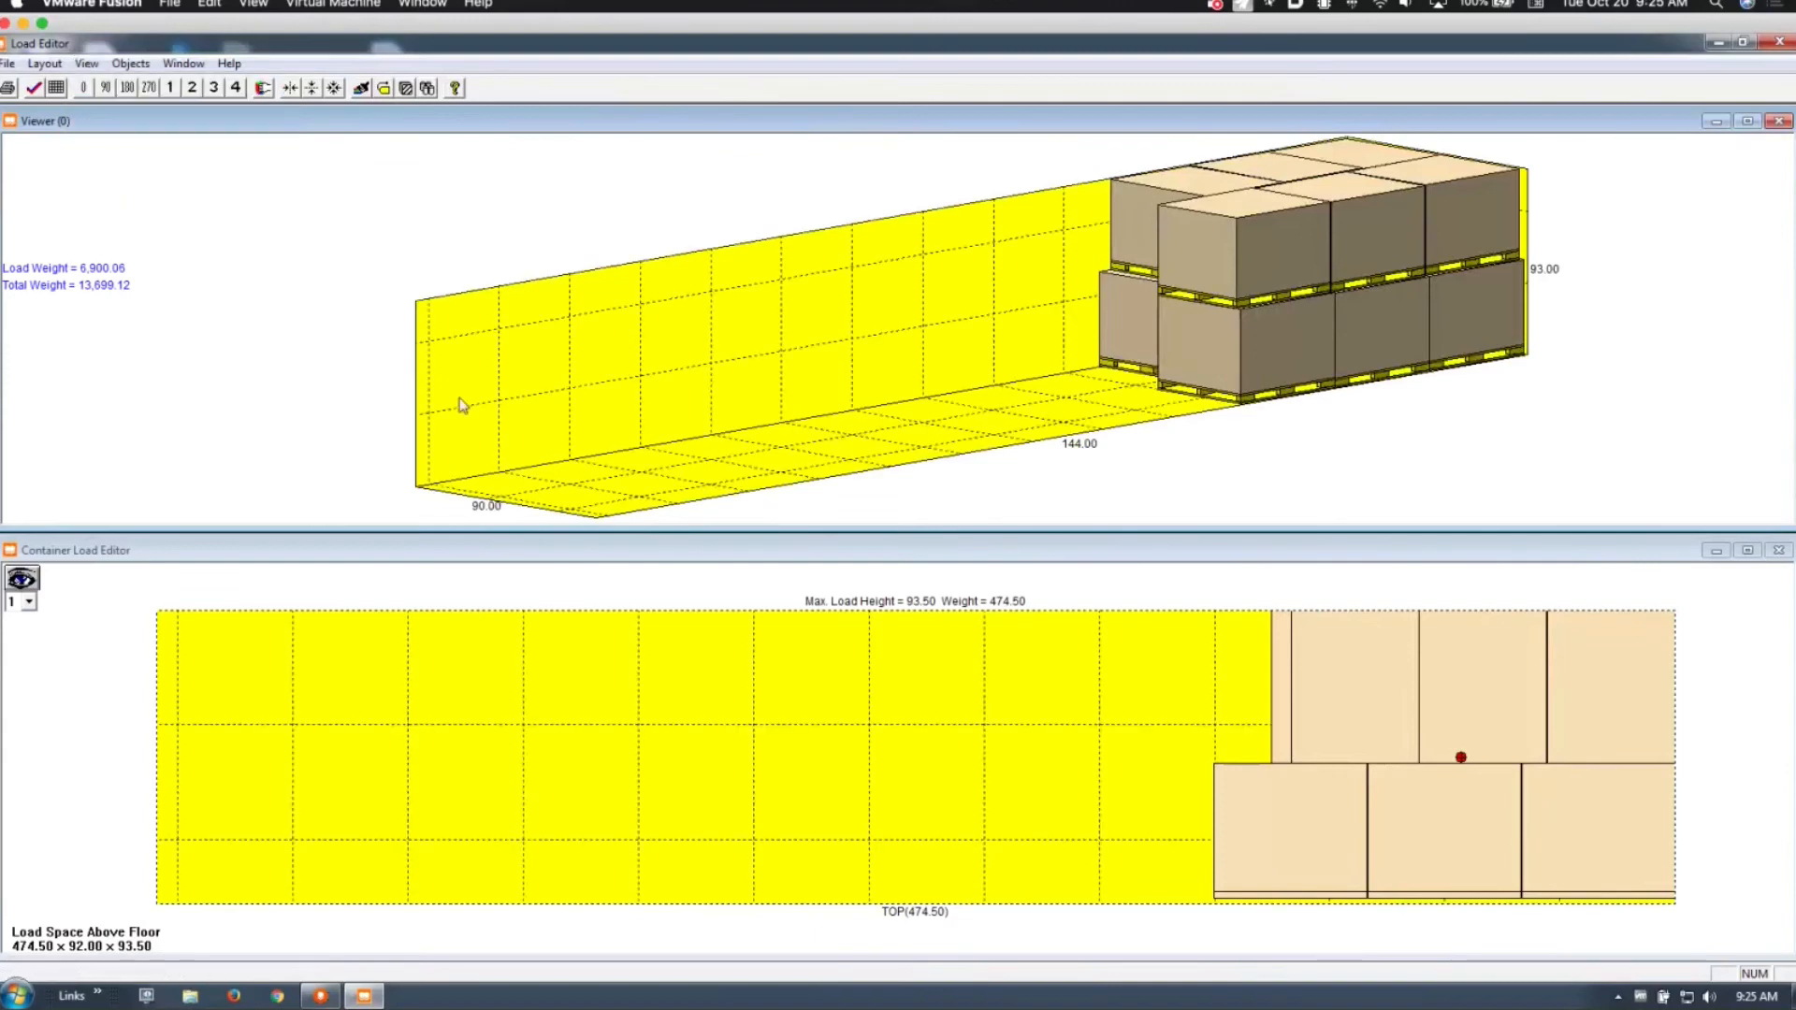
{"action": "left_click", "coordinate": [86, 63]}
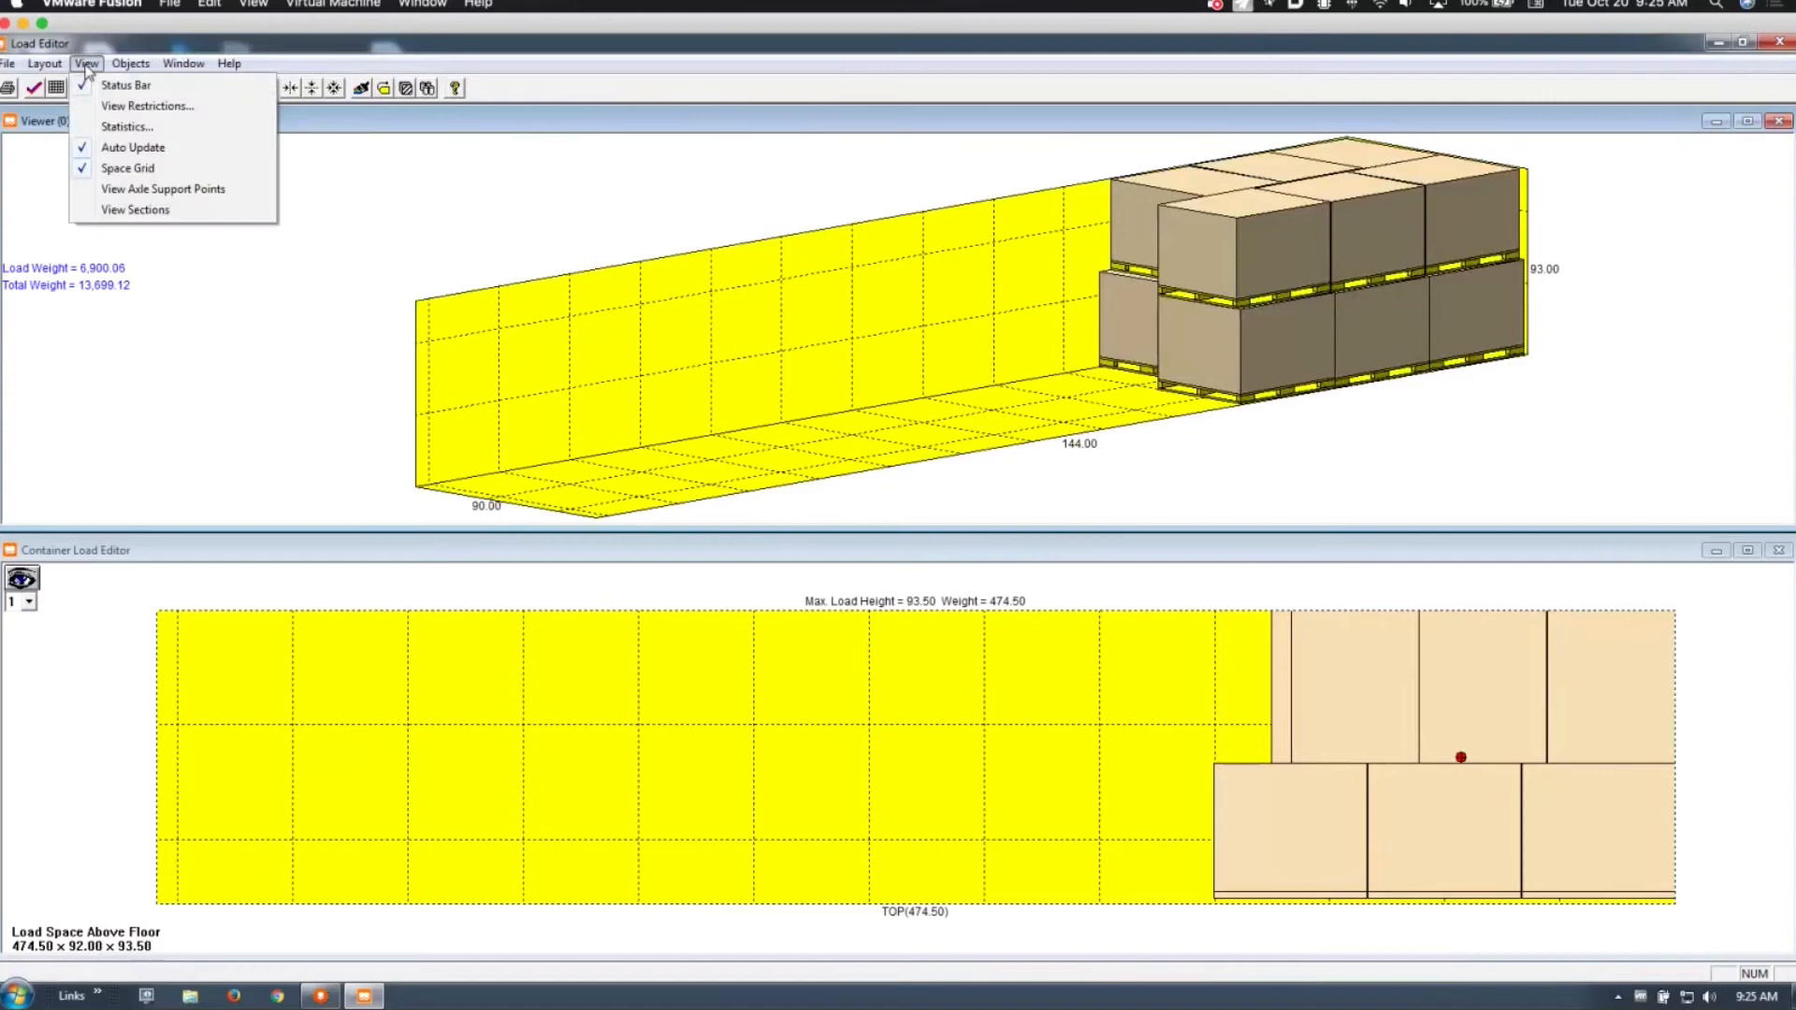
{"action": "left_click", "coordinate": [107, 189]}
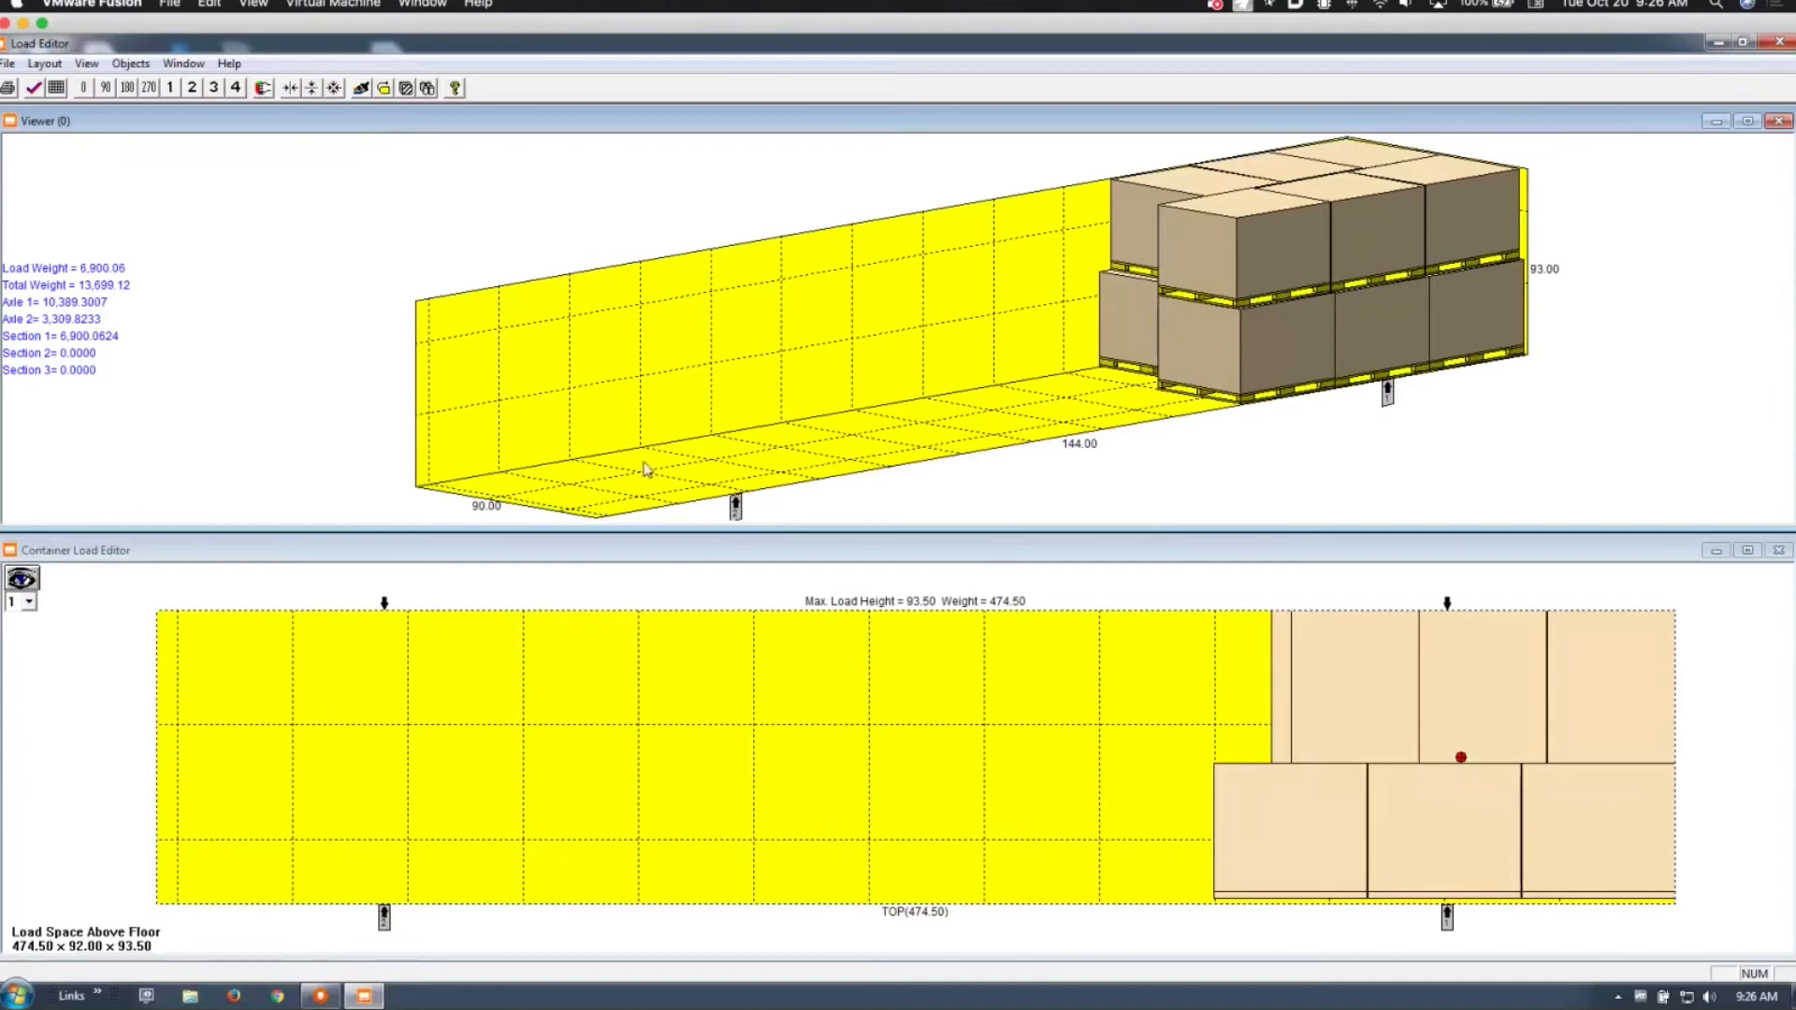
Step: Check the load's restrictions and close the report
{"action": "left_click", "coordinate": [46, 65]}
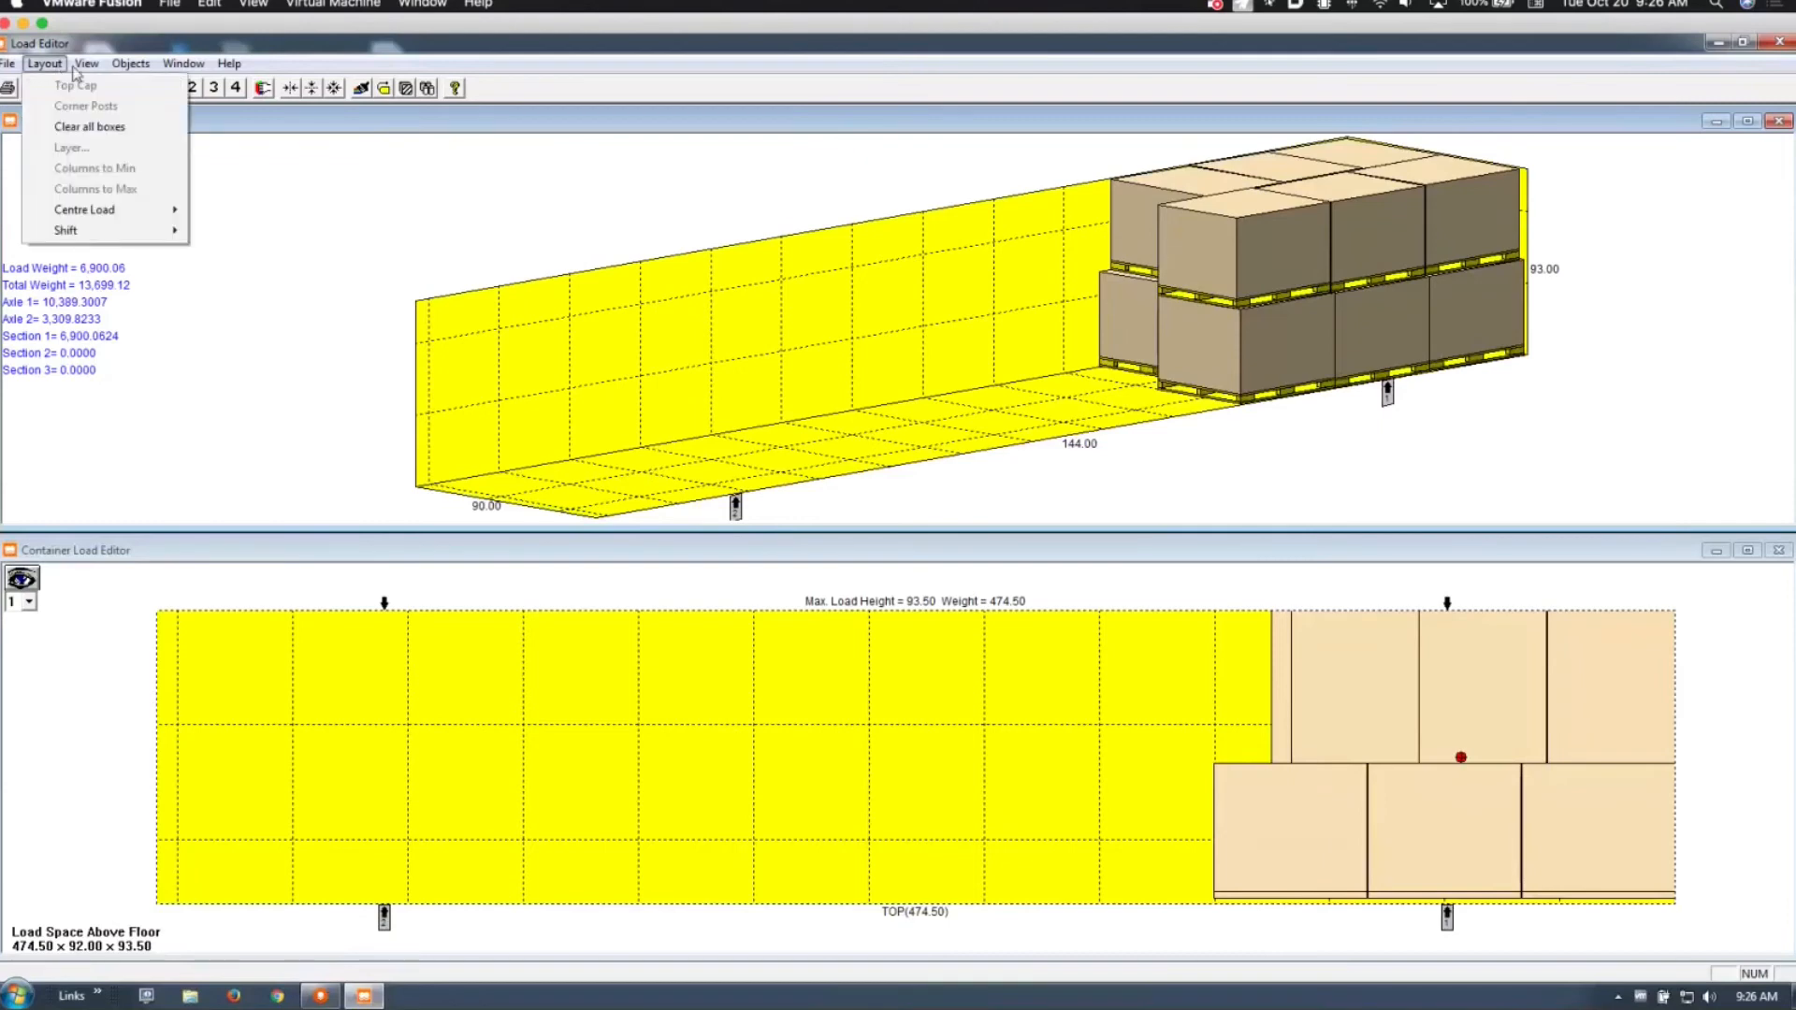
{"action": "left_click", "coordinate": [86, 63]}
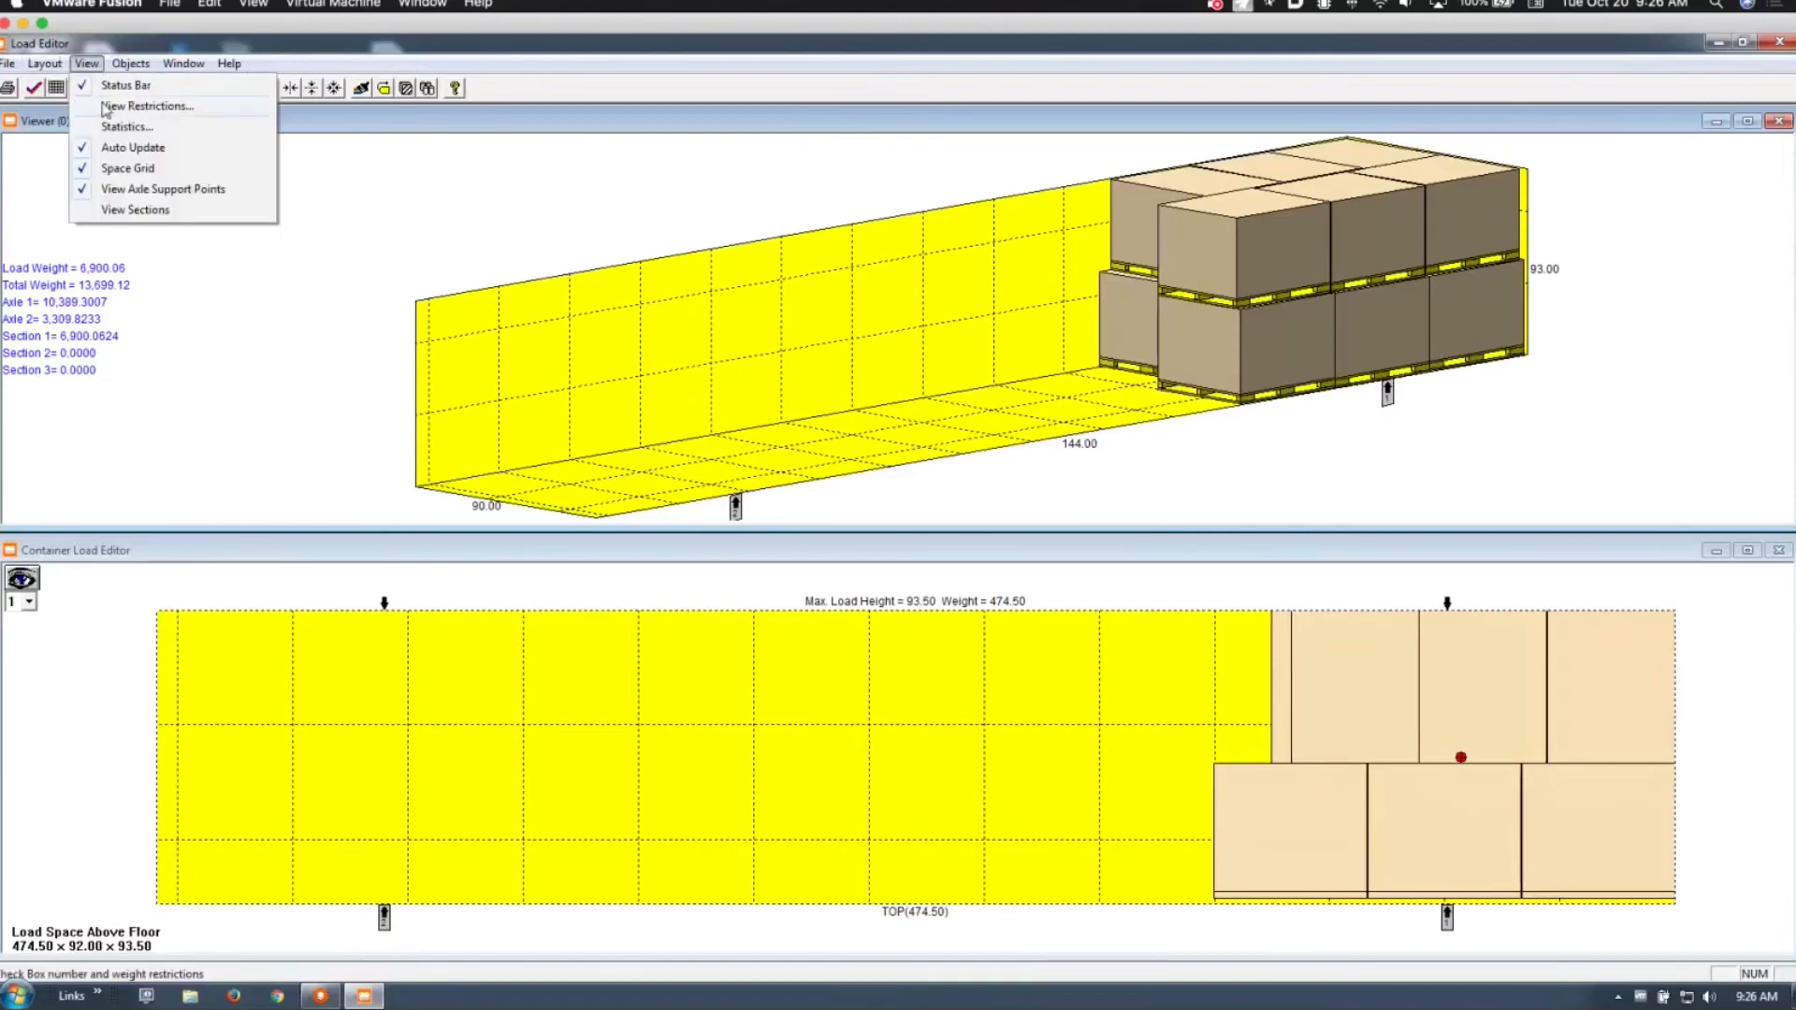
{"action": "left_click", "coordinate": [105, 106]}
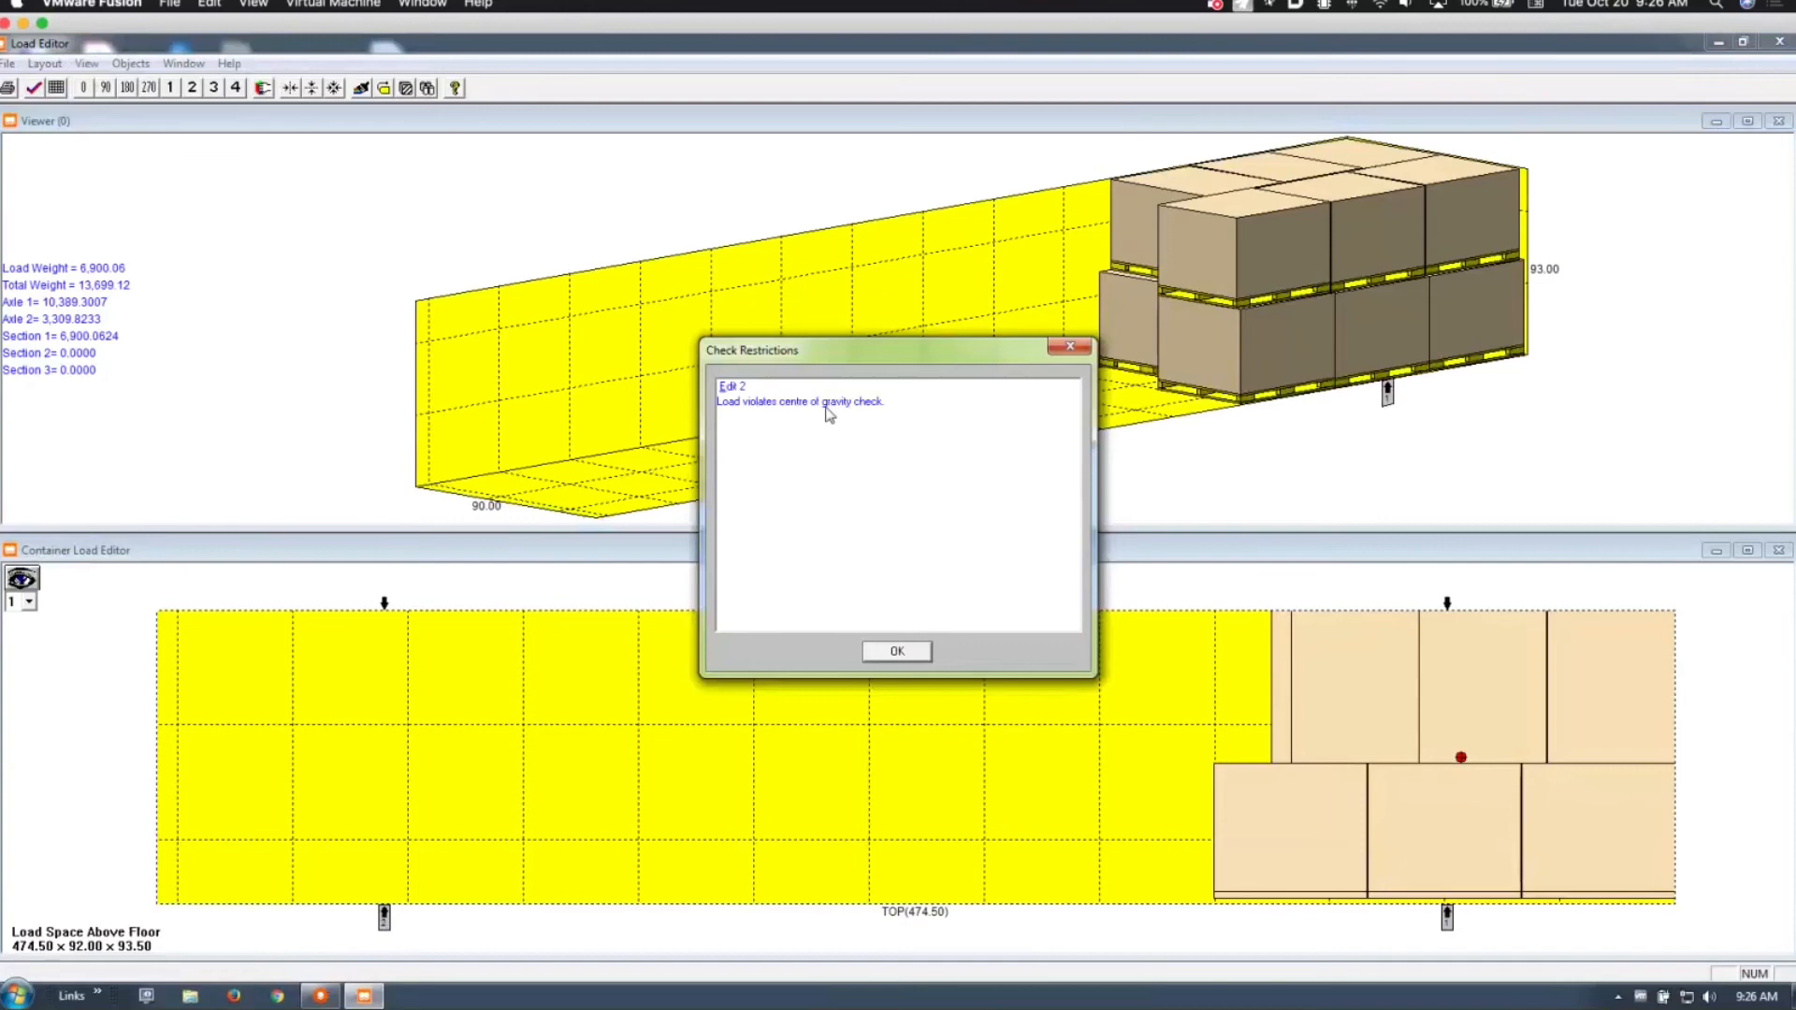
{"action": "left_click", "coordinate": [1069, 347]}
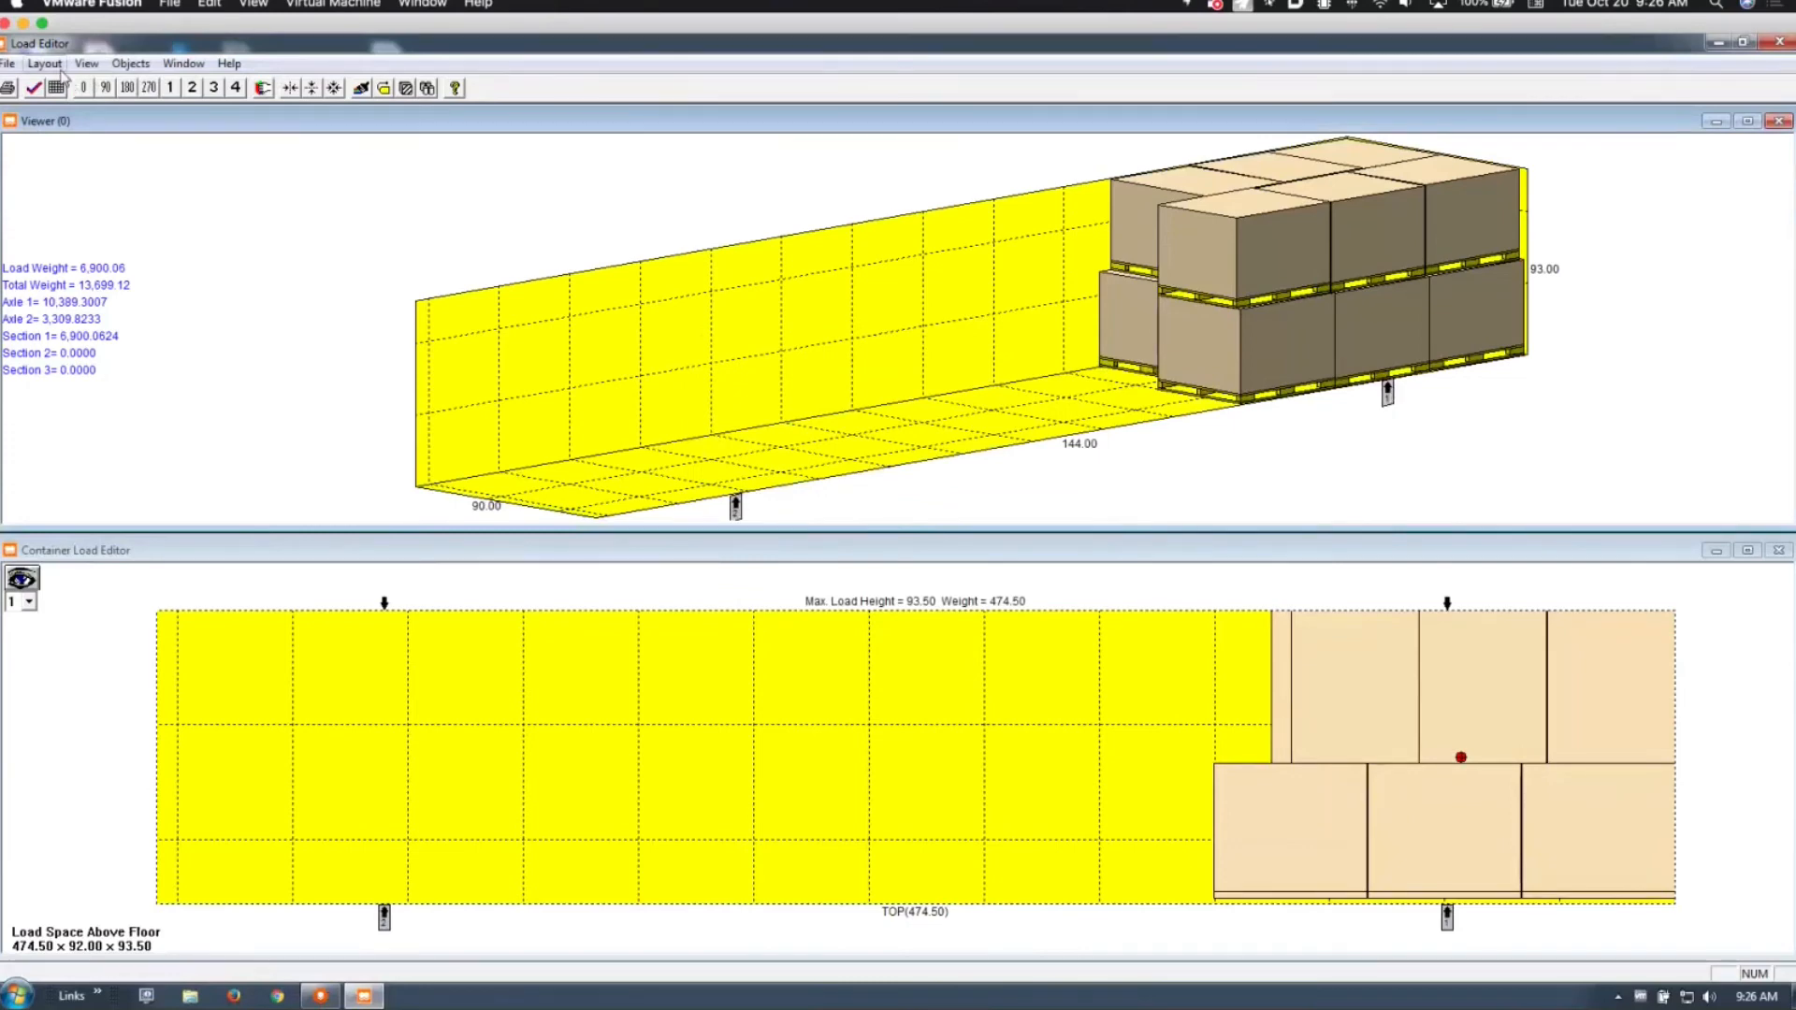
Step: Close the Load Editor, discarding the edits, and step back to the second container's diagram
{"action": "left_click", "coordinate": [1779, 42]}
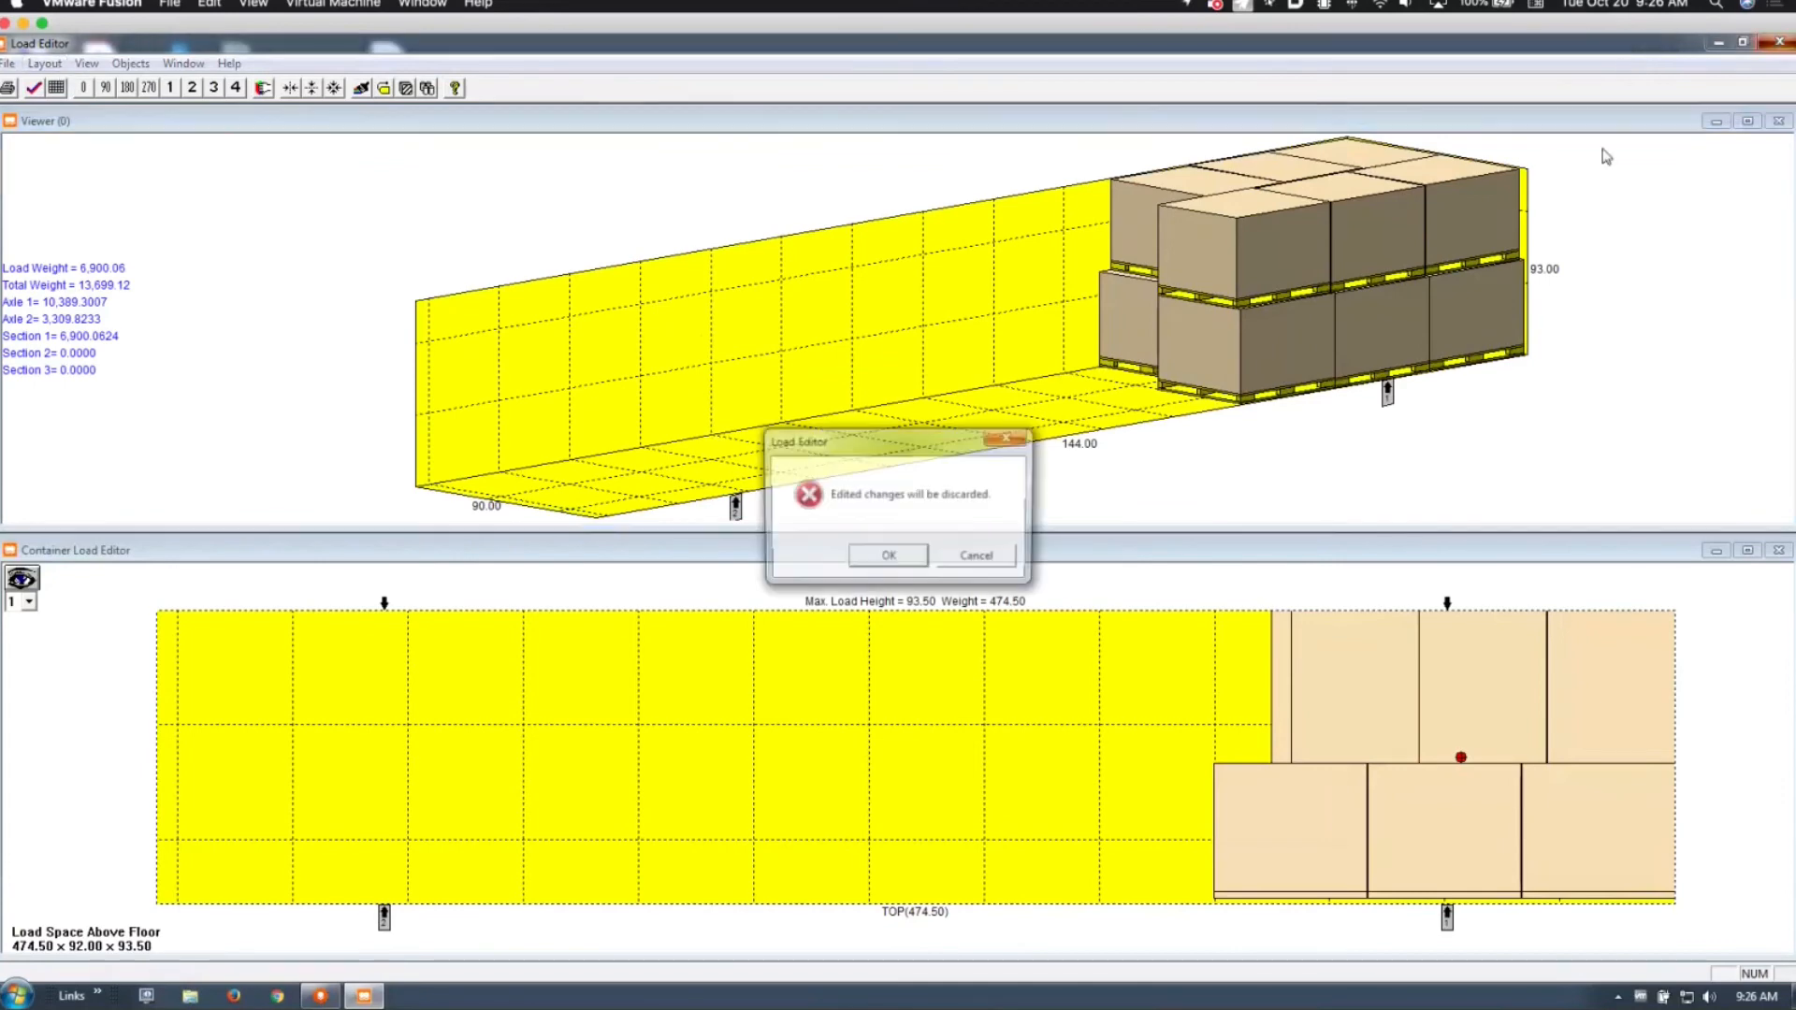
{"action": "left_click", "coordinate": [851, 559]}
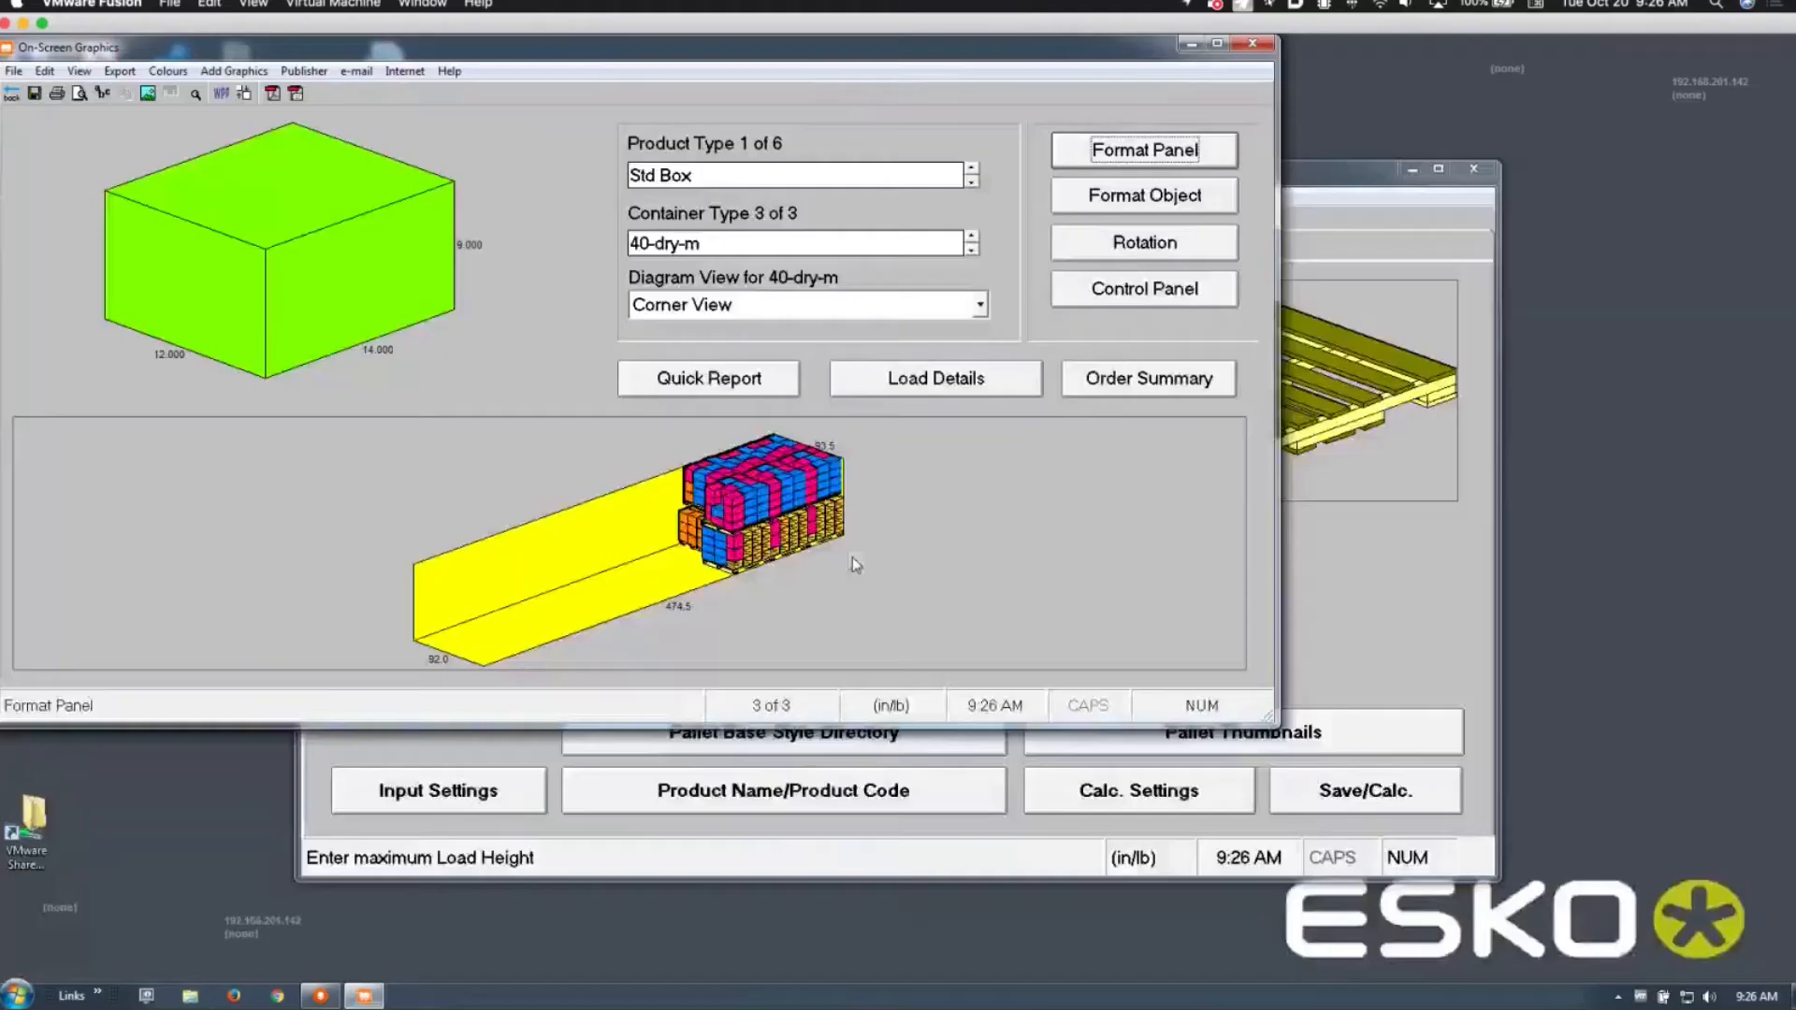
{"action": "left_click", "coordinate": [972, 251]}
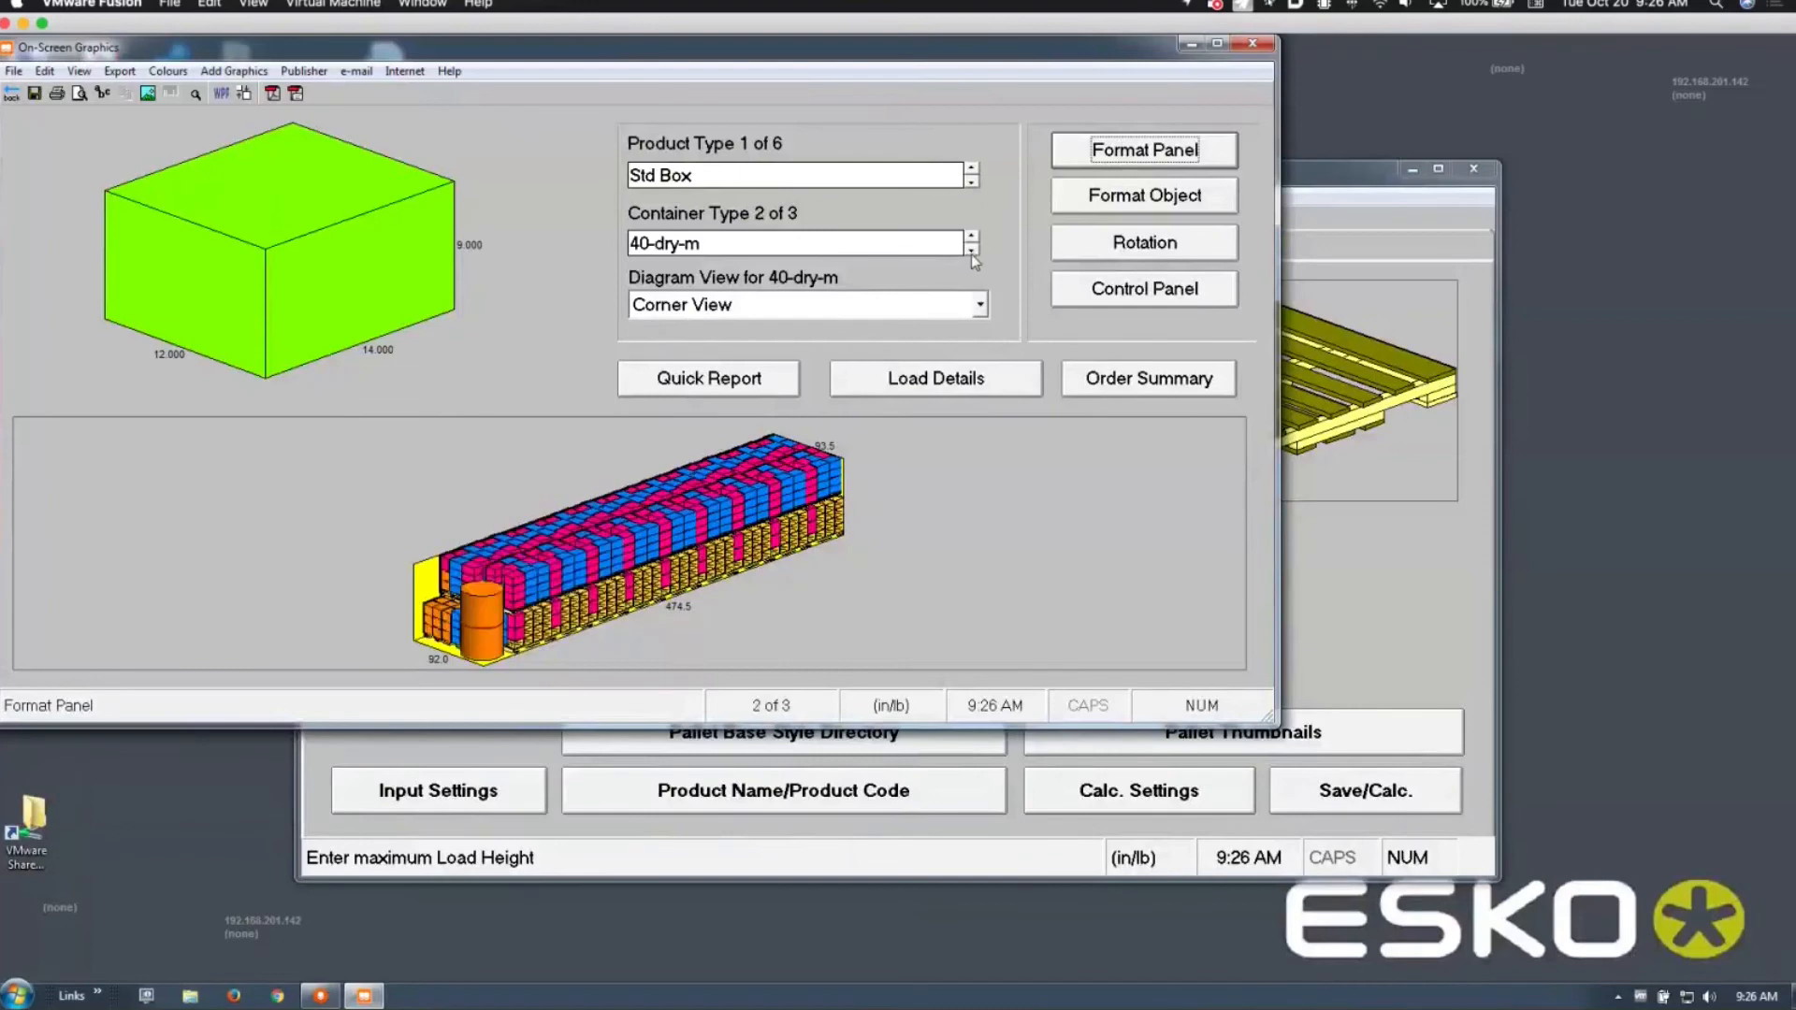
Step: Open the second container's load in the Load Editor, check its restrictions and close the report
{"action": "left_click", "coordinate": [245, 94]}
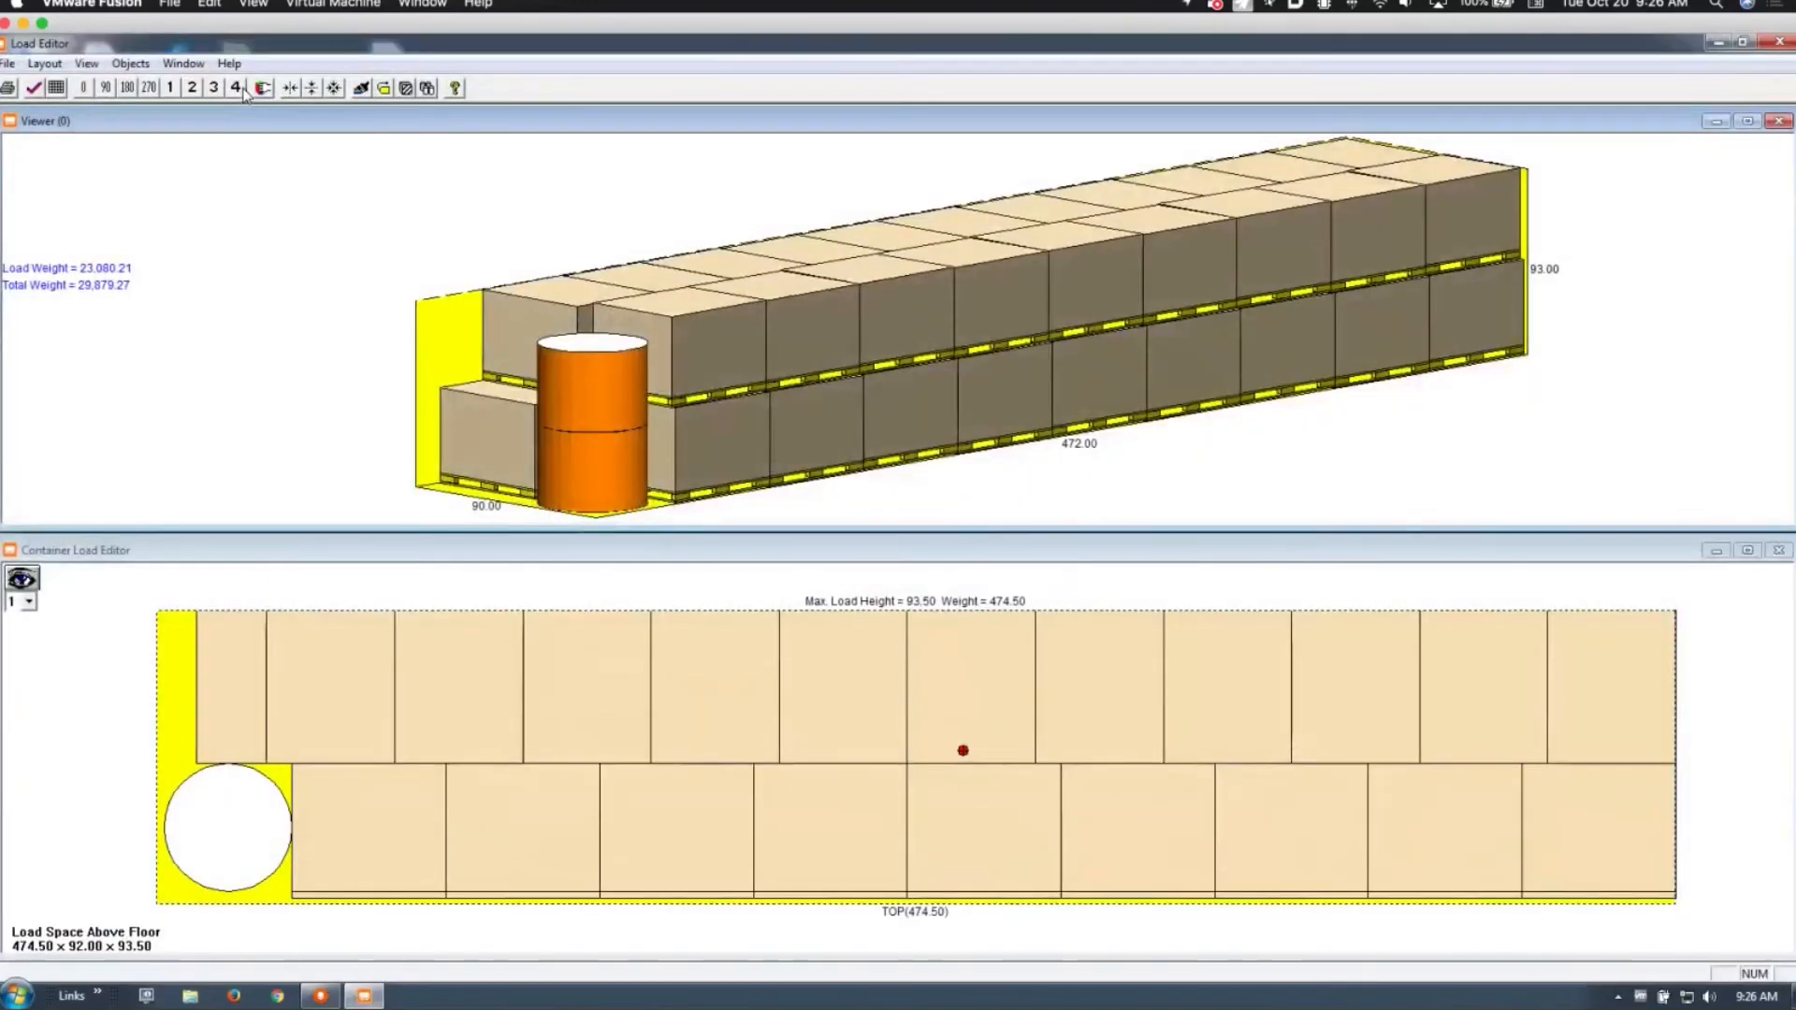
{"action": "left_click", "coordinate": [87, 63]}
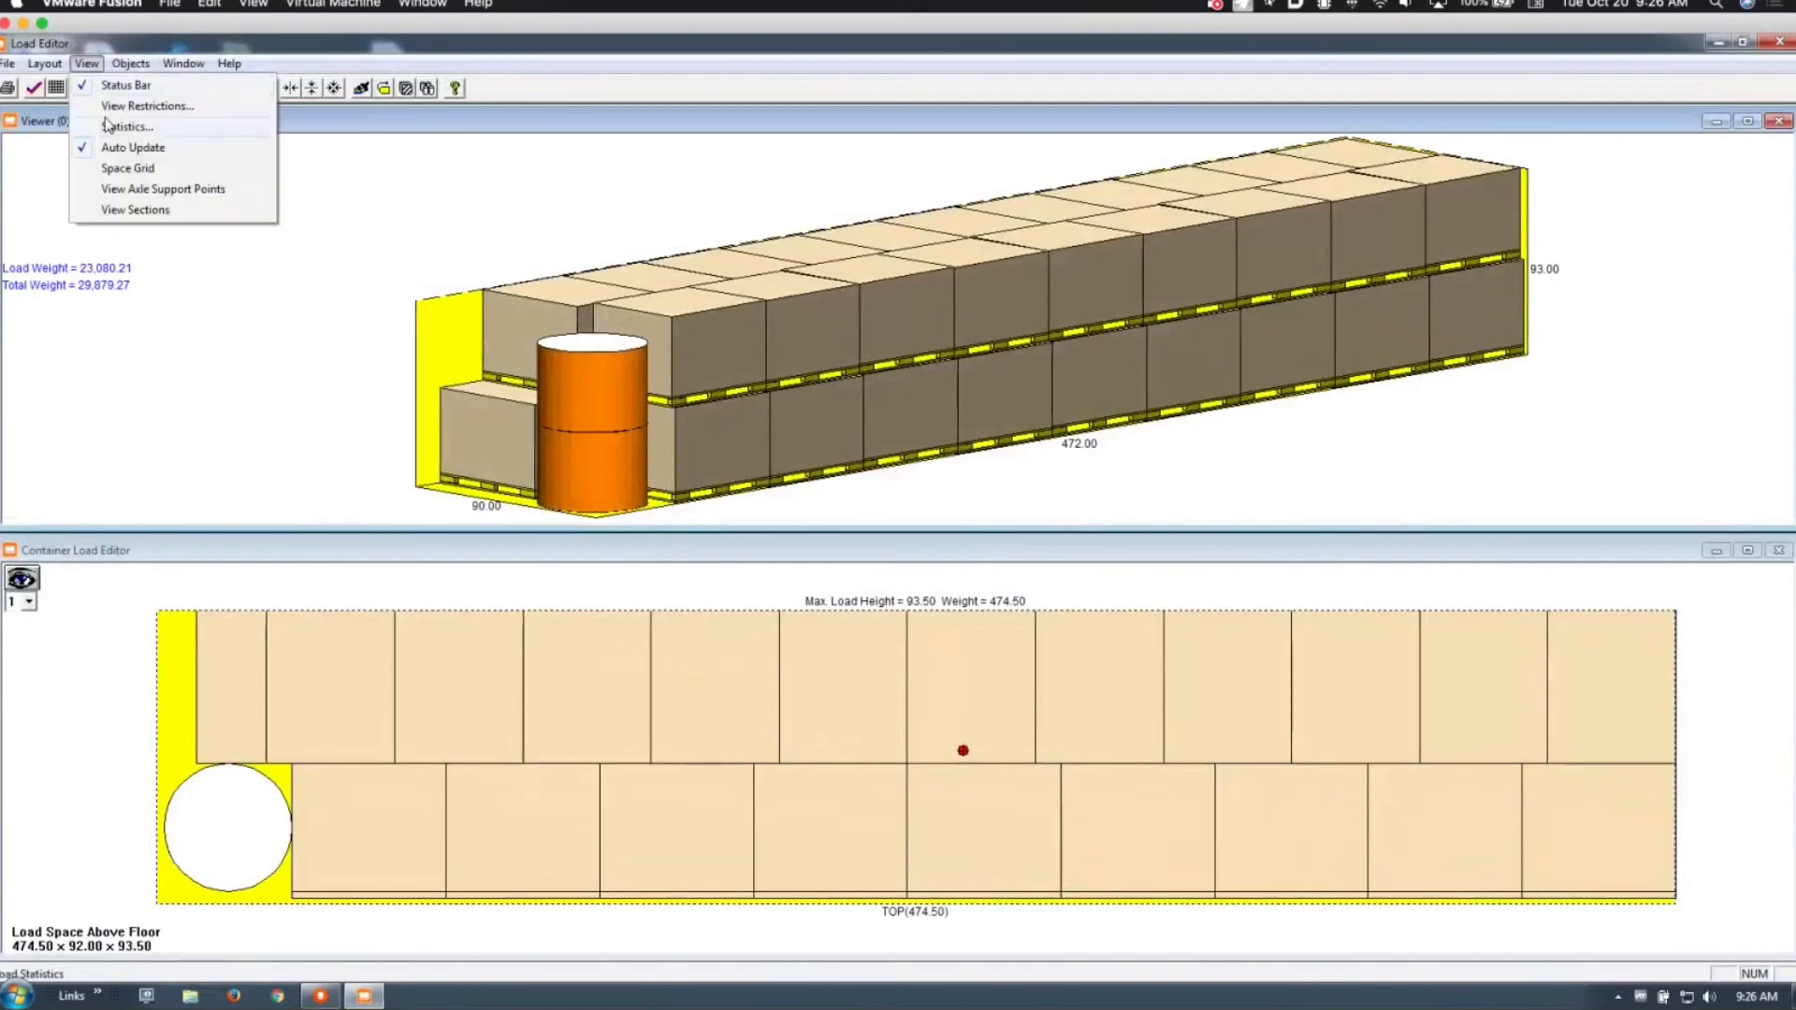
{"action": "left_click", "coordinate": [105, 106]}
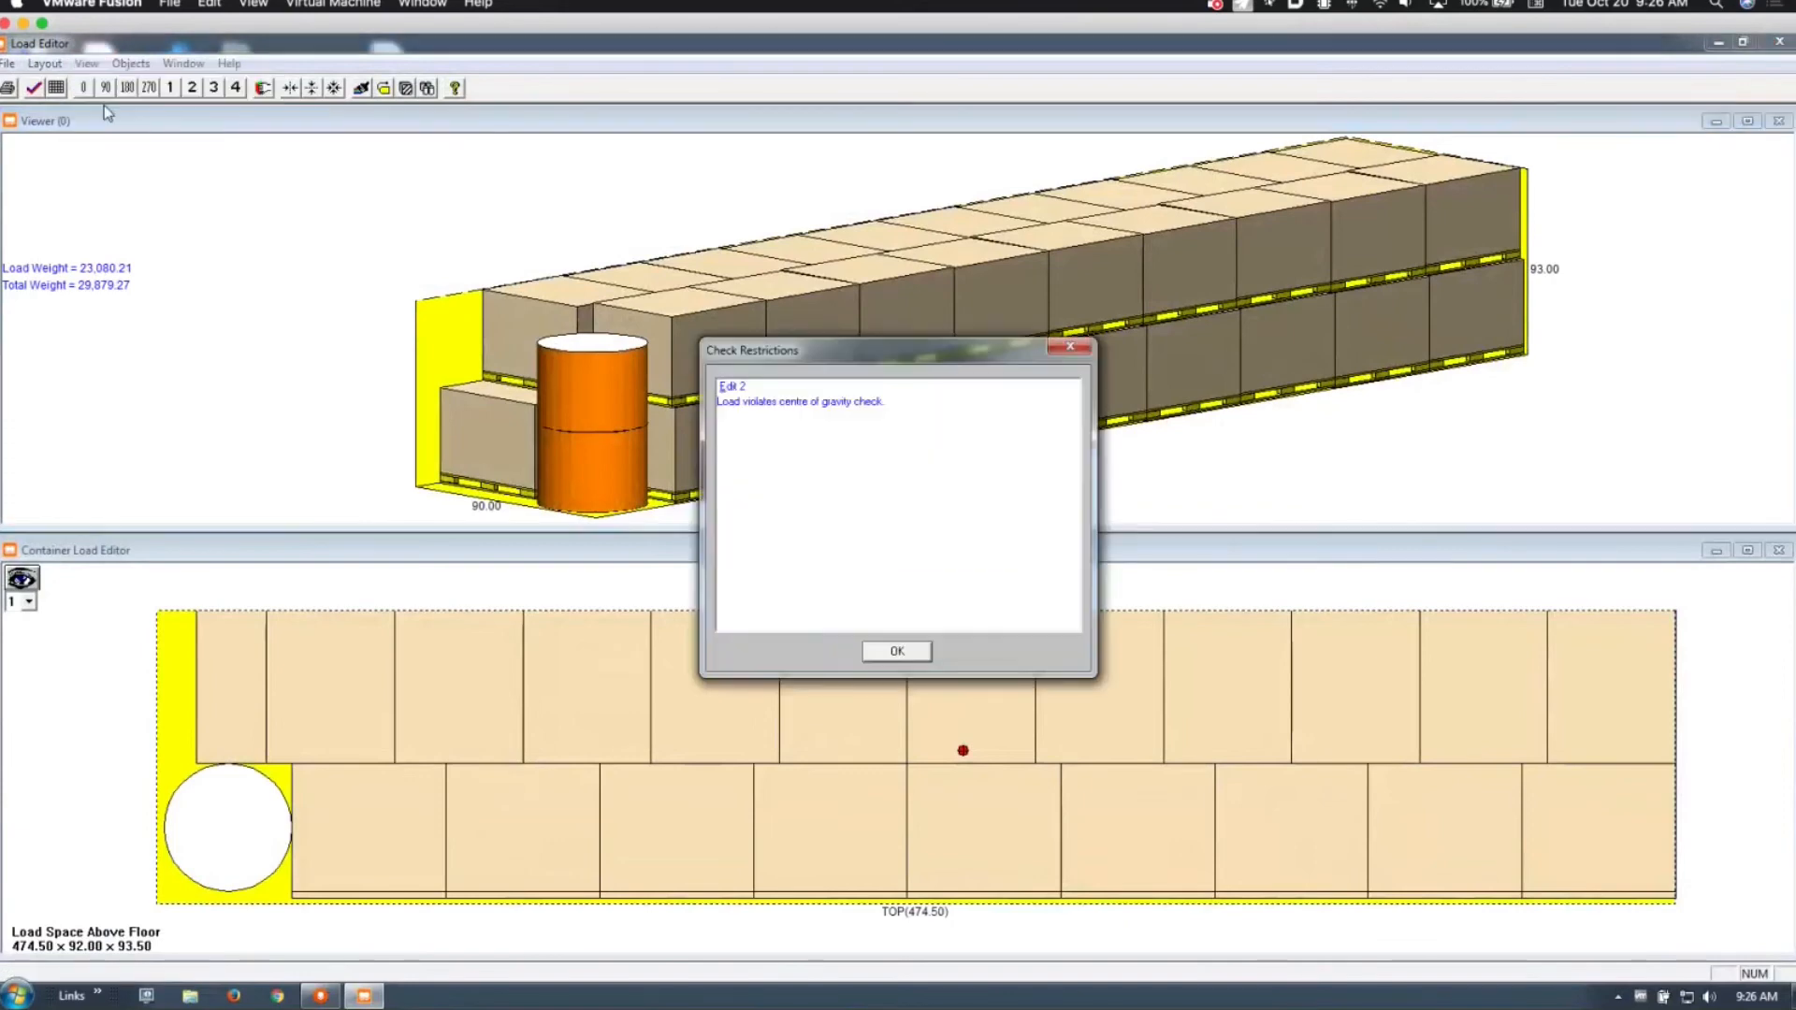
{"action": "left_click", "coordinate": [816, 409]}
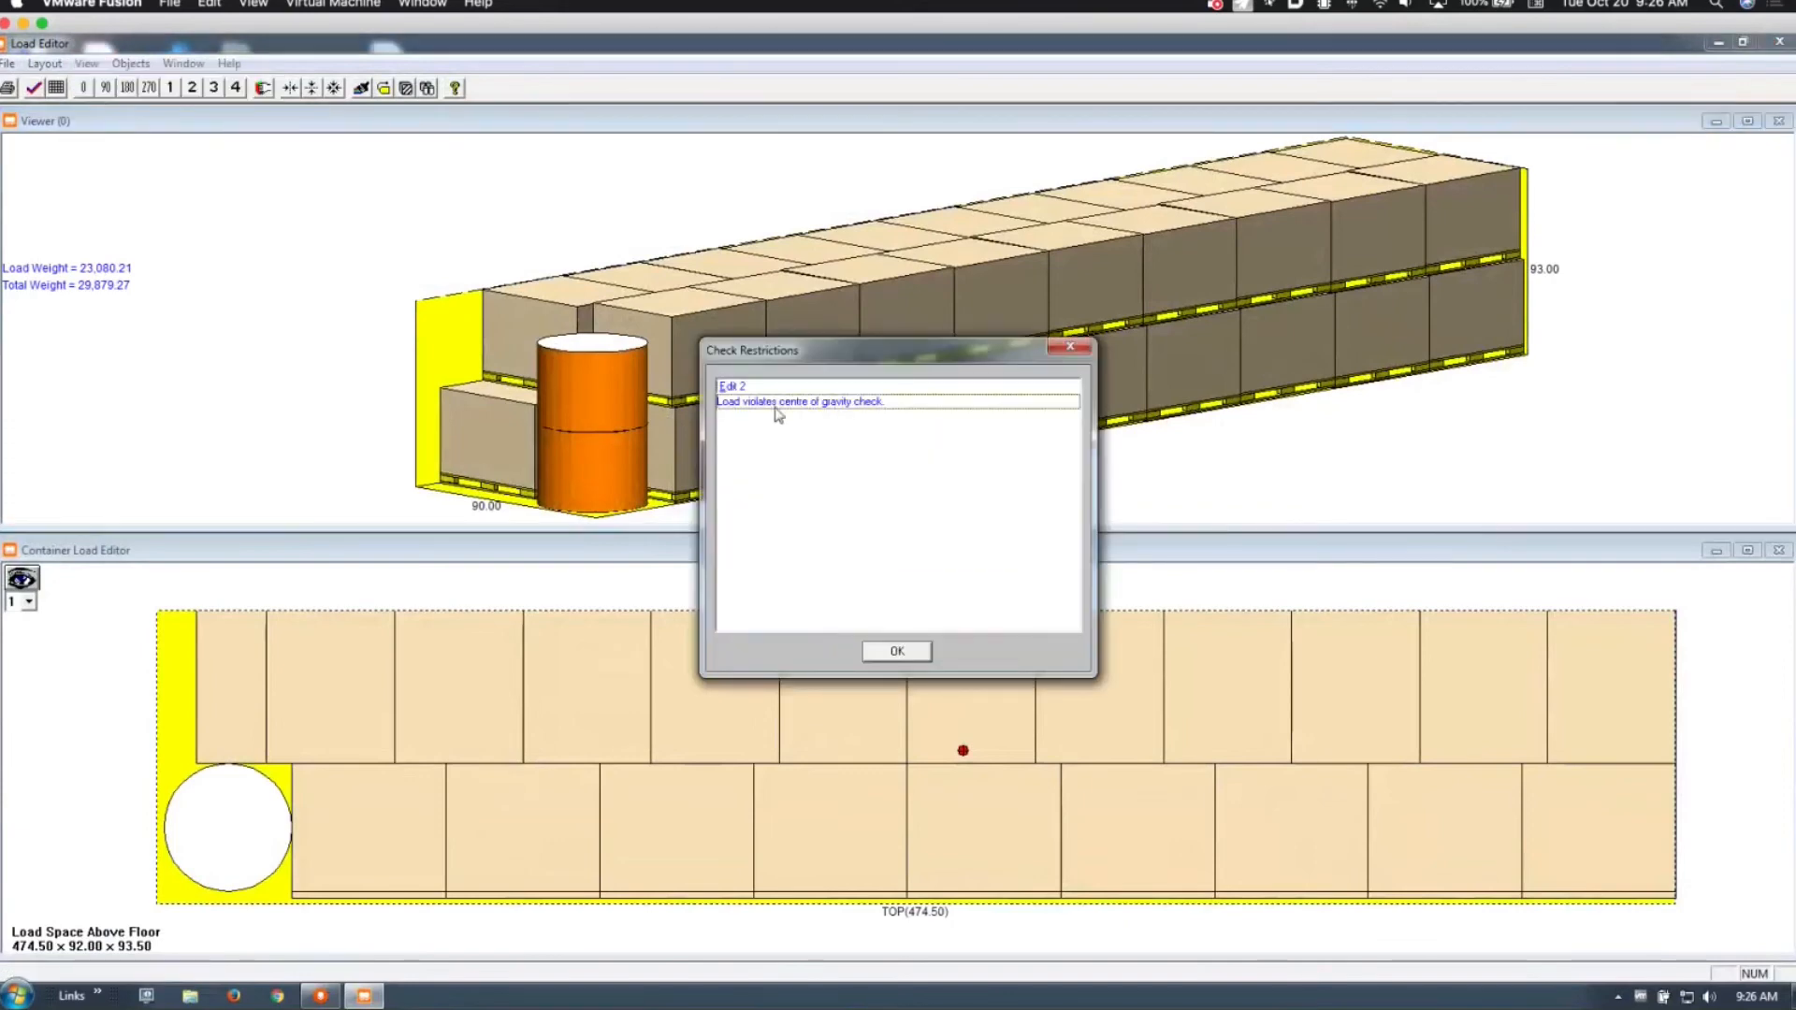
{"action": "left_click", "coordinate": [1071, 346]}
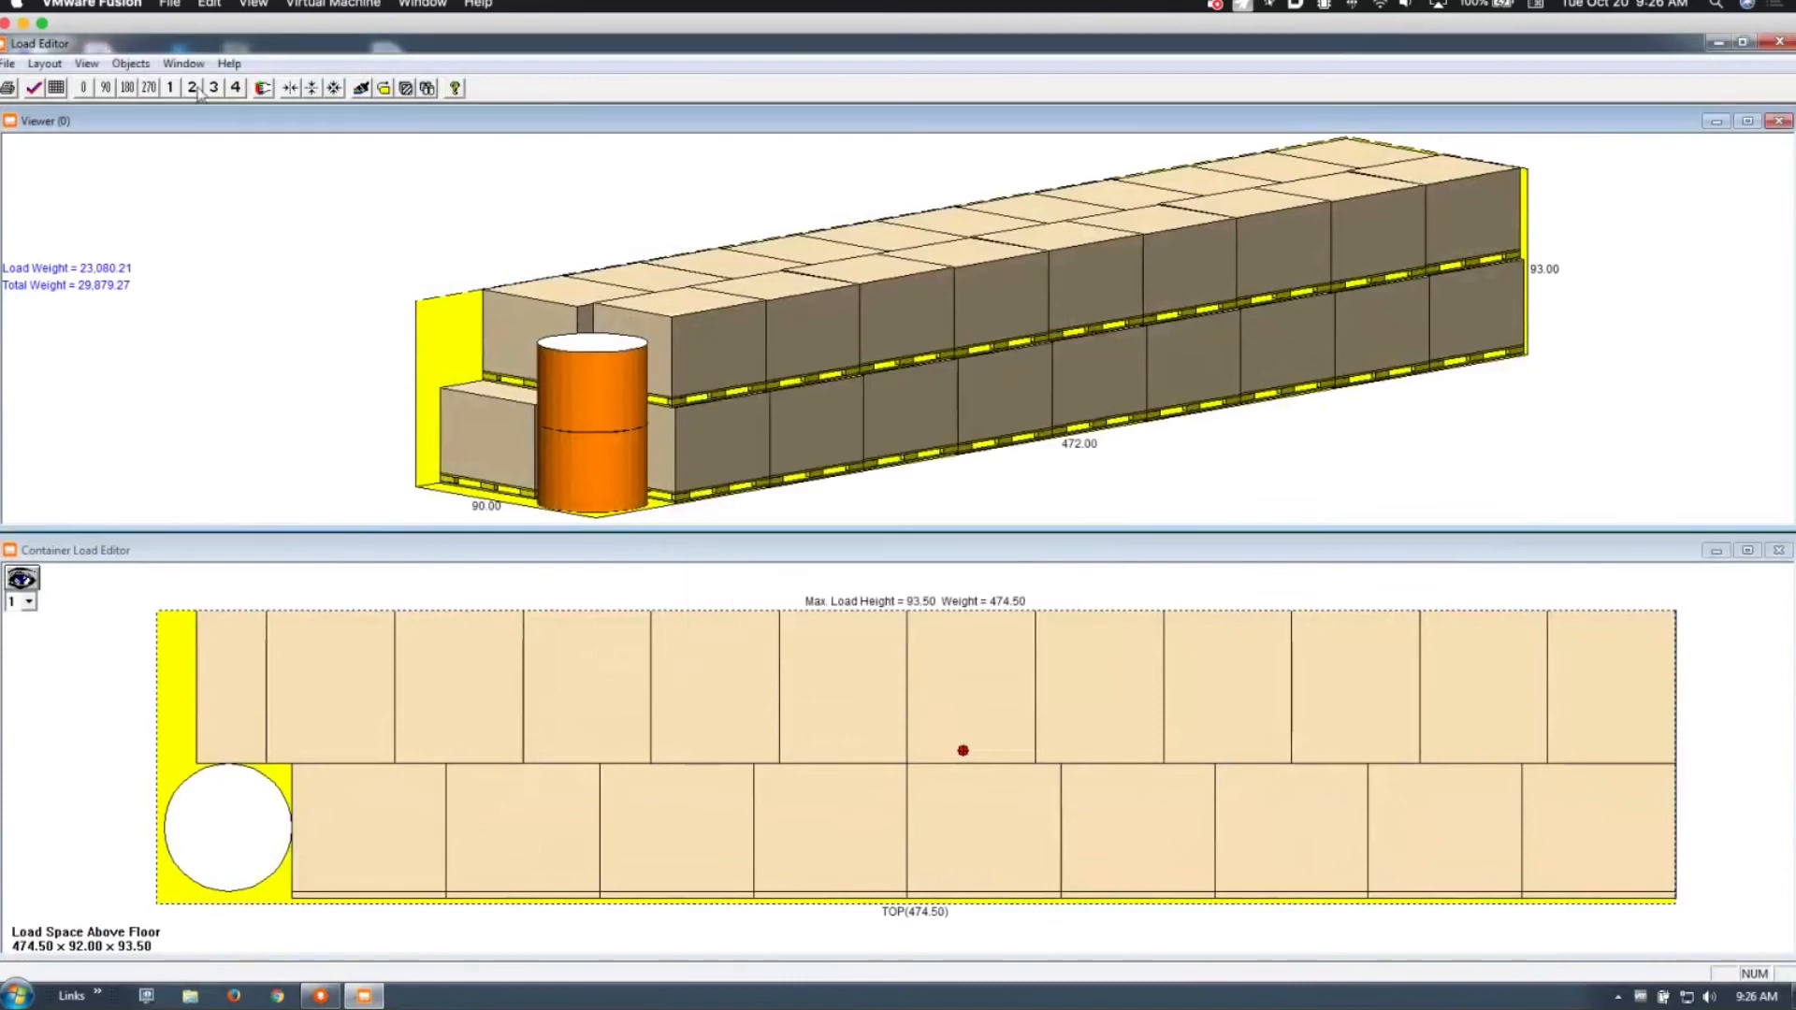
Step: View the load statistics across the product, axle, section and totals columns, then close them
{"action": "left_click", "coordinate": [86, 63]}
{"action": "left_click", "coordinate": [95, 127]}
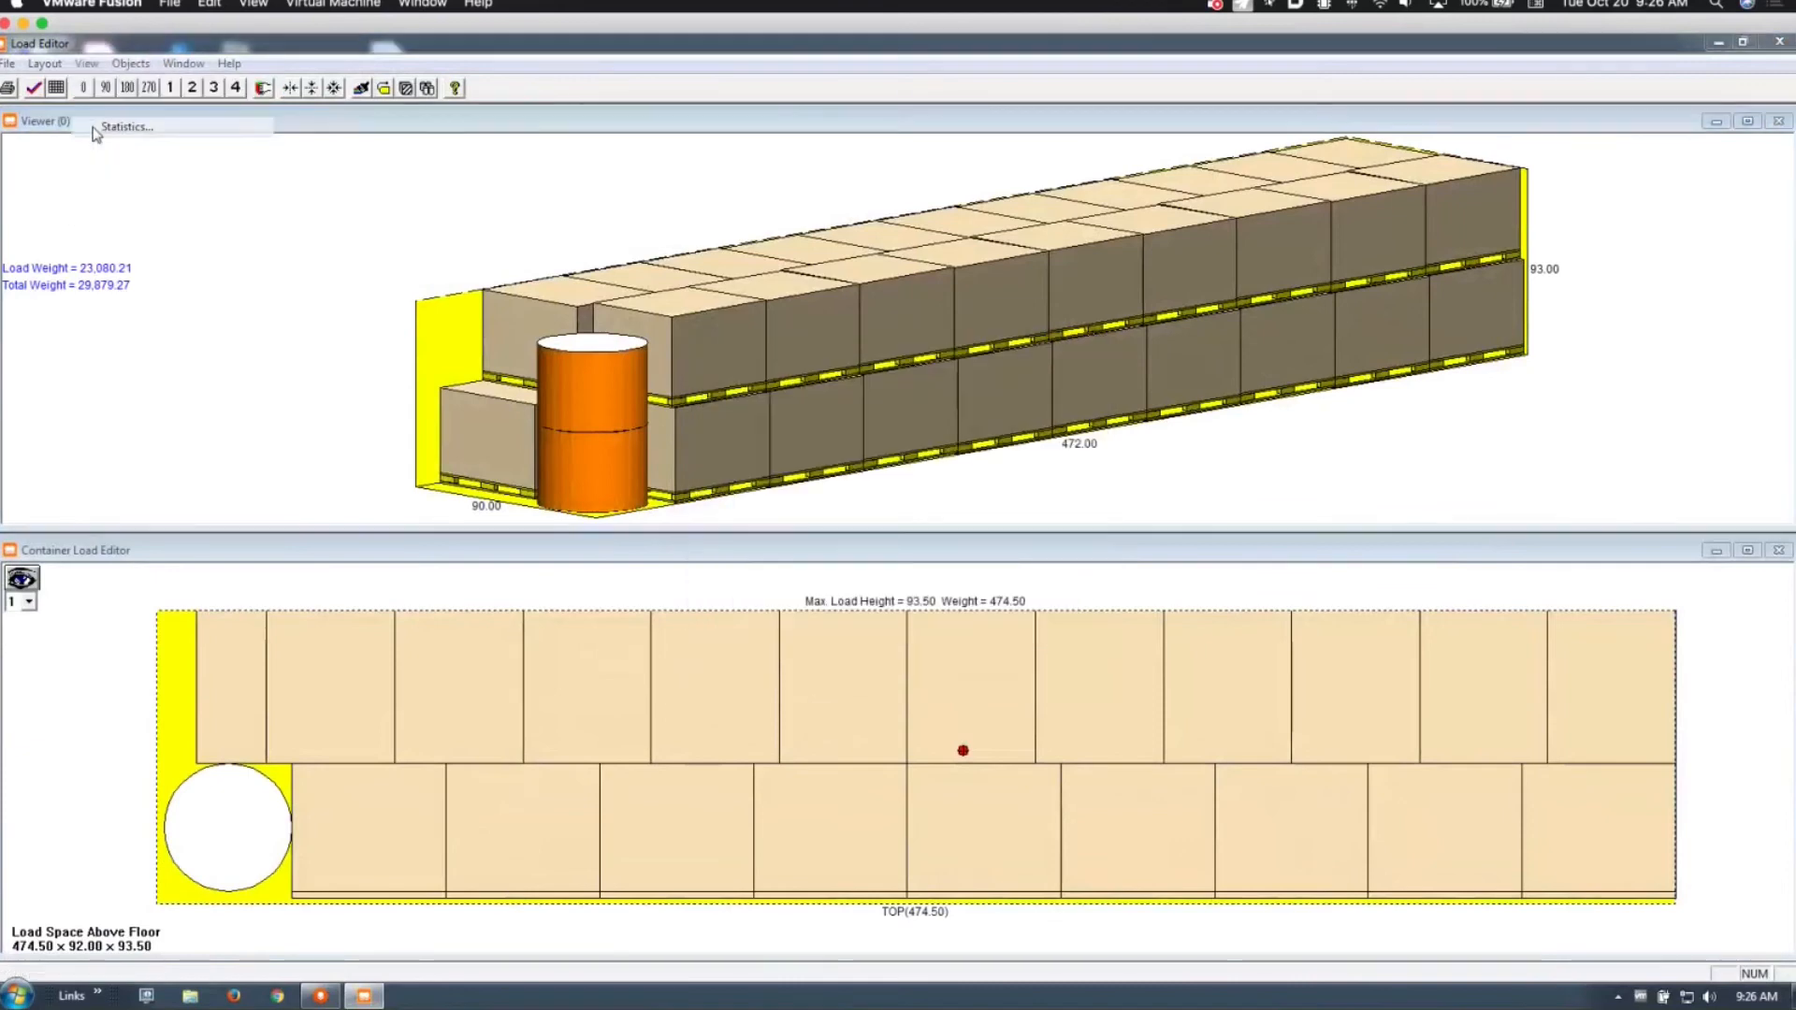
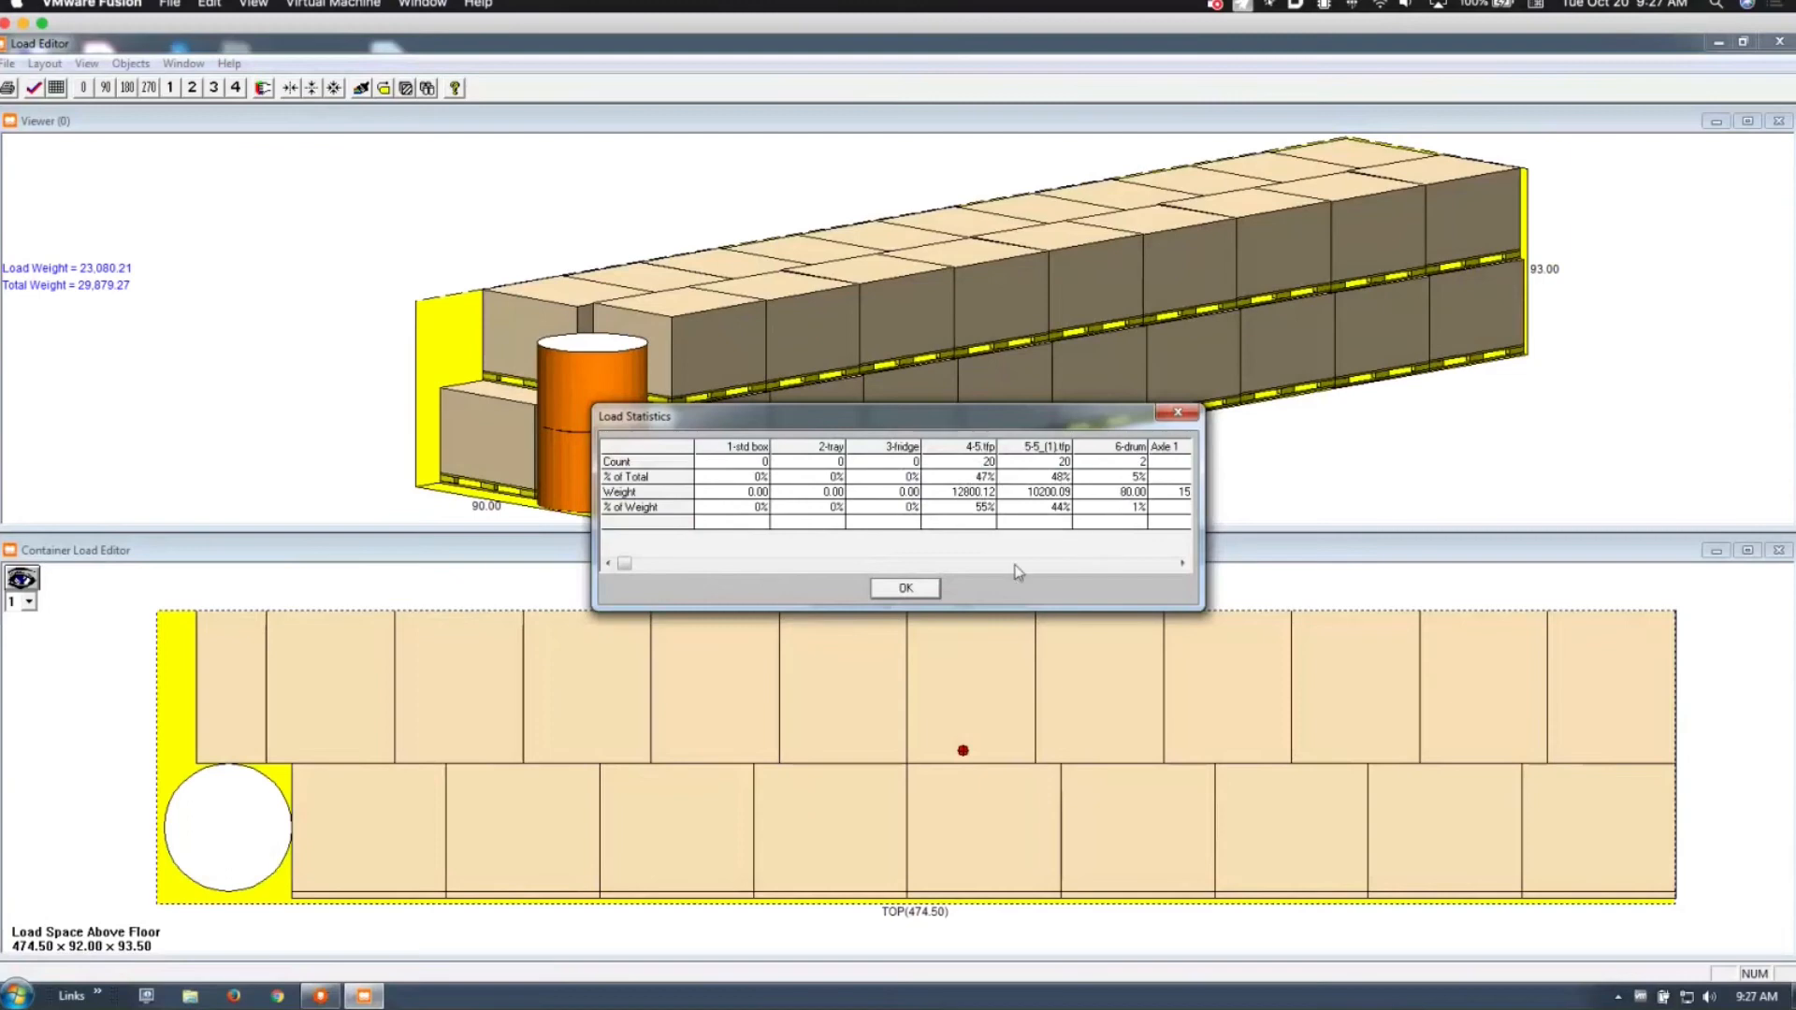
{"action": "left_click", "coordinate": [1181, 563]}
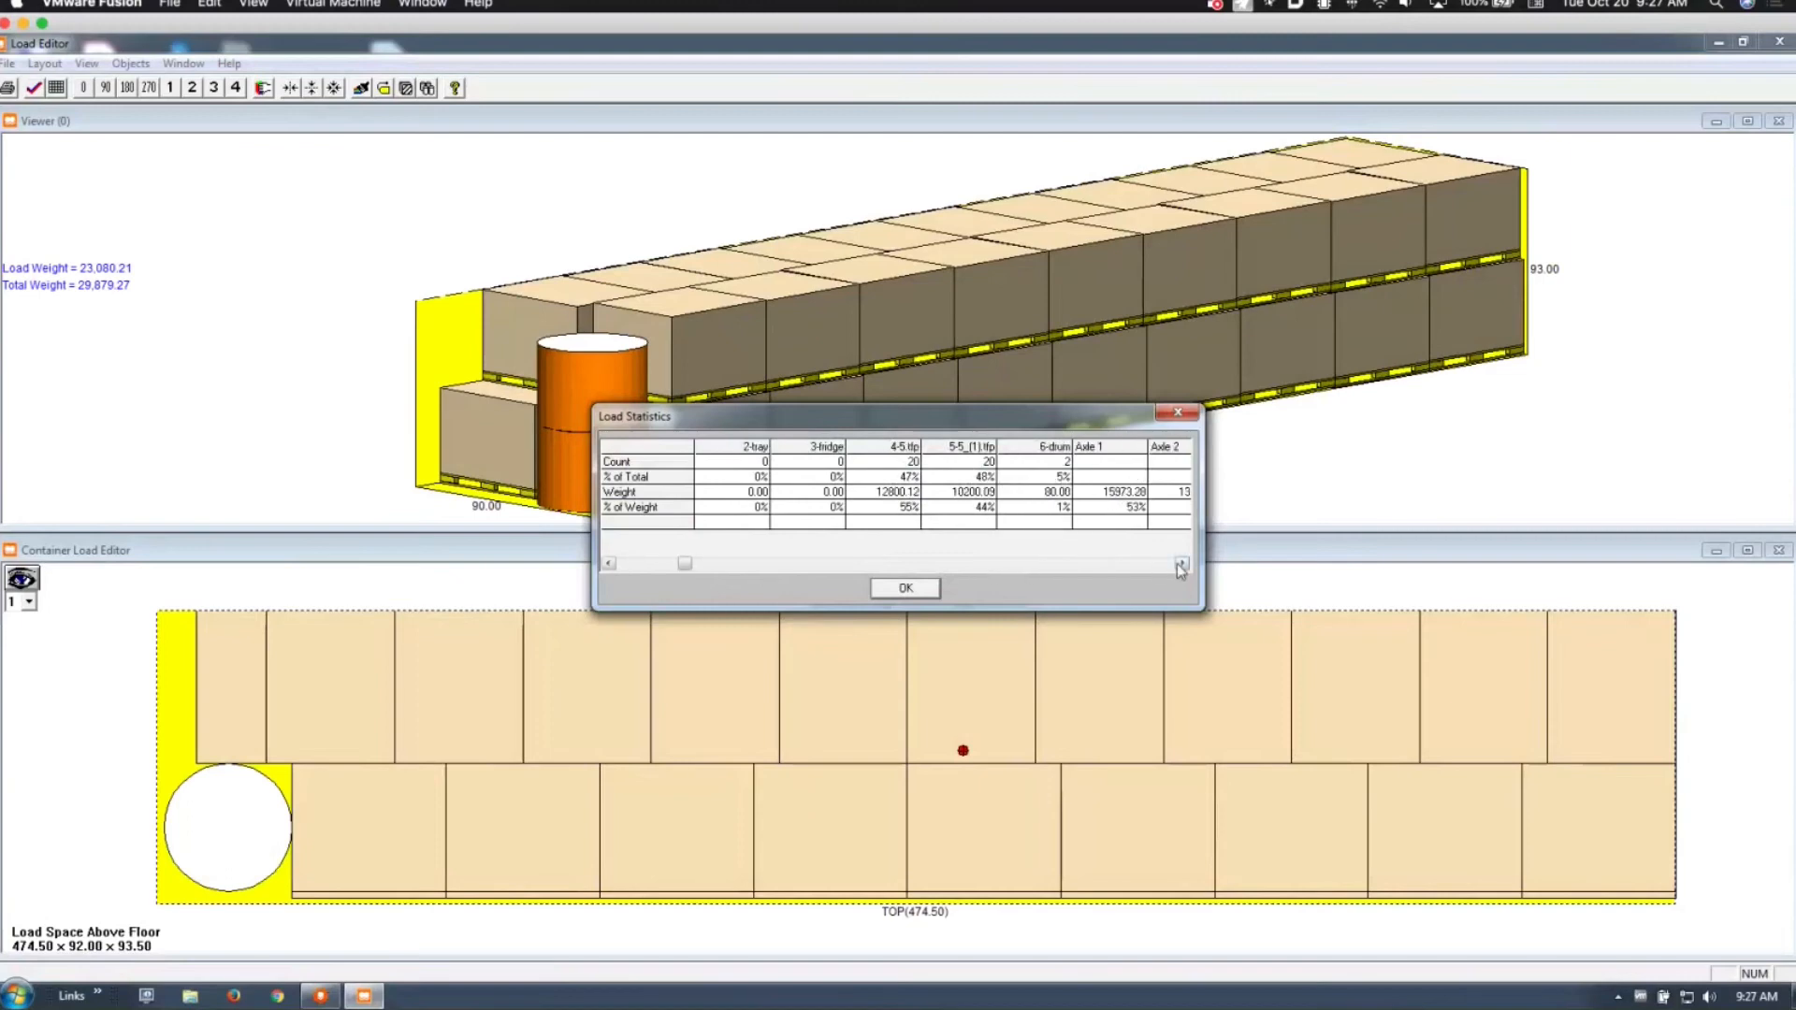
{"action": "left_click", "coordinate": [1181, 563]}
{"action": "left_click", "coordinate": [1181, 563]}
{"action": "left_click", "coordinate": [1181, 563]}
{"action": "left_click", "coordinate": [1182, 563]}
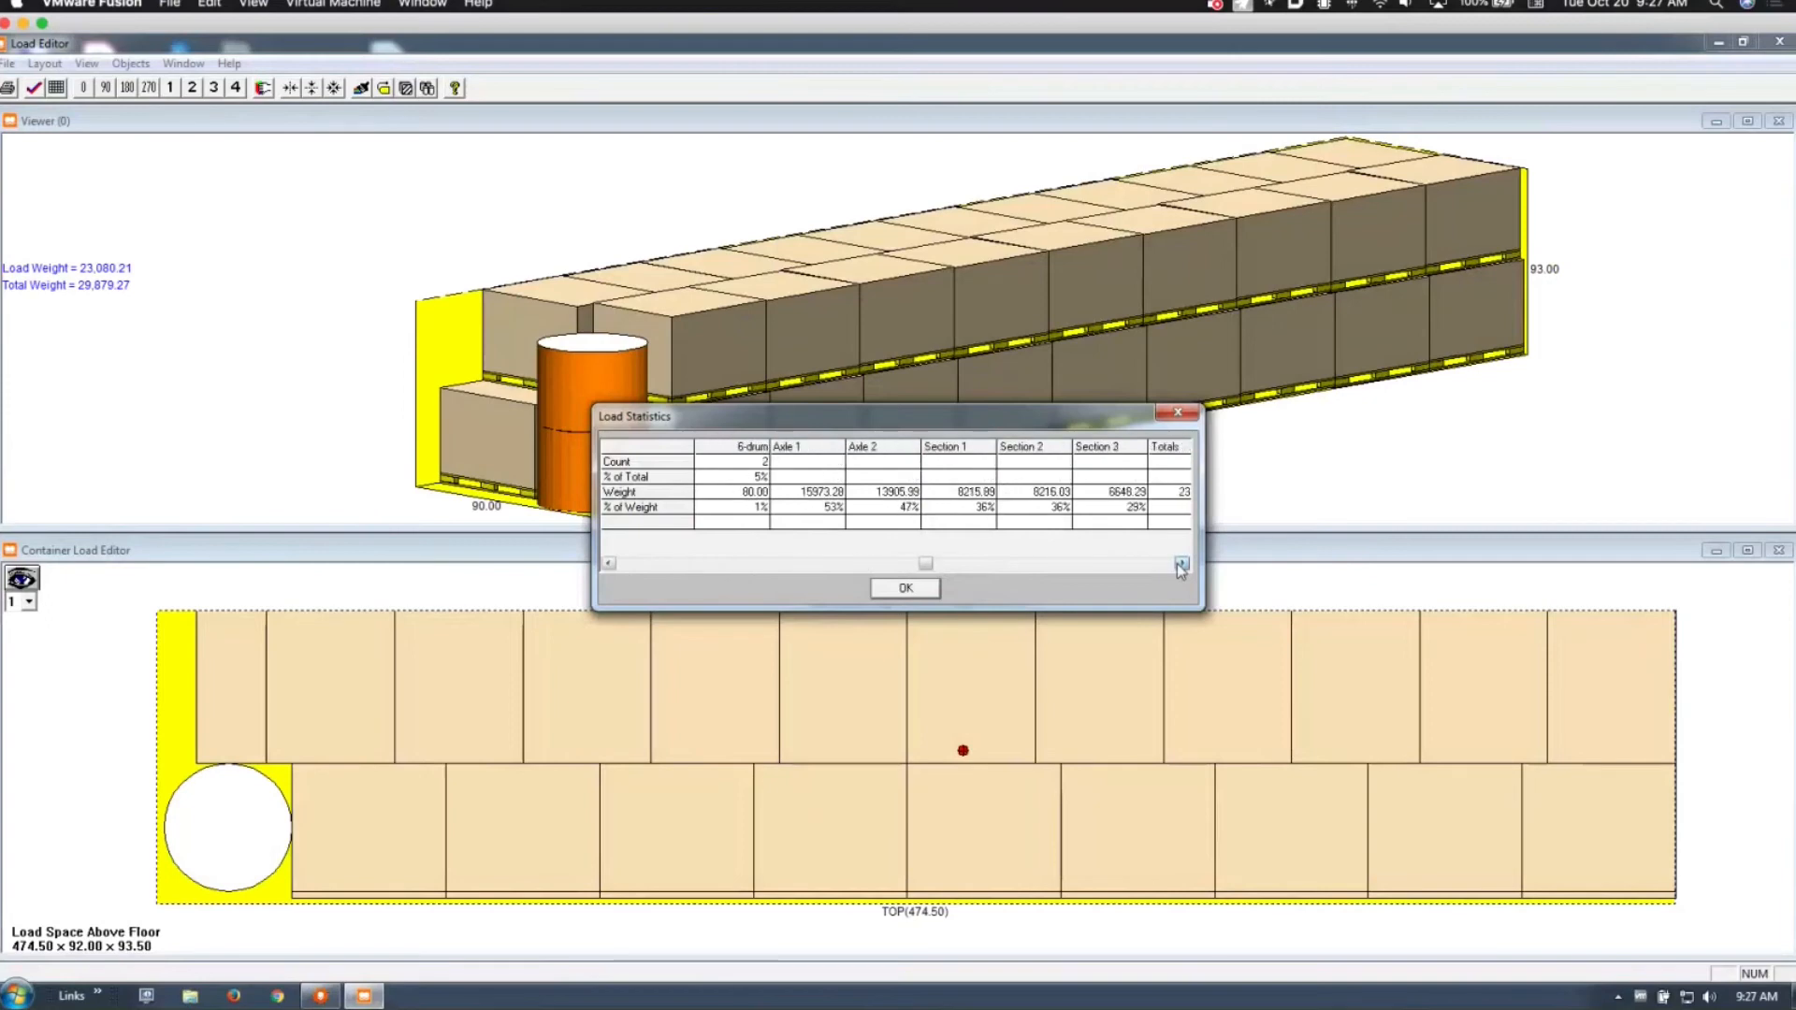
{"action": "left_click", "coordinate": [1181, 563]}
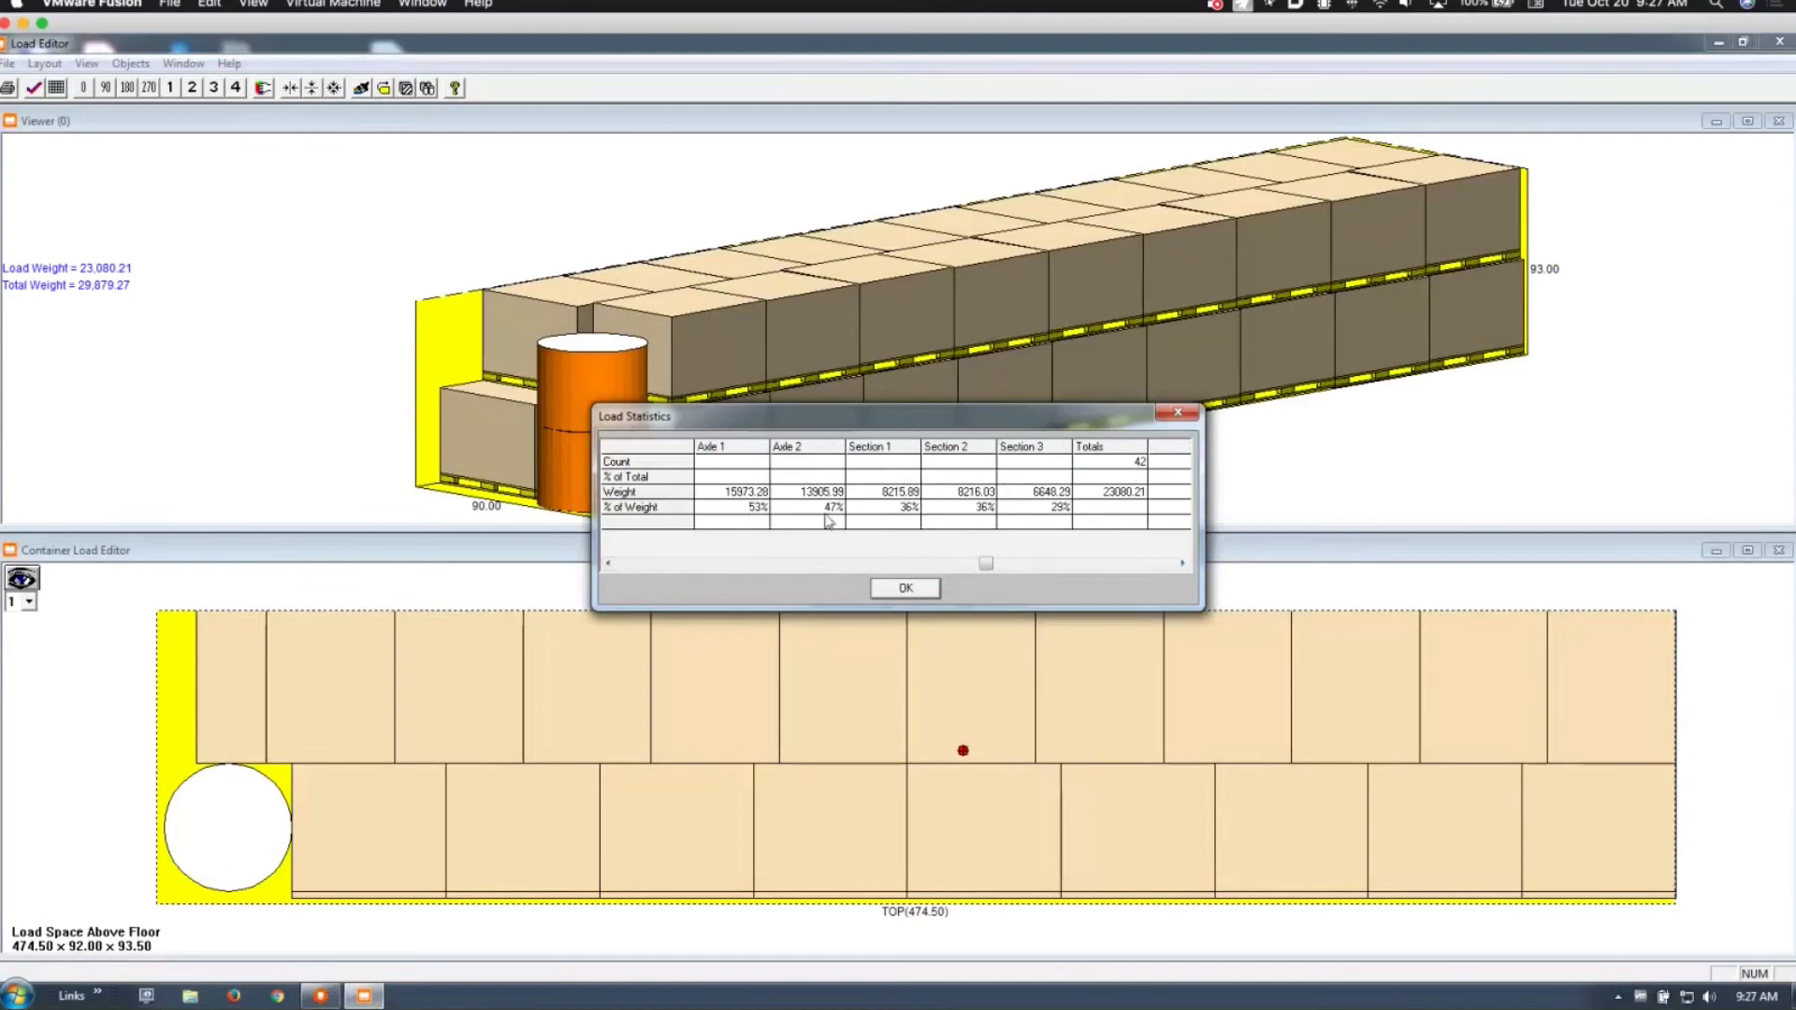
{"action": "left_click_drag", "start_coordinate": [875, 428], "coordinate": [859, 531]}
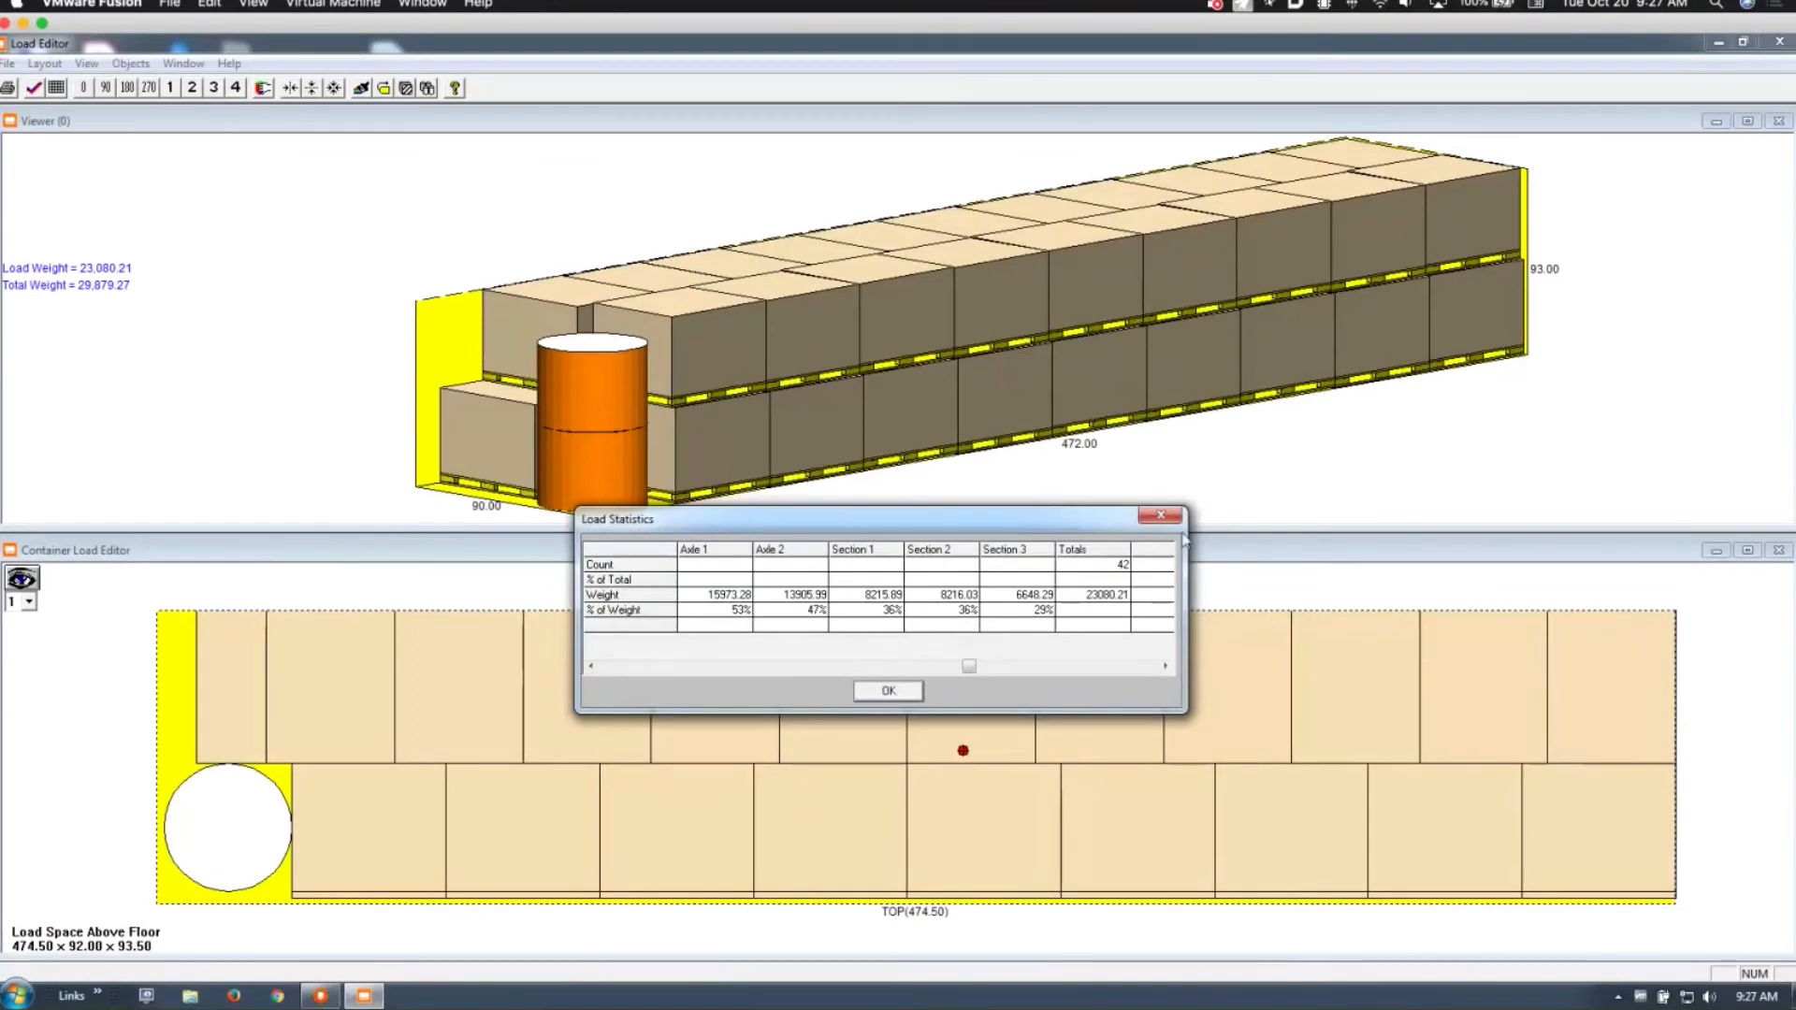
{"action": "left_click", "coordinate": [1160, 517]}
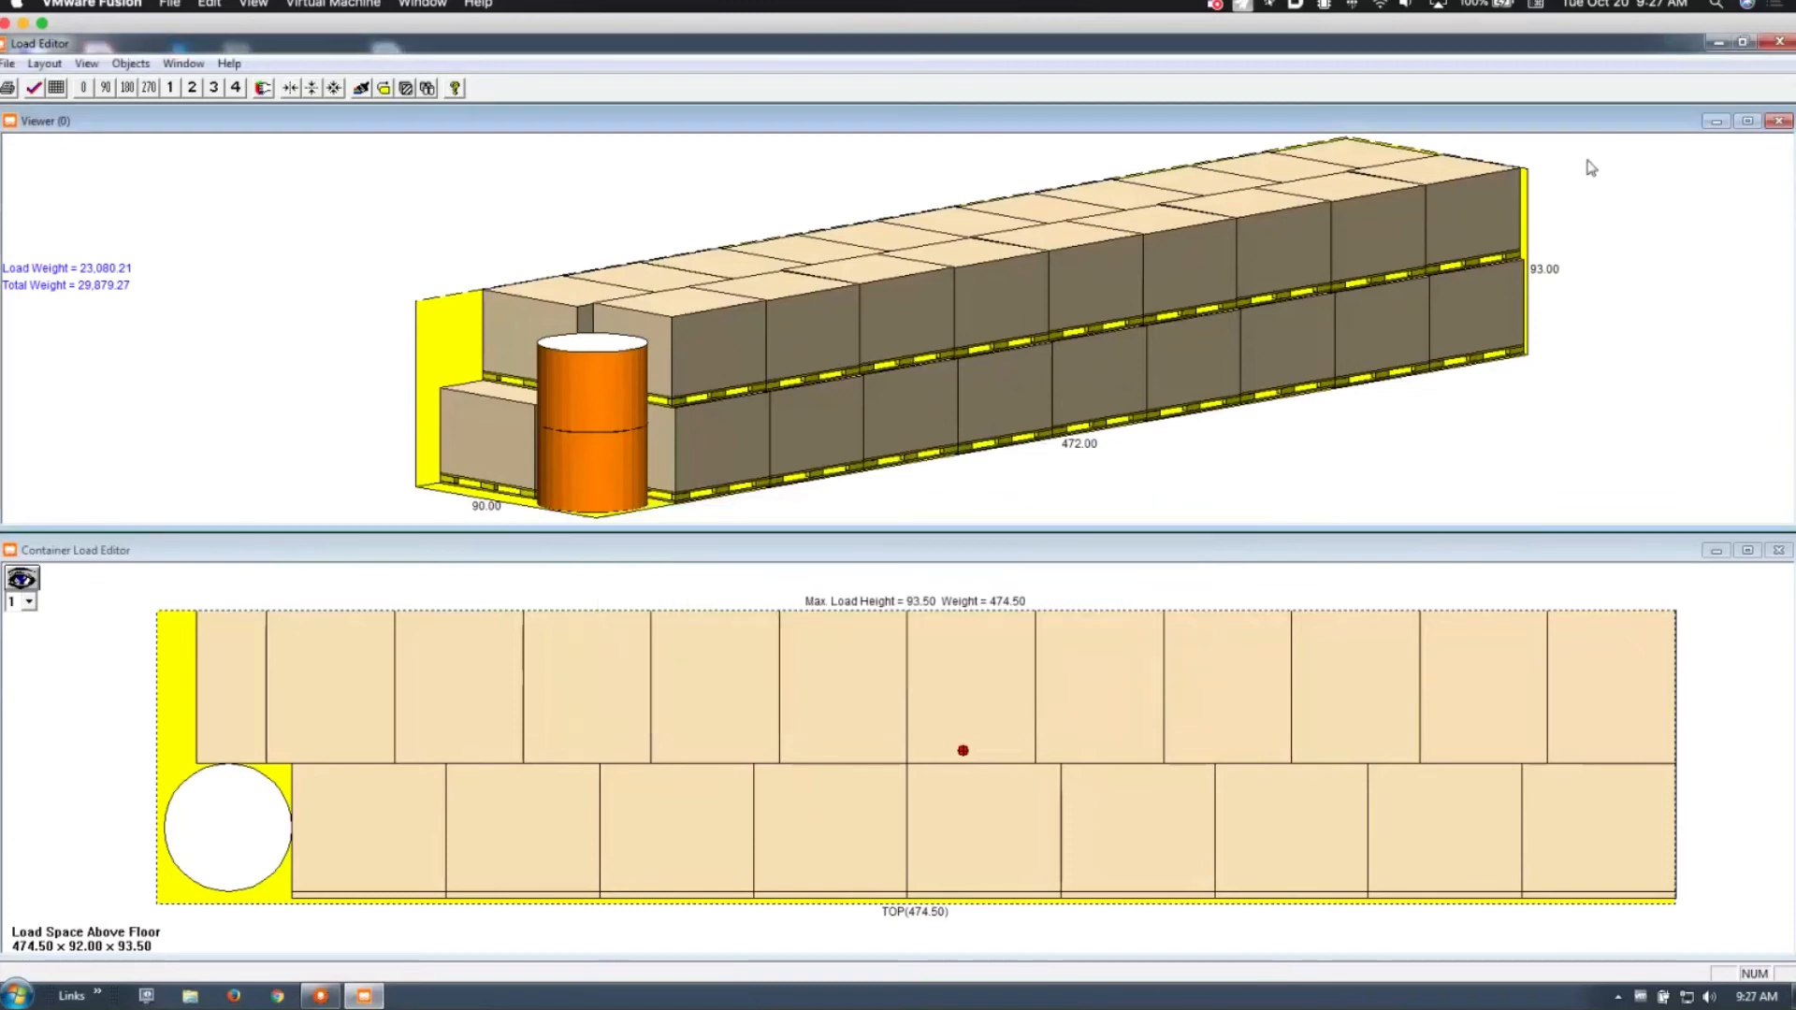
Step: Close the Load Editor, discarding the edits, and open the third container's load in the Load Editor
{"action": "left_click", "coordinate": [1780, 43]}
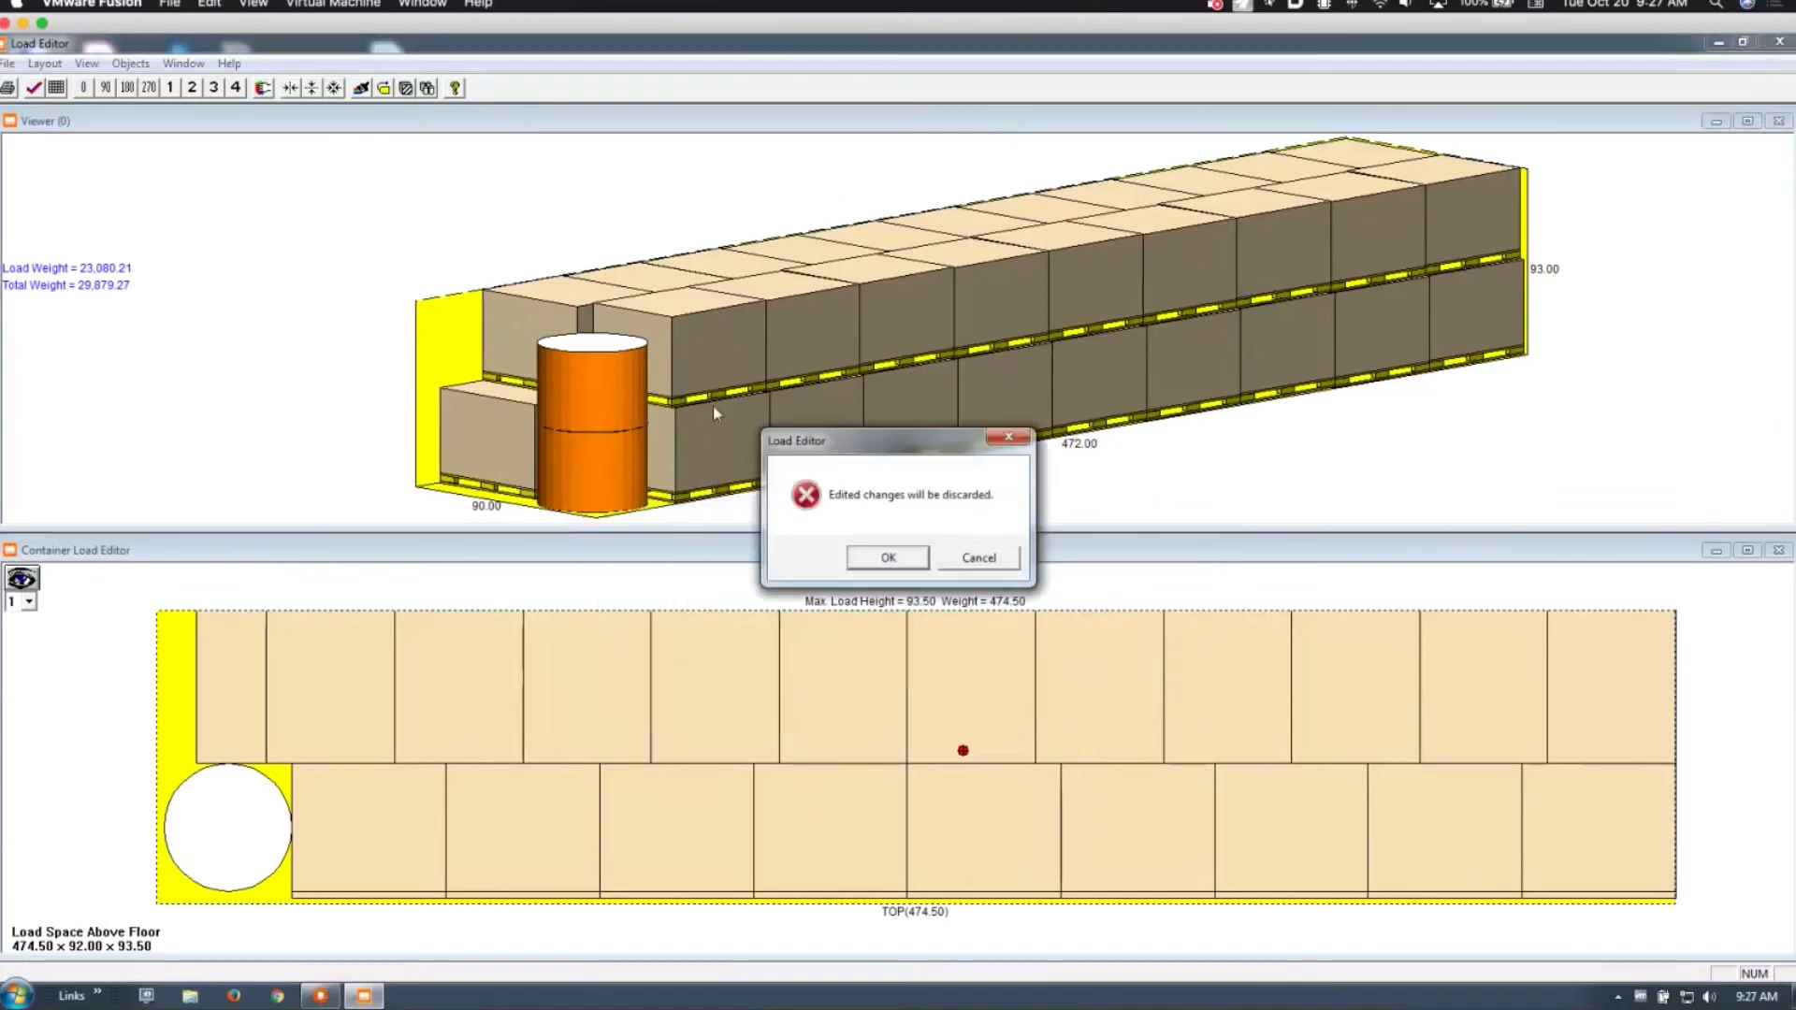
{"action": "left_click", "coordinate": [862, 559]}
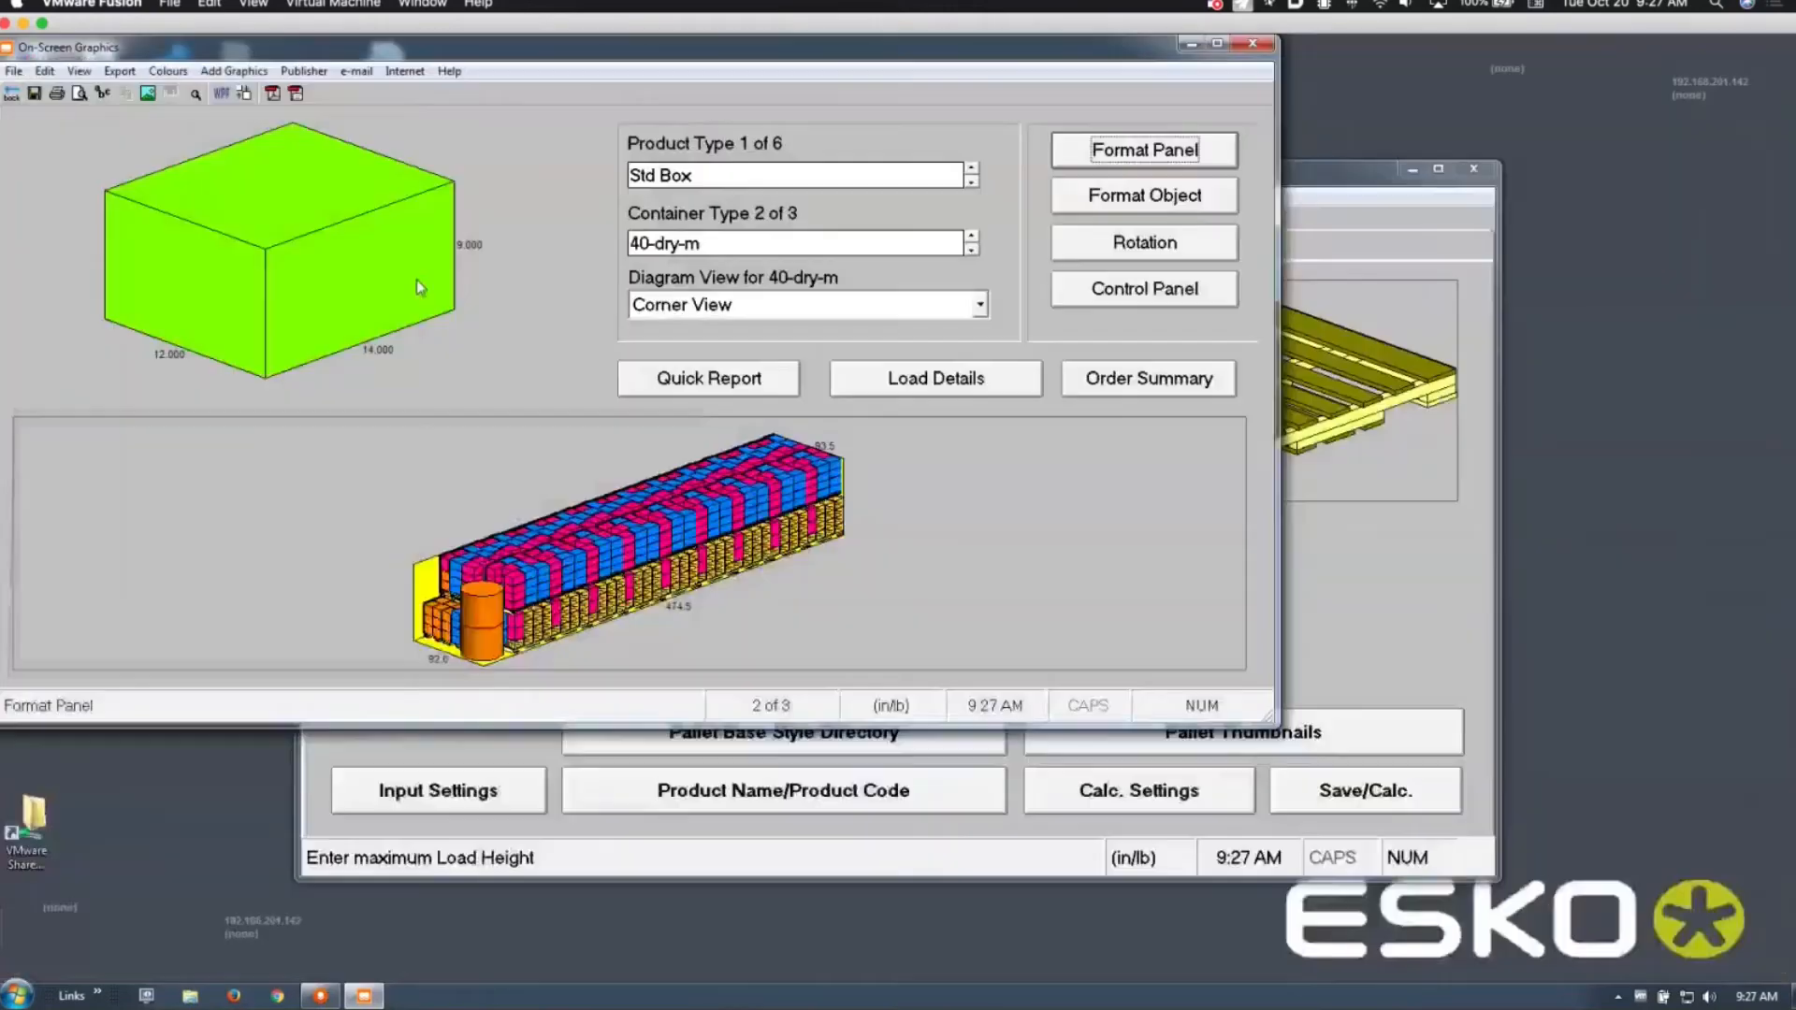
{"action": "left_click", "coordinate": [972, 238]}
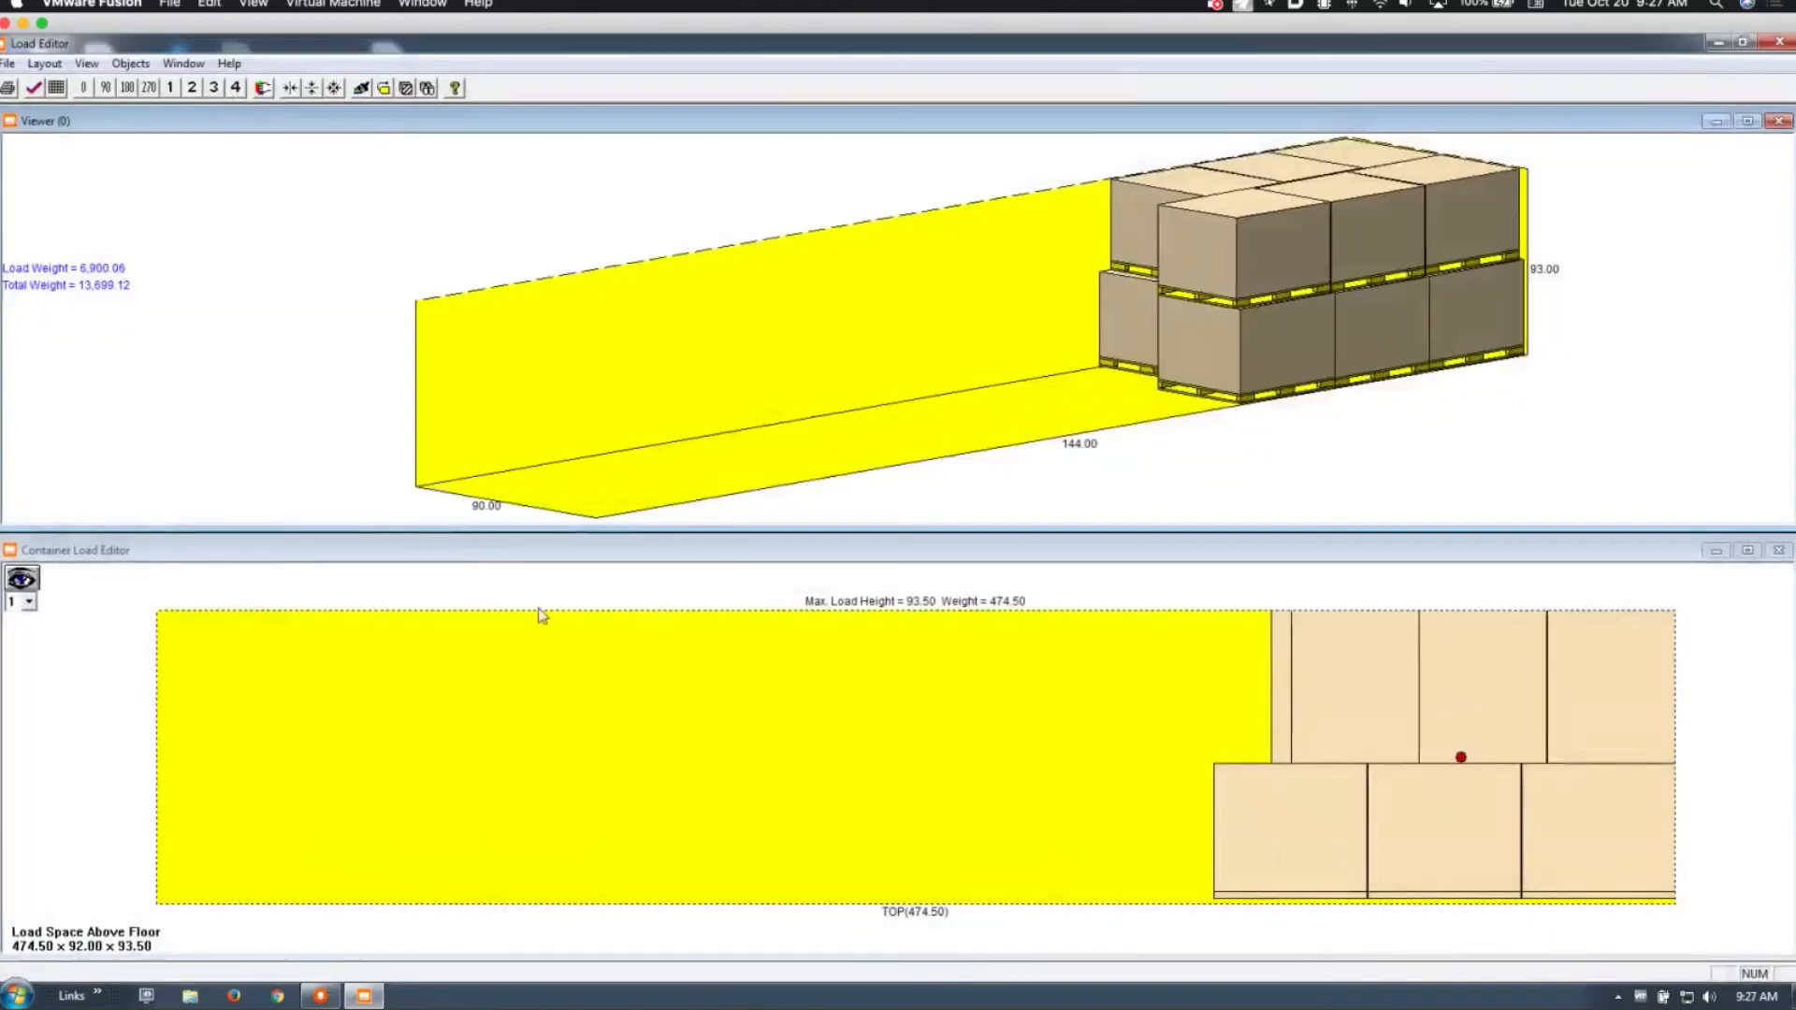
Step: Choose the drum product and place one upright drum on the container floor against the shorter pallet row
{"action": "left_click", "coordinate": [263, 88]}
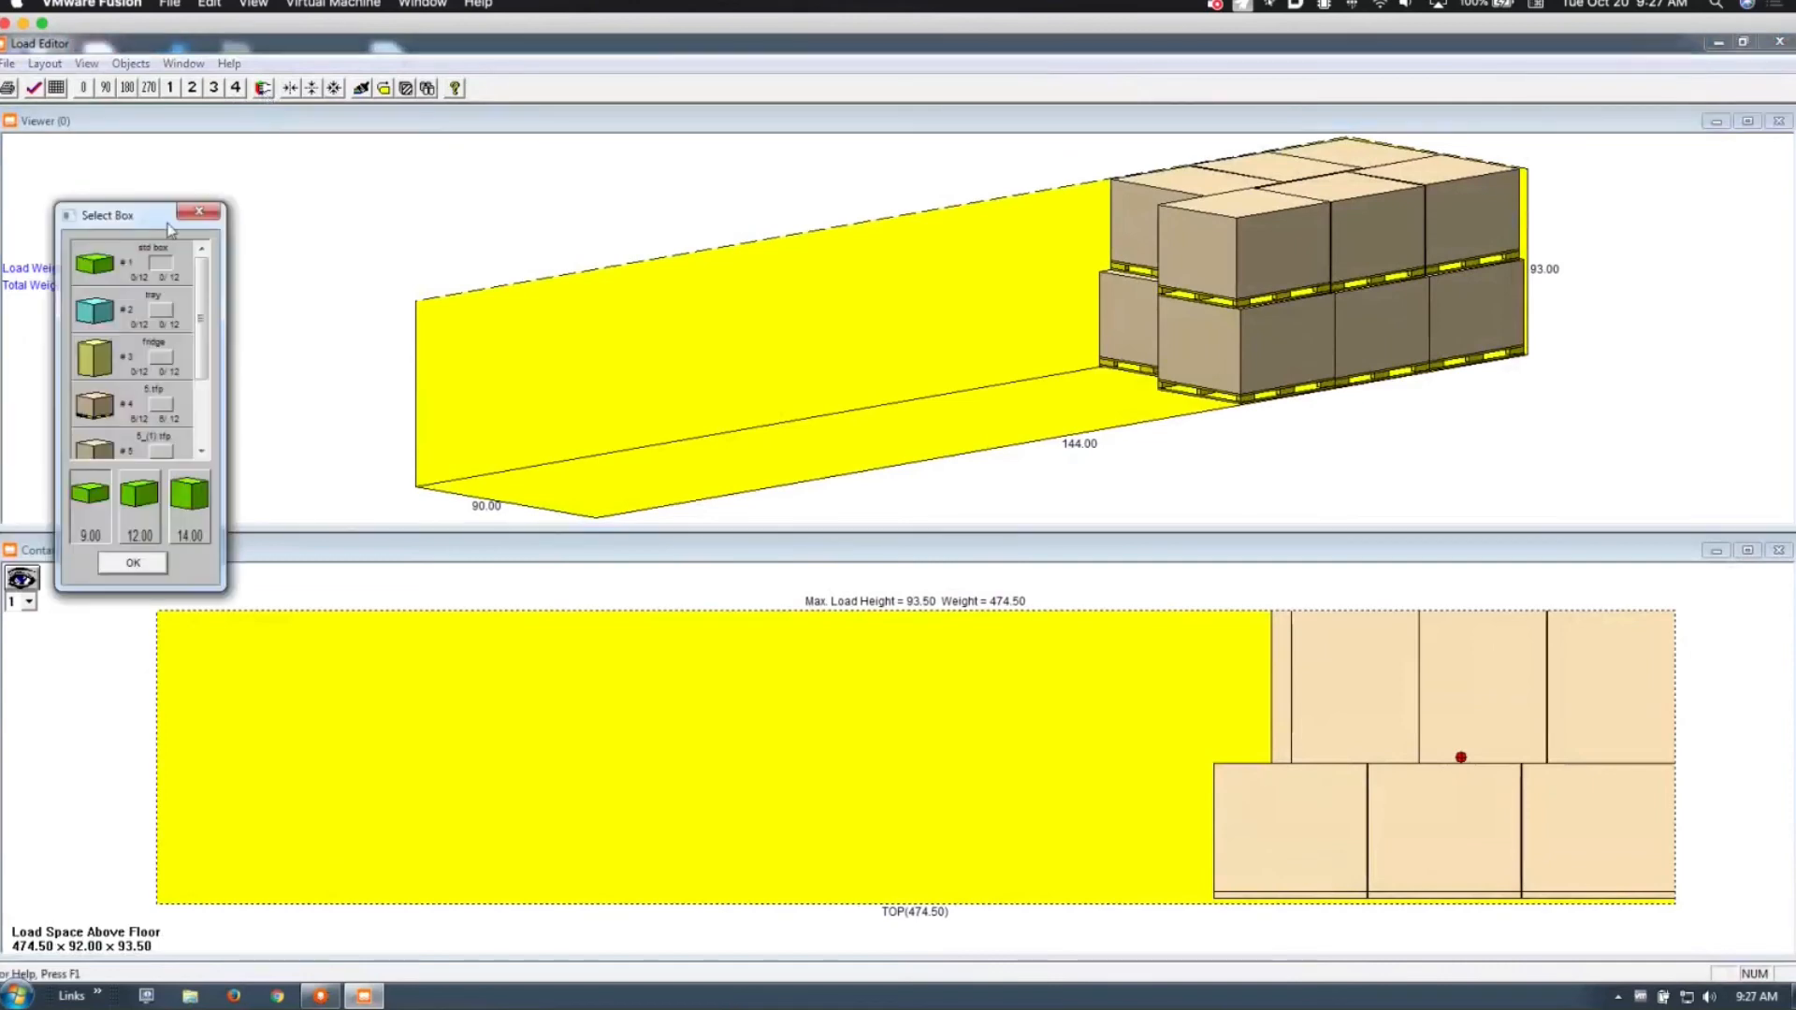
{"action": "left_click_drag", "start_coordinate": [186, 224], "coordinate": [286, 395]}
{"action": "left_click", "coordinate": [247, 399]}
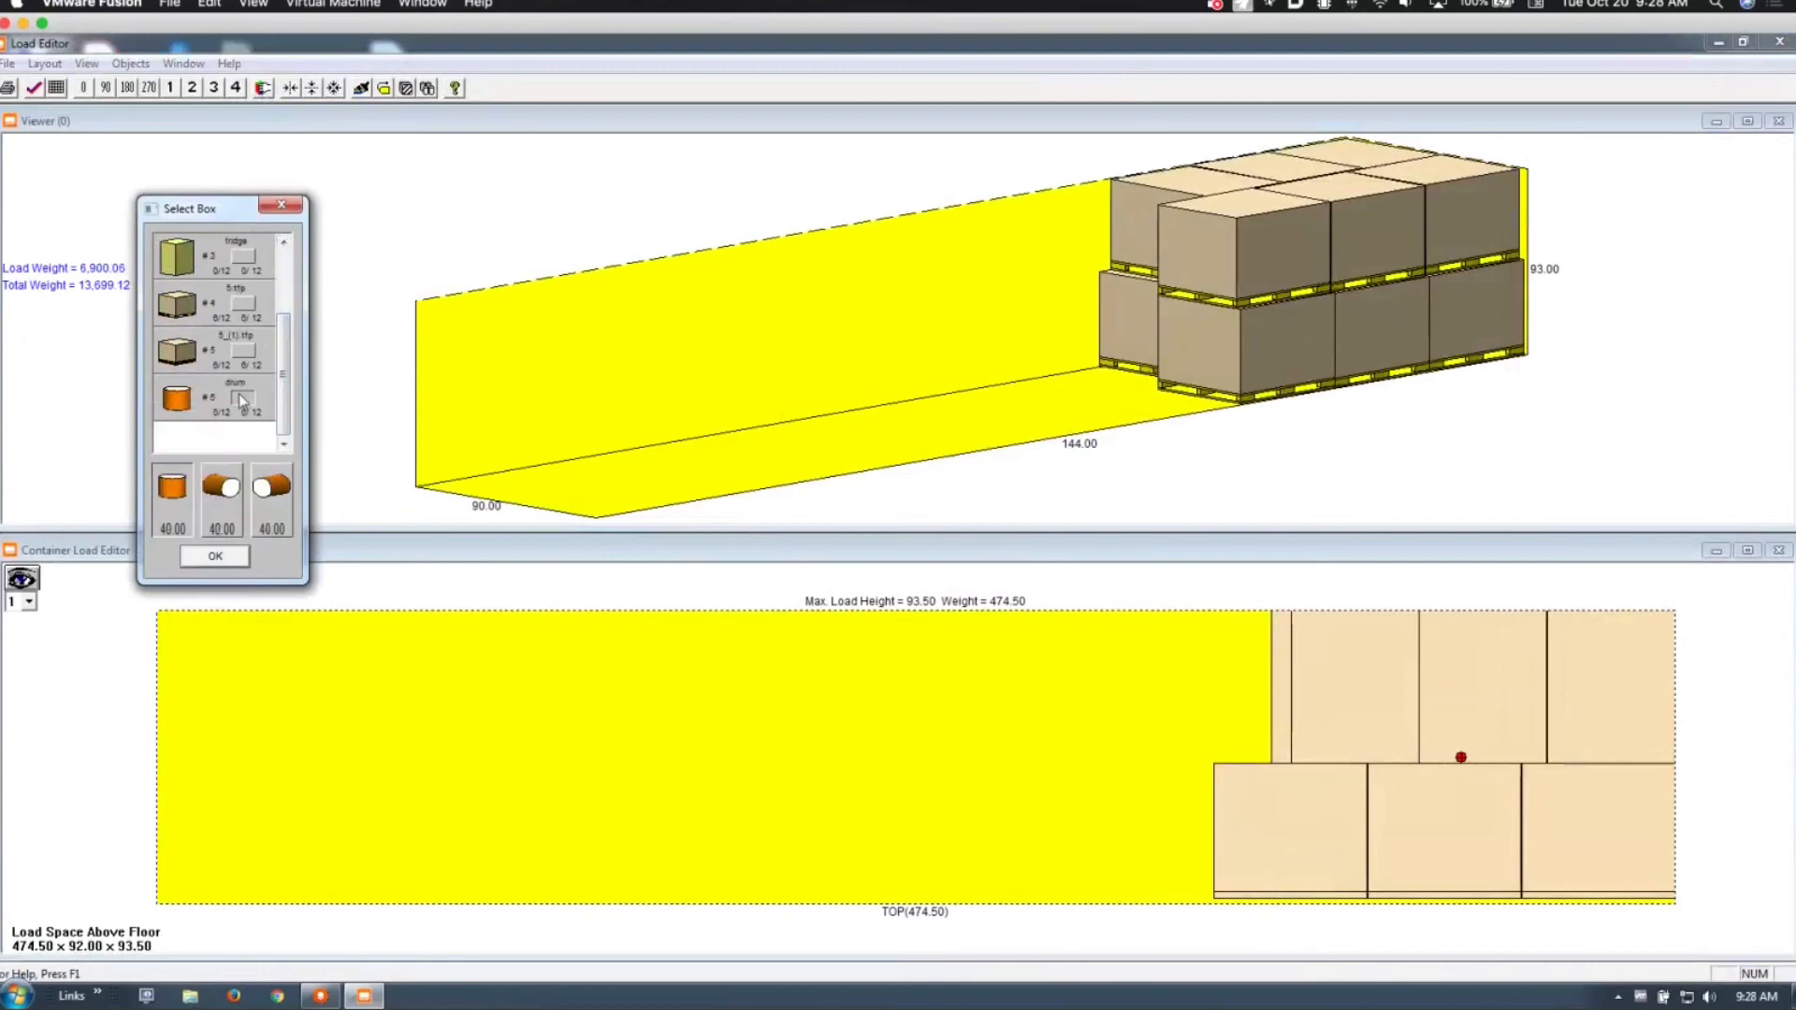
{"action": "mouse_move", "coordinate": [288, 364]}
{"action": "left_mouse_down"}
{"action": "mouse_move", "coordinate": [284, 292]}
{"action": "mouse_move", "coordinate": [286, 379]}
{"action": "left_mouse_up"}
{"action": "left_click", "coordinate": [1203, 679]}
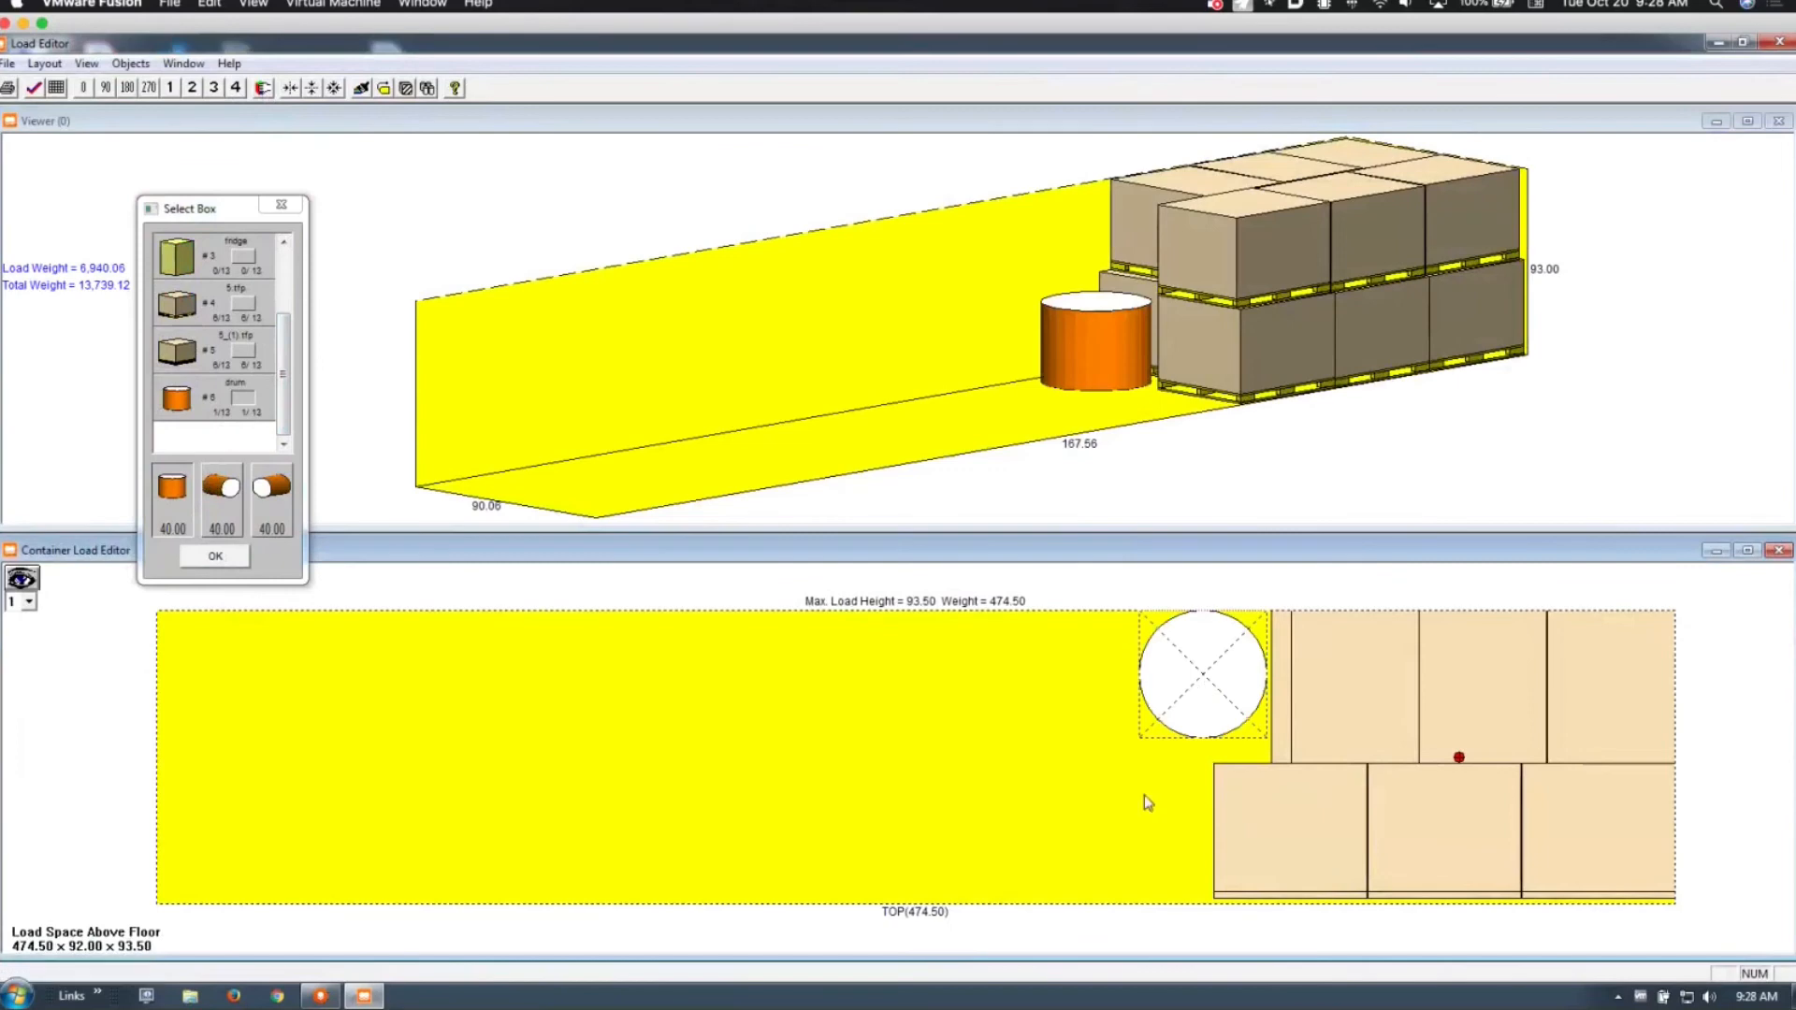
Step: Place two more upright drums on the floor, one in front of the longer pallet row and one beside the first drum
{"action": "left_click", "coordinate": [1153, 826]}
{"action": "left_click", "coordinate": [1172, 734]}
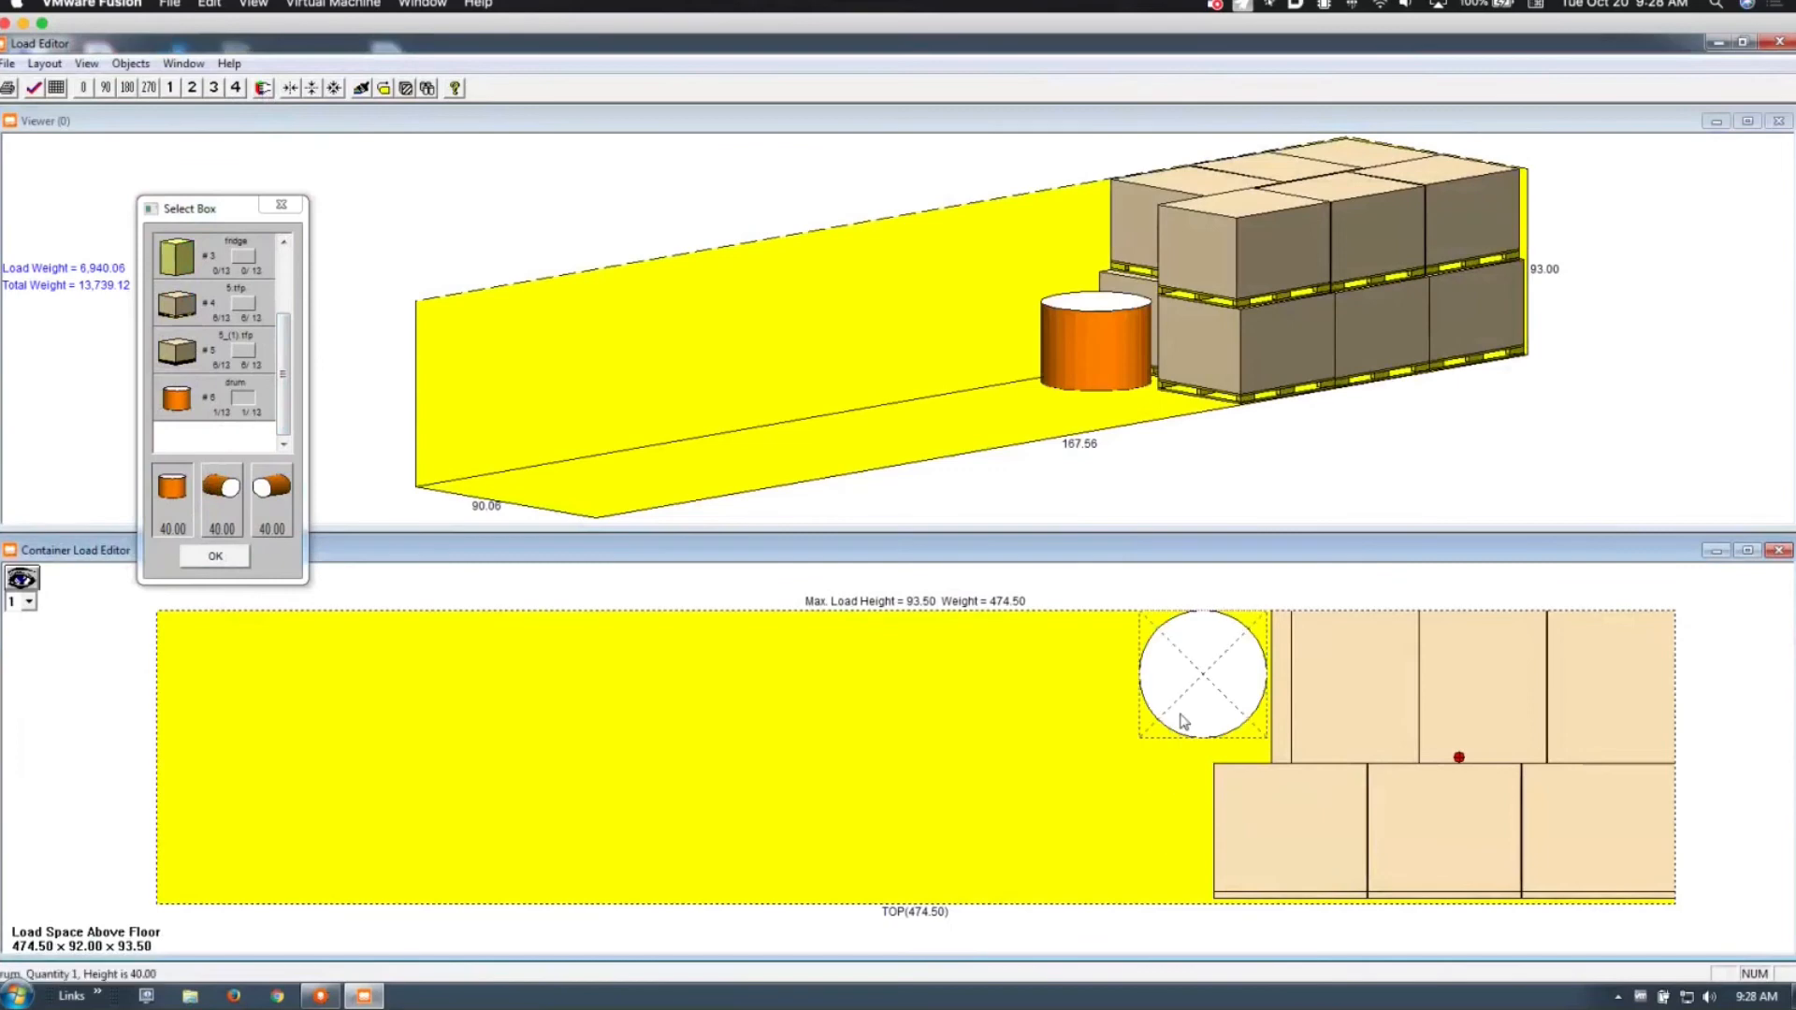
{"action": "left_click", "coordinate": [1142, 850]}
{"action": "left_click", "coordinate": [1142, 849]}
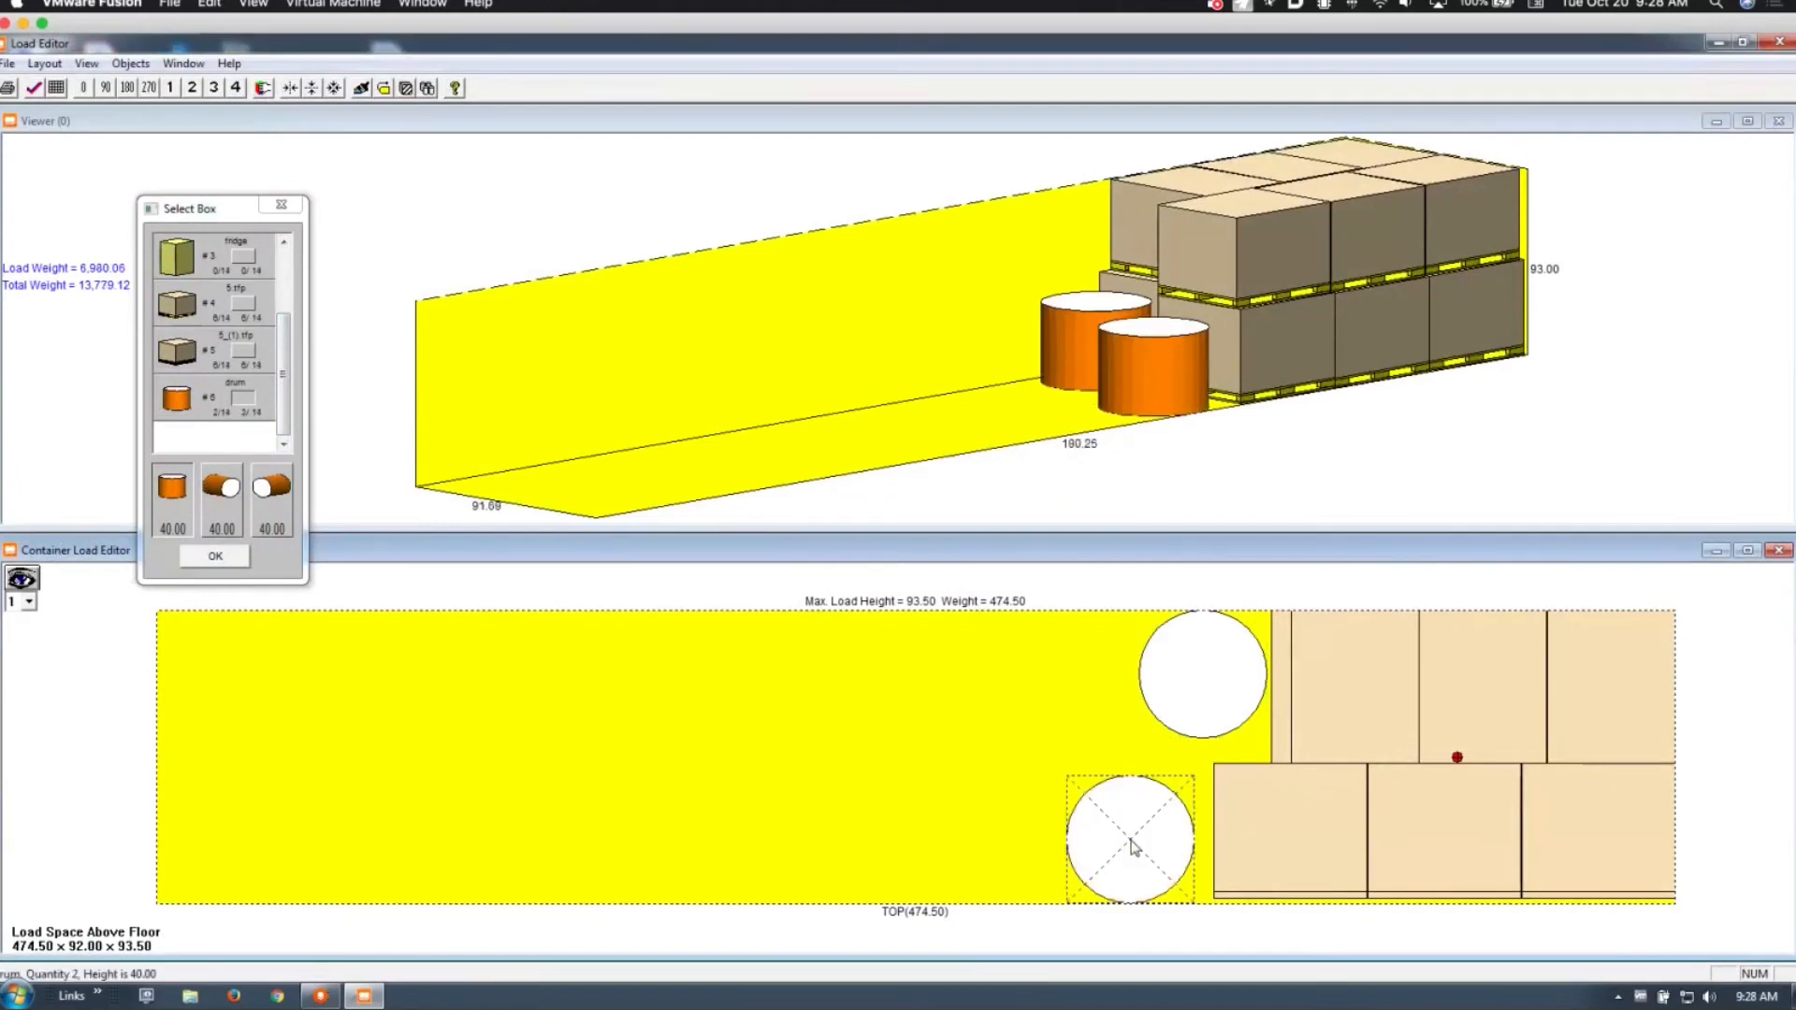
{"action": "left_click", "coordinate": [1083, 677]}
{"action": "left_click", "coordinate": [1070, 686]}
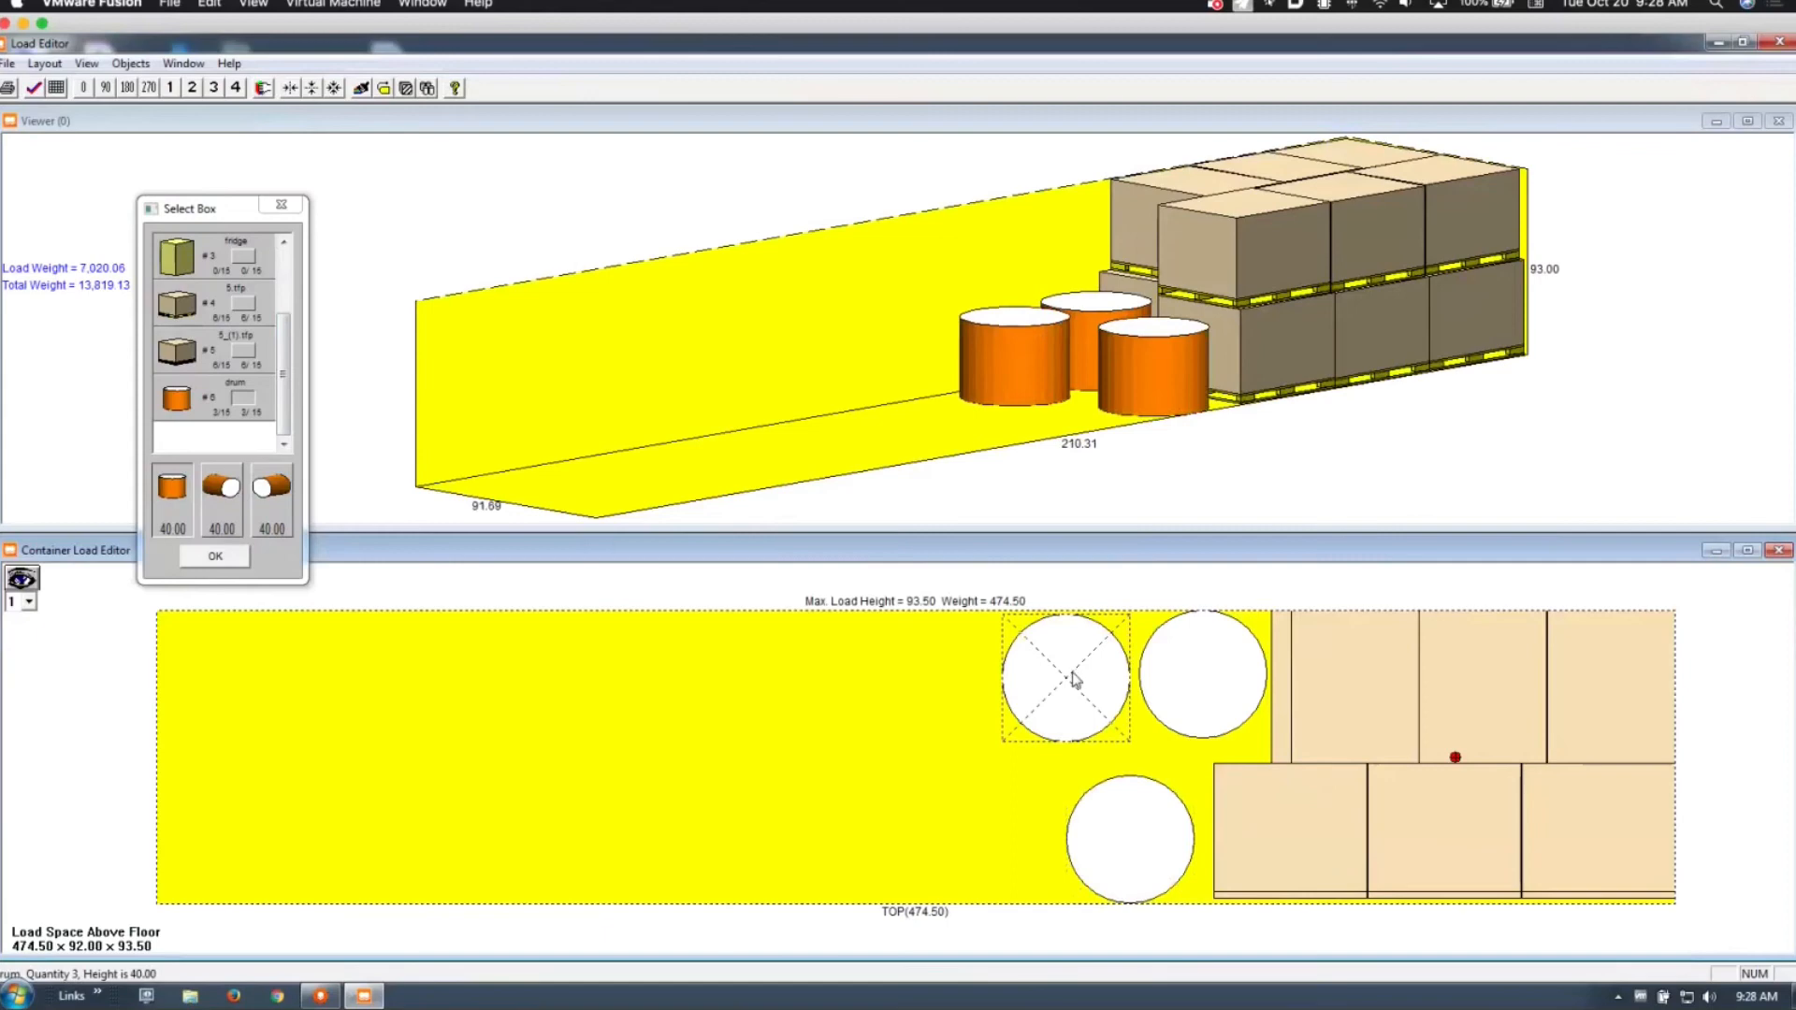
Step: Stack a second drum on top of each of the three drums on the container floor
{"action": "left_click", "coordinate": [1074, 680]}
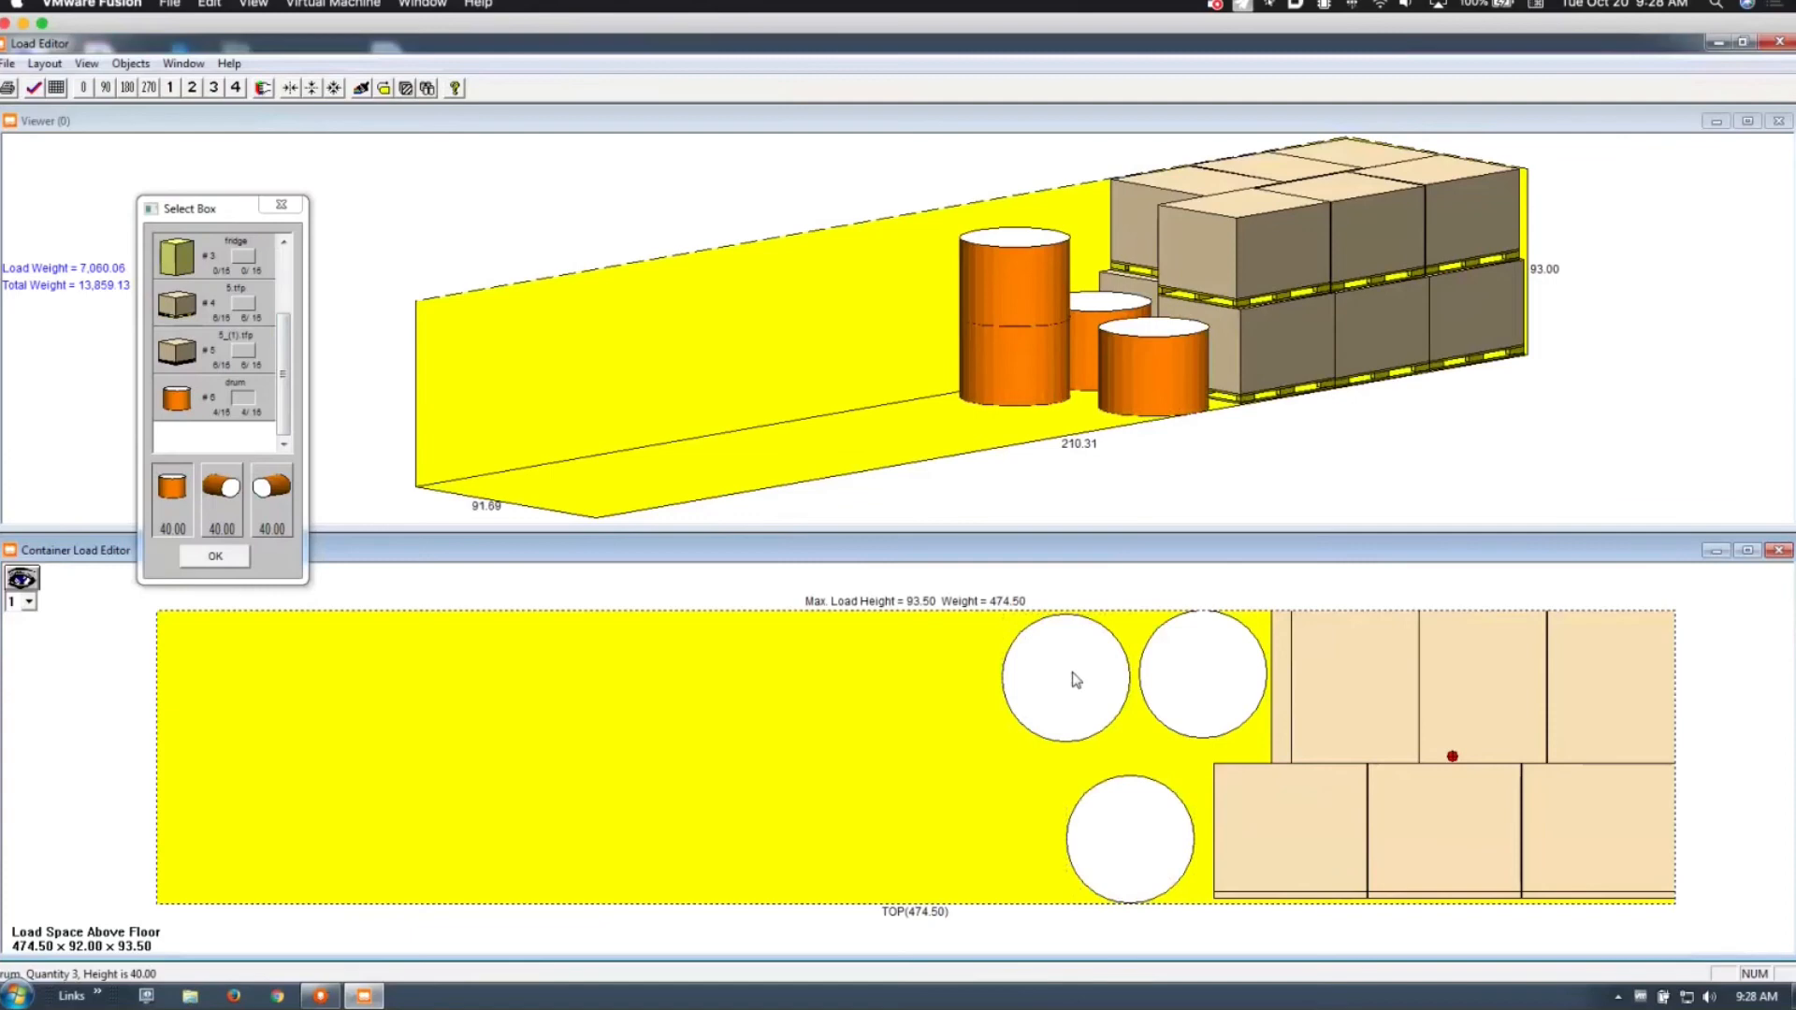
{"action": "left_click", "coordinate": [1135, 816]}
{"action": "left_click", "coordinate": [1134, 816]}
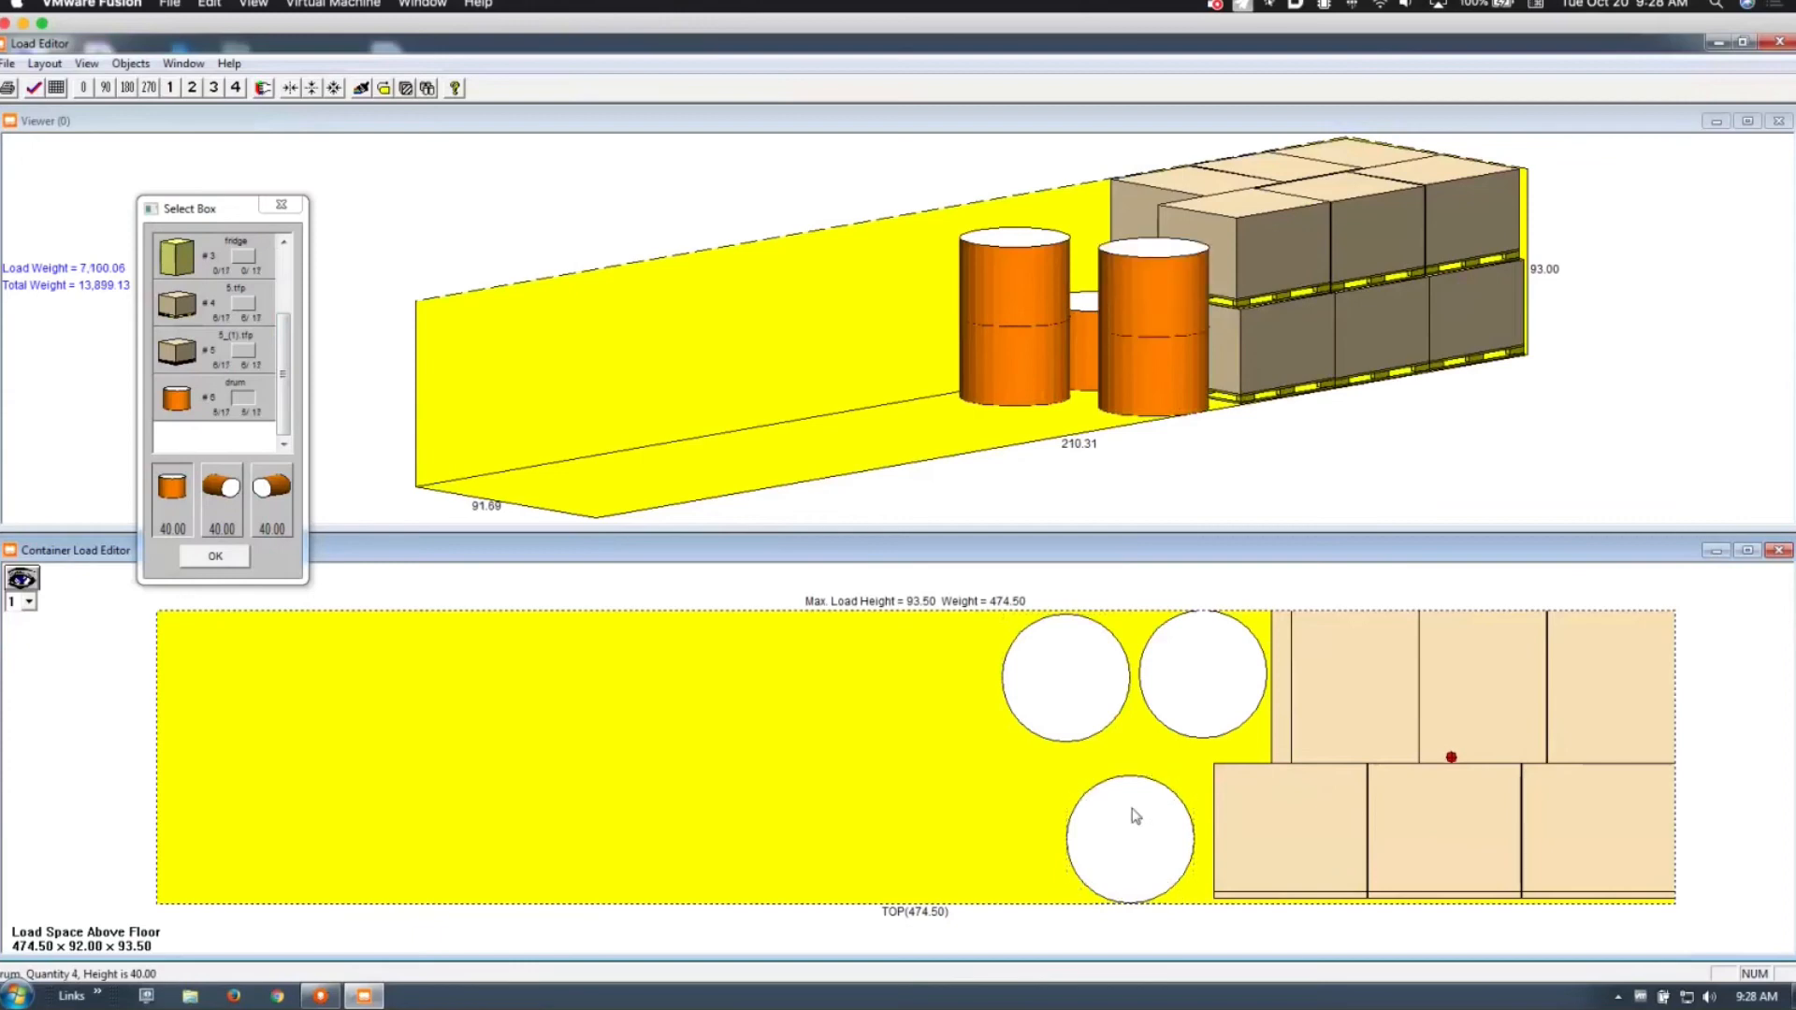
{"action": "left_click", "coordinate": [1208, 675]}
{"action": "left_click", "coordinate": [1208, 674]}
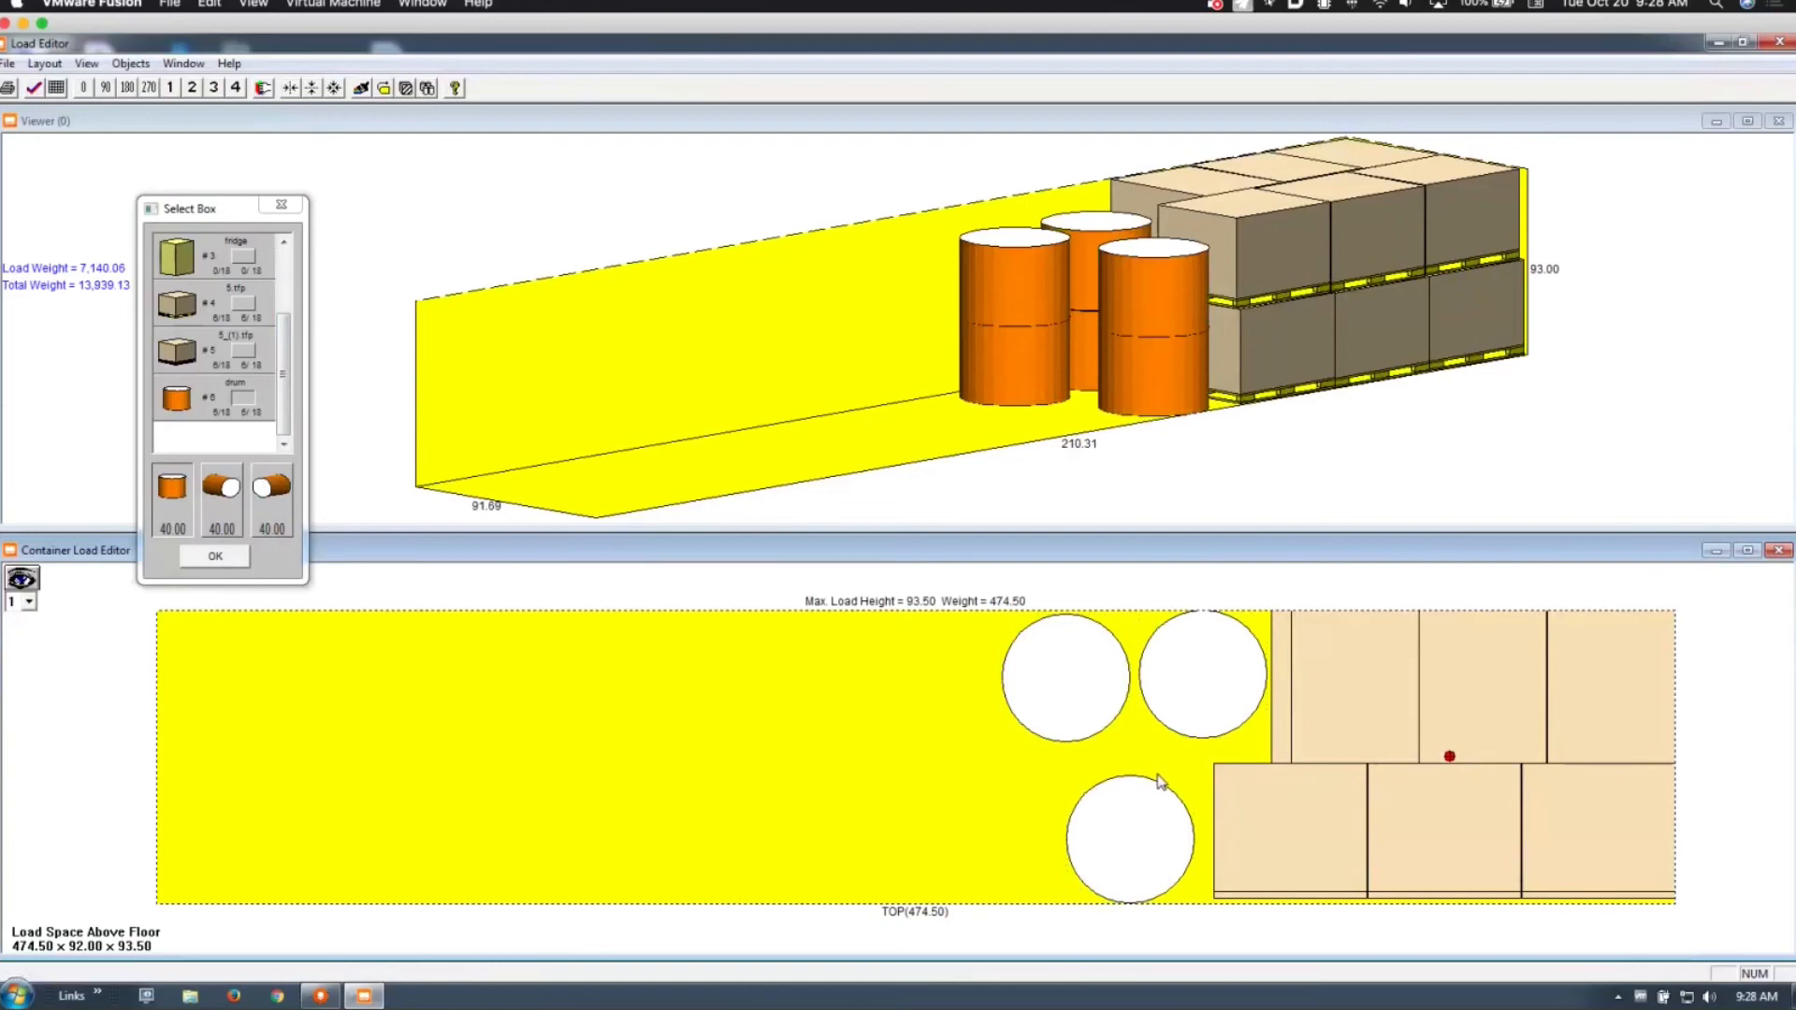
Step: Remove the upper drum from the stack by the longer pallet row and shift the remaining drum level with the outer two-drum stack
{"action": "left_click", "coordinate": [1134, 858]}
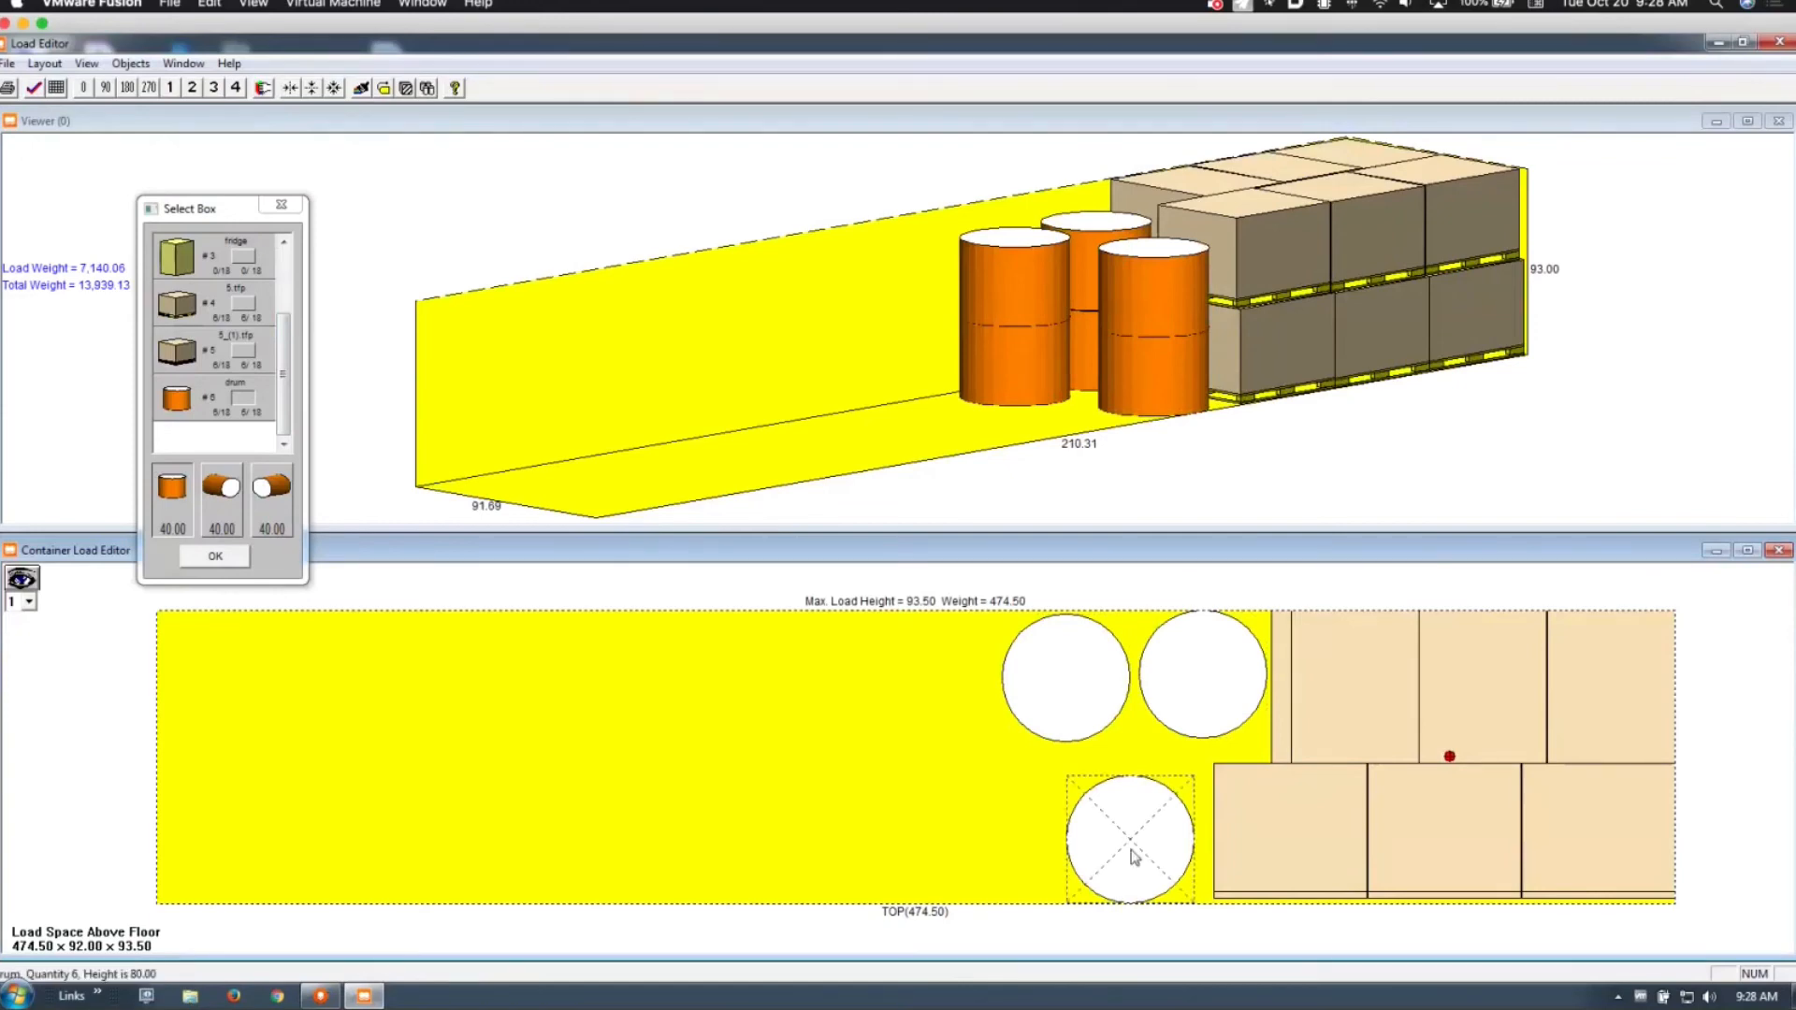
{"action": "key", "text": "Delete"}
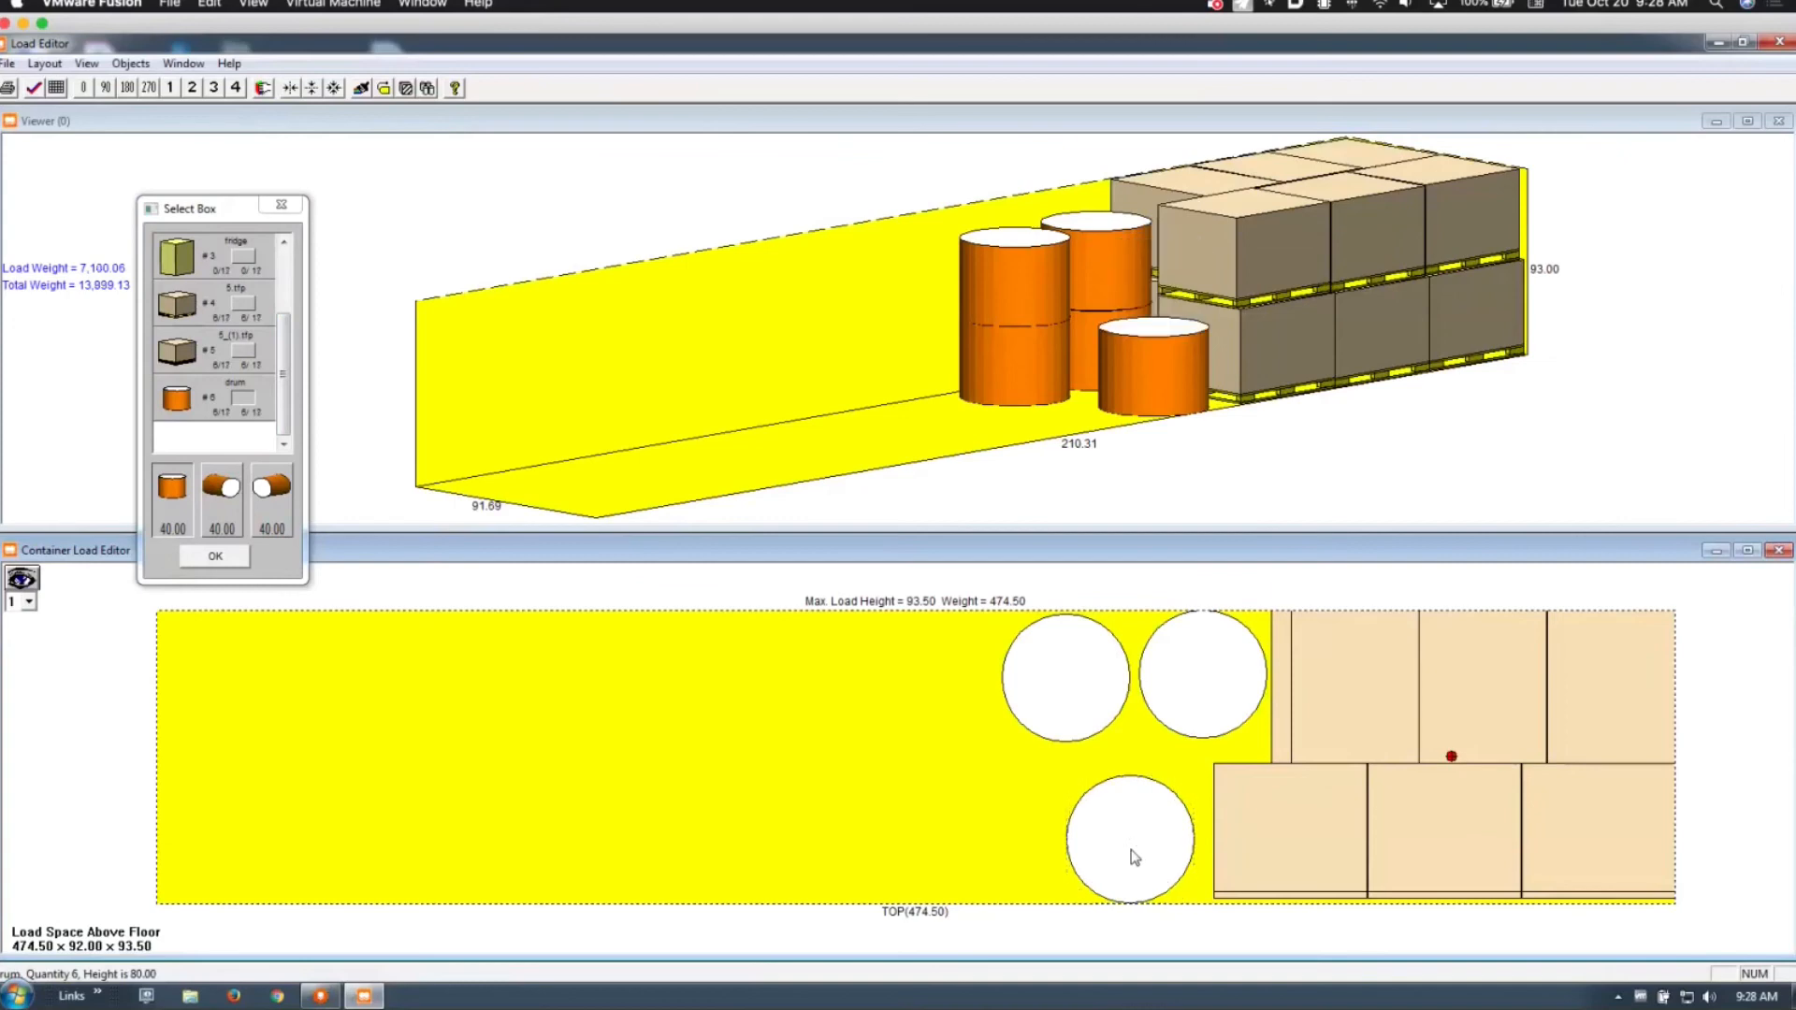
{"action": "left_click_drag", "start_coordinate": [1133, 853], "coordinate": [1097, 819]}
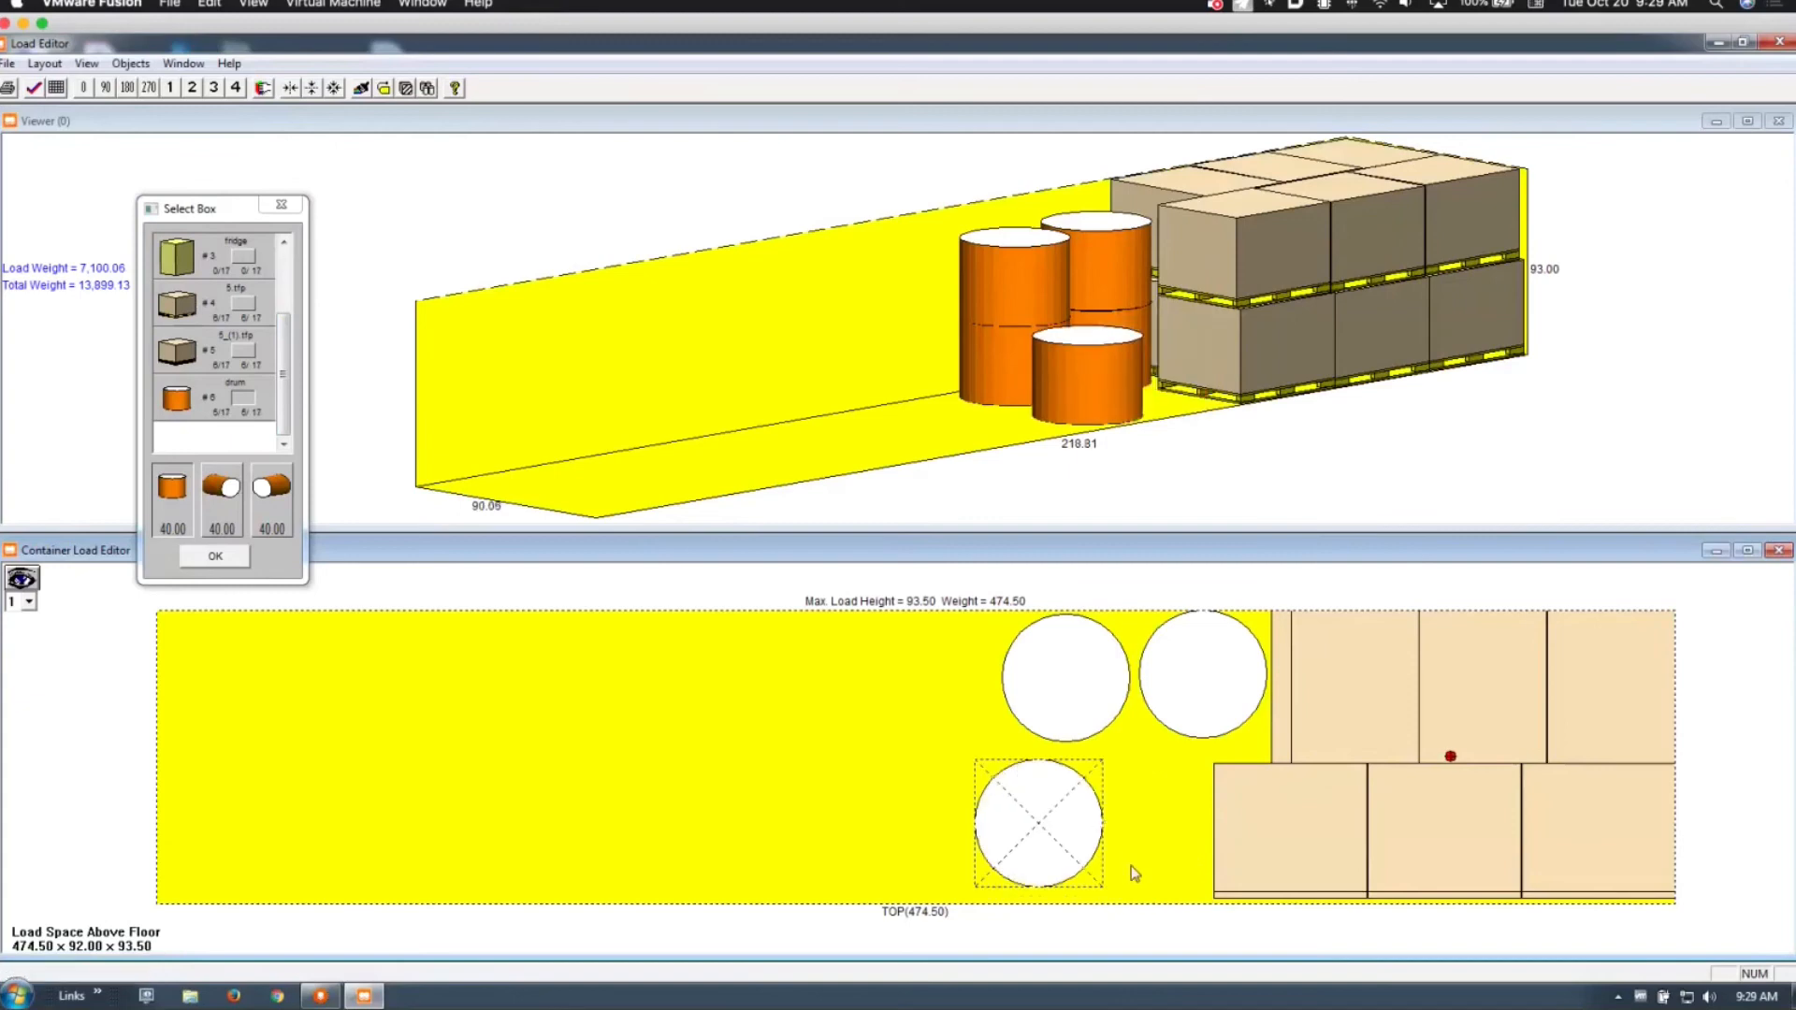
{"action": "key", "text": "alt+Left"}
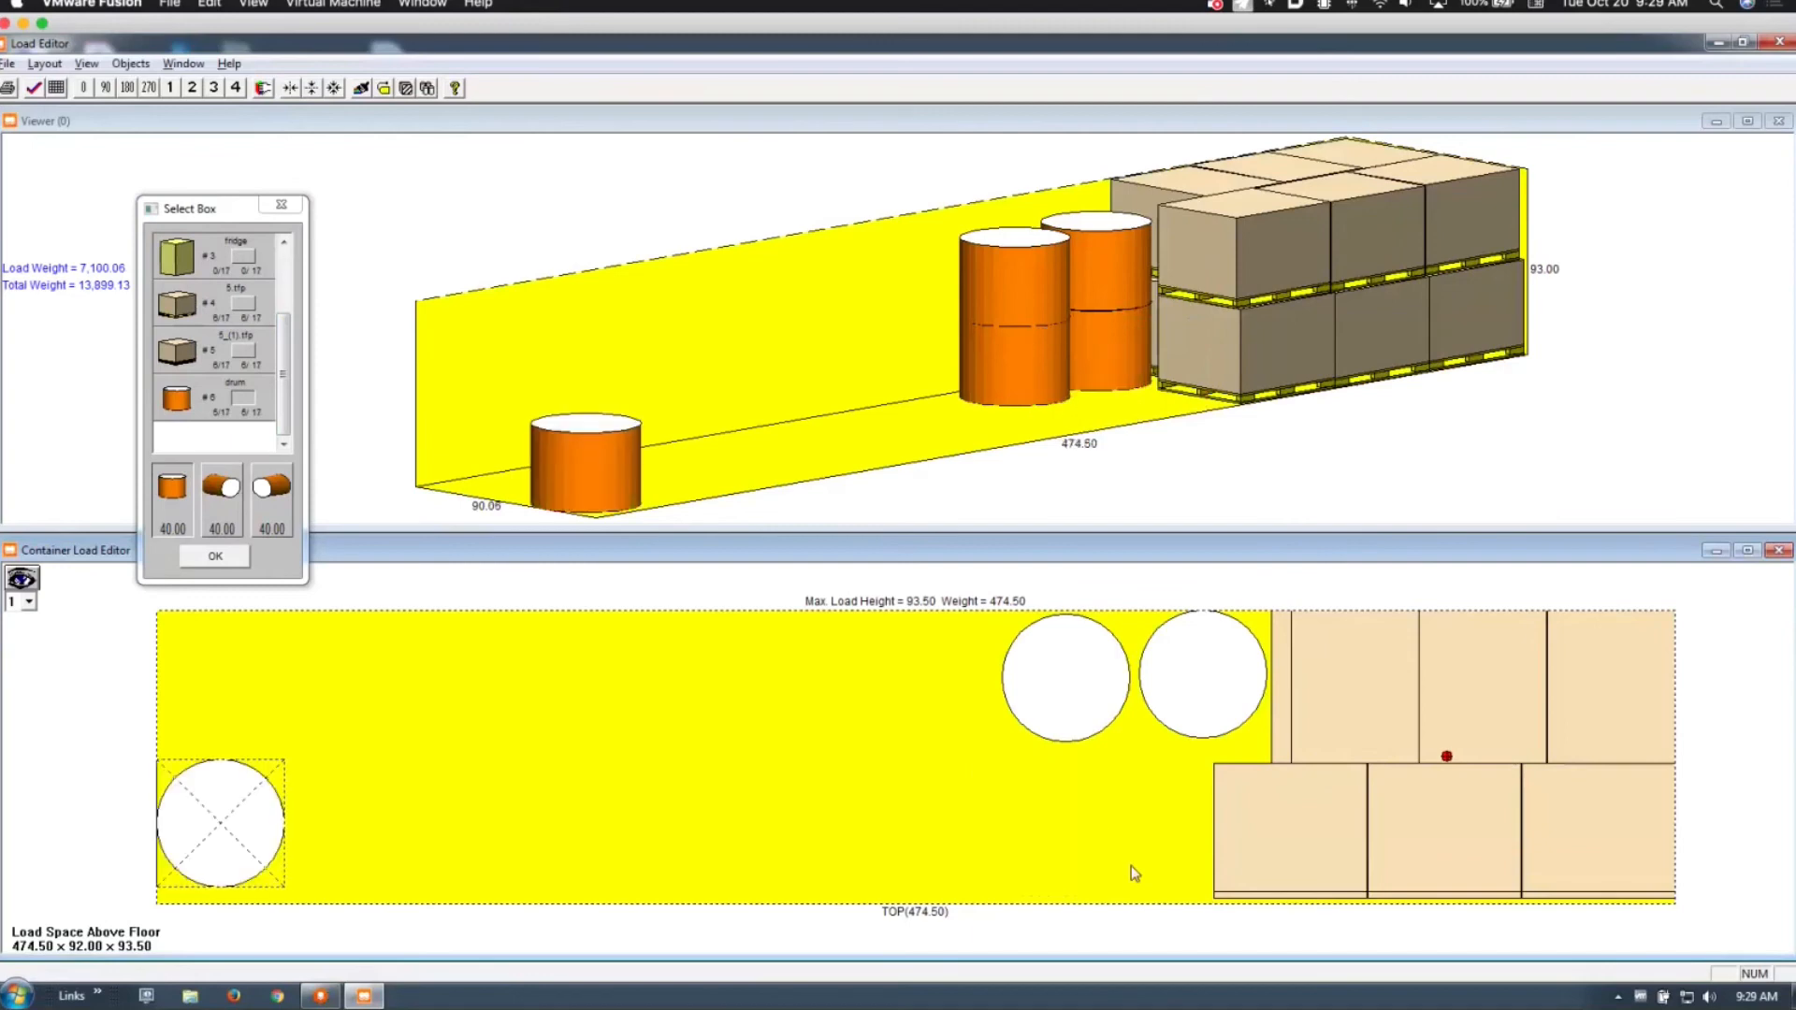
{"action": "key", "text": "alt+Right"}
{"action": "key", "text": "alt+Left"}
{"action": "key", "text": "alt+Right"}
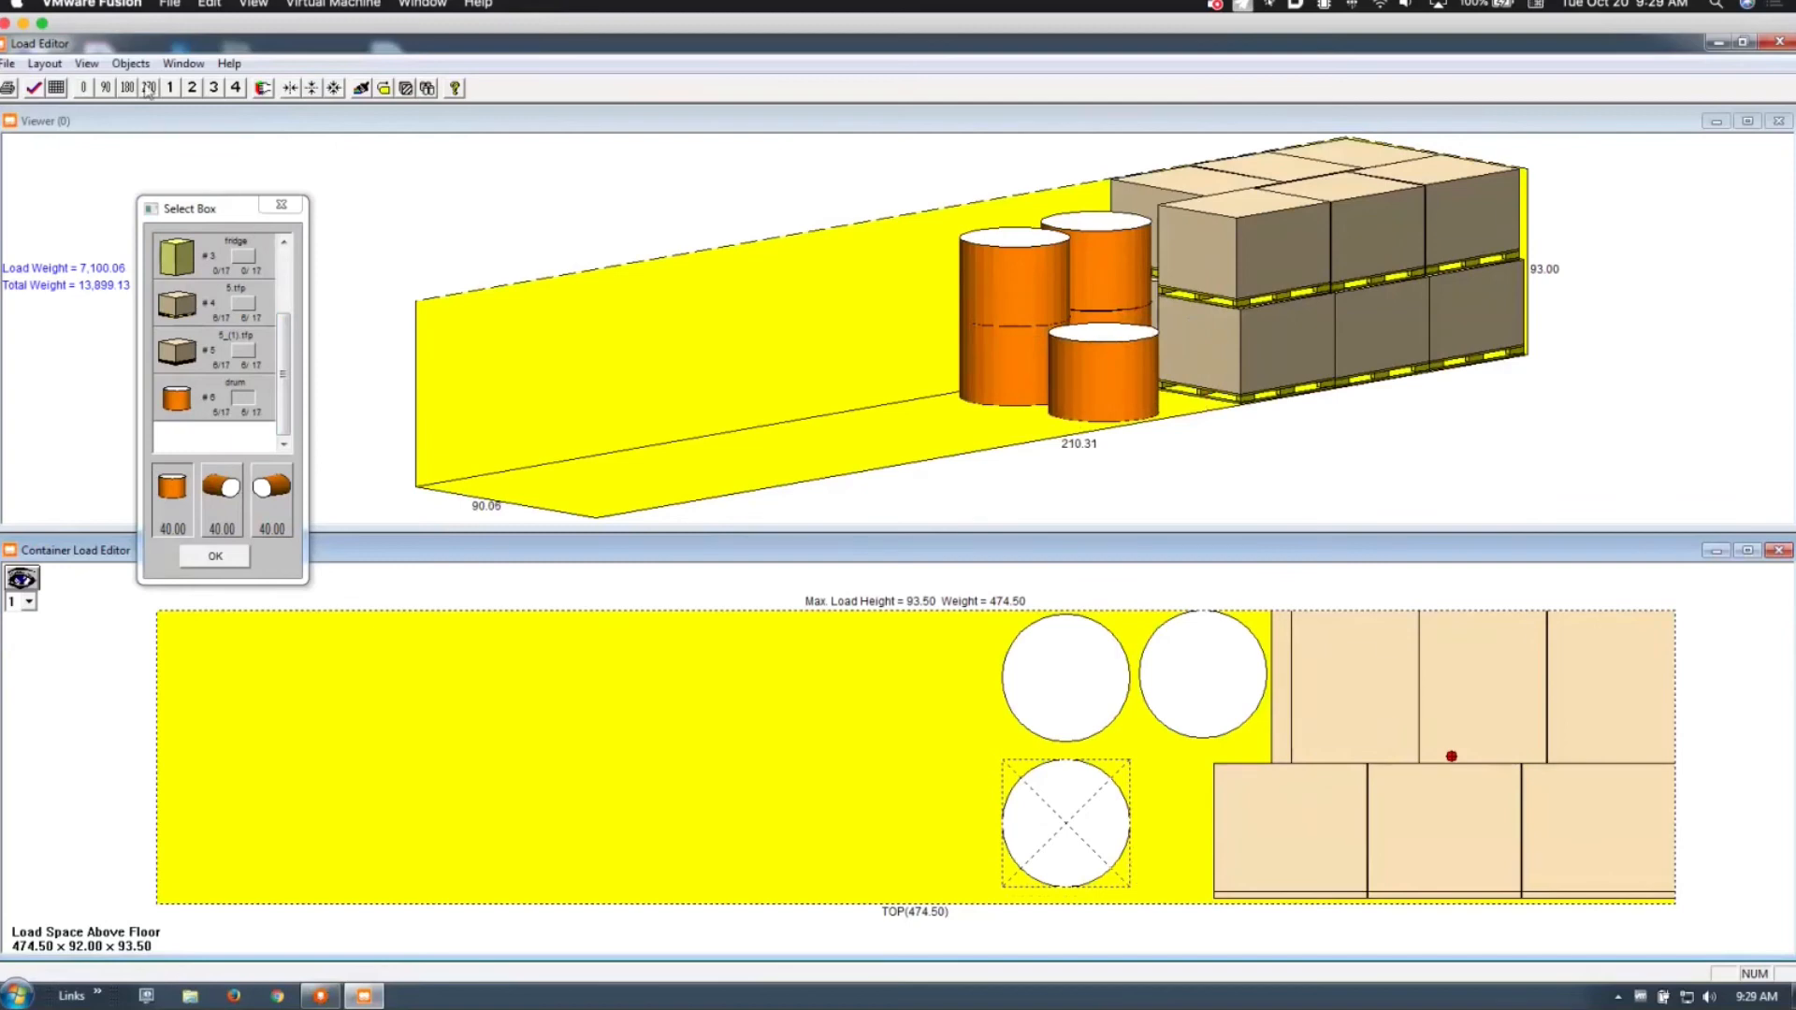
Step: Centre the load in the container between Side 1 and Side 3
{"action": "left_click", "coordinate": [89, 64]}
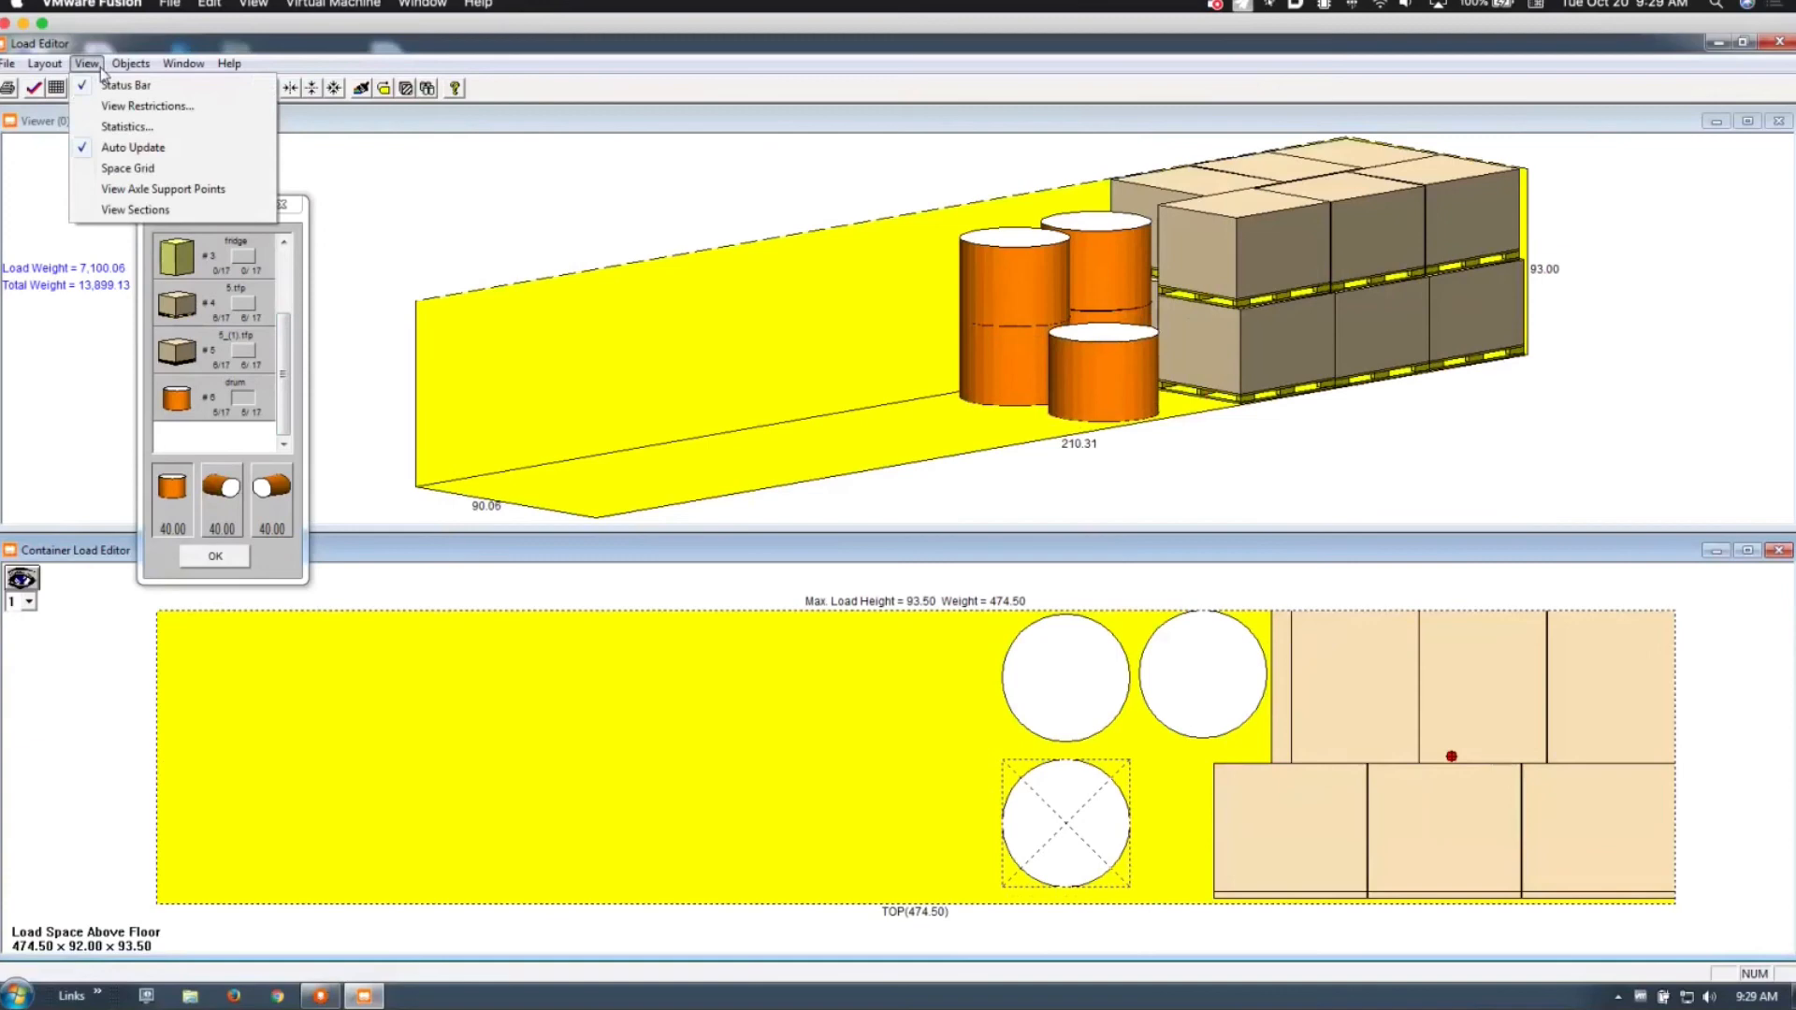
{"action": "mouse_move", "coordinate": [45, 63]}
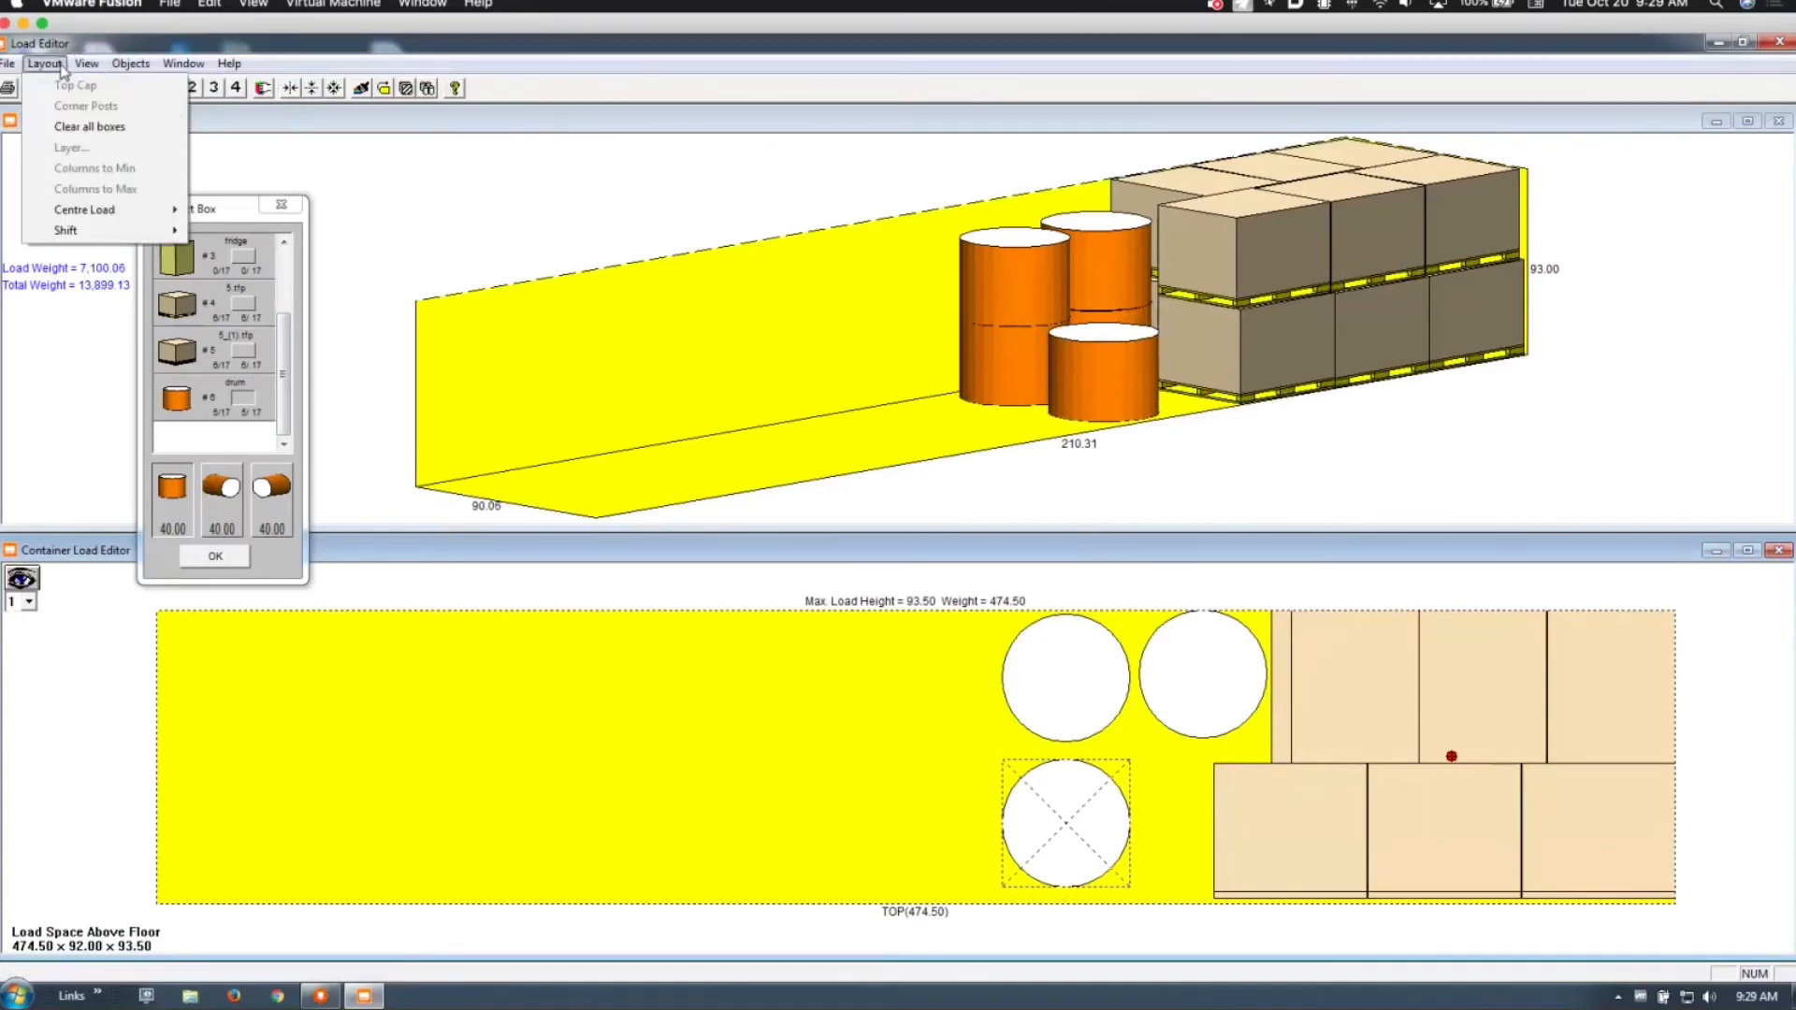
{"action": "mouse_move", "coordinate": [67, 212]}
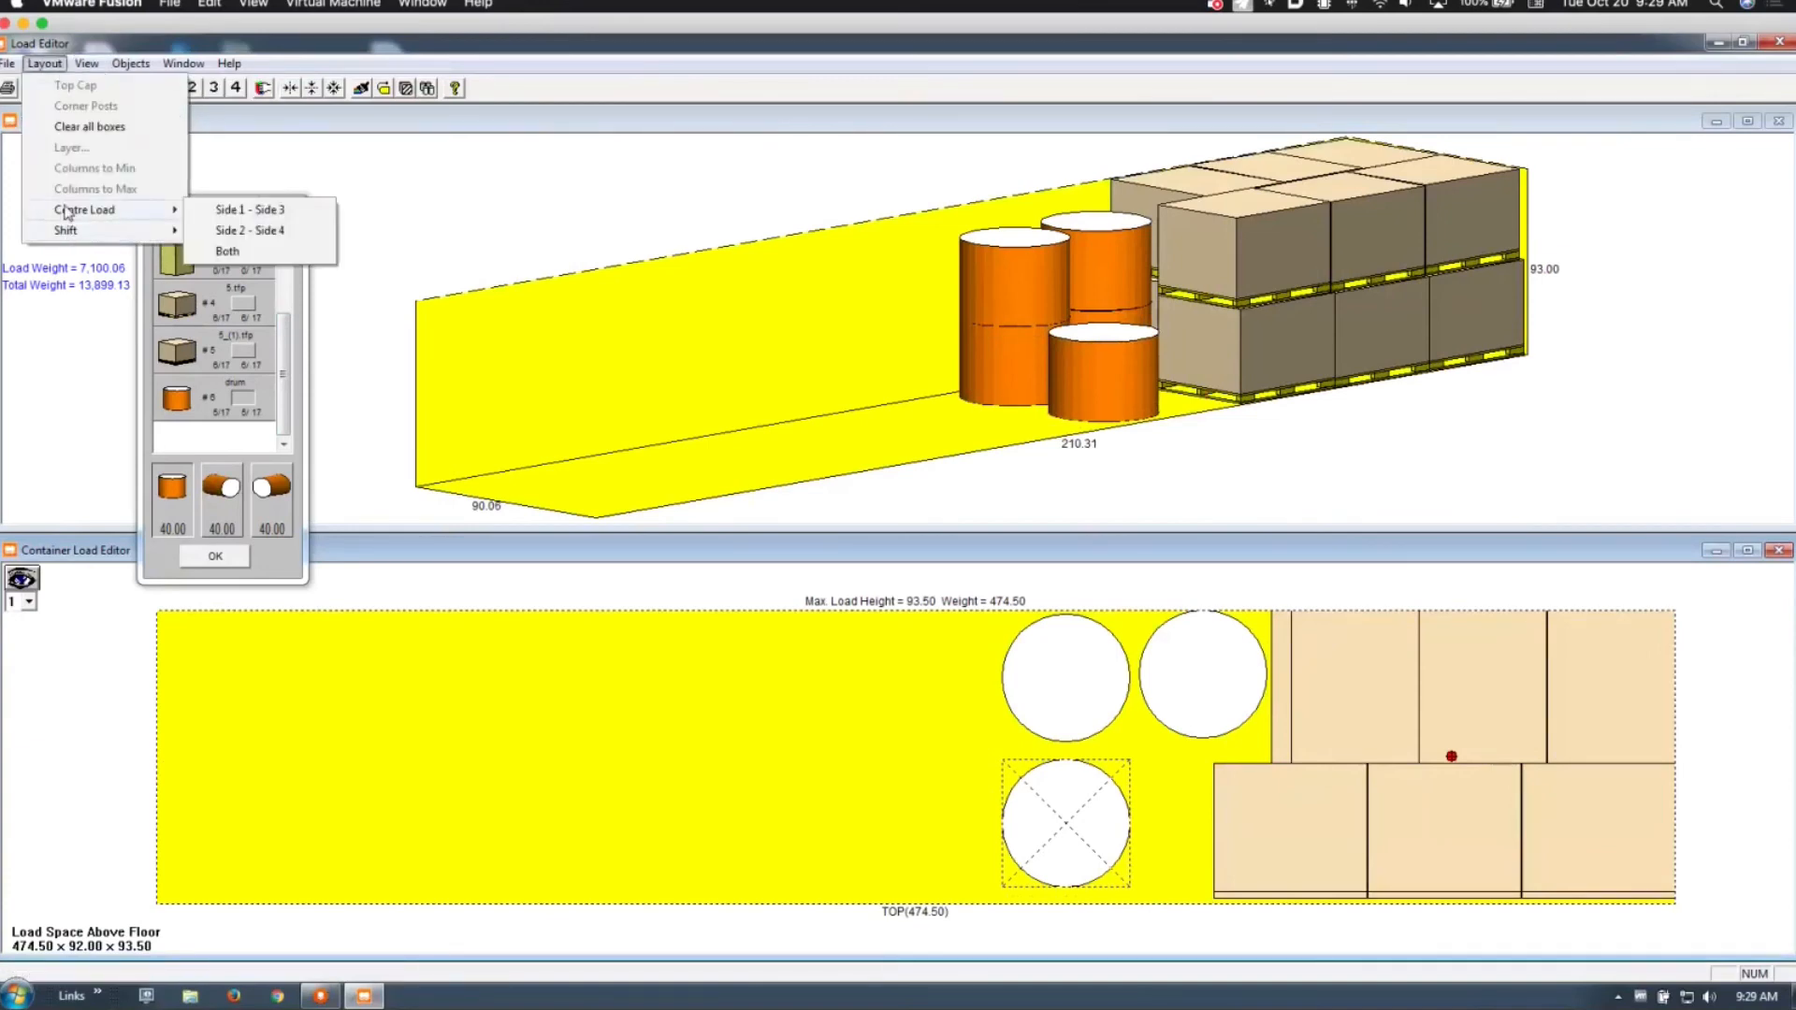
{"action": "left_click", "coordinate": [246, 212]}
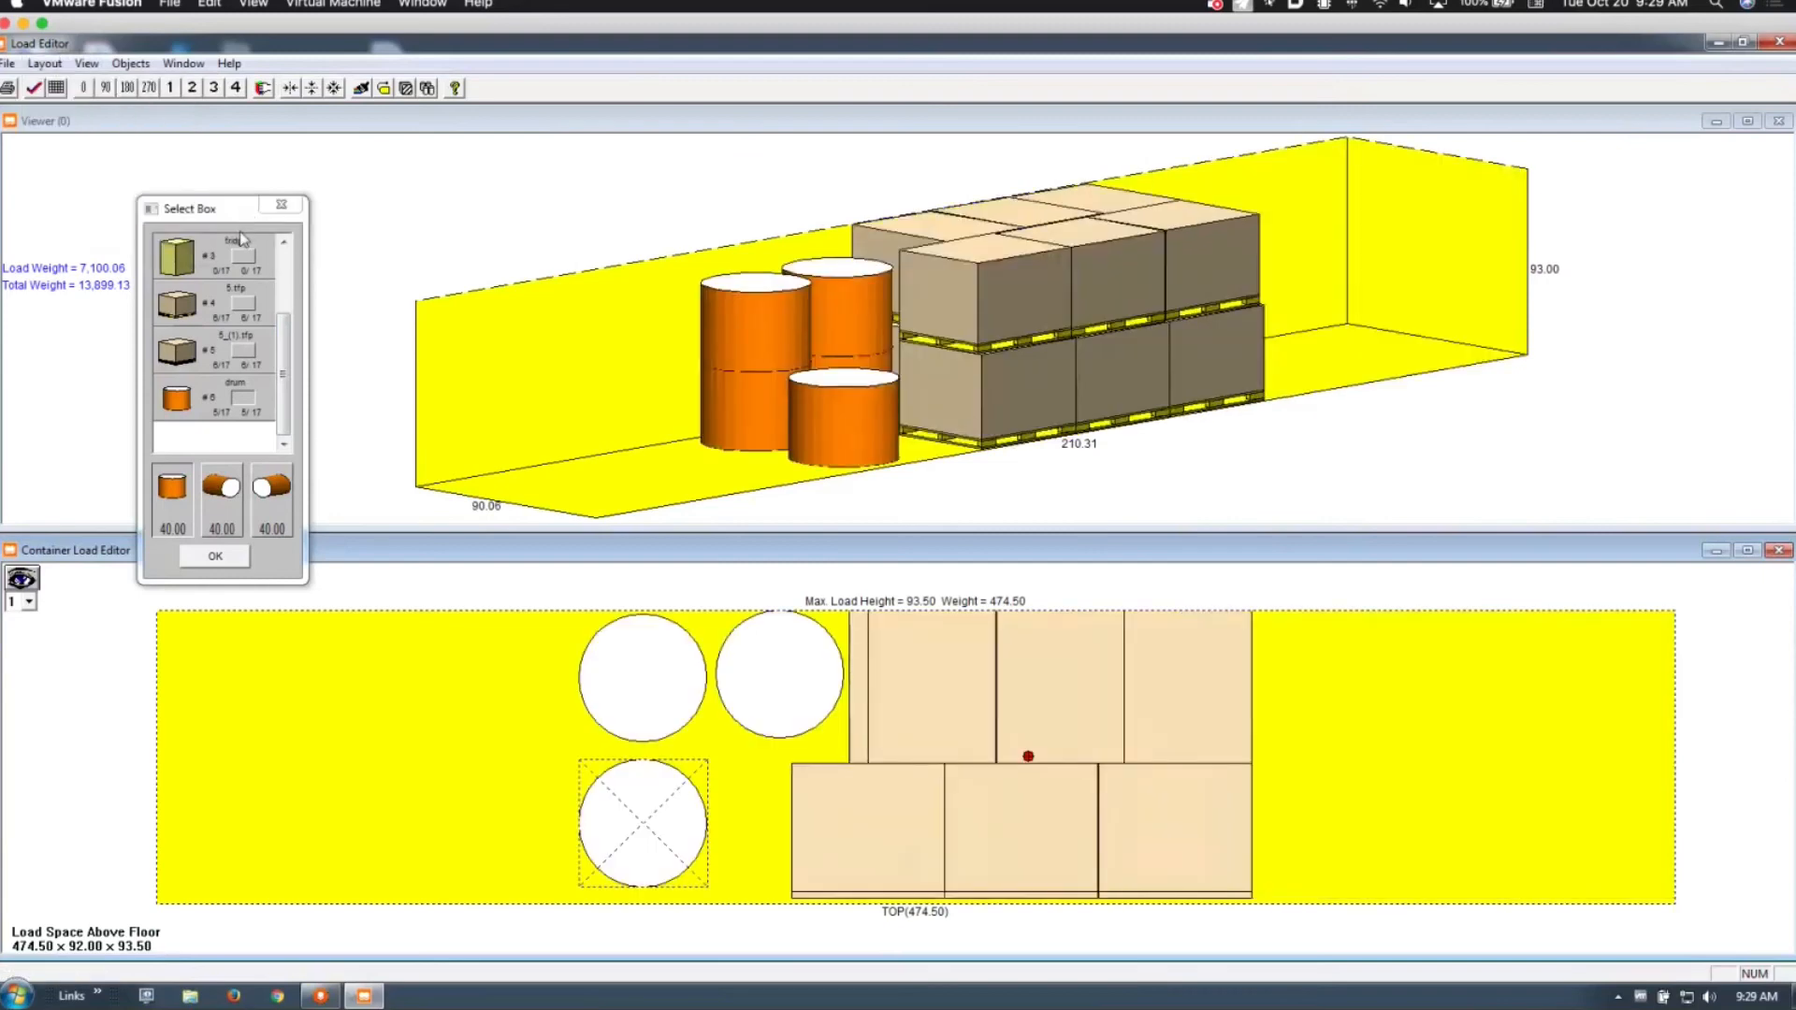
Step: Centre the load in the container between Side 2 and Side 4
{"action": "left_click", "coordinate": [51, 68]}
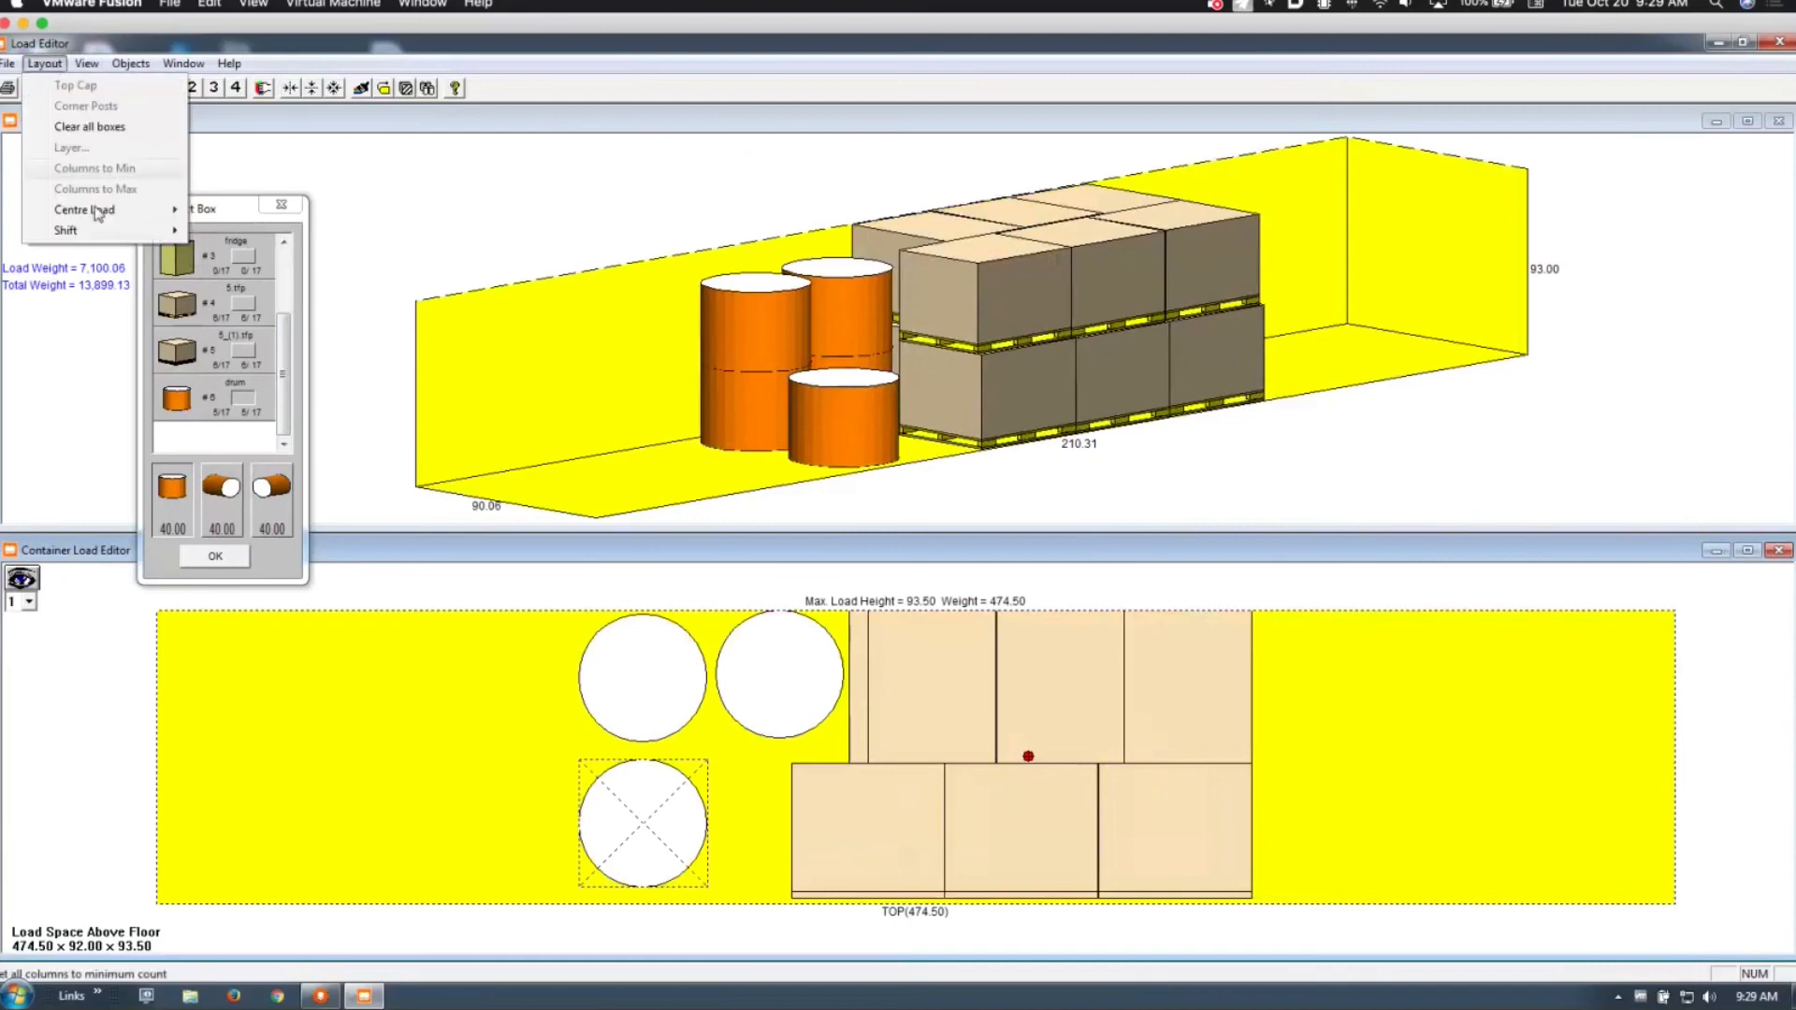
{"action": "mouse_move", "coordinate": [112, 209]}
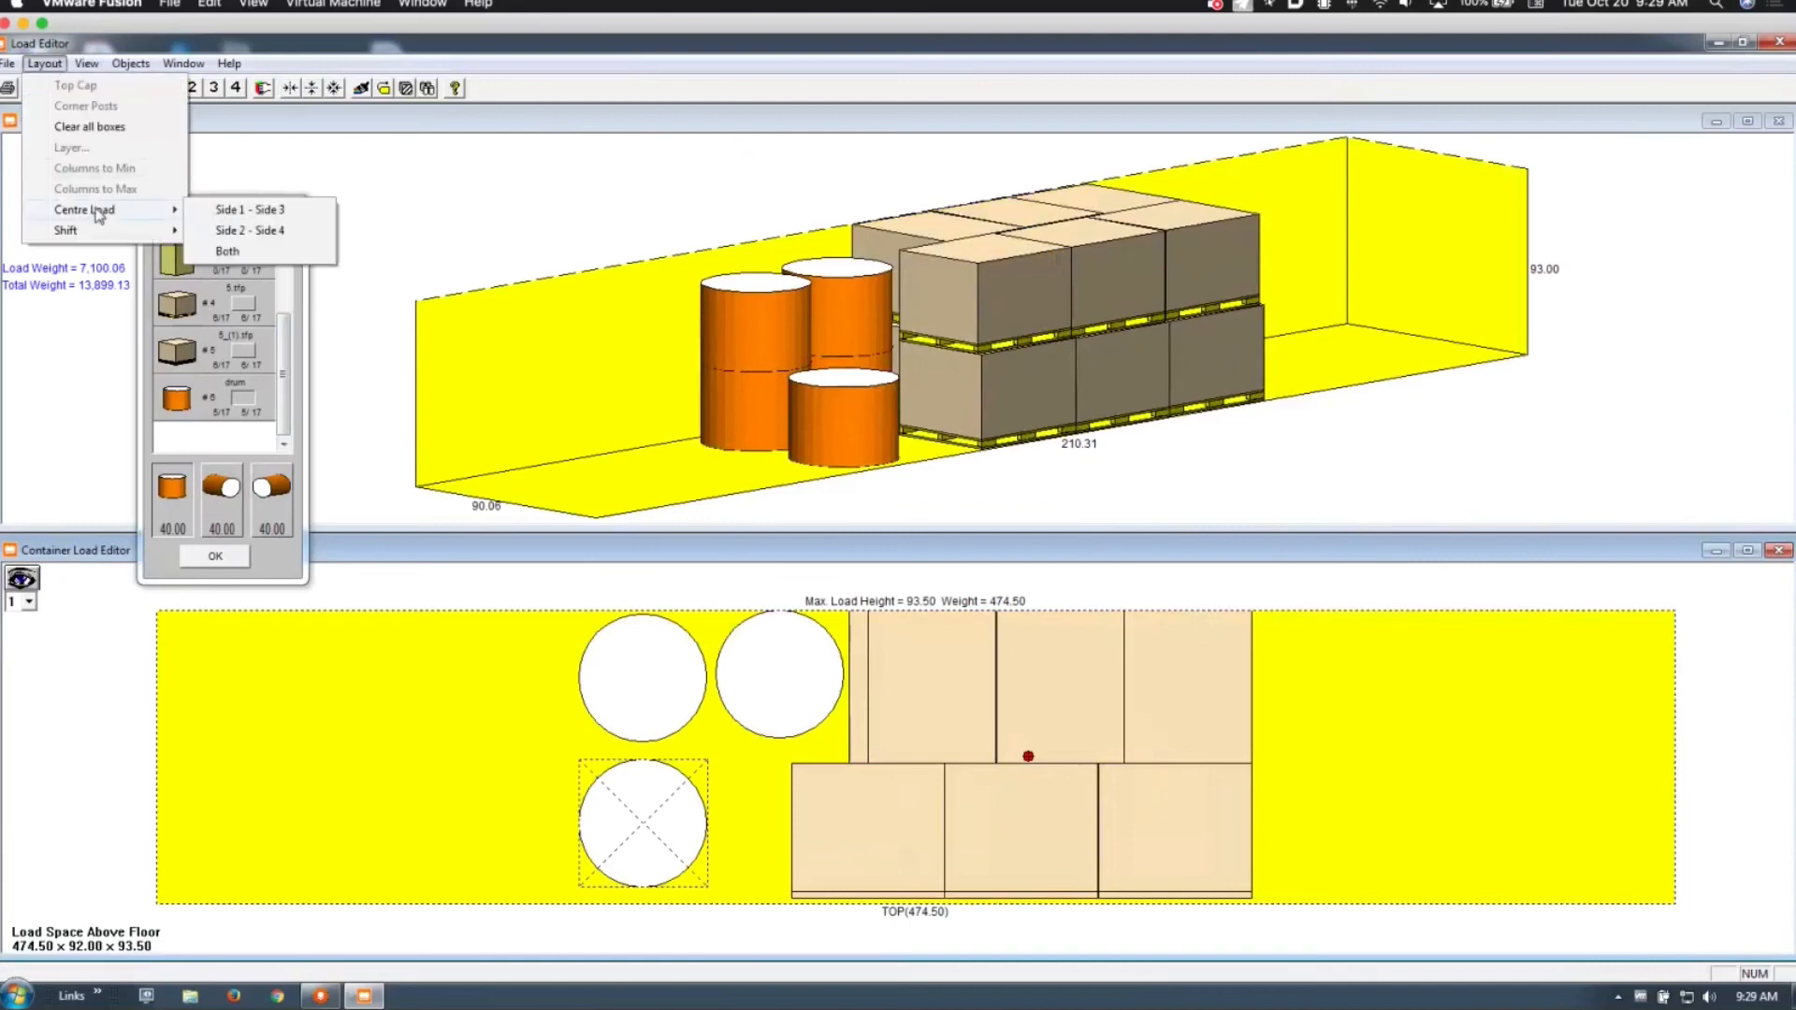
{"action": "left_click", "coordinate": [269, 233]}
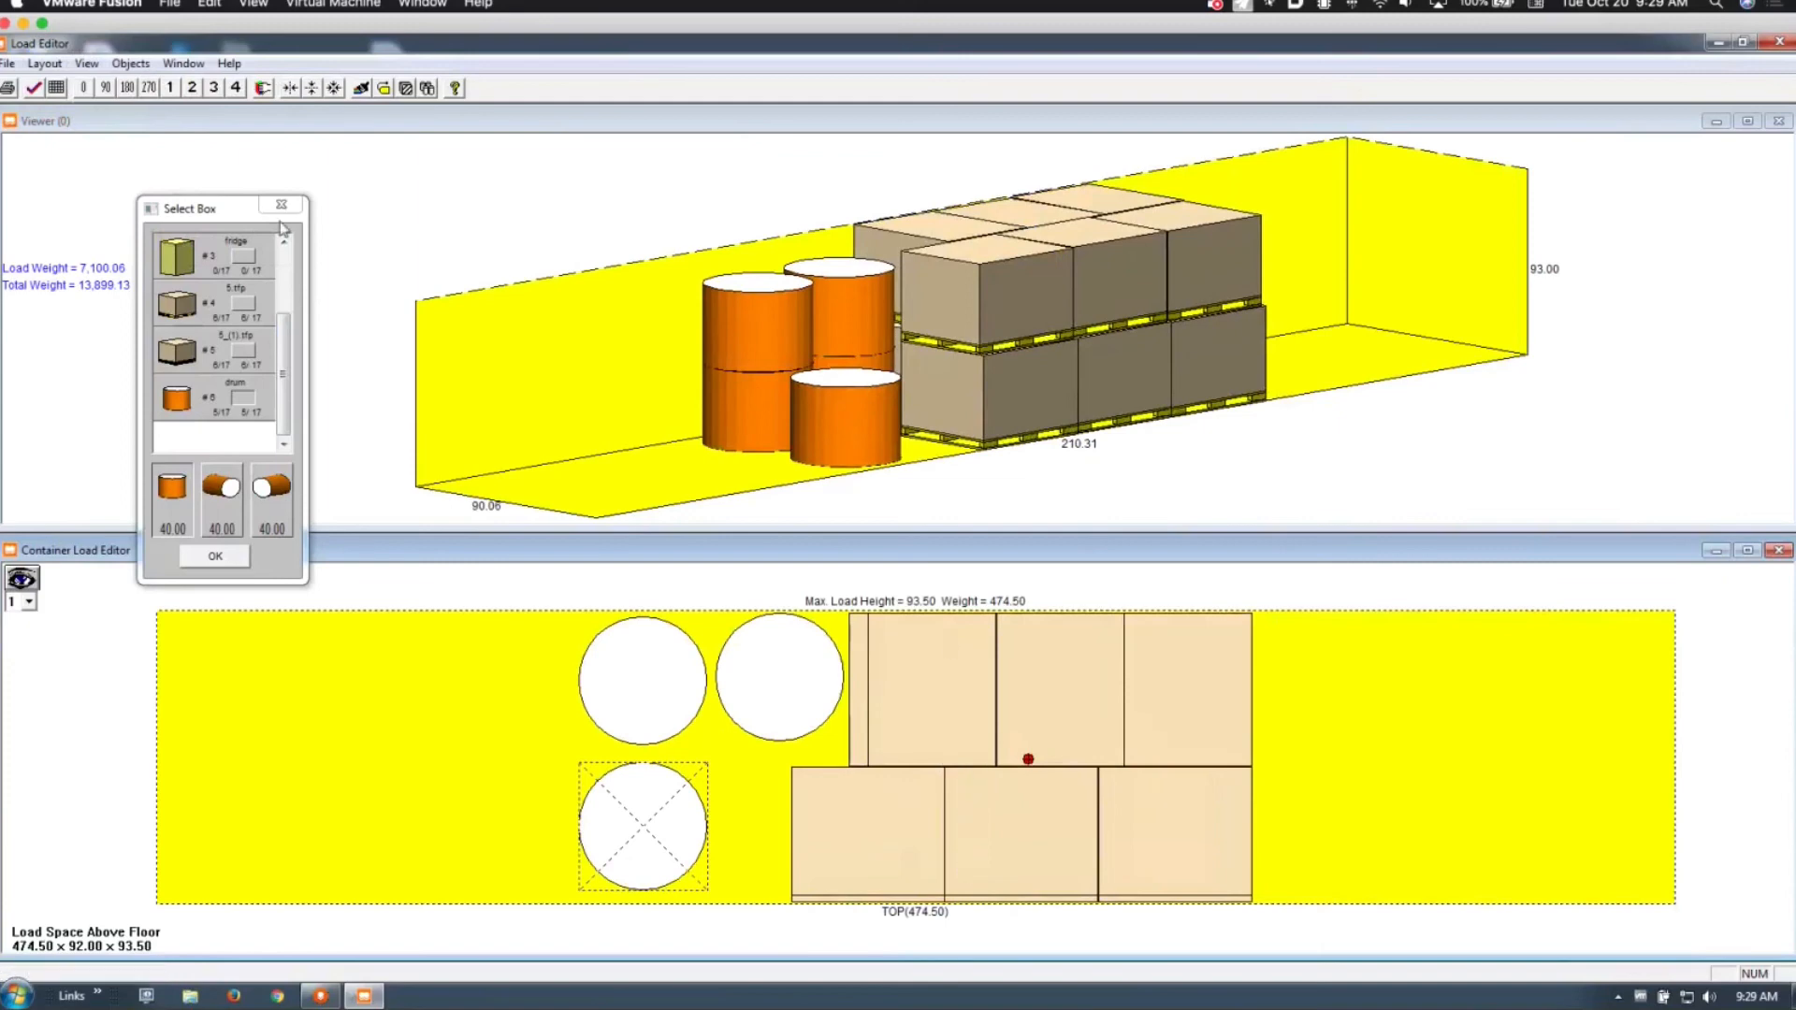
Step: Examine the axle and section weight distribution in the load statistics
{"action": "left_click", "coordinate": [90, 65]}
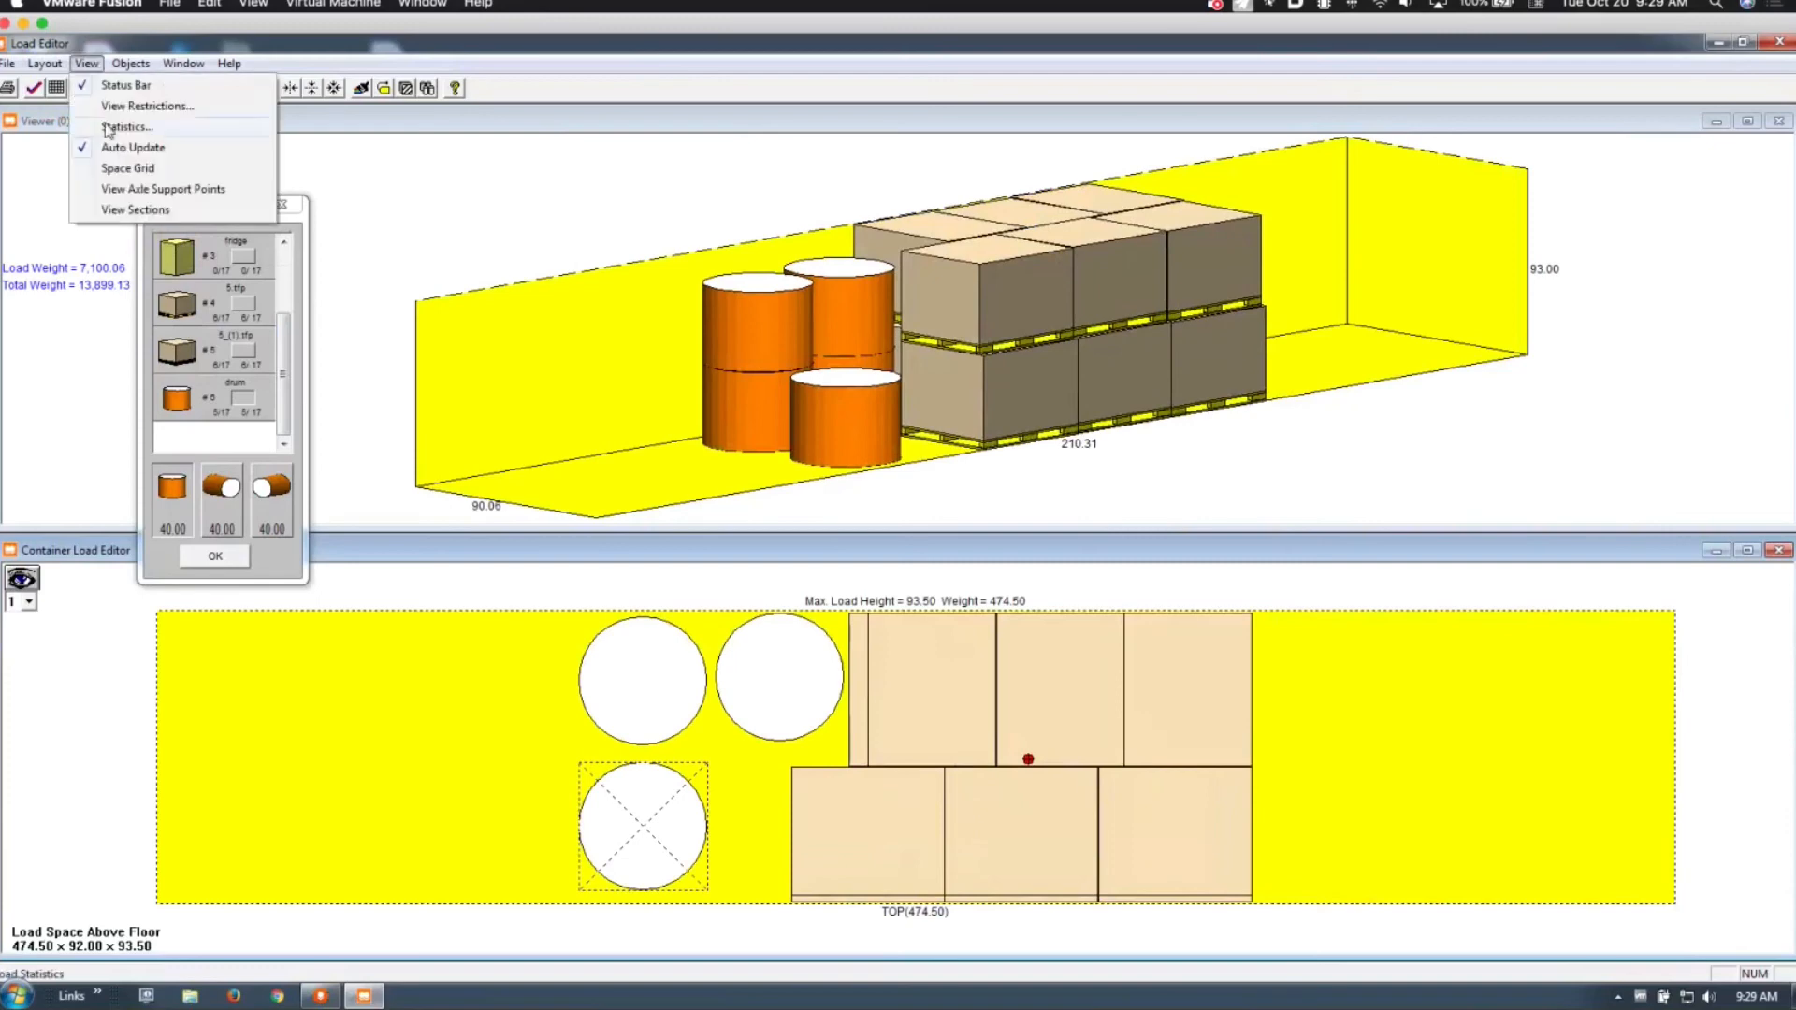
{"action": "left_click", "coordinate": [126, 126]}
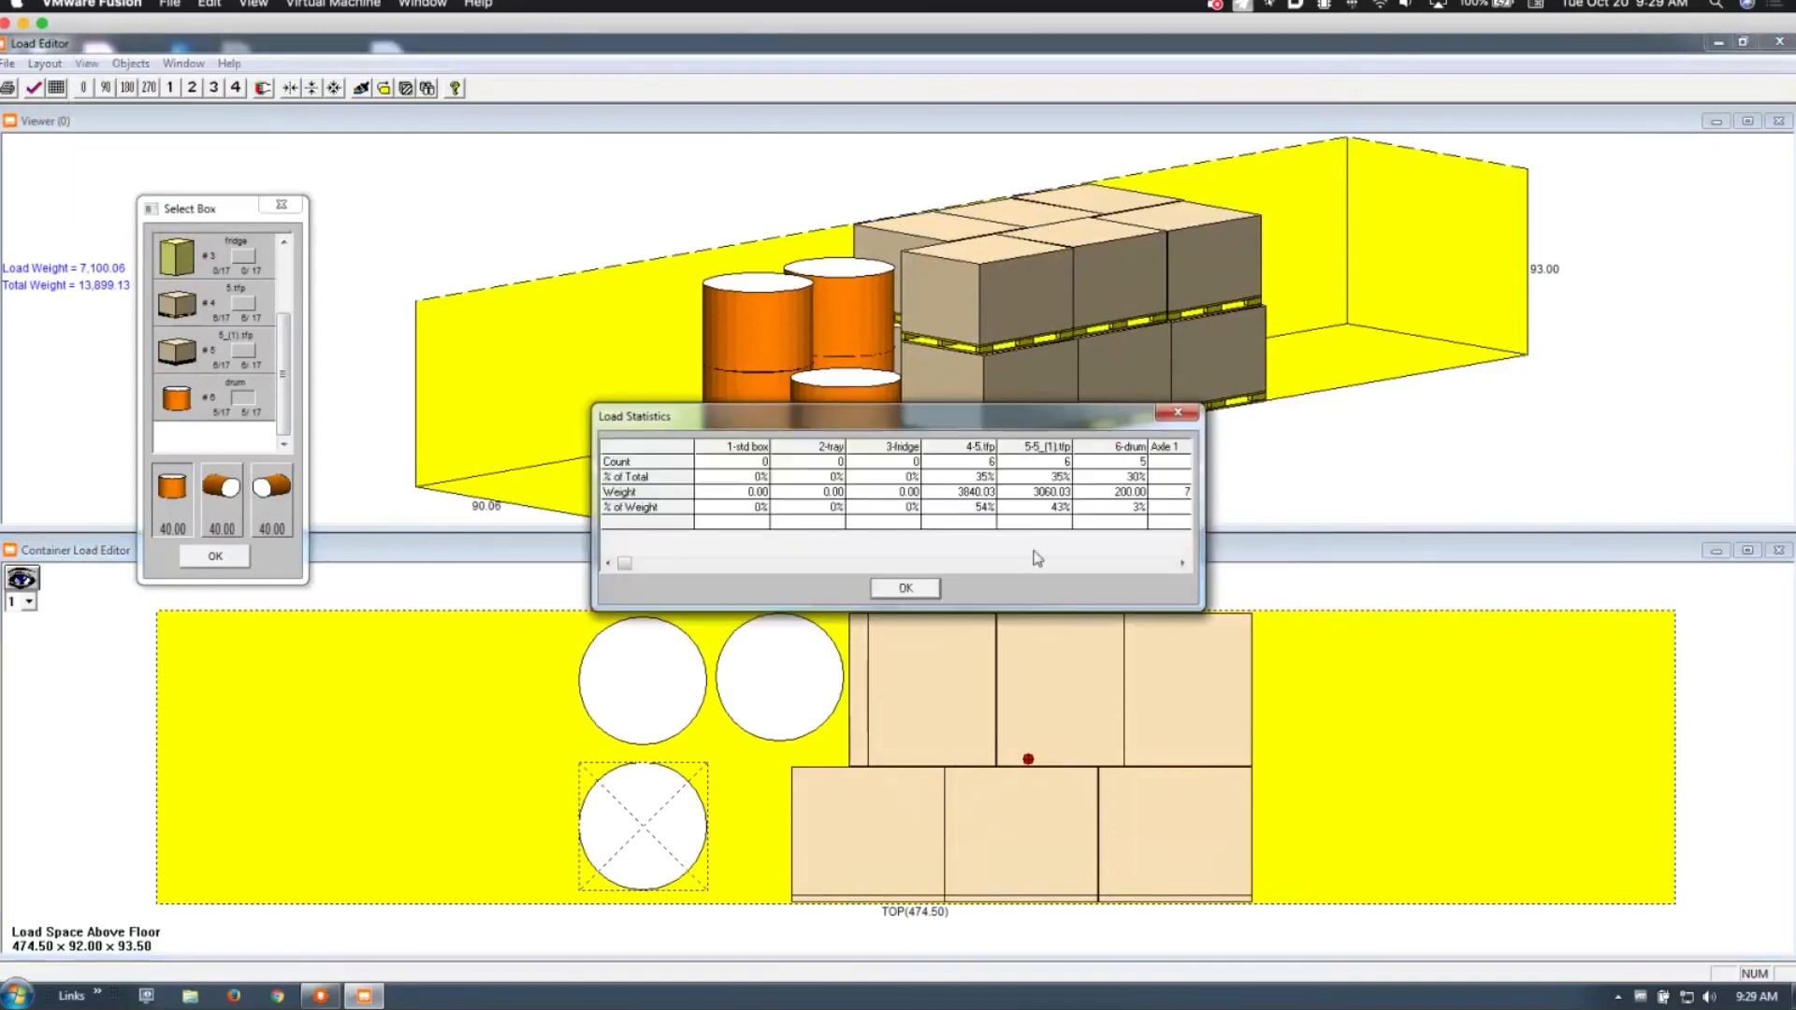
{"action": "left_click", "coordinate": [1030, 563]}
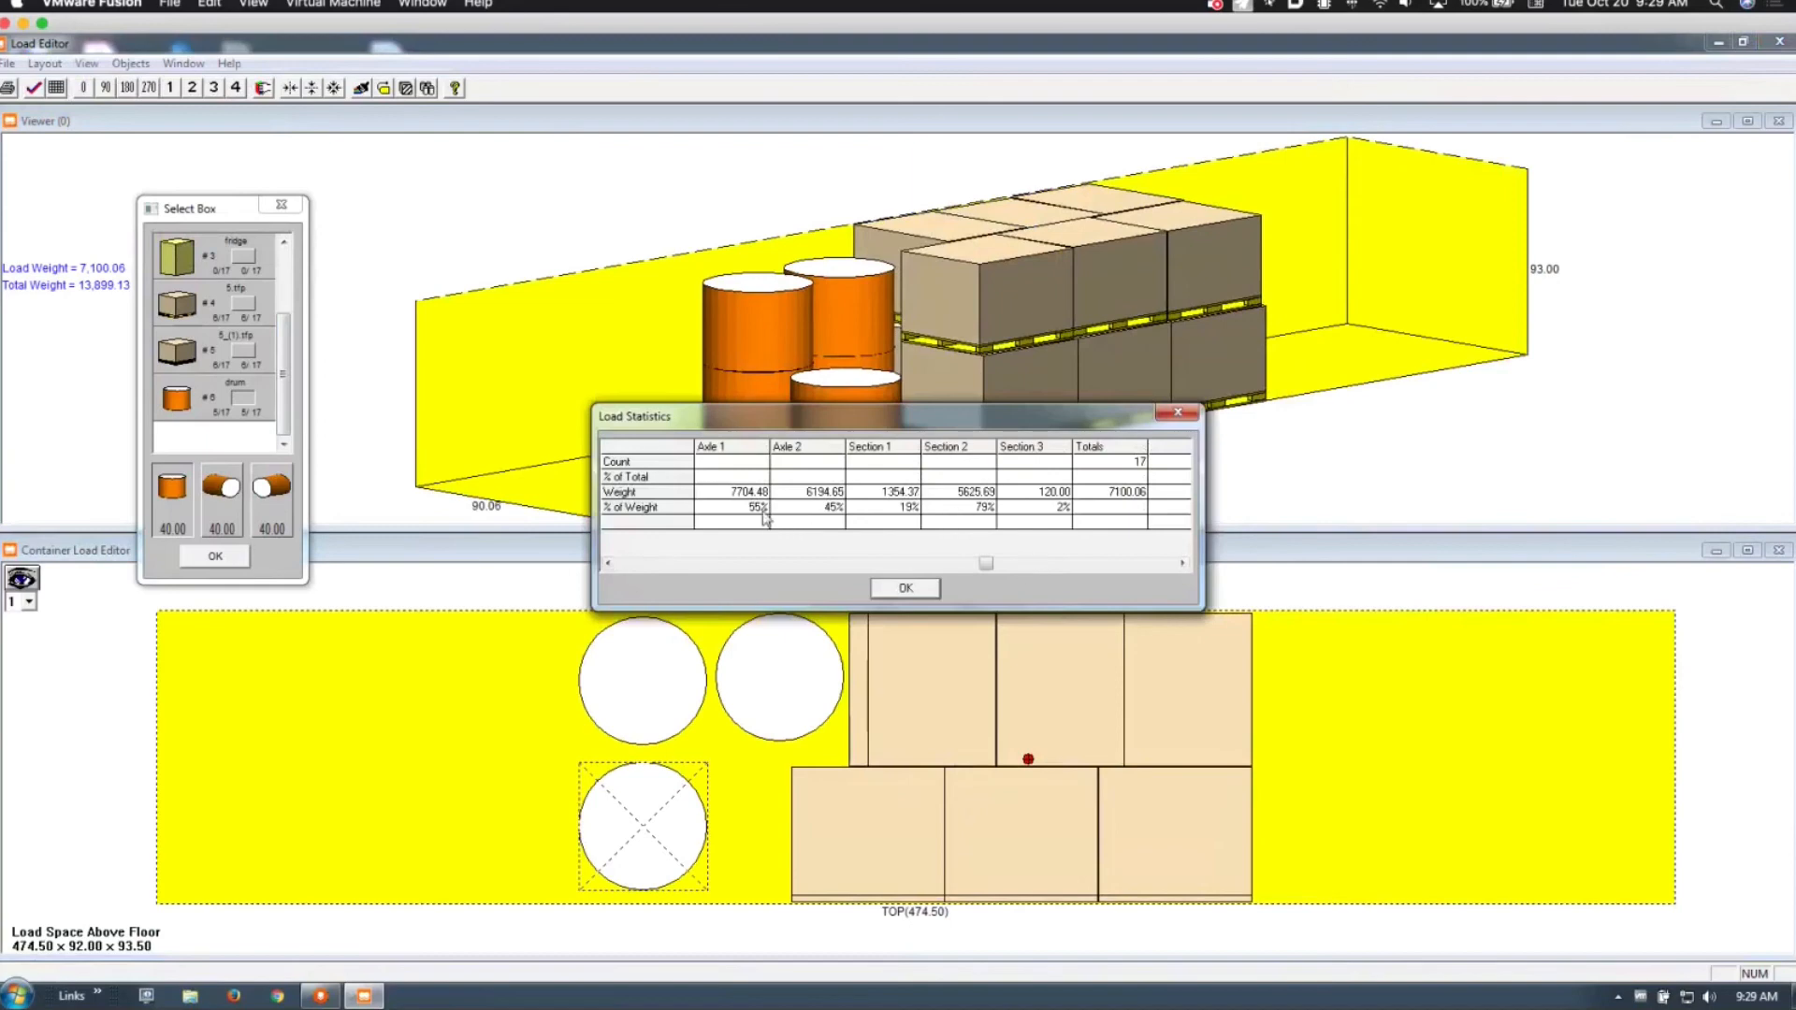
{"action": "left_click", "coordinate": [1174, 417]}
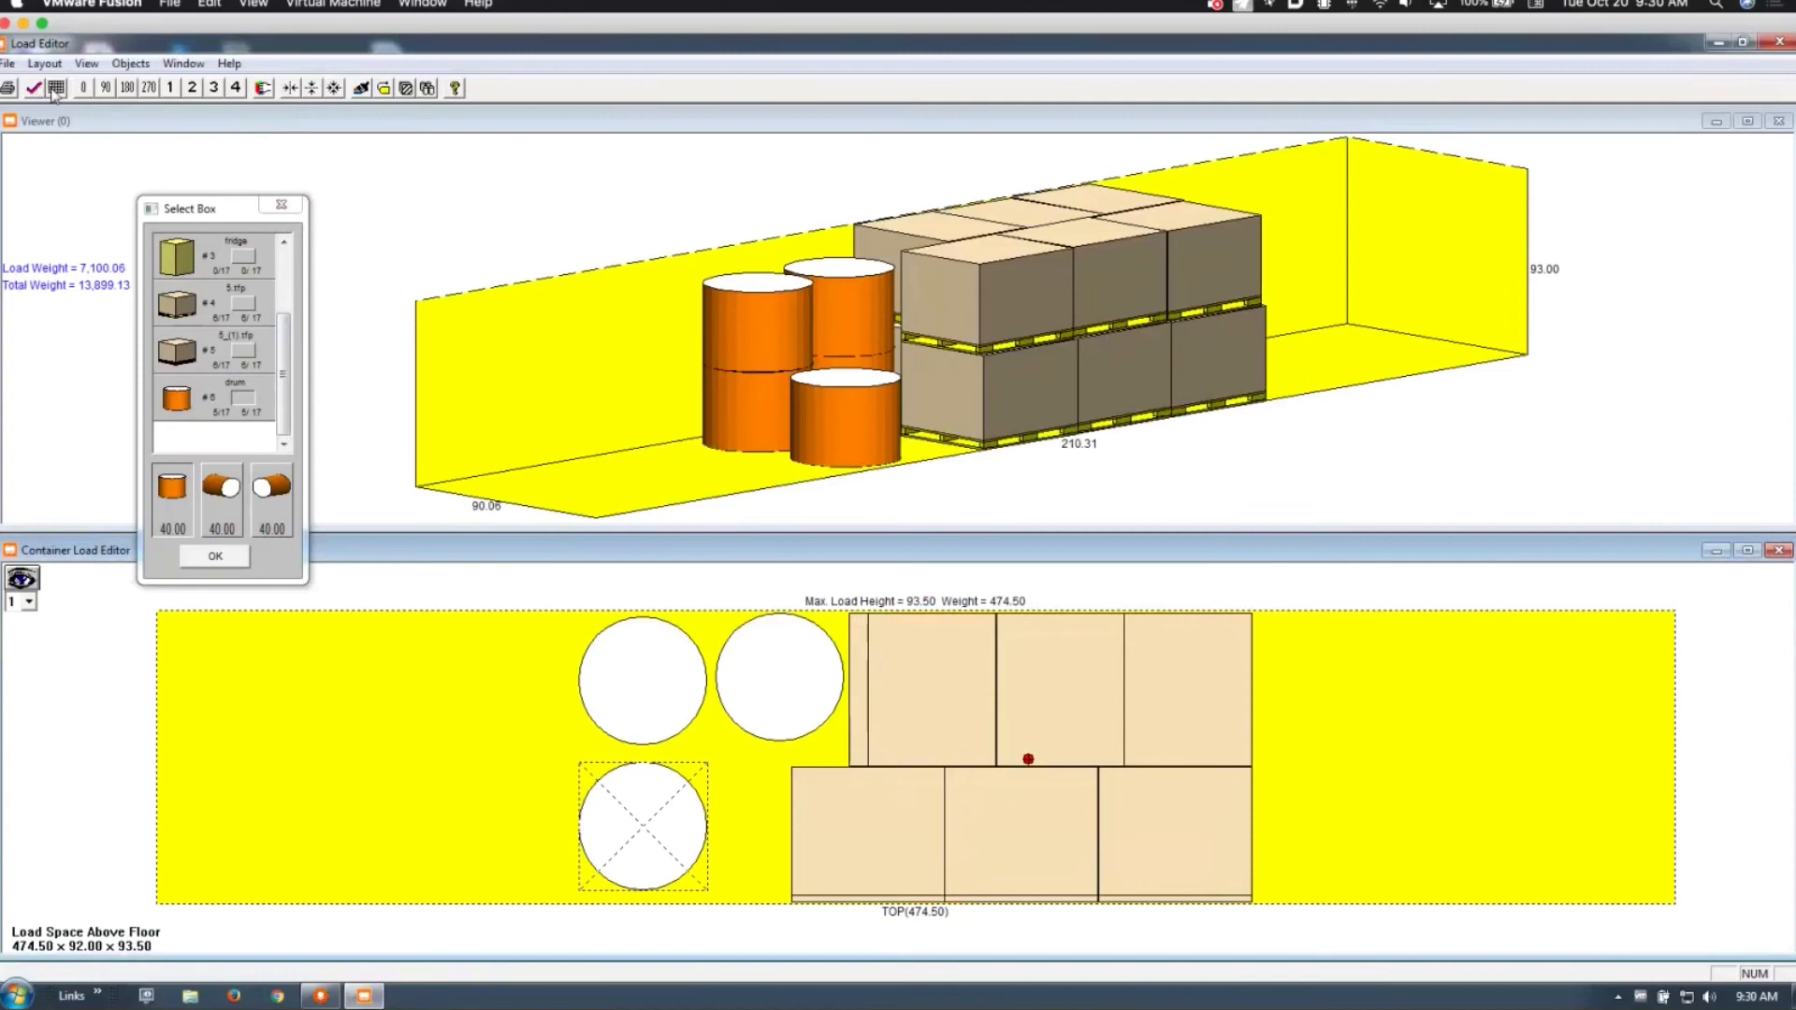
Step: Switch off the item colours in the Load Editor, close the editor and return to the product list
{"action": "left_click", "coordinate": [282, 206]}
{"action": "left_click", "coordinate": [363, 90]}
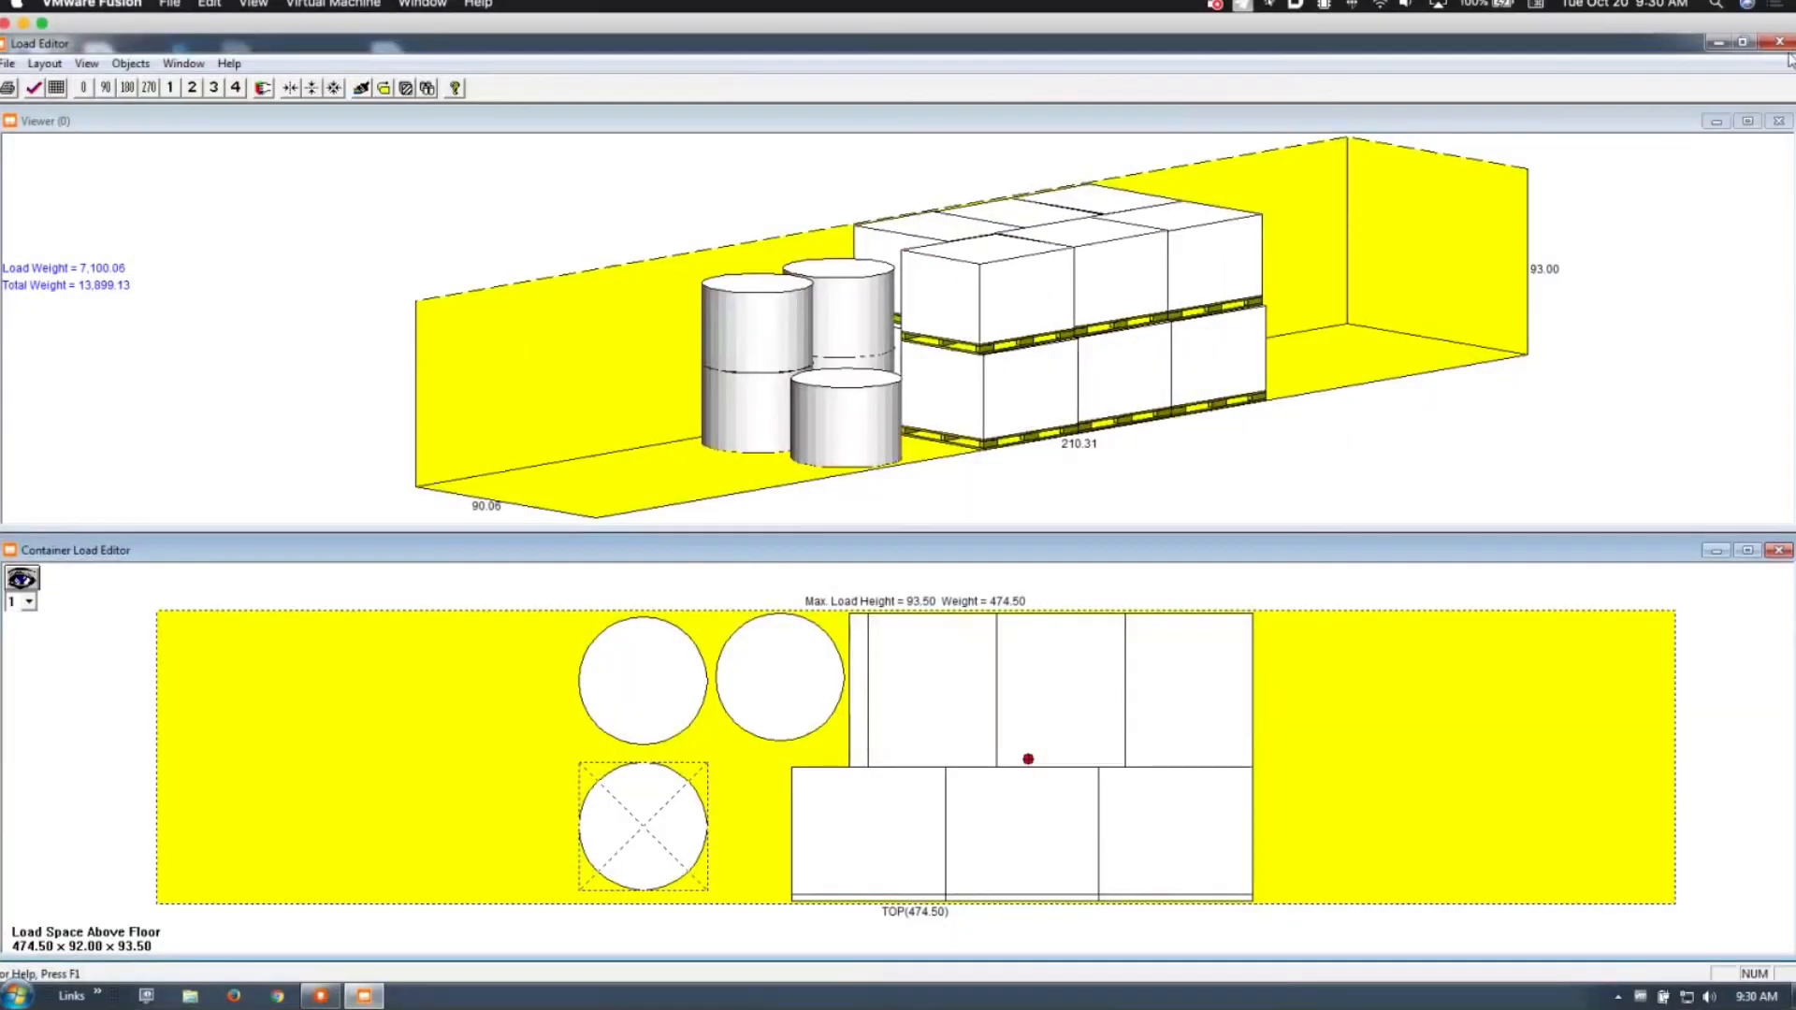
{"action": "left_click", "coordinate": [1779, 42]}
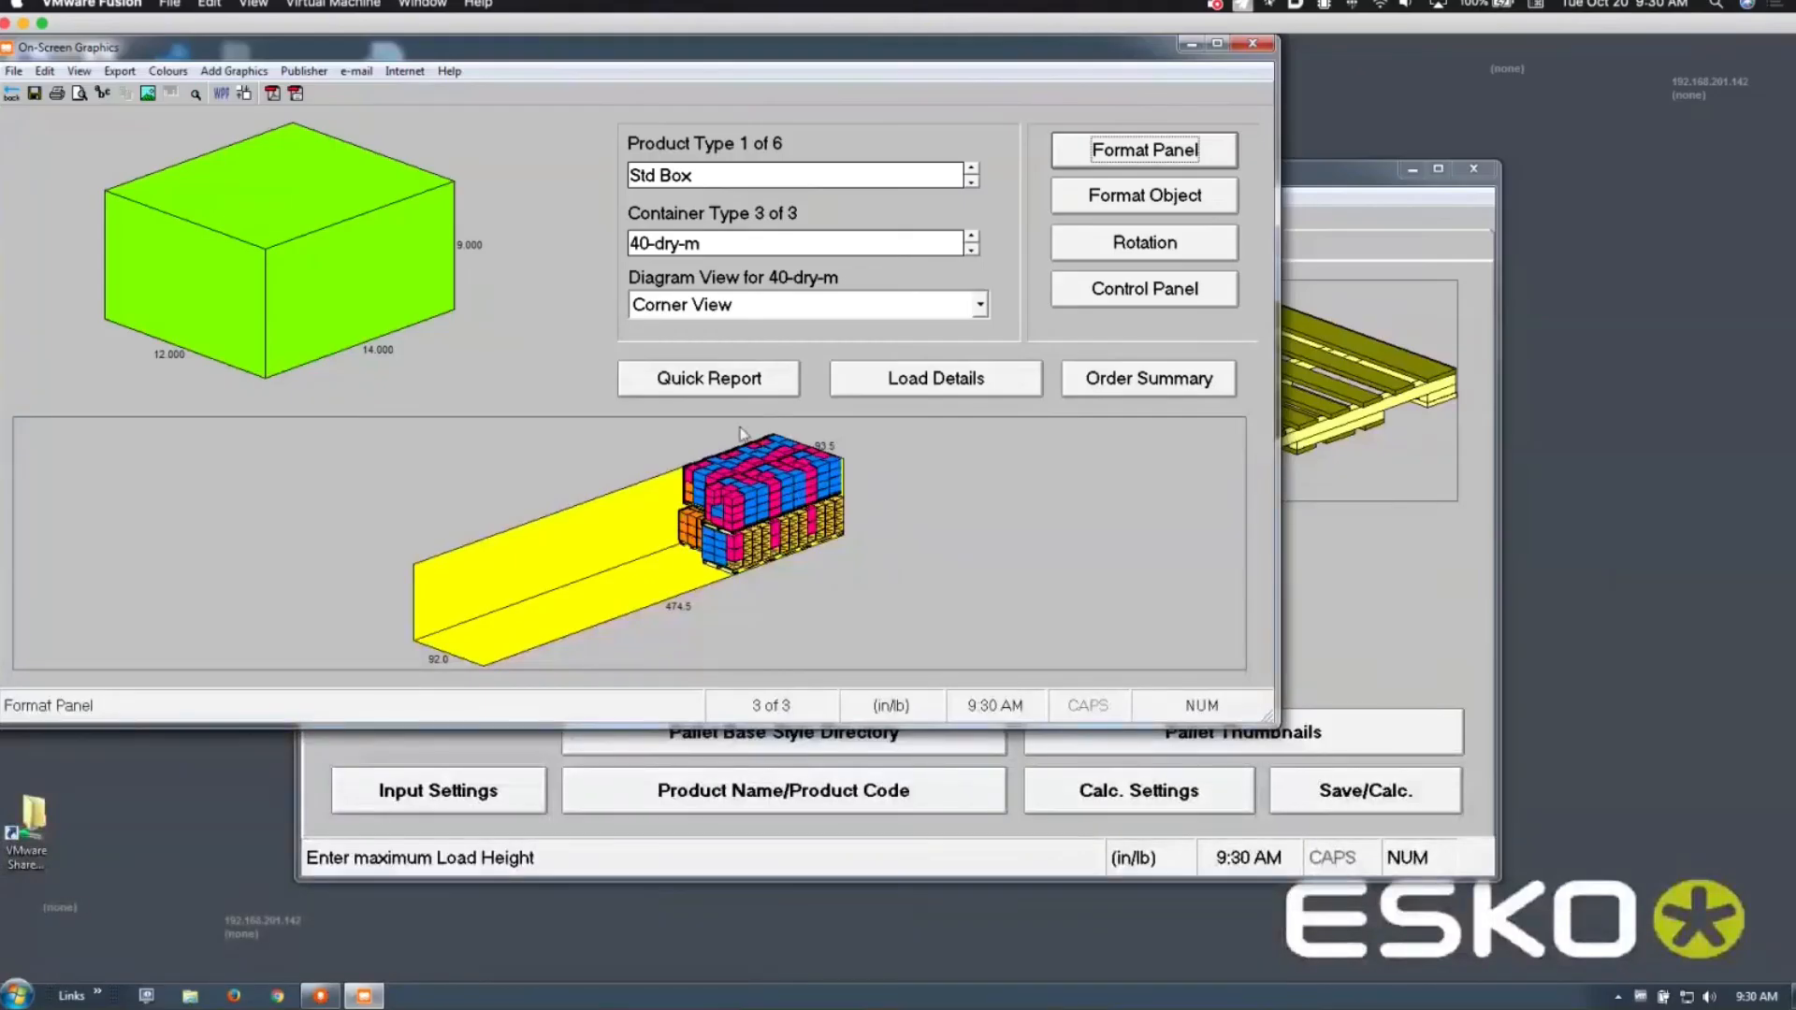
{"action": "left_click", "coordinate": [9, 96]}
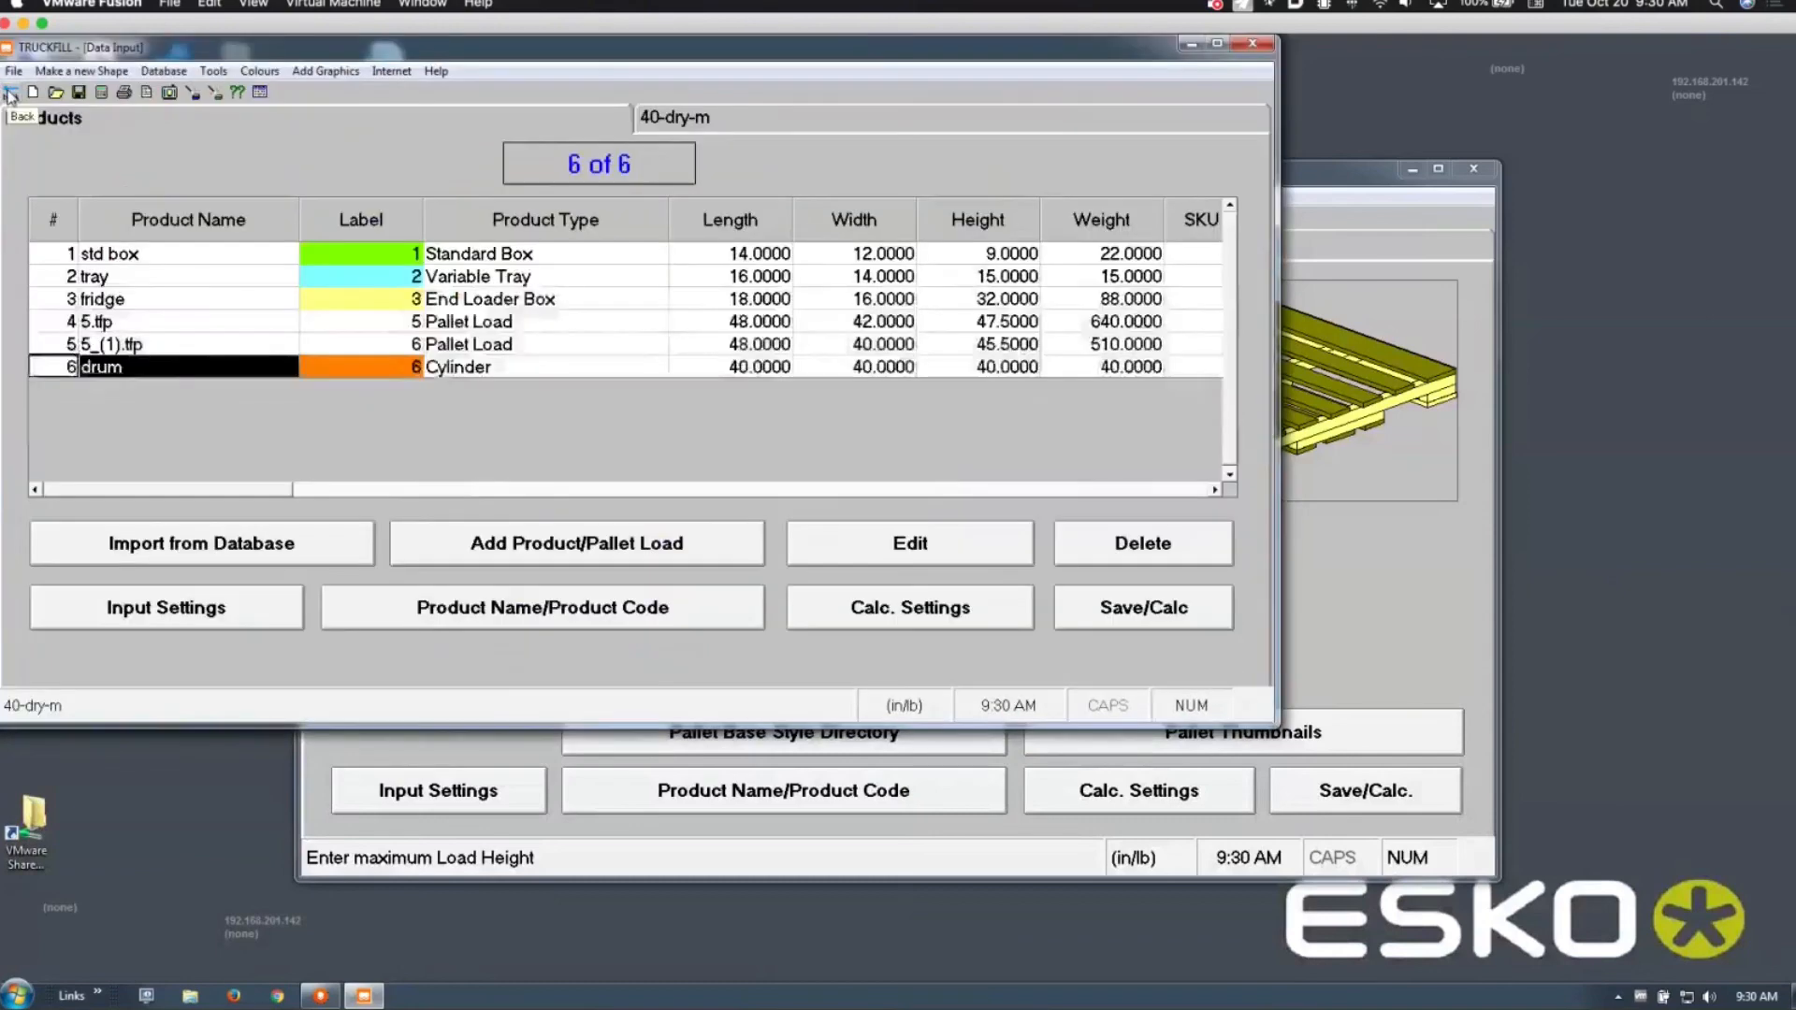
Step: Set the control face of the fridge, product 3 of 6, to Side
{"action": "double_click", "coordinate": [182, 376]}
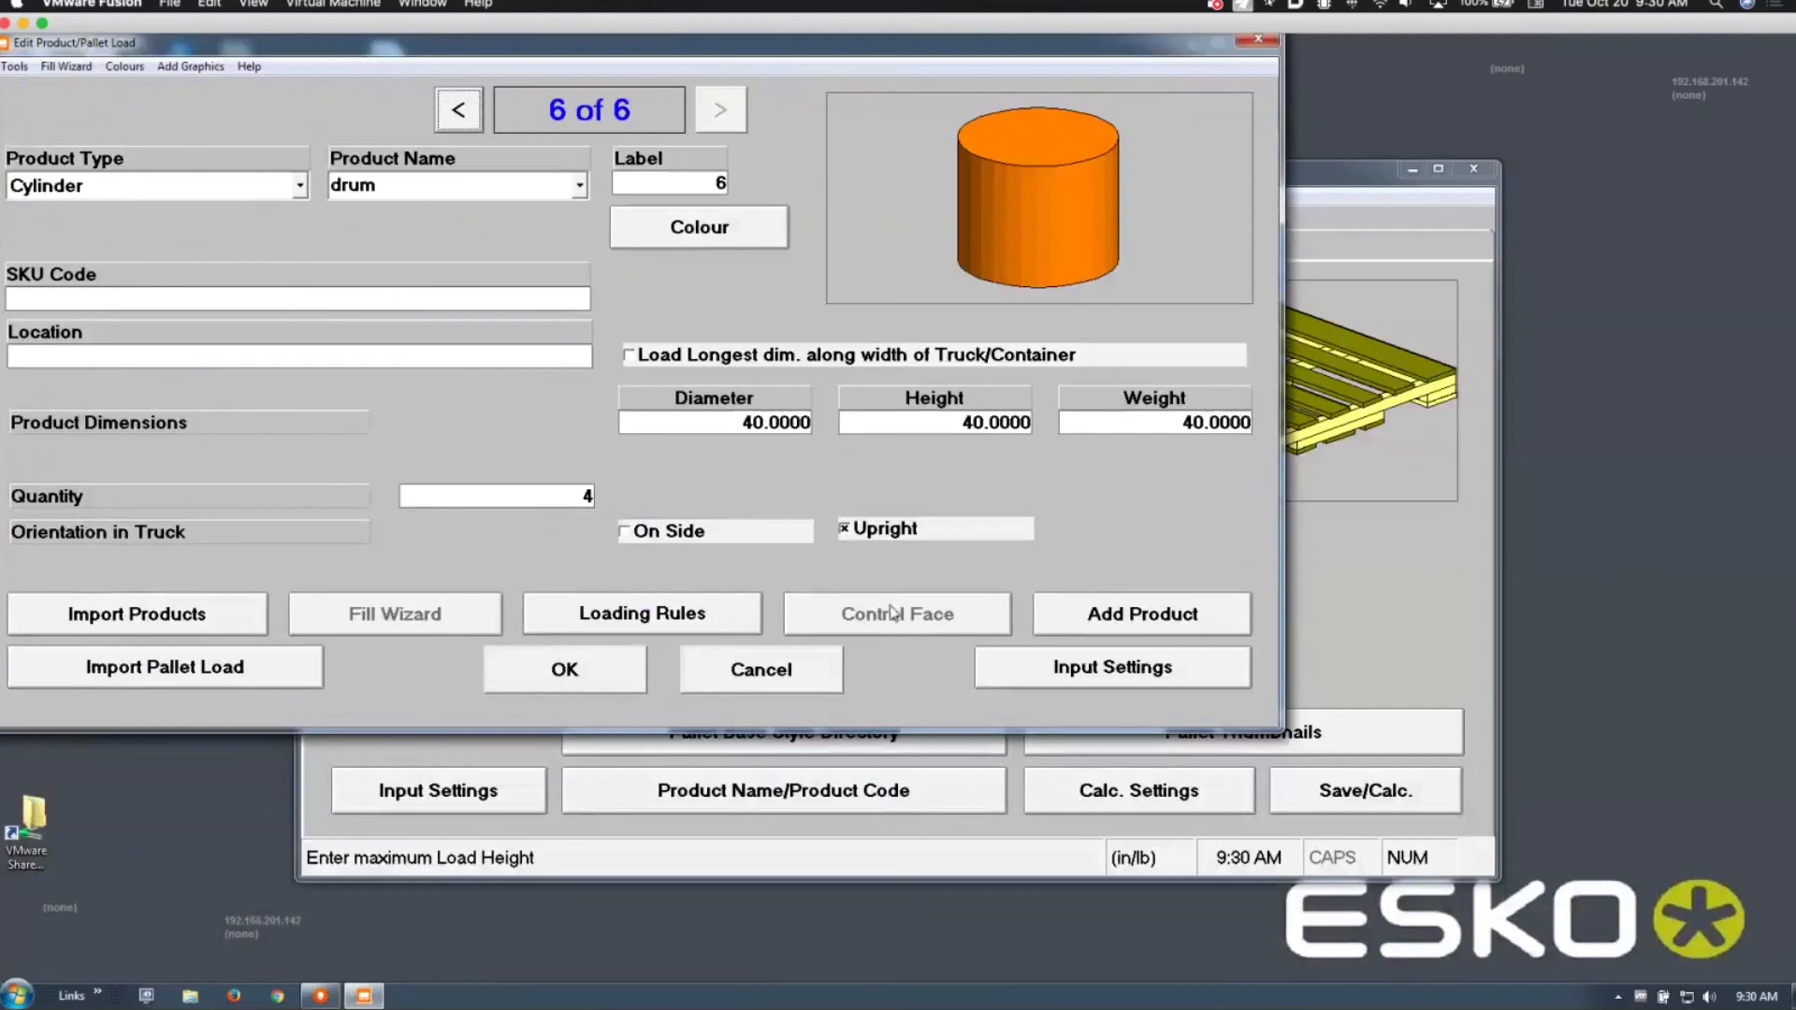
{"action": "left_click", "coordinate": [458, 109]}
{"action": "left_click", "coordinate": [458, 110]}
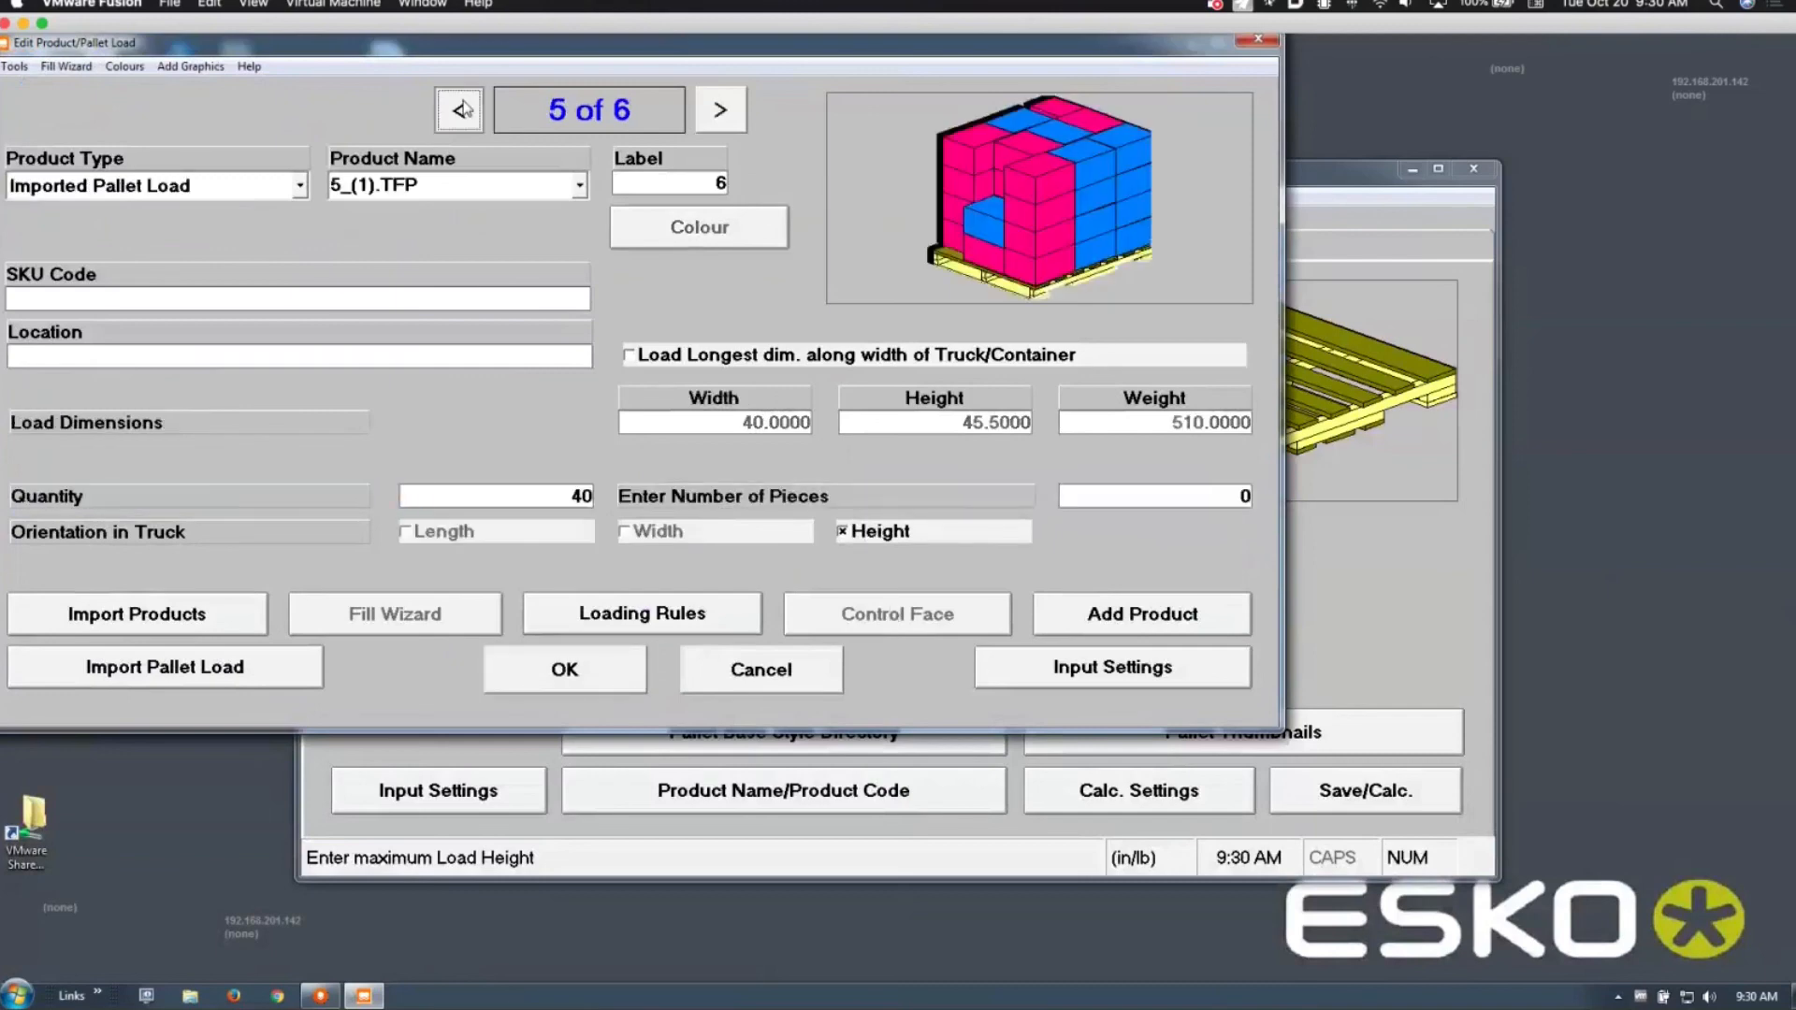
{"action": "left_click", "coordinate": [459, 109]}
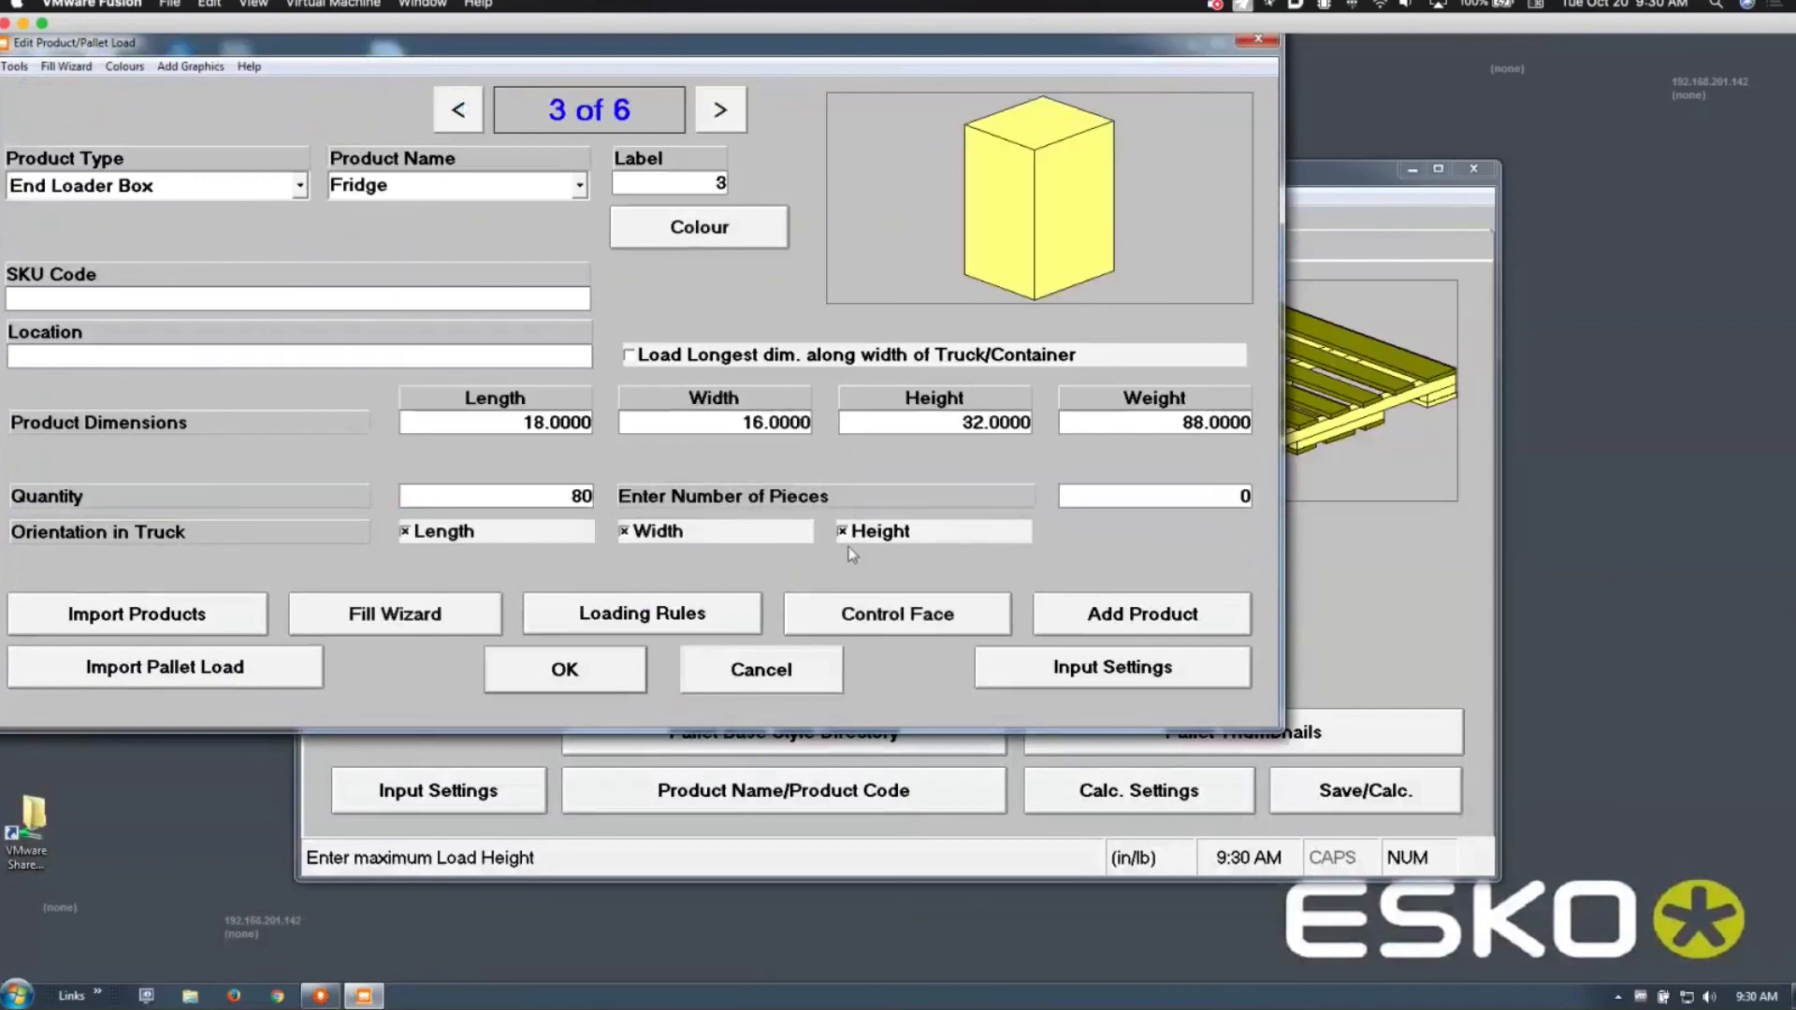
{"action": "left_click", "coordinate": [897, 617]}
{"action": "left_click", "coordinate": [588, 381]}
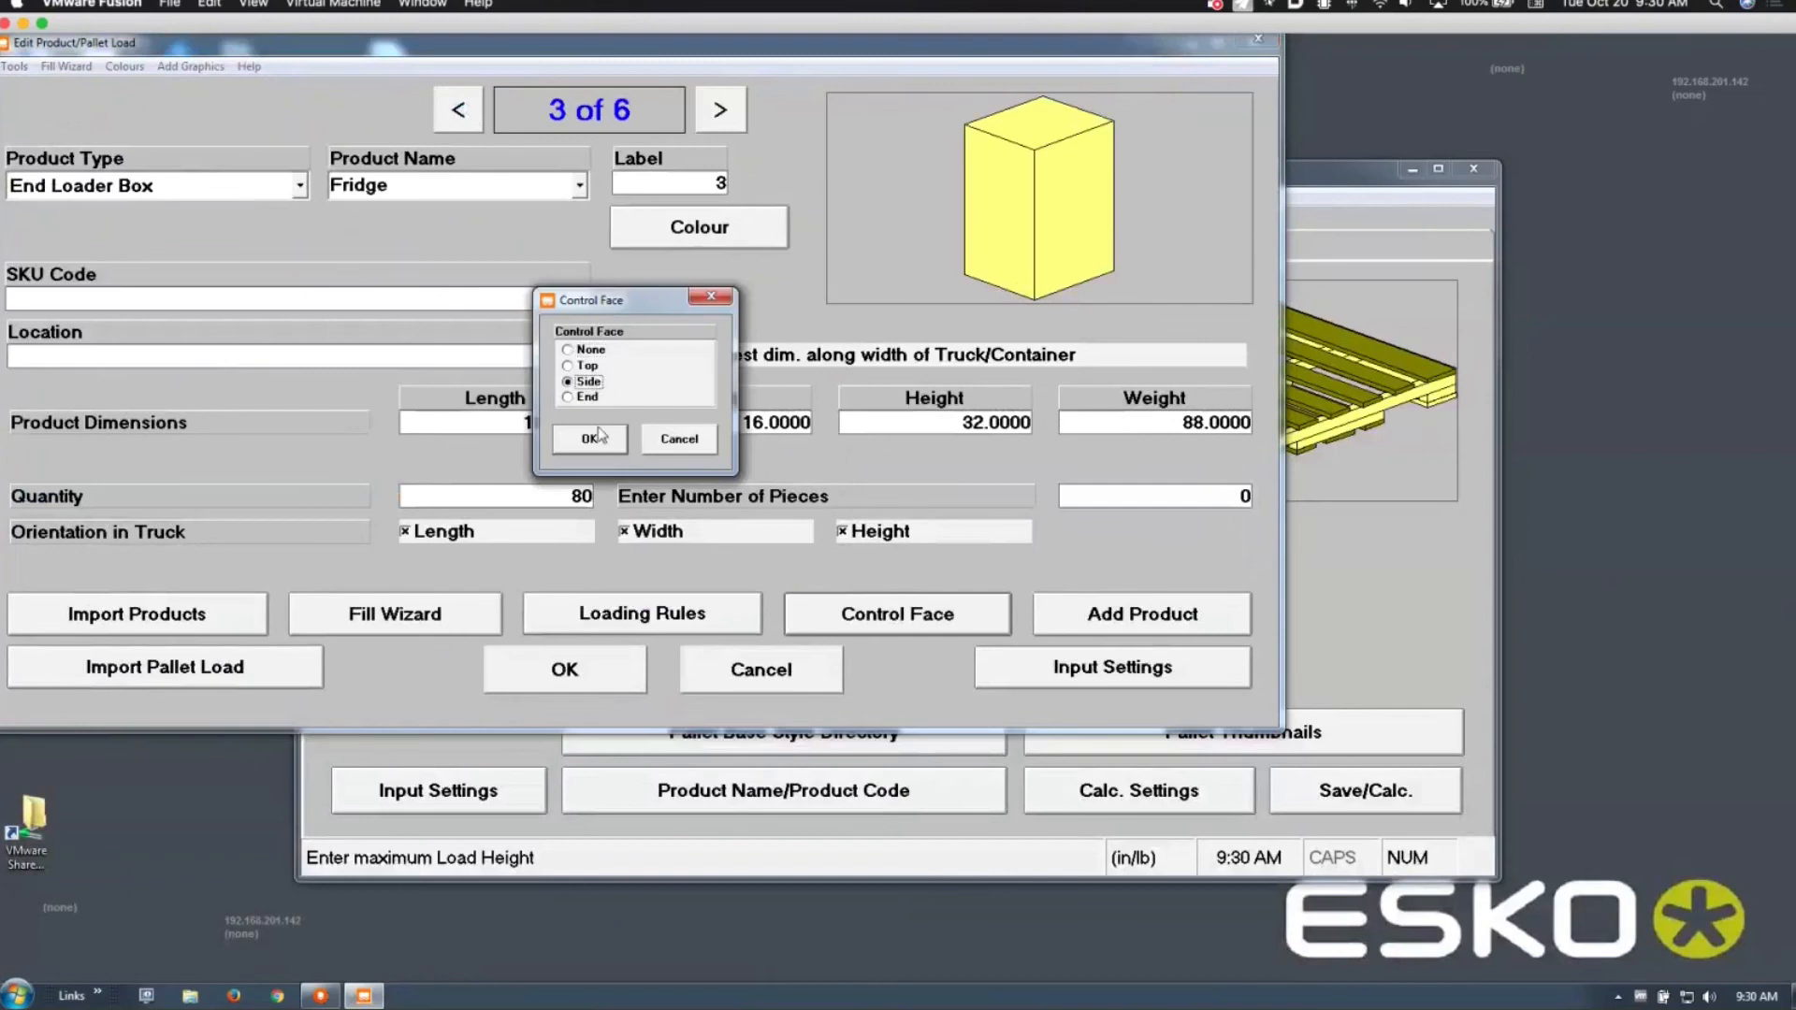
{"action": "left_click", "coordinate": [589, 439]}
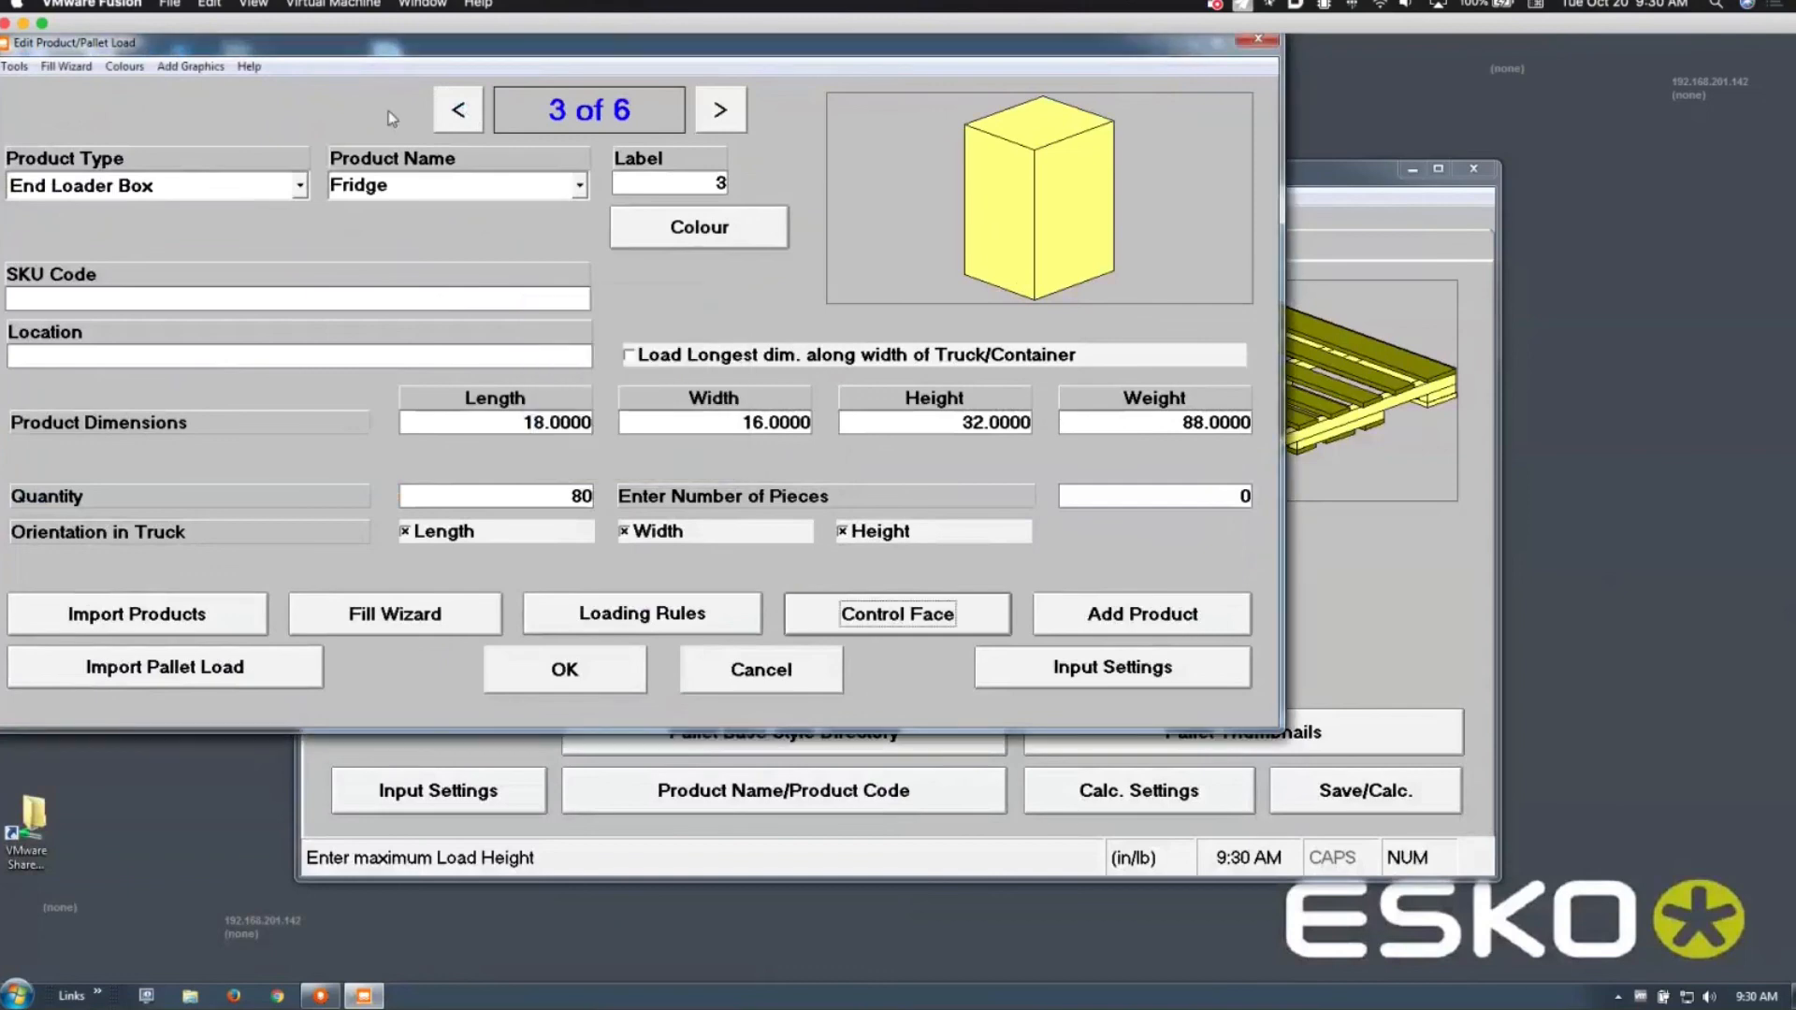
Step: Add the COLABOXTIF.3DI graphic to the fridge and save the product's changes
{"action": "left_click", "coordinate": [174, 67]}
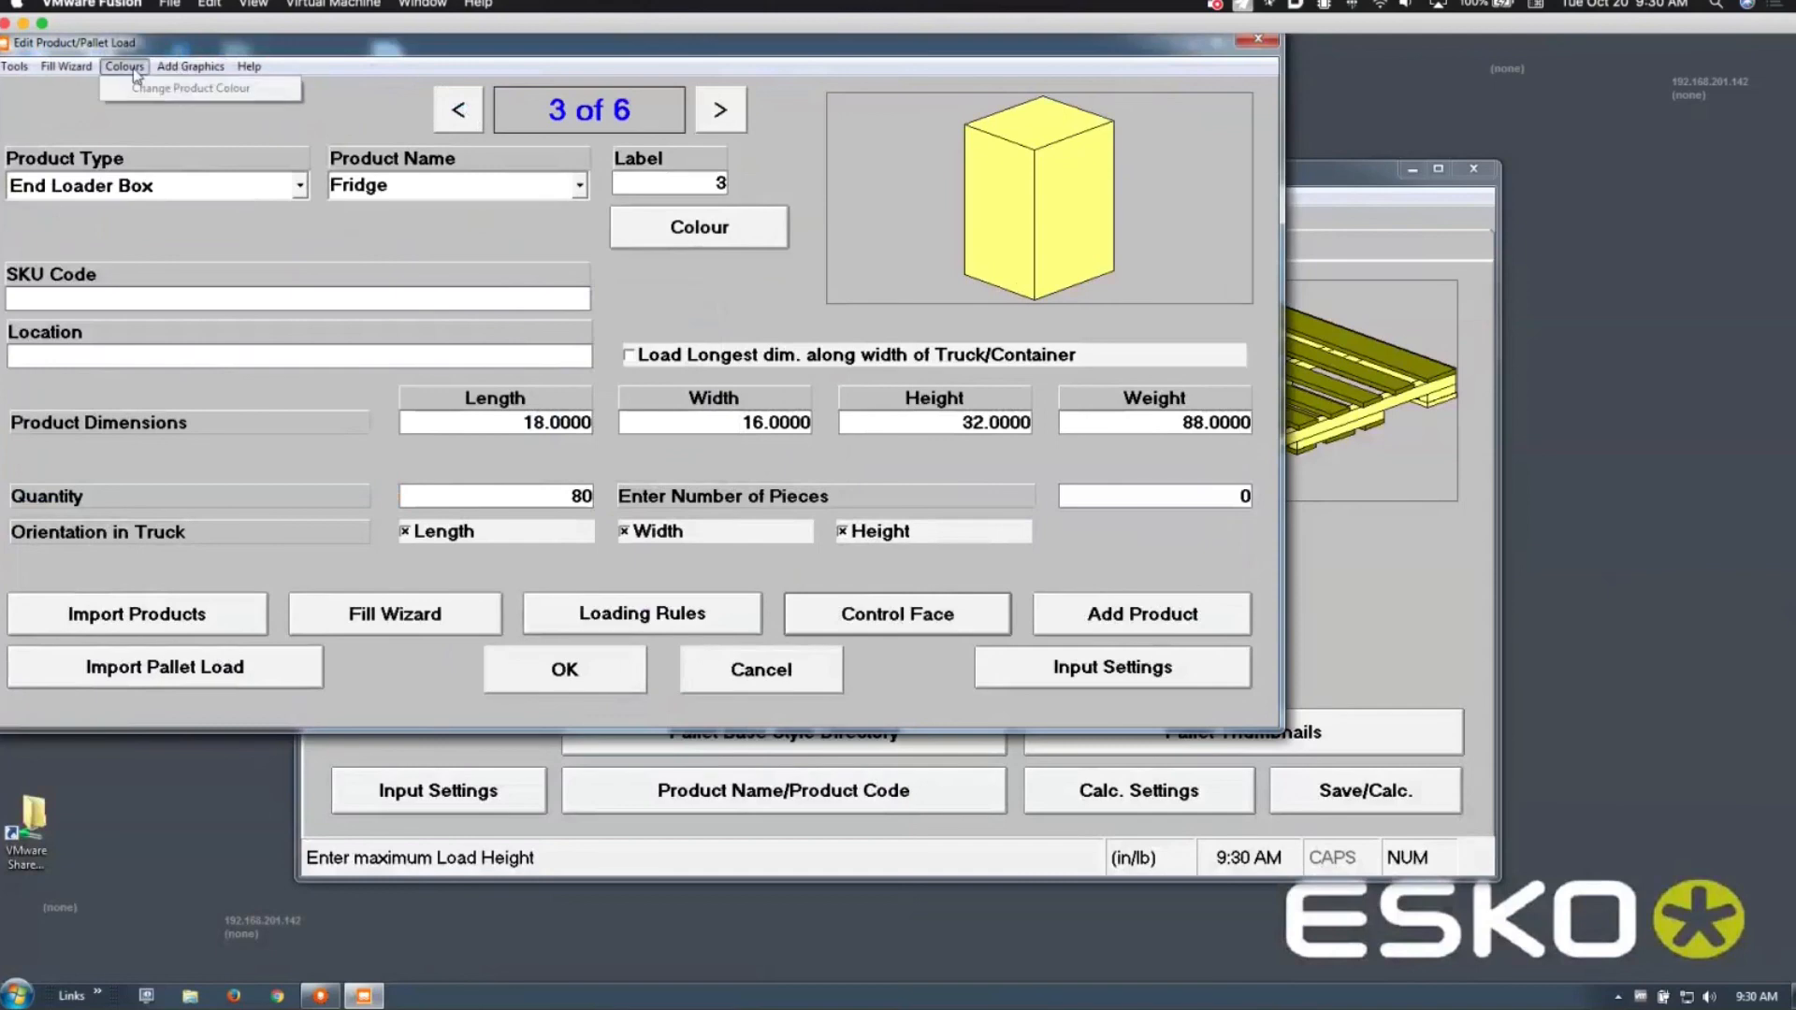
{"action": "left_click", "coordinate": [177, 89]}
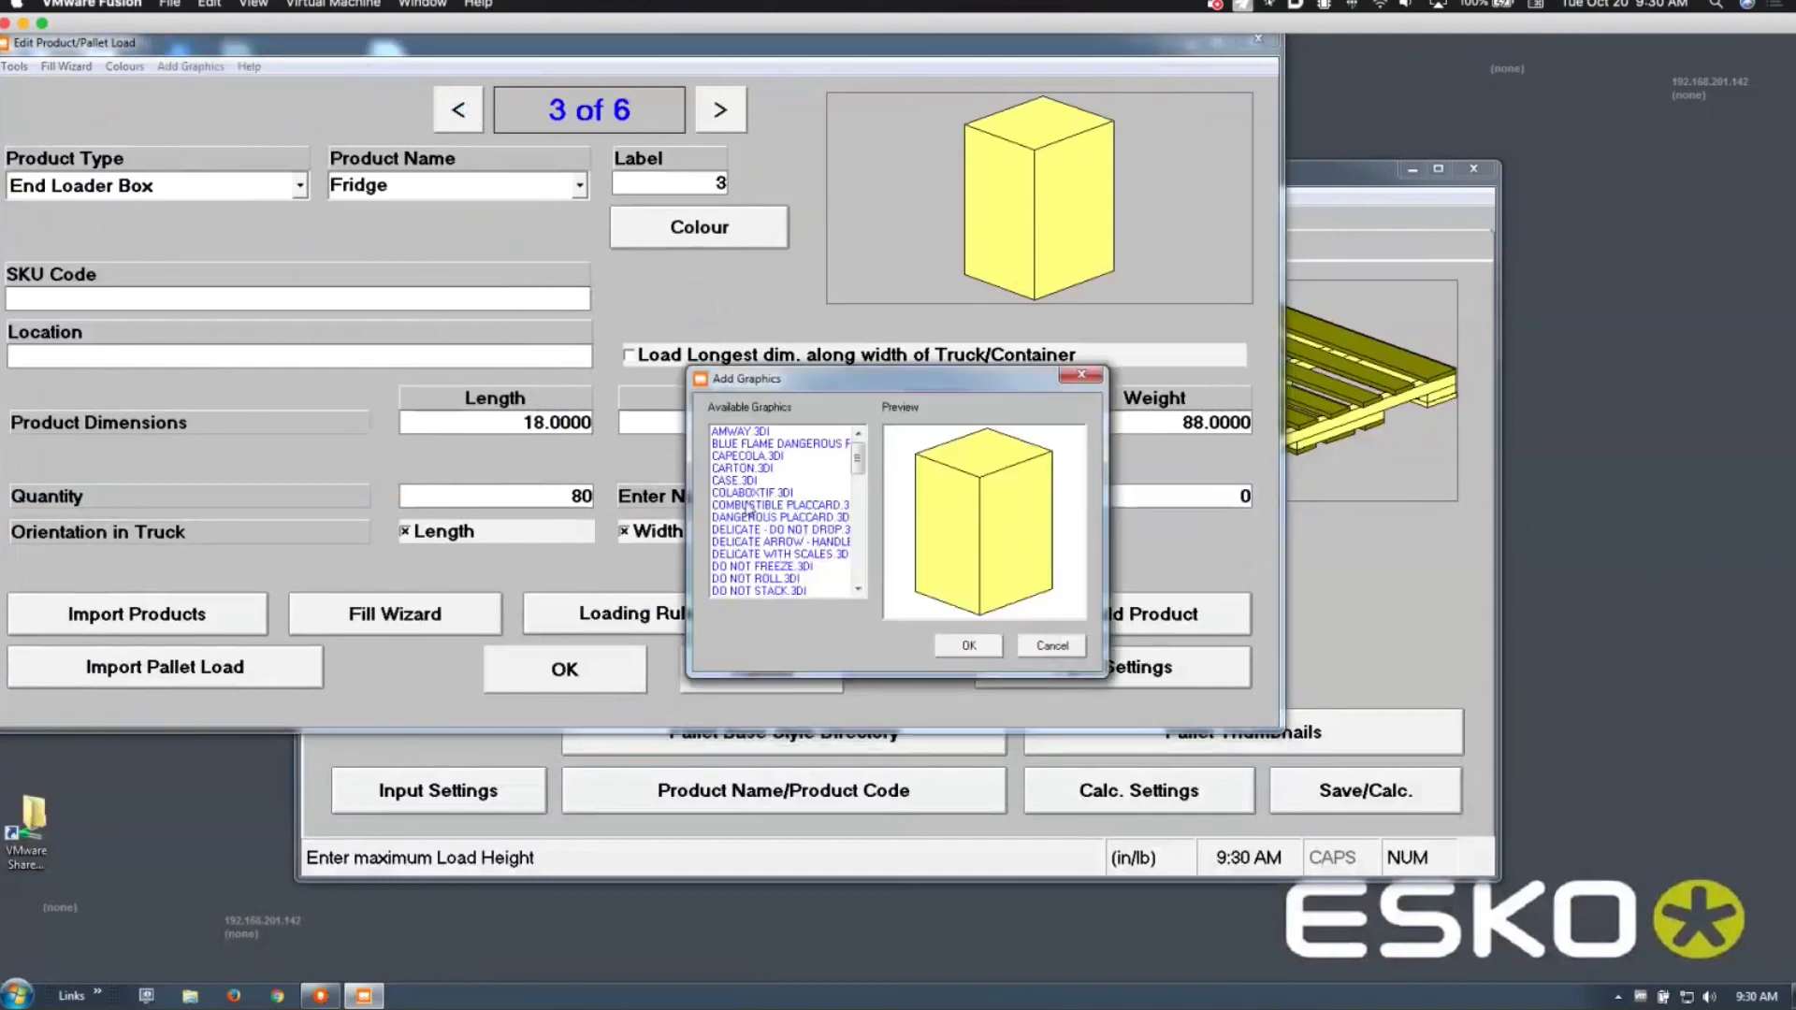
{"action": "left_click", "coordinate": [758, 470]}
{"action": "left_click", "coordinate": [755, 483]}
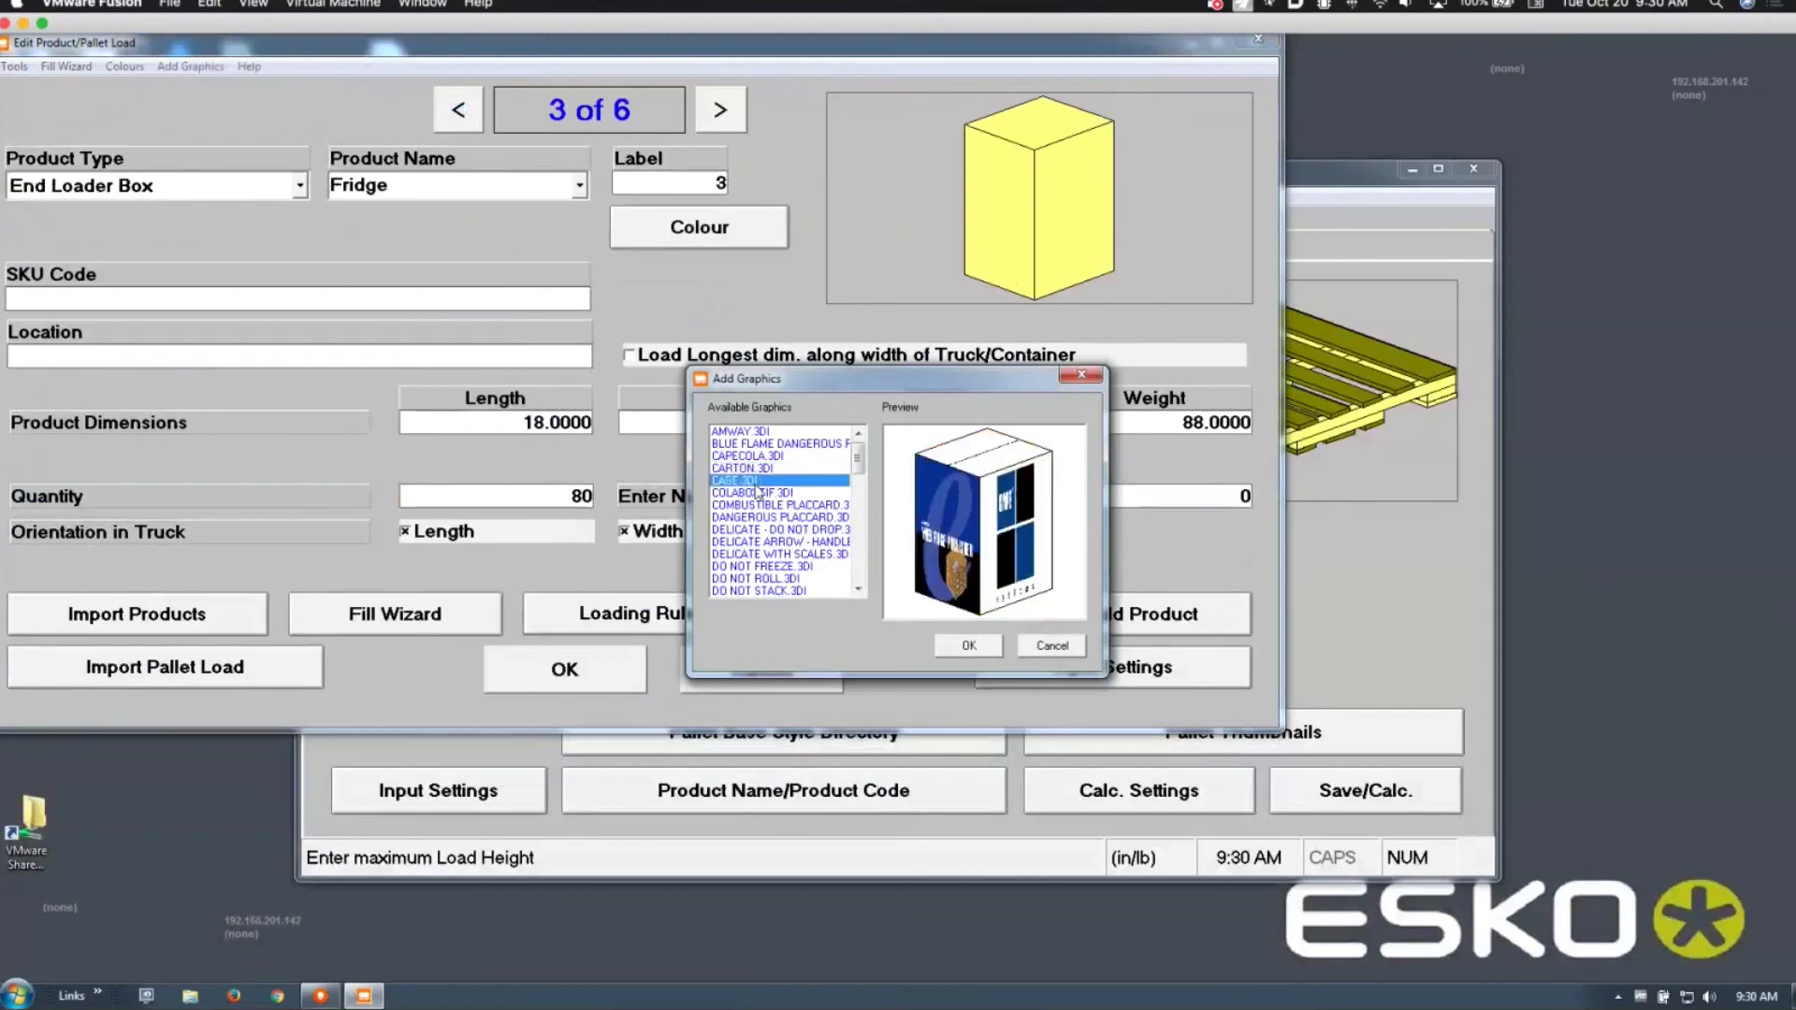
{"action": "left_click", "coordinate": [756, 489]}
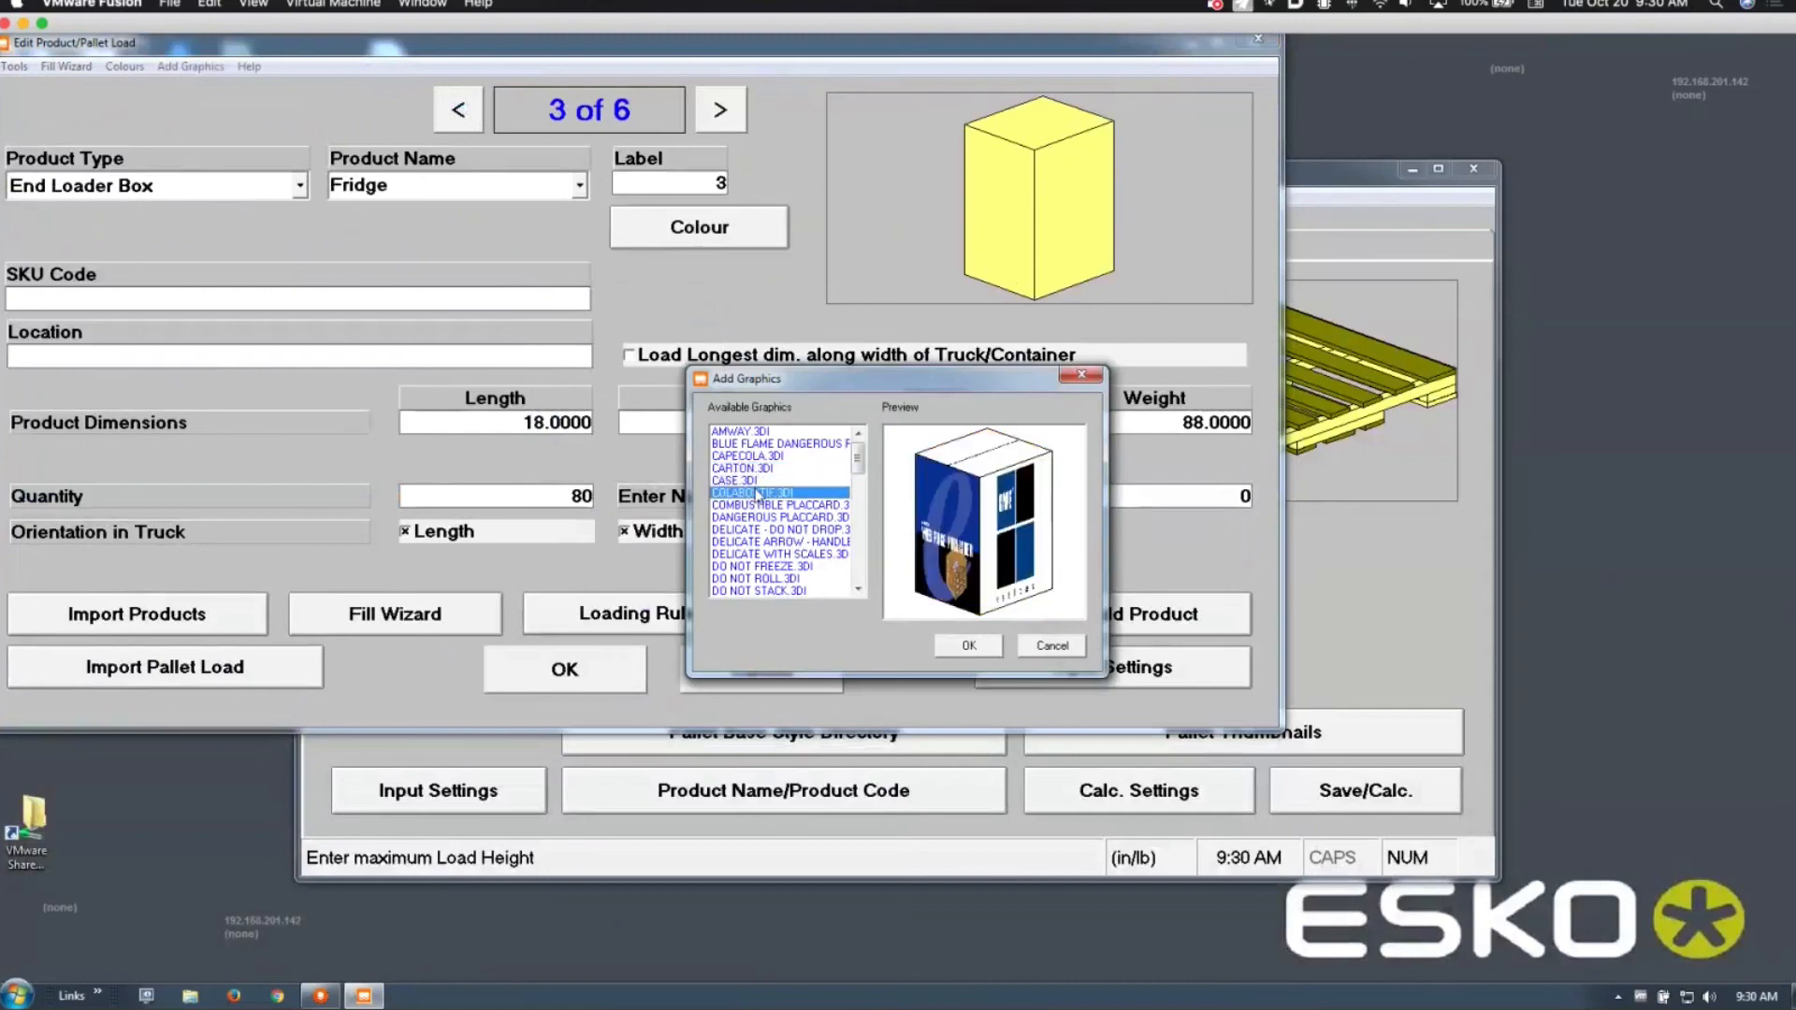
{"action": "left_click", "coordinate": [941, 648]}
{"action": "left_click", "coordinate": [603, 669]}
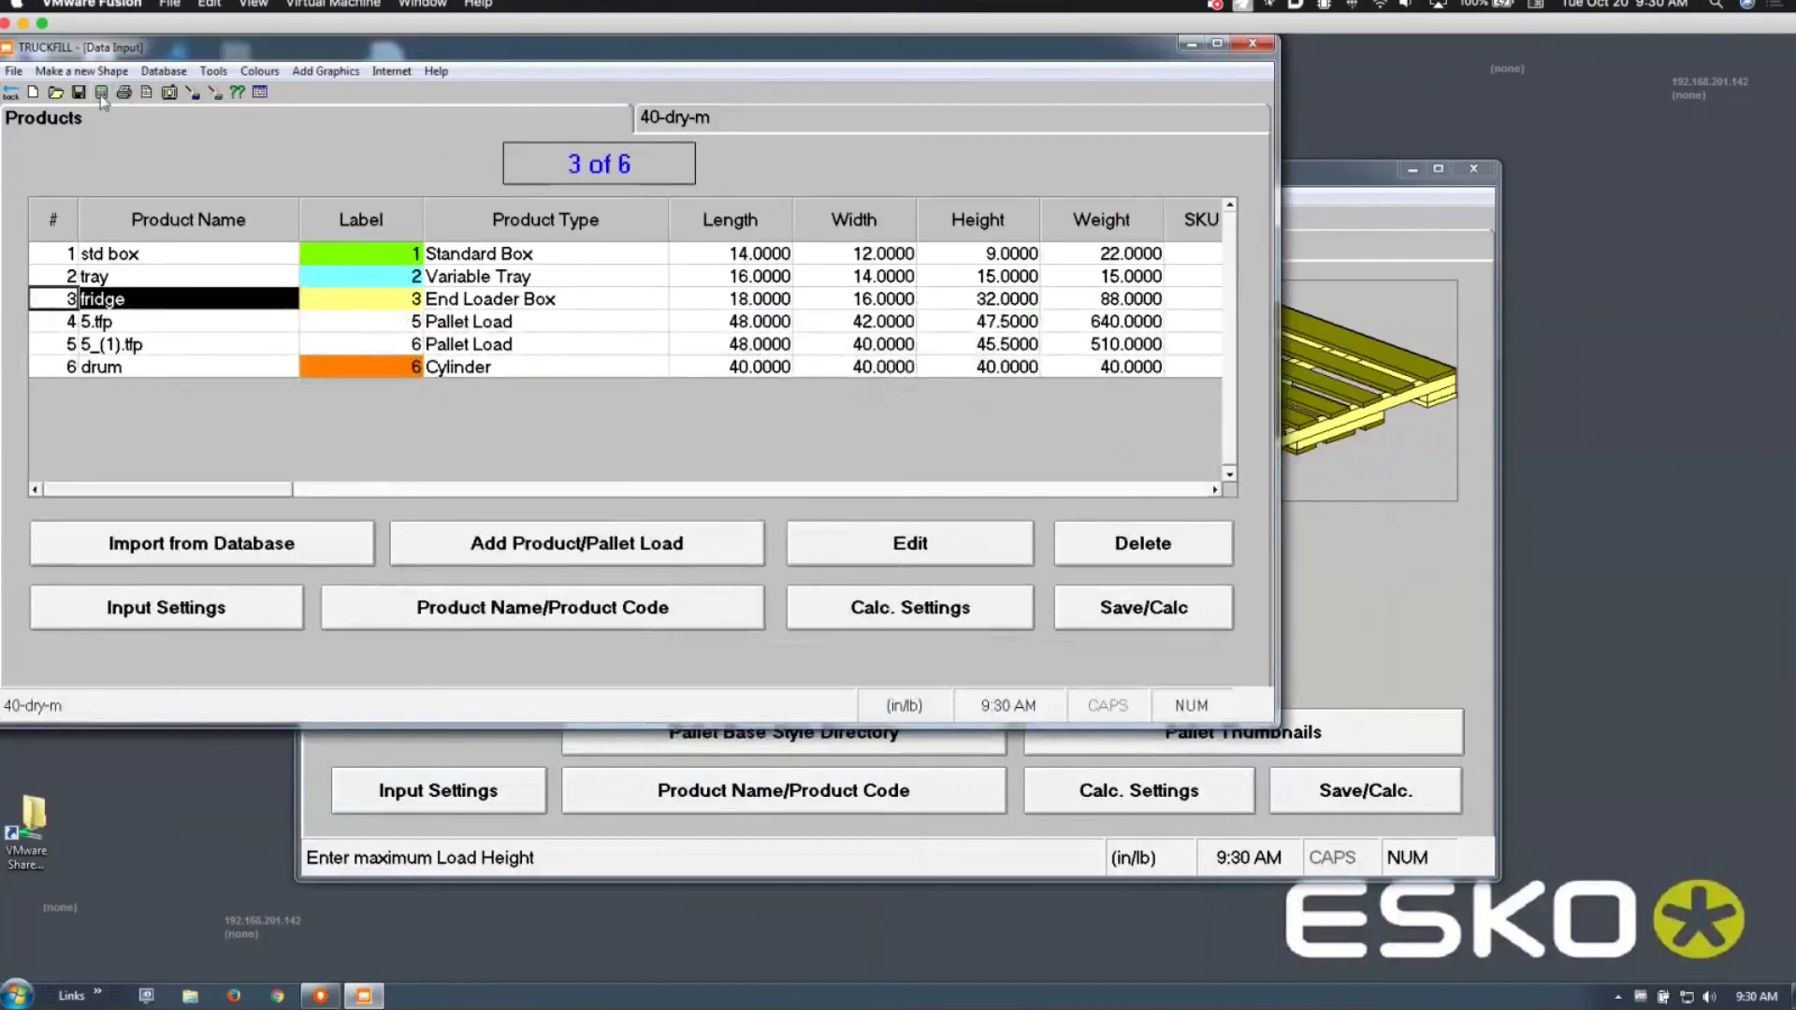
Step: Recalculate the container loads and view the first load in the Load Editor with item colours switched off and back on
{"action": "left_click", "coordinate": [100, 92]}
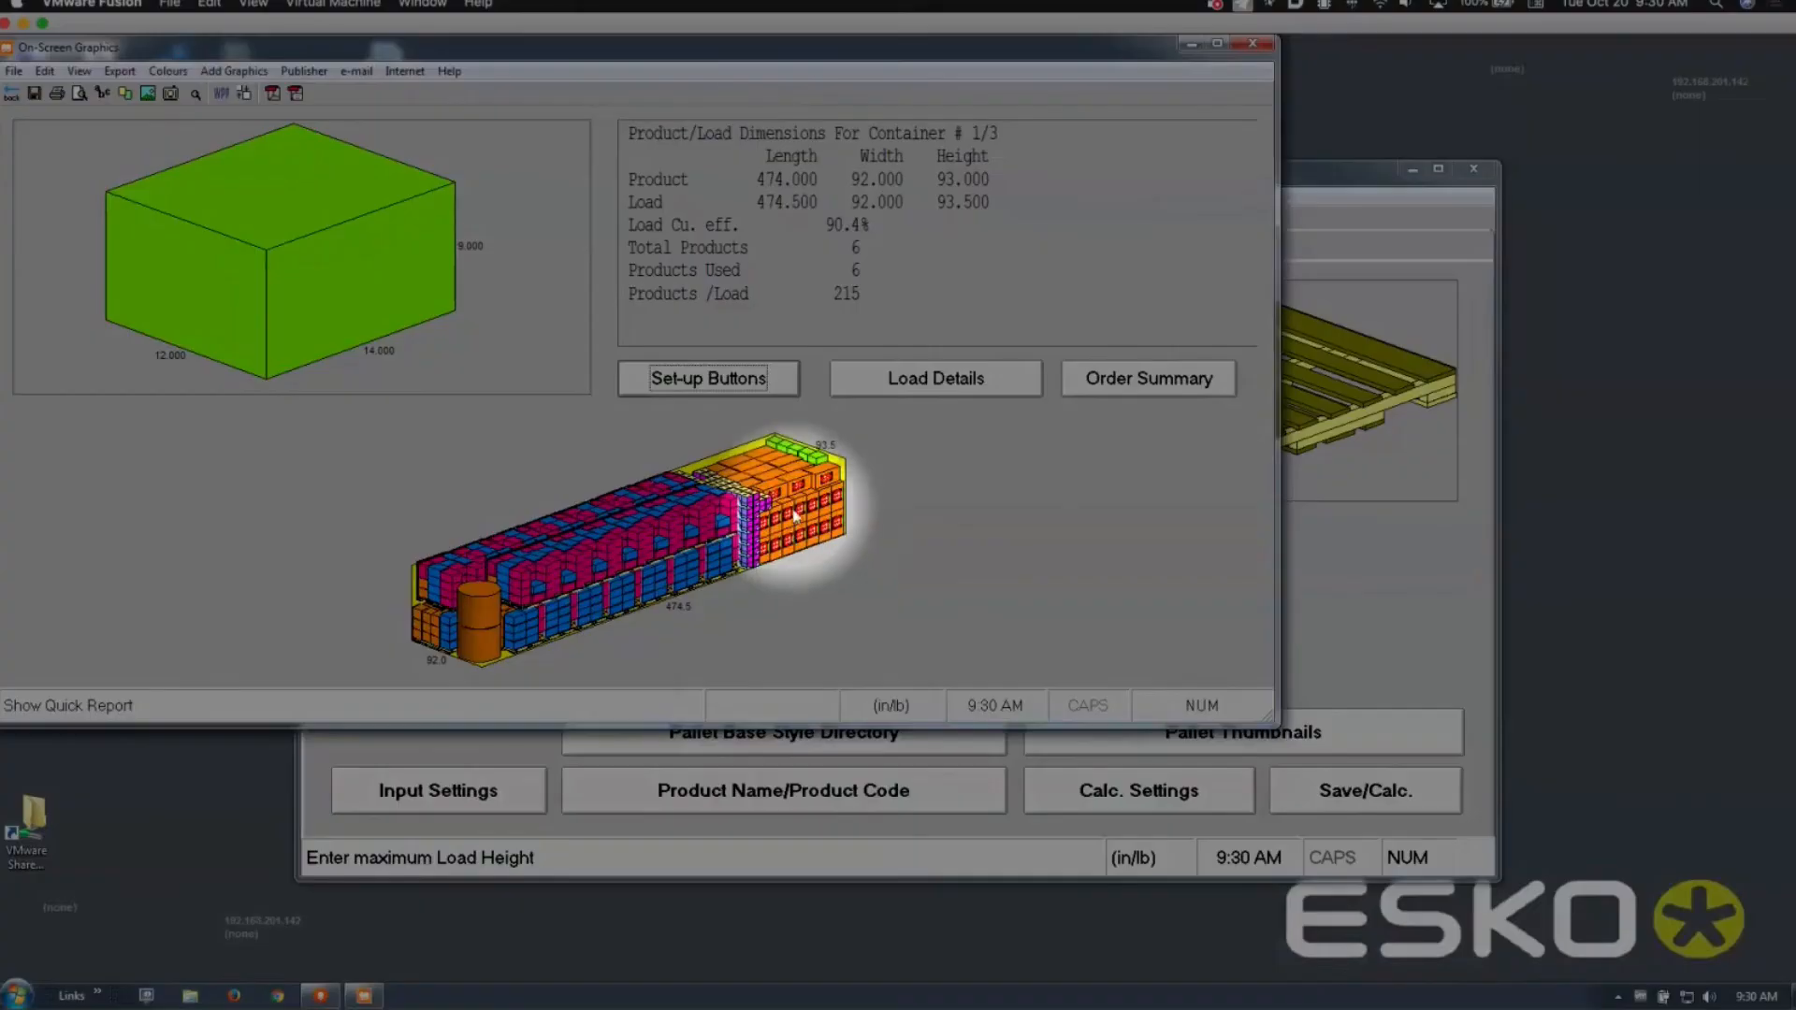
{"action": "left_click", "coordinate": [245, 93]}
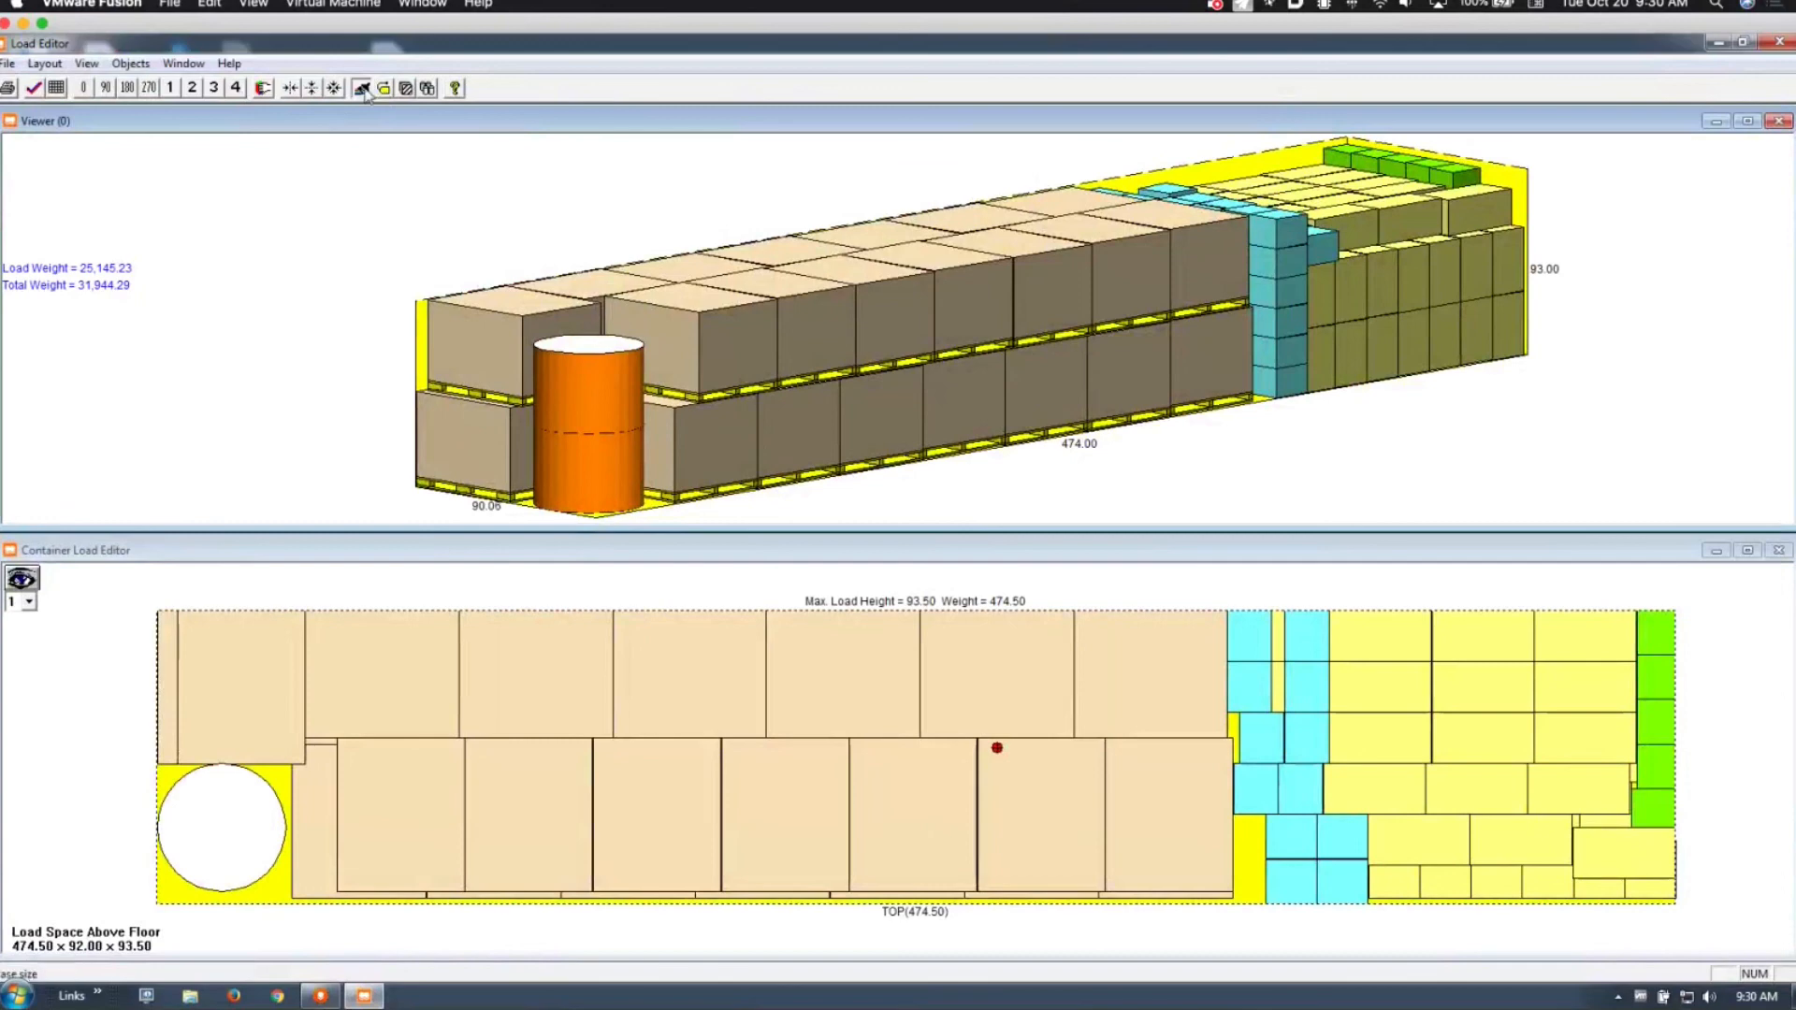
{"action": "left_click", "coordinate": [364, 92]}
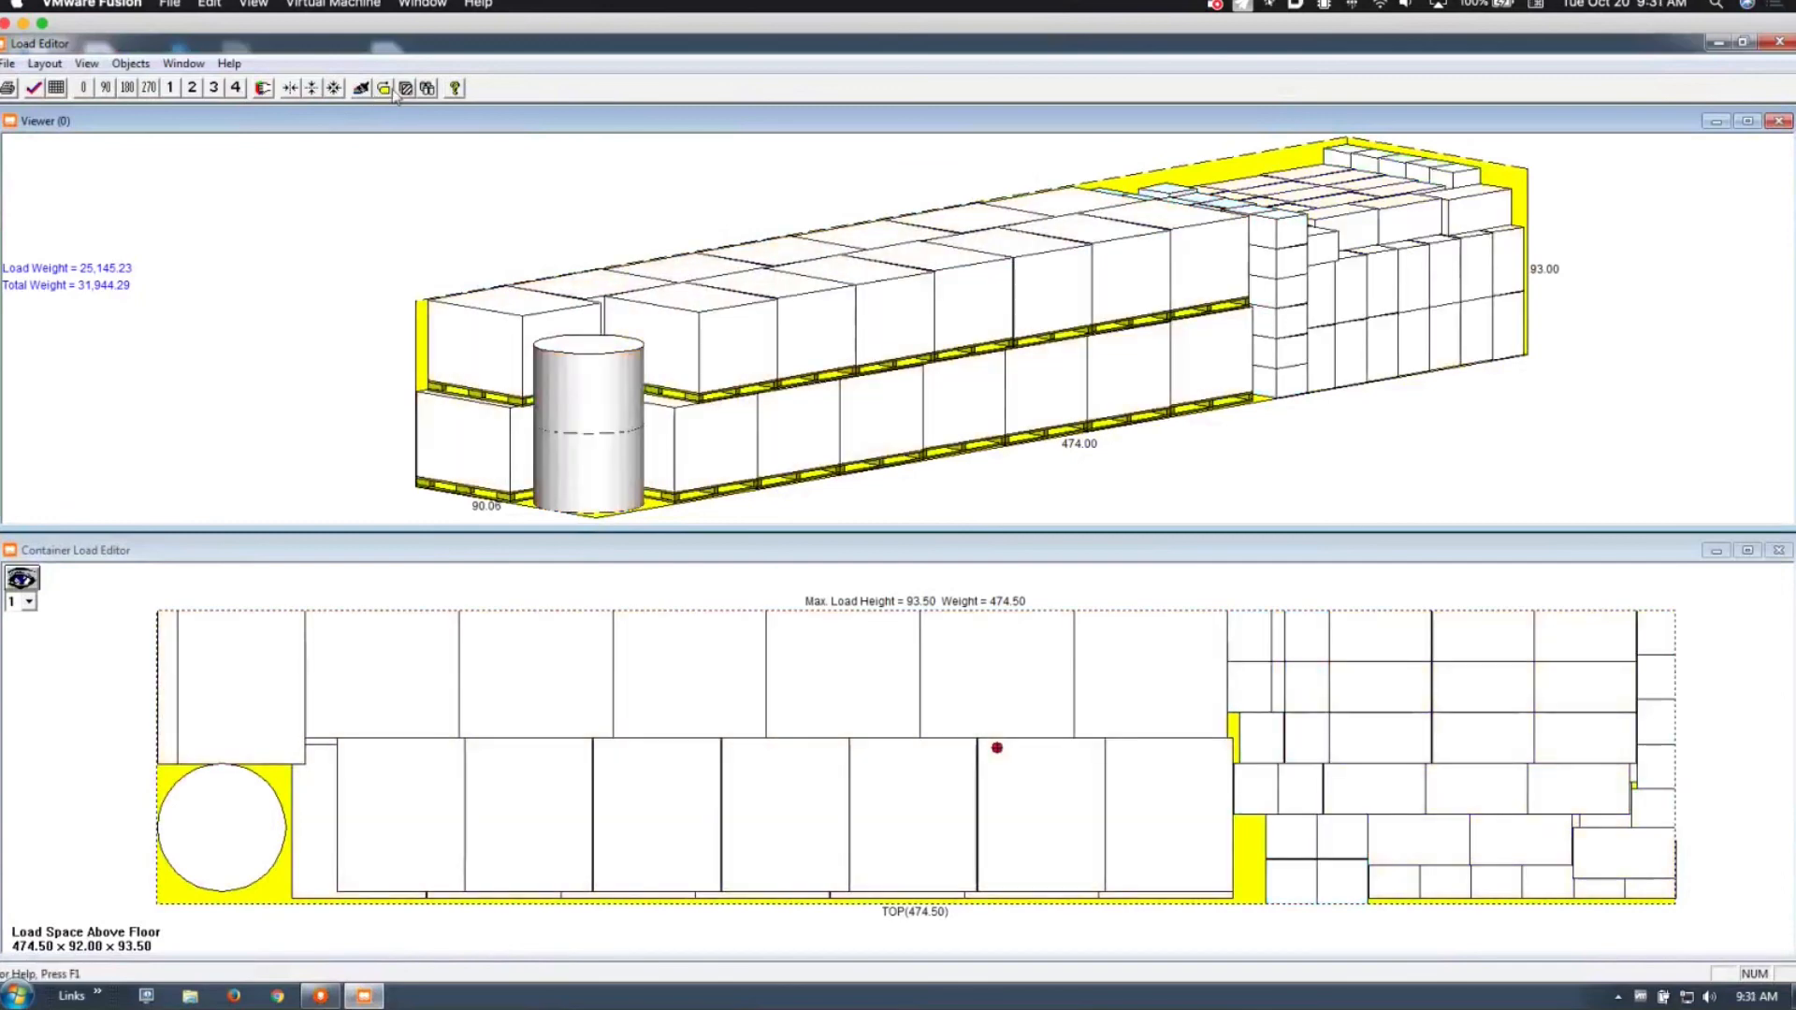
{"action": "left_click", "coordinate": [385, 91]}
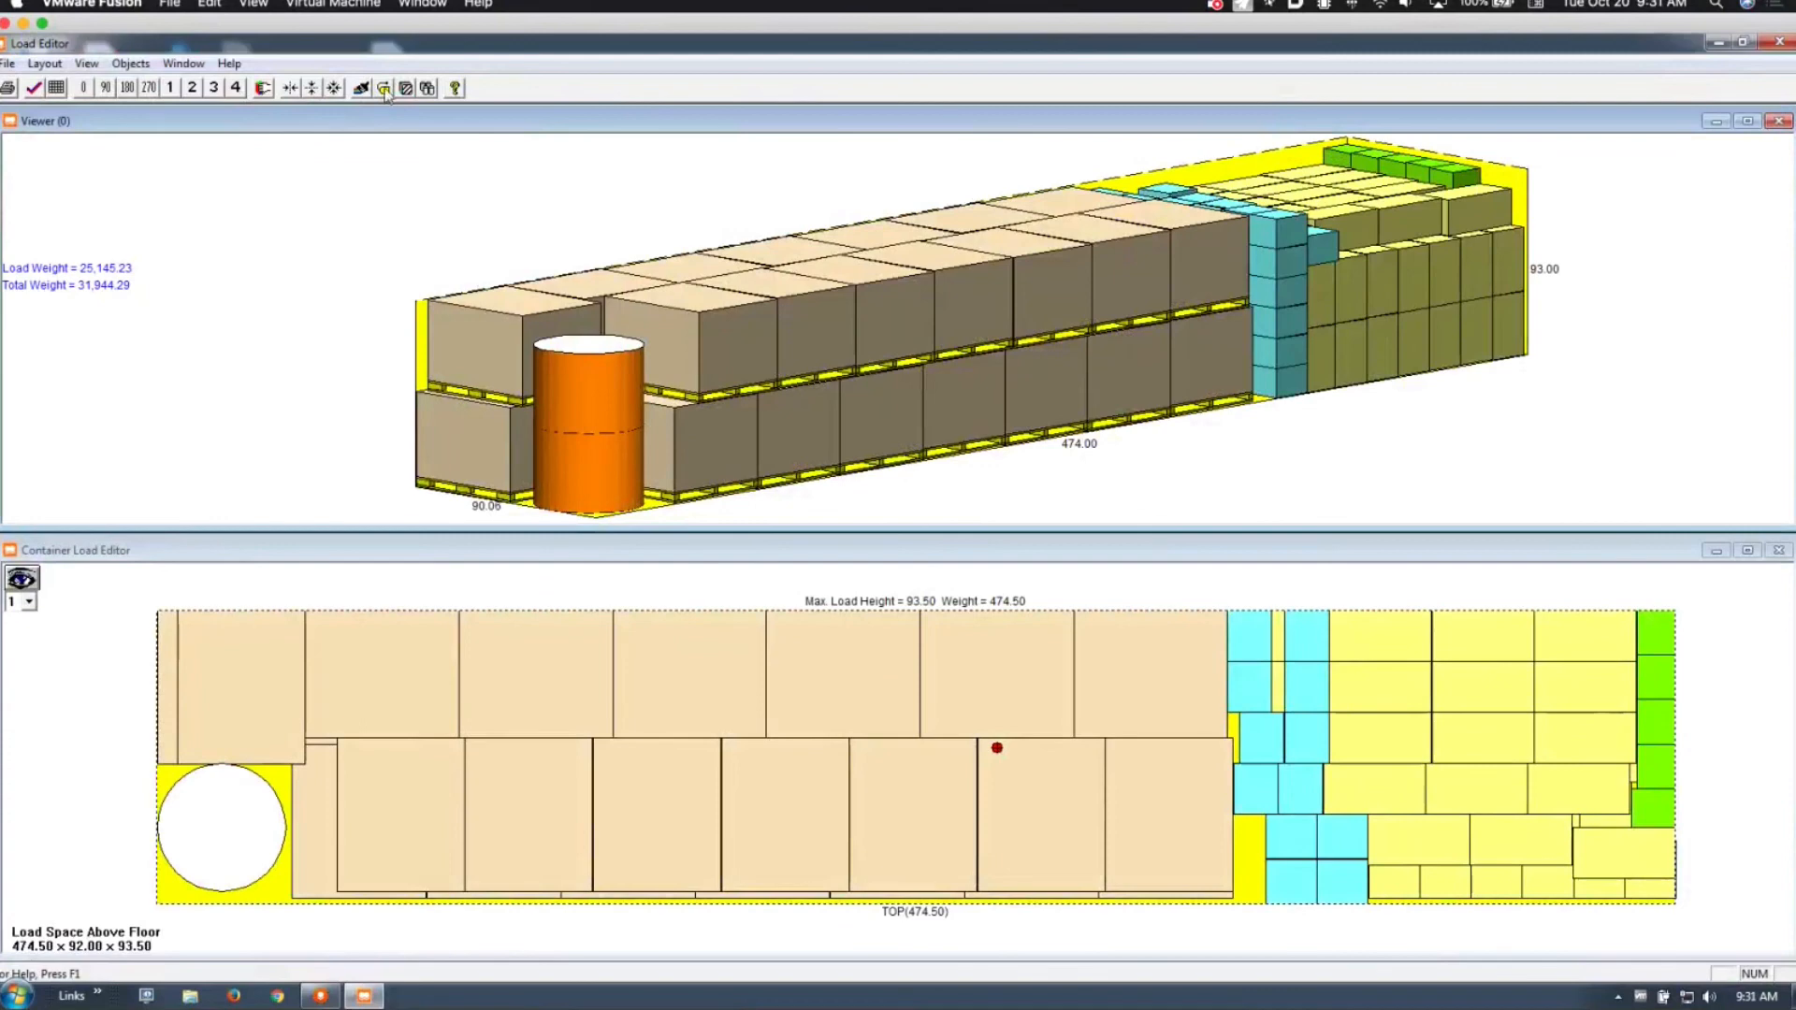
{"action": "left_click", "coordinate": [1777, 42]}
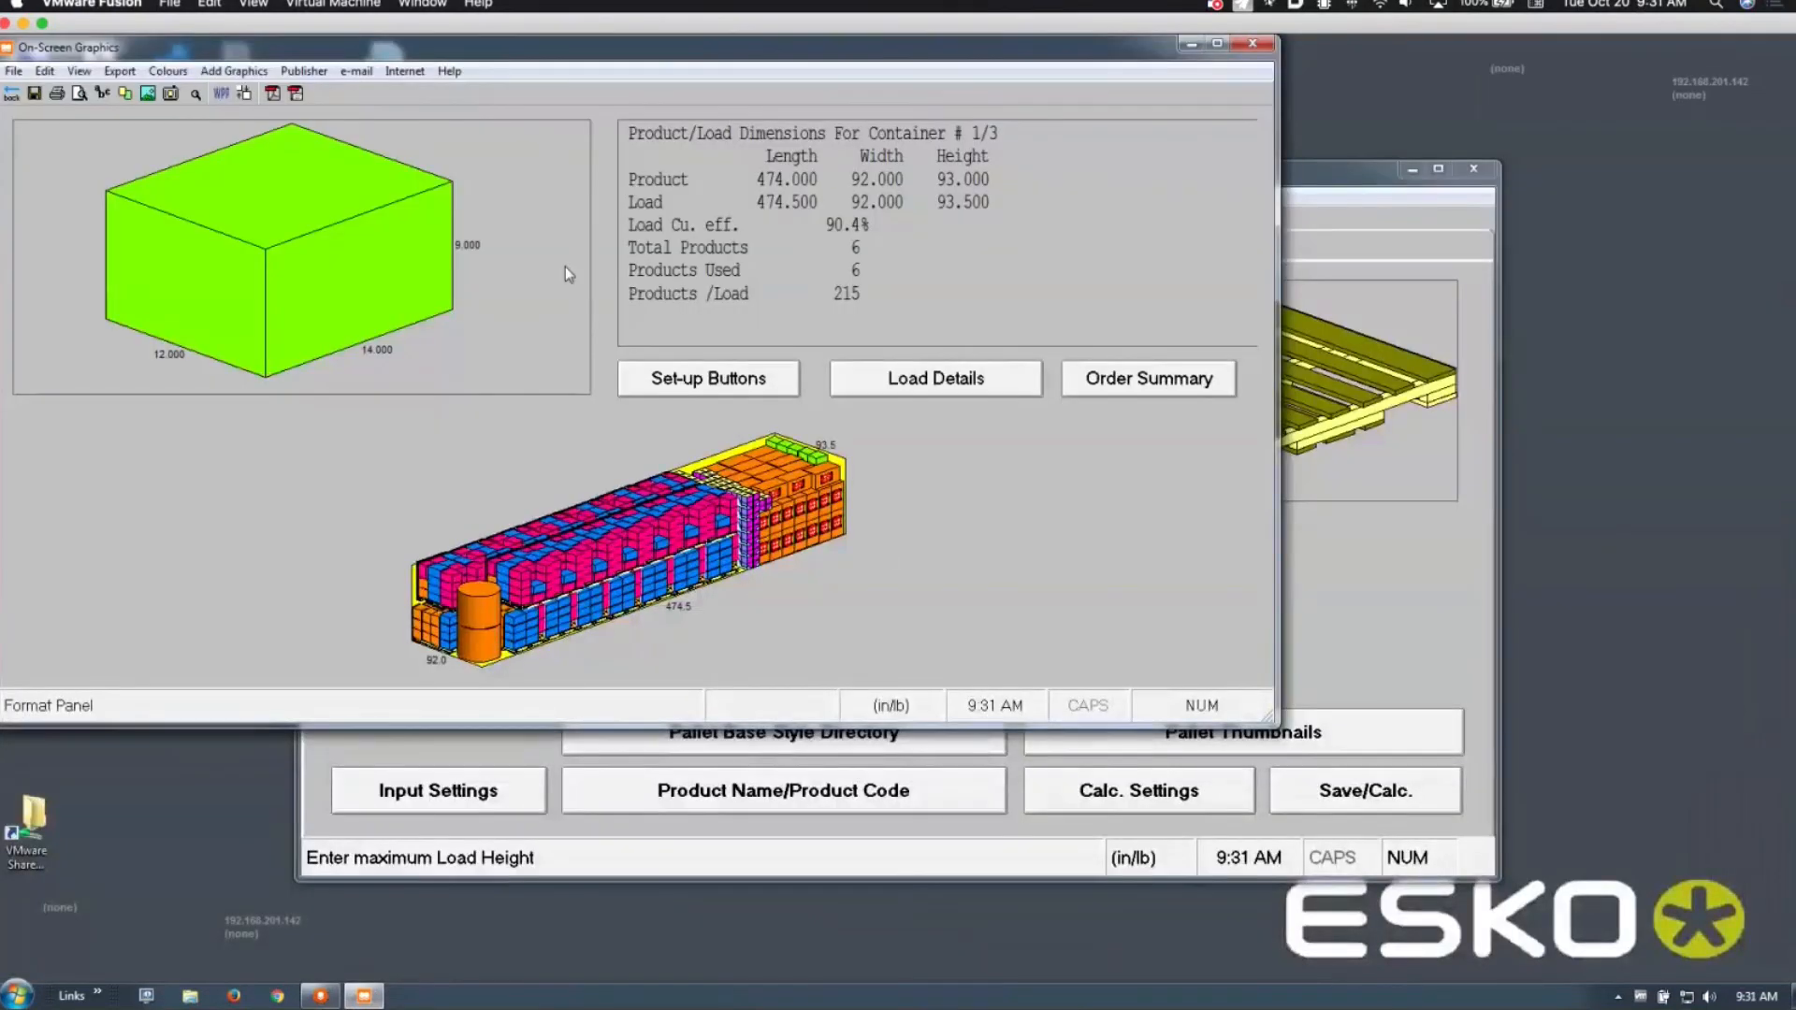
{"action": "left_click", "coordinate": [11, 93]}
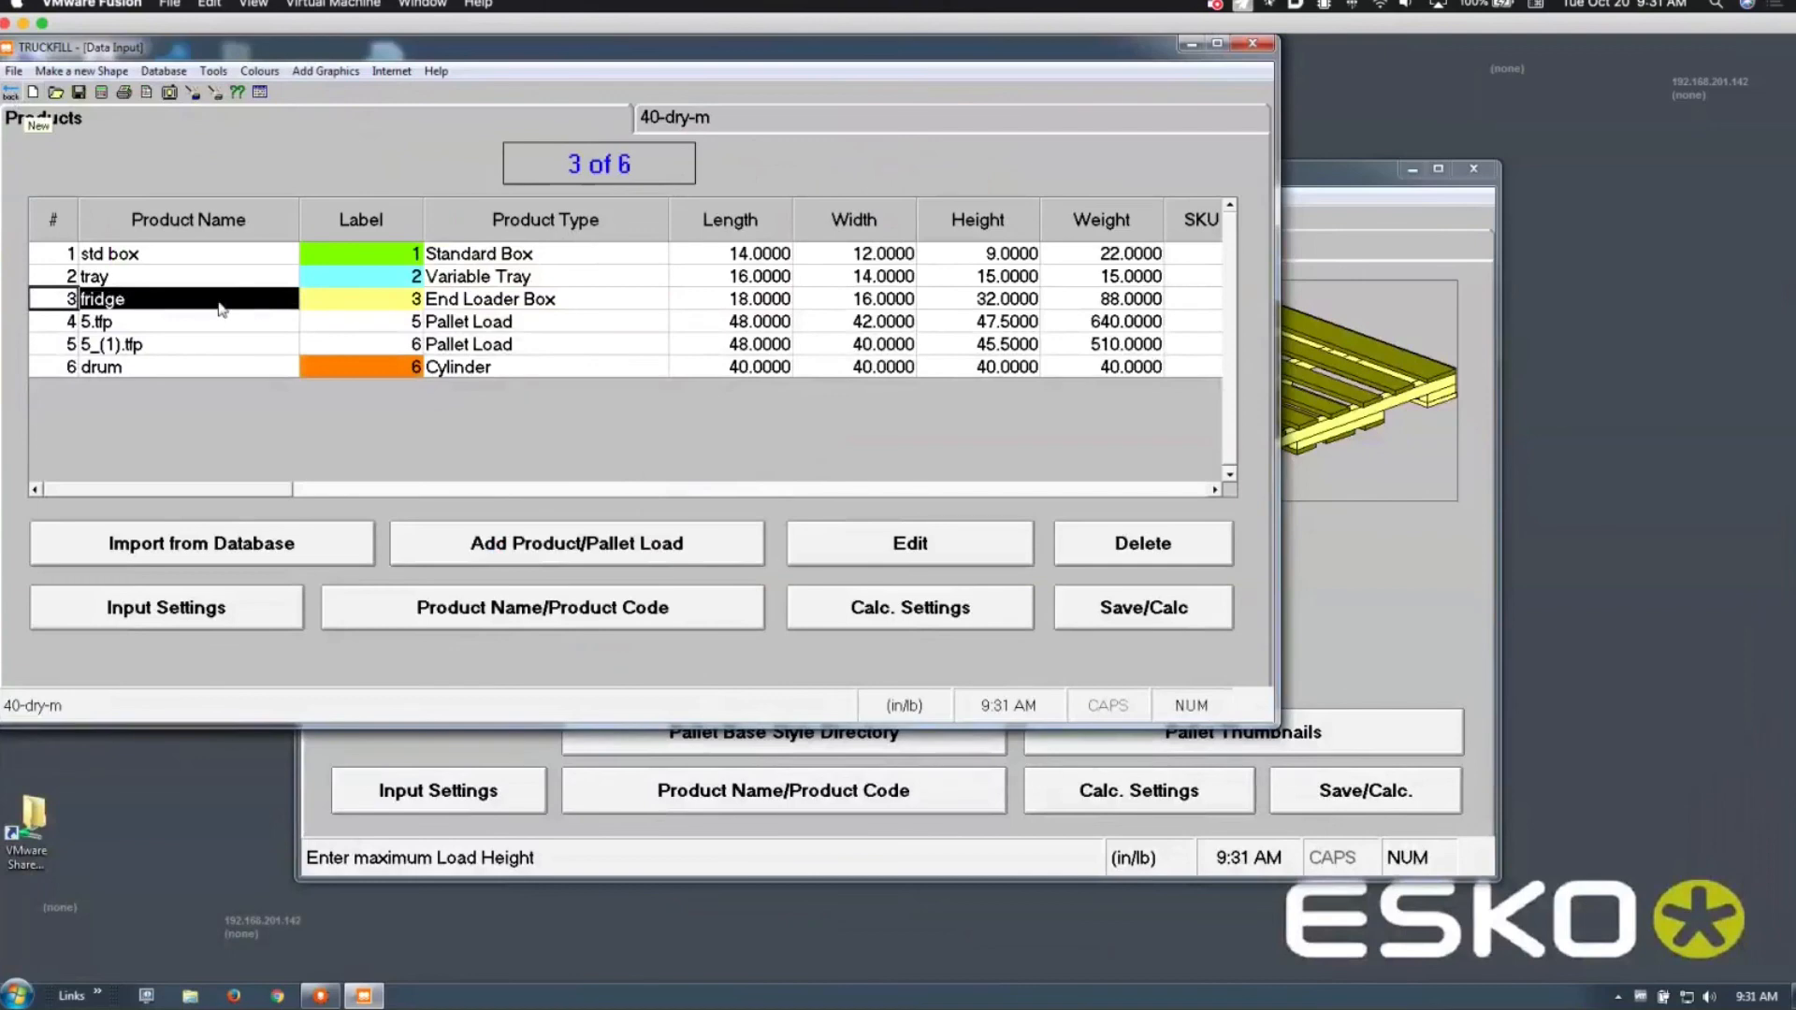
Step: Turn on Show Product Descriptions in the input settings while editing the fridge
{"action": "double_click", "coordinate": [222, 309]}
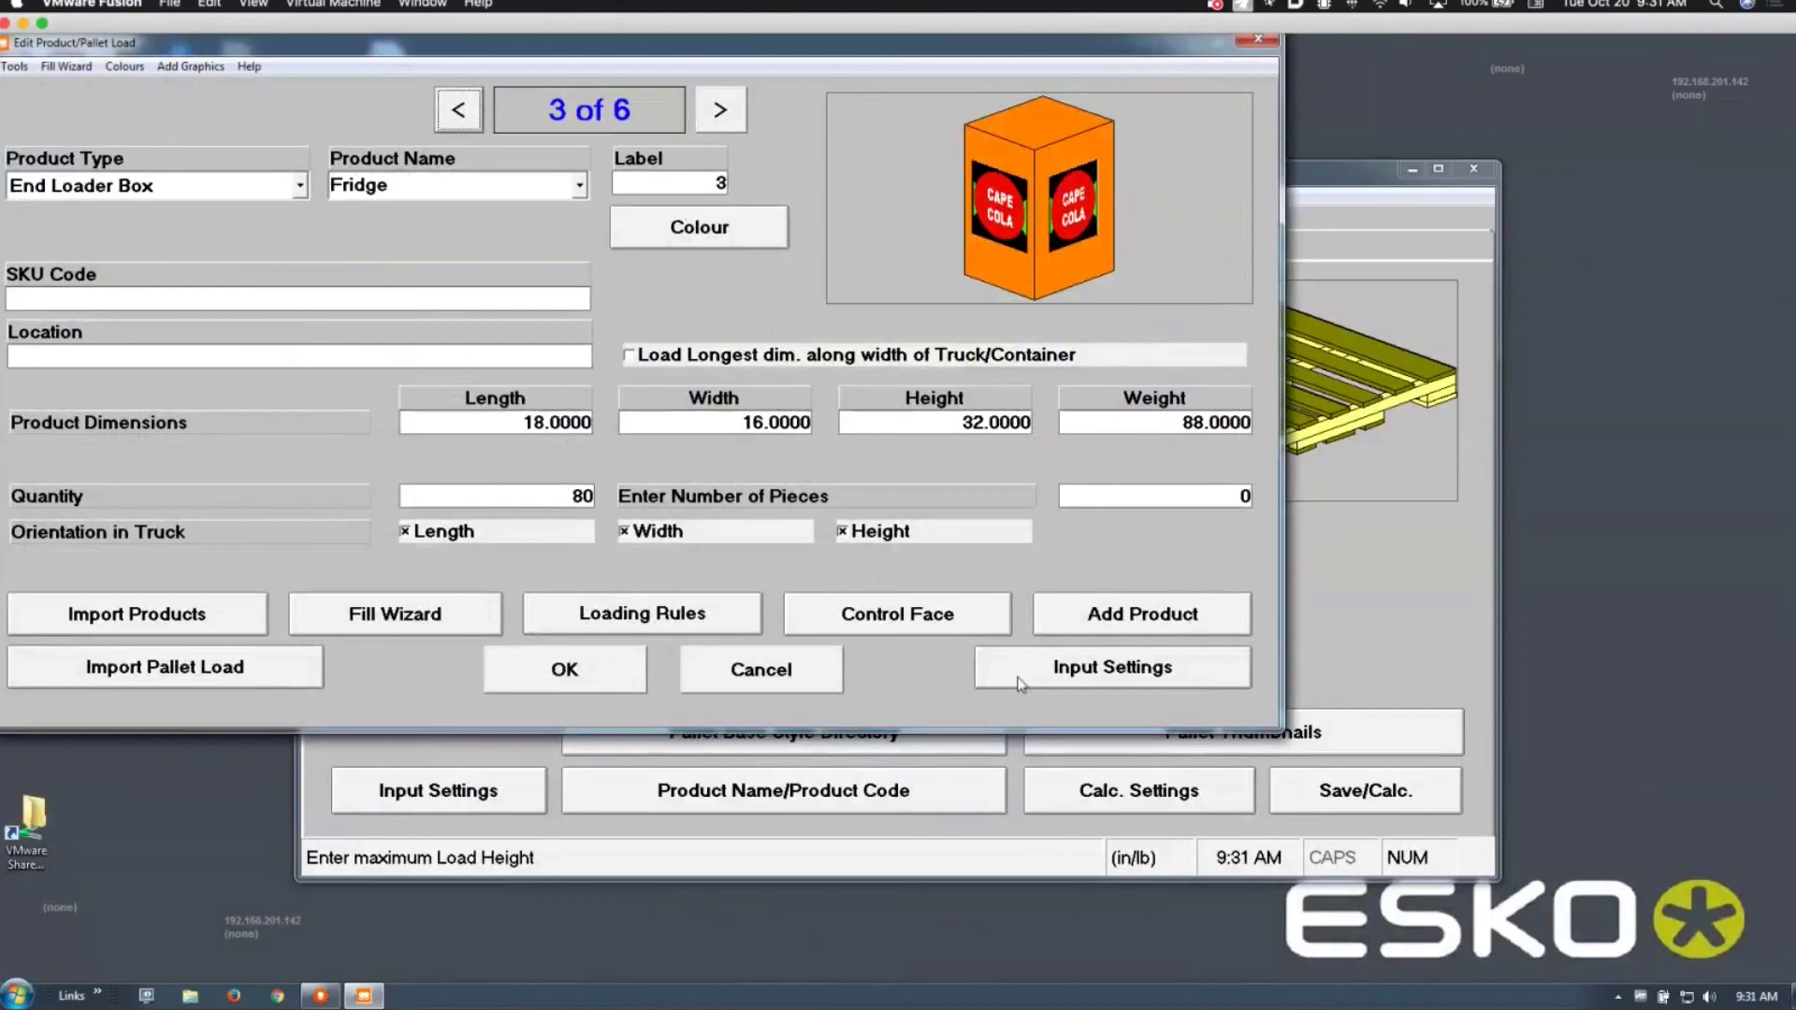
{"action": "left_click", "coordinate": [1048, 668]}
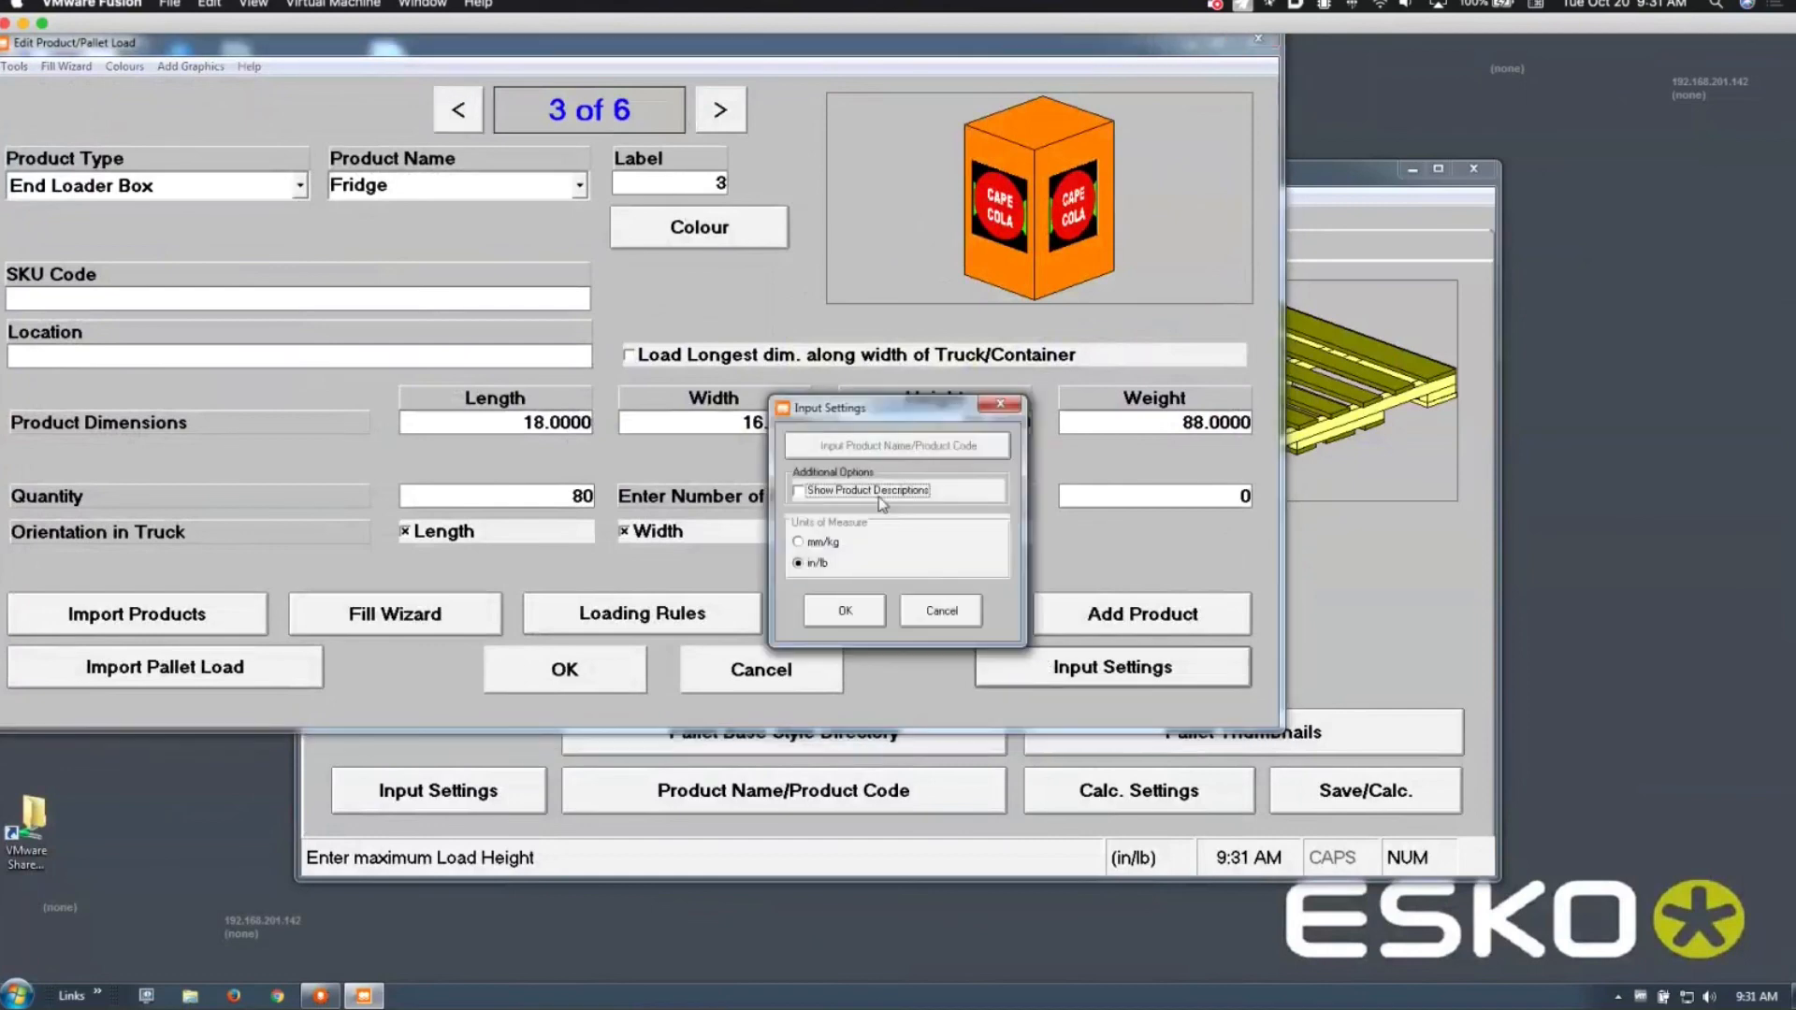
{"action": "left_click", "coordinate": [840, 499]}
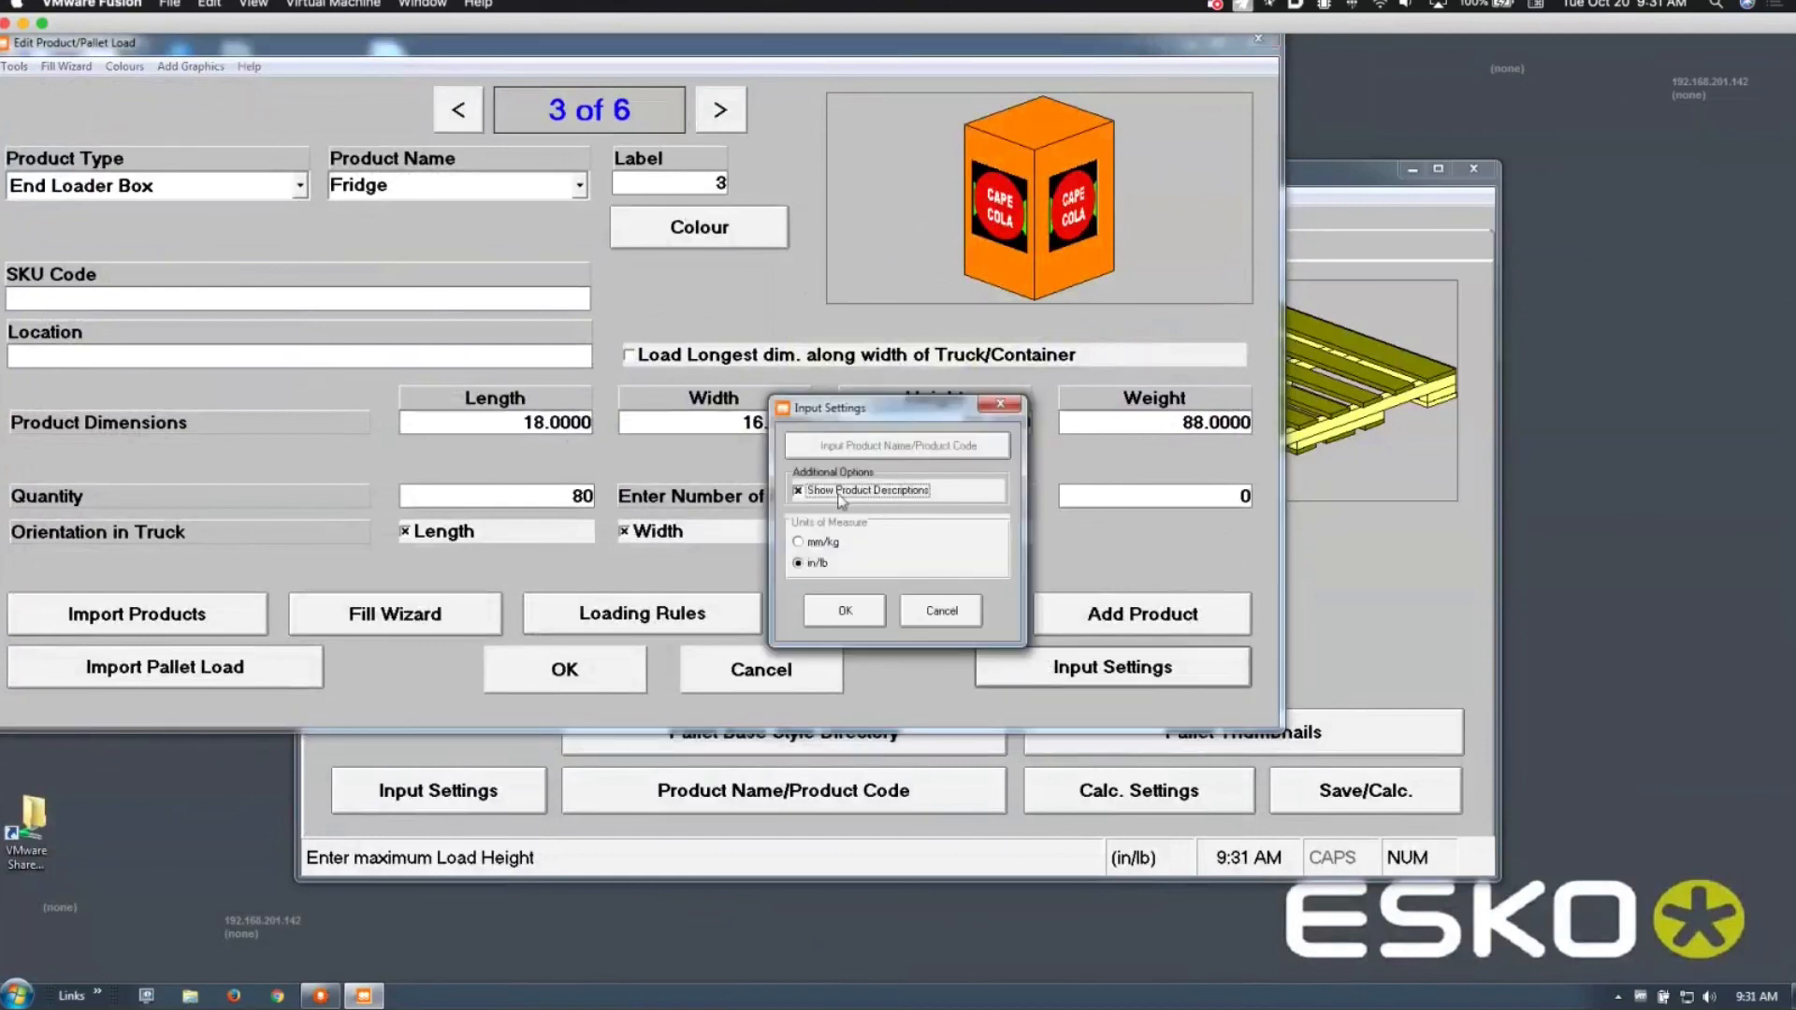
{"action": "left_click", "coordinate": [848, 621]}
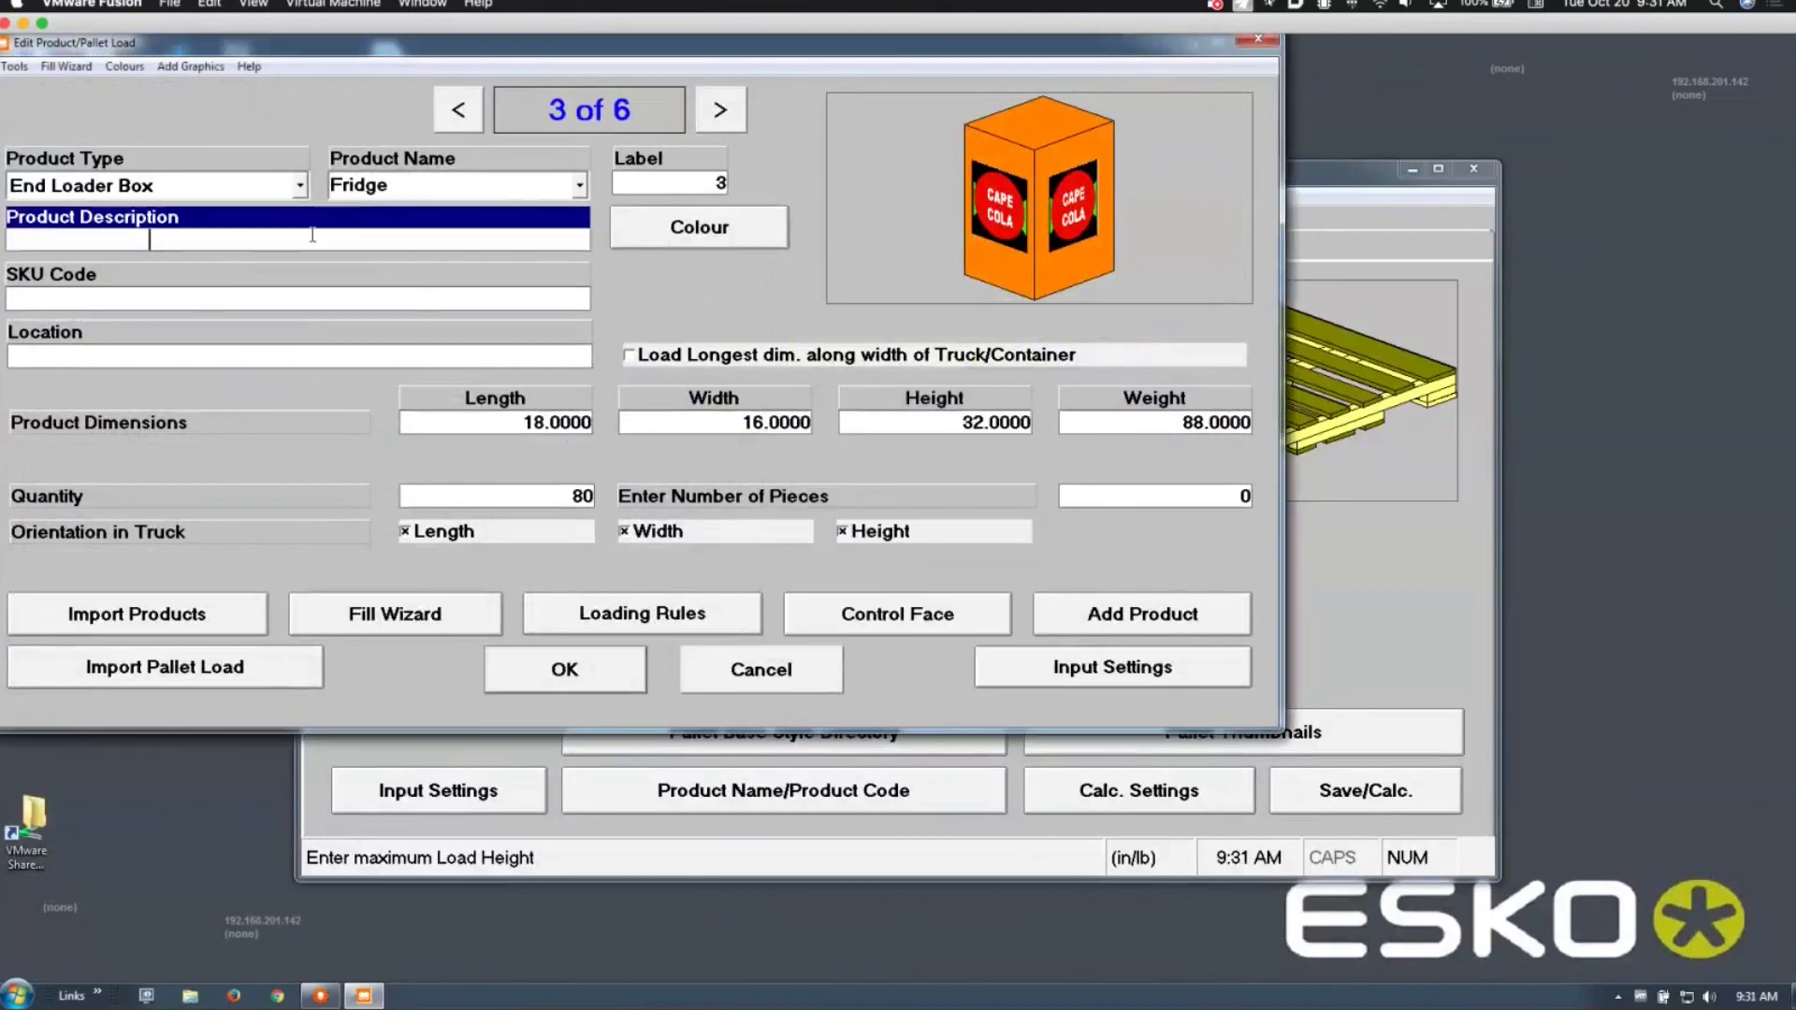
{"action": "left_click", "coordinate": [506, 676]}
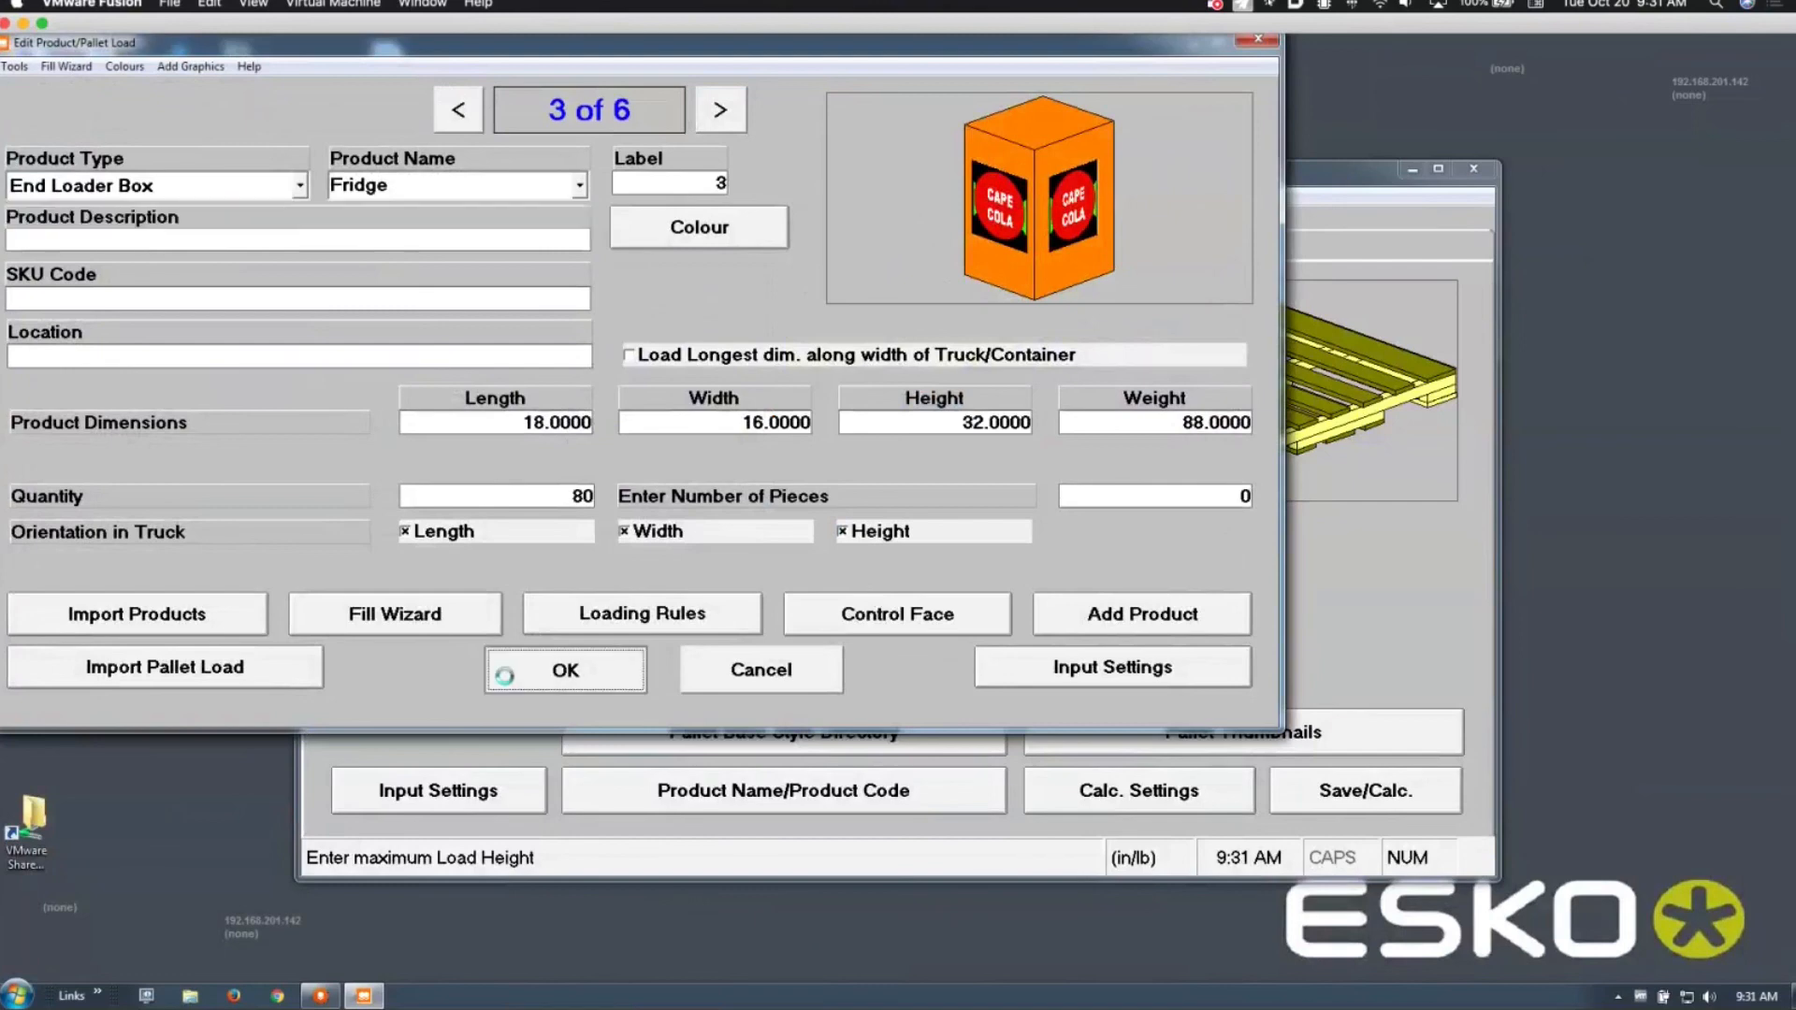
{"action": "left_click", "coordinate": [1131, 627]}
{"action": "left_click", "coordinate": [998, 581]}
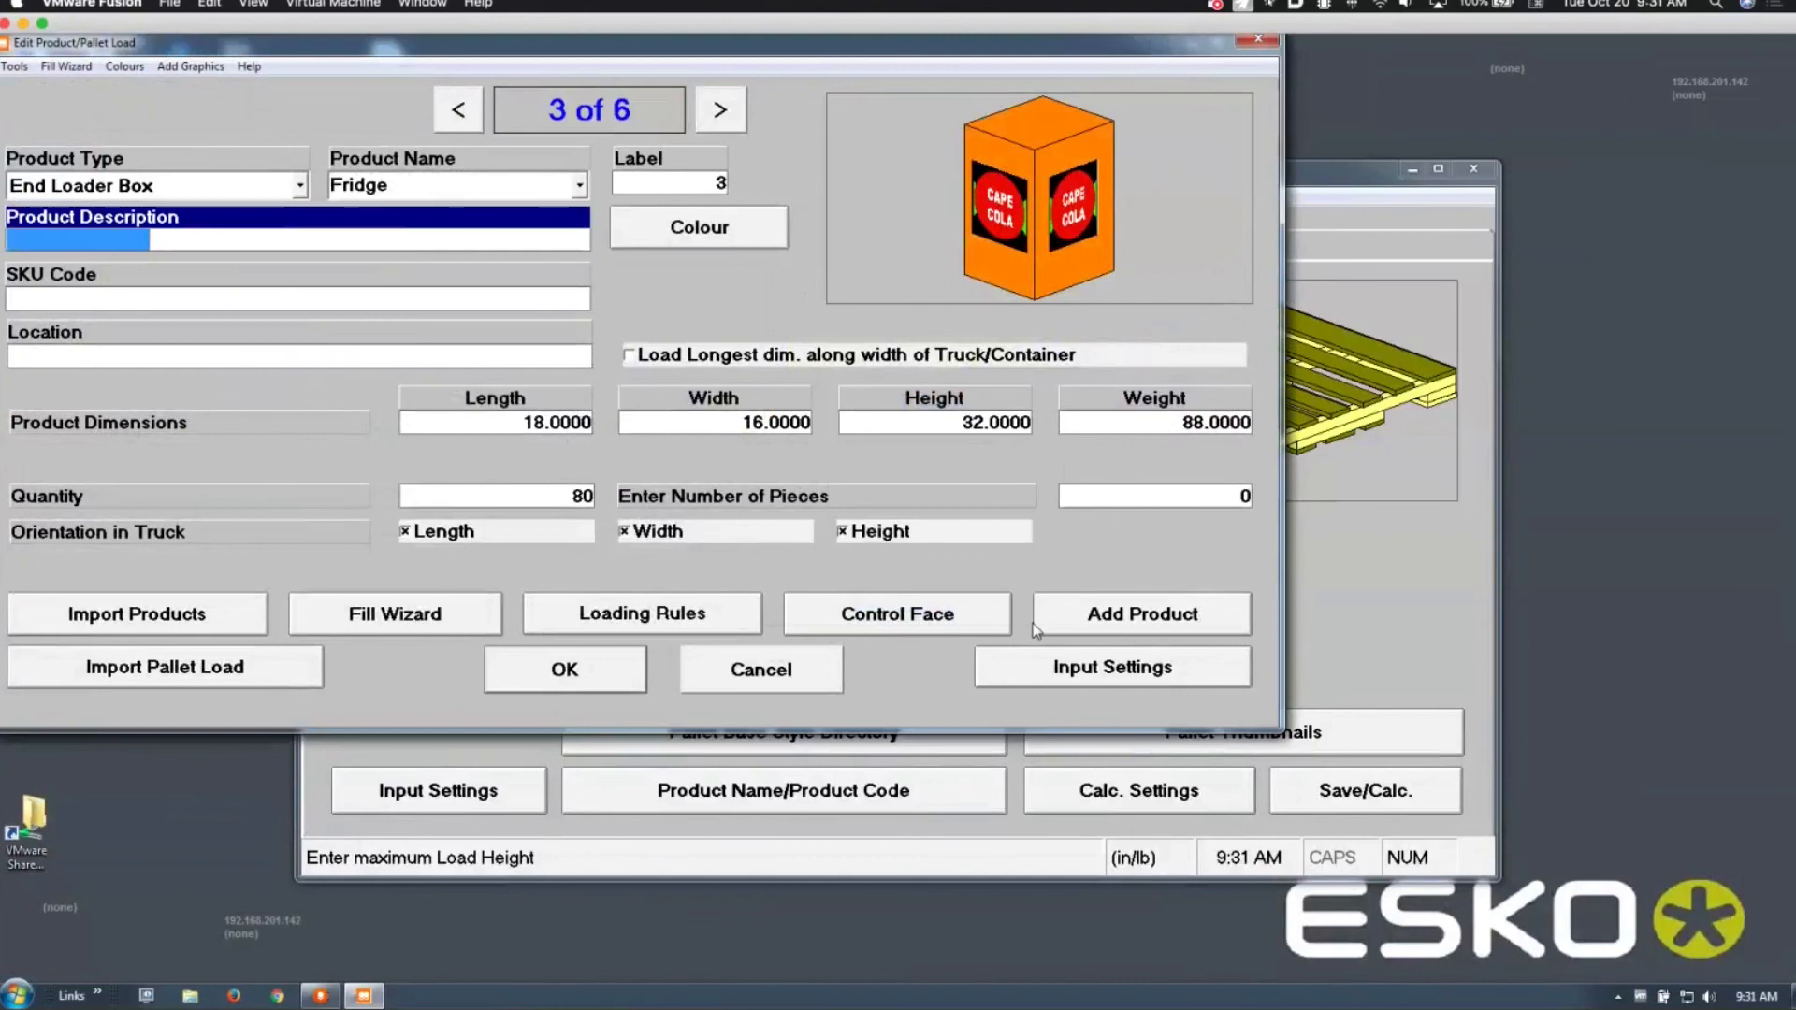
Step: Turn off Show Product Descriptions, leave the fridge's details without saving and select the tray in the product list
{"action": "left_click", "coordinate": [1057, 669]}
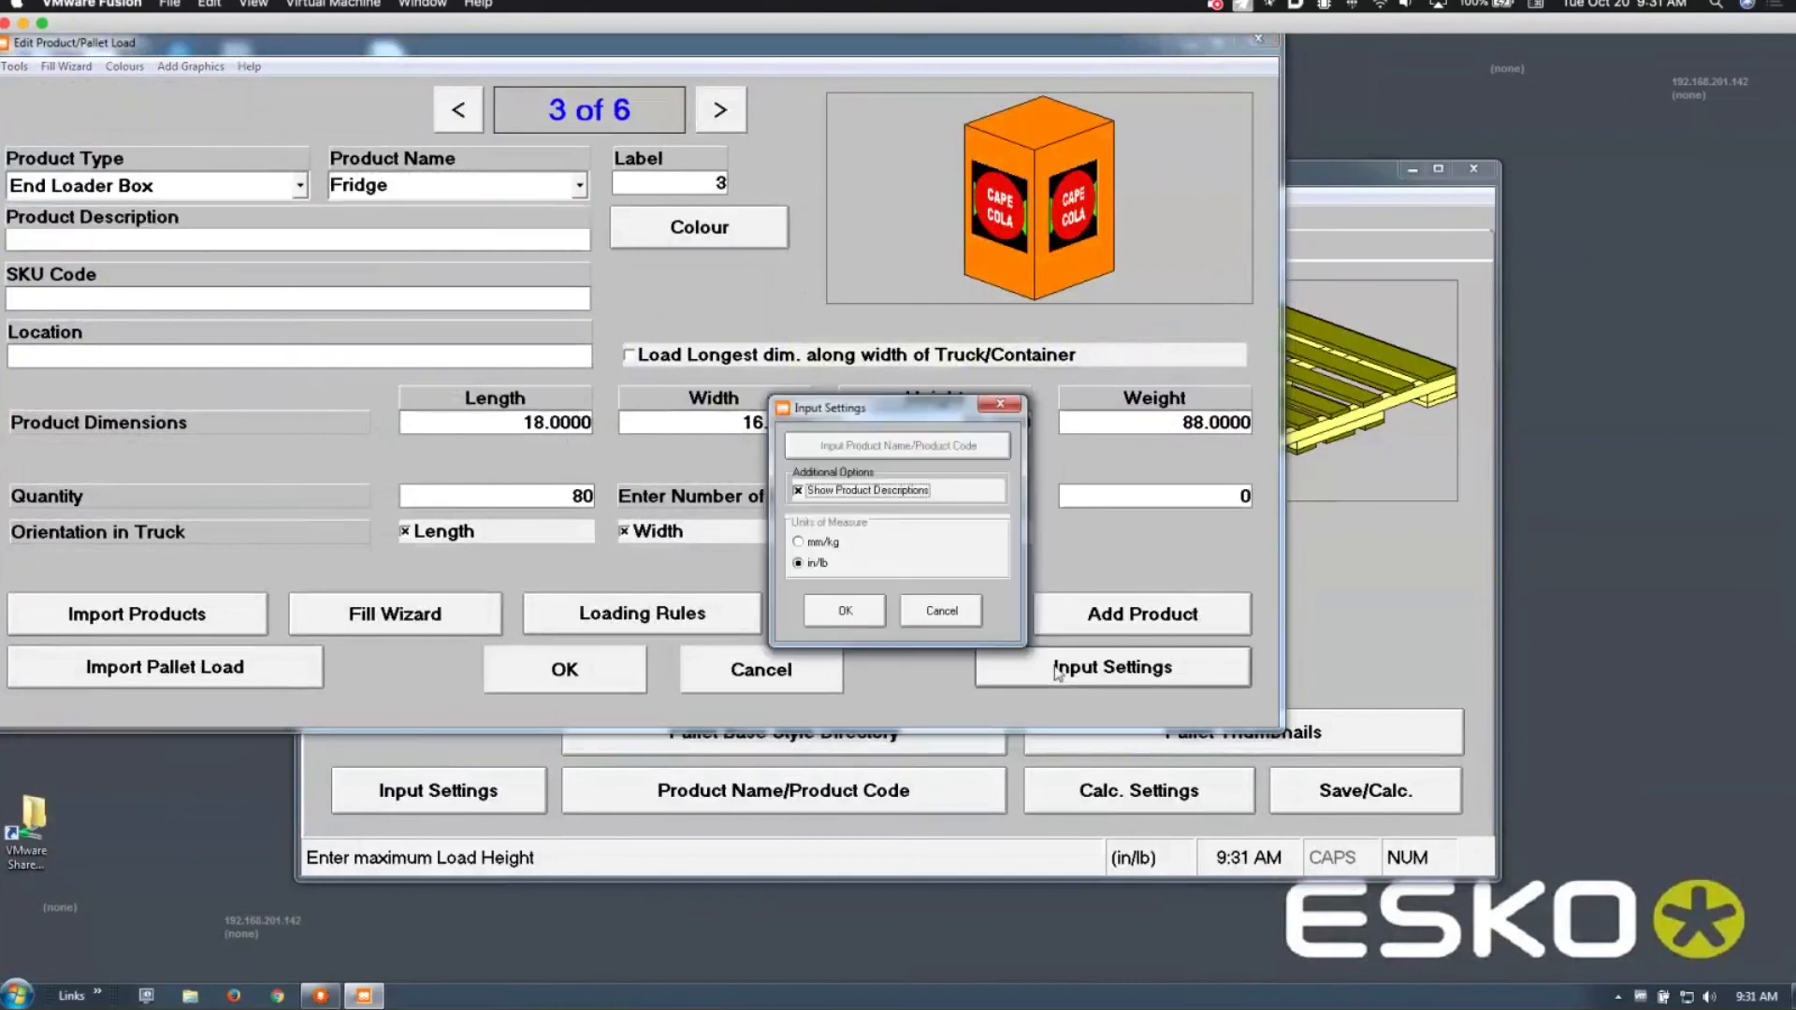
{"action": "left_click", "coordinate": [872, 495]}
{"action": "left_click", "coordinate": [853, 616]}
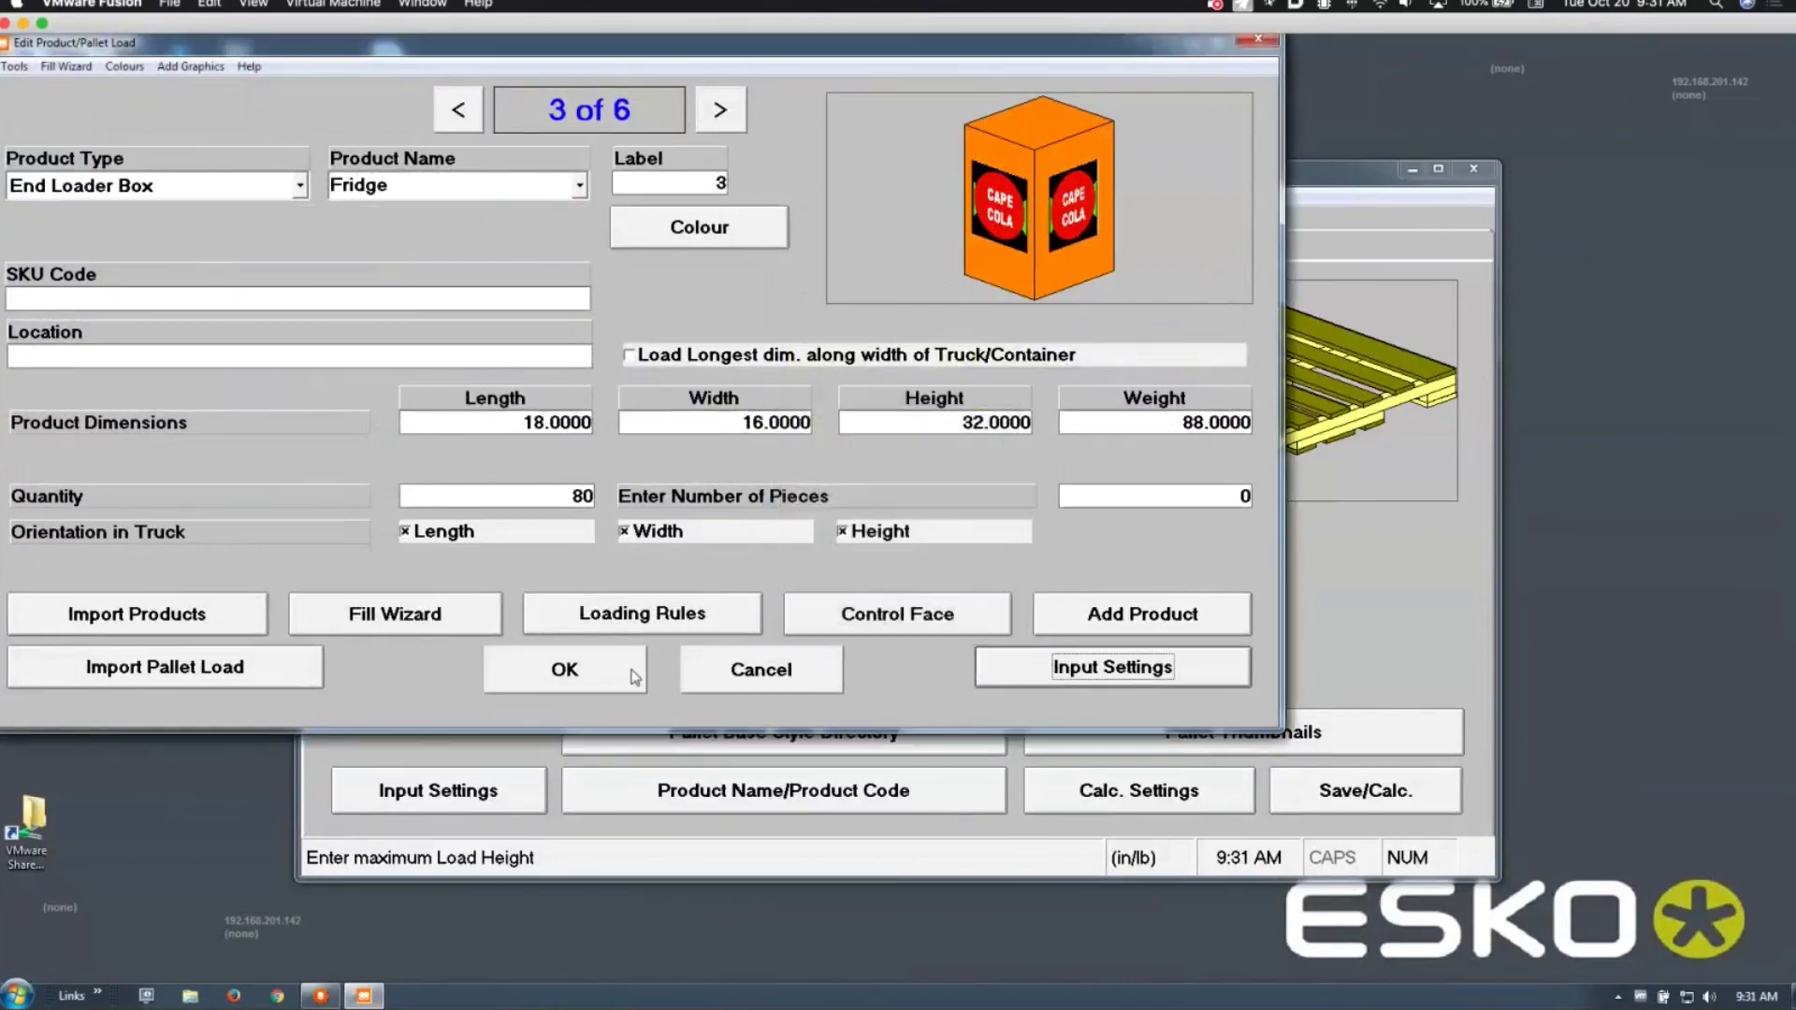
{"action": "left_click", "coordinate": [729, 670]}
{"action": "left_click", "coordinate": [178, 278]}
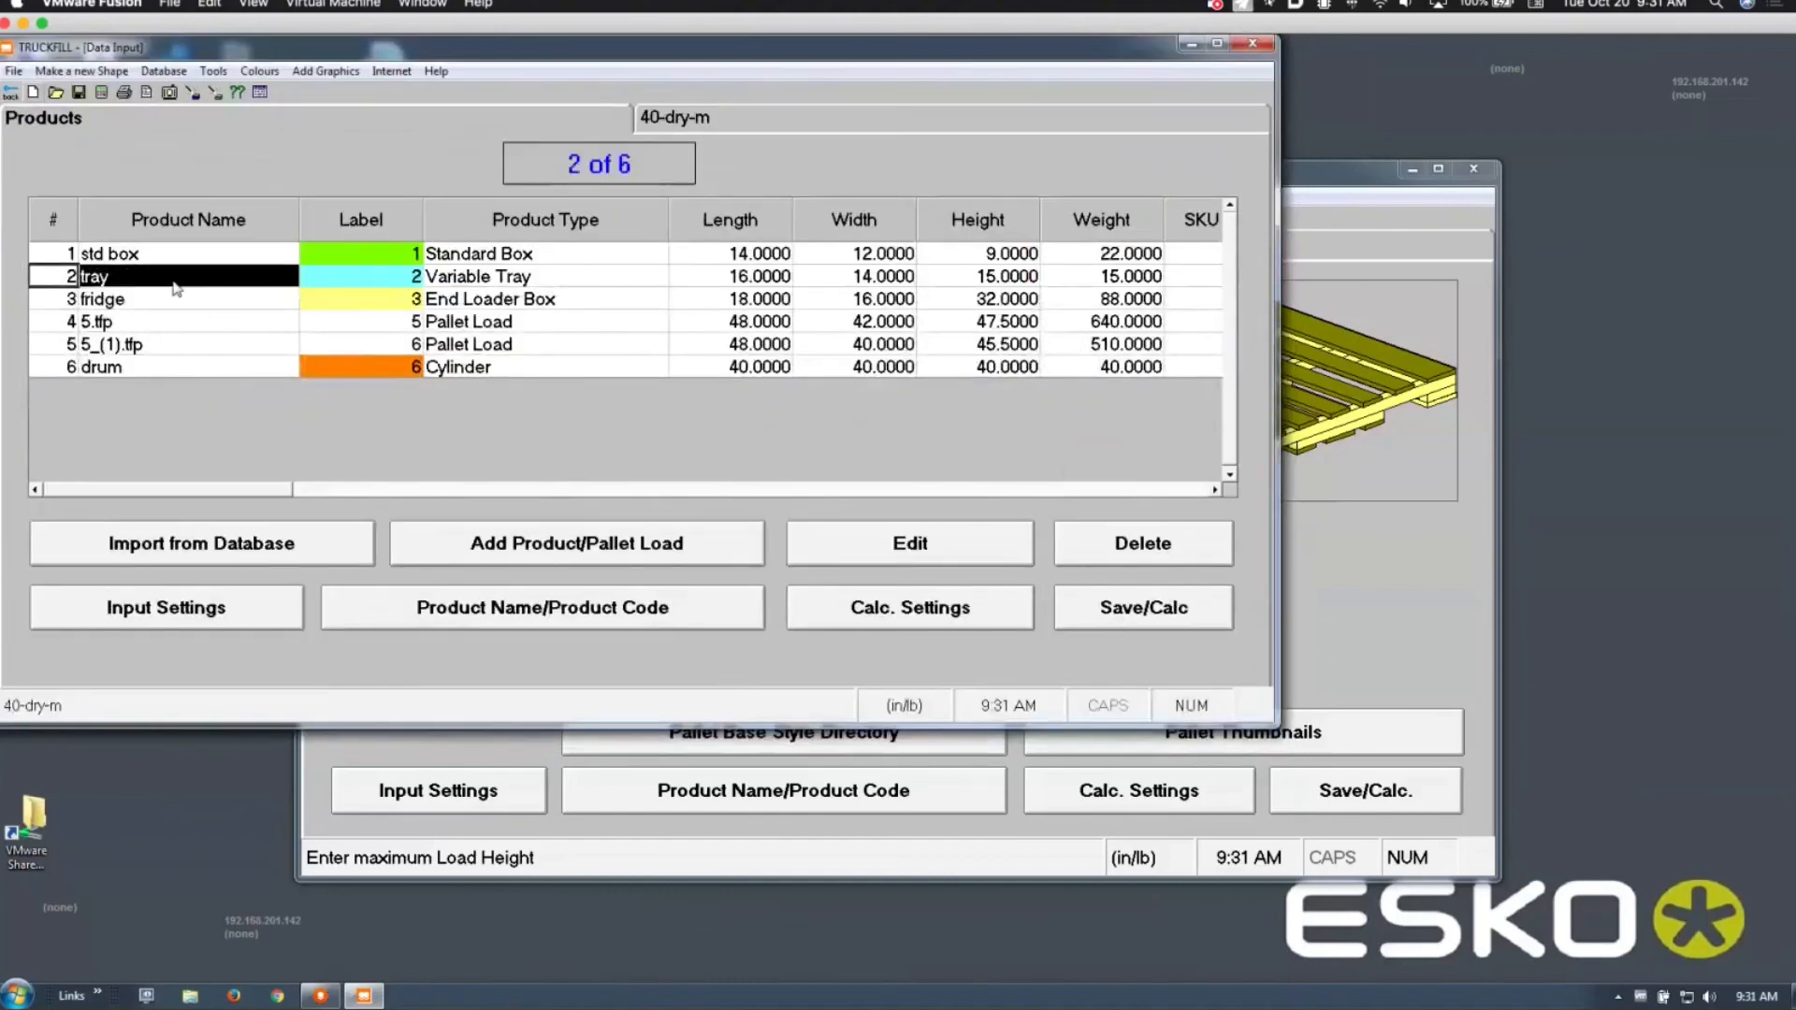
Step: Delete the tray and the fridge from the product list
{"action": "left_click", "coordinate": [1102, 551]}
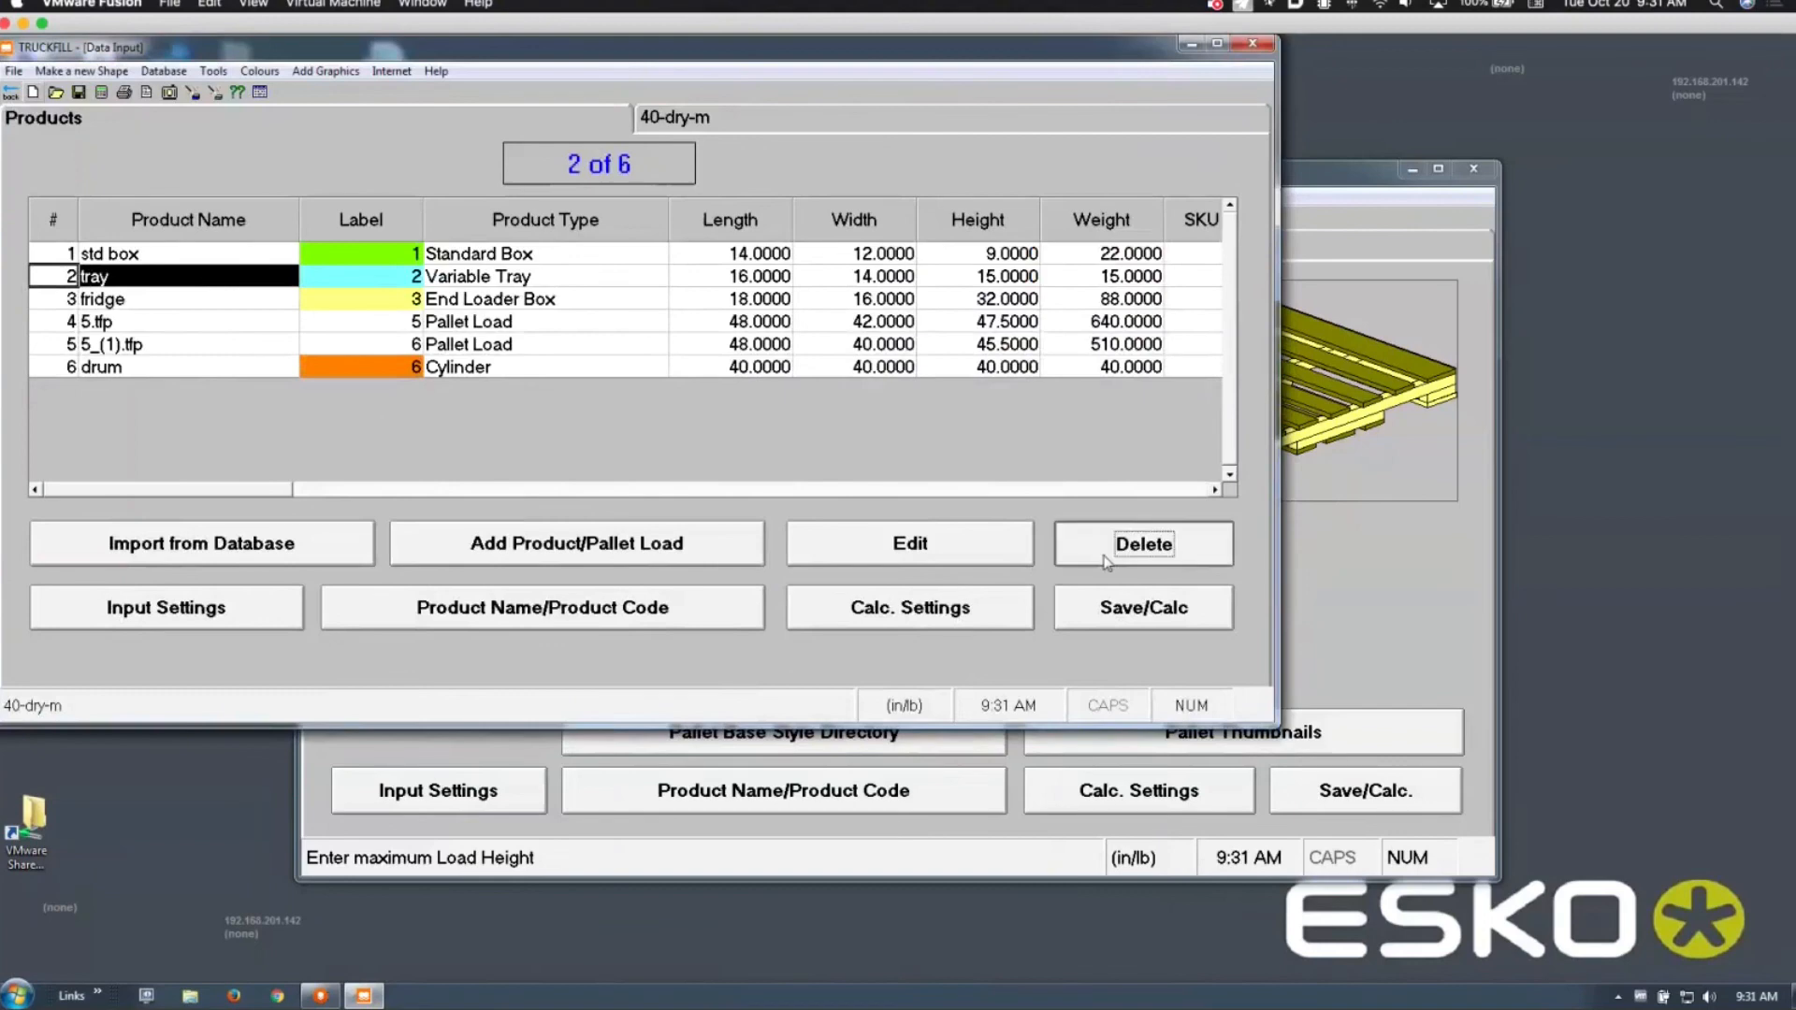
{"action": "key", "text": "Return"}
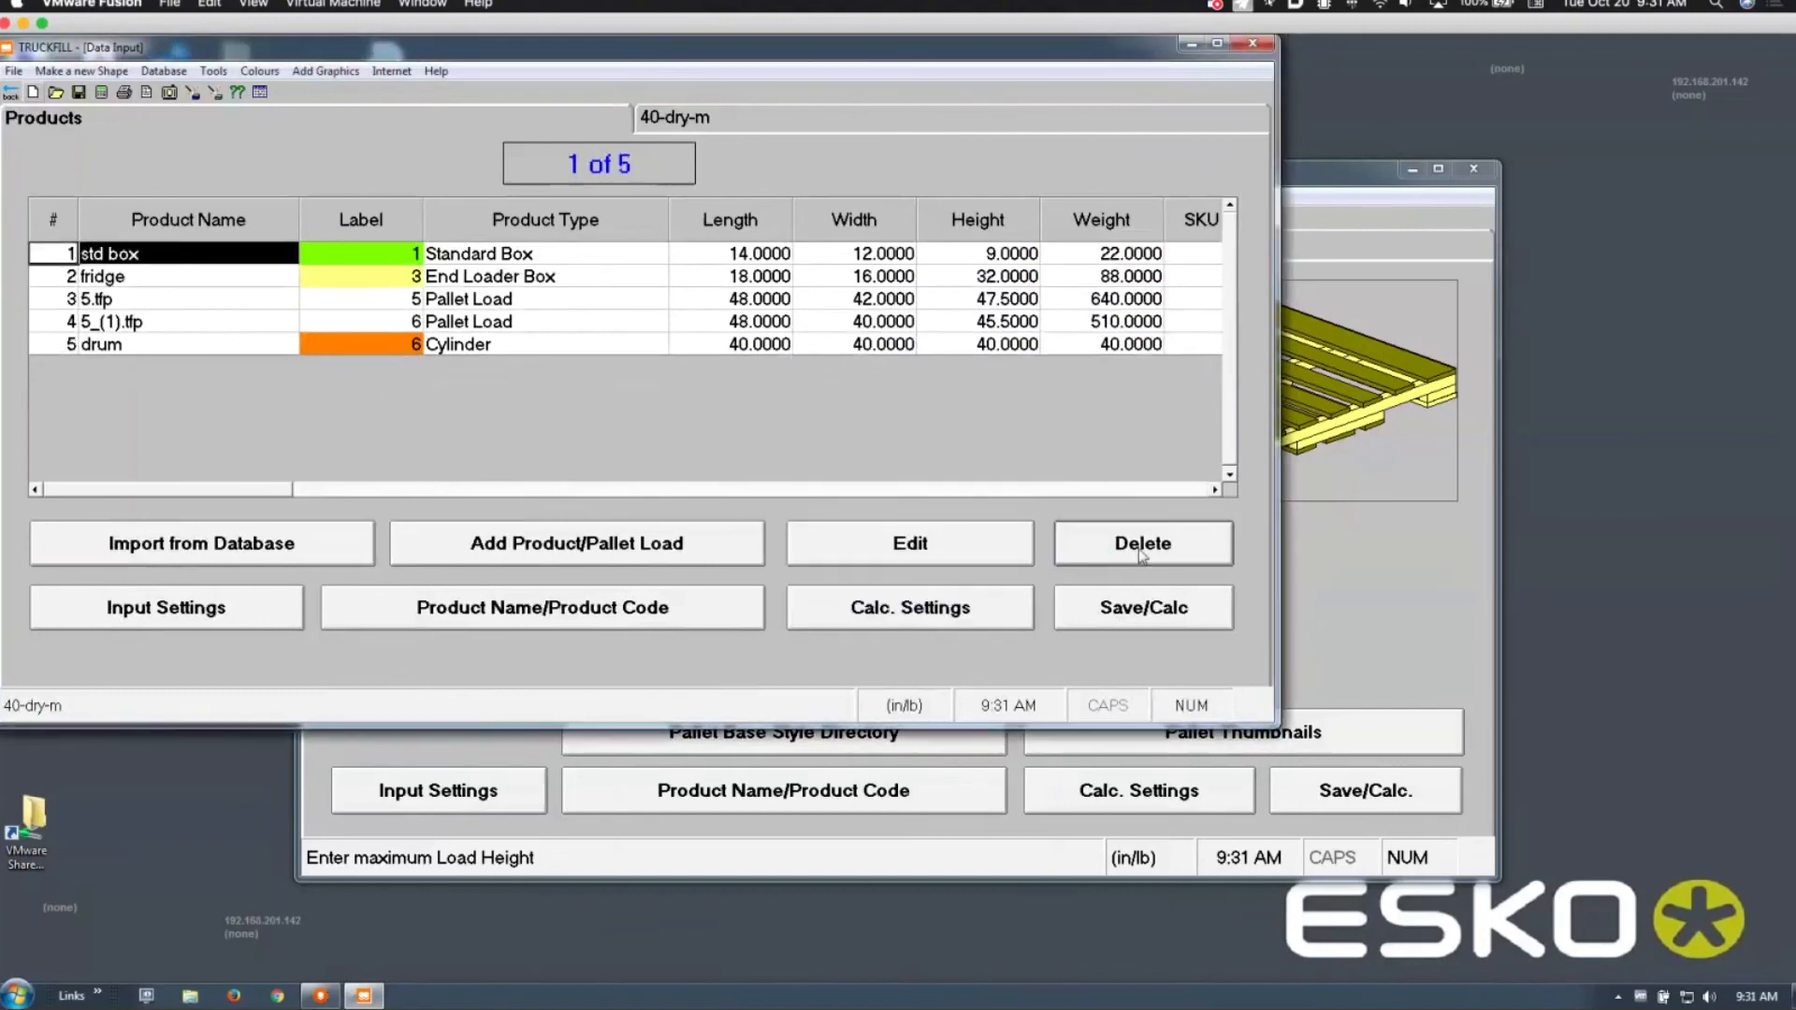
{"action": "left_click", "coordinate": [1143, 554]}
{"action": "left_click", "coordinate": [994, 582]}
{"action": "left_click", "coordinate": [273, 276]}
{"action": "left_click", "coordinate": [1130, 554]}
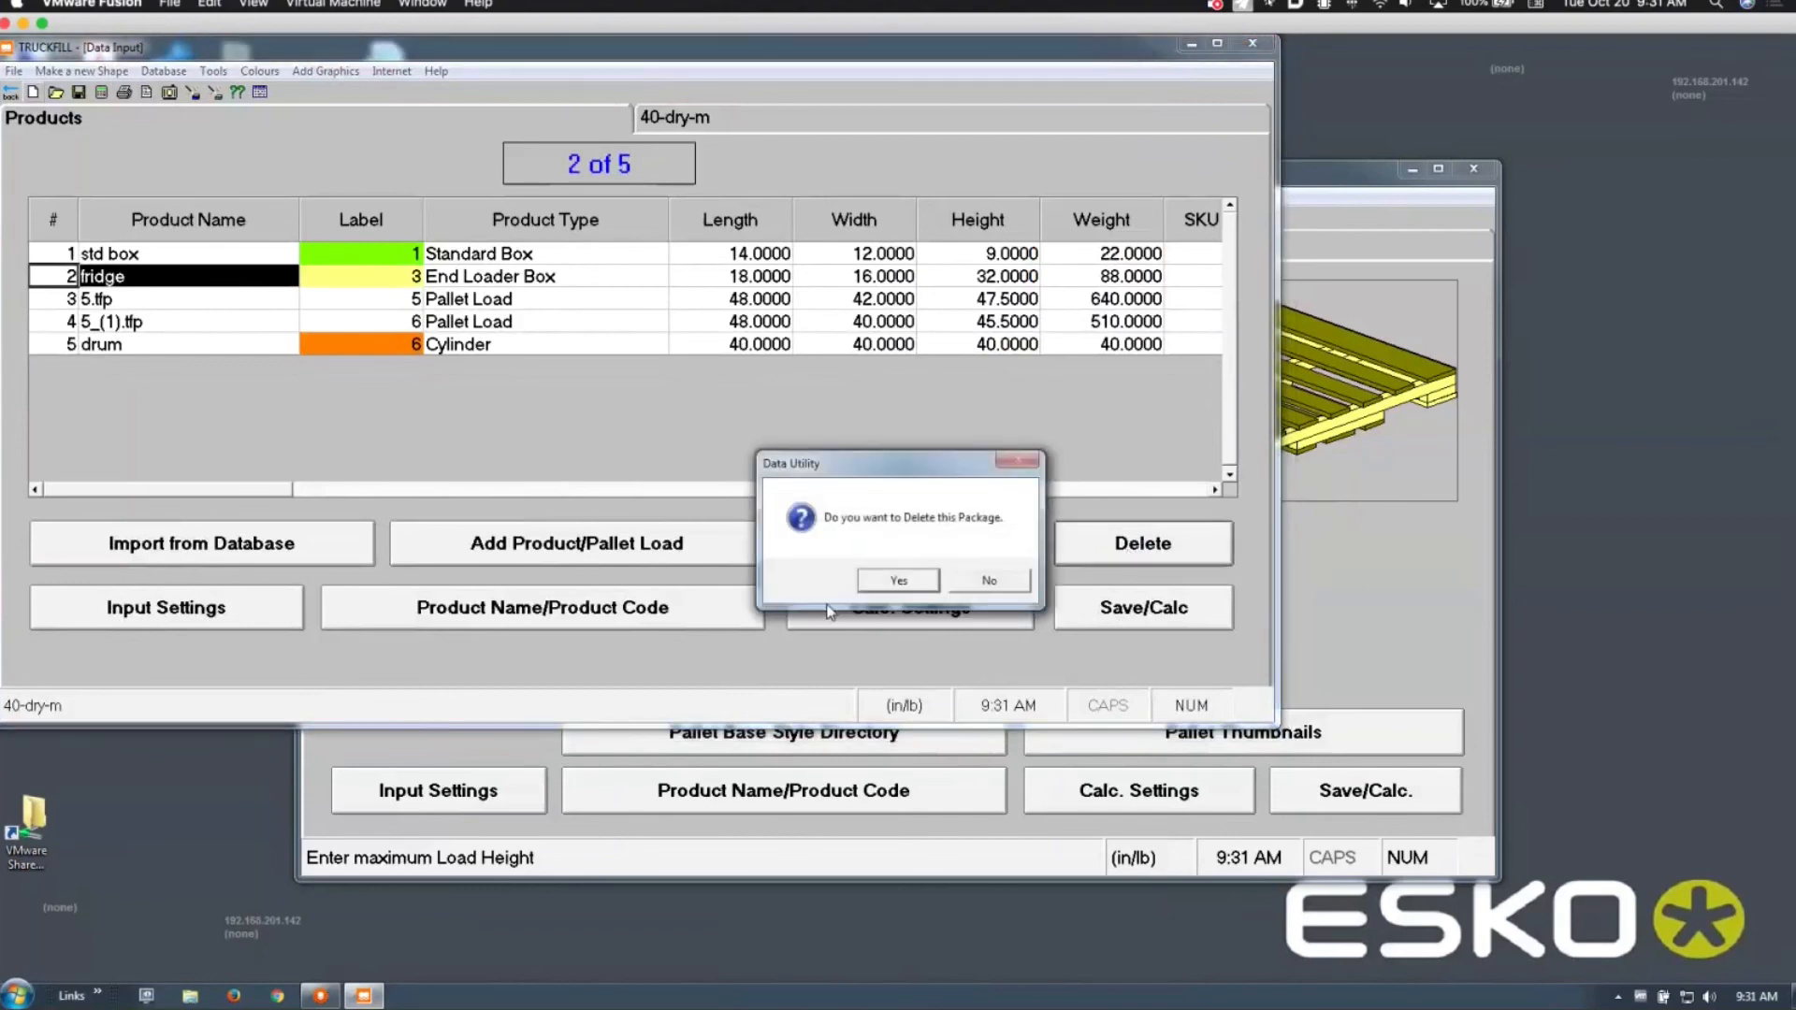
{"action": "left_click", "coordinate": [886, 581]}
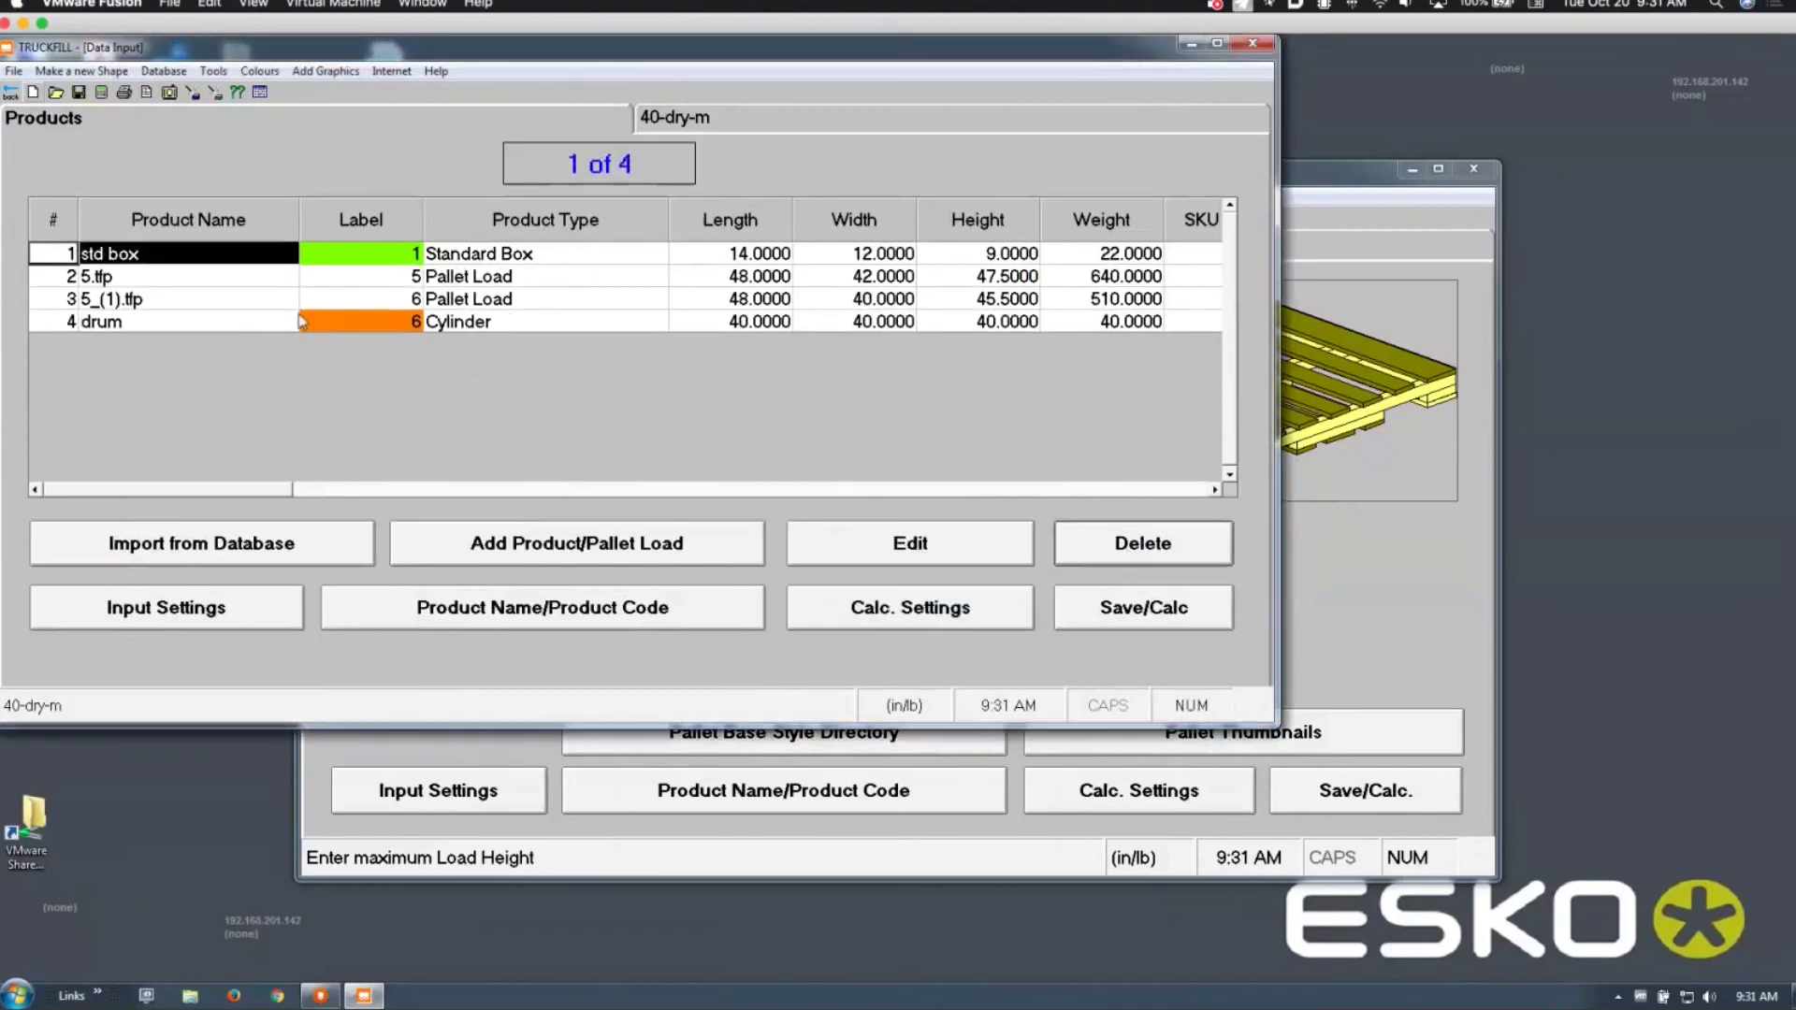
Step: Delete the pallet loads 5.tfp and 5_(1).tfp and the drum from the product list
{"action": "left_click", "coordinate": [255, 279]}
{"action": "left_click", "coordinate": [1075, 538]}
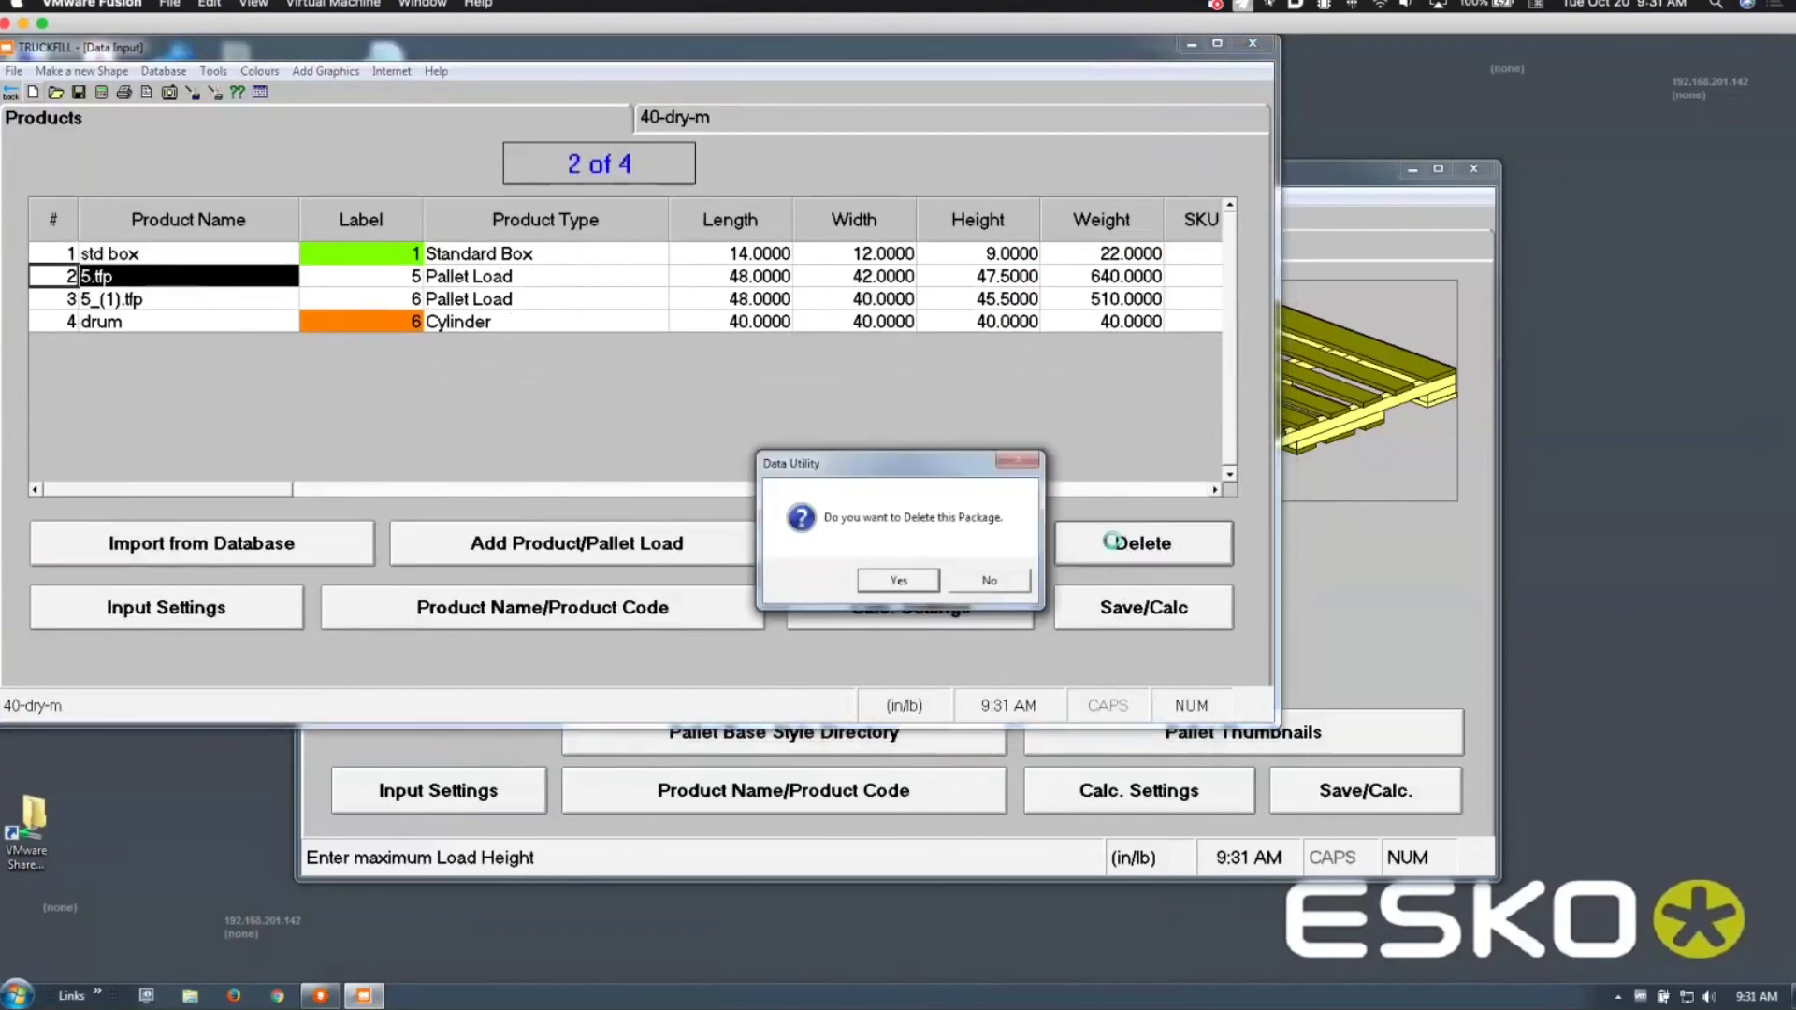
{"action": "left_click", "coordinate": [939, 581]}
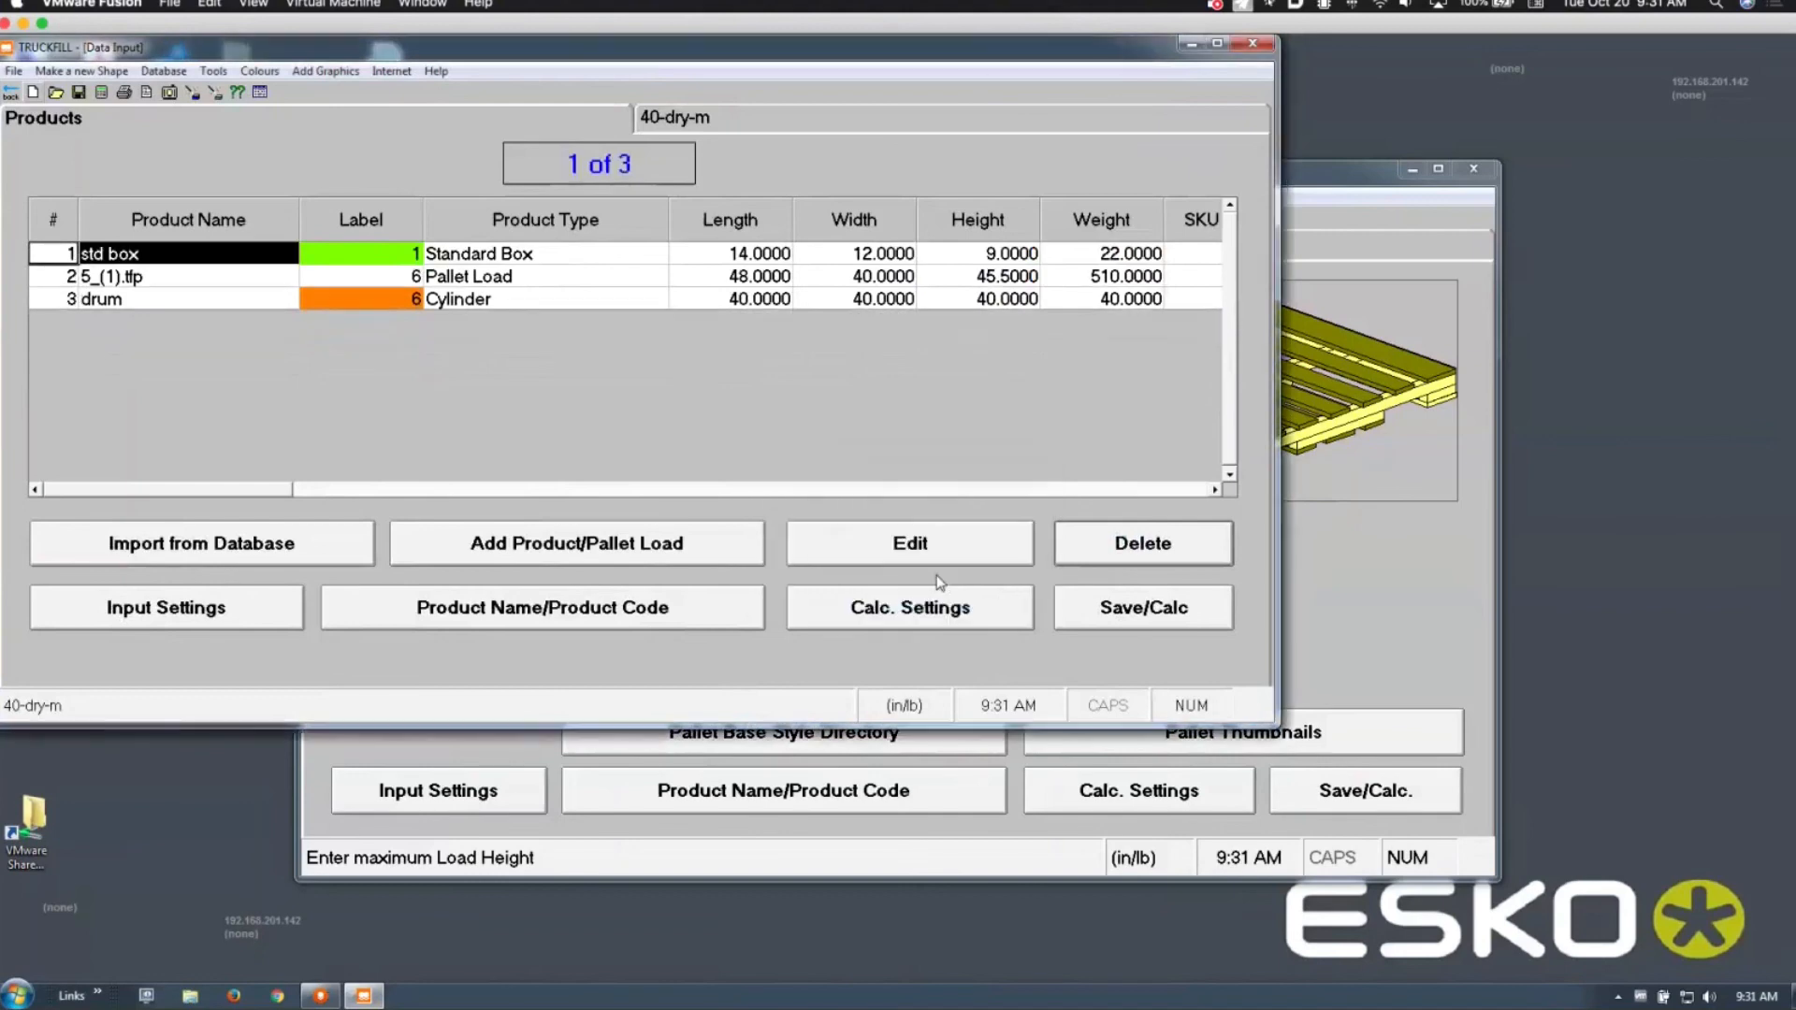
{"action": "left_click", "coordinate": [194, 274]}
{"action": "left_click", "coordinate": [1158, 546]}
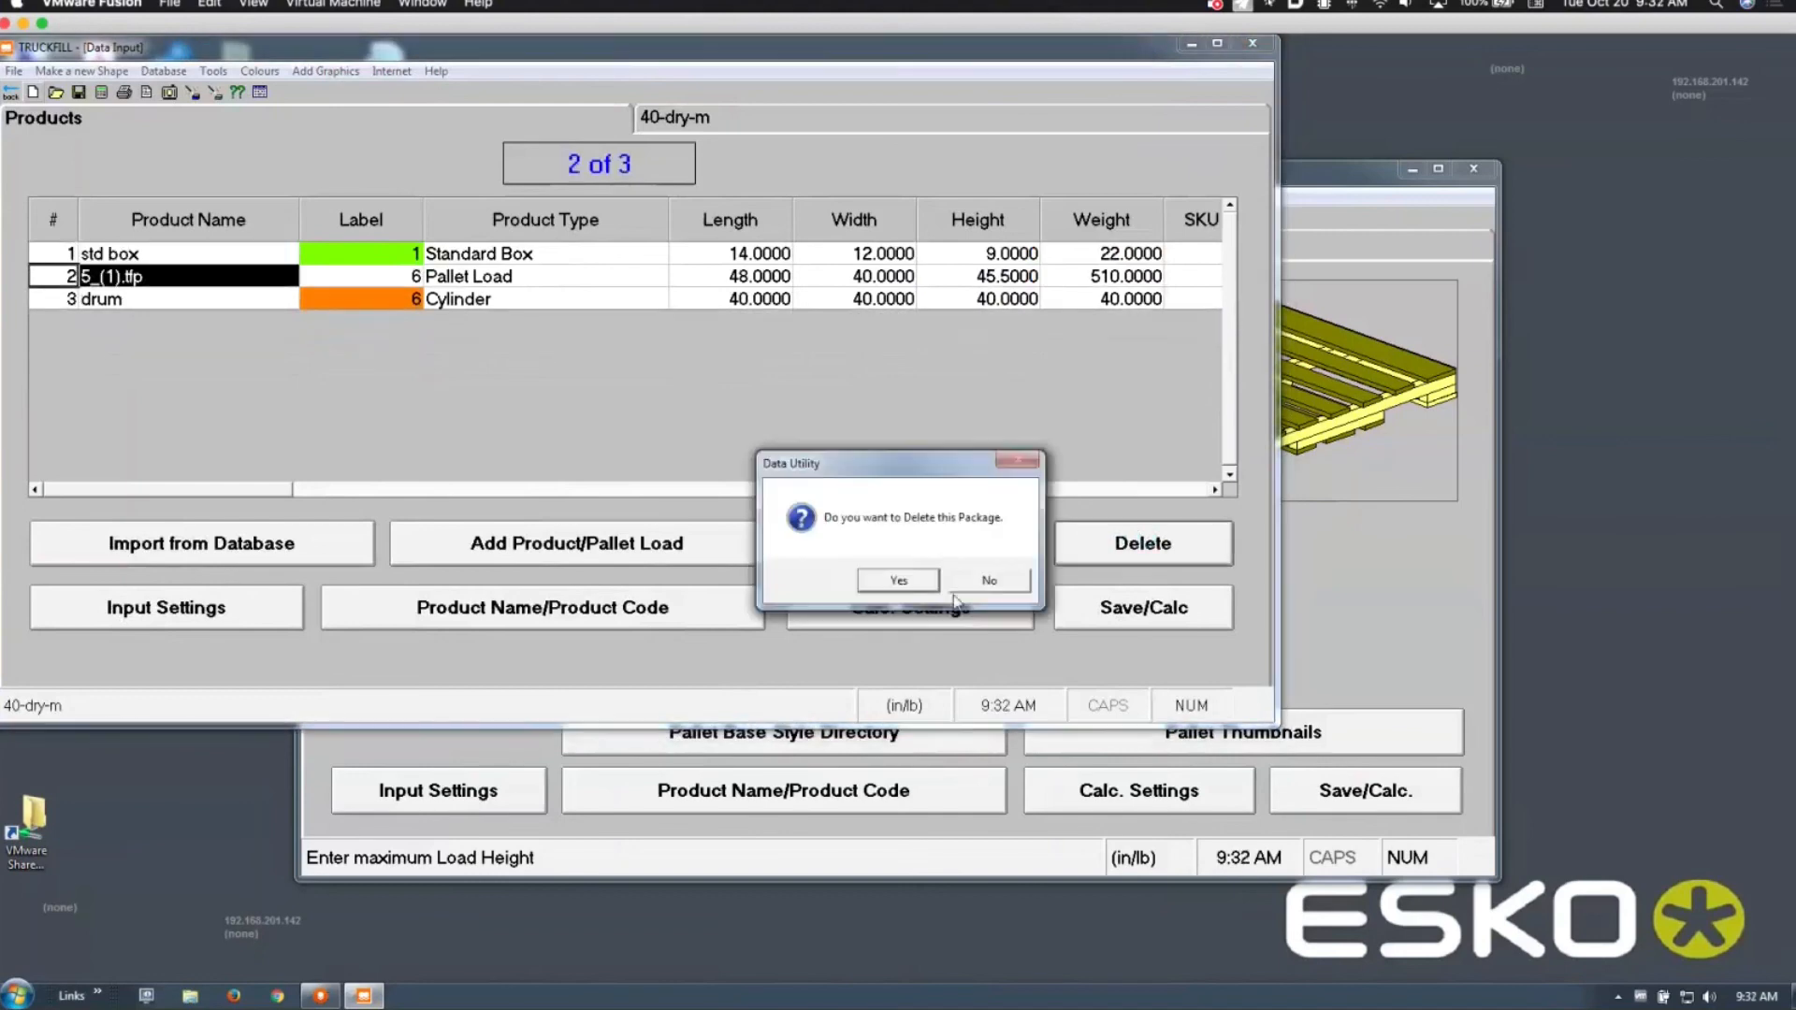
{"action": "left_click", "coordinate": [893, 580]}
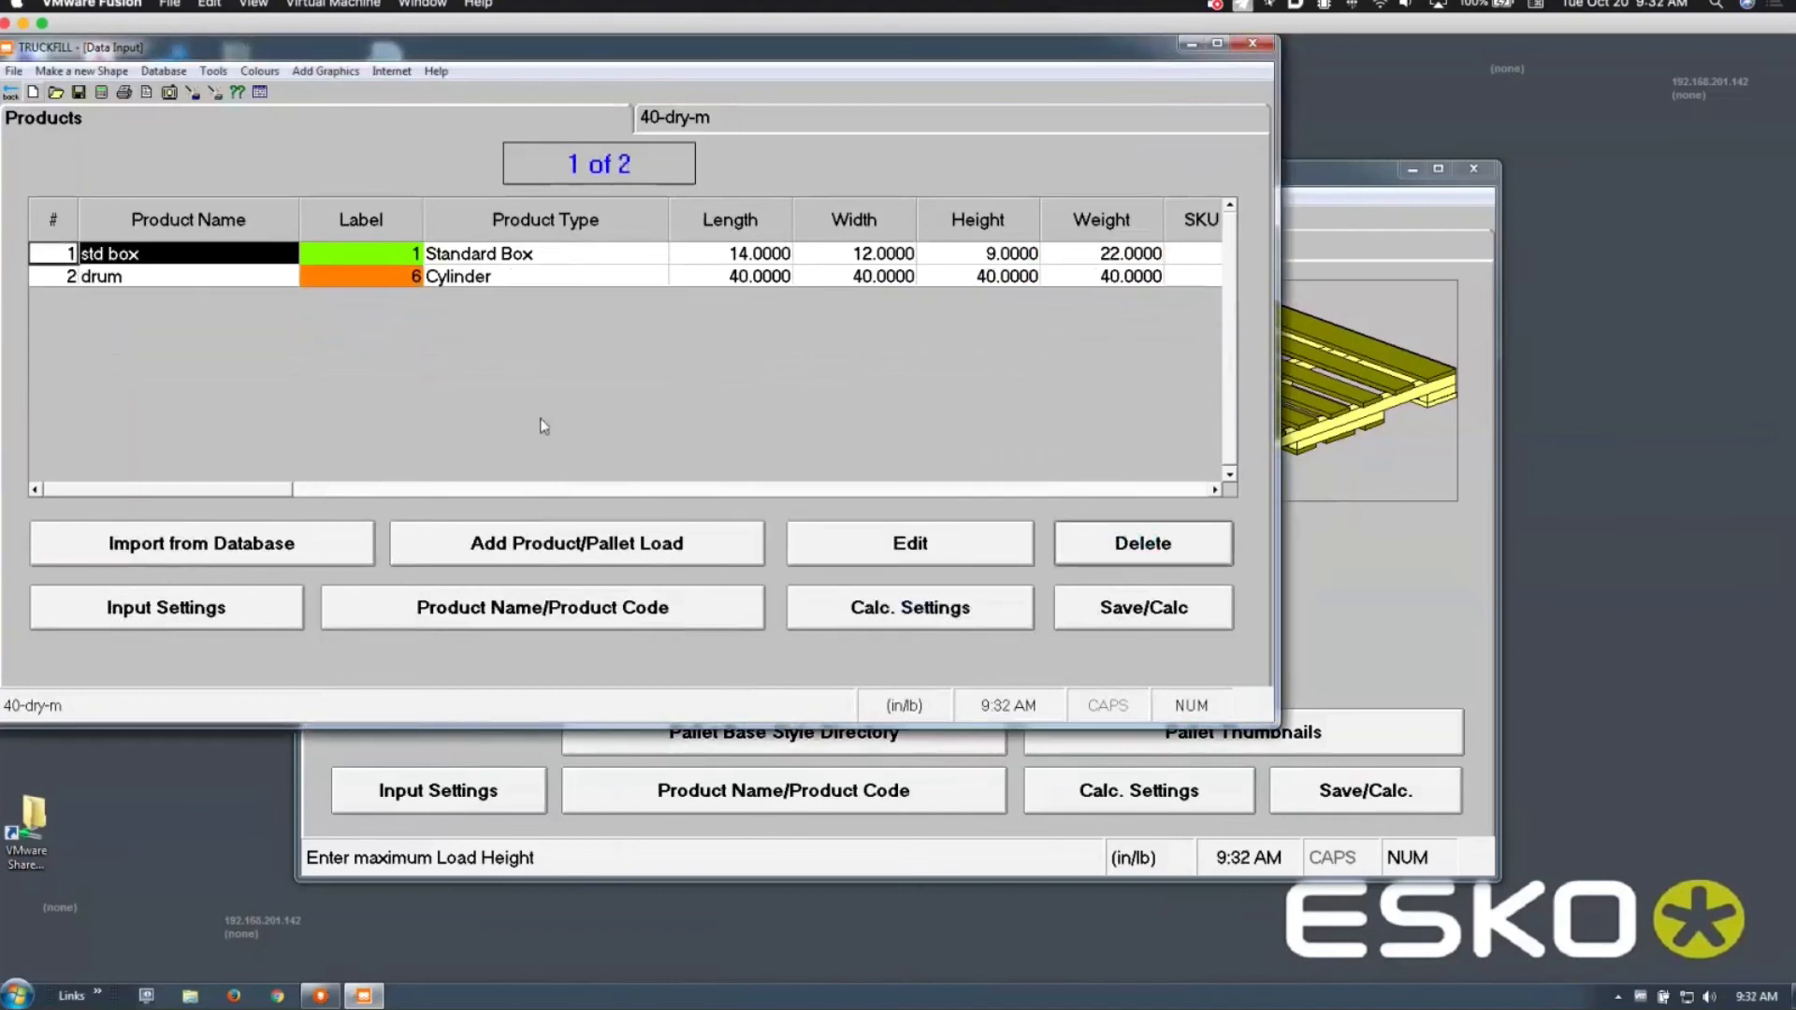
{"action": "left_click", "coordinate": [245, 279]}
{"action": "left_click", "coordinate": [1168, 553]}
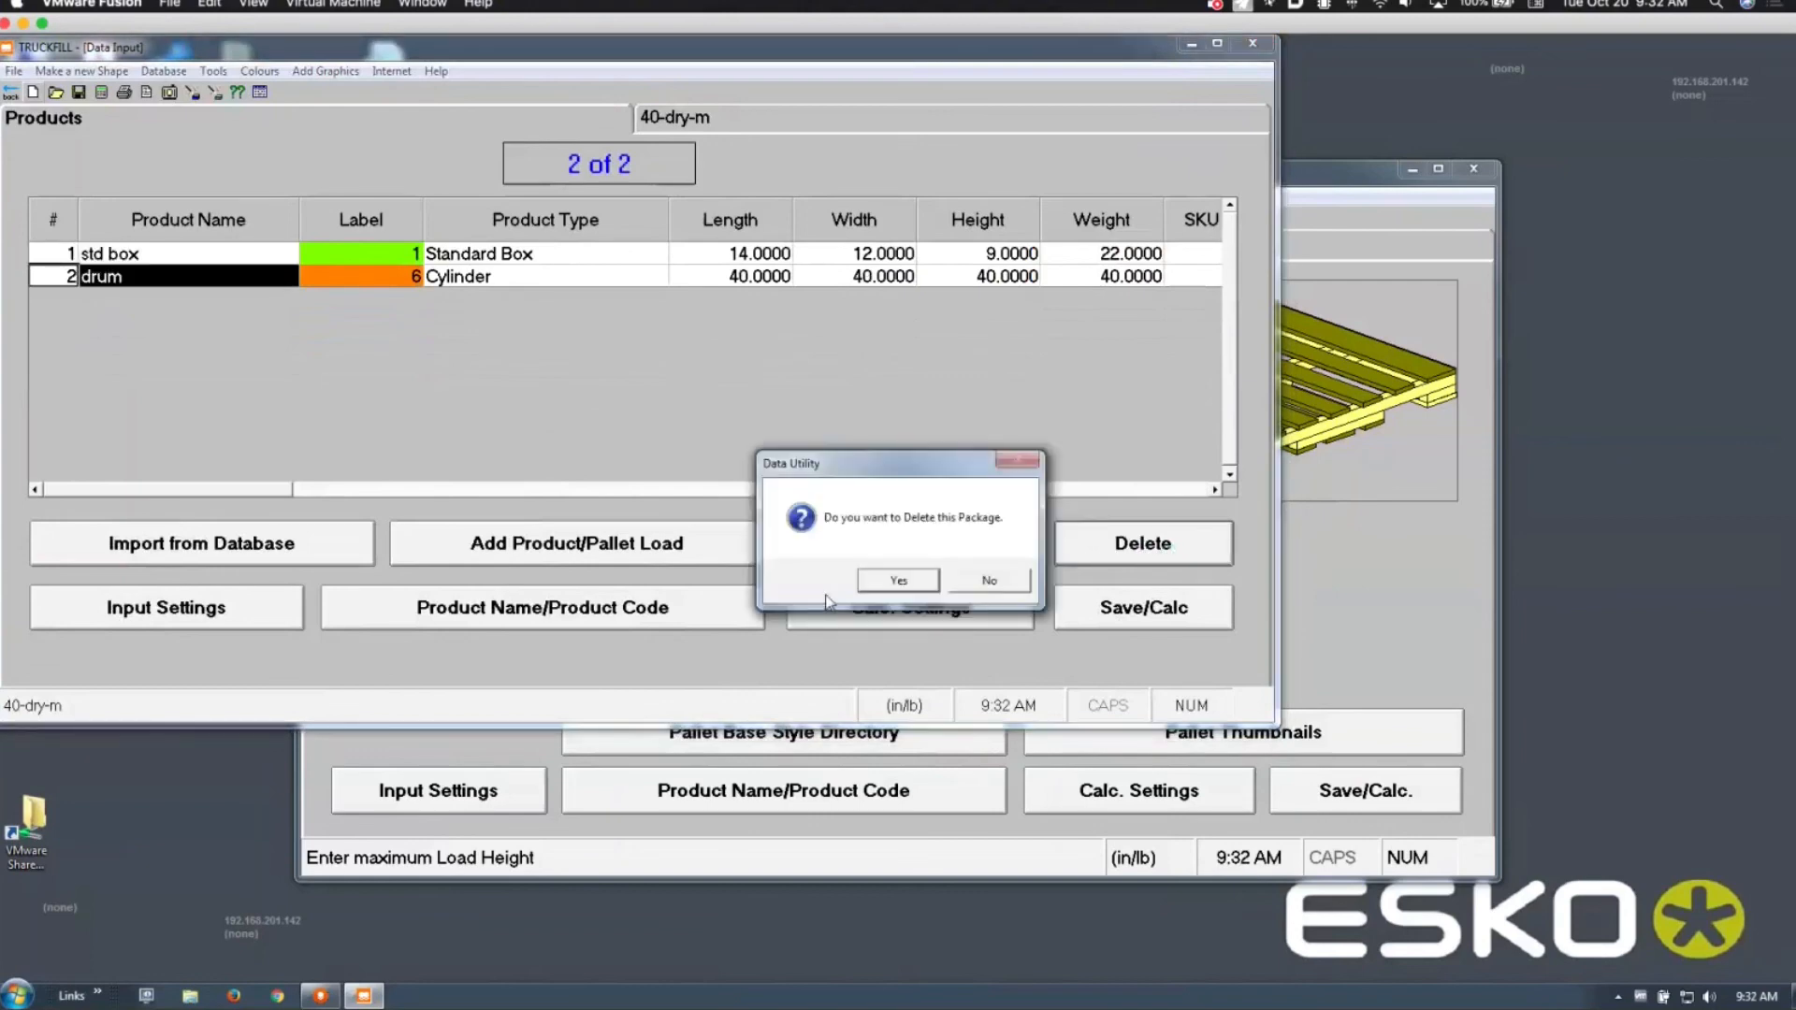
{"action": "left_click", "coordinate": [896, 580]}
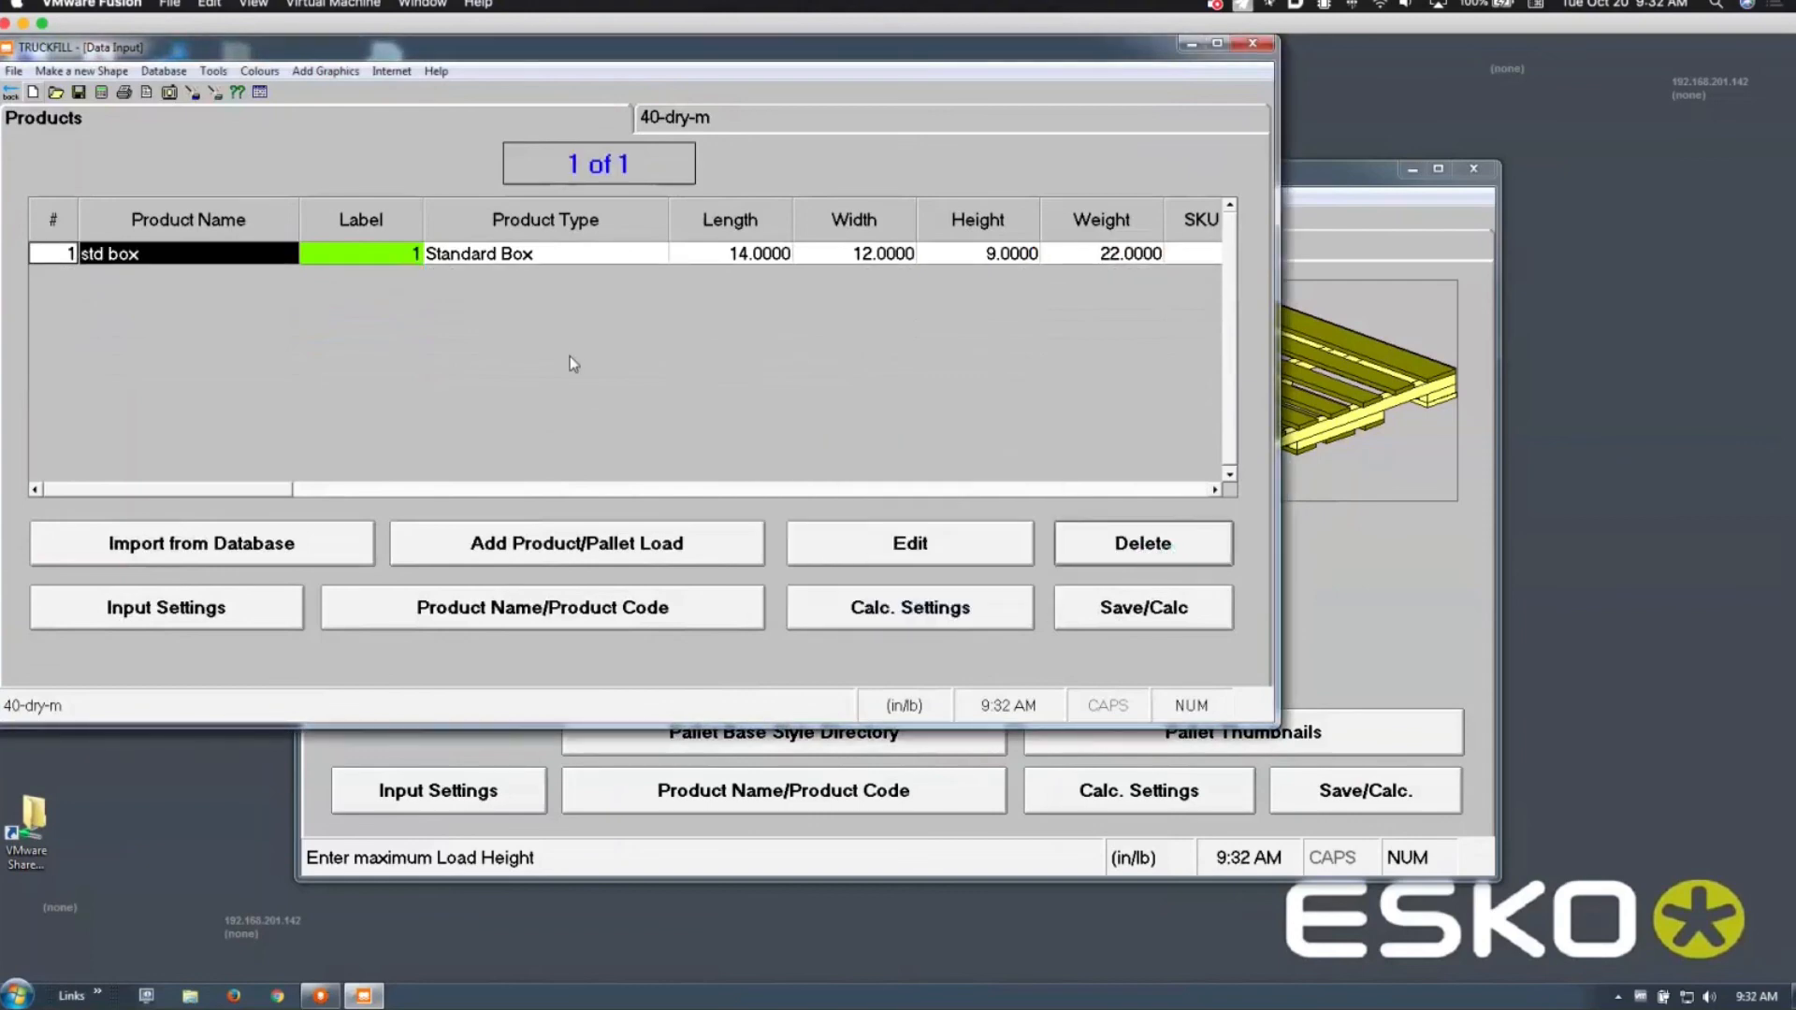
Step: Set the load wizard to Single Product Fill Wizard, calculate the std box container load and return to the product list
{"action": "left_click", "coordinate": [900, 616]}
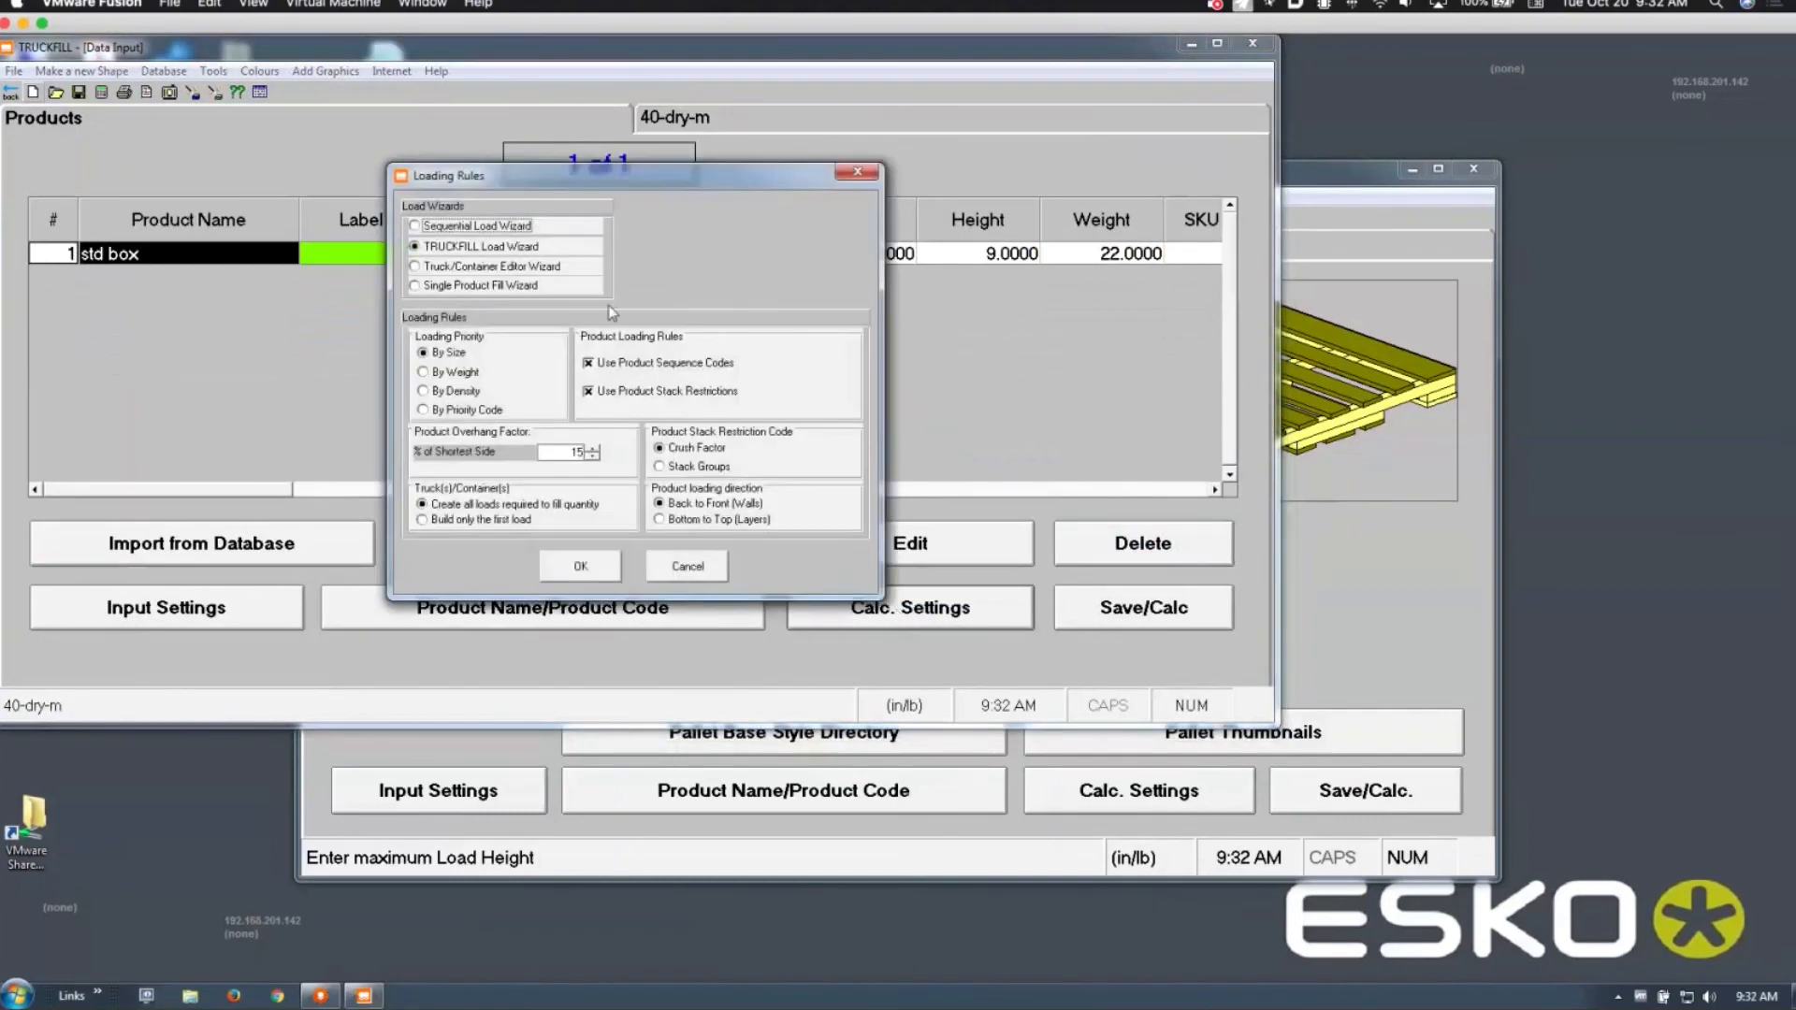
{"action": "left_click", "coordinate": [480, 285]}
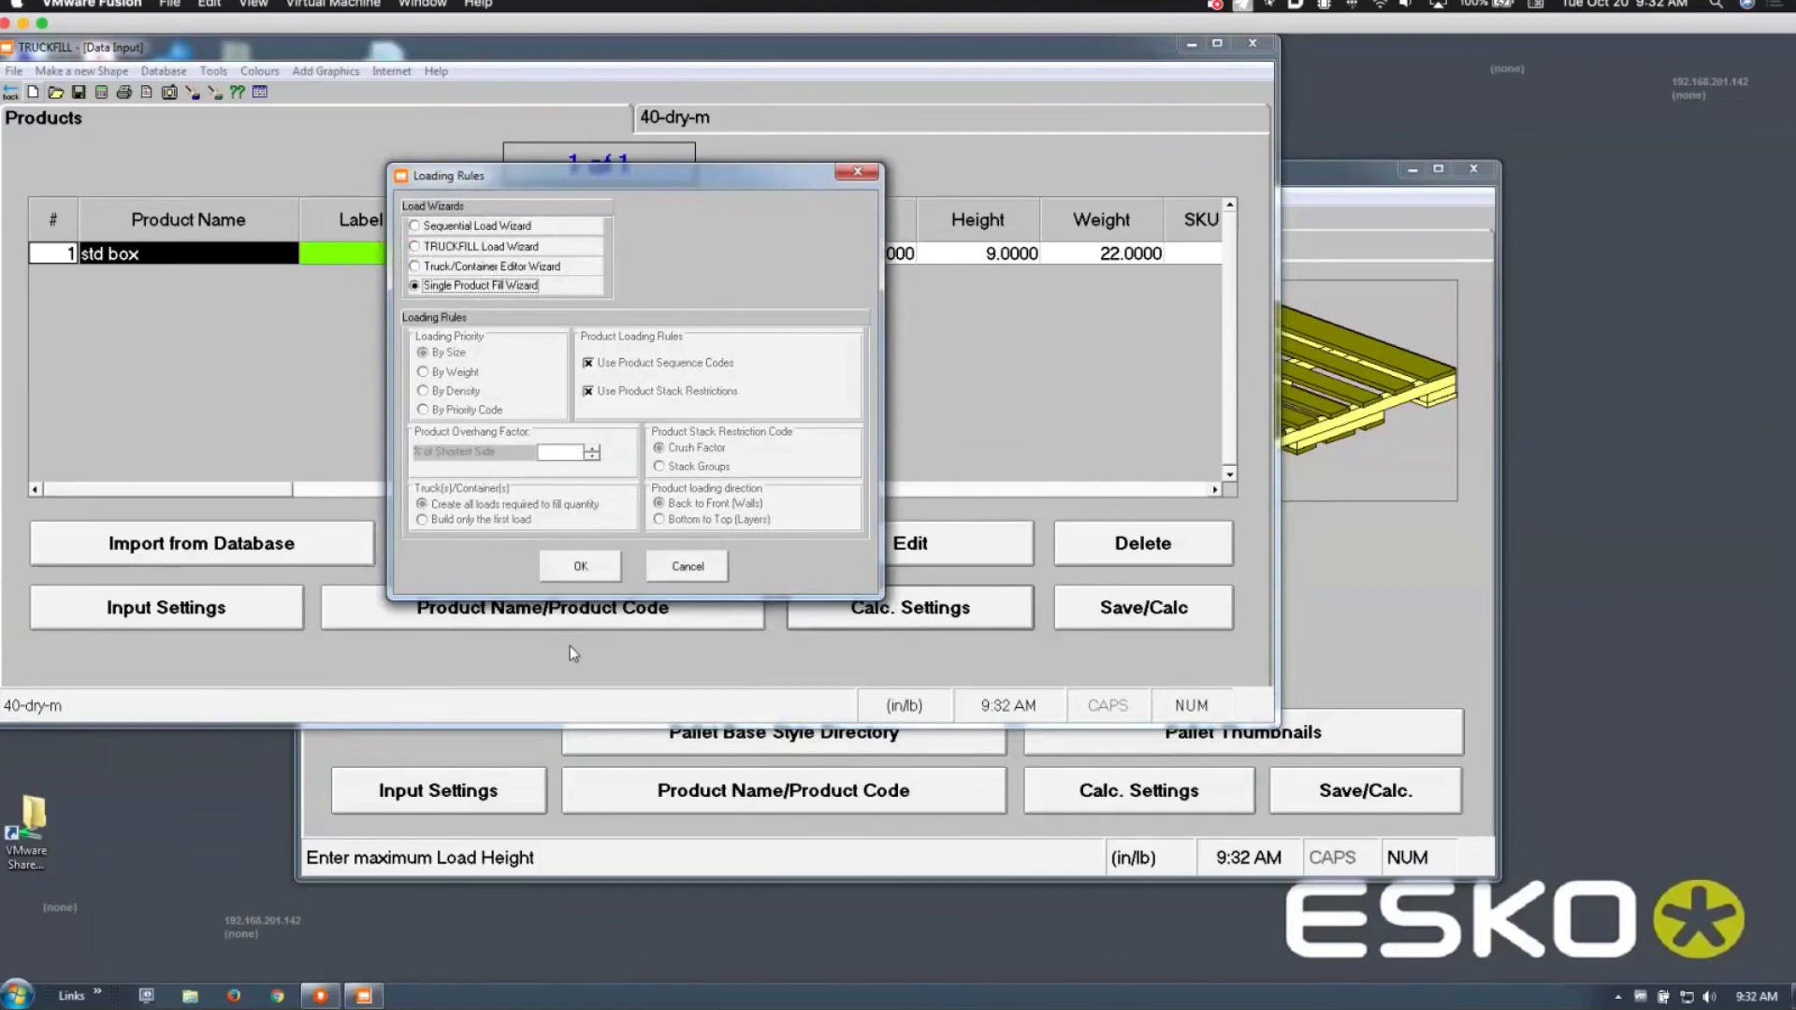
{"action": "left_click", "coordinate": [581, 563]}
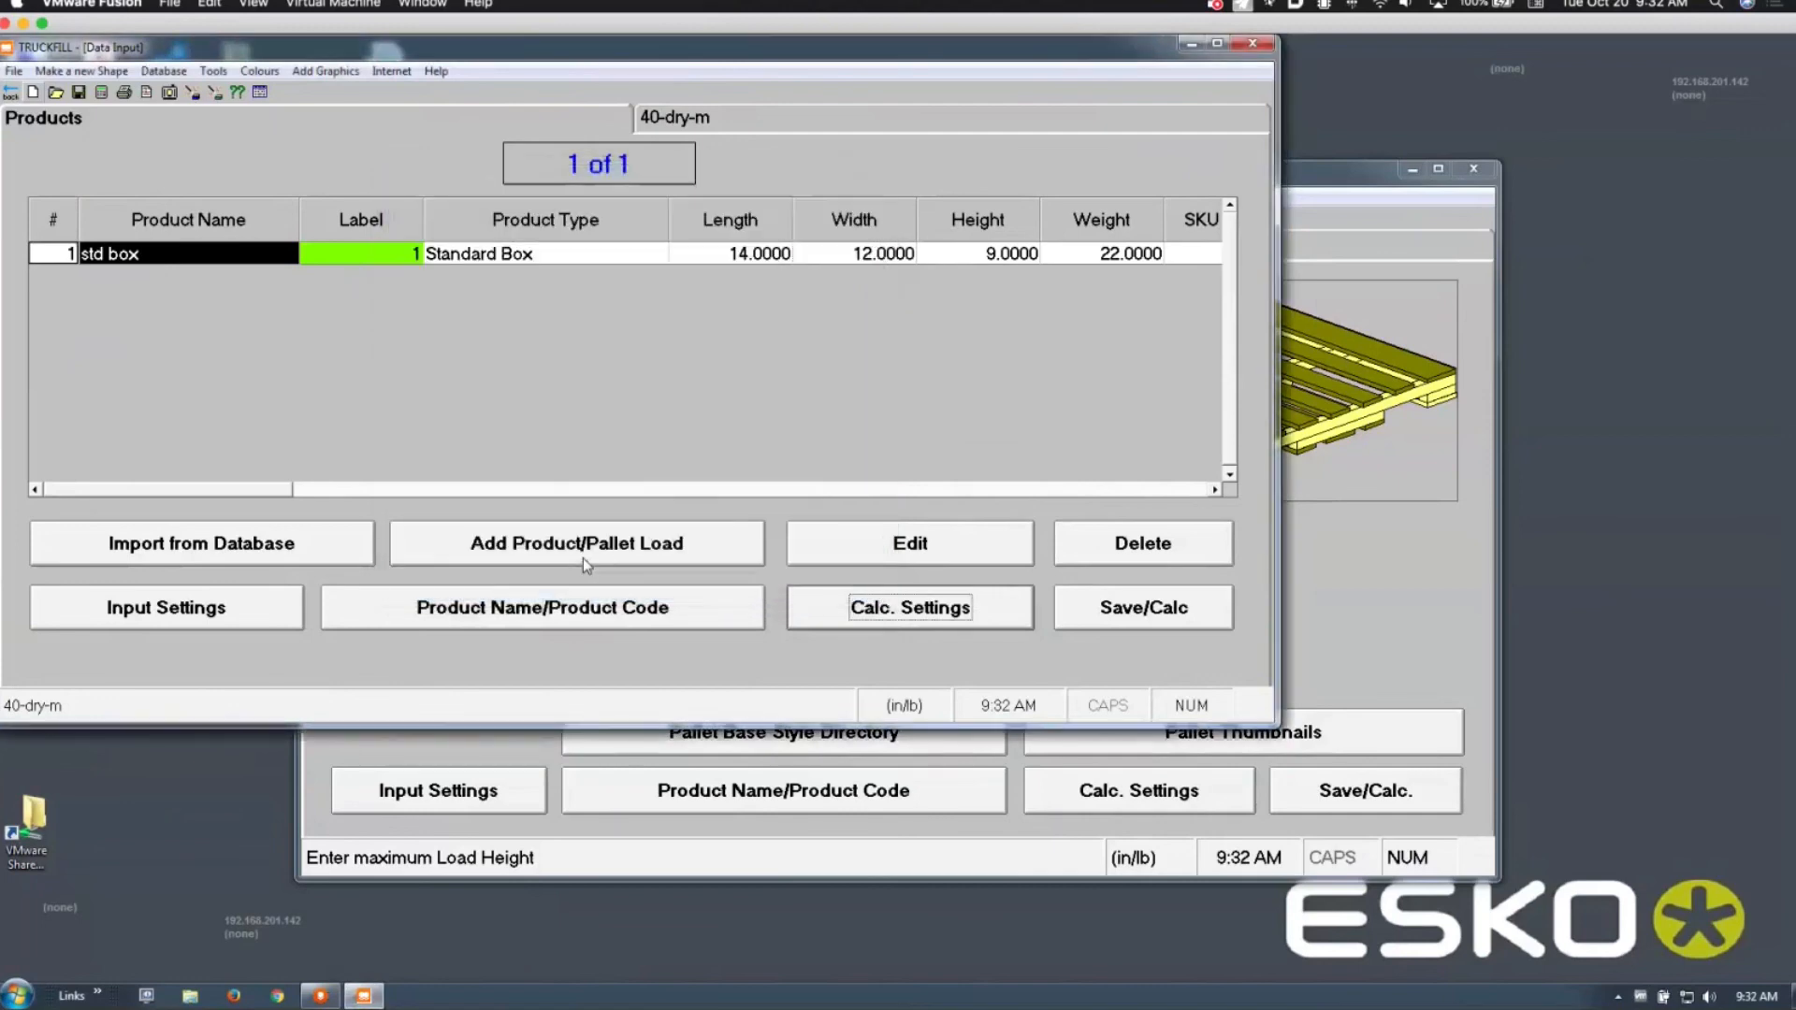
{"action": "left_click", "coordinate": [104, 94]}
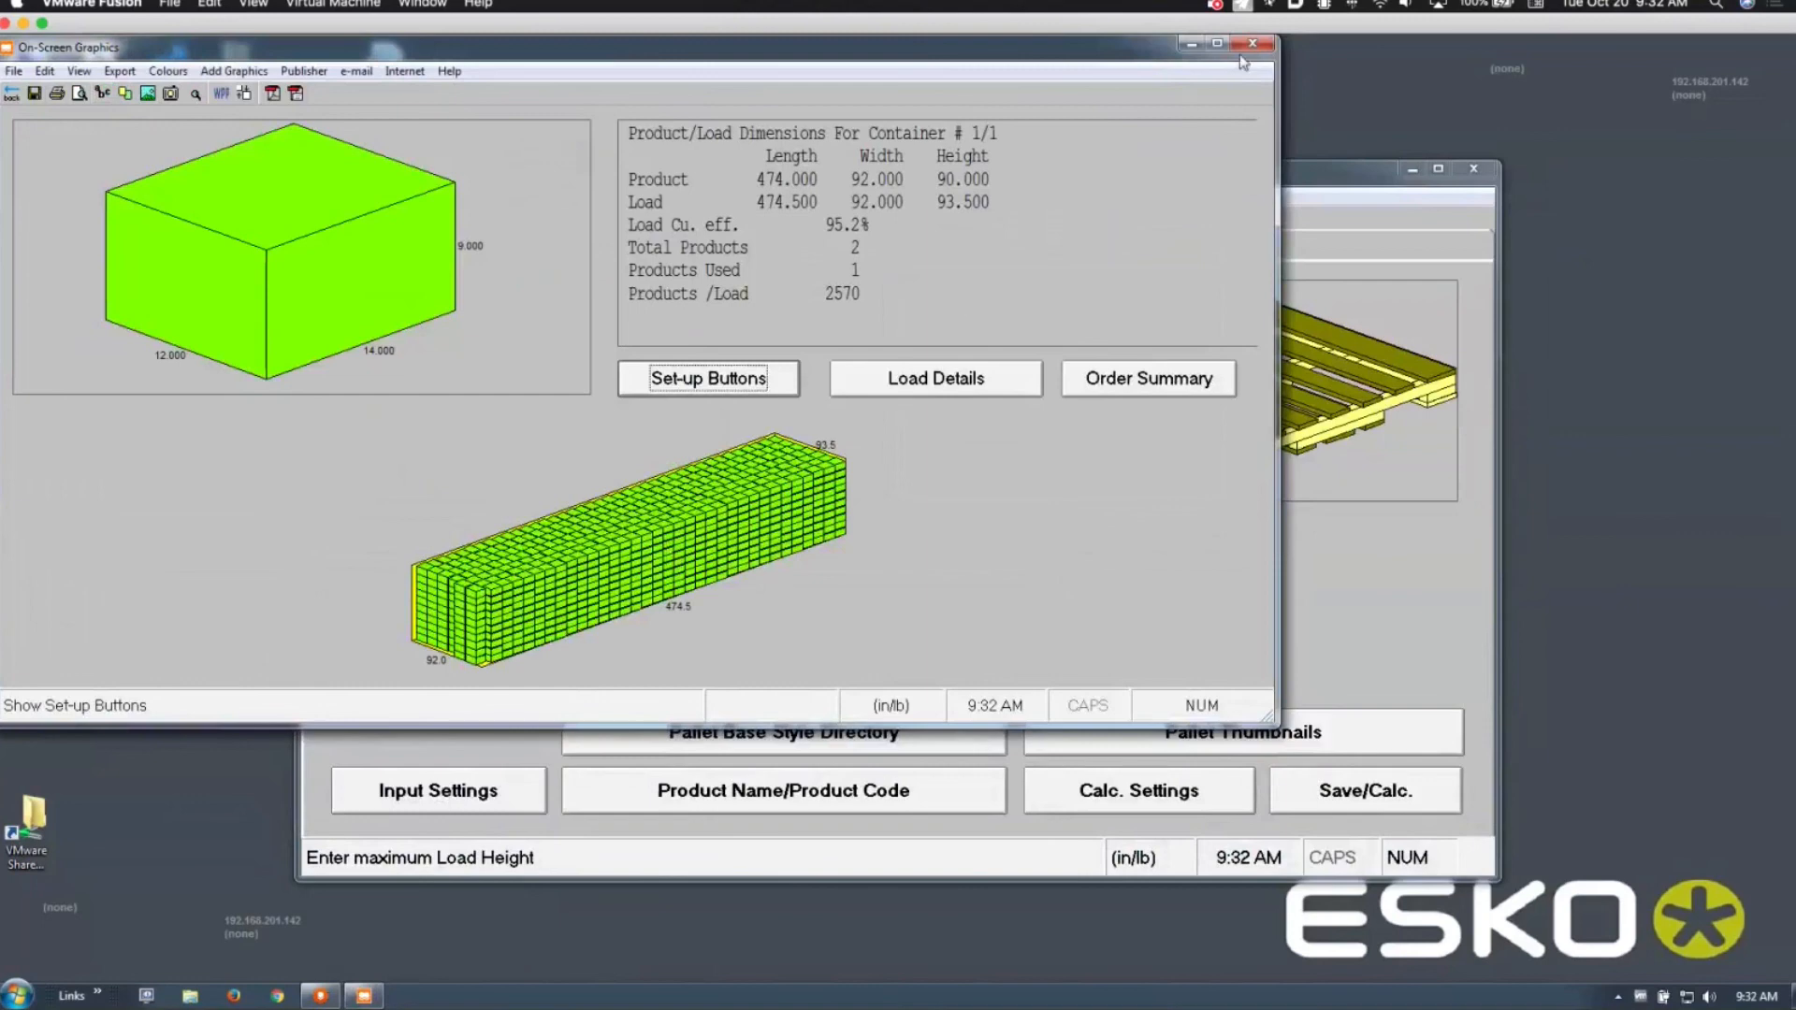
{"action": "left_click", "coordinate": [1253, 44]}
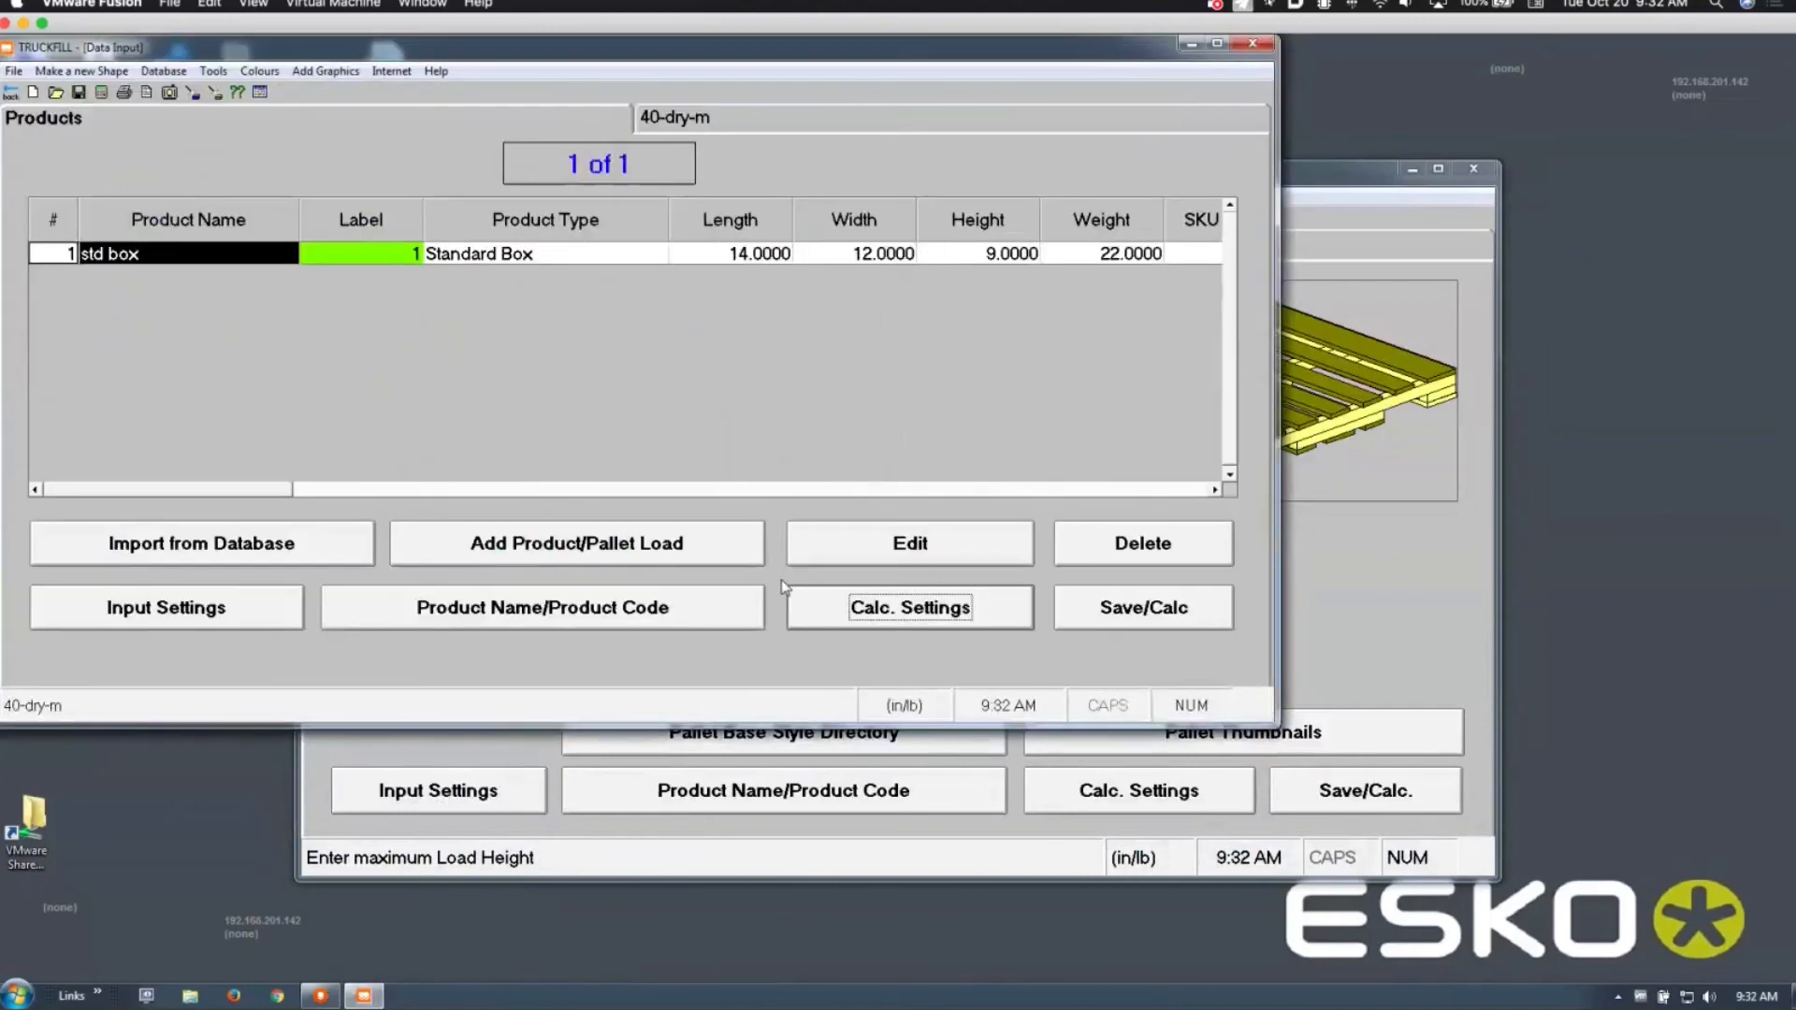
Step: Try the TRUCKFILL Load Wizard with loading priority by weight and by density, and discard the loading rule changes
{"action": "left_click", "coordinate": [812, 600]}
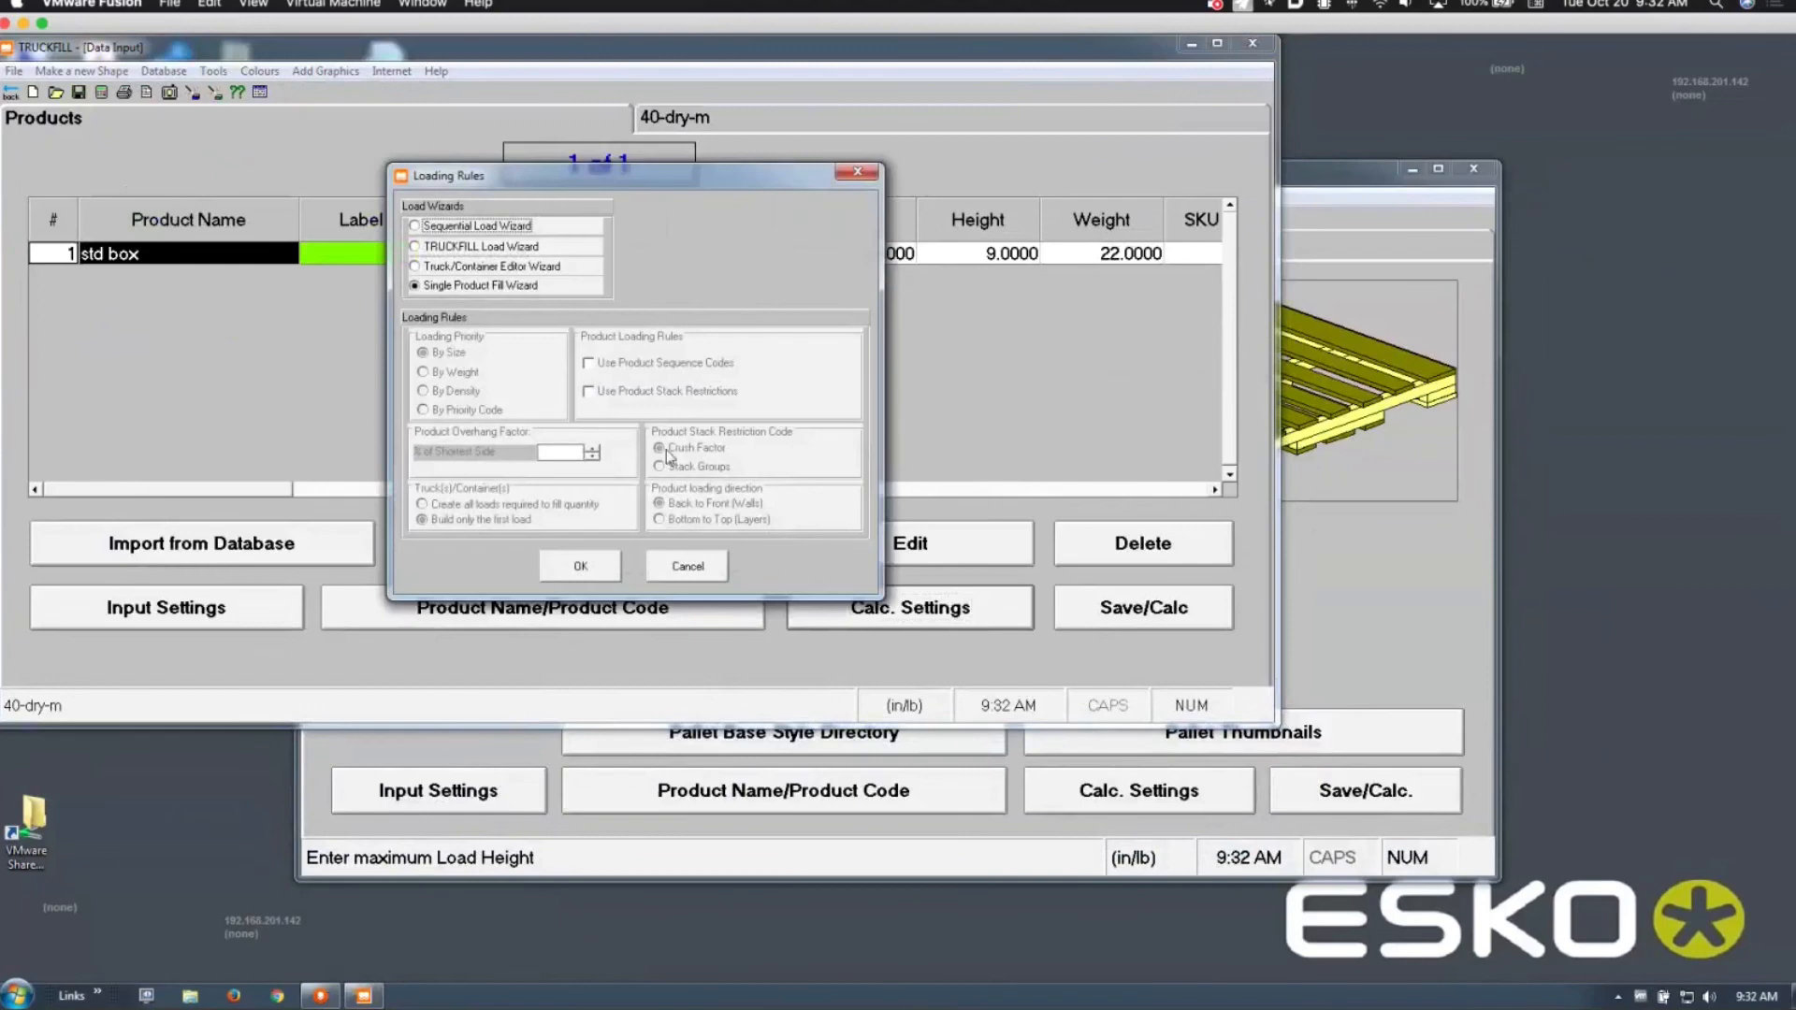
{"action": "left_click", "coordinate": [463, 248]}
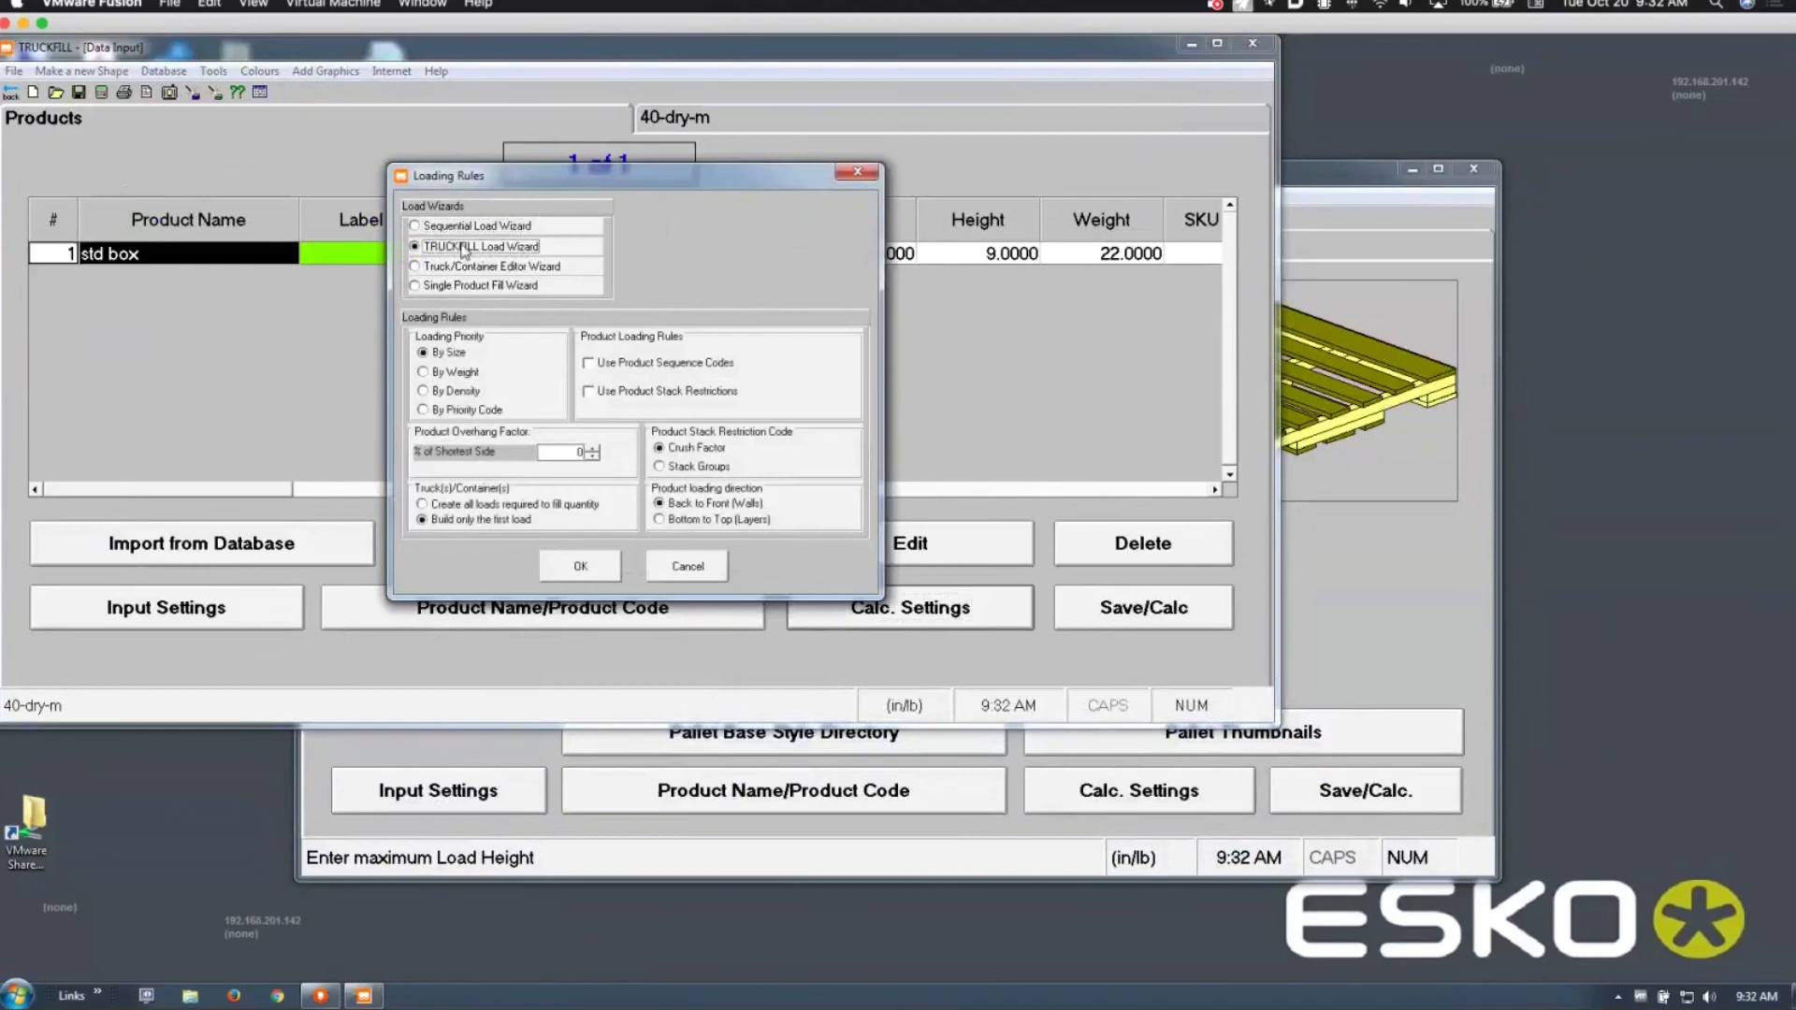
{"action": "left_click", "coordinate": [456, 374]}
{"action": "left_click", "coordinate": [458, 393]}
{"action": "left_click", "coordinate": [690, 566]}
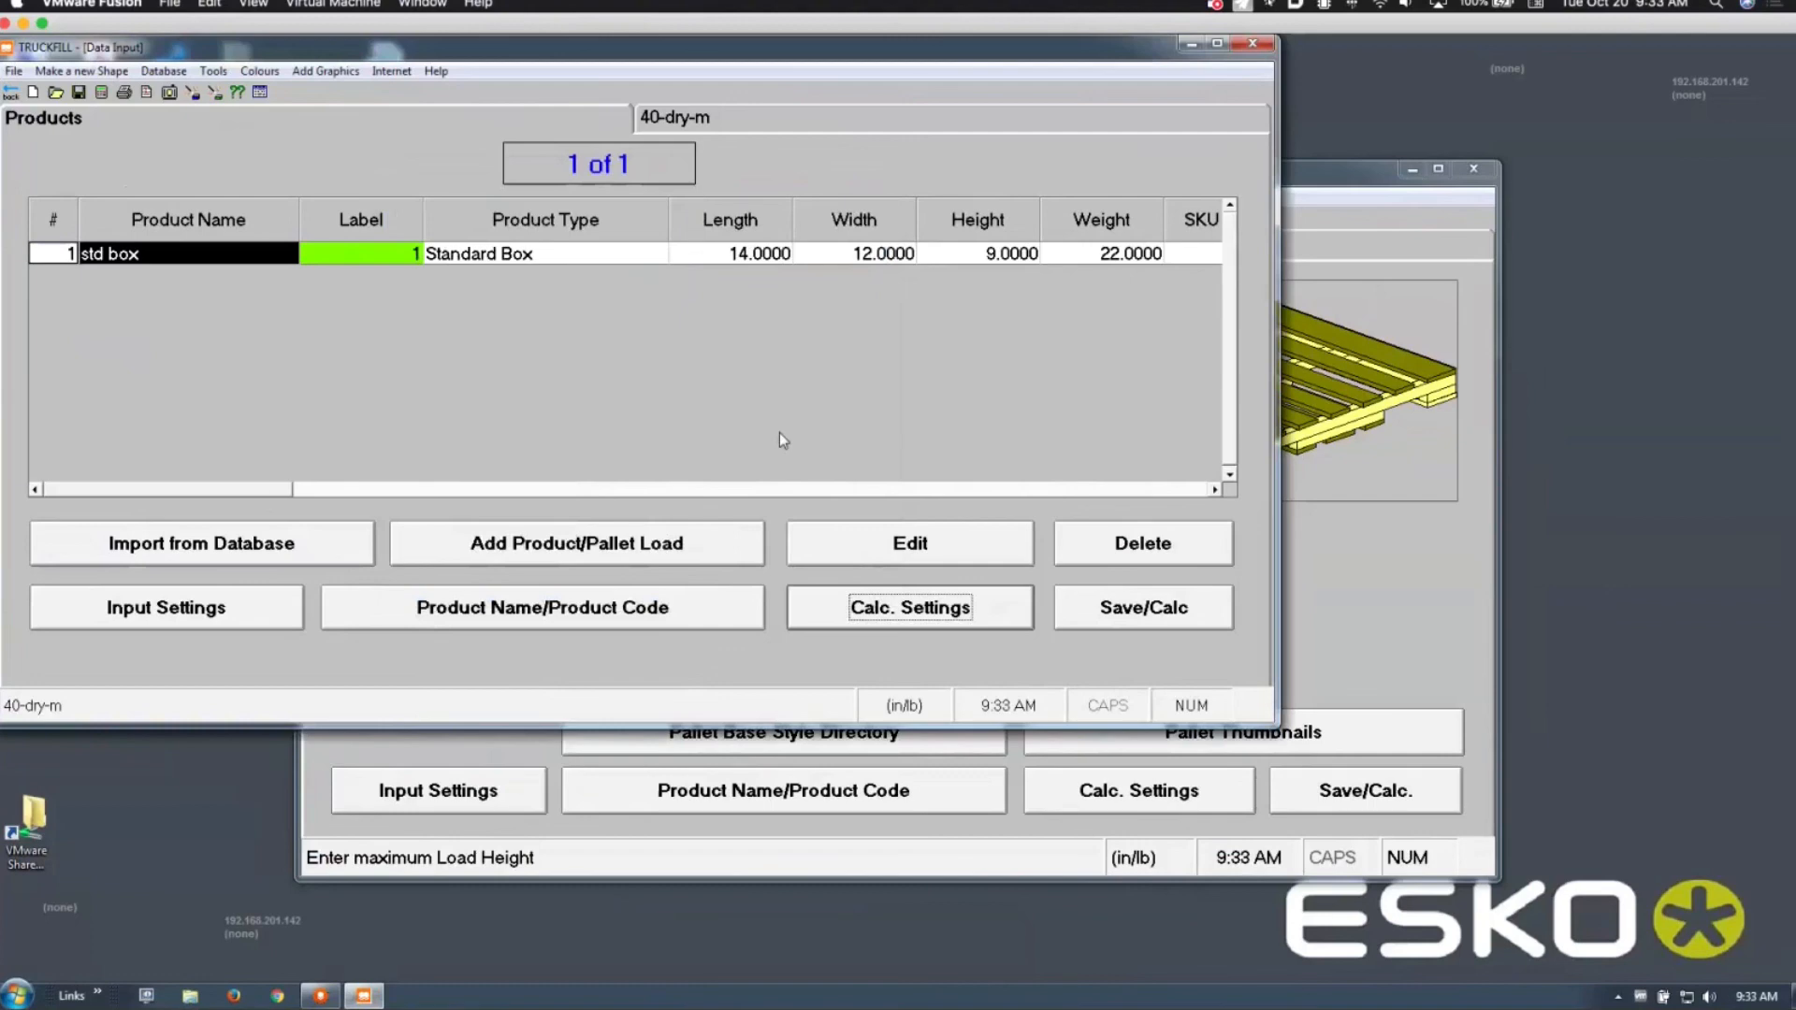
Step: Switch to the Display Pallet window with the 48x40 pallet settings
{"action": "left_click", "coordinate": [1343, 180]}
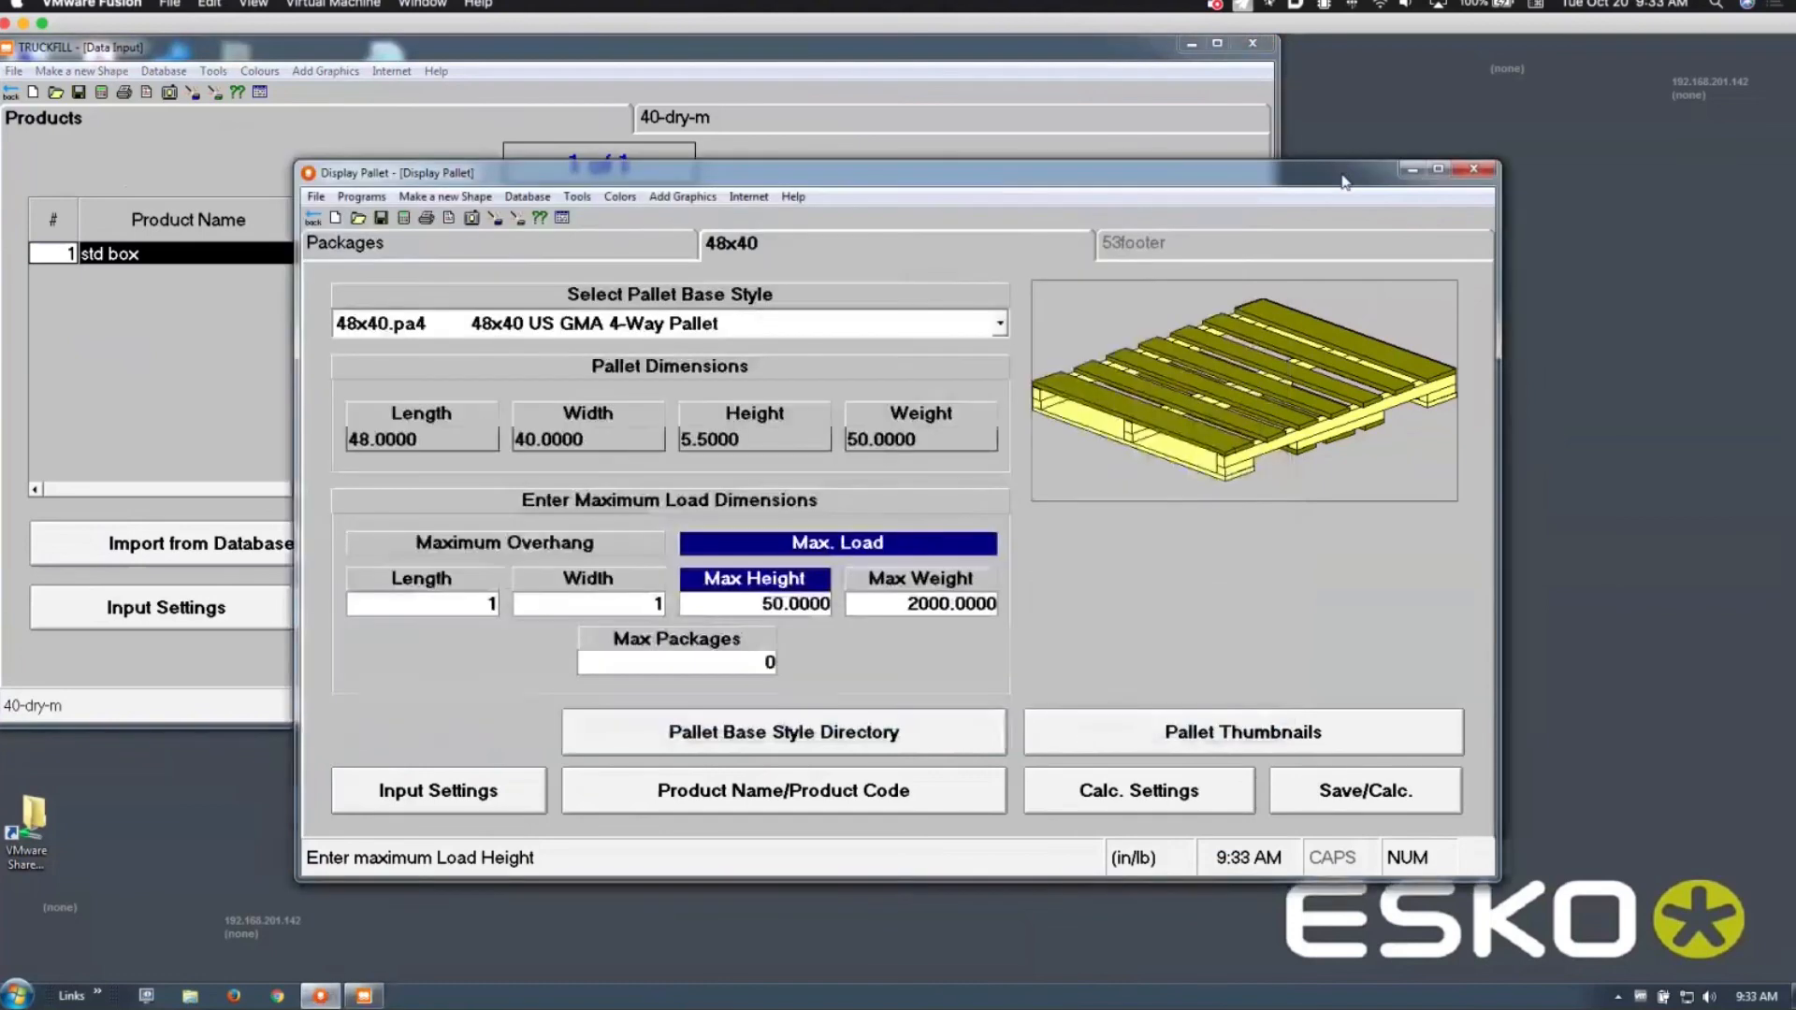